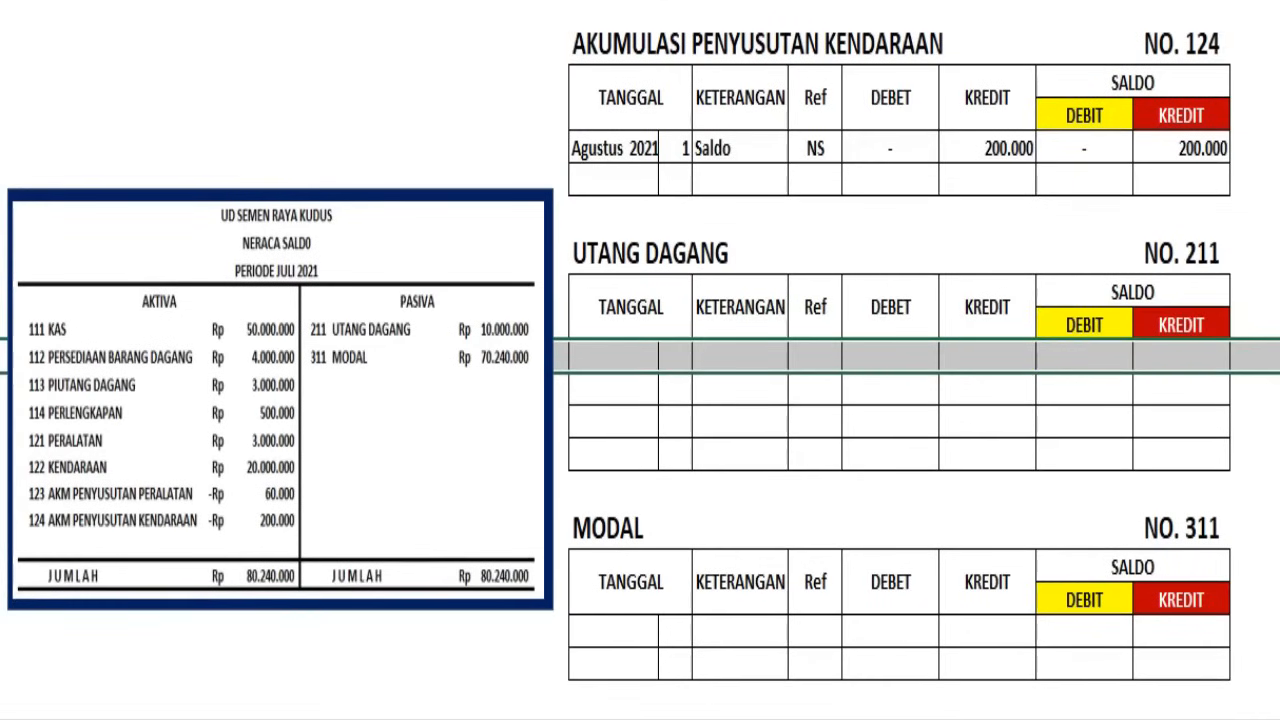
Enter the 1 August 2021 opening balances with reference NS: 10.000.000 credit in Utang Dagang and 70.240.000 credit in Modal
text(Agustus 2021	1	Saldo	NS	-	10.000.000	-	10.000.000)
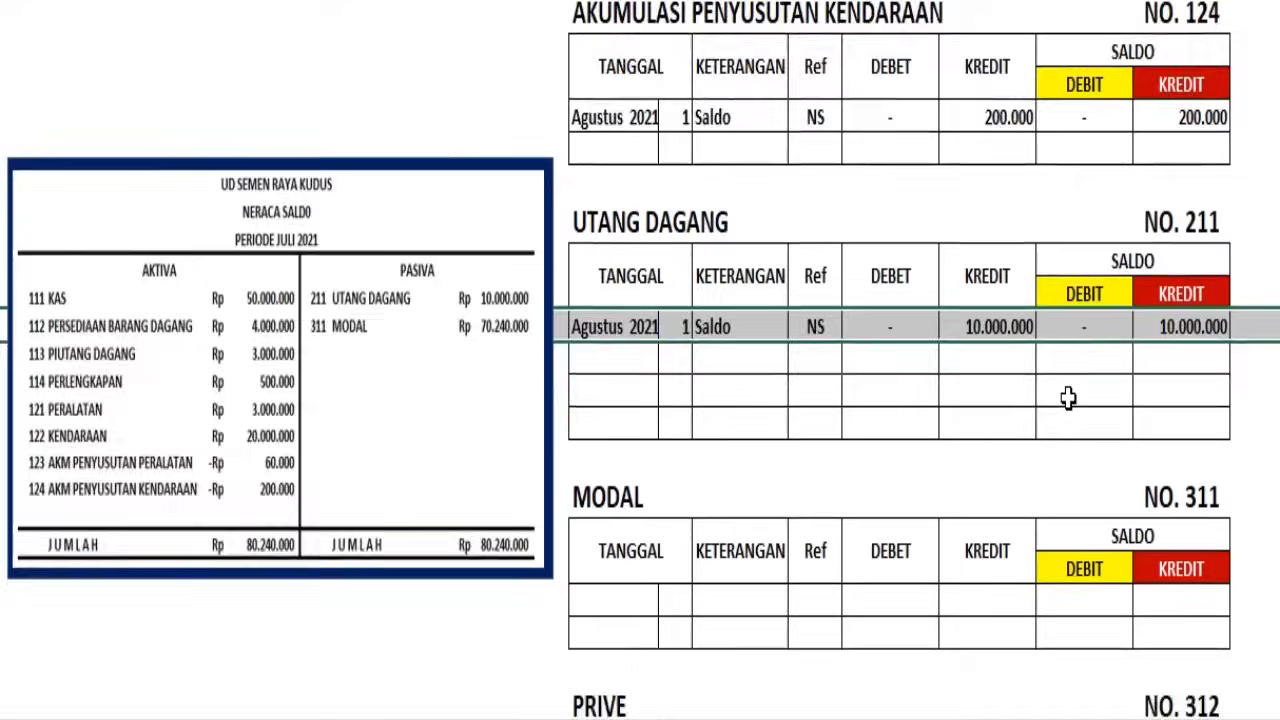
scroll(943, 329, down, 3)
drag(410, 118, 417, 477)
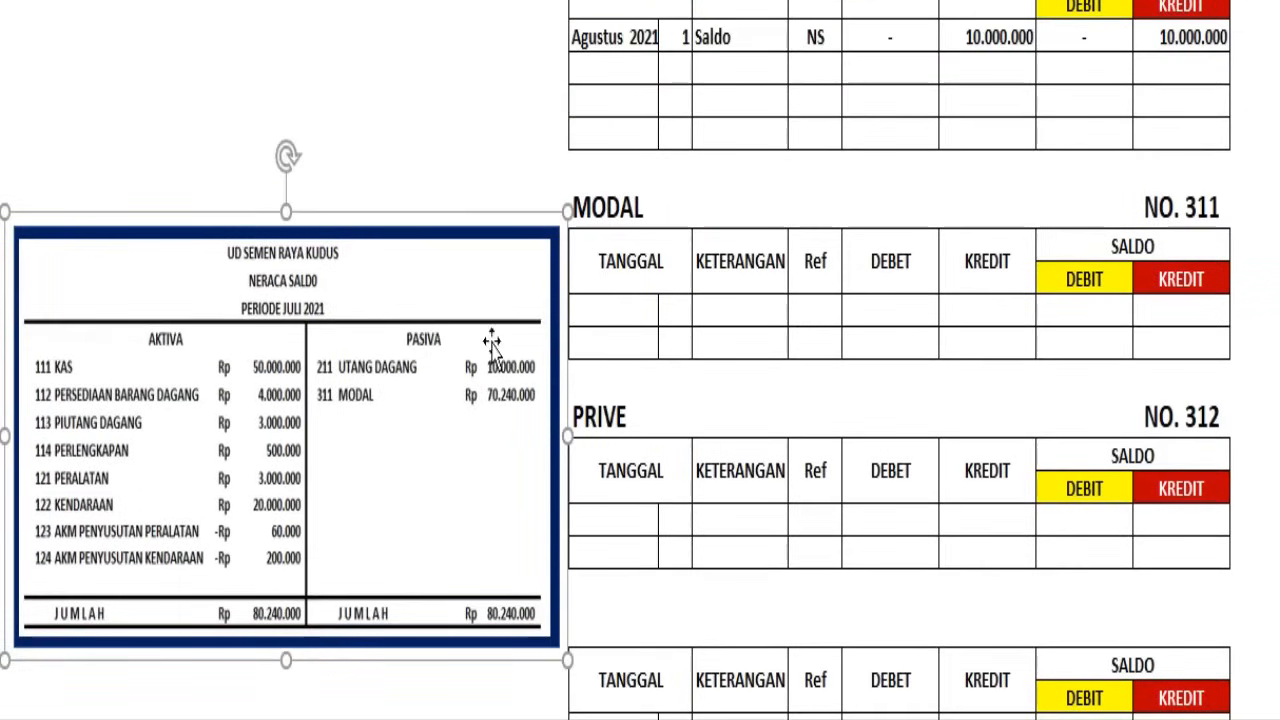
click(2, 134)
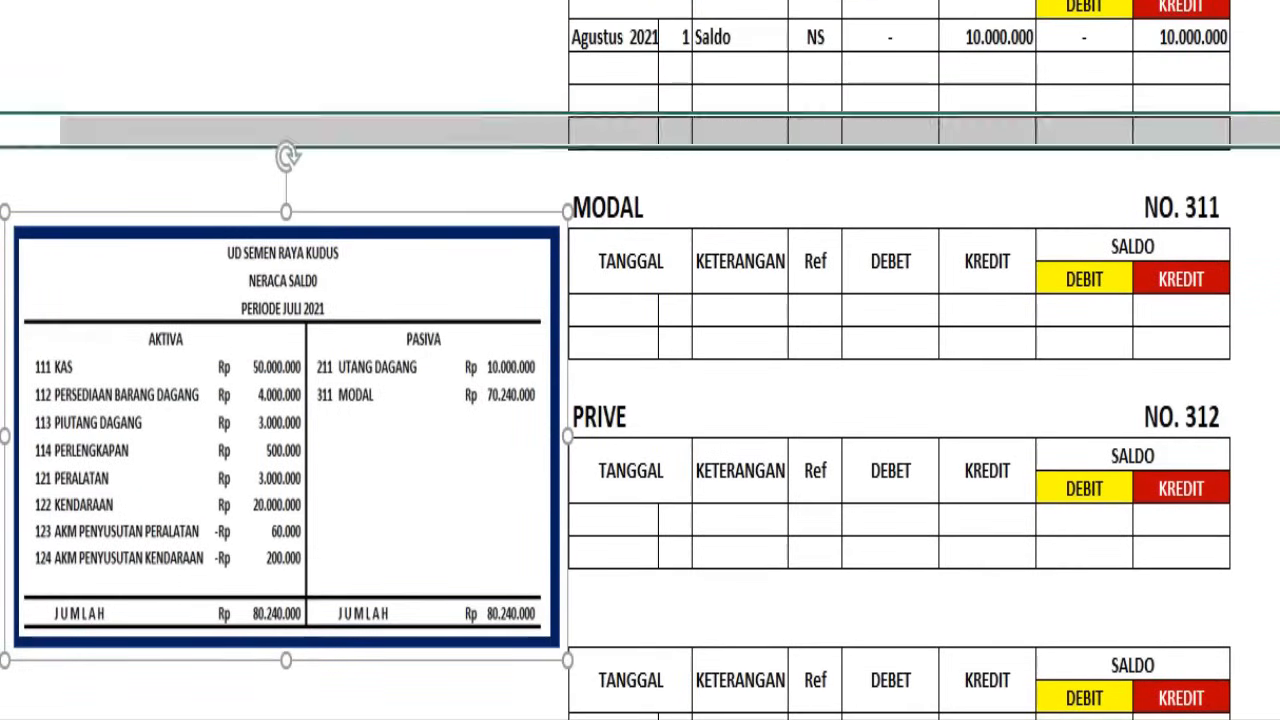
click(2, 278)
drag(2, 294, 2, 296)
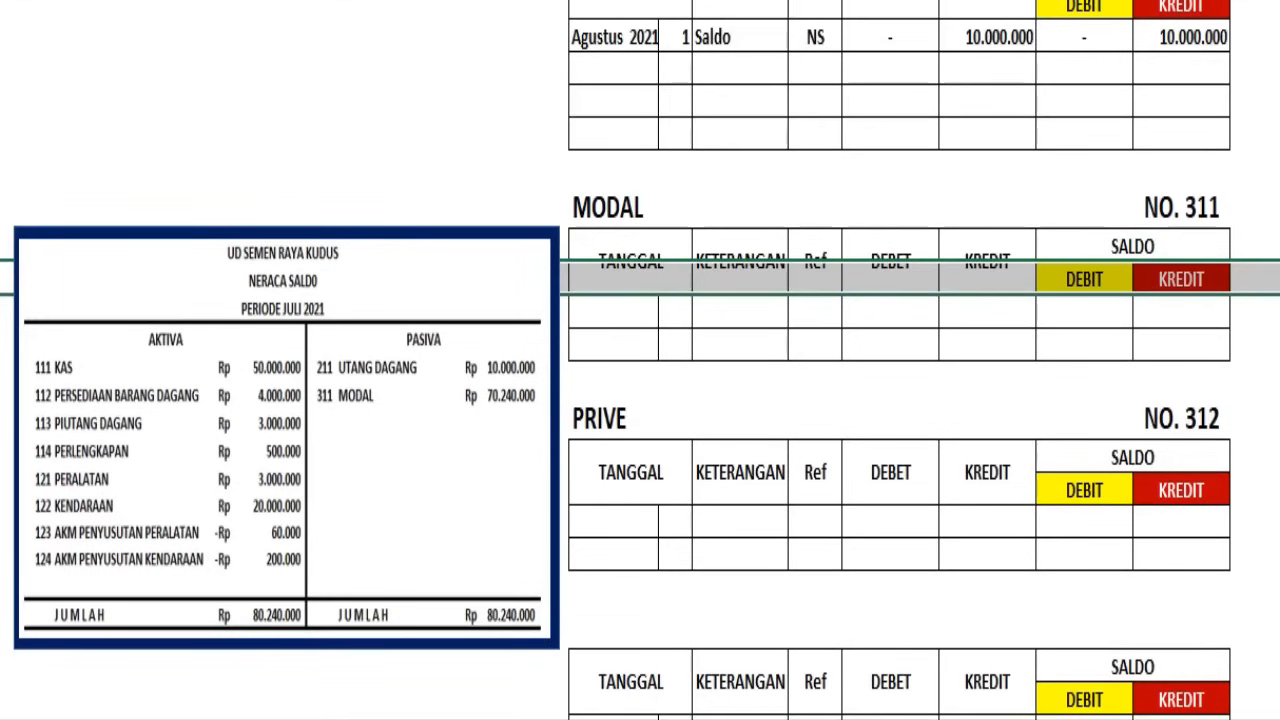
click(2, 311)
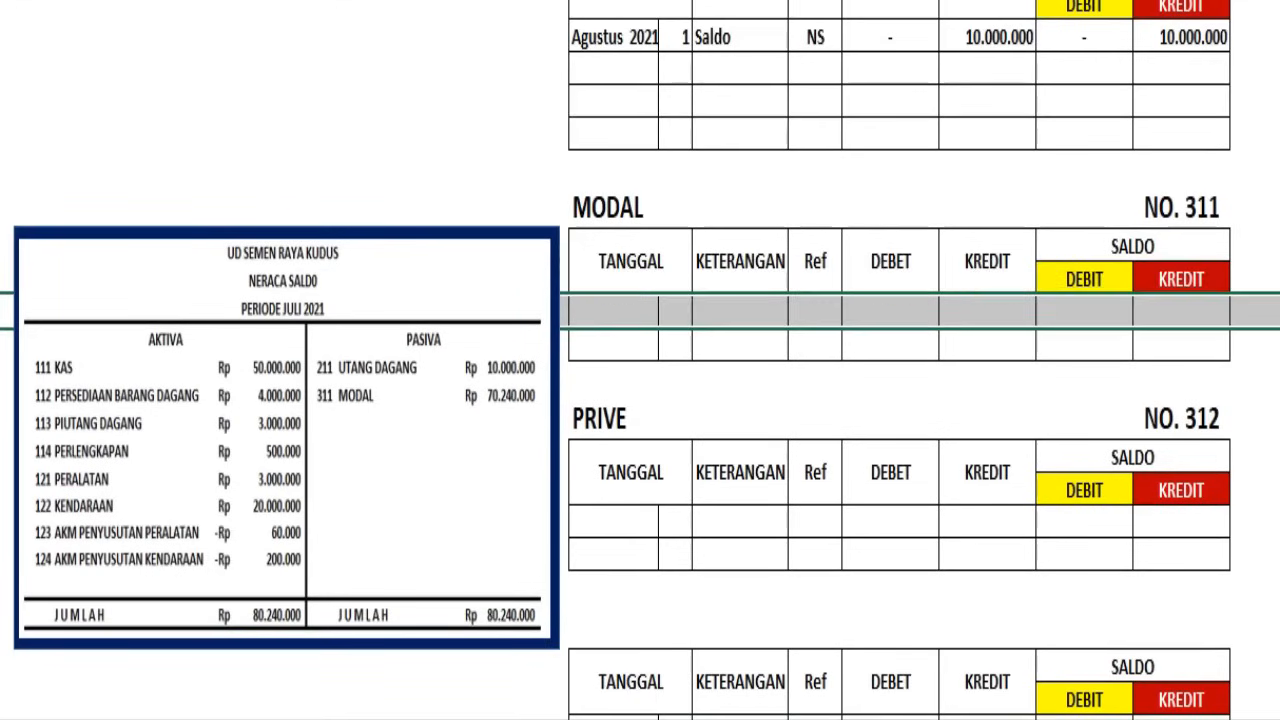
text(Agustus 2021	1	Saldo	NS	-	70.240.000	-	70.240.000)
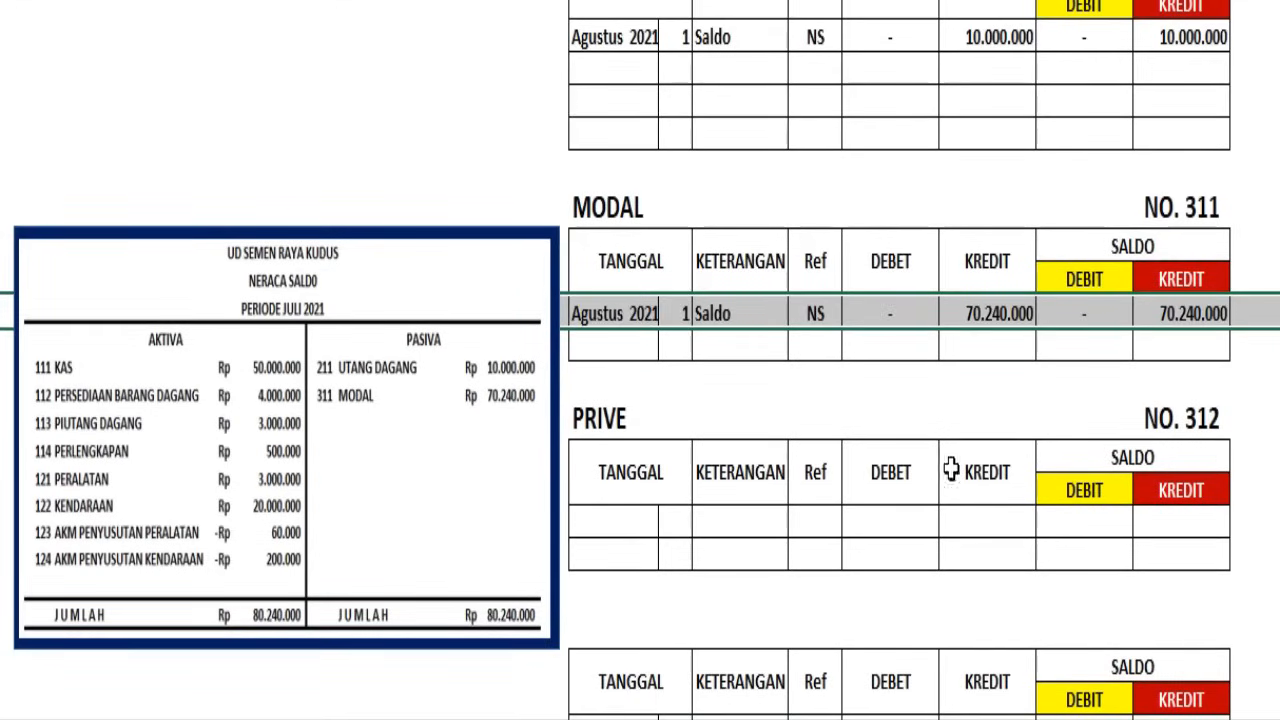
click(955, 401)
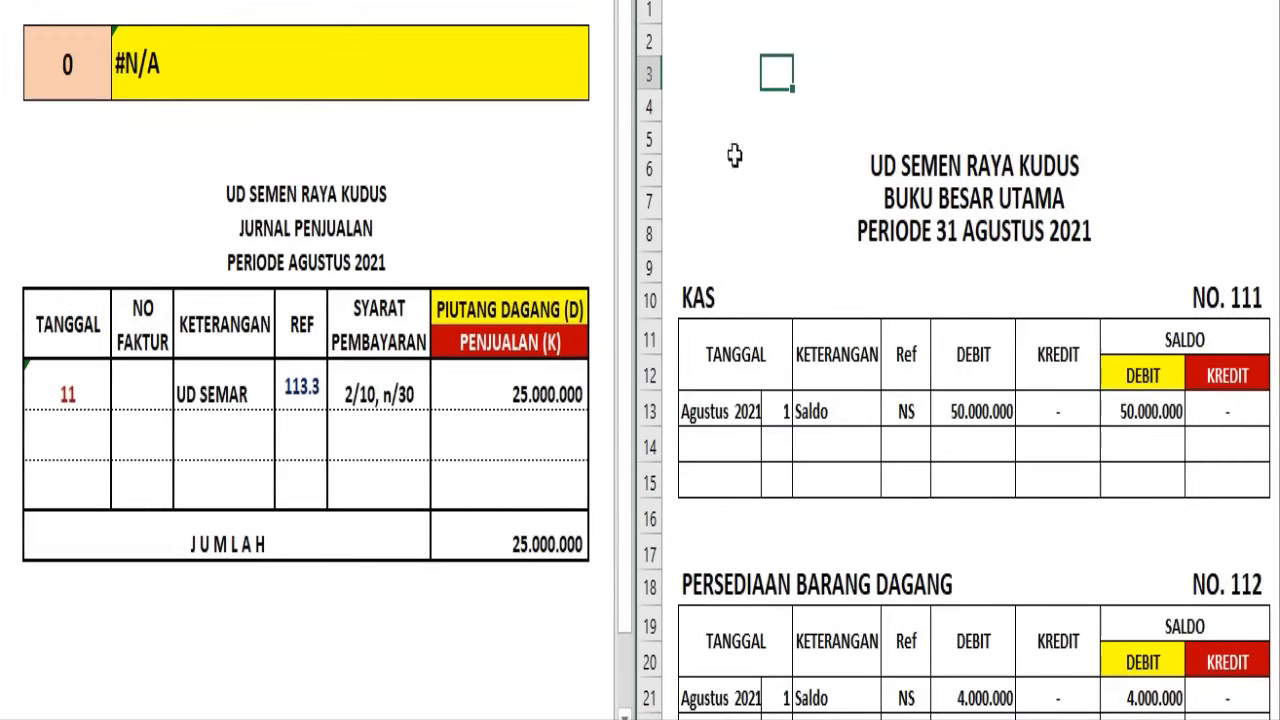
Start the sales journal posting in the Piutang Dagang ledger with day 31, description Posting and reference JJ
click(288, 226)
click(288, 226)
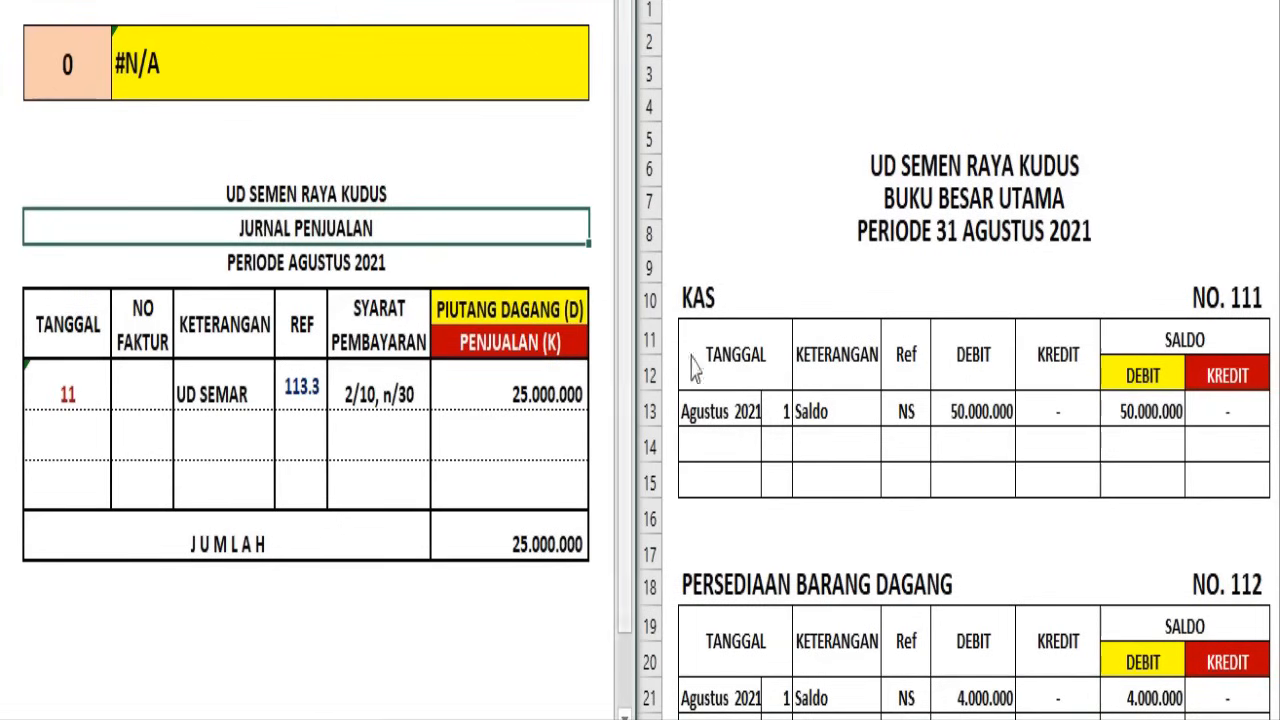
click(800, 255)
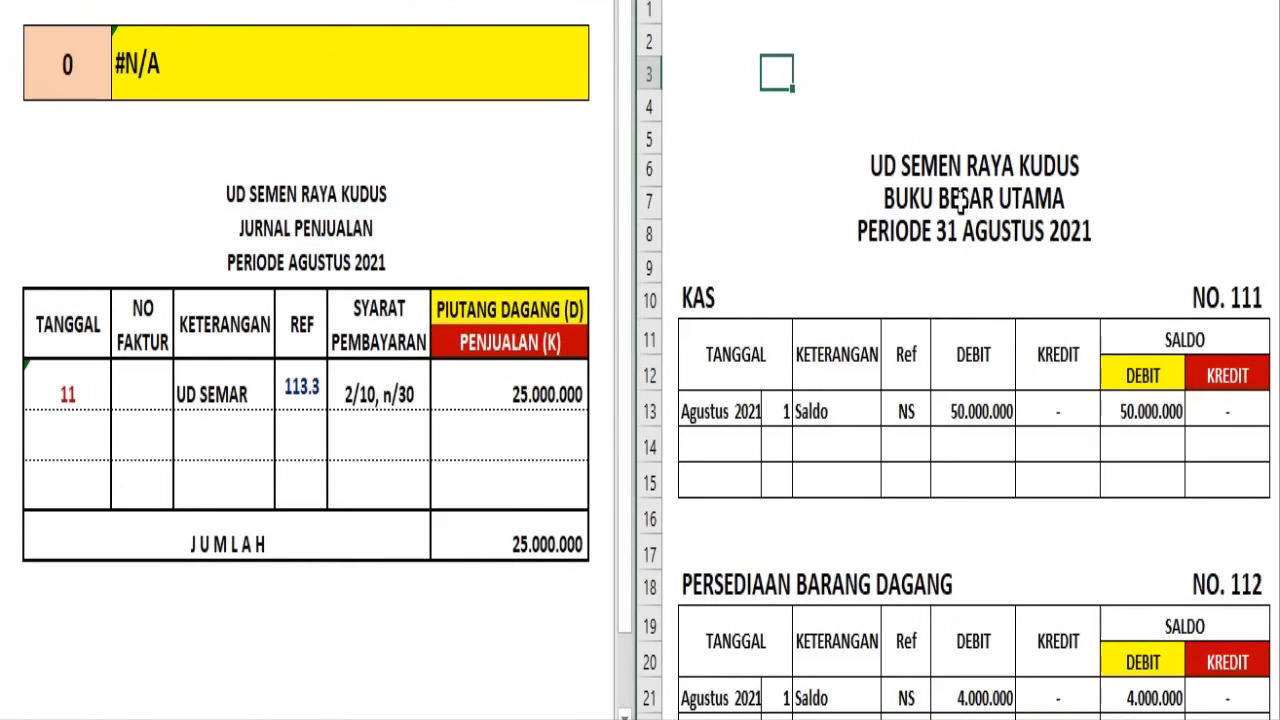
scroll(1057, 175, down, 5)
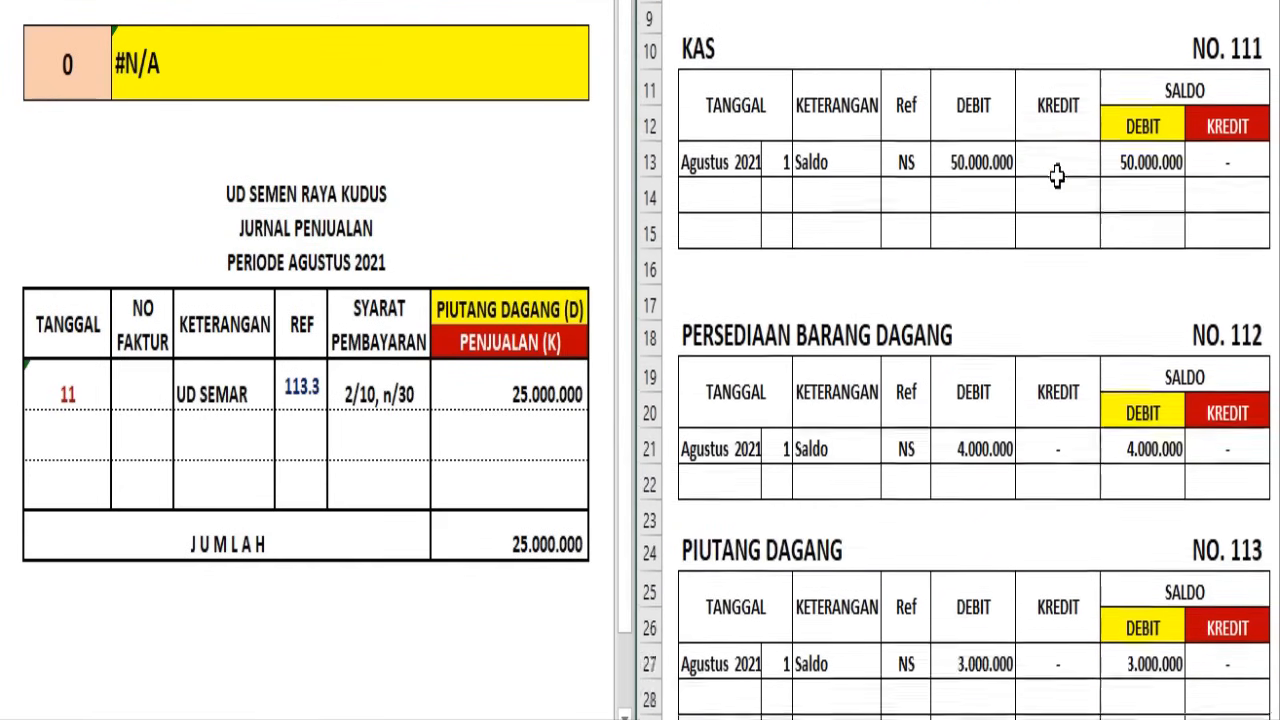
scroll(1057, 175, down, 1)
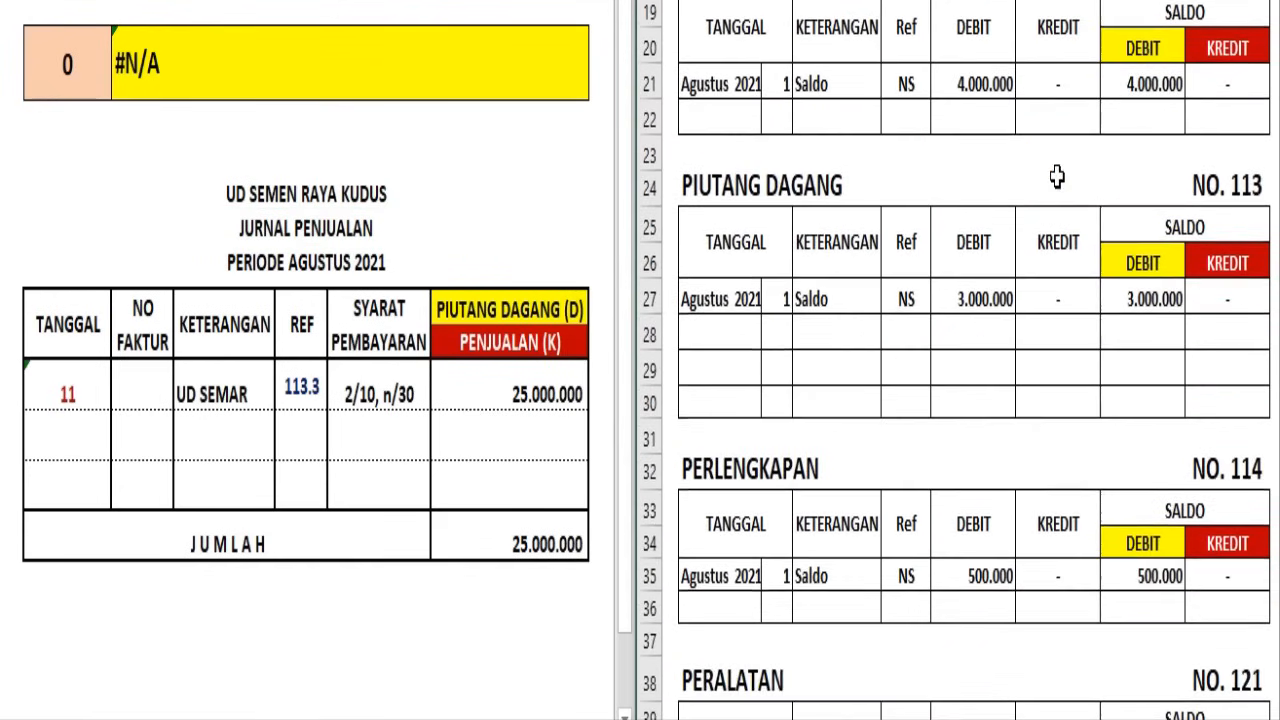
click(747, 337)
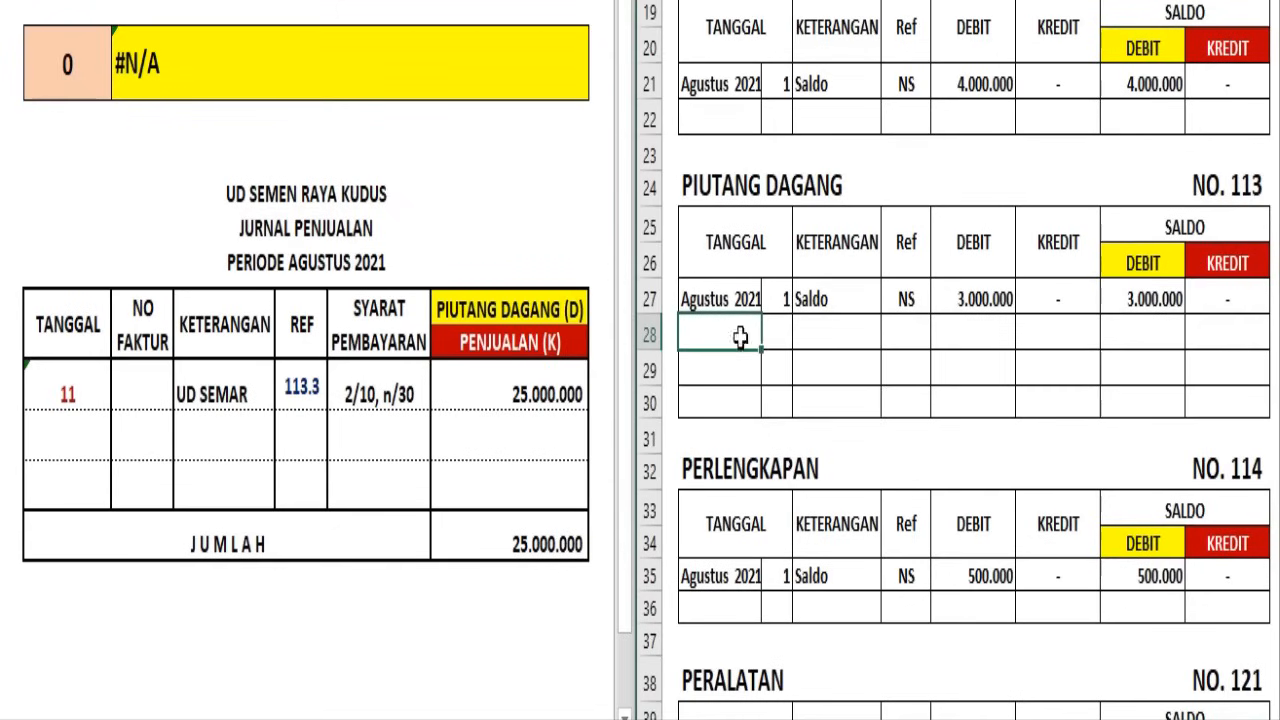
click(777, 330)
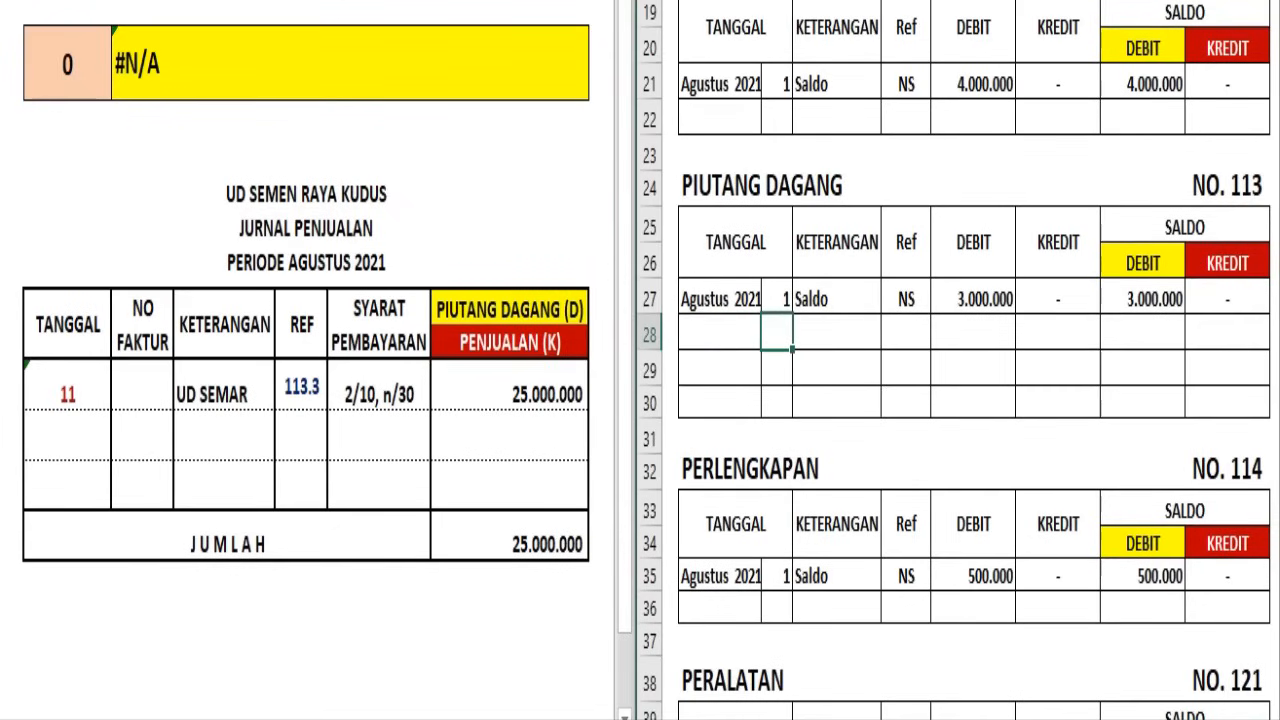
click(832, 332)
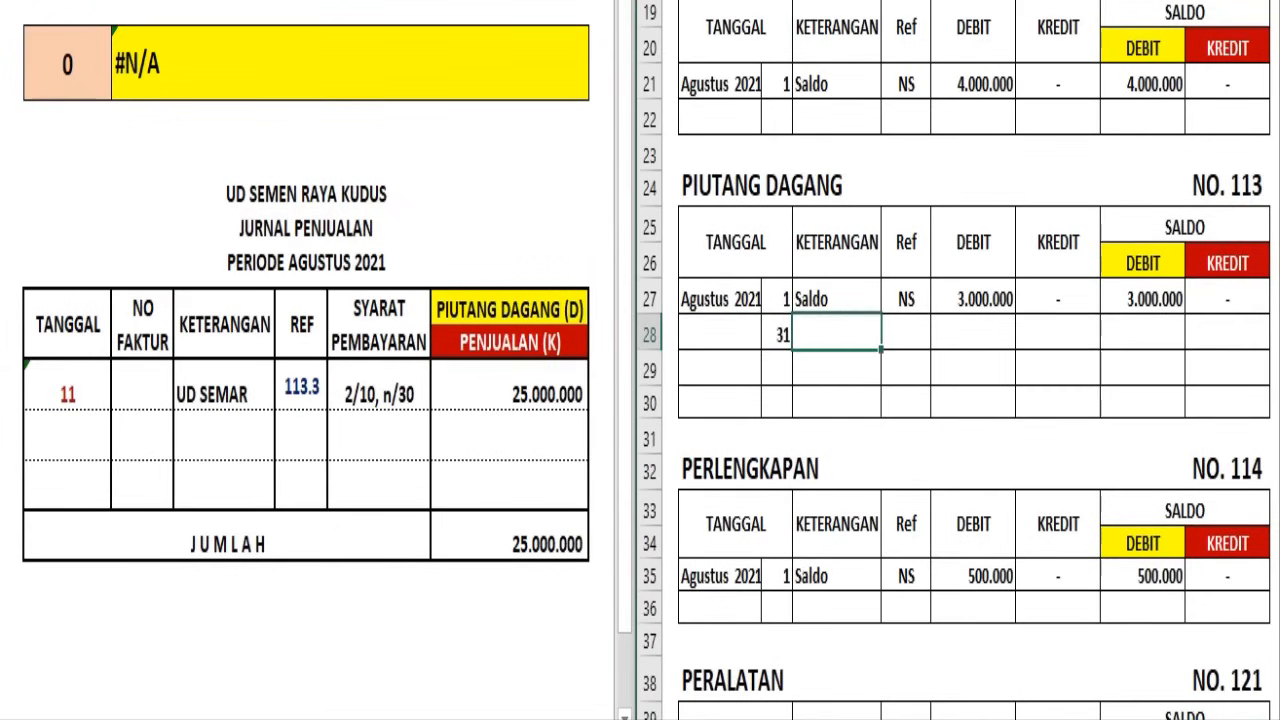
text(Posting)
click(907, 328)
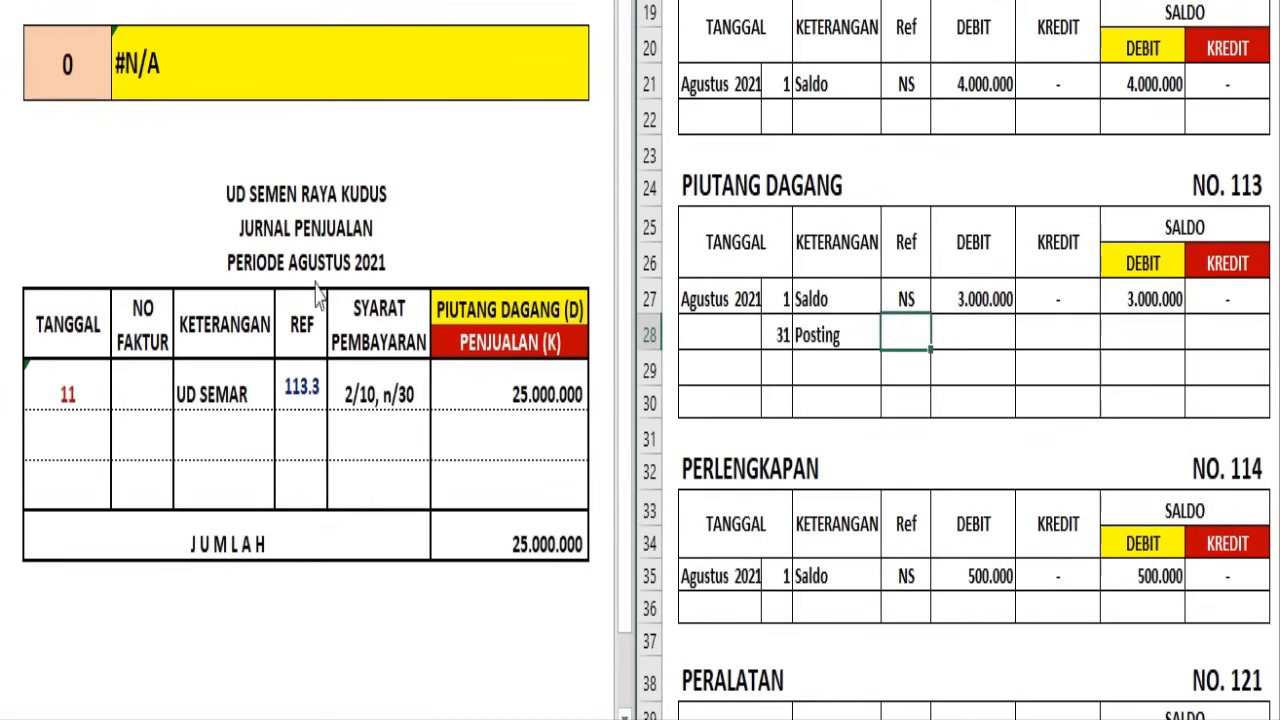
text(JJ)
Complete the Piutang Dagang posting row with a debit of 25.000.000, no credit and a debit balance of 28.000.000
click(649, 331)
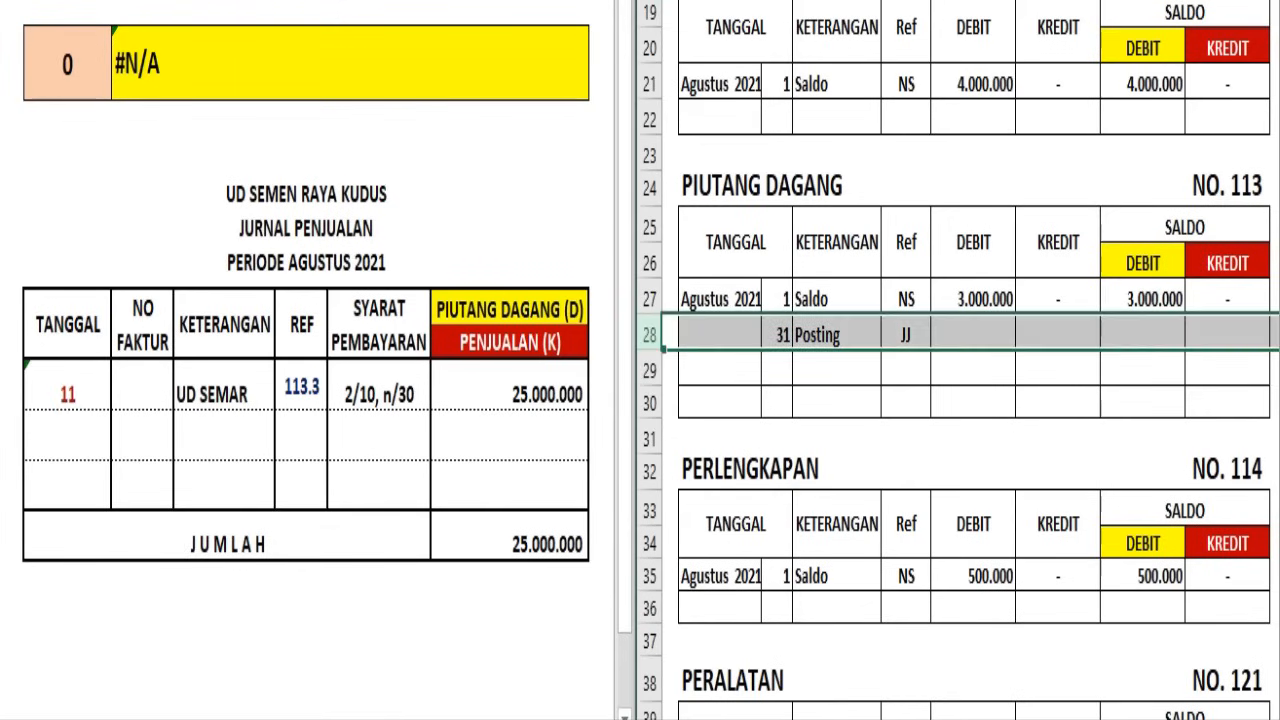
click(930, 2)
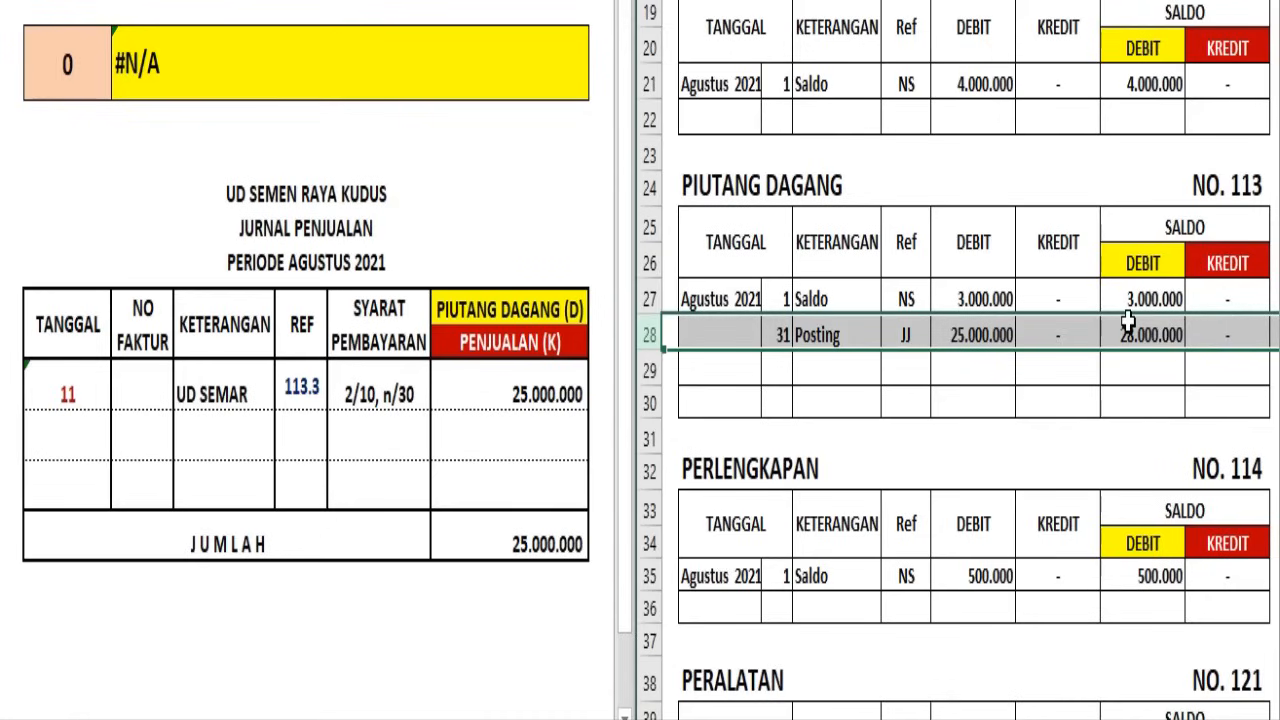
click(1165, 337)
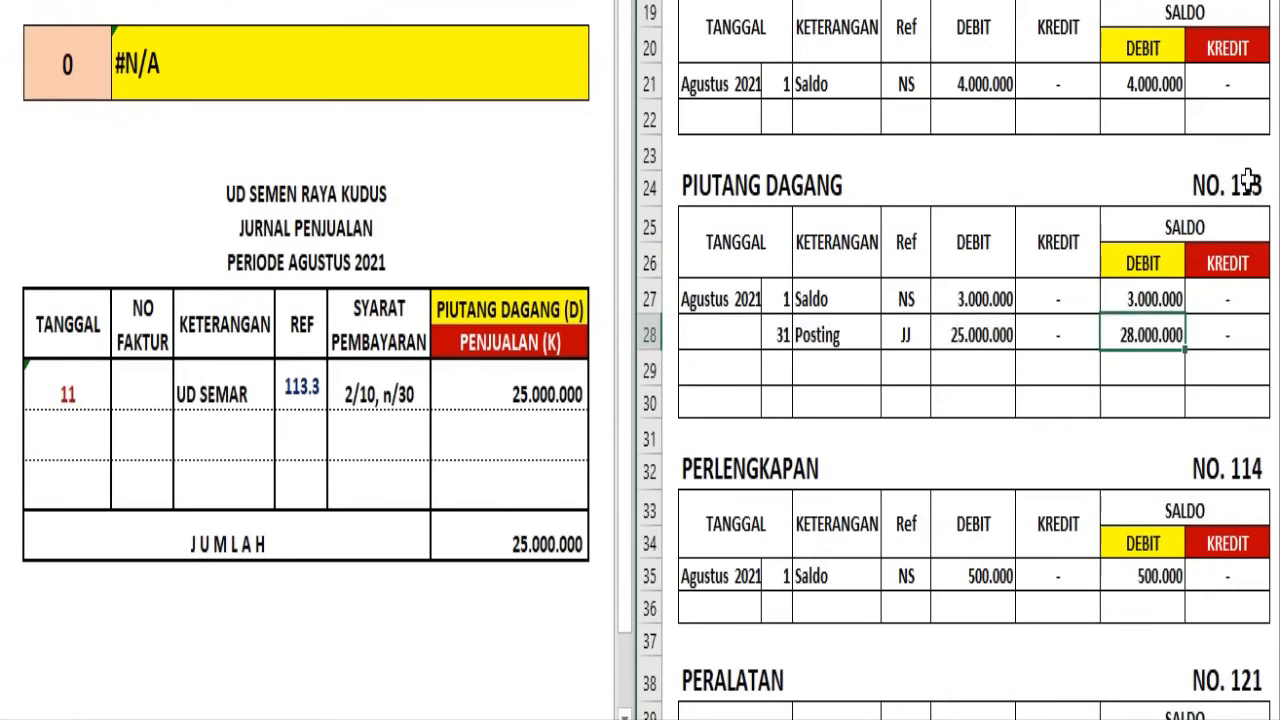
Write the account number 113 directly below the Jurnal Penjualan total and color it dark red
click(566, 588)
click(544, 577)
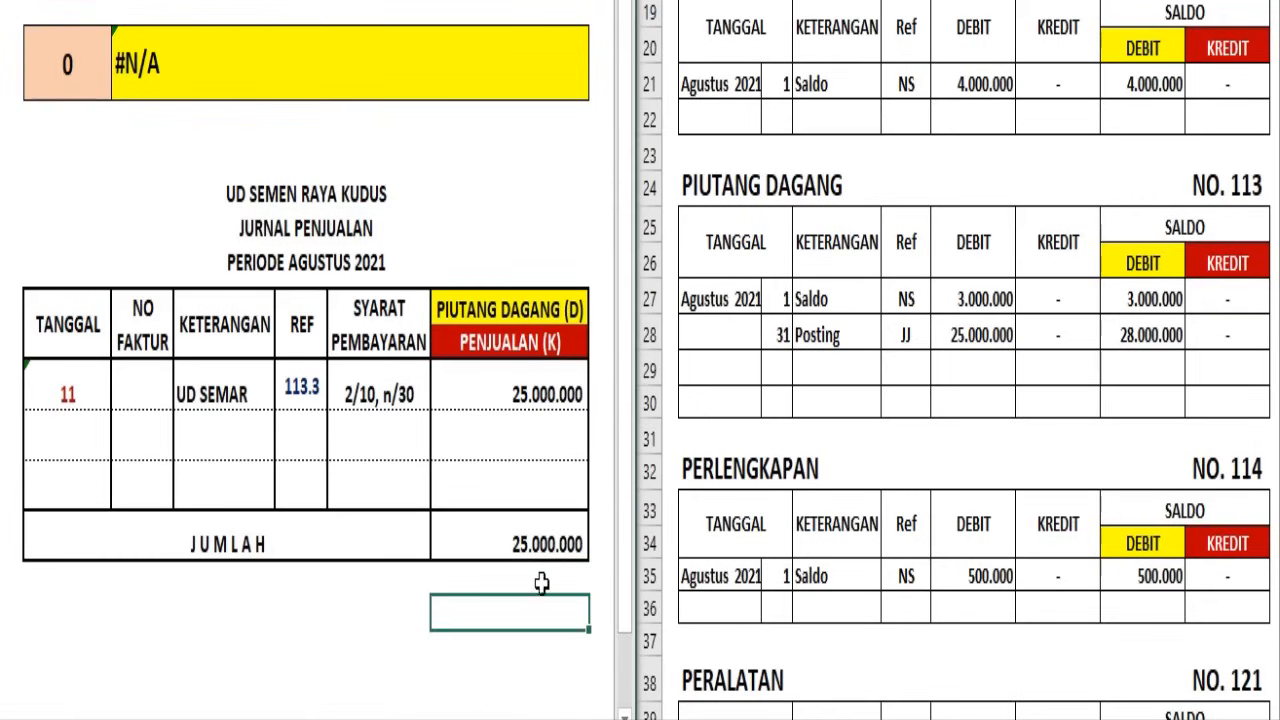
click(163, 0)
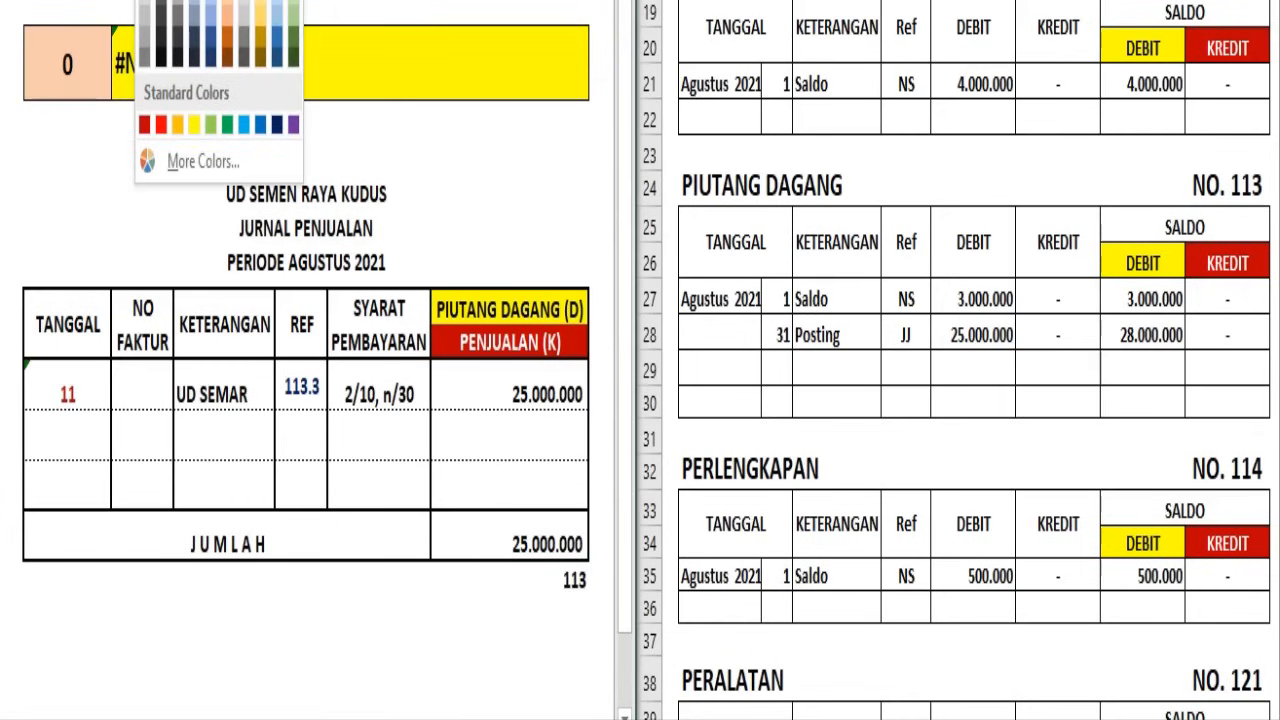
click(145, 124)
click(489, 640)
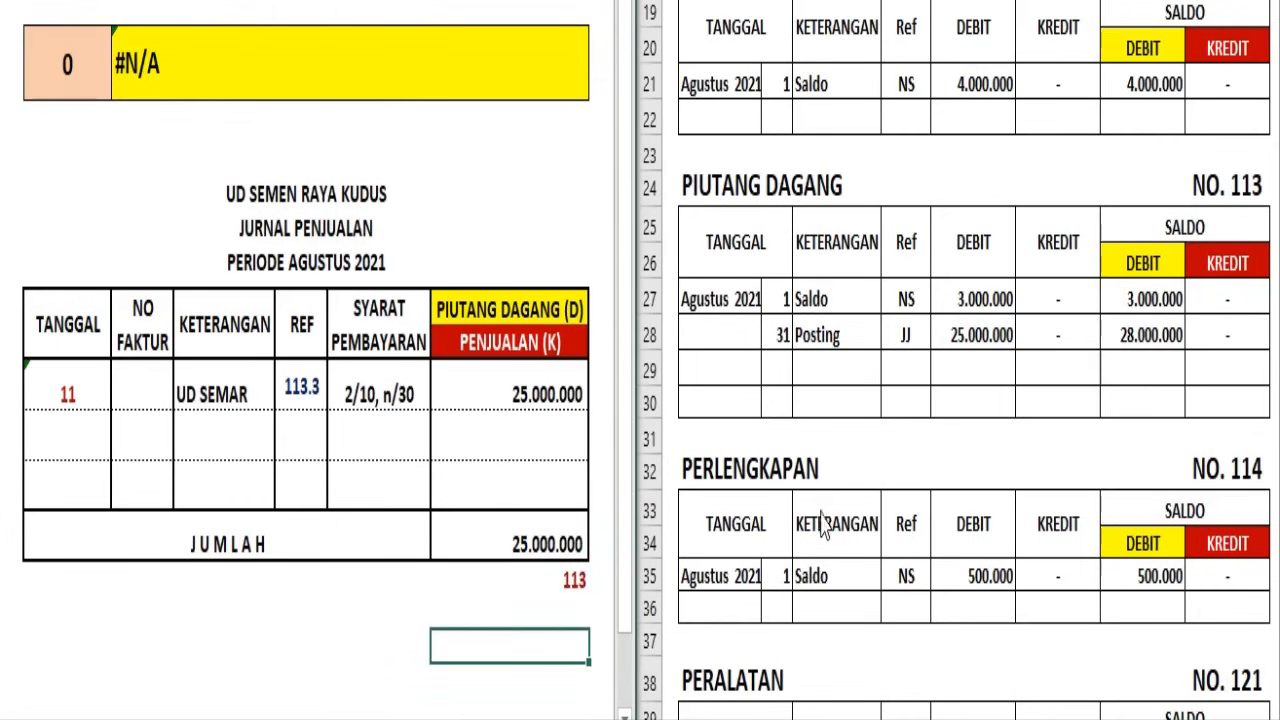
Head the blank ledger below Prive PENJUALAN, NO. 411, and post the 31 August 2021 JJ credit and credit balance of 25.000.000
click(746, 343)
scroll(759, 340, down, 9)
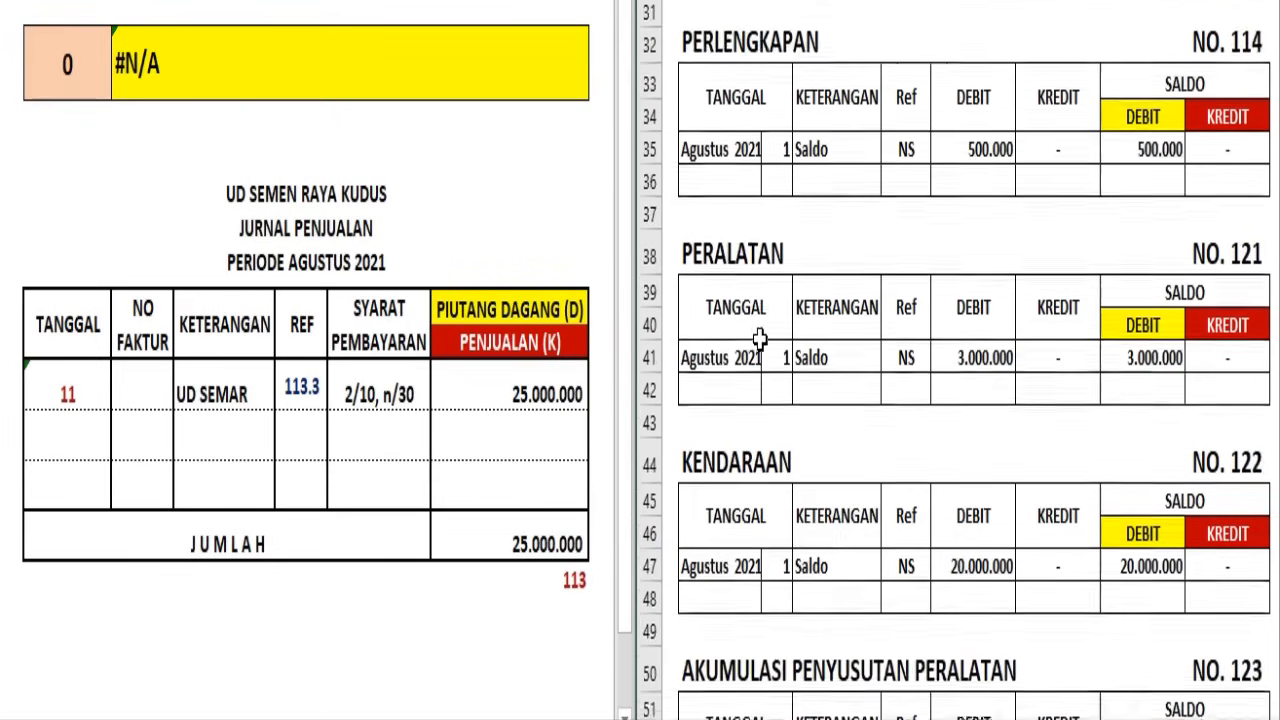
scroll(759, 340, down, 9)
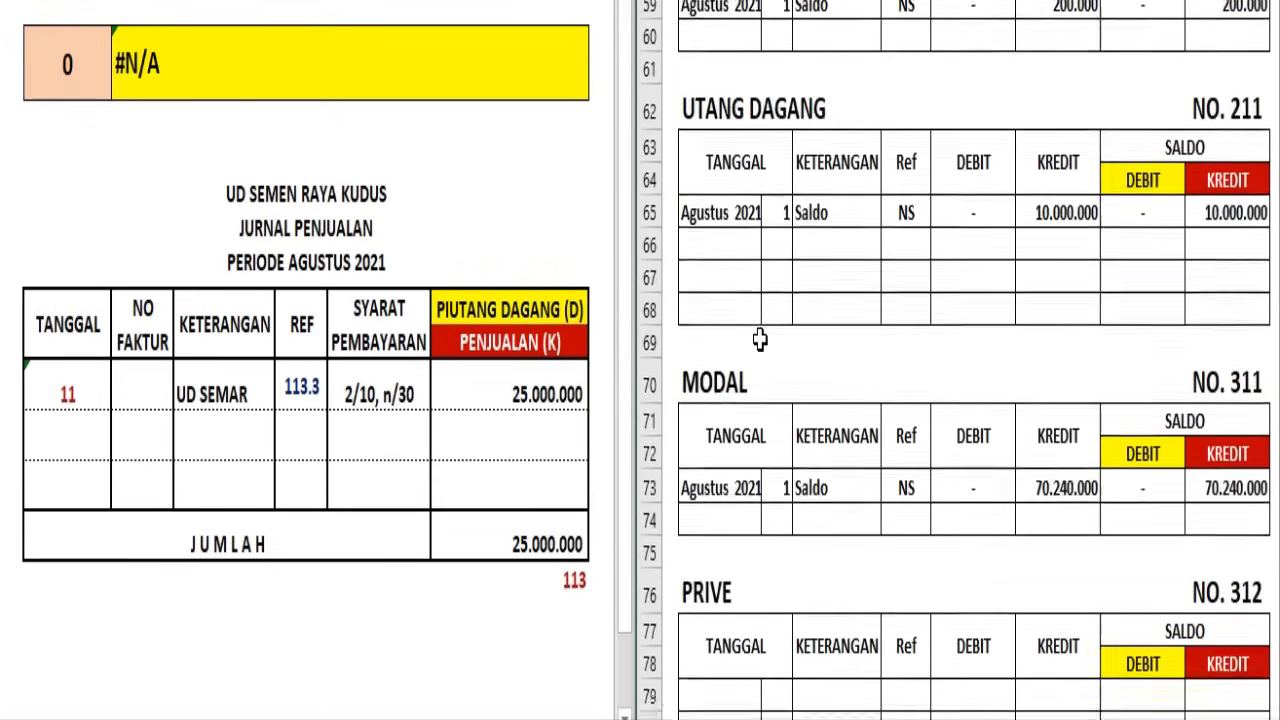
click(751, 330)
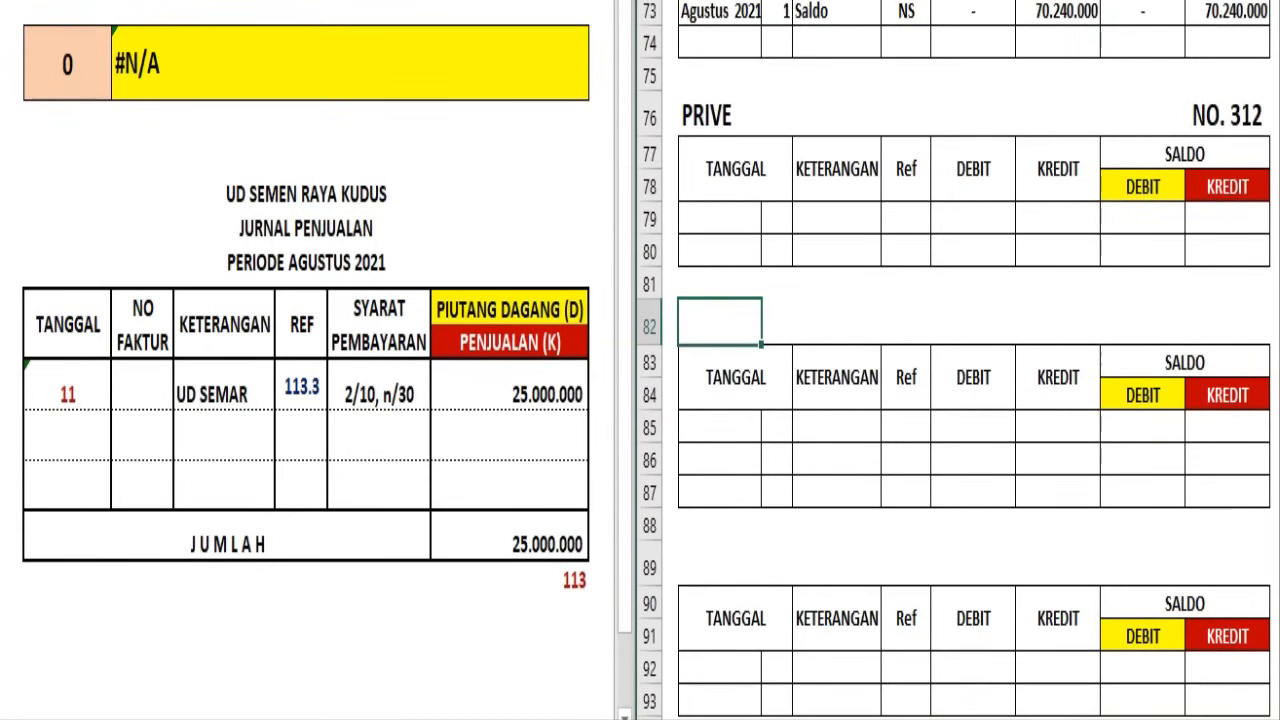
text(PENJUALAN)
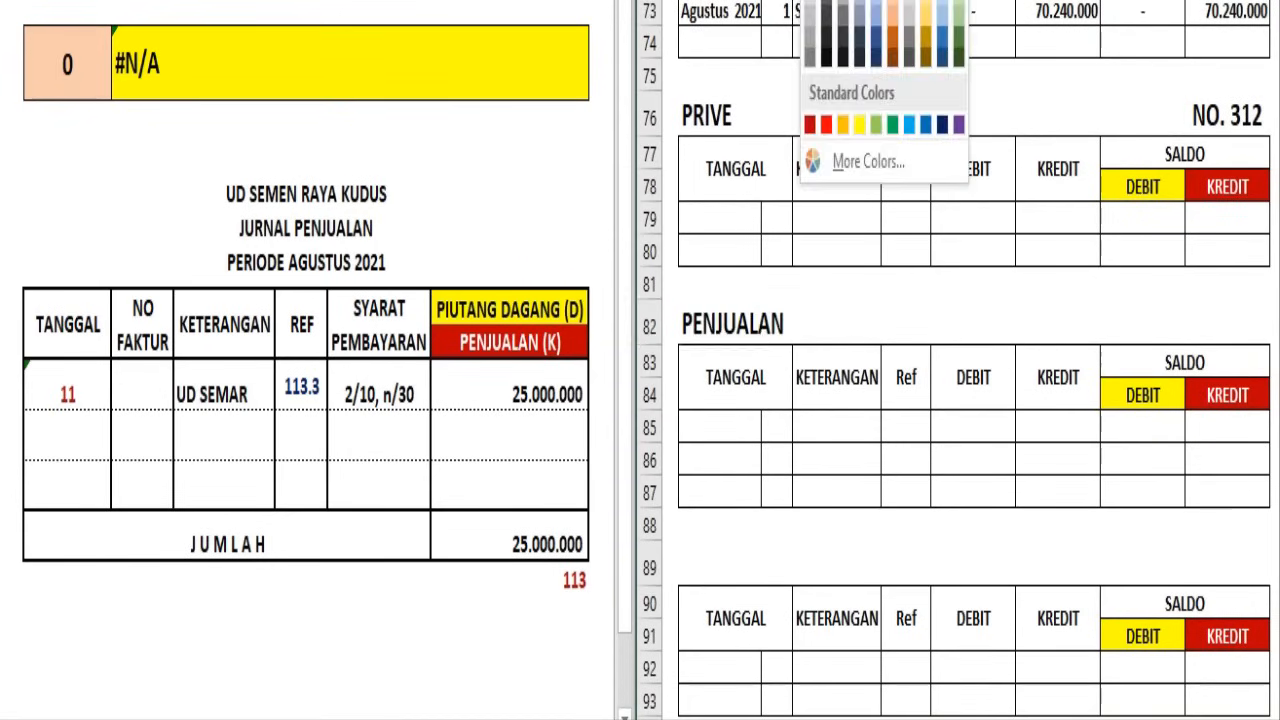
click(1249, 320)
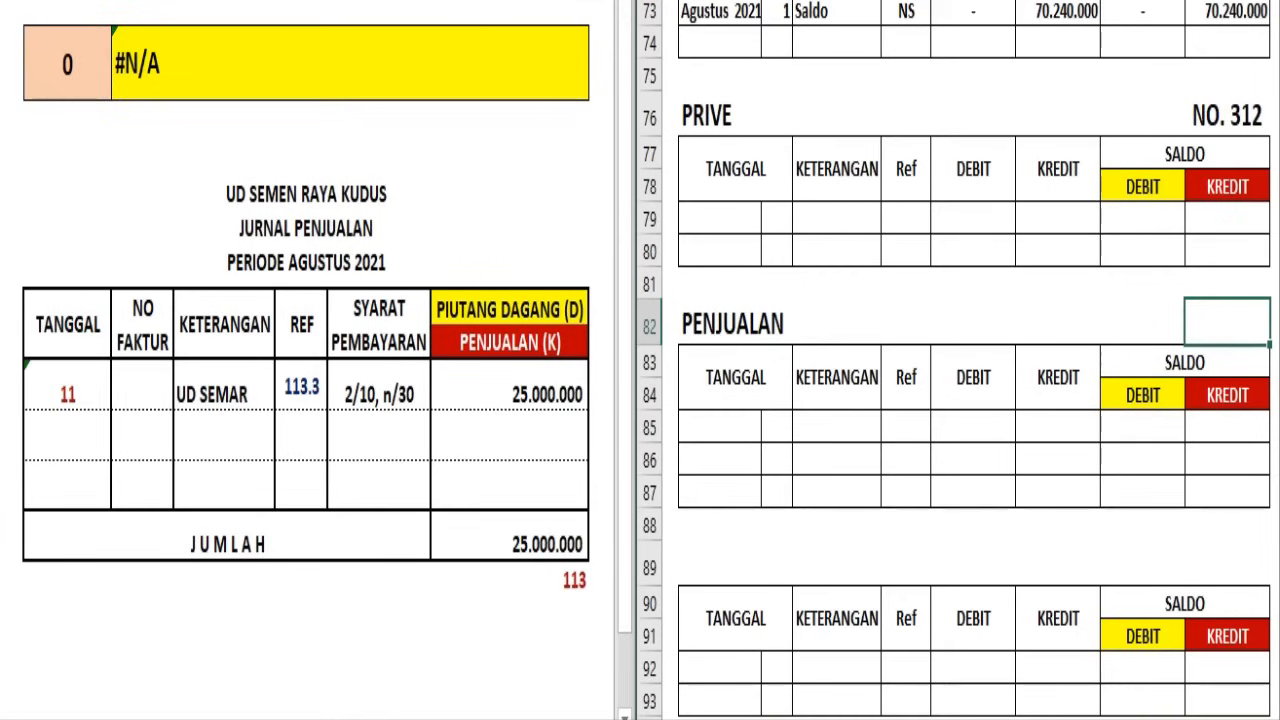
text(NO. 411)
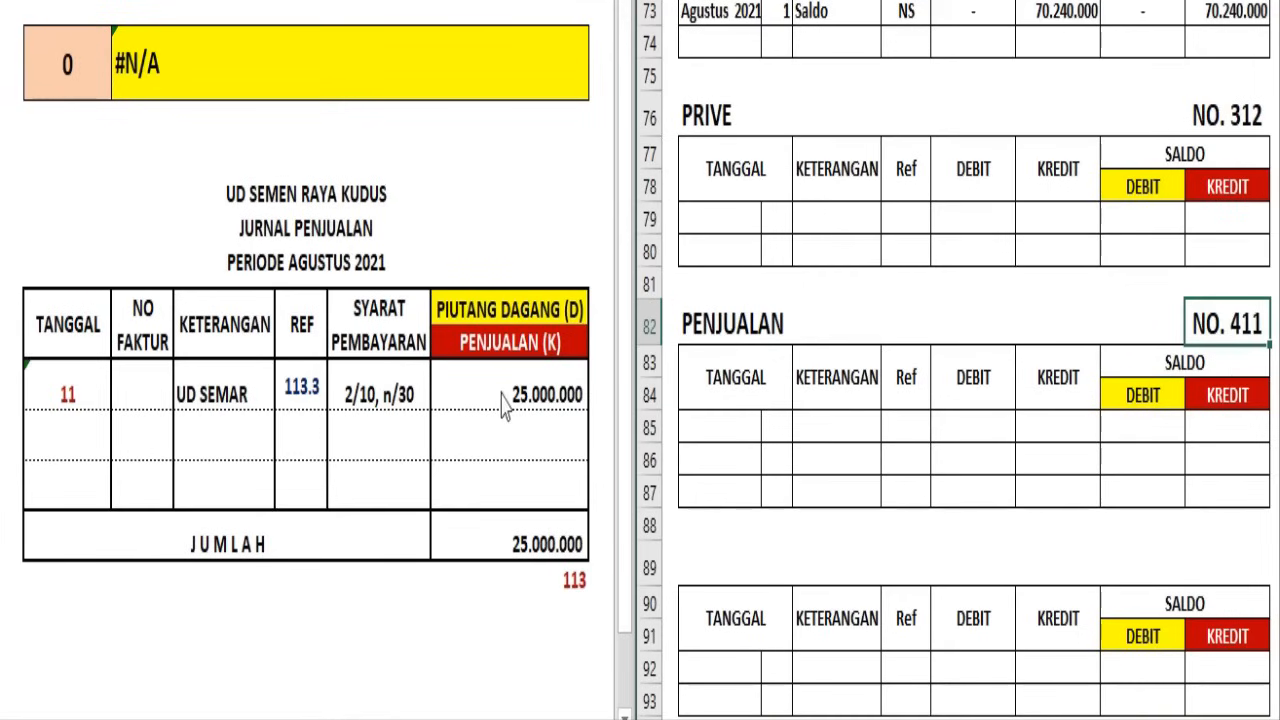
click(648, 429)
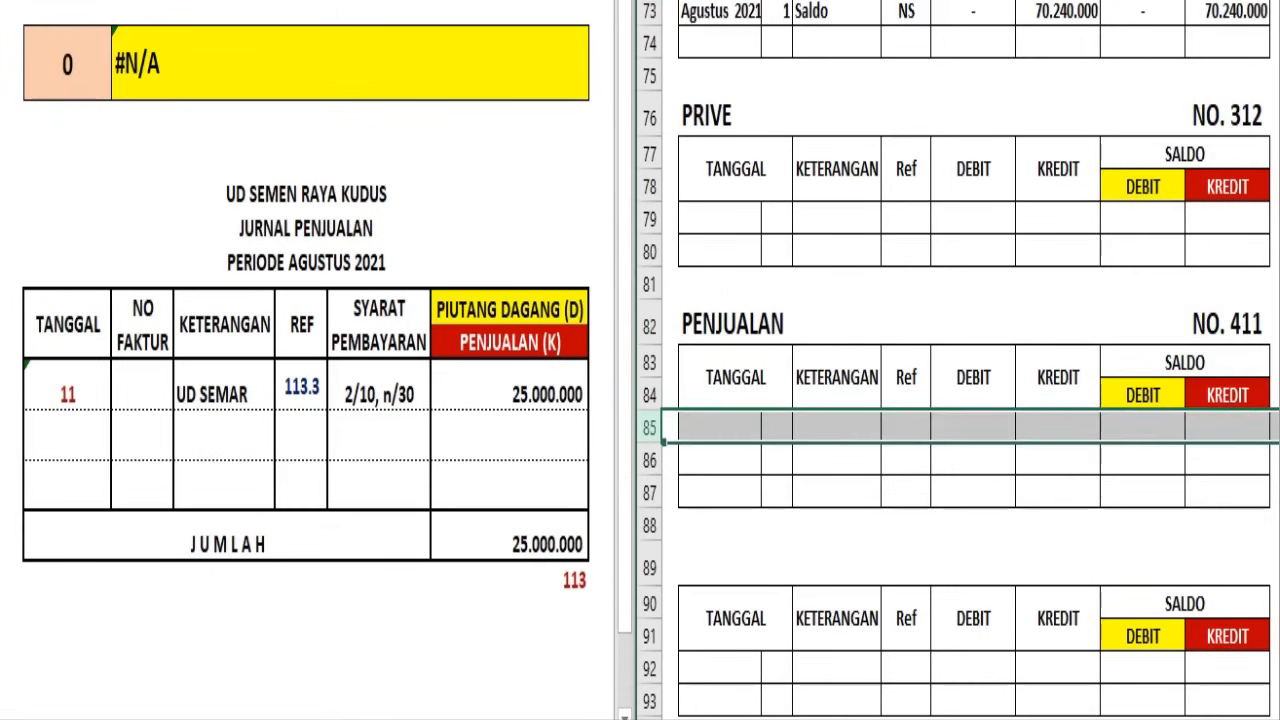
text(Agustus 2021	31	Posting	JJ	-	25.000.000	-	25.000.000)
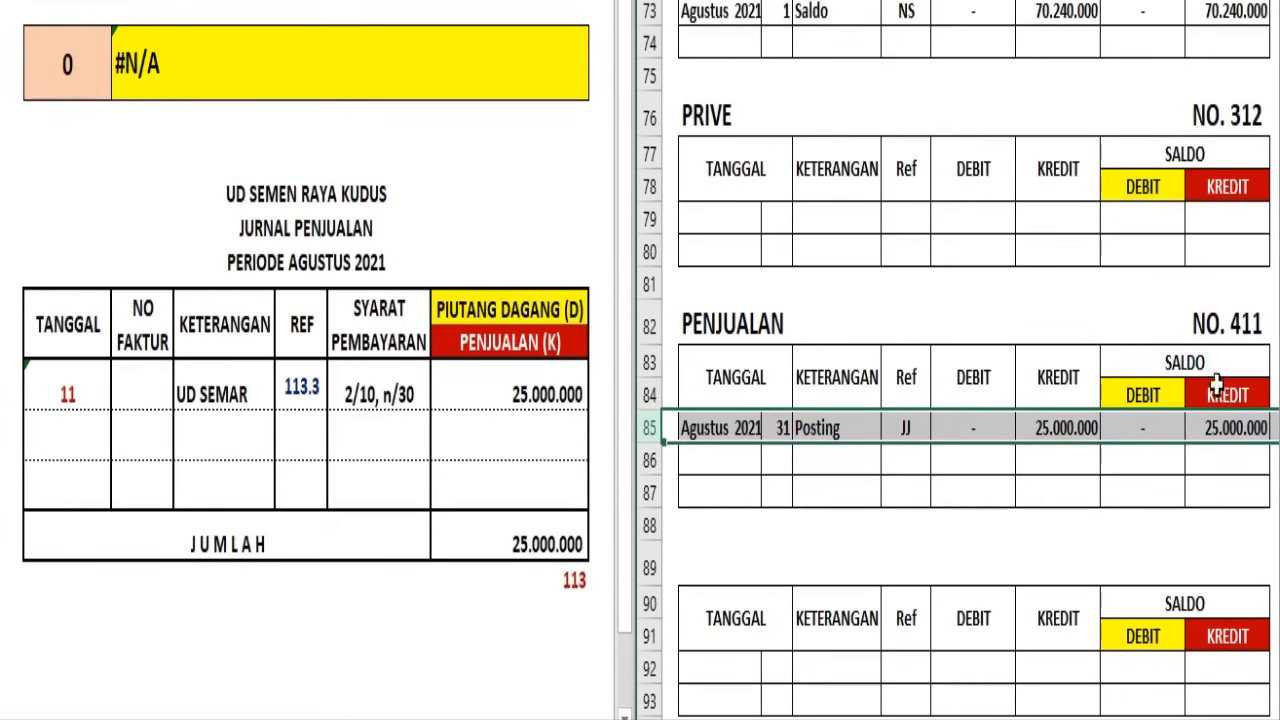
Write the account number 411 beneath 113 under the Jurnal Penjualan total and color it dark red
click(572, 640)
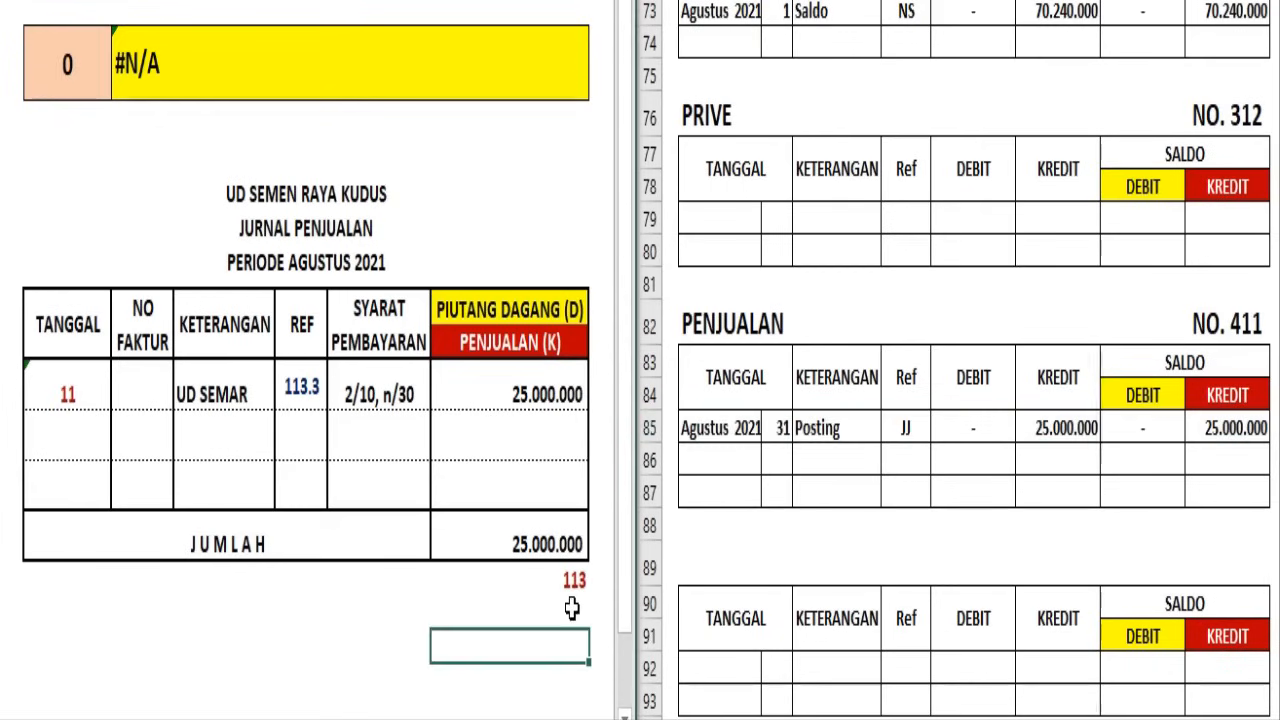
click(572, 603)
text(411)
click(551, 677)
click(542, 618)
click(163, 3)
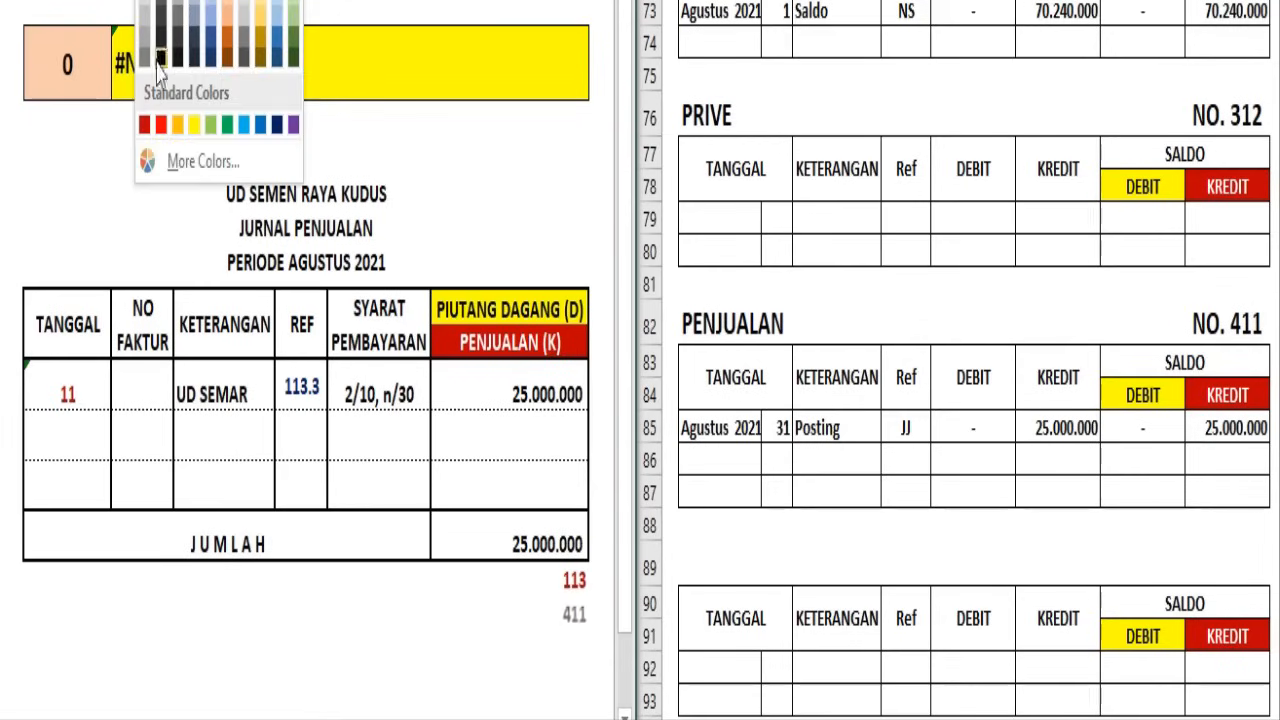
click(148, 125)
click(394, 566)
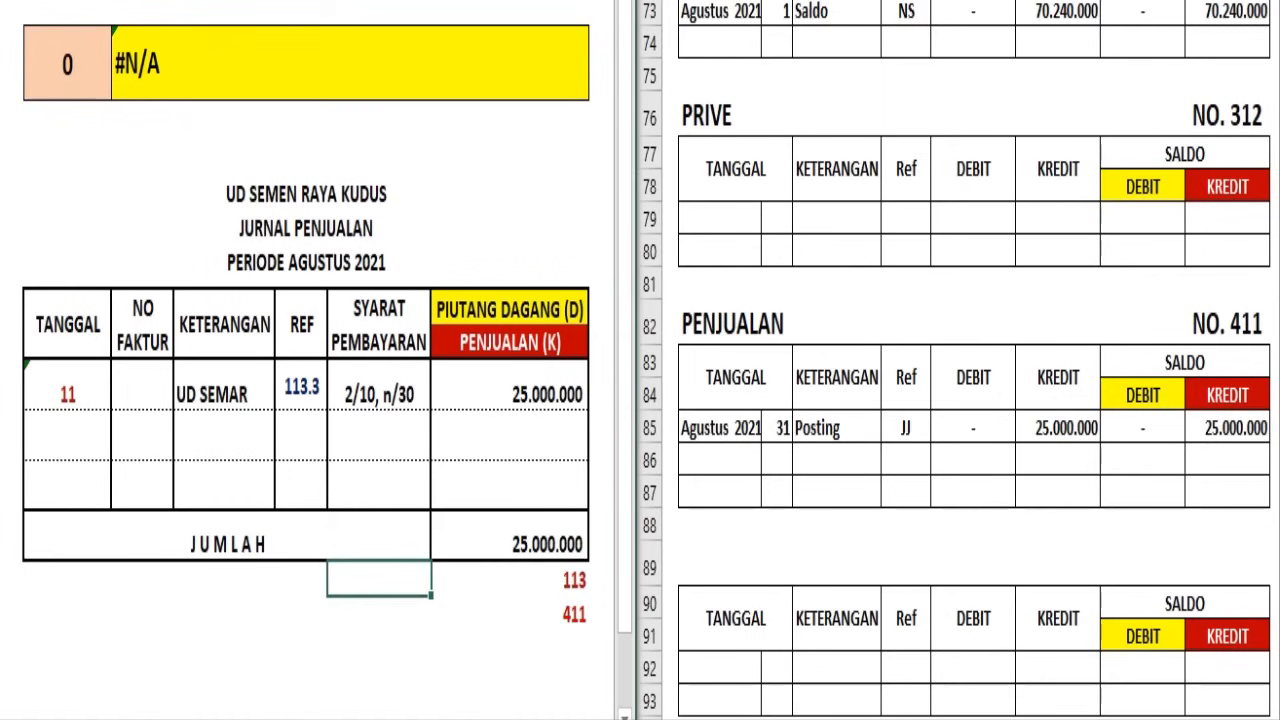
Open the Jurnal Pembelian and examine its debit and credit columns up to Utang Dagang
click(272, 718)
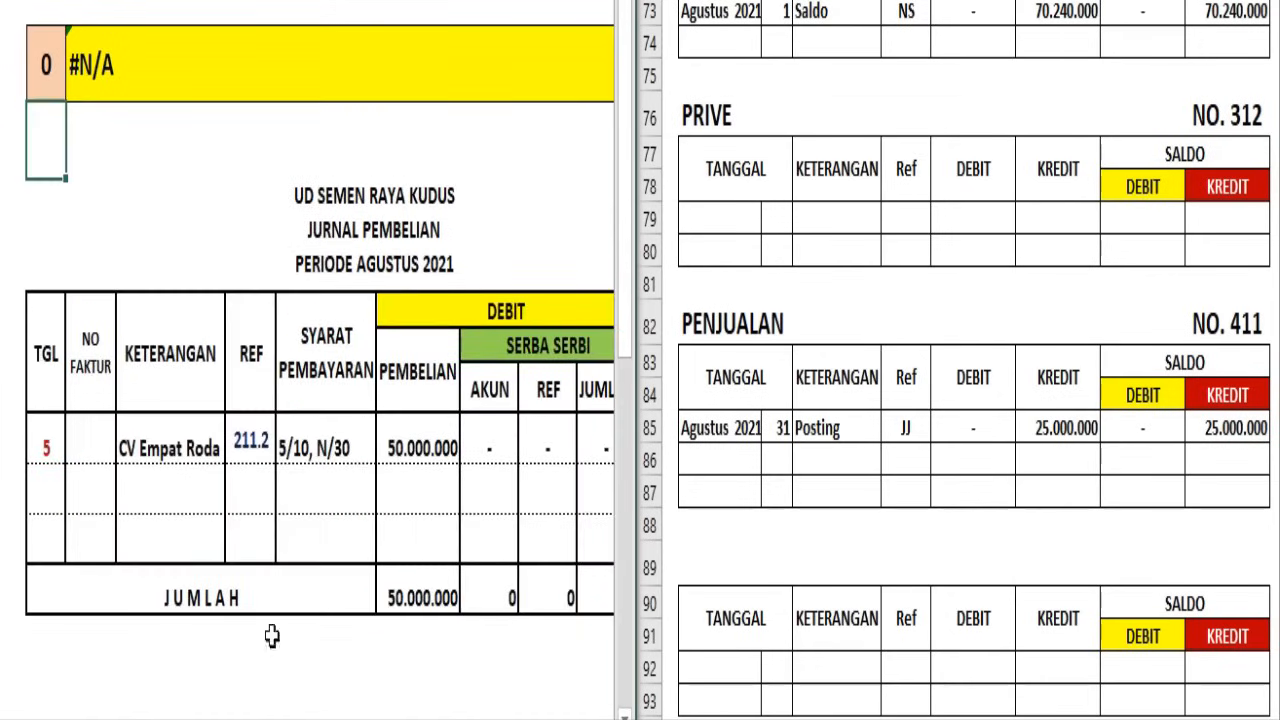
click(348, 455)
scroll(308, 360, right, 3)
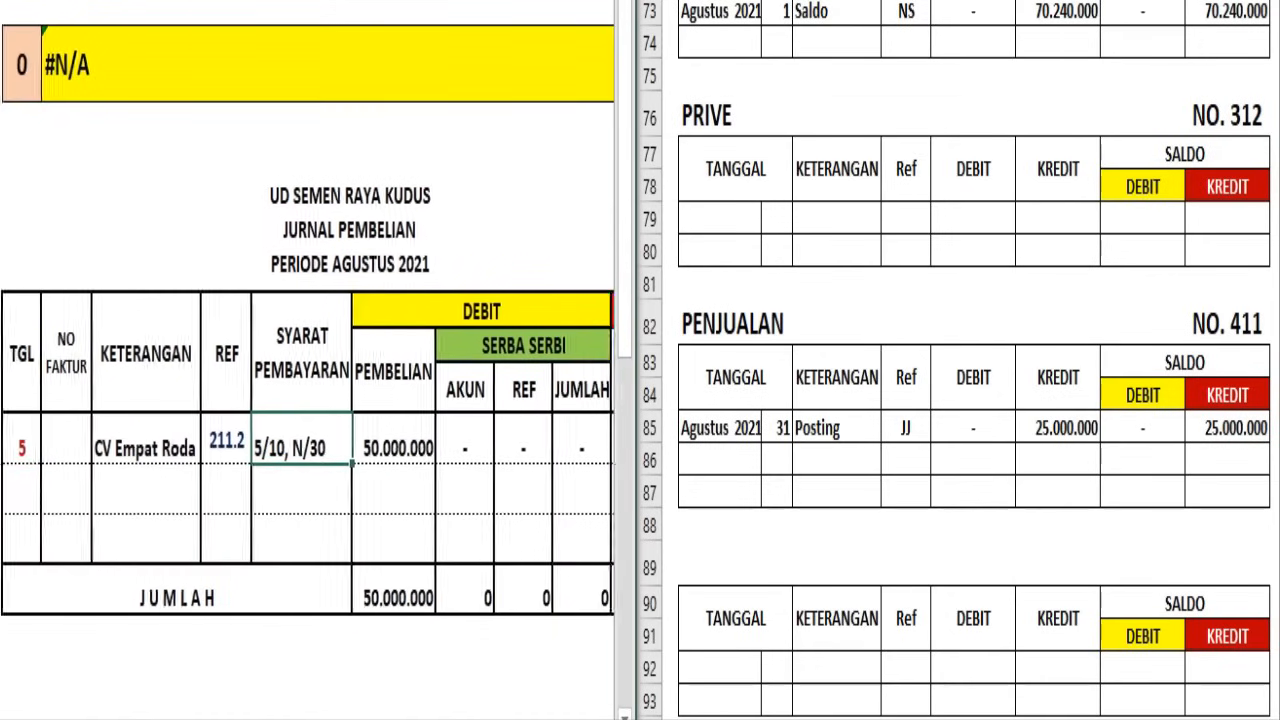
scroll(214, 394, right, 2)
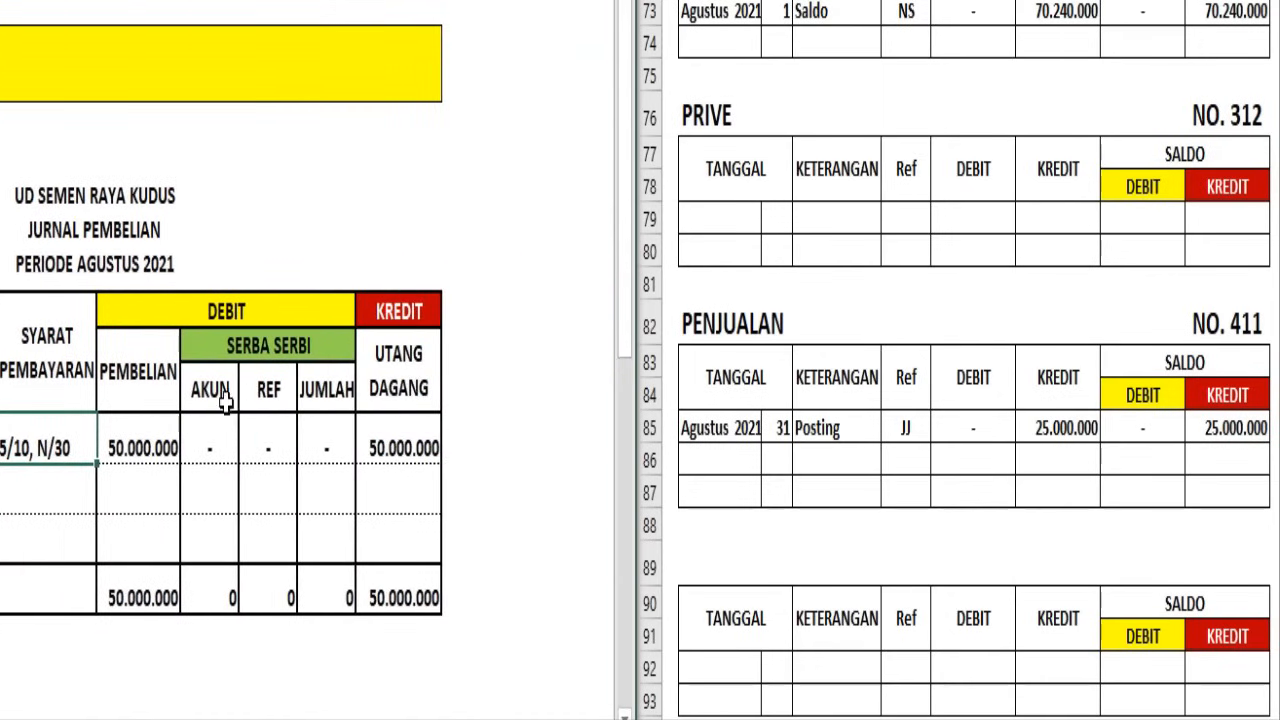
click(176, 364)
click(390, 376)
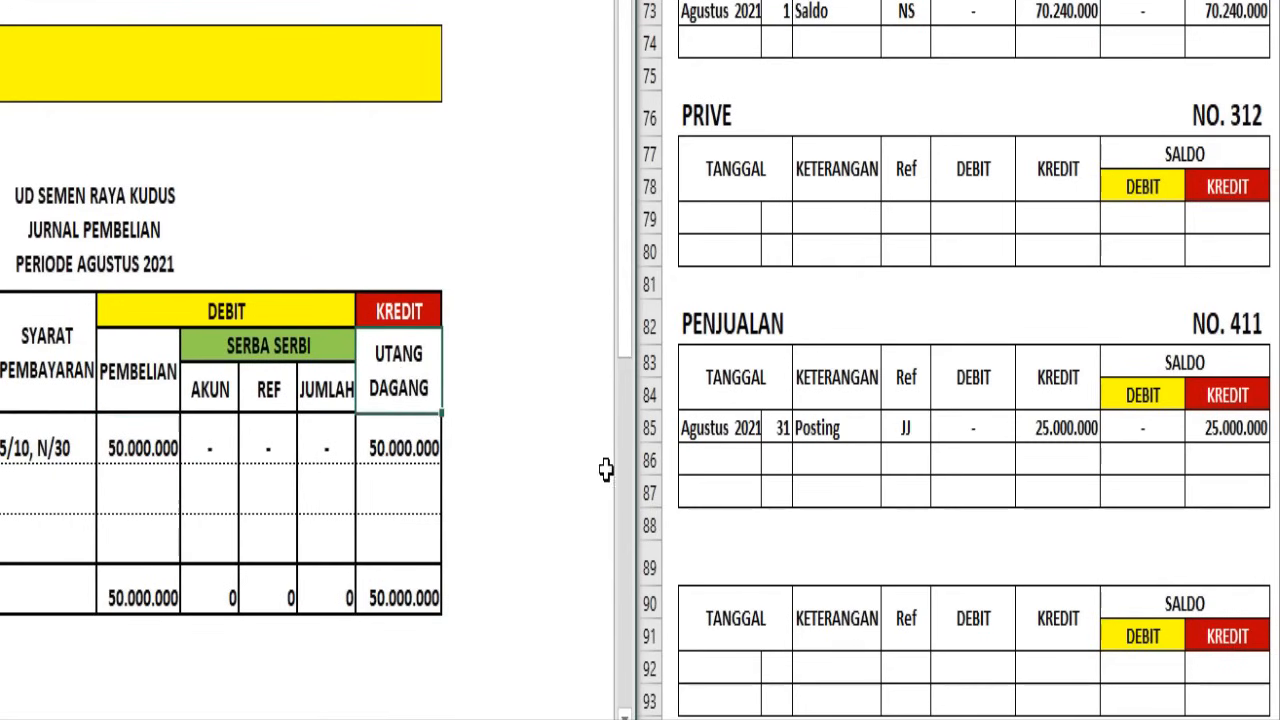
Title the third blank ledger below Penjualan PEMBELIAN, in black text without a fill
click(774, 380)
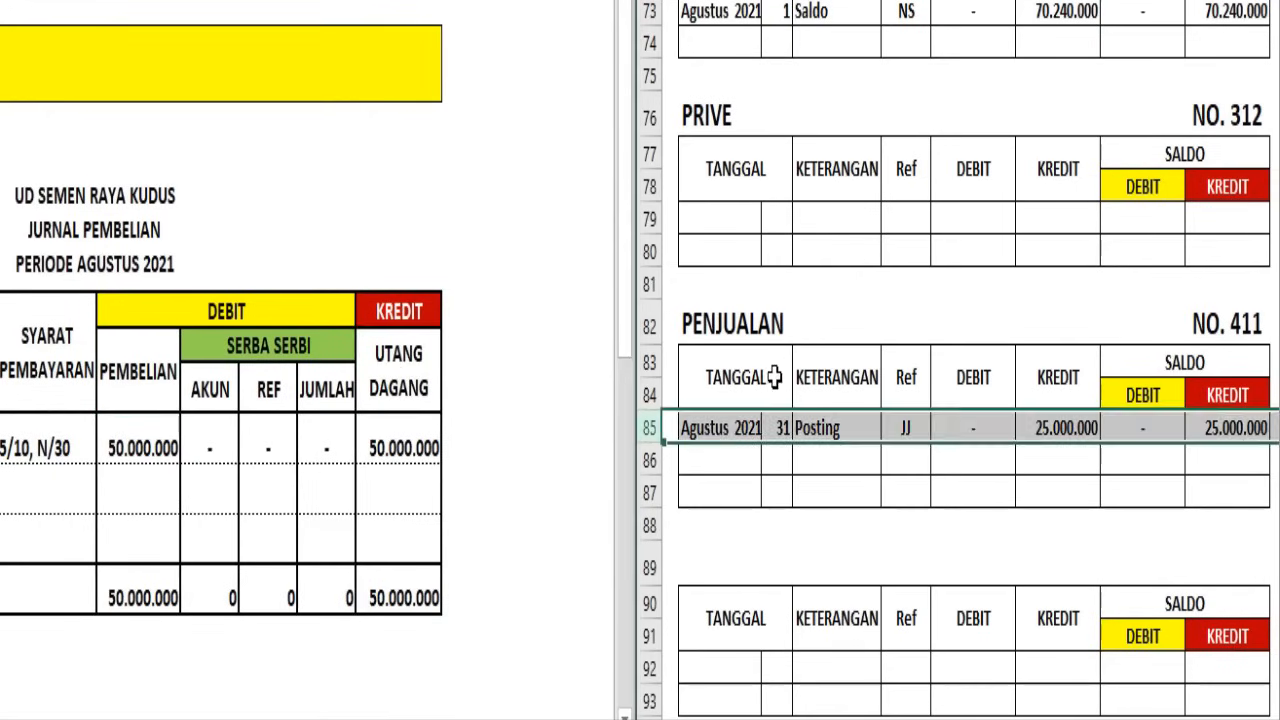
scroll(774, 380, down, 2)
click(749, 349)
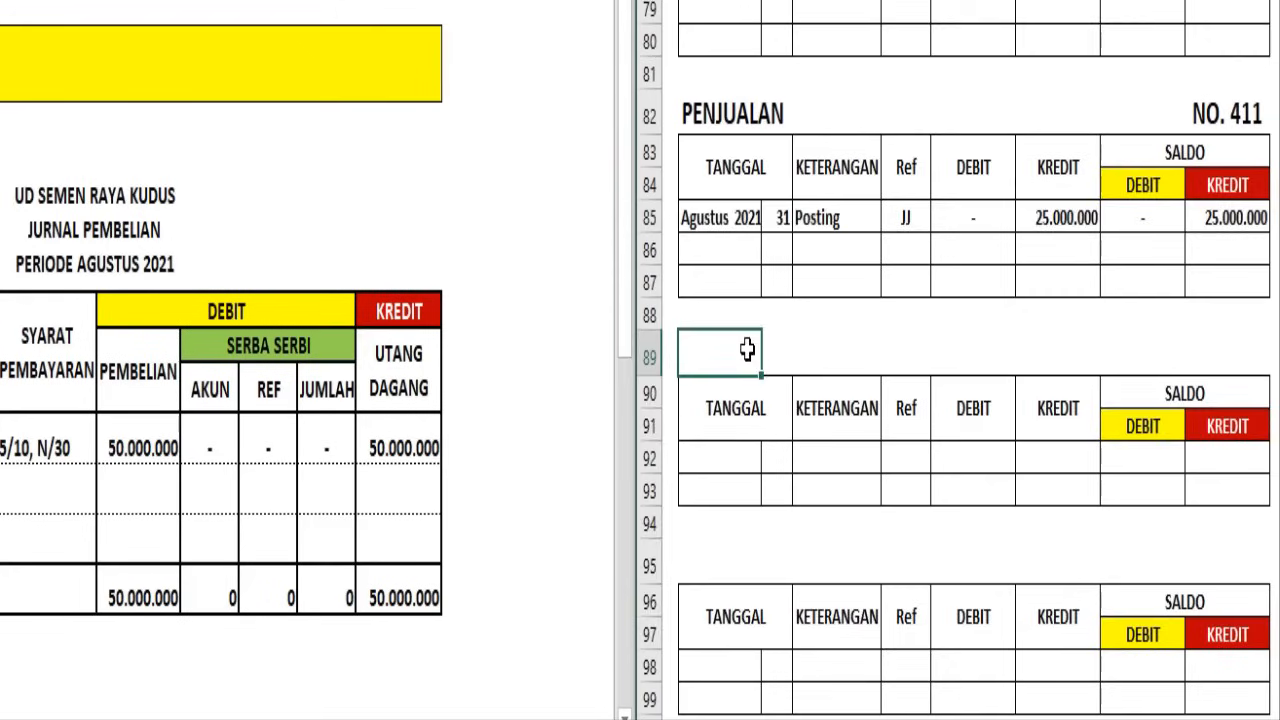
scroll(745, 345, up, 2)
scroll(746, 340, up, 1)
scroll(746, 338, down, 3)
click(720, 558)
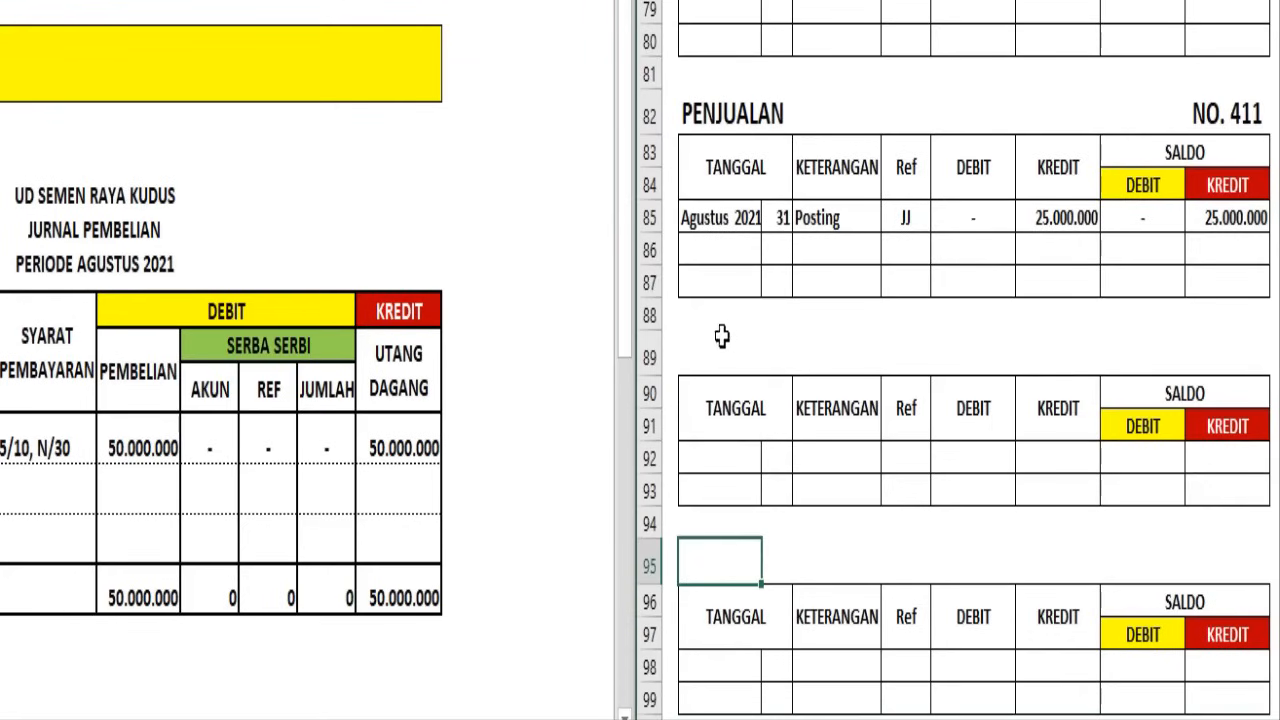
scroll(734, 526, down, 3)
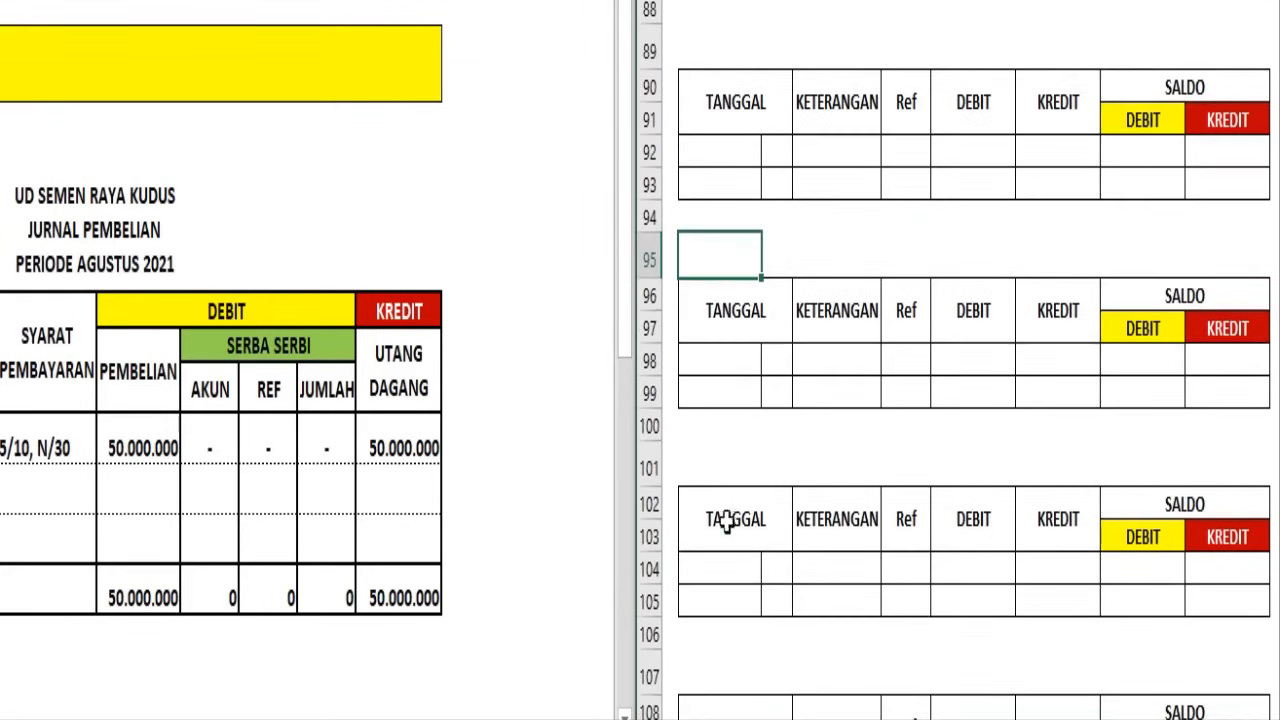
click(709, 457)
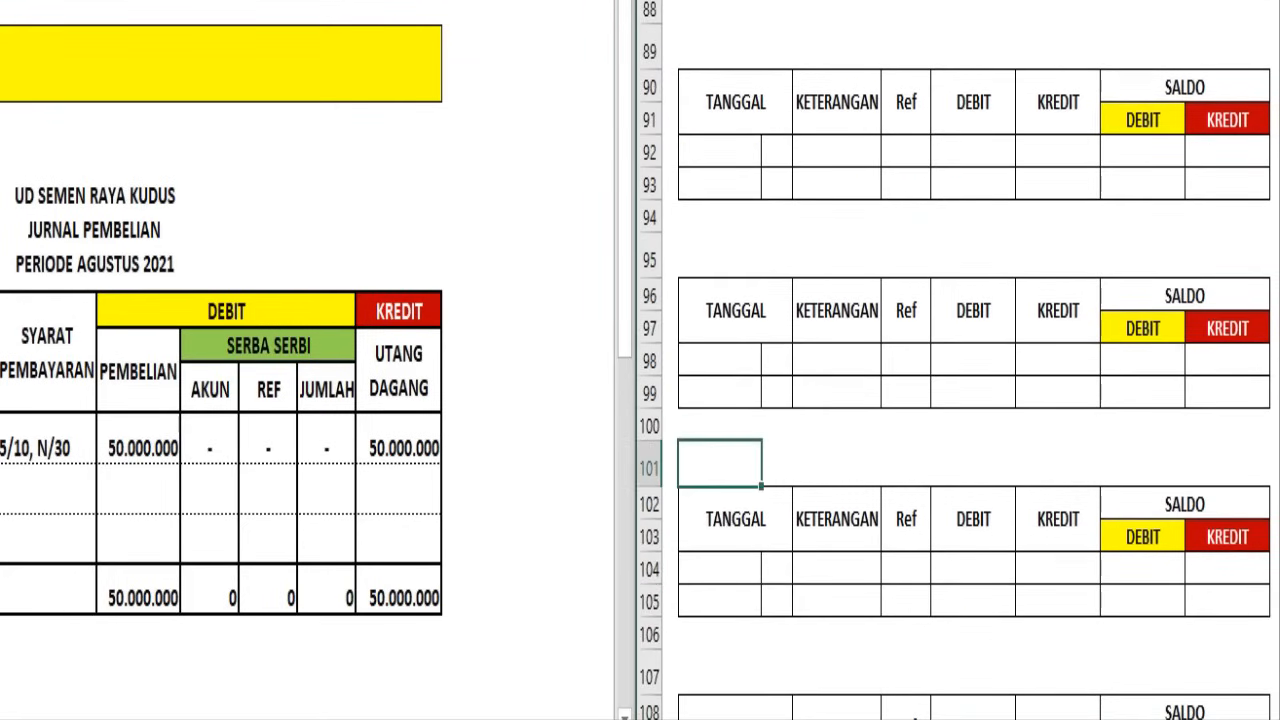
click(792, 0)
click(793, 0)
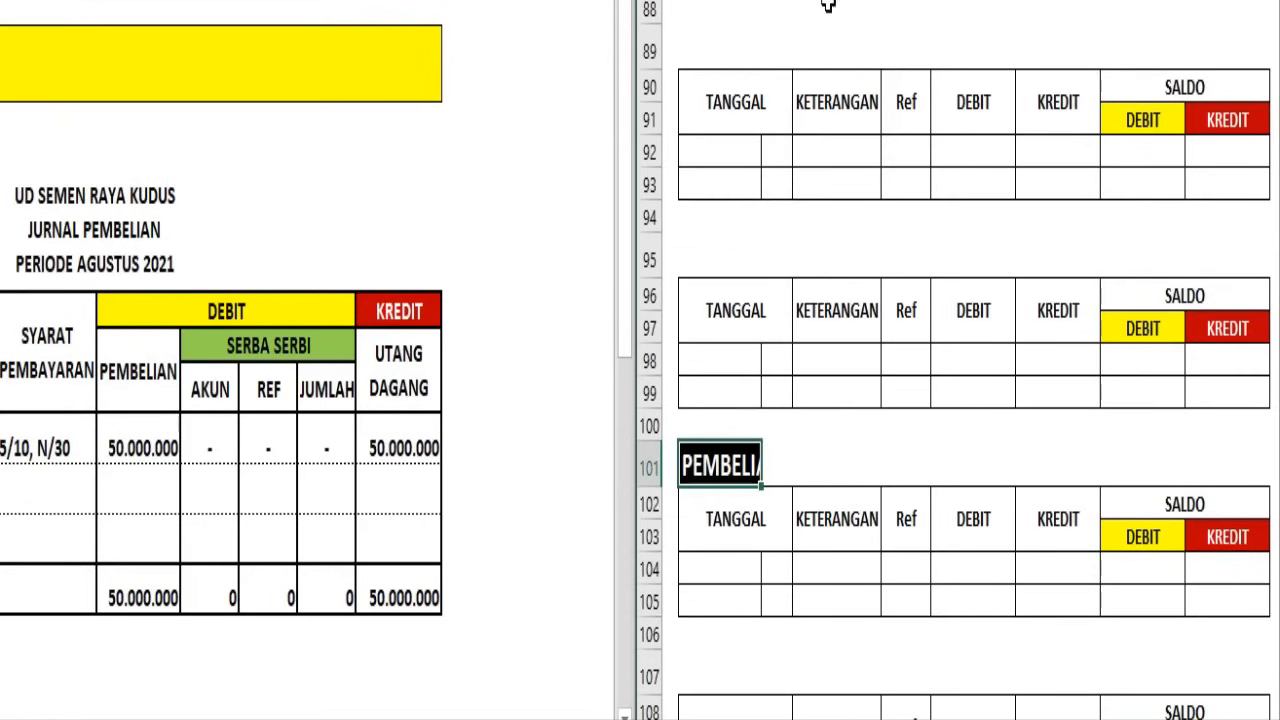
click(792, 0)
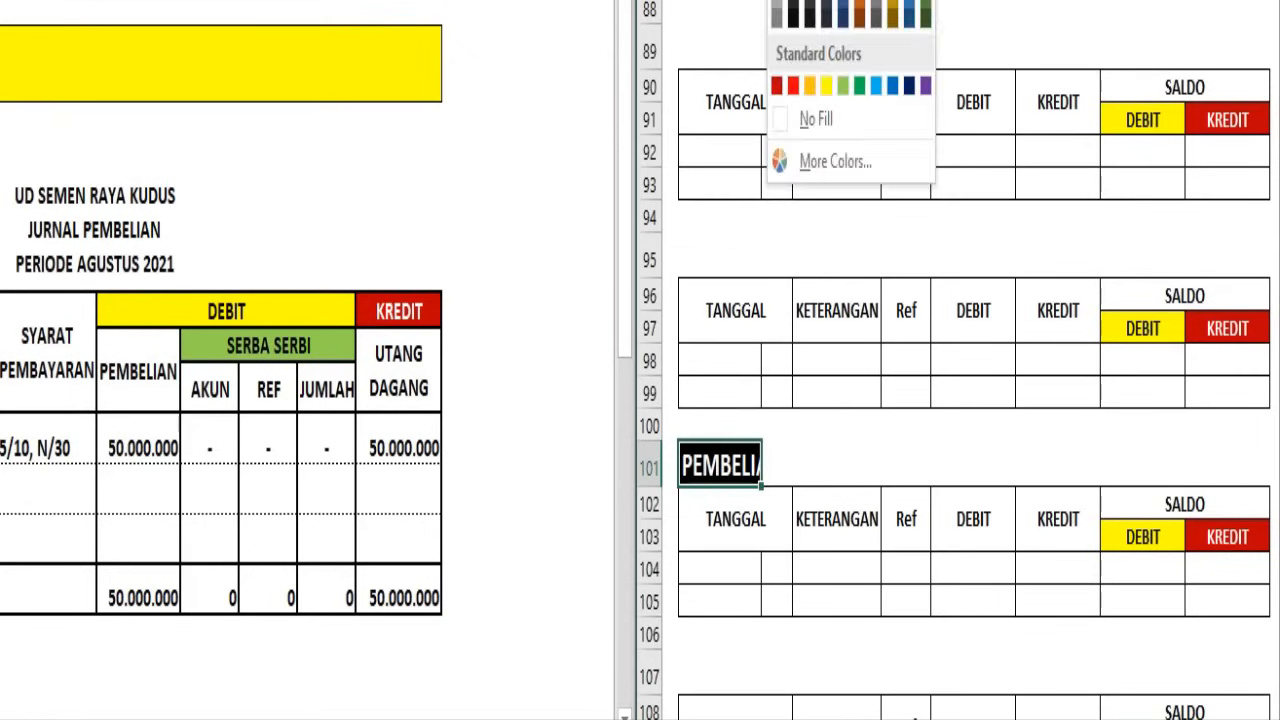
click(779, 0)
click(829, 0)
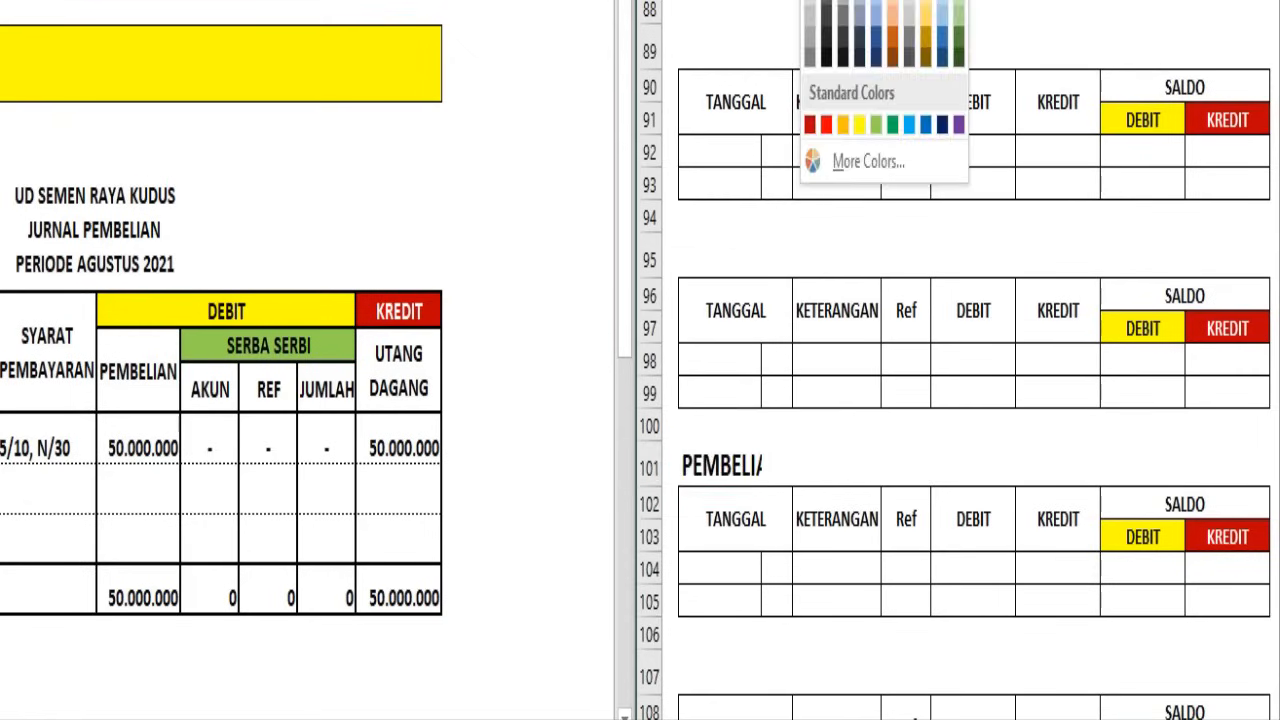
click(826, 0)
Number the Pembelian ledger NO. 511 and post the 31 August 2021 JB debit and debit balance of 50.000.000
click(1254, 459)
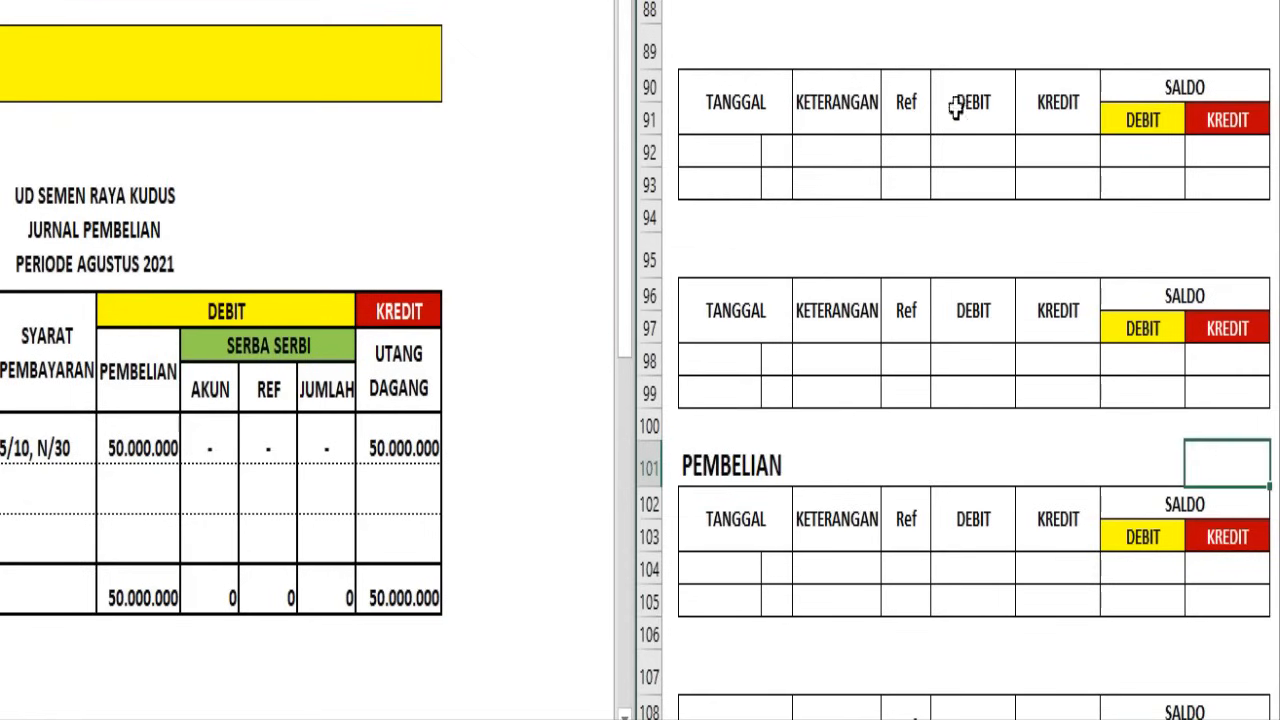
text(NO. 511)
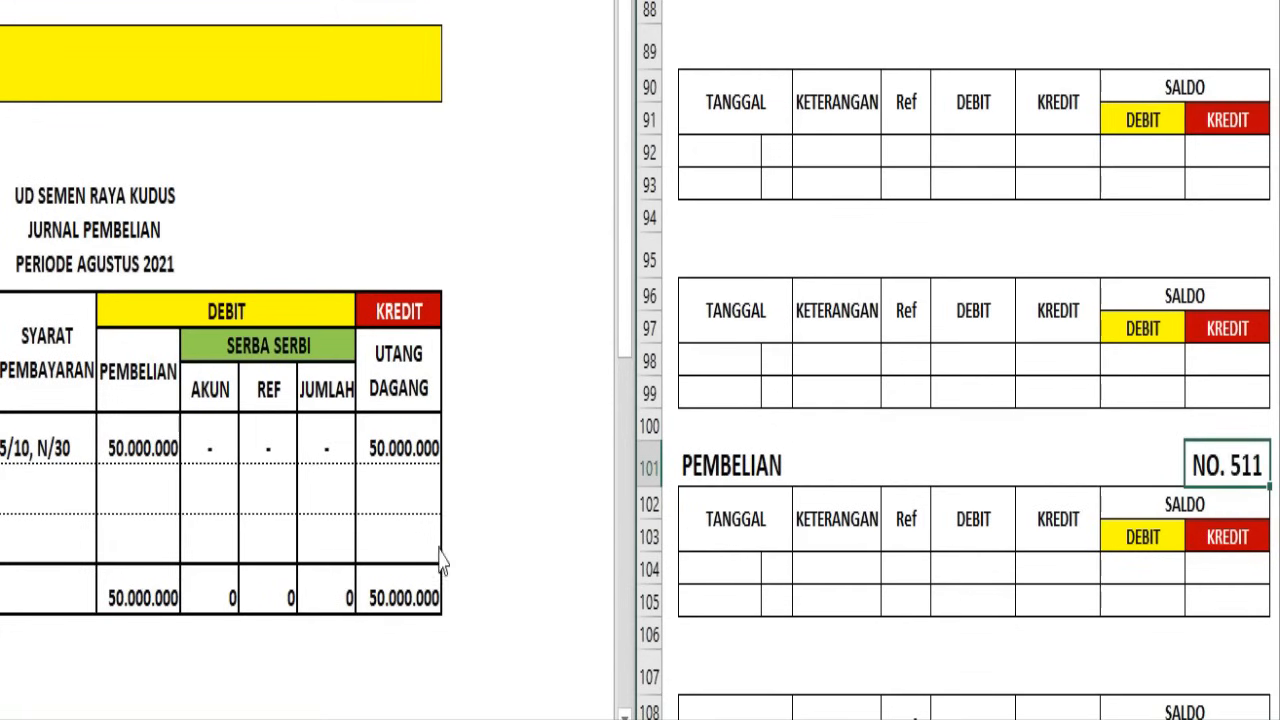
click(650, 569)
text(Agustus 2021	31	Posting	JB	50.000.000	-	50.000.000	-)
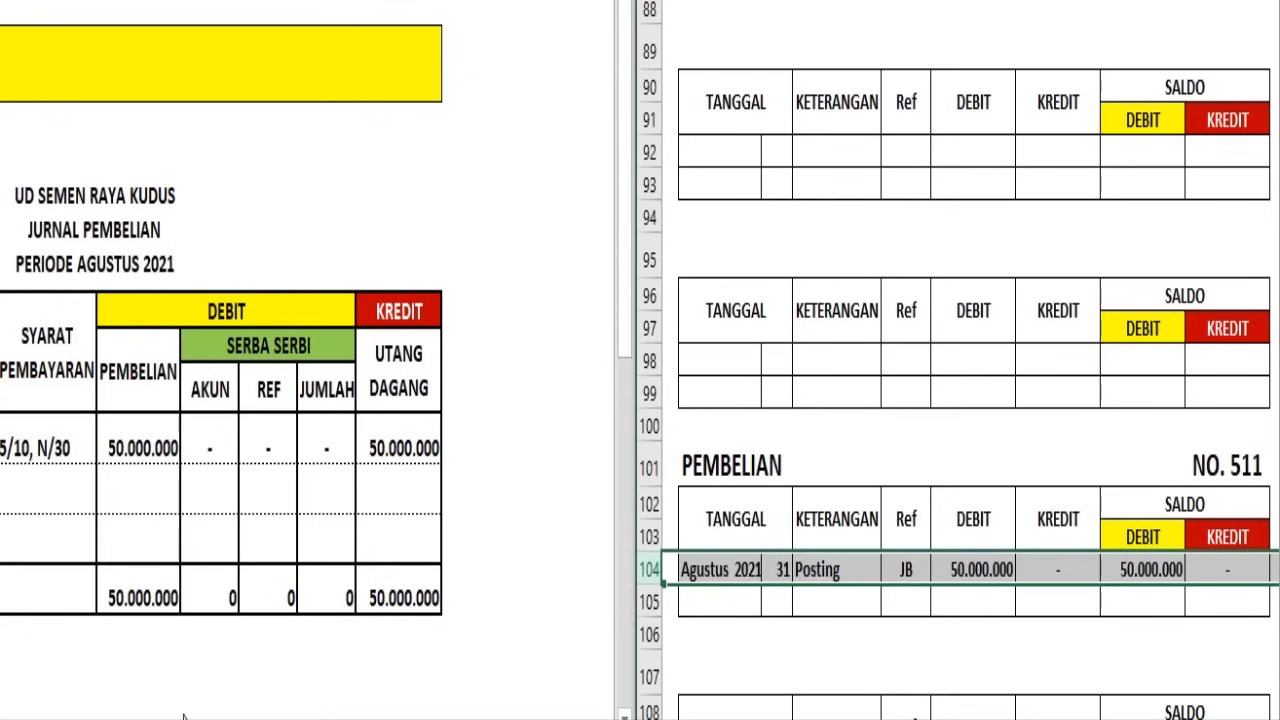
Write the account number 511 beneath the Jurnal Pembelian's Pembelian total and color it dark red
click(151, 637)
click(151, 632)
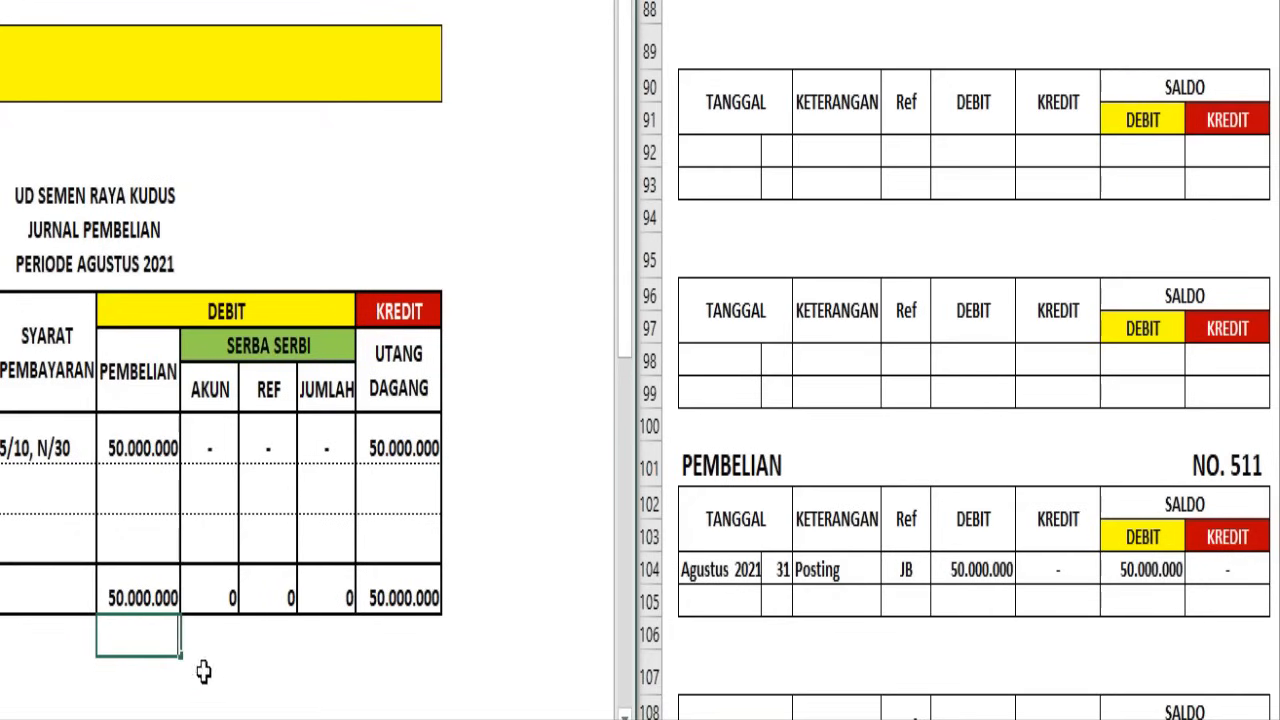
click(160, 2)
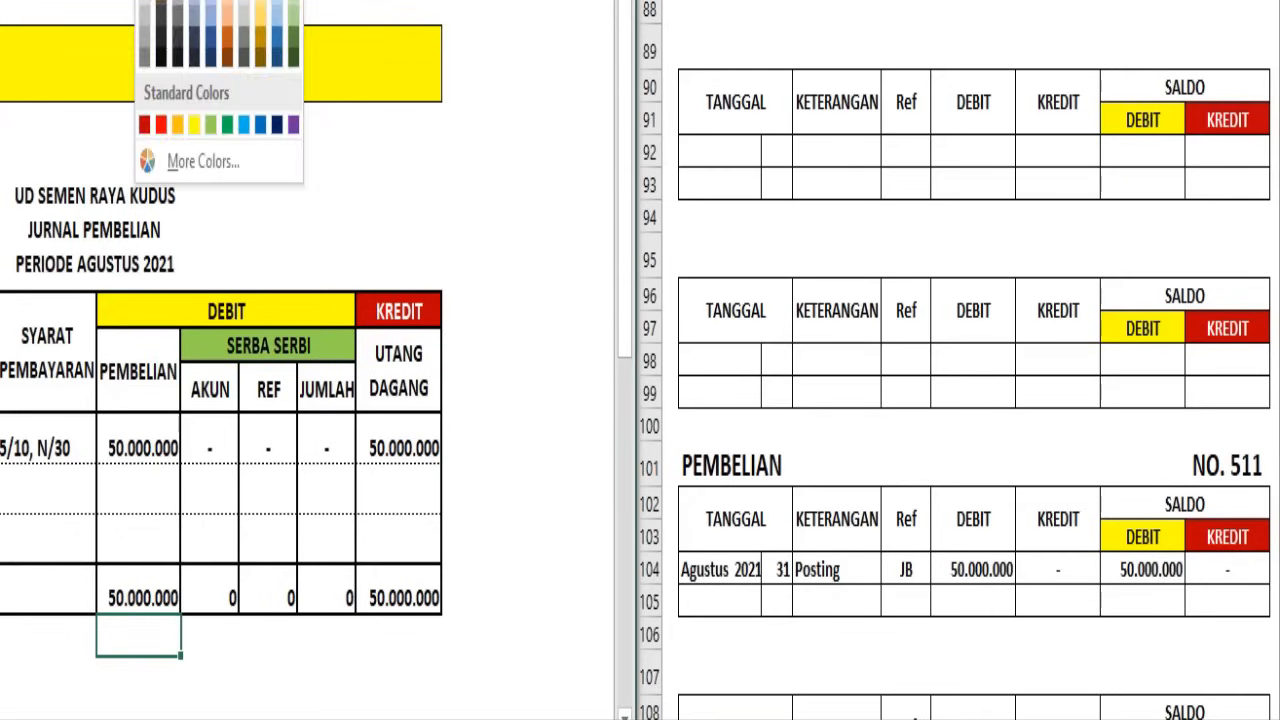
click(147, 125)
click(410, 670)
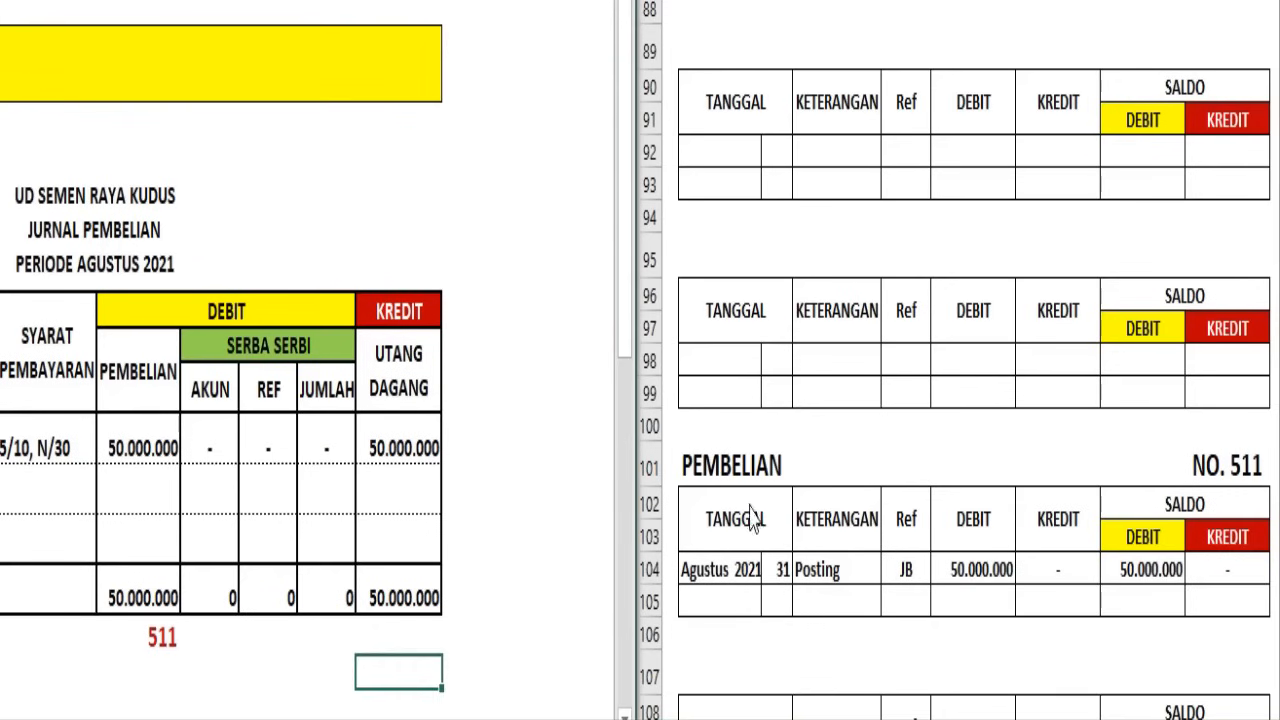
Post the day 31 JB entry in the Utang Dagang ledger with a credit of 50.000.000 and a credit balance of 60.000.000
scroll(755, 512, up, 8)
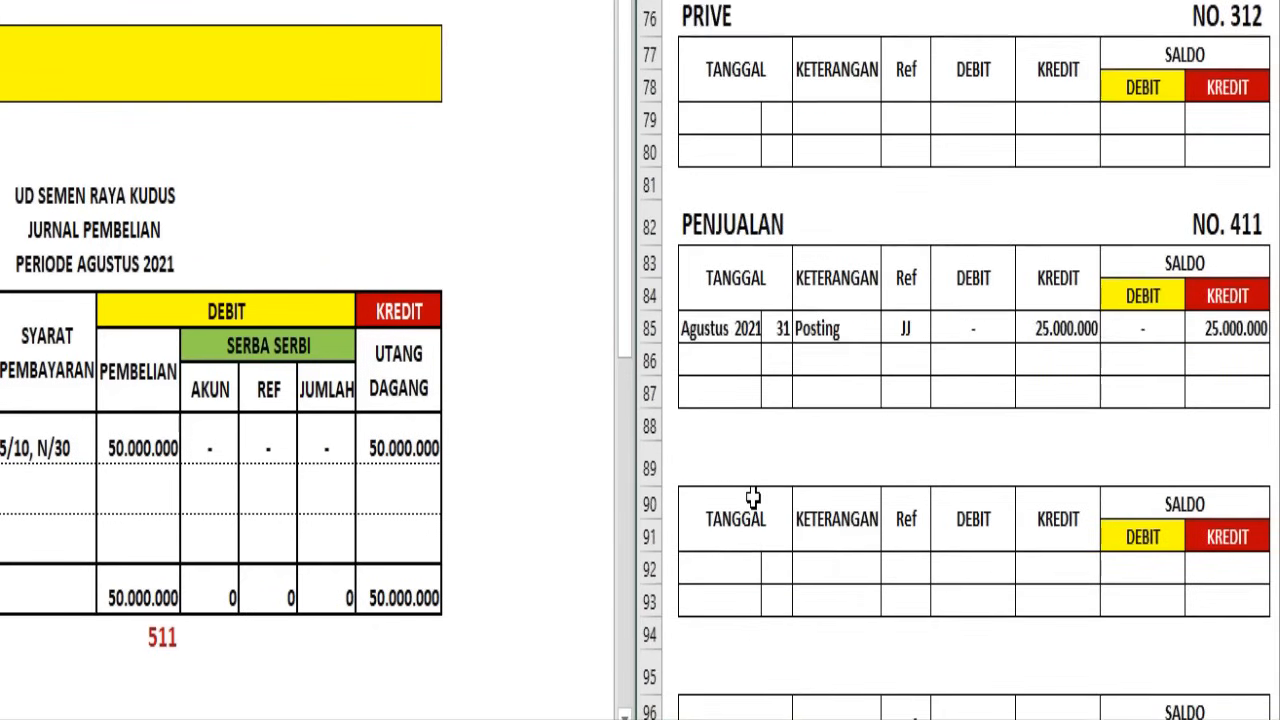
scroll(752, 497, up, 4)
click(724, 488)
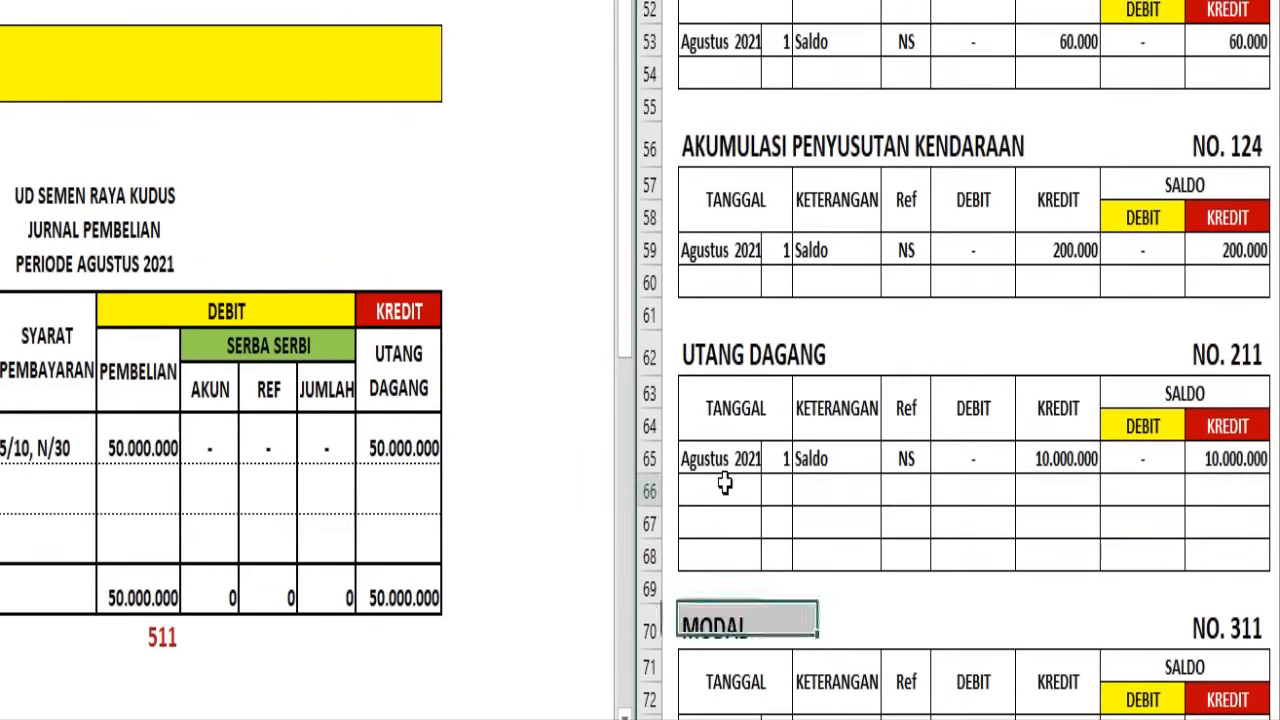
click(648, 490)
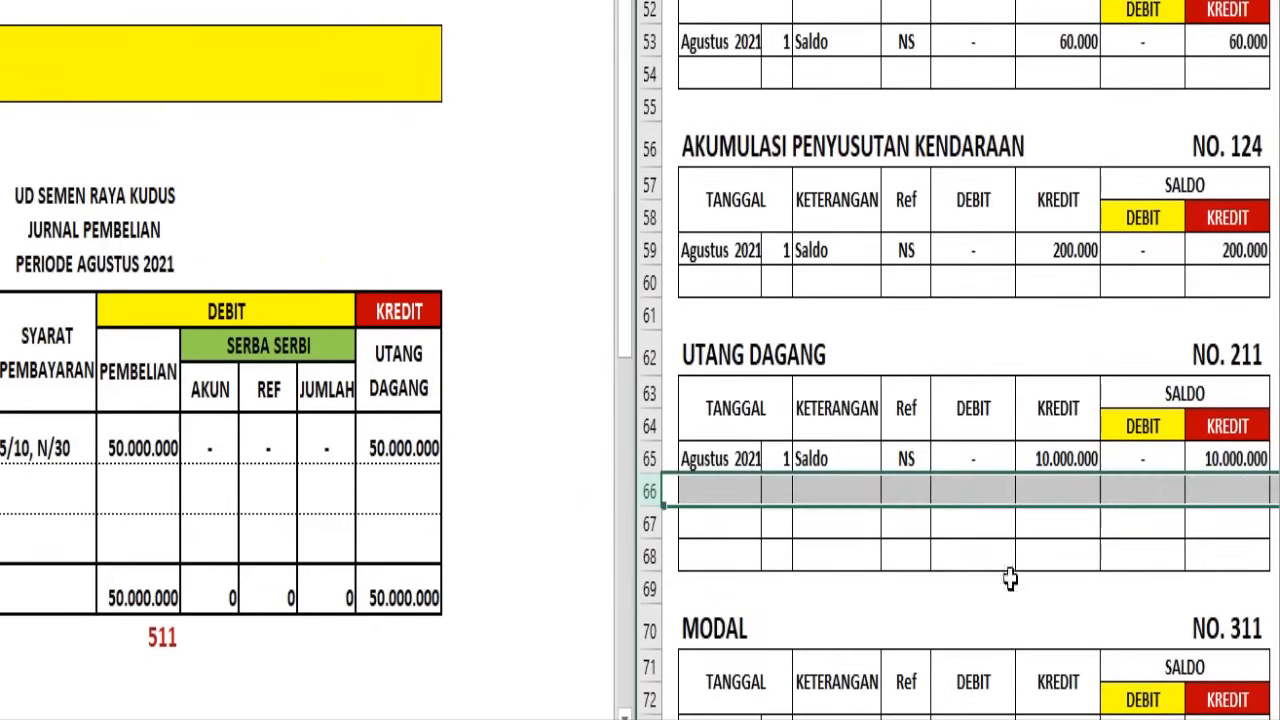
click(826, 1)
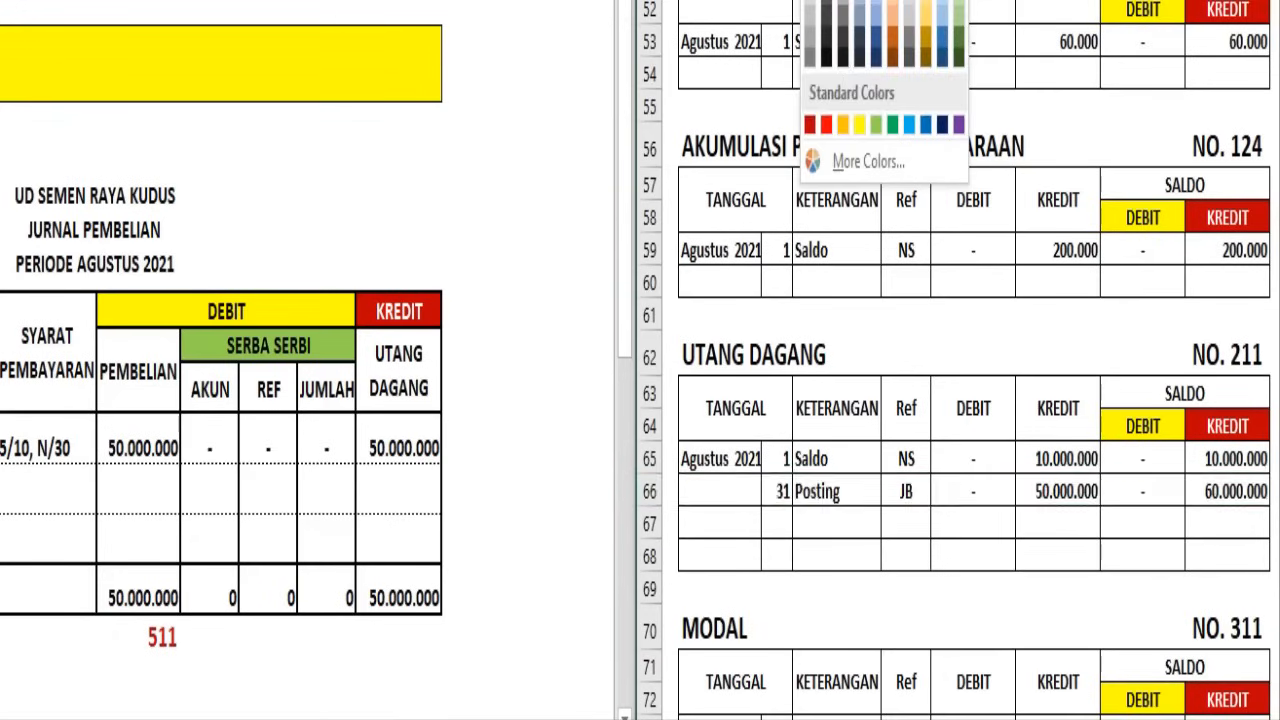
click(828, 1)
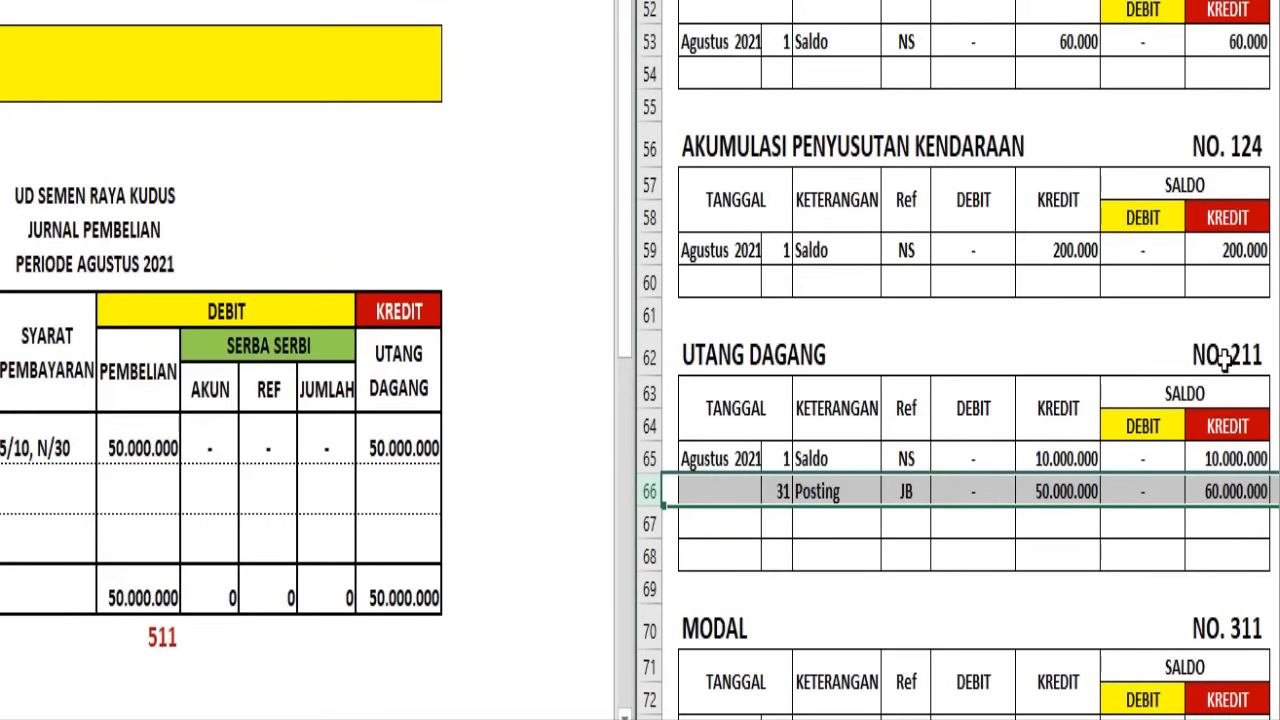
Write the account number 211 in dark red beneath the Jurnal Pembelian's Utang Dagang total
click(413, 645)
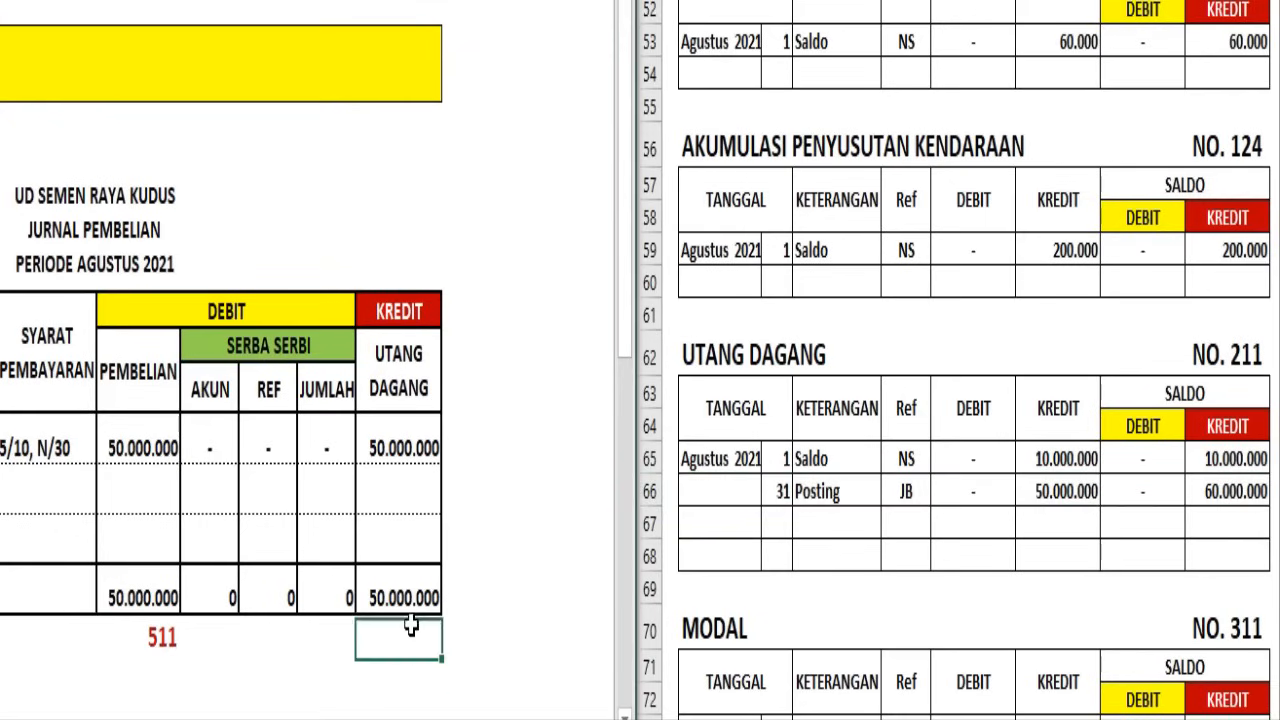
click(154, 1)
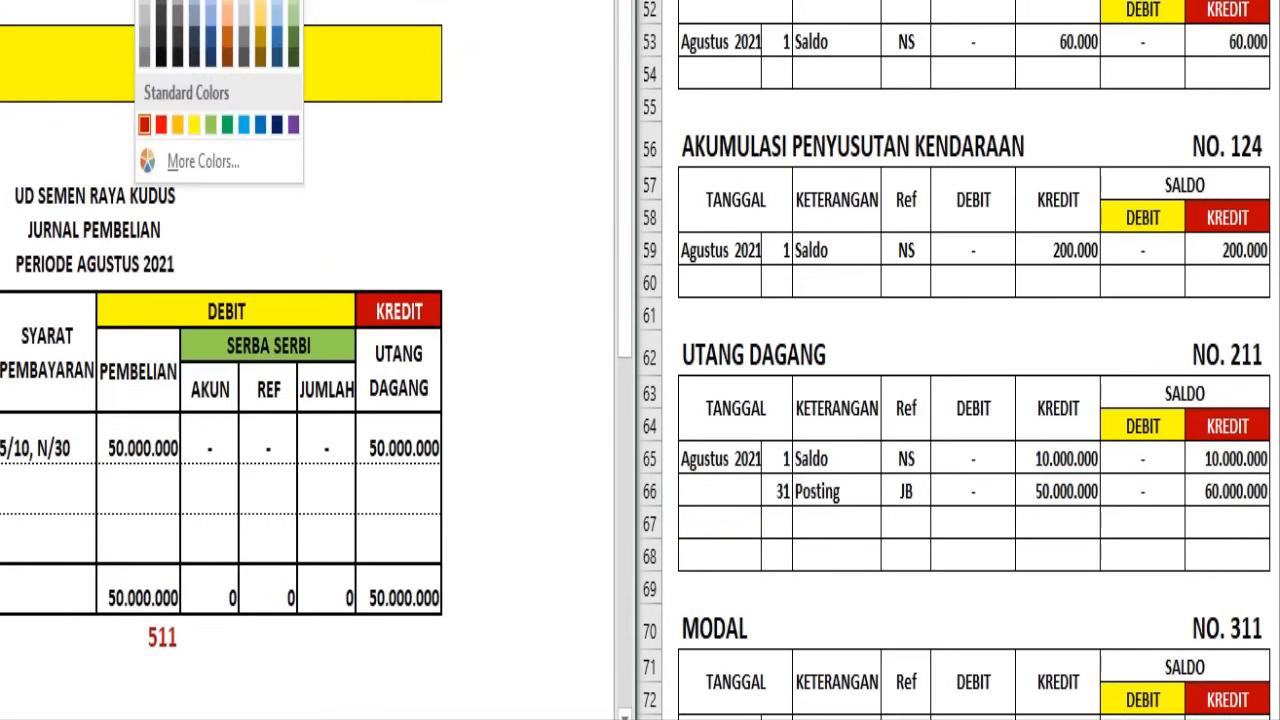
click(145, 126)
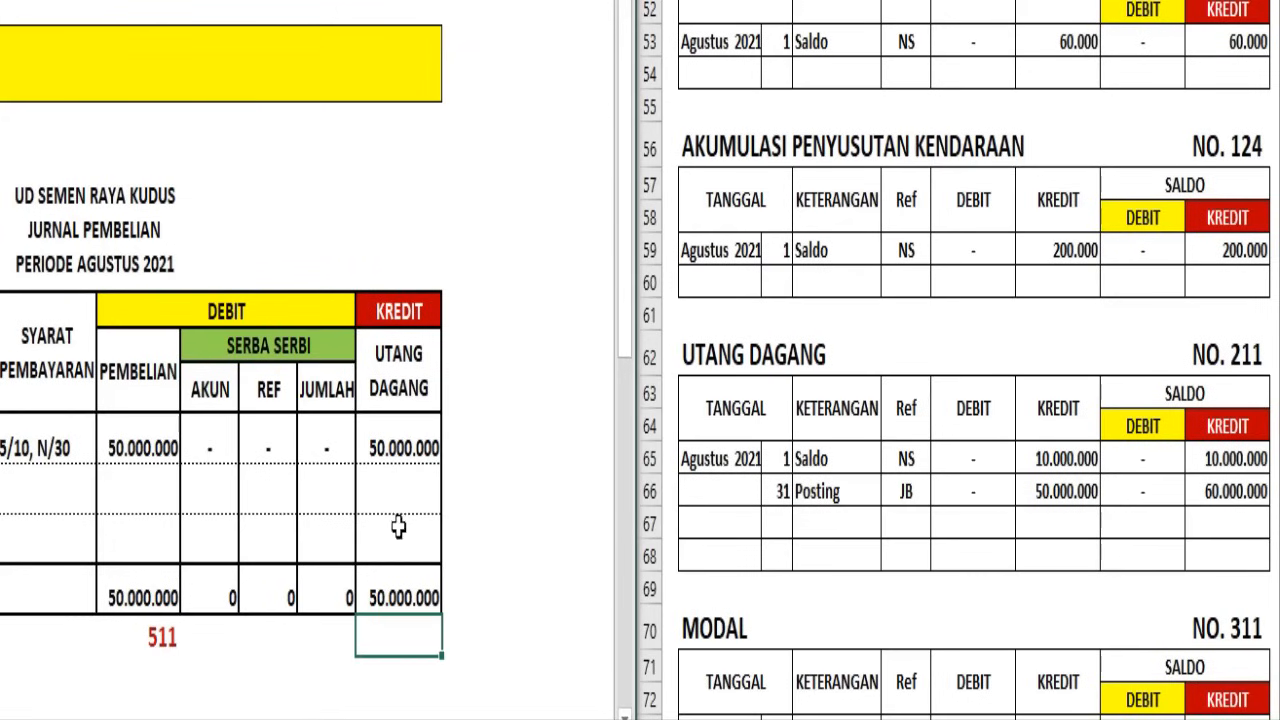
text(211)
click(500, 634)
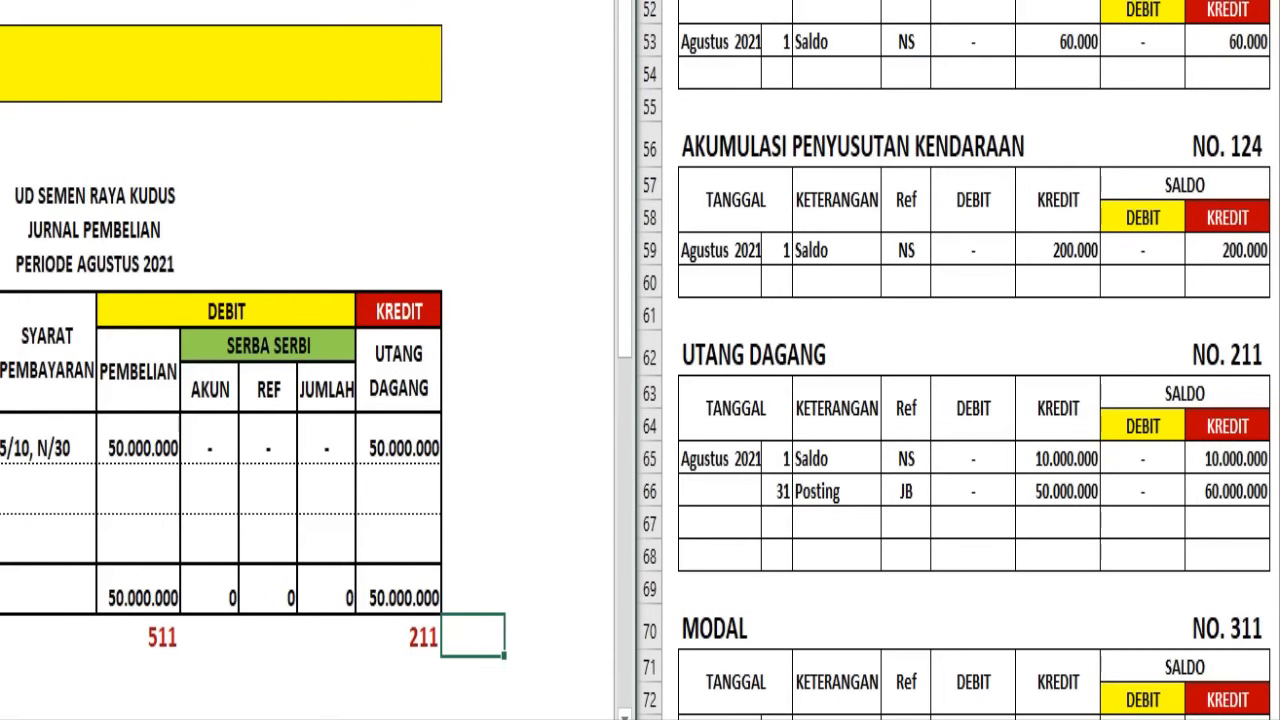
Open the Jurnal Penerimaan Kas and examine its debit and credit columns and the Kas total
key(ctrl+Page_Down)
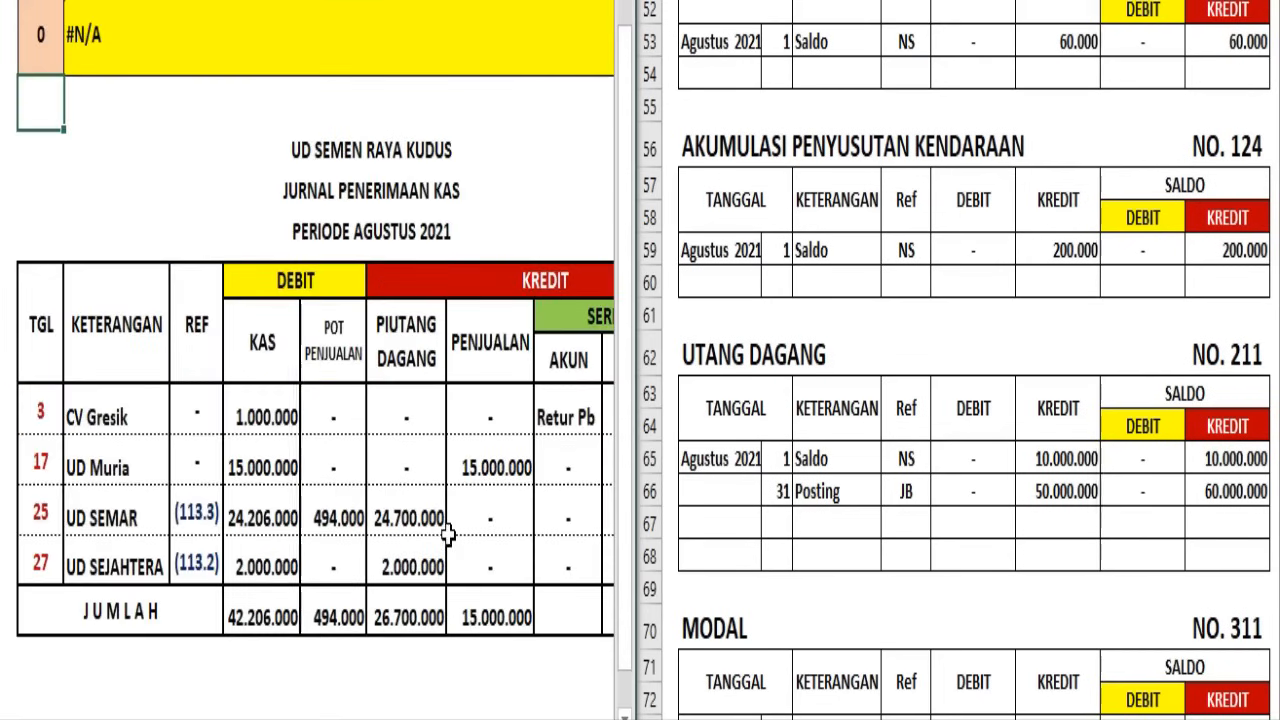
scroll(288, 356, right, 2)
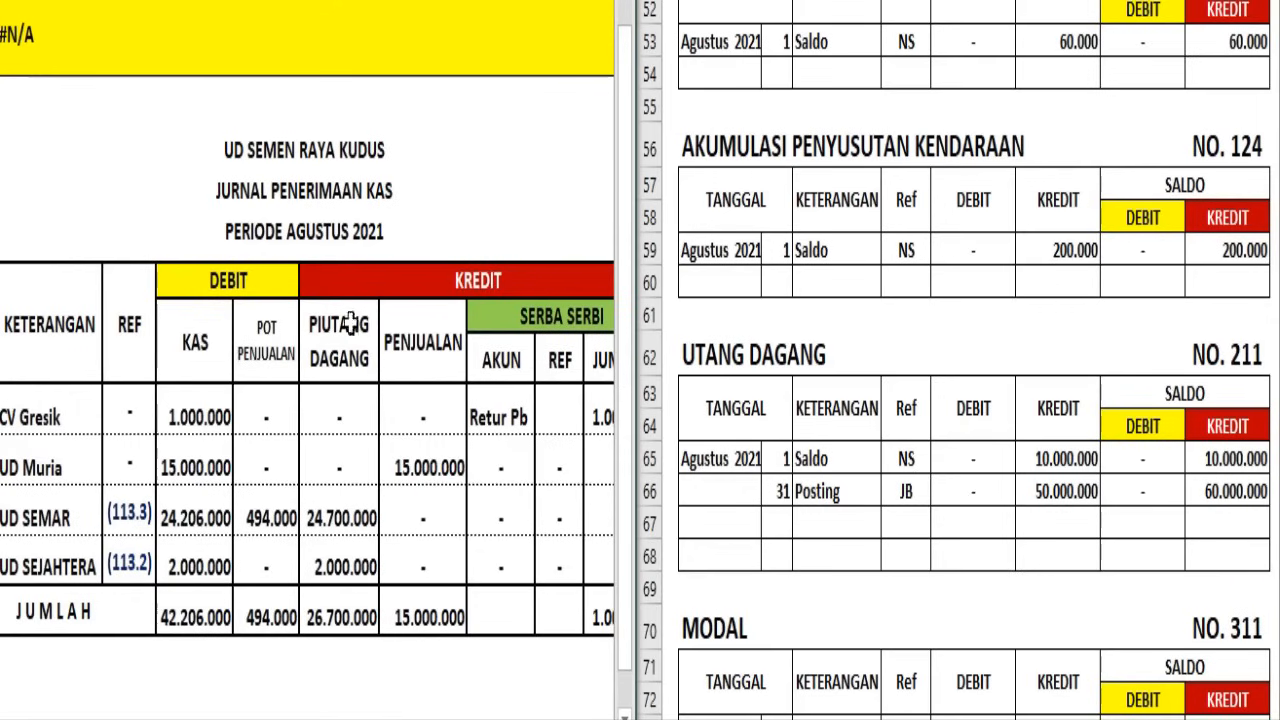
scroll(350, 440, right, 5)
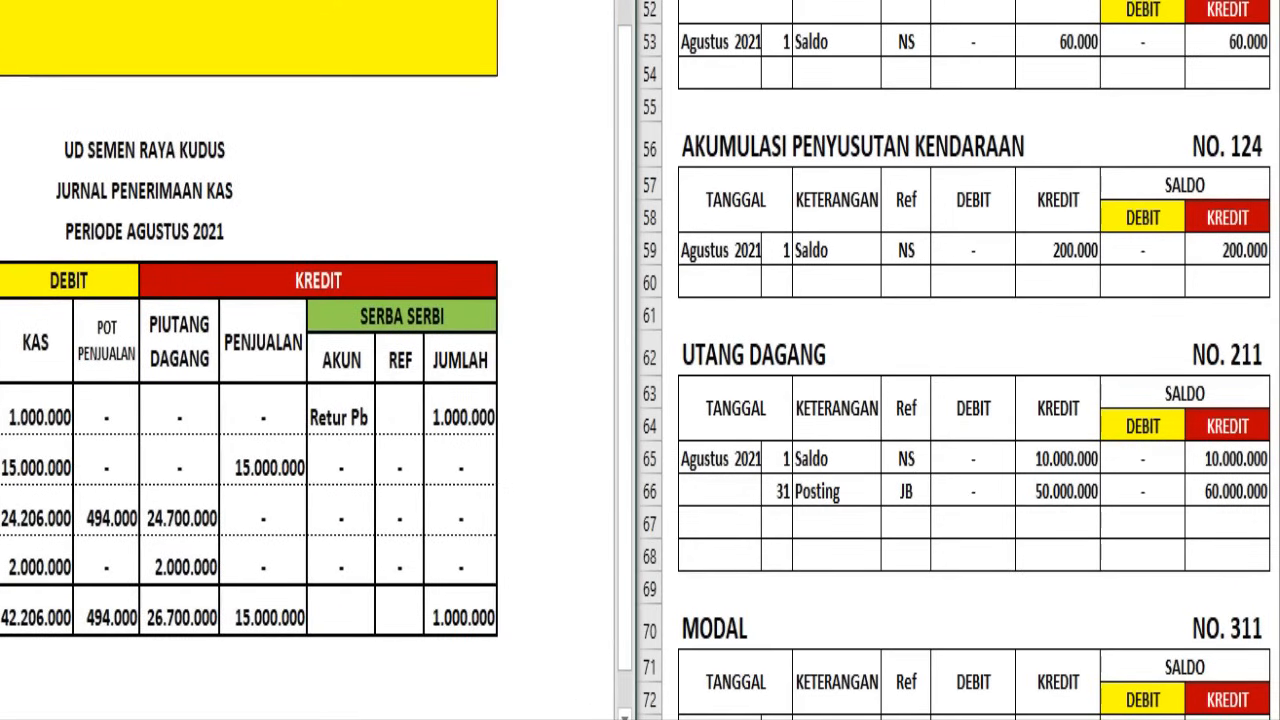
scroll(300, 450, left, 7)
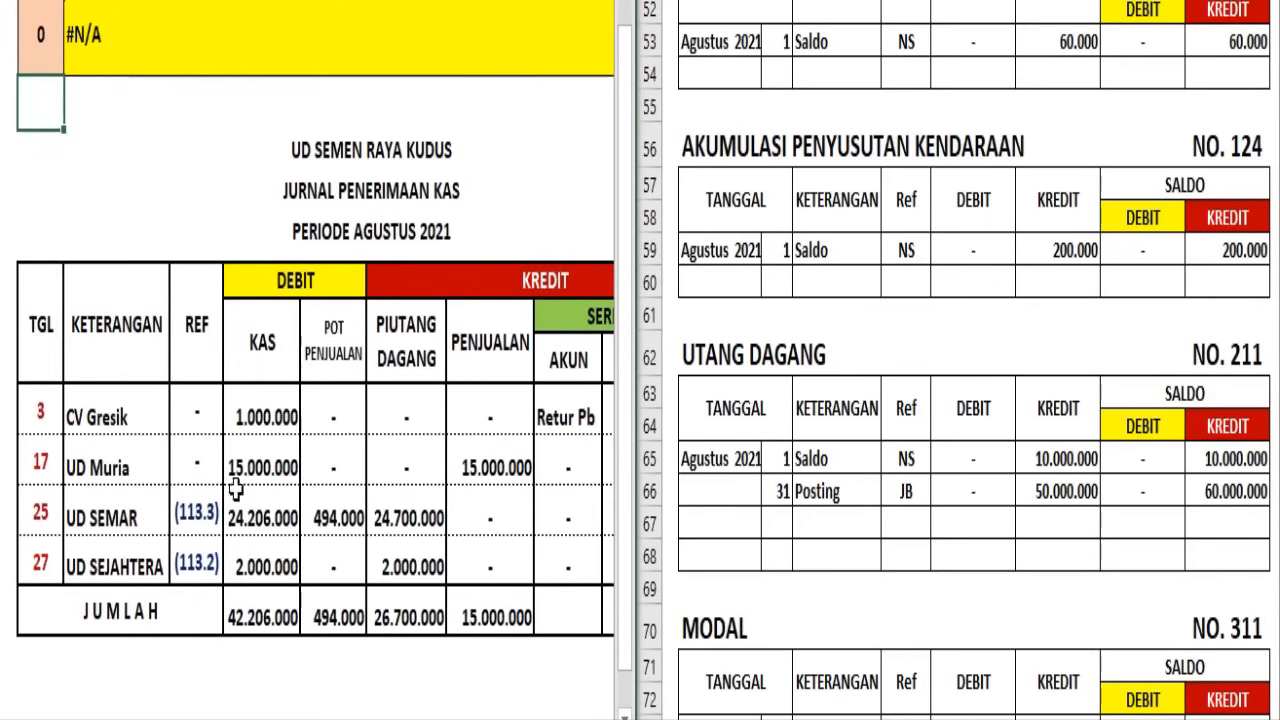
click(266, 622)
Post the day 31 JKM entry in the Kas ledger with a debit of 42.206.000 and a debit balance of 92.206.000
click(858, 366)
scroll(860, 364, up, 6)
scroll(860, 364, up, 13)
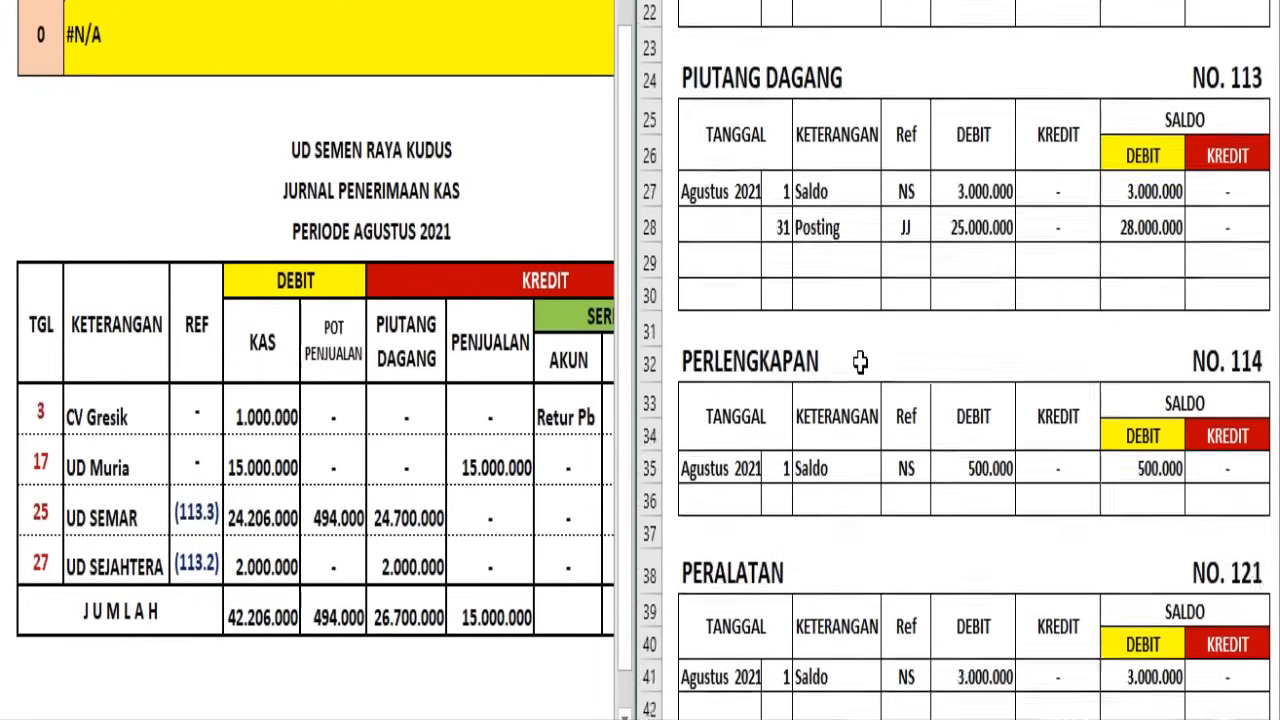
click(768, 450)
click(650, 447)
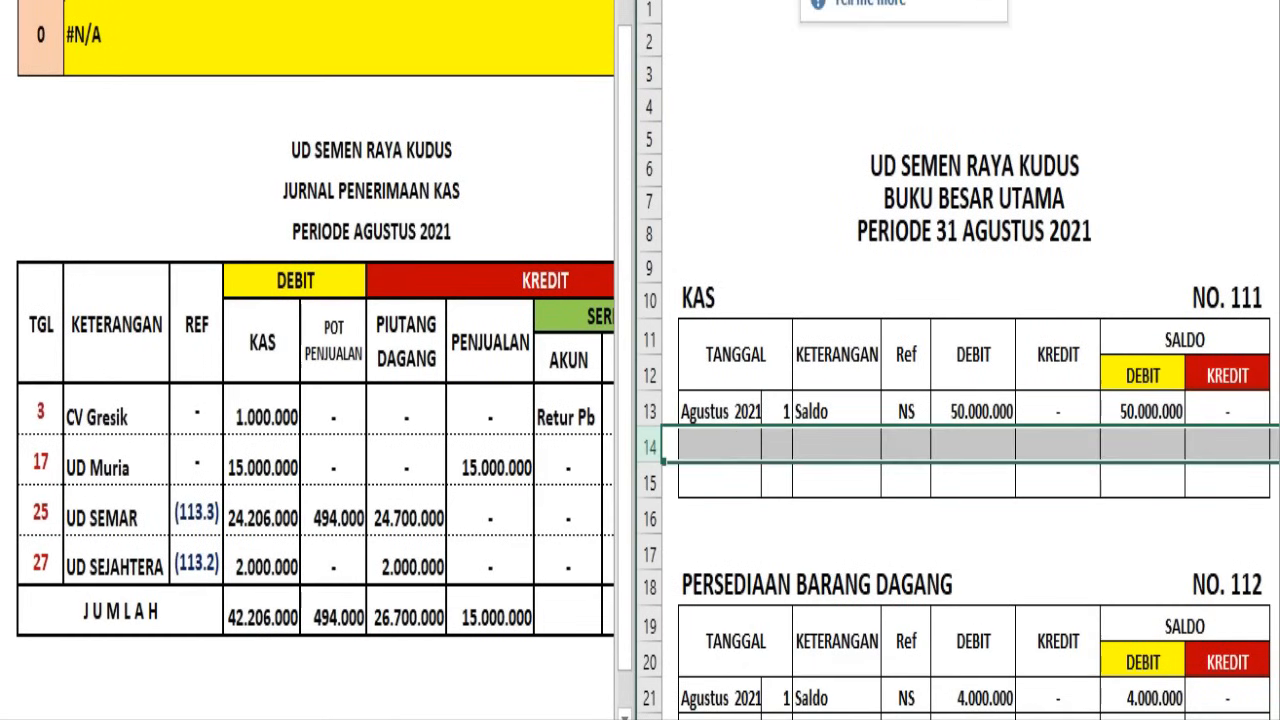
click(836, 1)
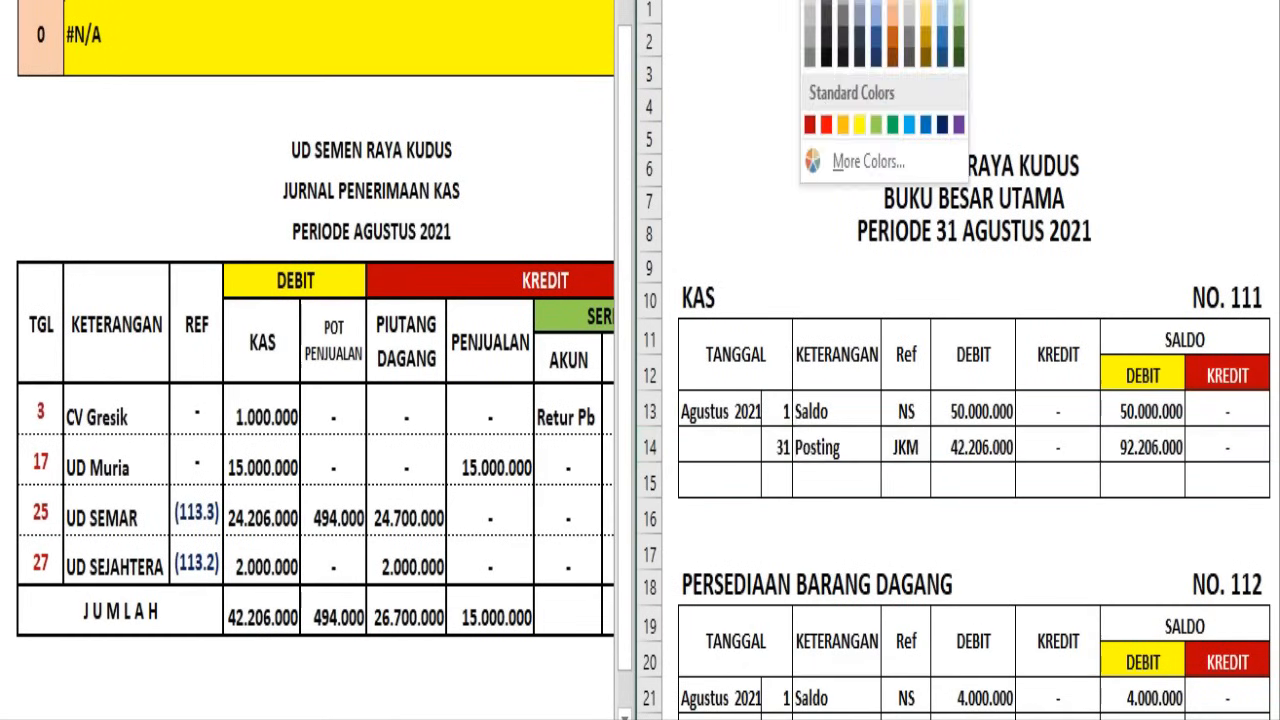
click(836, 1)
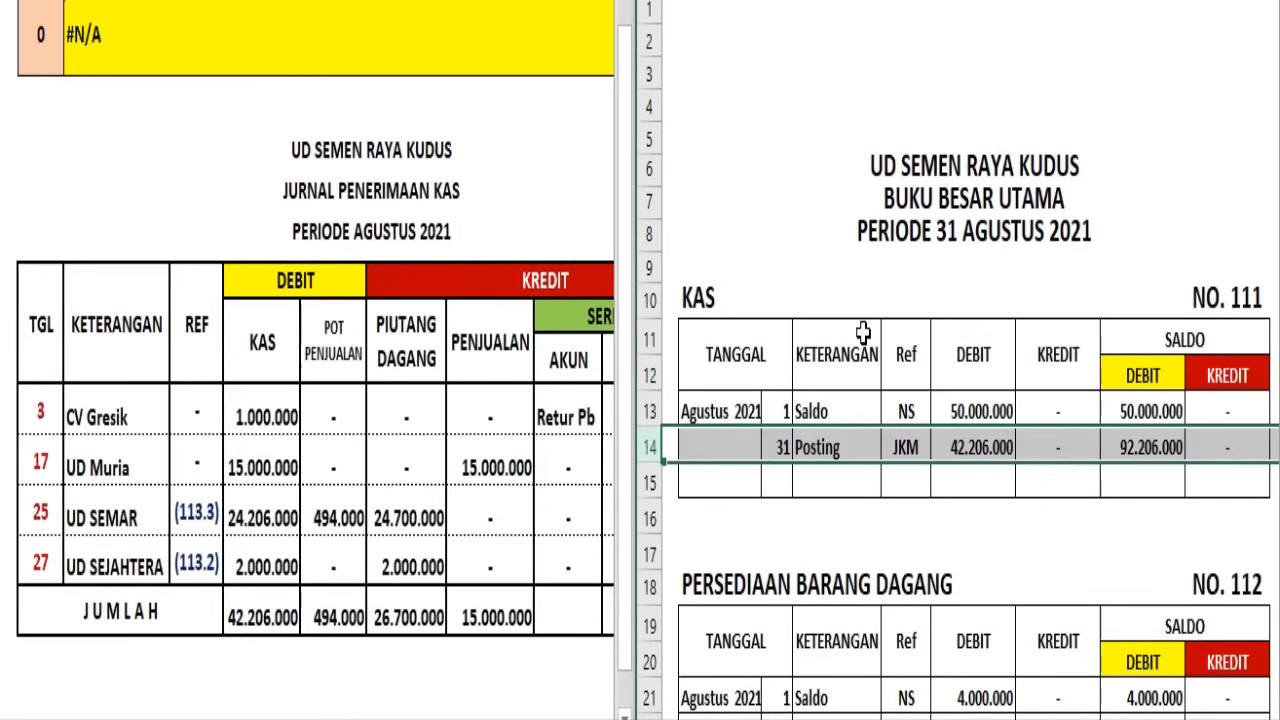
Write the account number 111 in dark red beneath the Jurnal Penerimaan Kas's Kas total
click(265, 653)
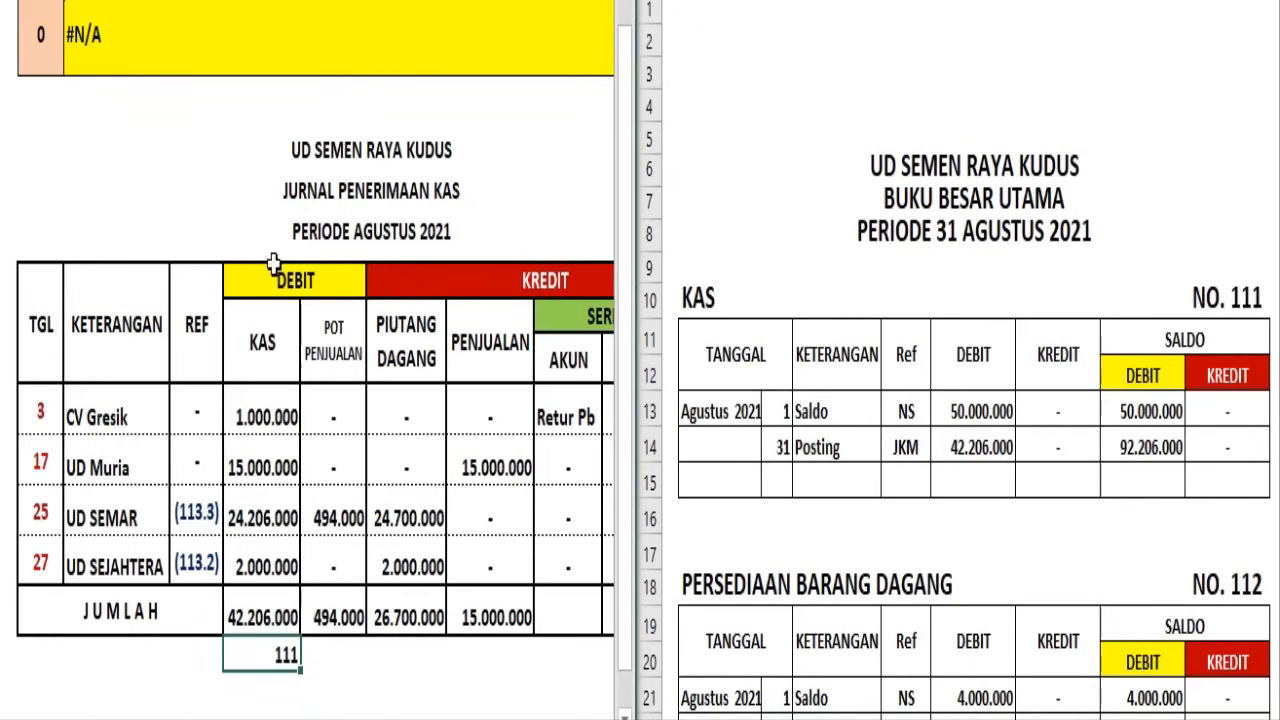
click(163, 0)
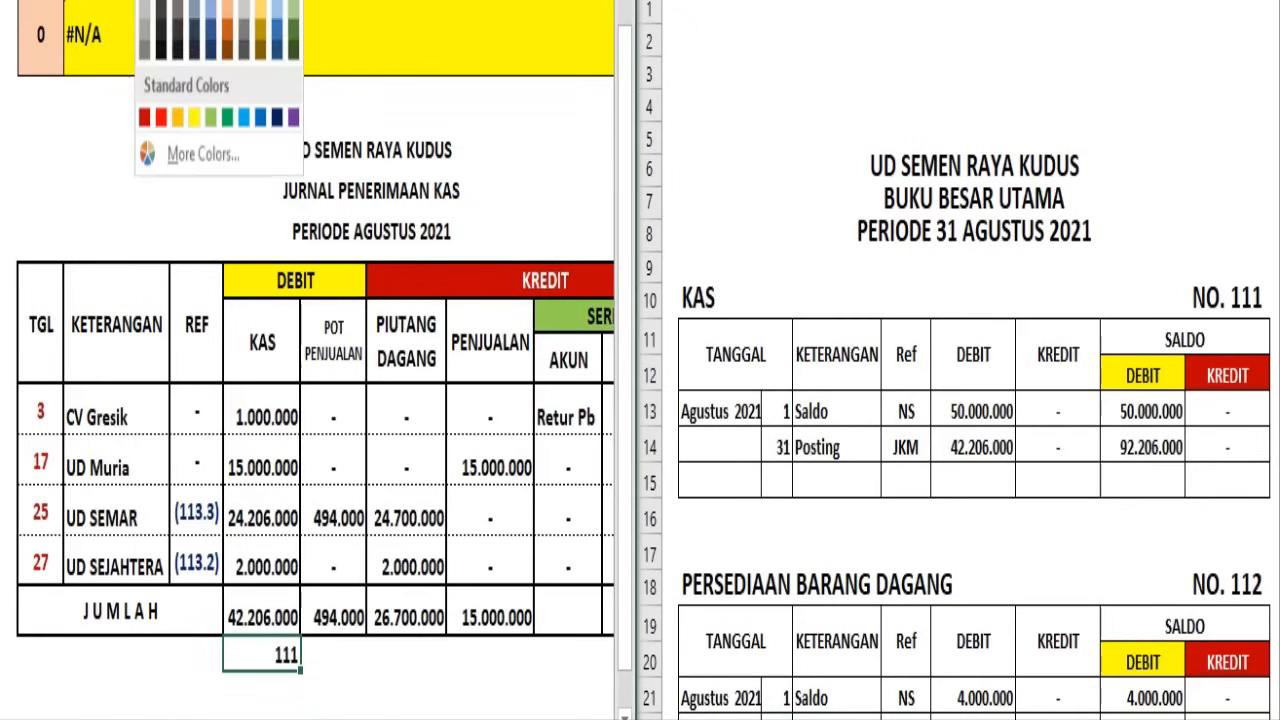
click(145, 125)
click(381, 652)
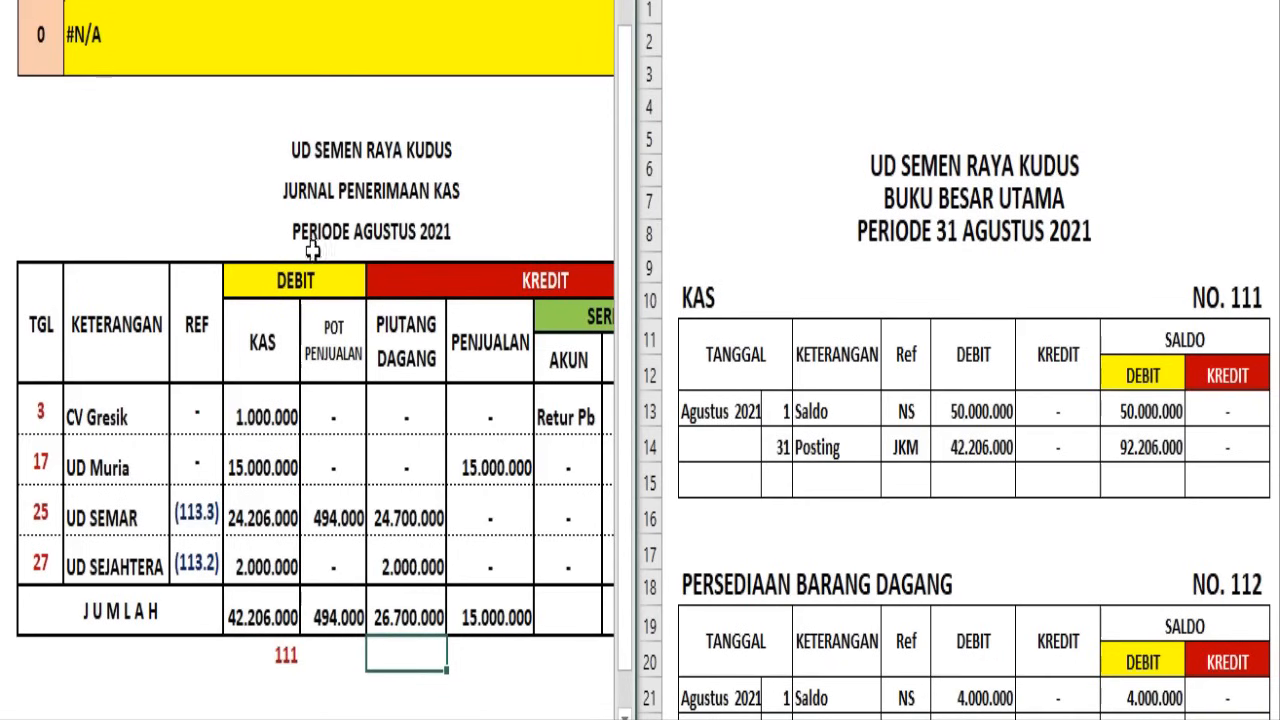
Title the empty ledger table in rows 96–99 POTONGAN PENJUALAN with the account number NO. 413
click(755, 432)
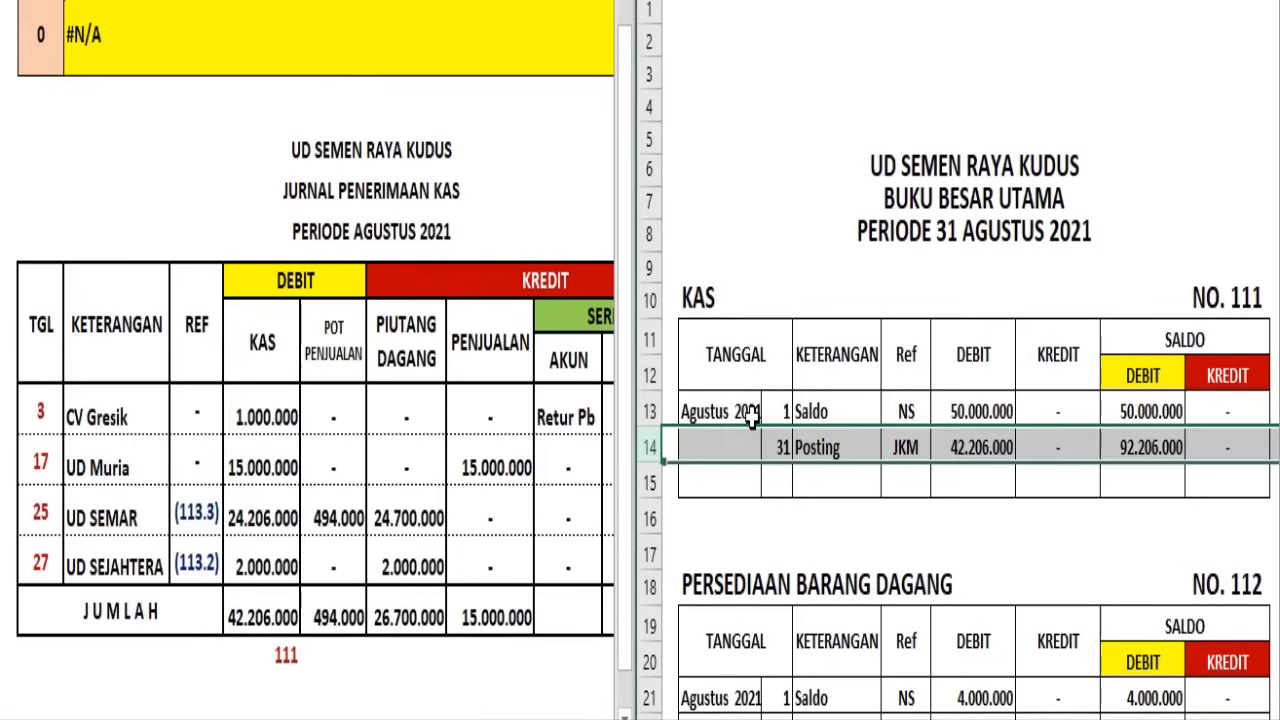
scroll(667, 411, down, 20)
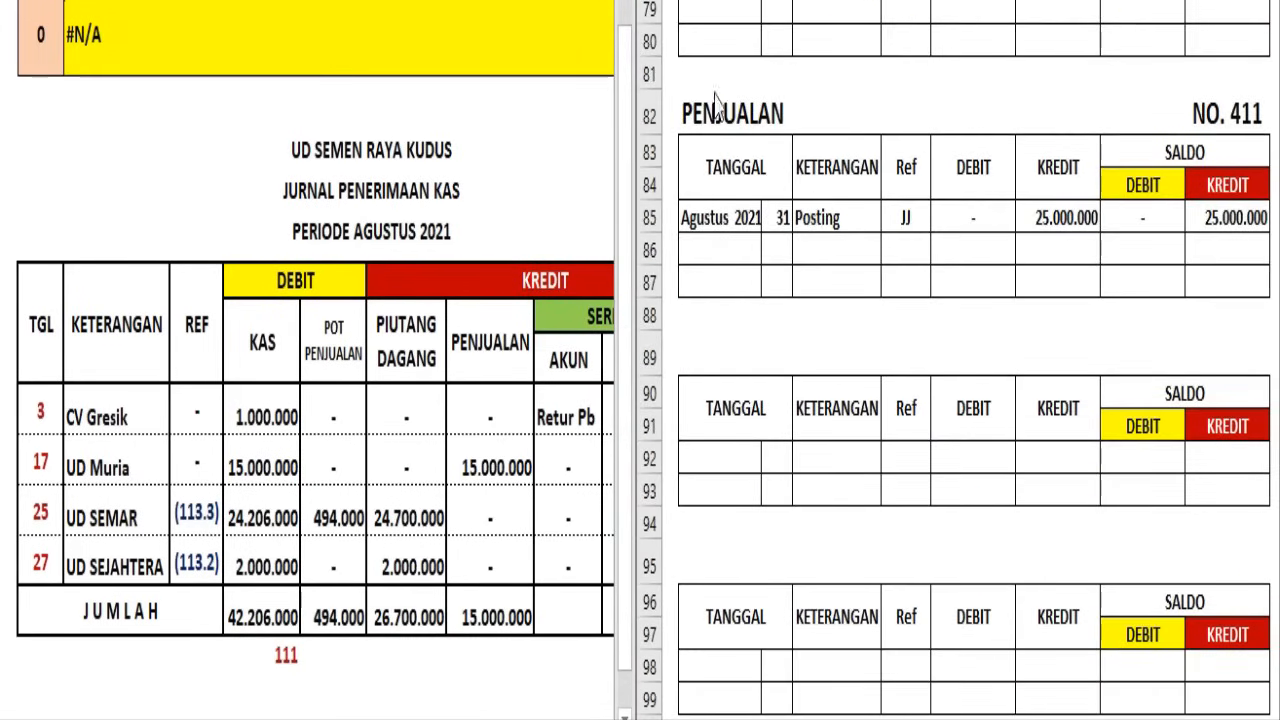
click(702, 358)
click(700, 358)
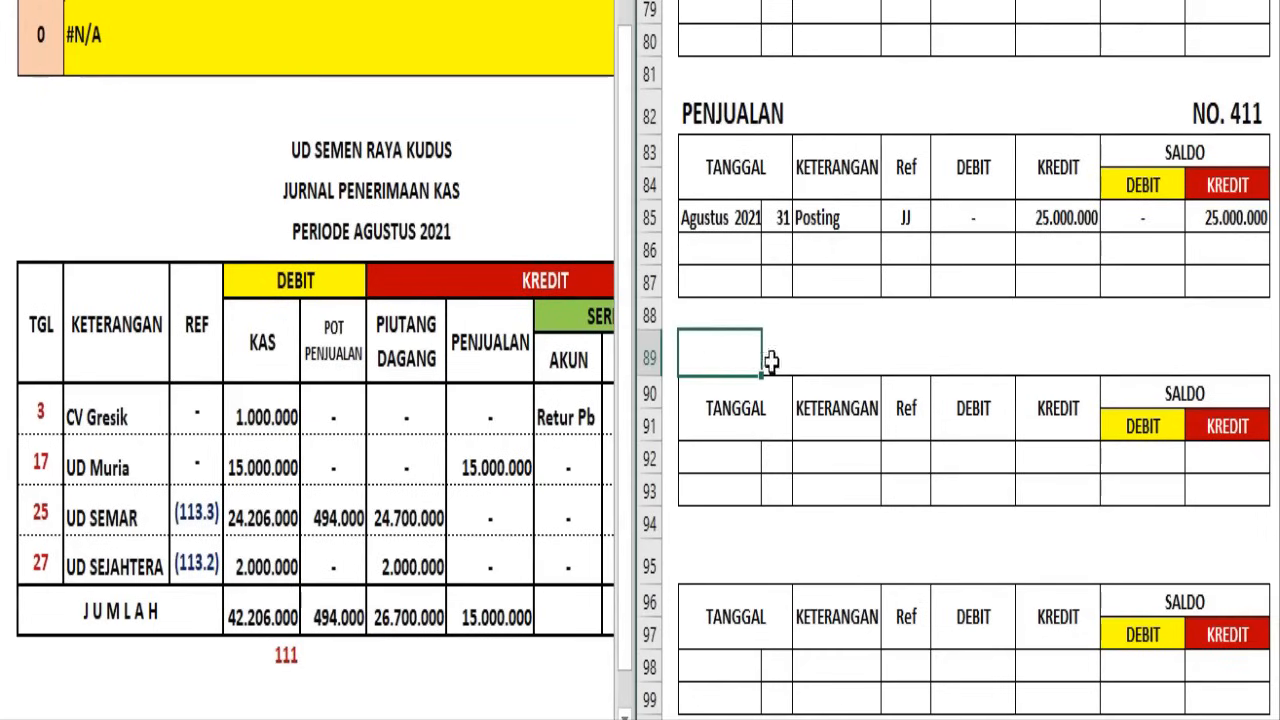
click(691, 571)
drag(691, 571, 1232, 552)
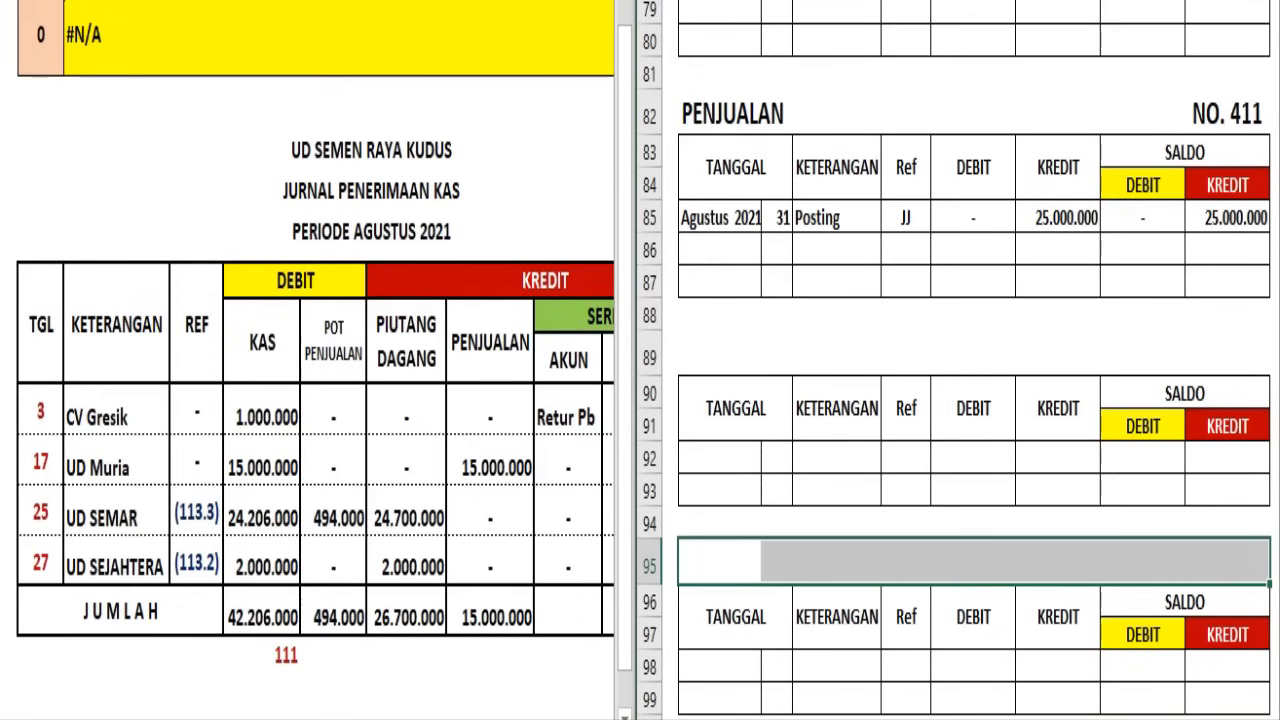
text(POTONGAN PENJUALAN	NO. 413)
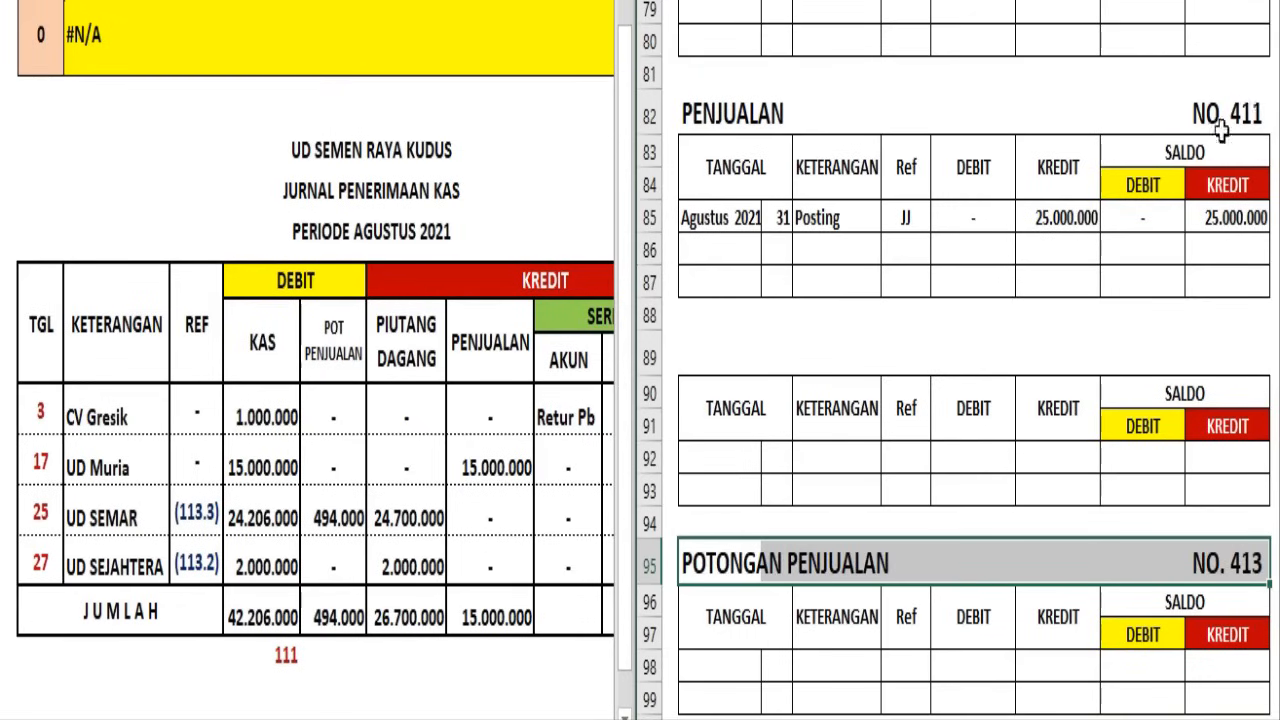
click(1240, 357)
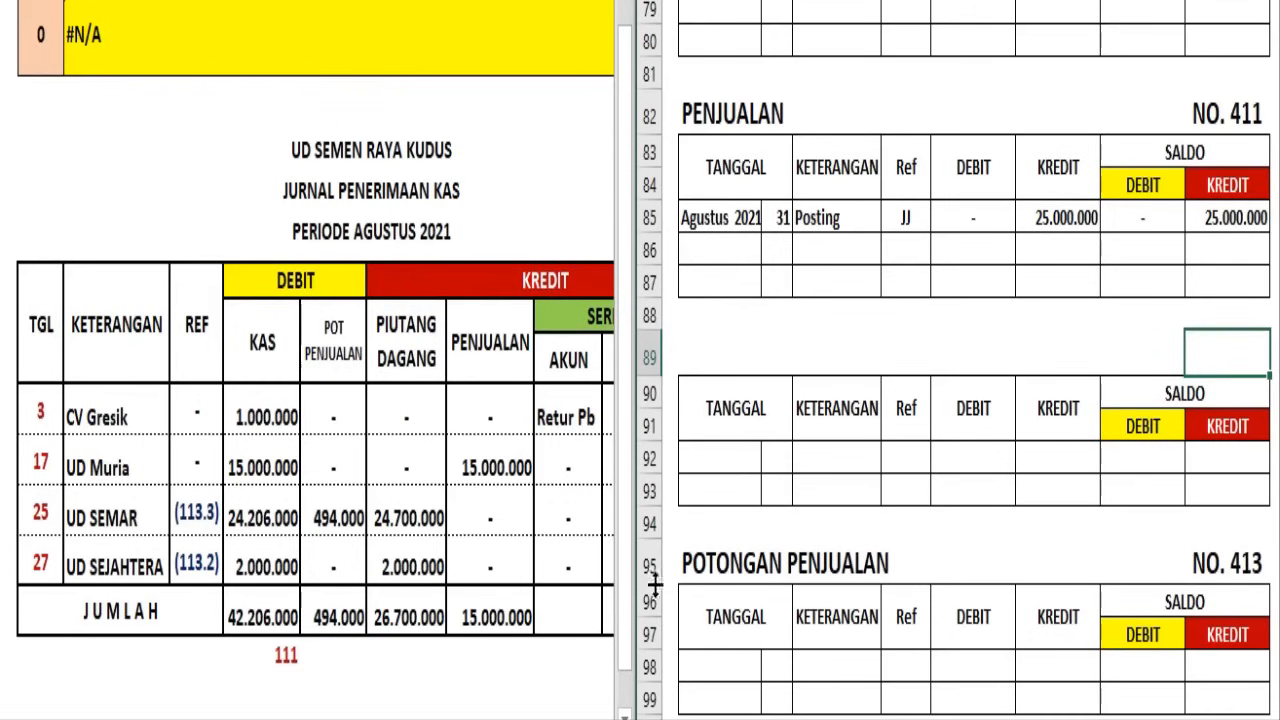
Post the 31 Agustus 2021 JKM entry in the Potongan Penjualan ledger with a debit and debit balance of 494.000
click(334, 624)
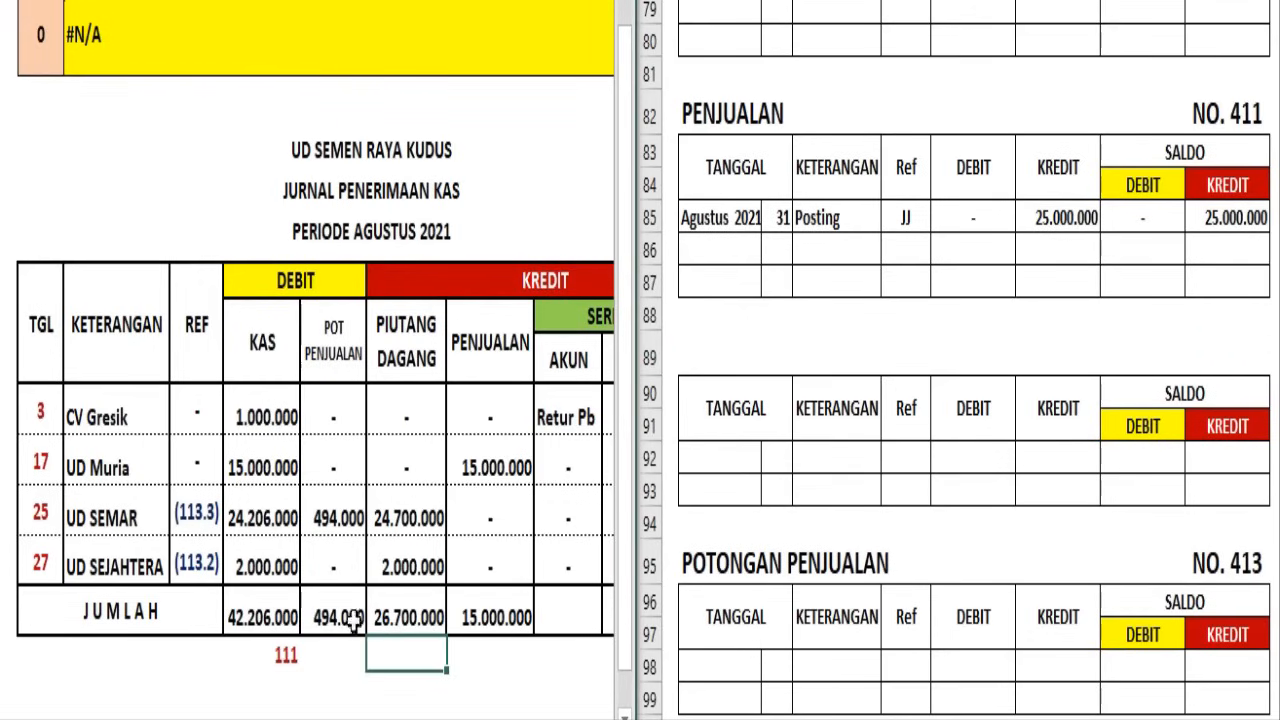
click(2, 653)
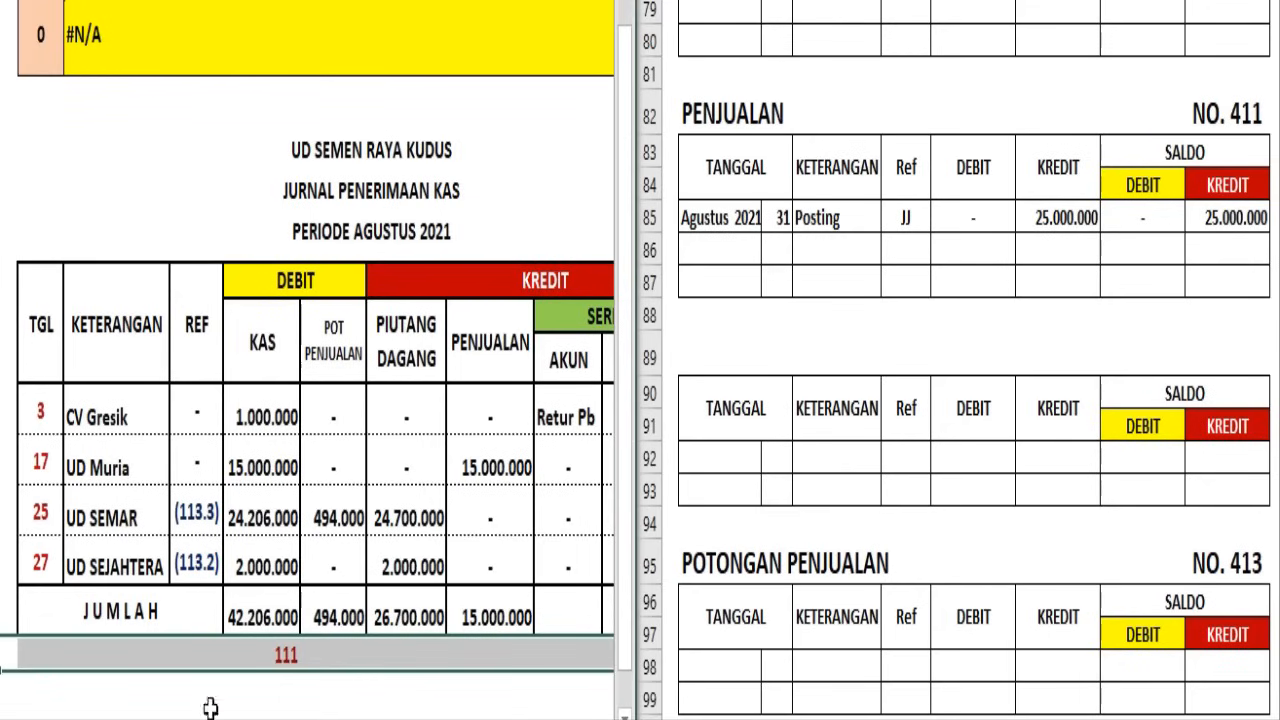
click(648, 667)
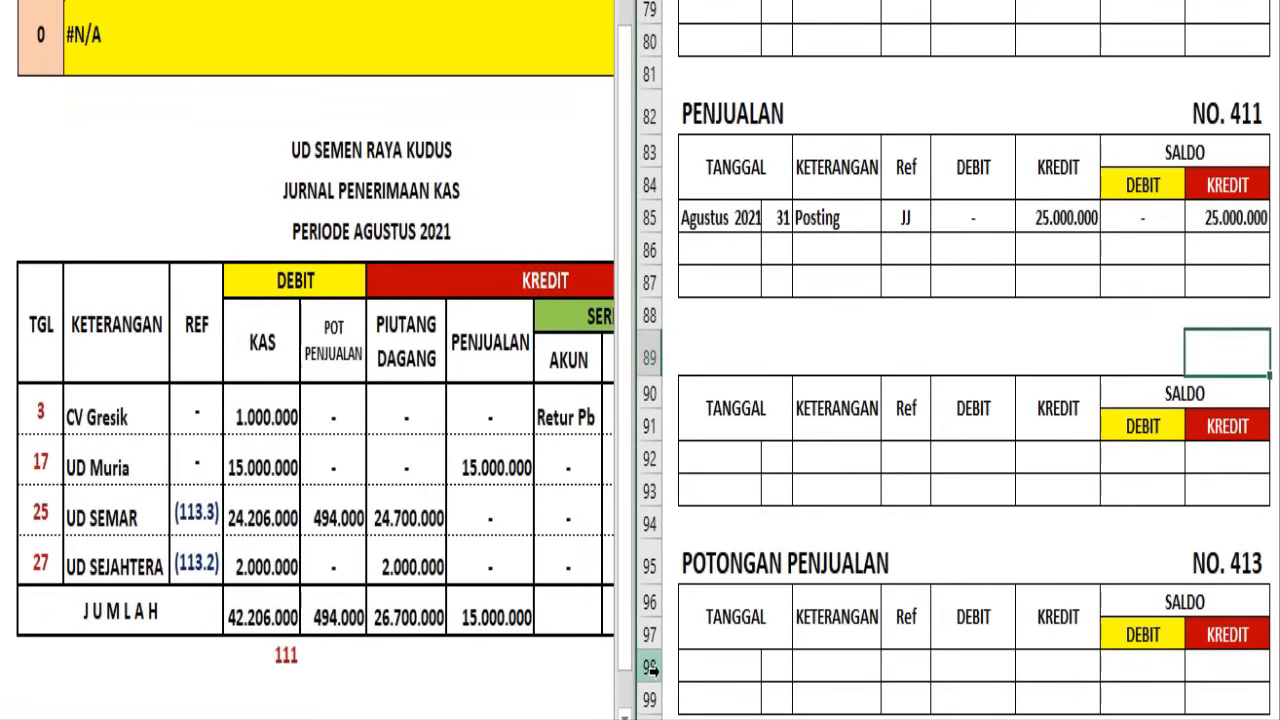
click(648, 667)
text(Agustus 2021	31	Posting	JKM	494.000	-	494.000	-)
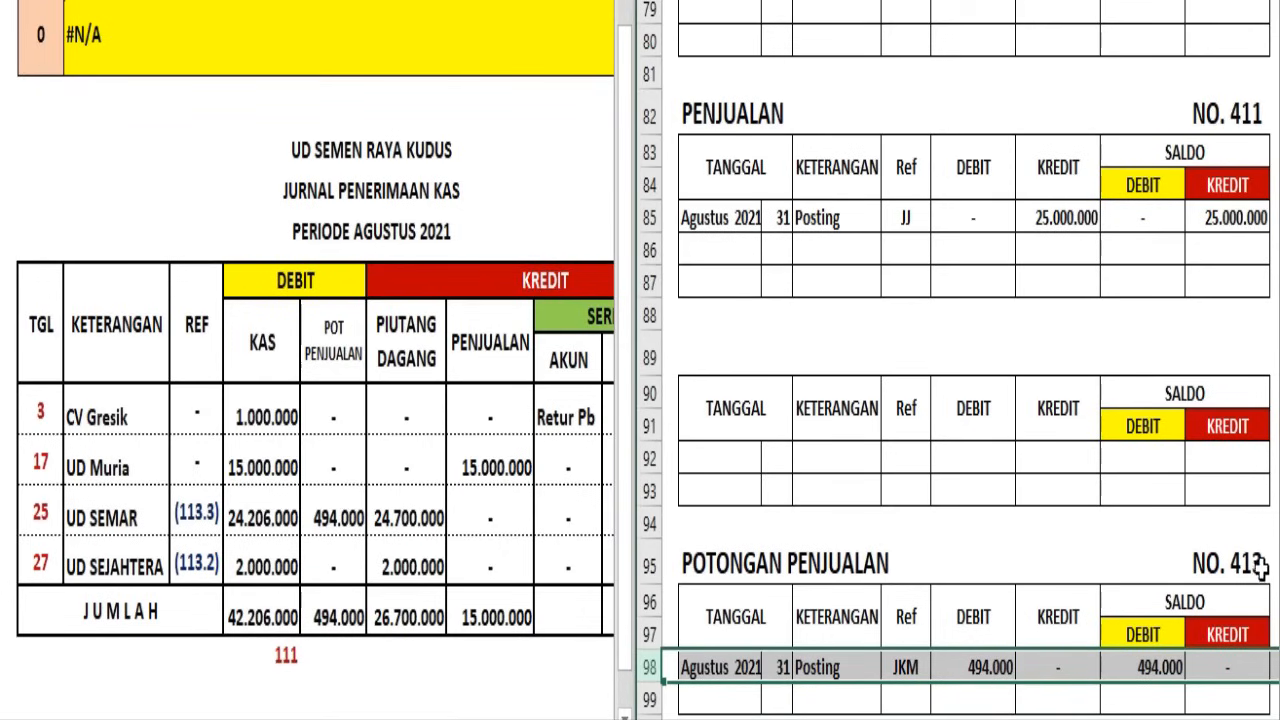
Write the account number 413 in dark red beneath the Jurnal Penerimaan Kas's Pot Penjualan total
click(329, 649)
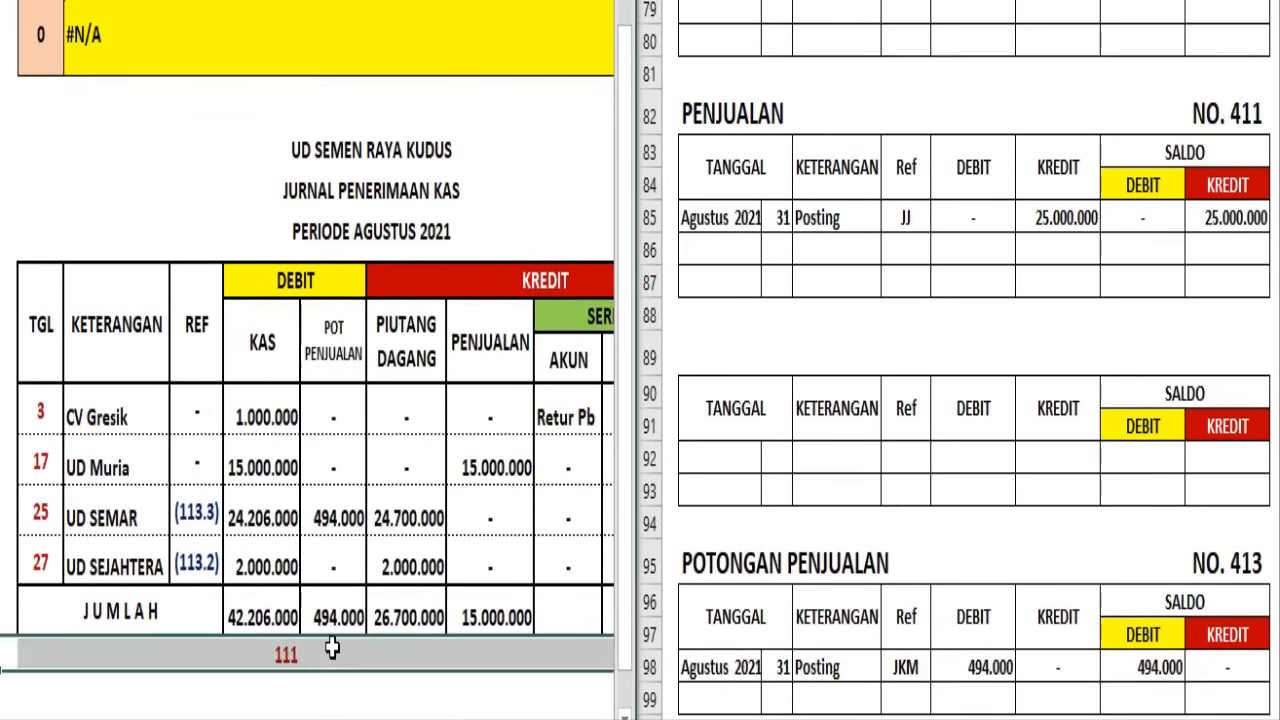
click(332, 649)
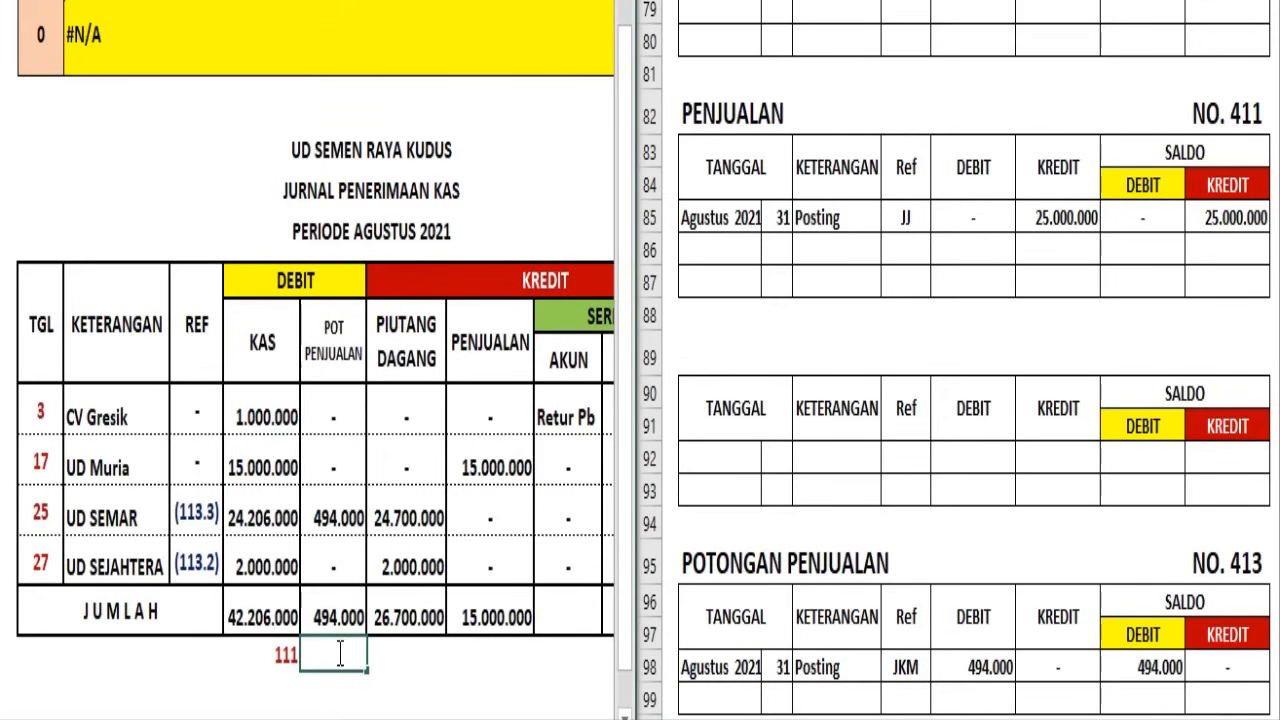
key(Return)
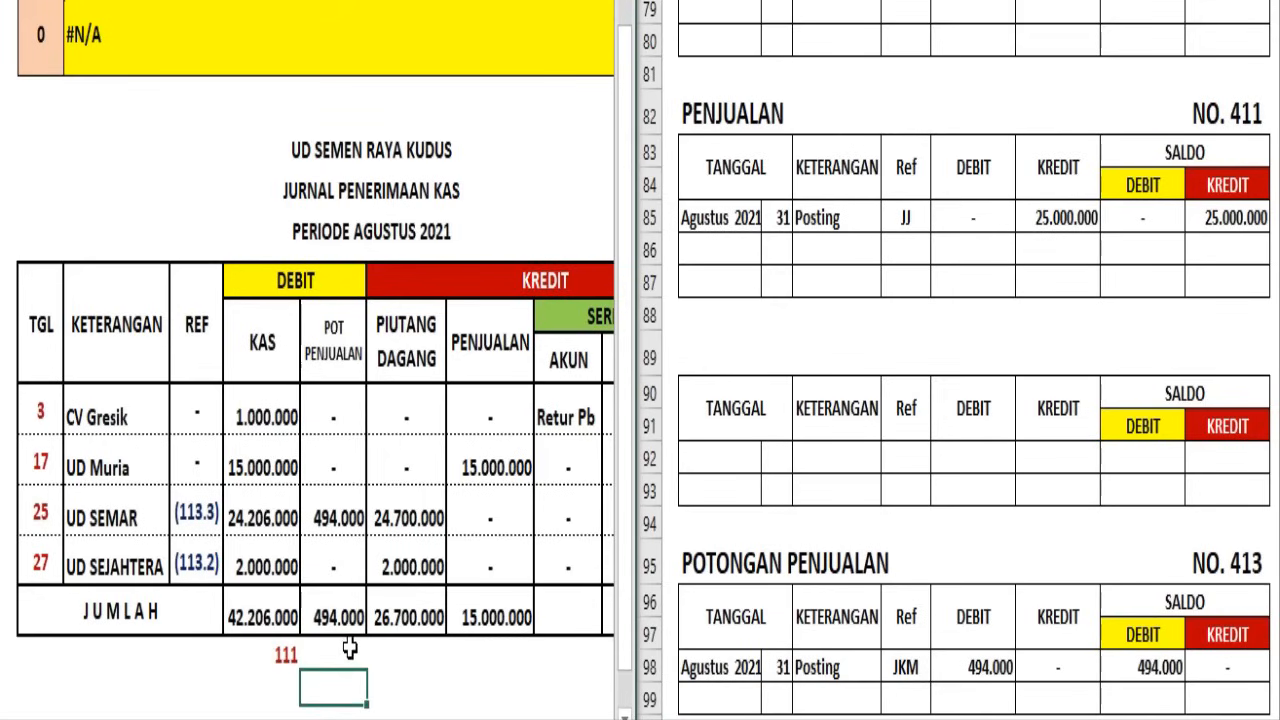
key(Up)
click(156, 2)
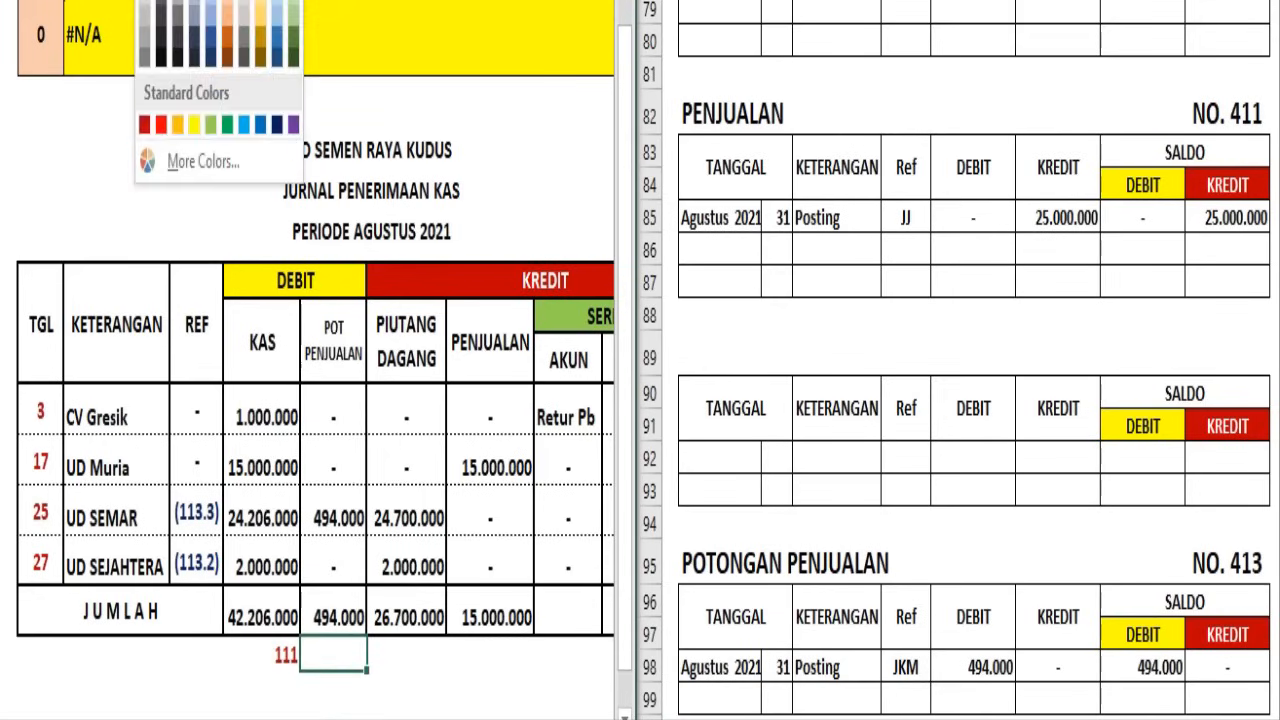
click(147, 129)
Post the day 31 JKM entry in the Piutang Dagang ledger with a credit of 26.700.000 and a debit balance of 1.300.000
click(404, 447)
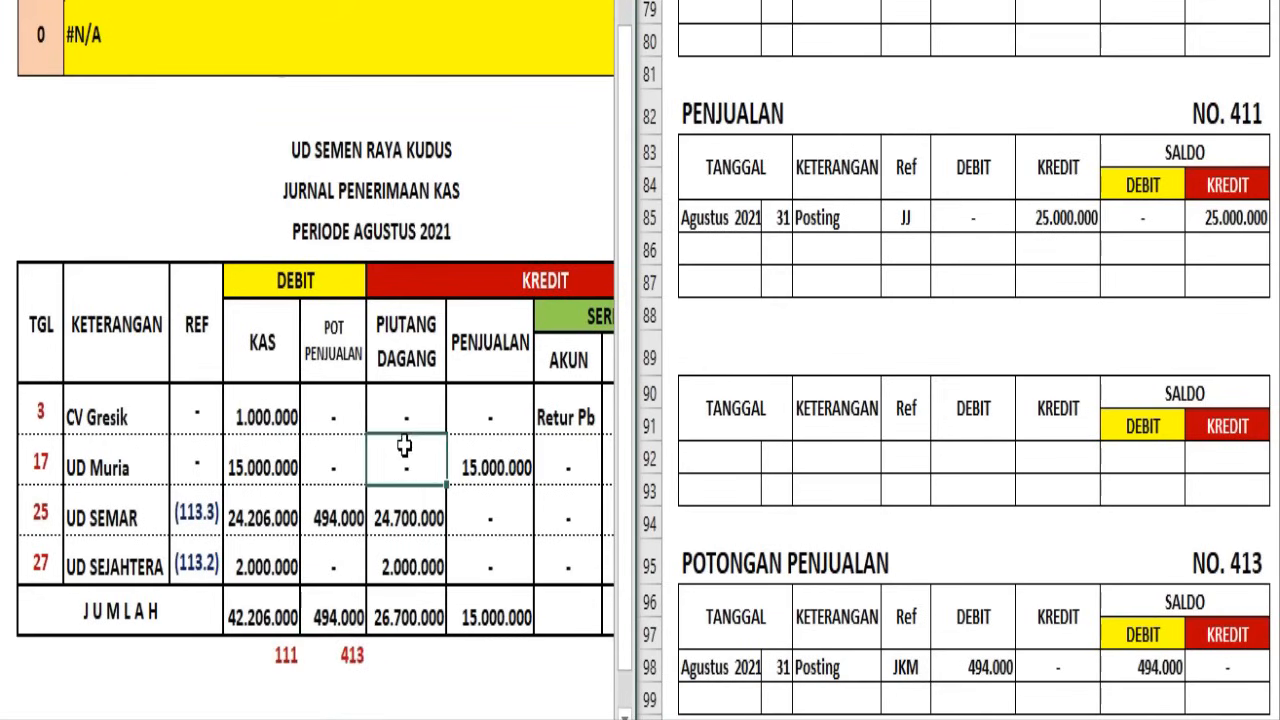
click(410, 618)
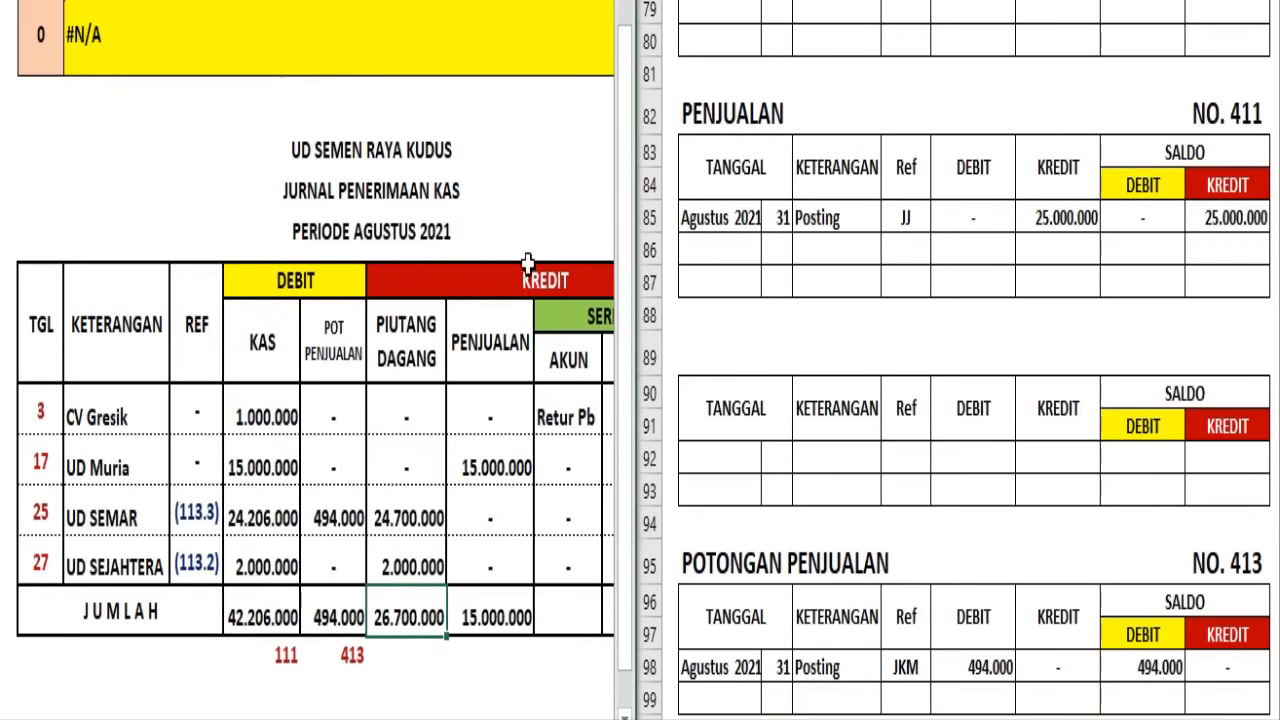
click(812, 425)
scroll(815, 400, up, 4)
scroll(815, 397, up, 10)
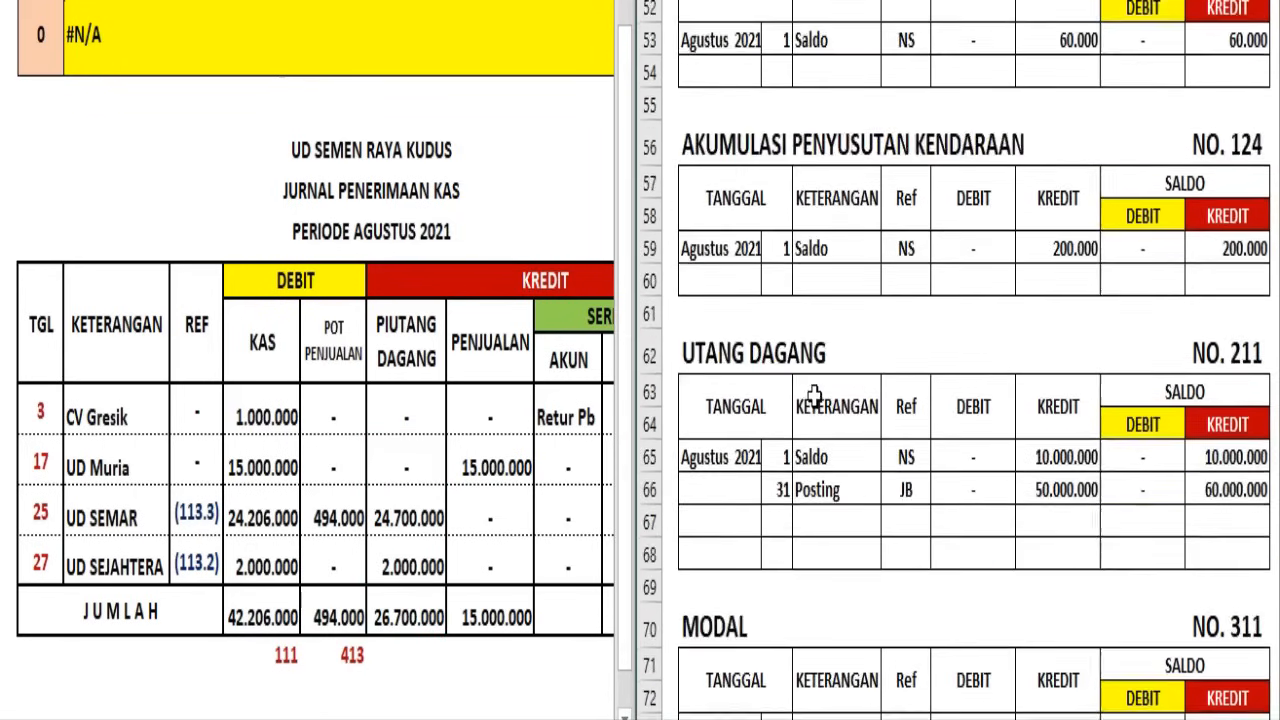
scroll(815, 397, up, 8)
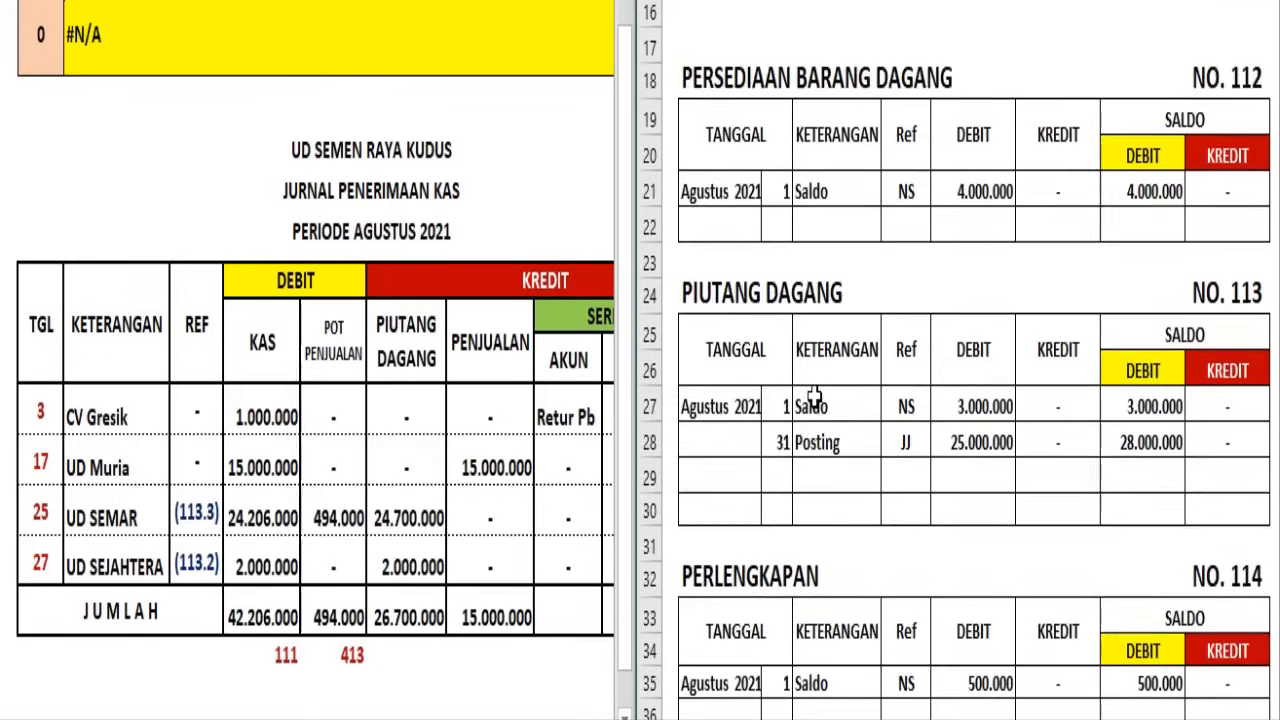
scroll(832, 486, down, 2)
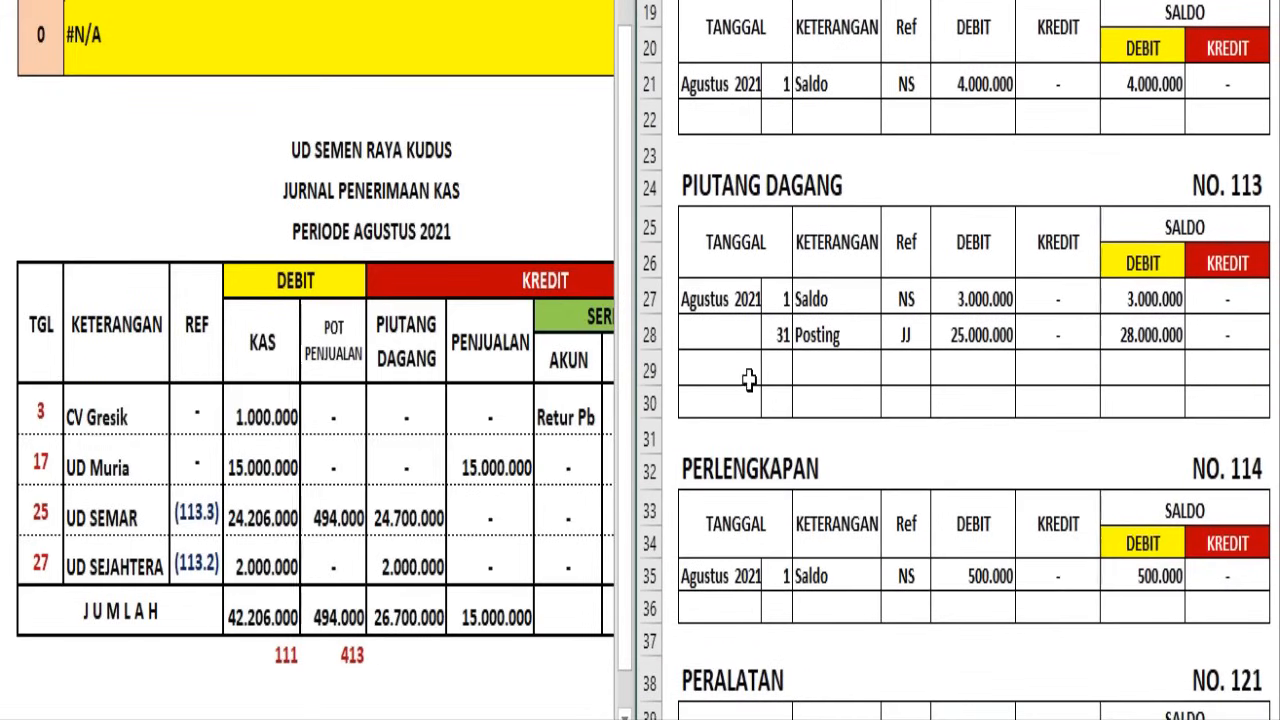
click(643, 367)
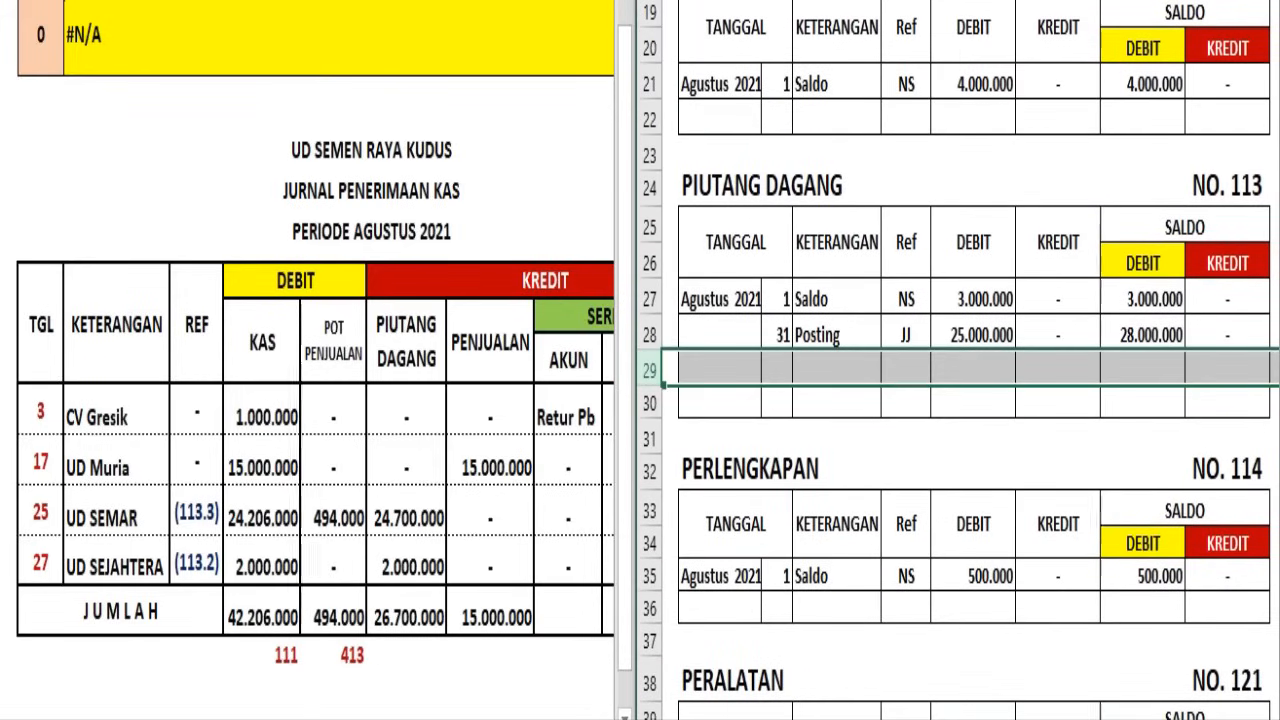
click(836, 0)
click(826, 0)
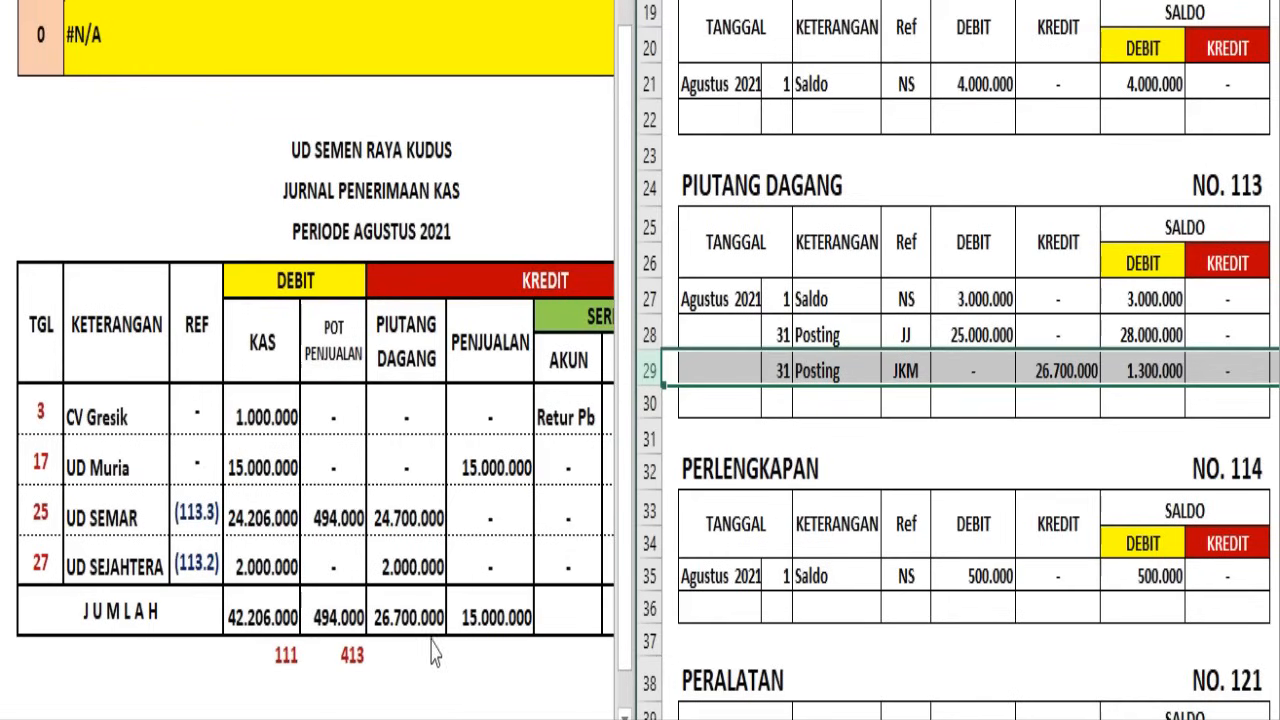
Write the account number 113 in dark red beneath the Jurnal Penerimaan Kas's Piutang Dagang total
click(420, 672)
click(423, 652)
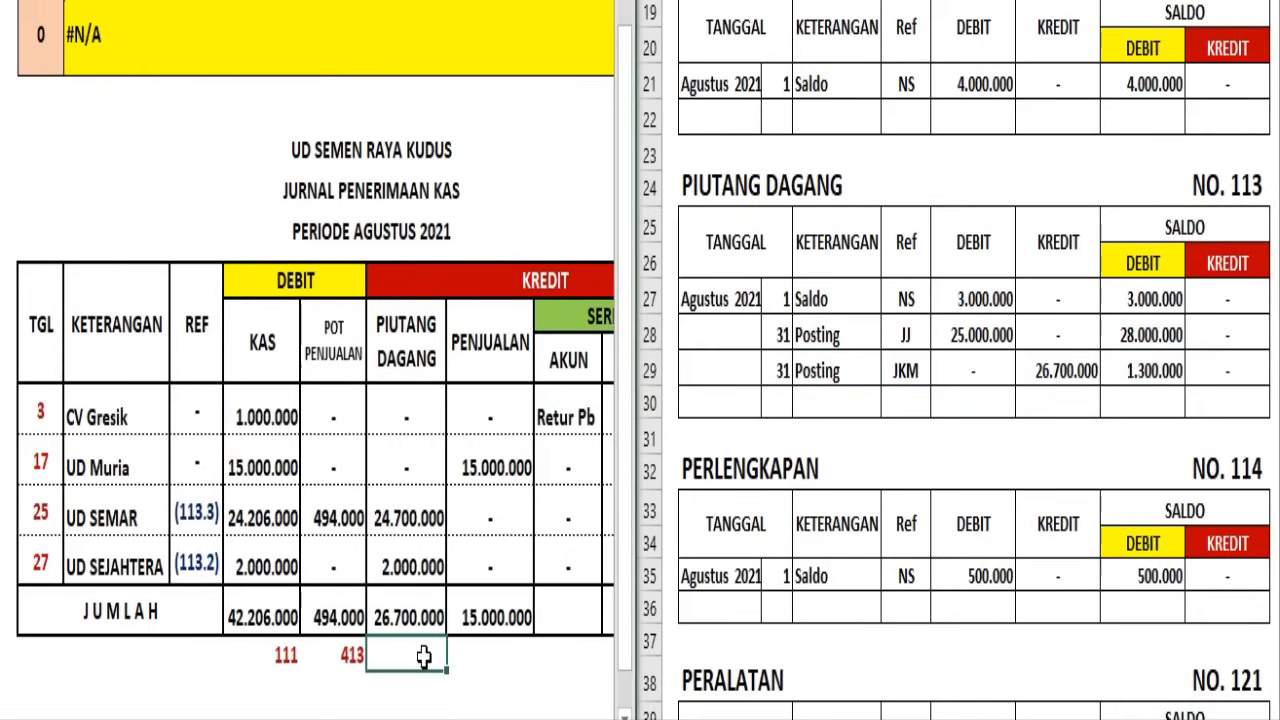
click(160, 0)
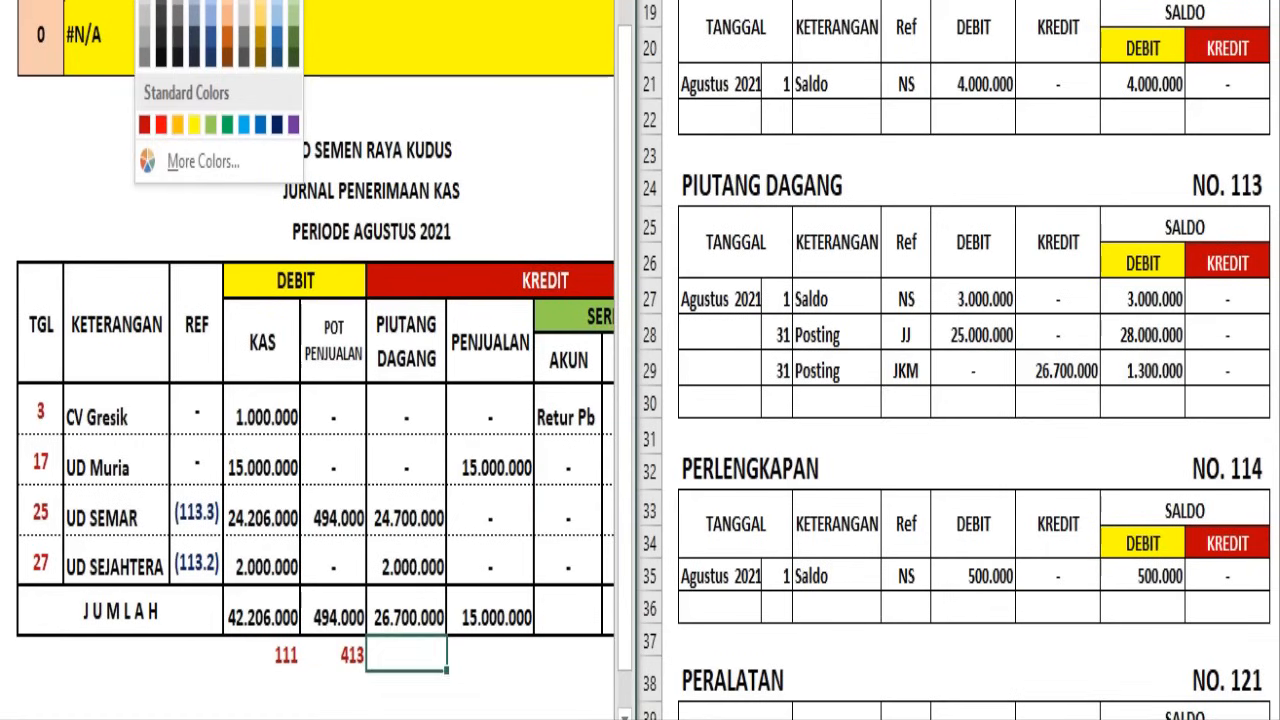
click(144, 130)
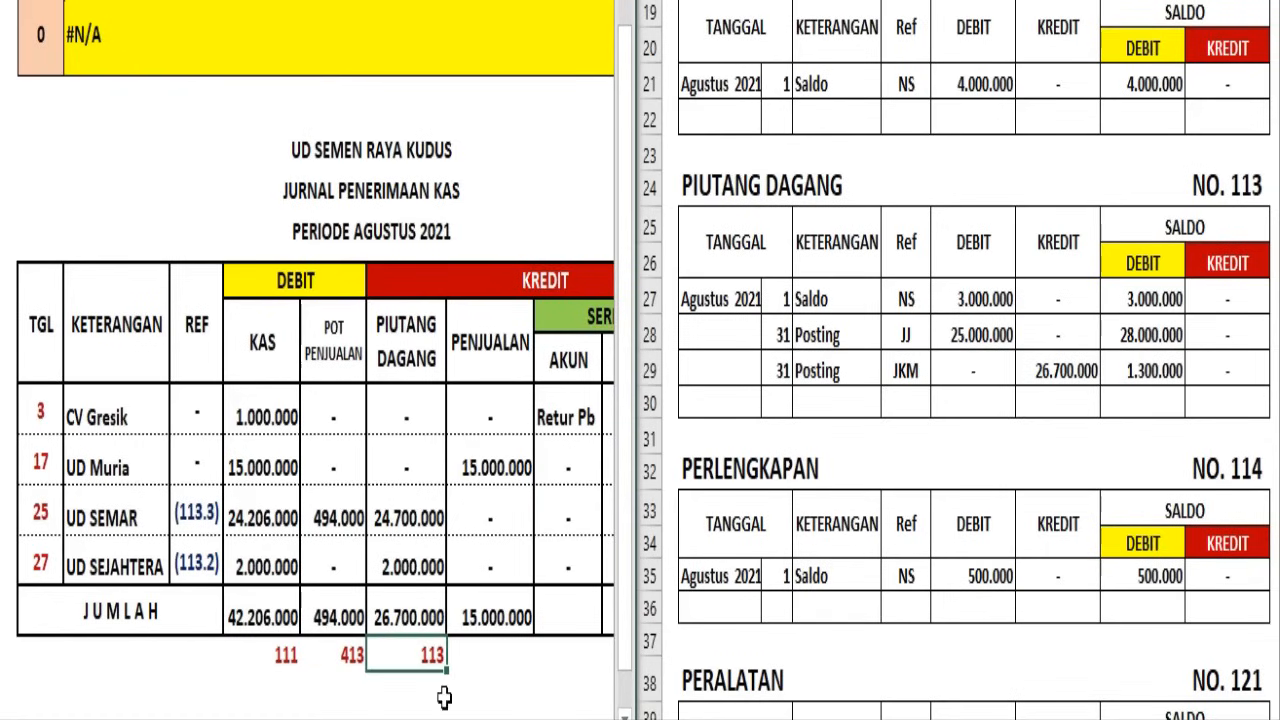
Post the day 31 JKM entry in the Penjualan ledger with a credit of 15.000.000 and a credit balance of 40.000.000
click(503, 621)
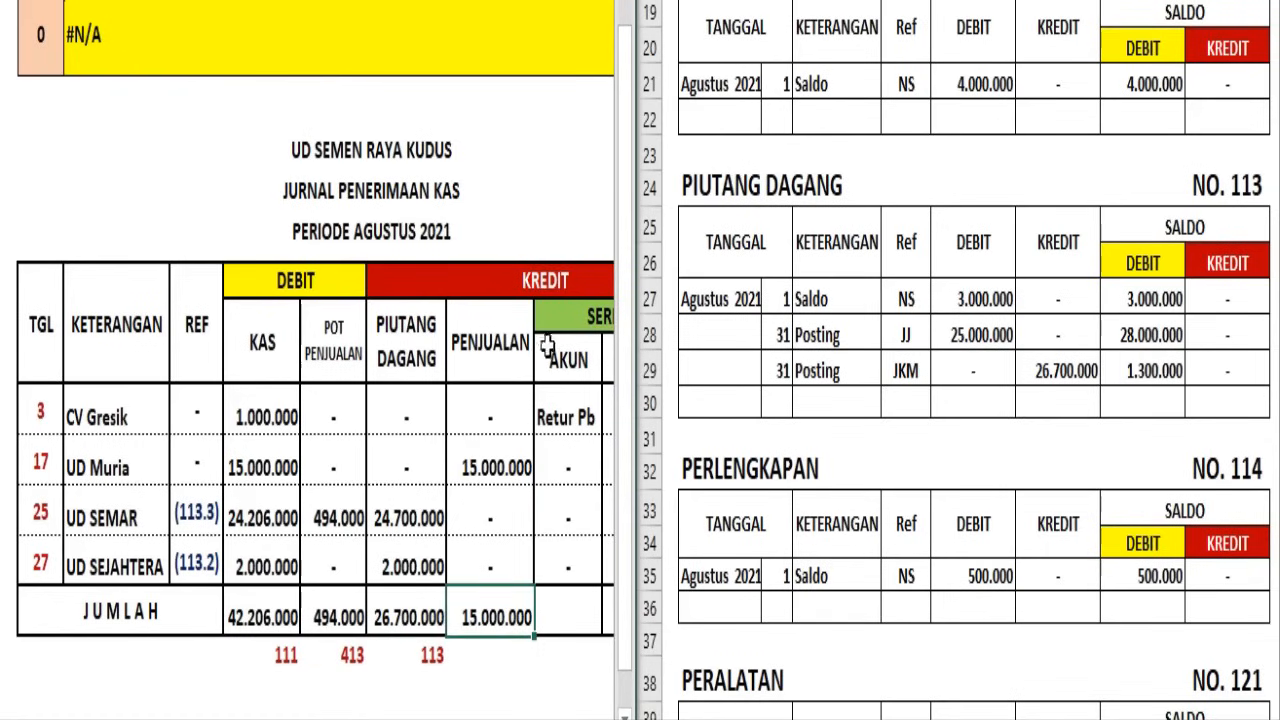
click(760, 405)
scroll(777, 417, down, 8)
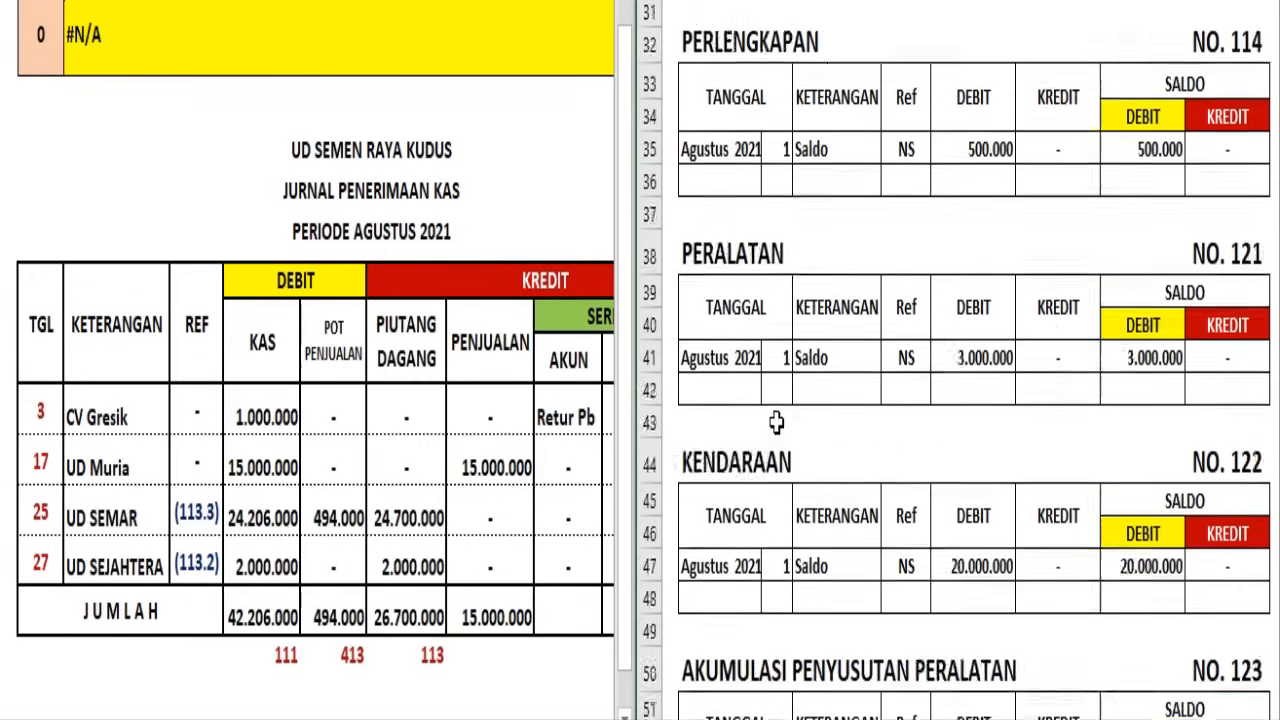
scroll(777, 424, down, 10)
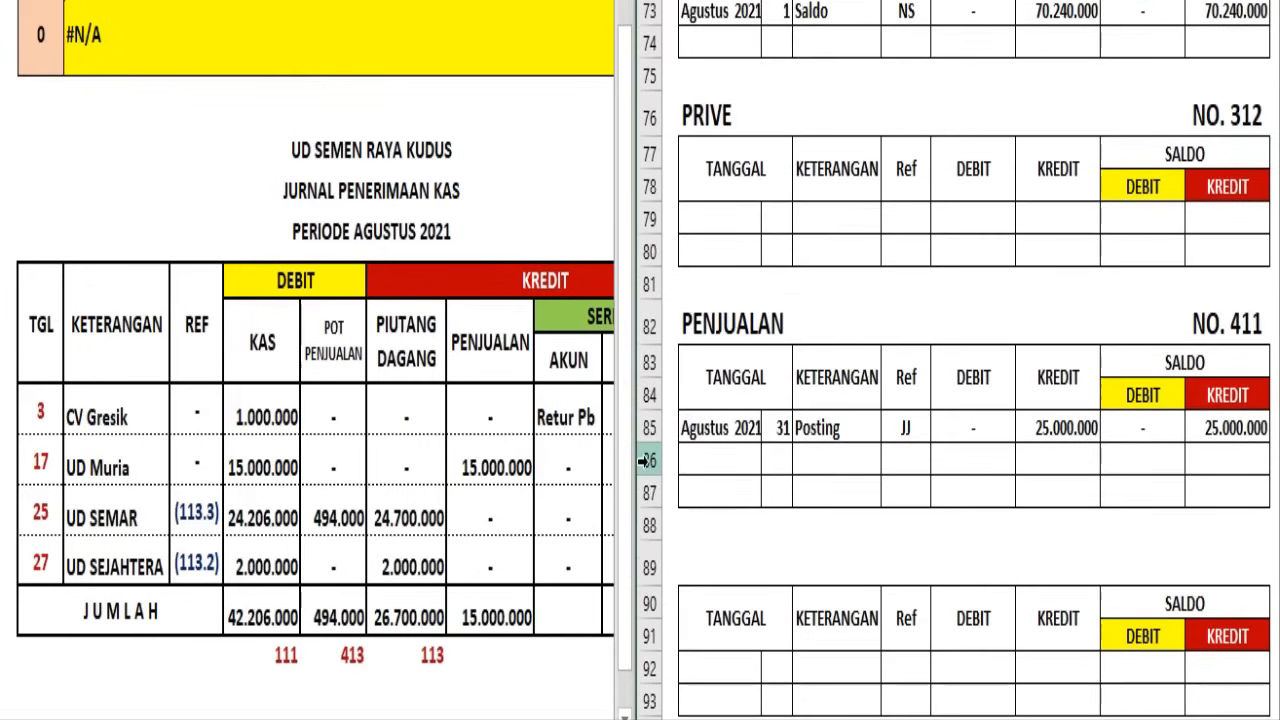
click(648, 462)
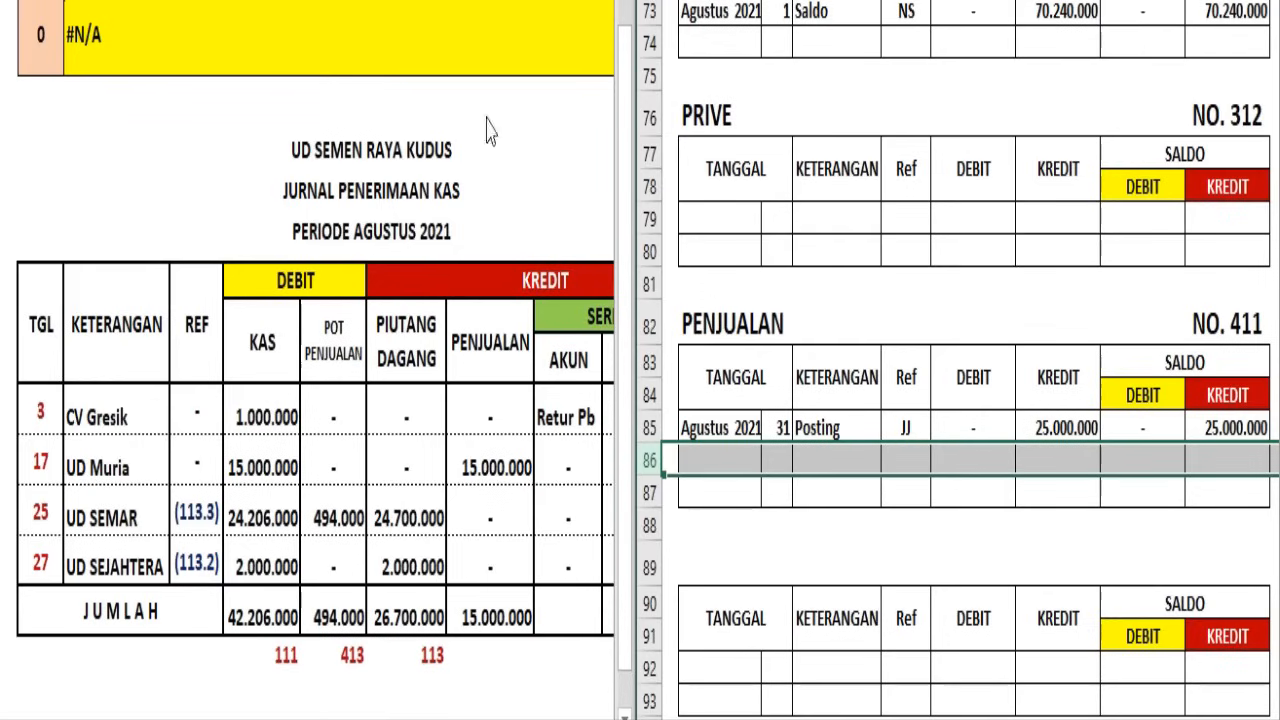
click(826, 2)
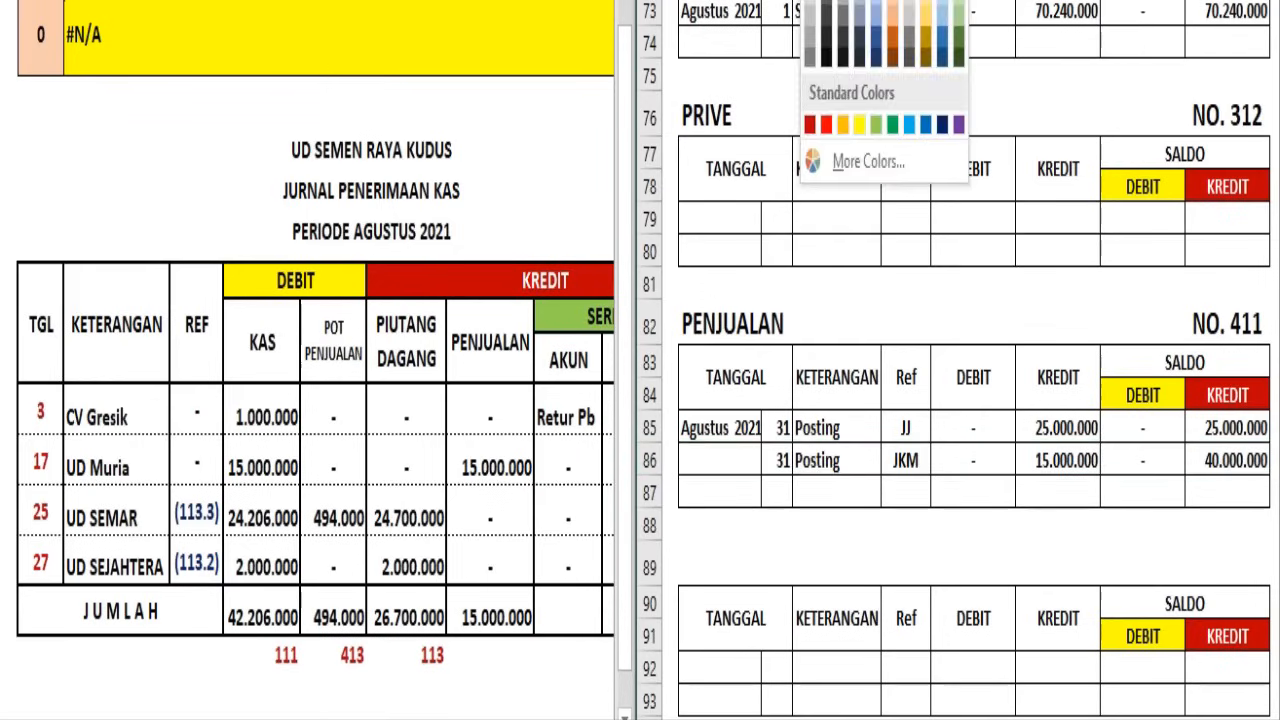
click(832, 3)
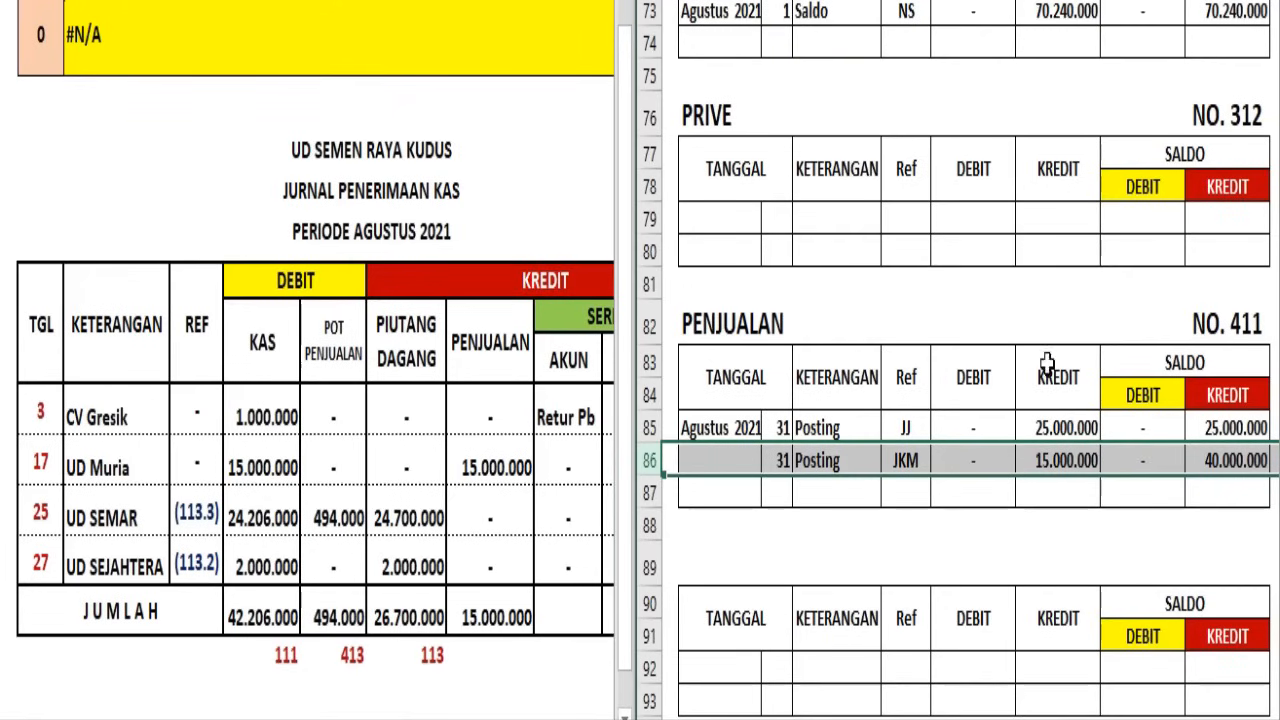
Write the account number 411 in dark red beneath the Jurnal Penerimaan Kas's Penjualan total
click(500, 662)
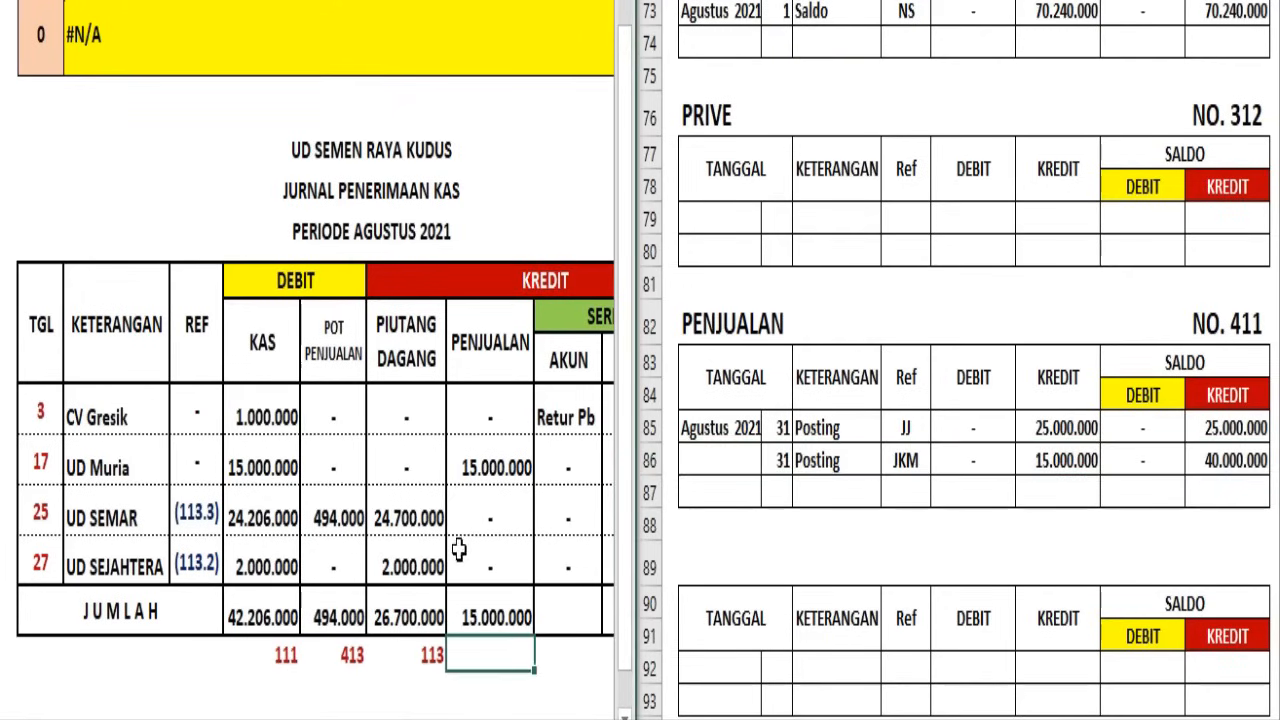
click(158, 2)
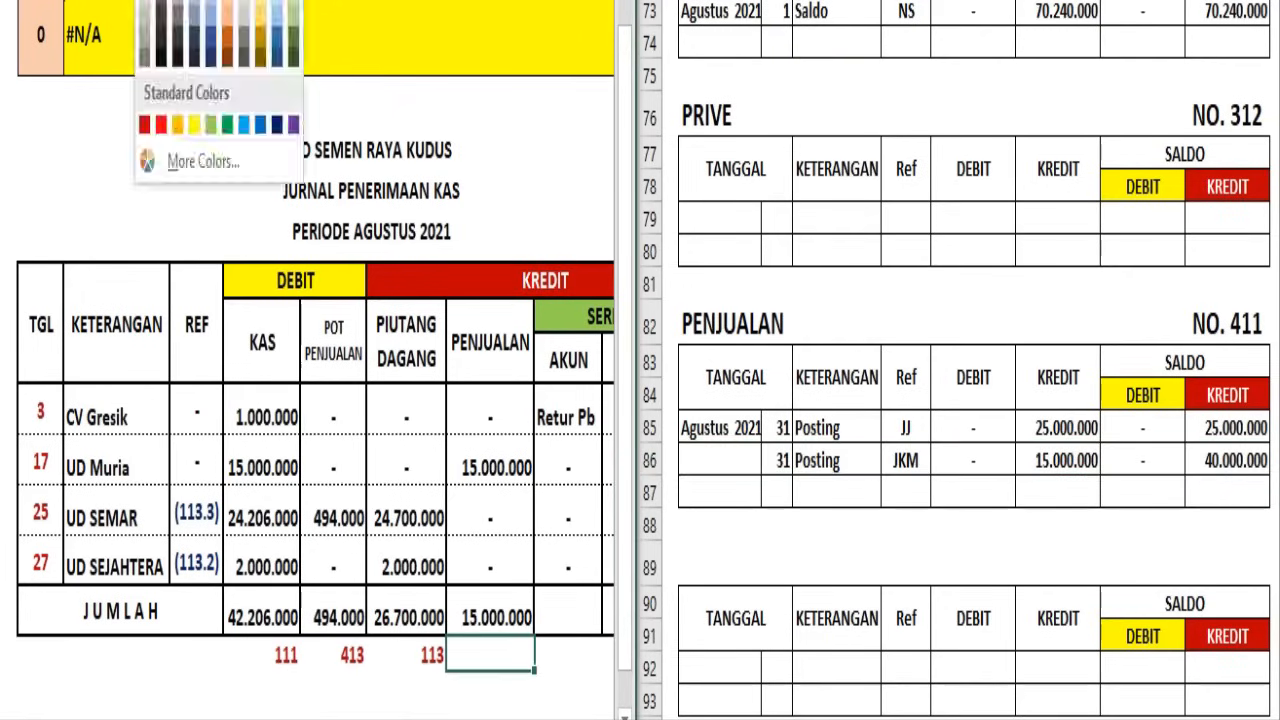
click(146, 124)
click(566, 608)
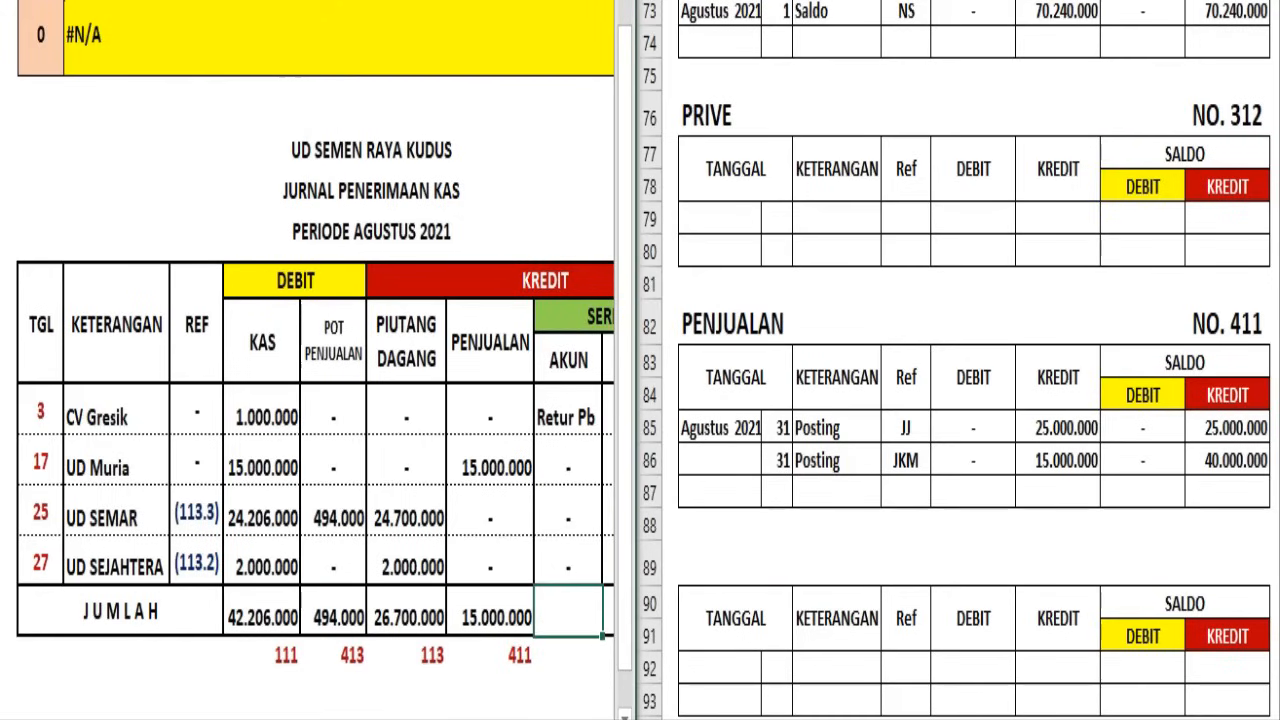
Title the empty ledger below Pembelian RETUR PEMBELIAN NO. 512 and post its 31 August 2021 JKM entry with a credit and credit balance of 1.000.000
scroll(520, 628, right, 3)
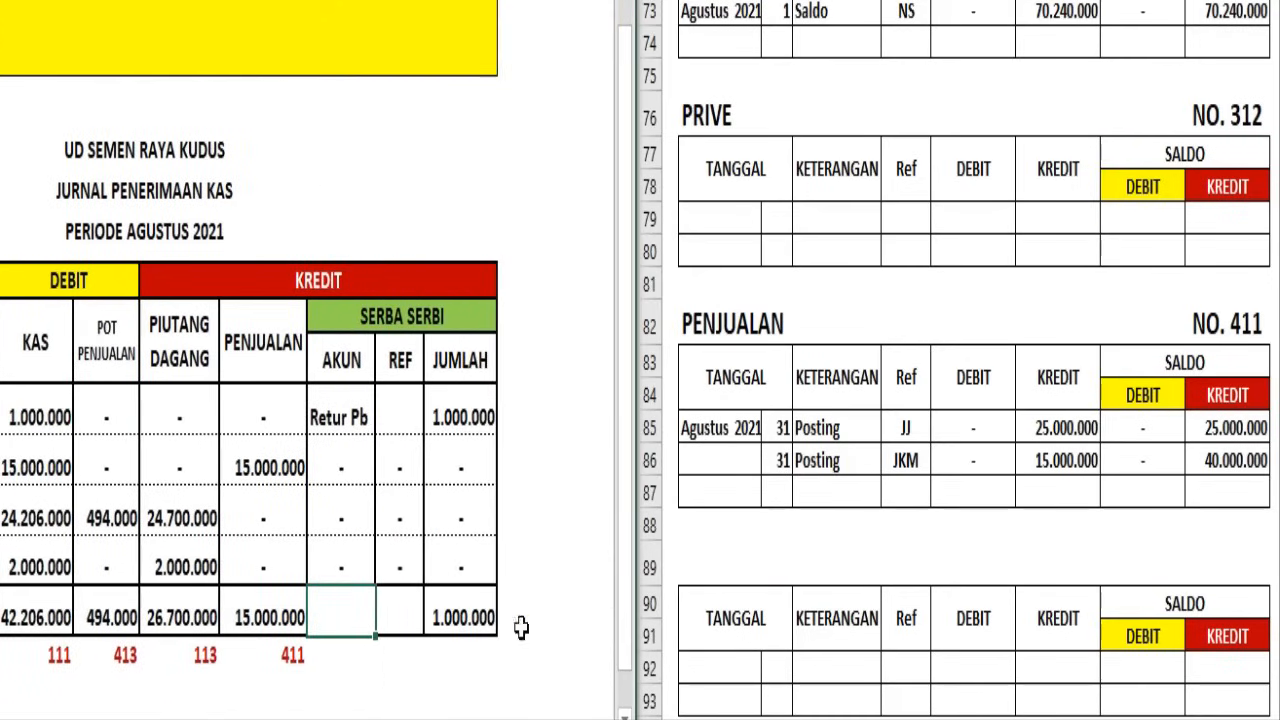
click(830, 398)
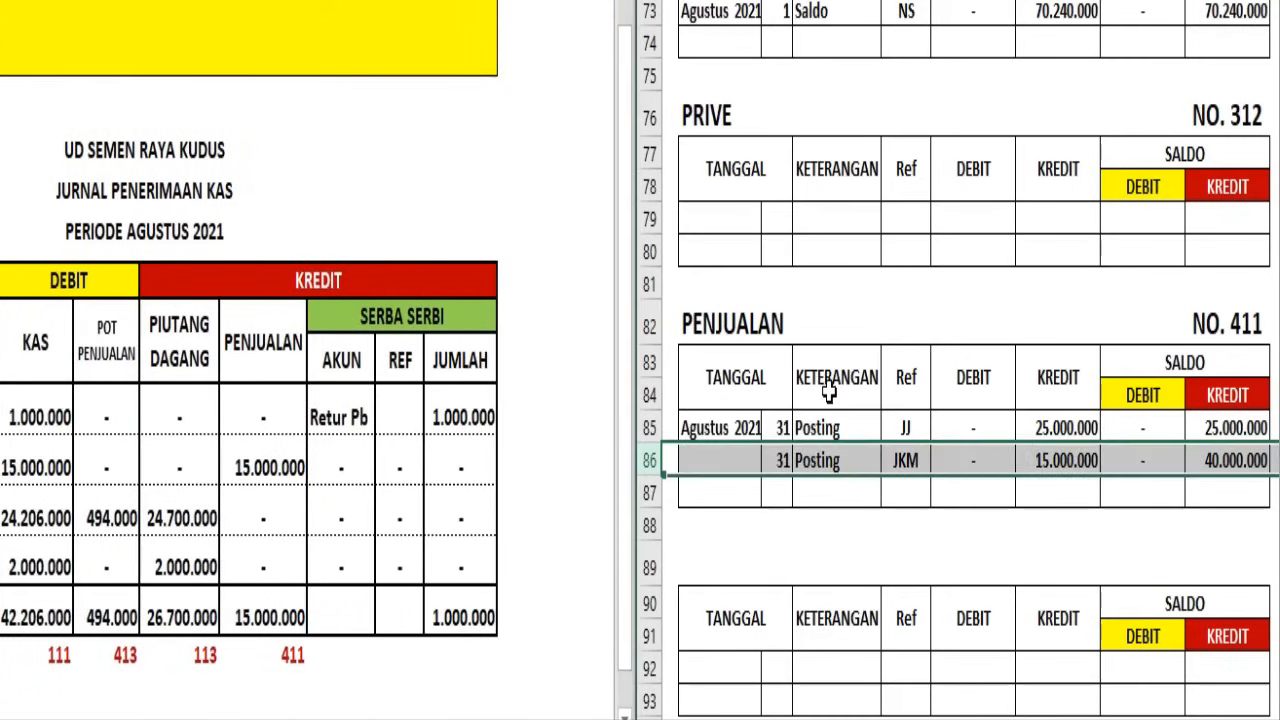
scroll(830, 318, down, 4)
scroll(830, 318, up, 3)
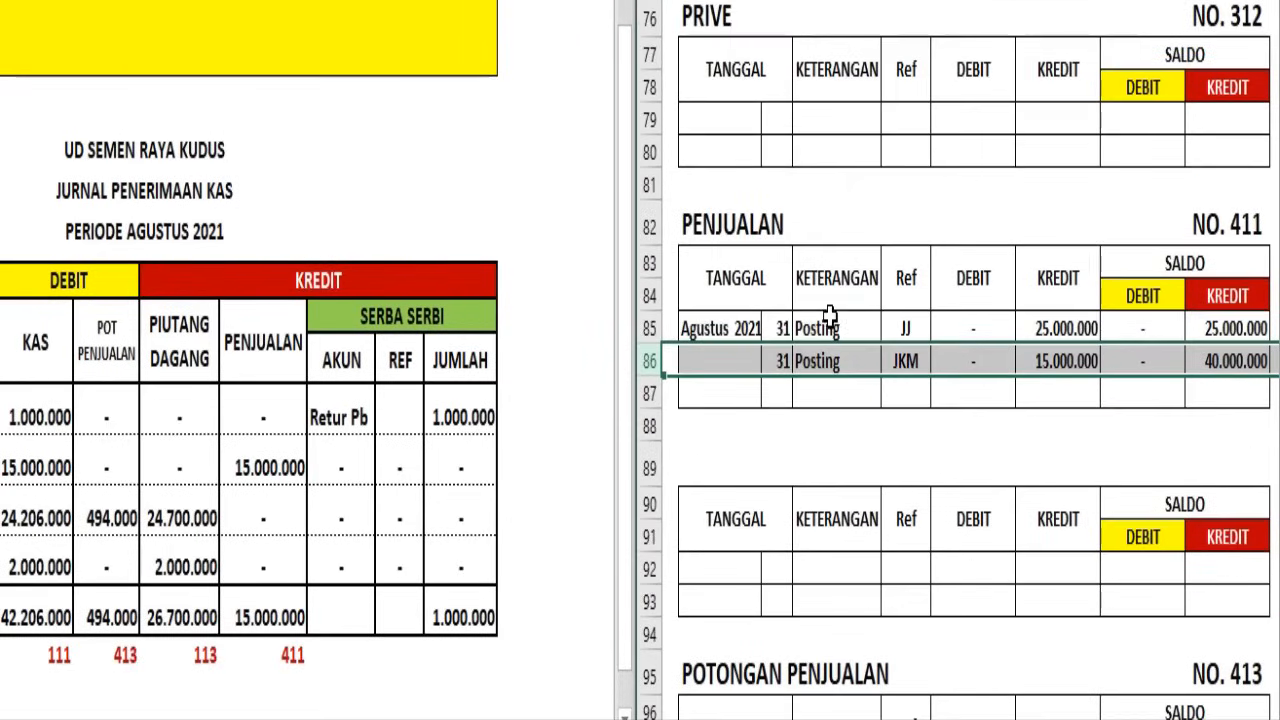
scroll(826, 454, down, 2)
click(748, 250)
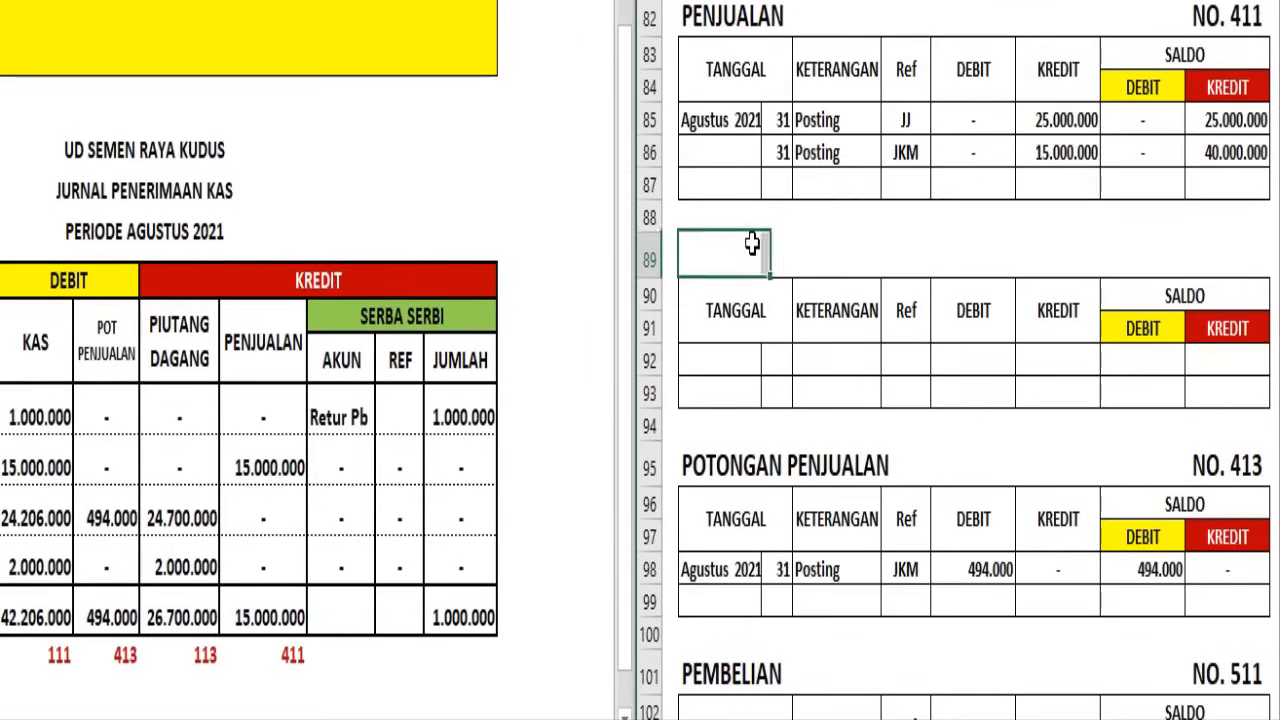
click(724, 462)
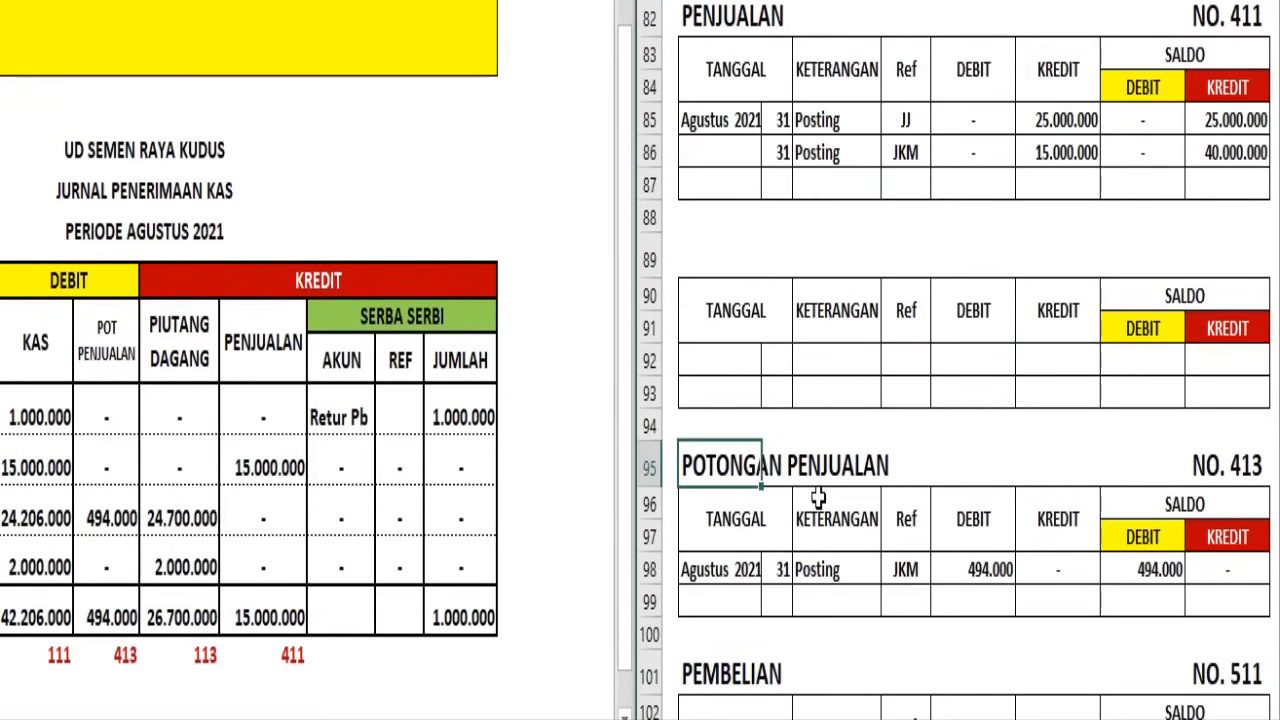
scroll(816, 496, down, 2)
scroll(729, 466, down, 2)
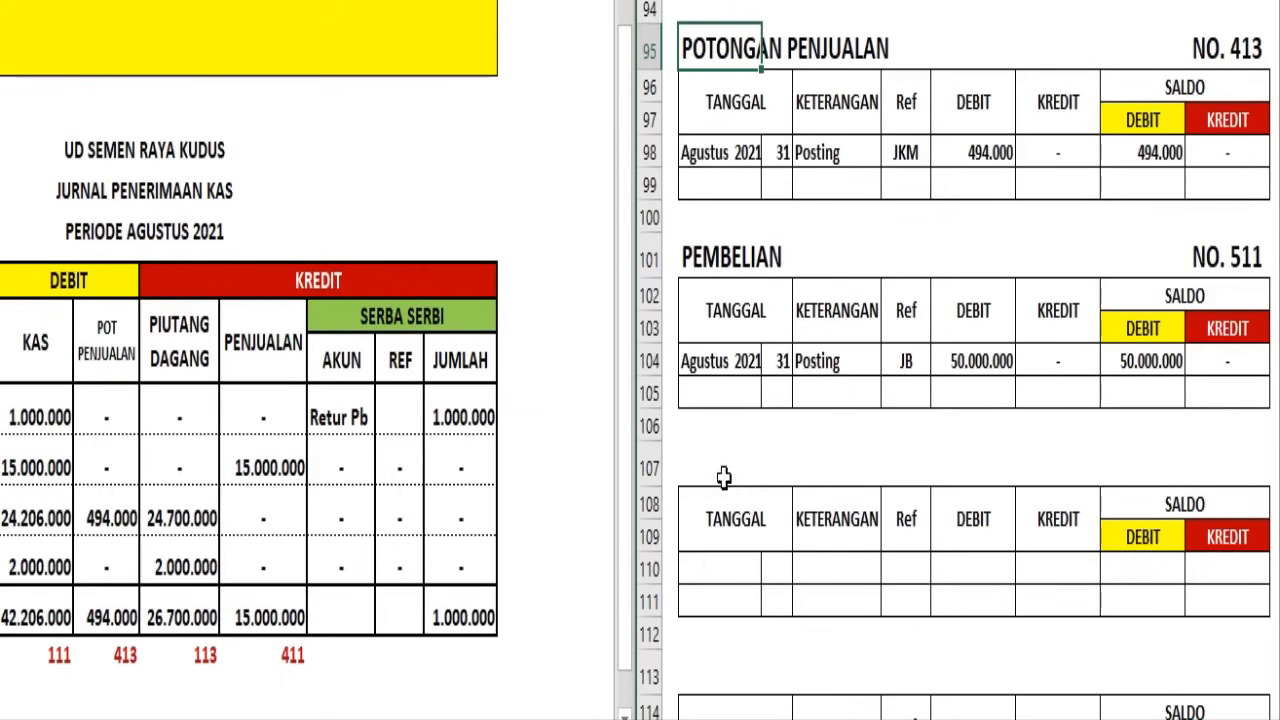
click(724, 455)
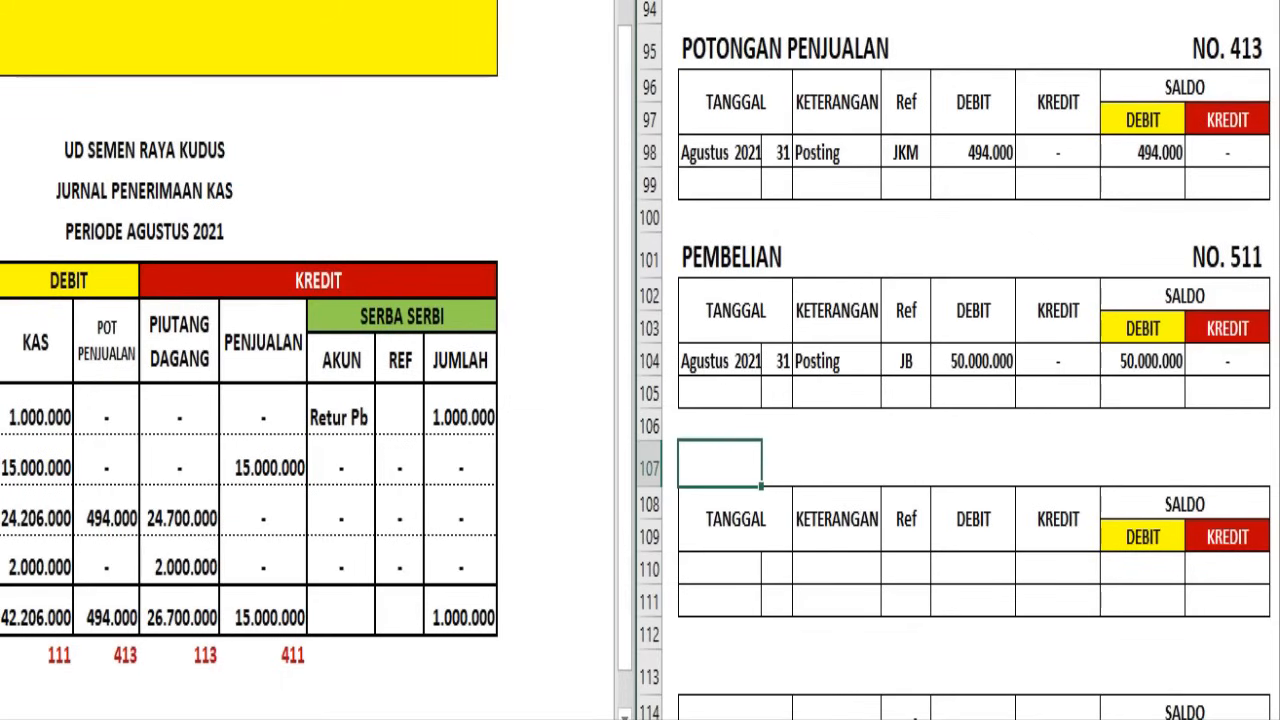
click(650, 464)
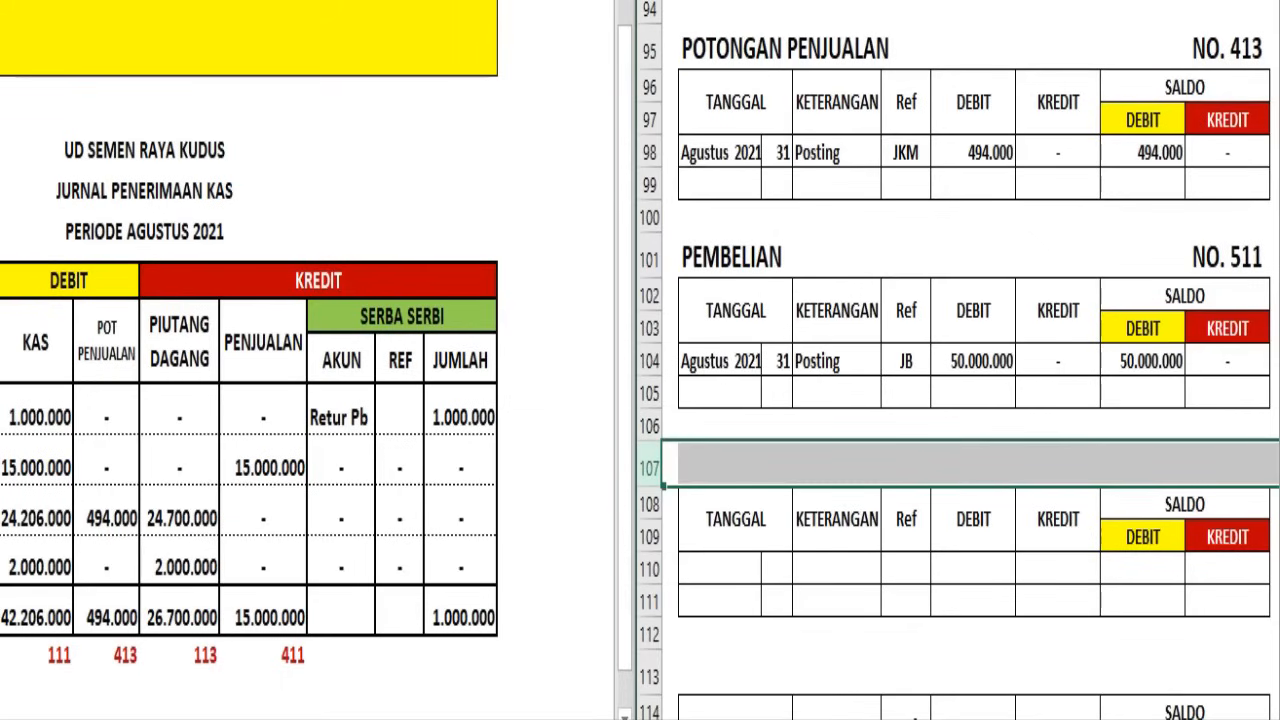
click(828, 0)
click(830, 0)
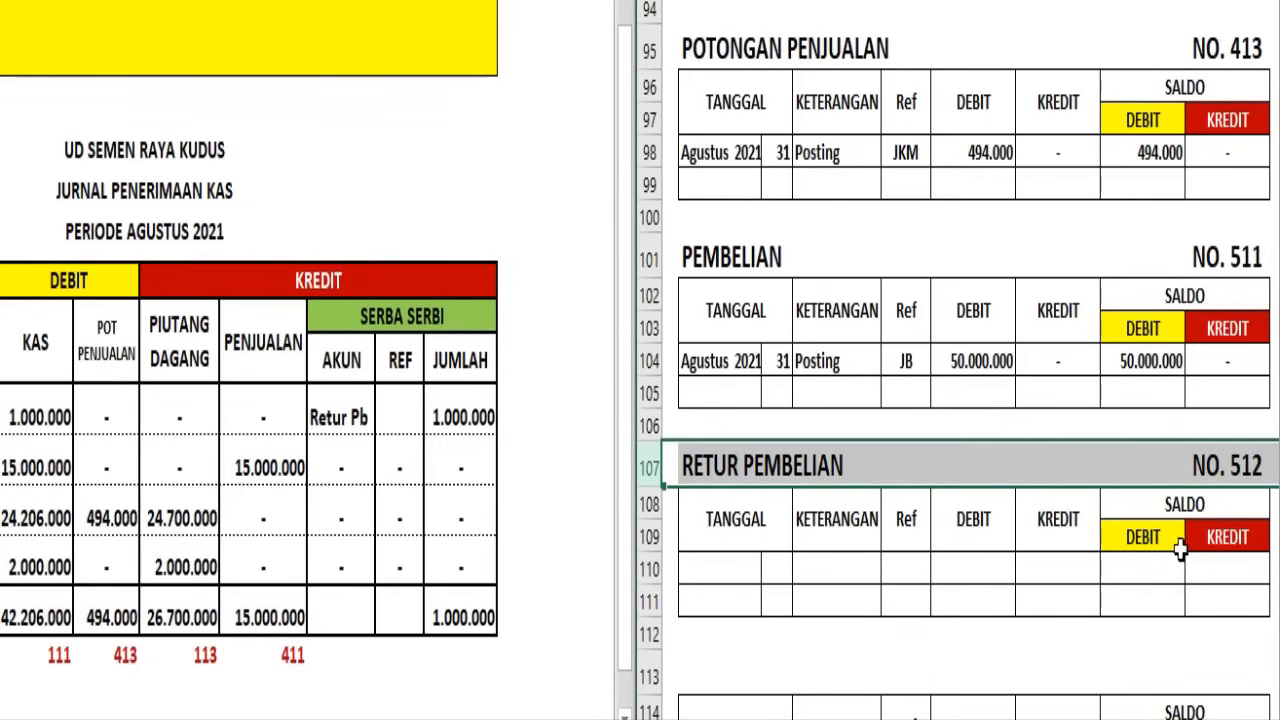
click(643, 570)
text(Agustus 2021	31	Posting	JKM	-	1.000.000	-	1.000.000)
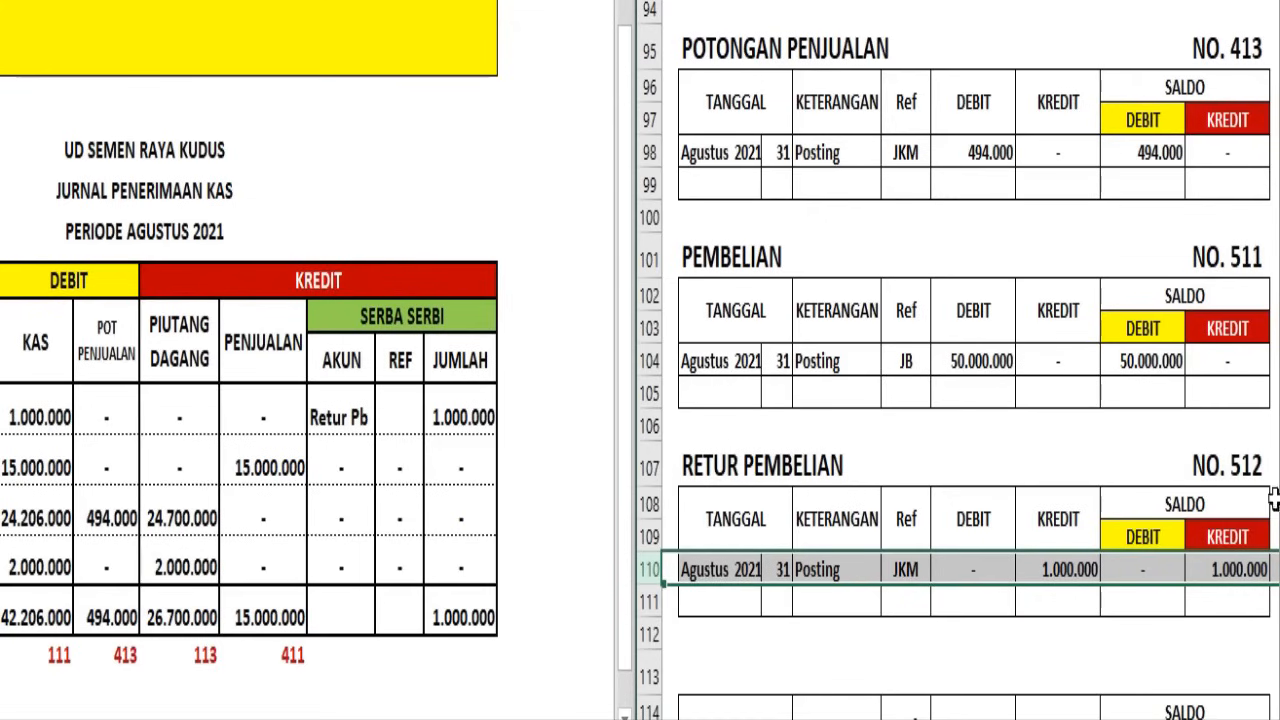
Enter the account number 512 in dark red as the reference of the Retur Pb entry in the Jurnal Penerimaan Kas
click(403, 407)
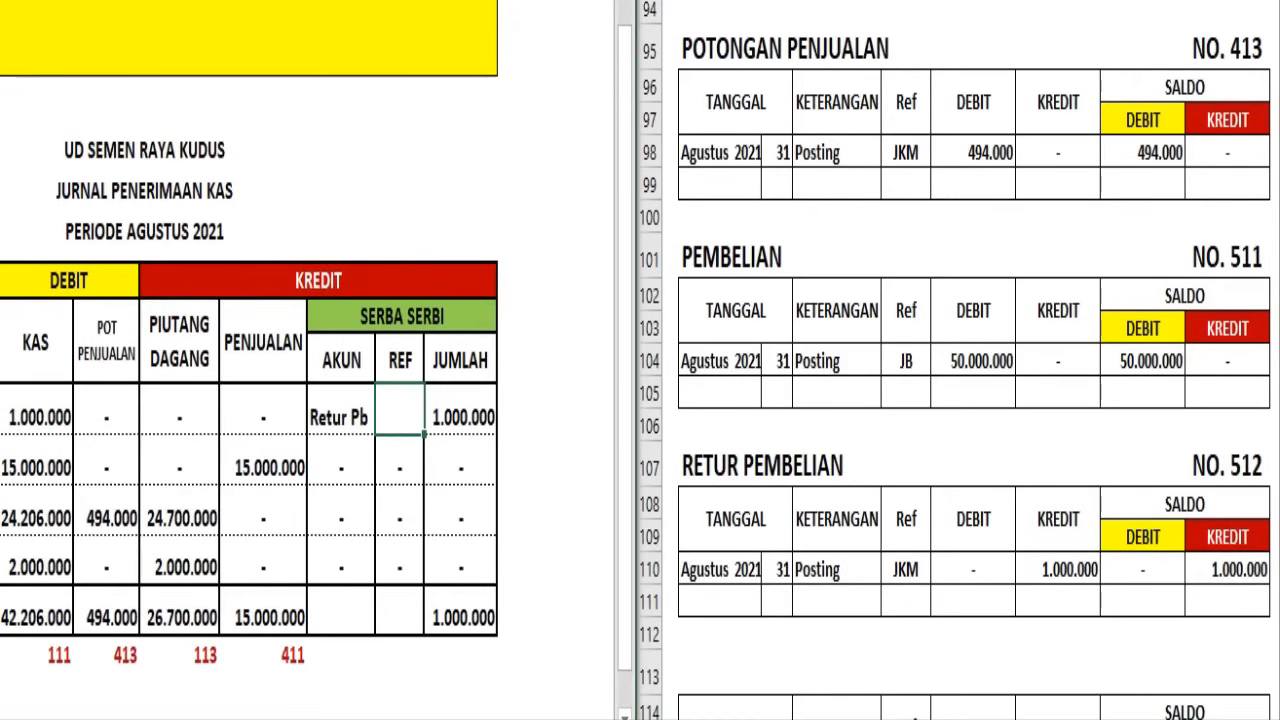
click(152, 2)
click(146, 123)
key(Return)
click(532, 510)
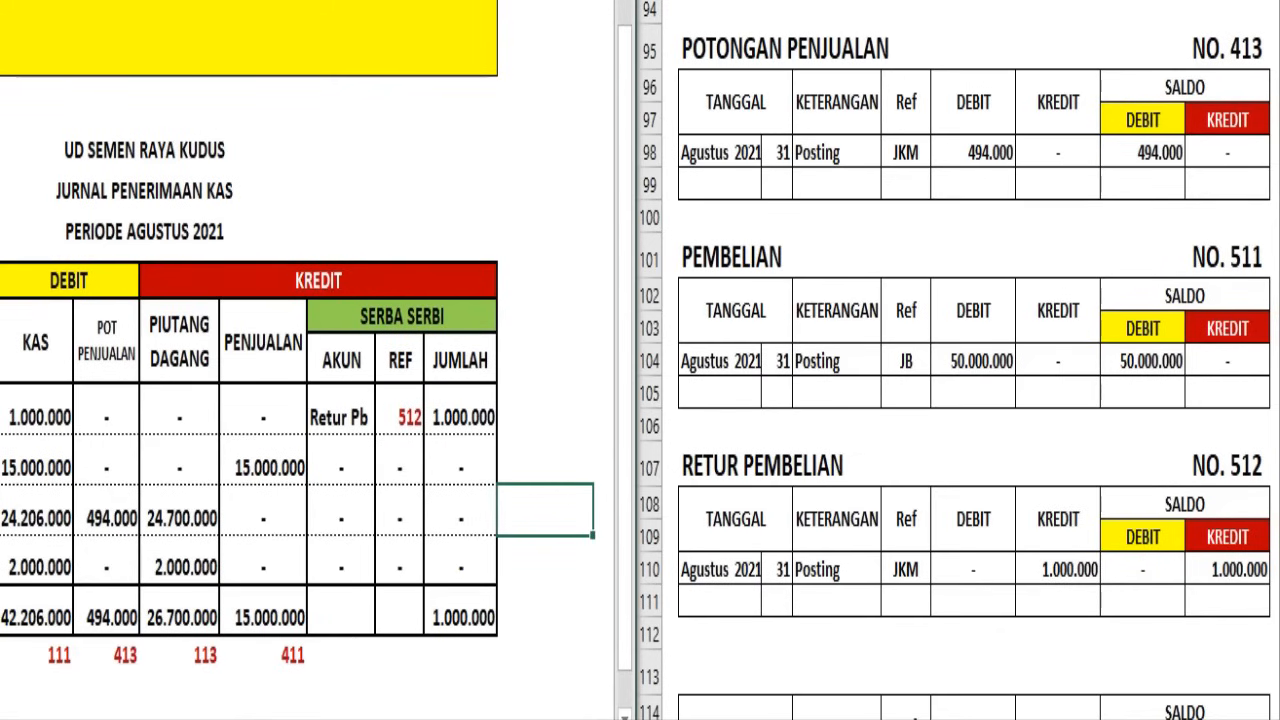
Open the Jurnal Pengeluaran Kas and examine its debit, Serba Serbi and credit columns for the accounts needing posting
scroll(300, 450, left, 2)
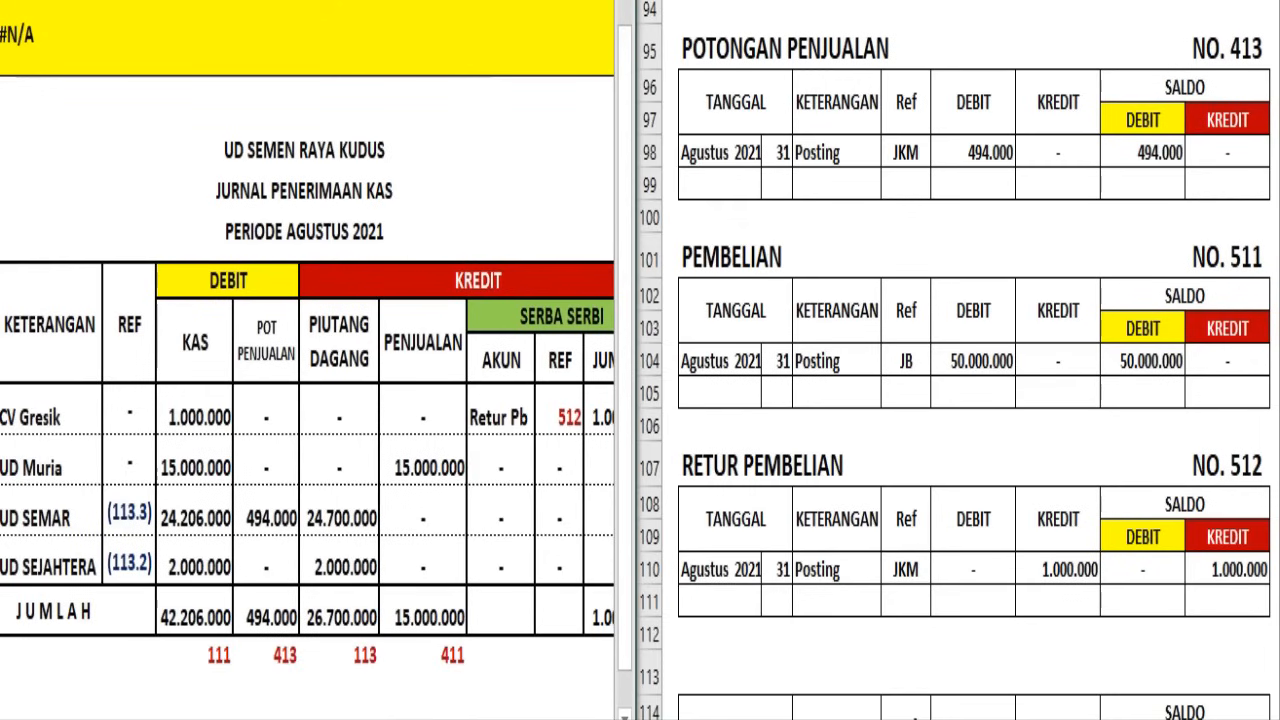
key(ctrl+Page_Down)
scroll(440, 512, up, 1)
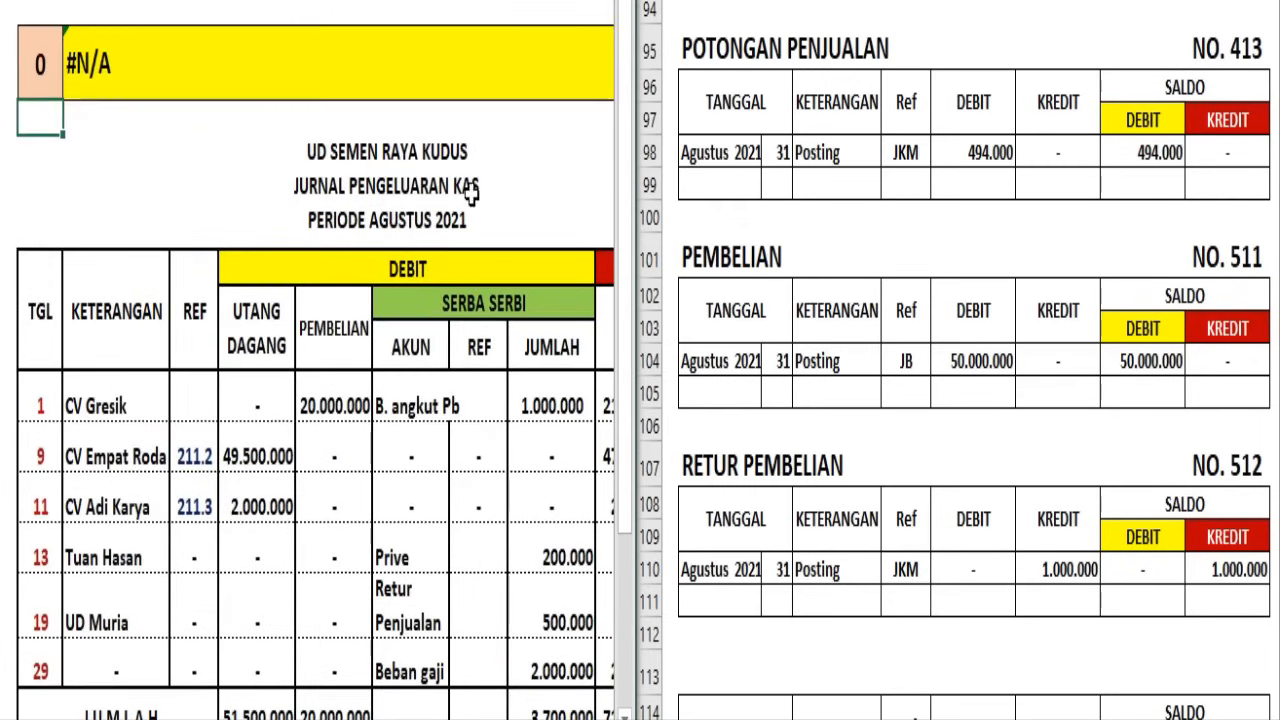
scroll(293, 414, down, 1)
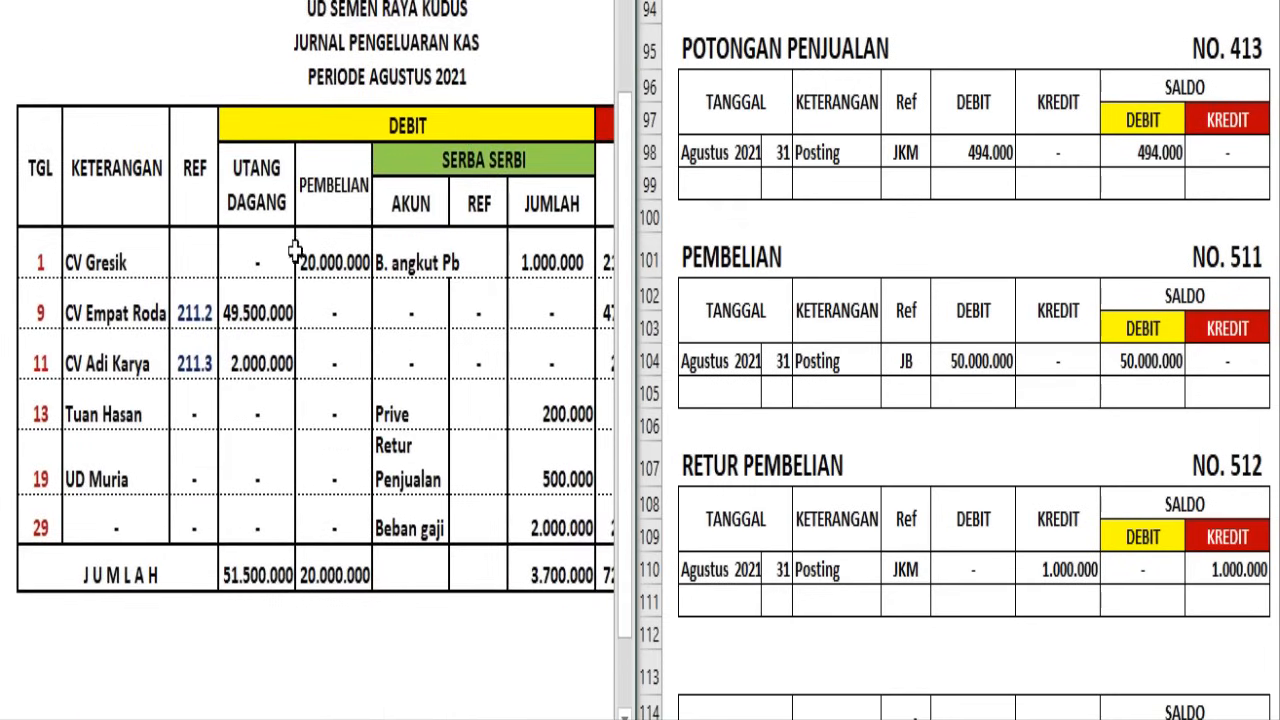
click(345, 192)
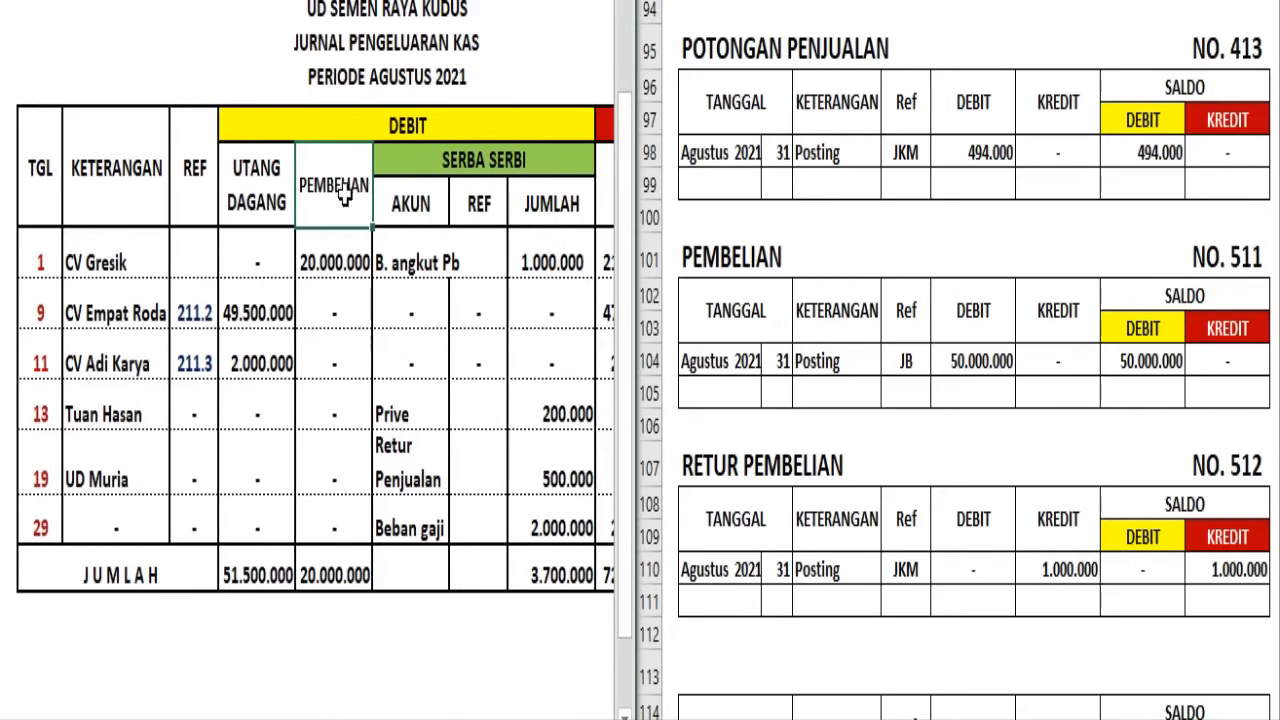
click(430, 250)
click(423, 411)
click(423, 463)
click(420, 519)
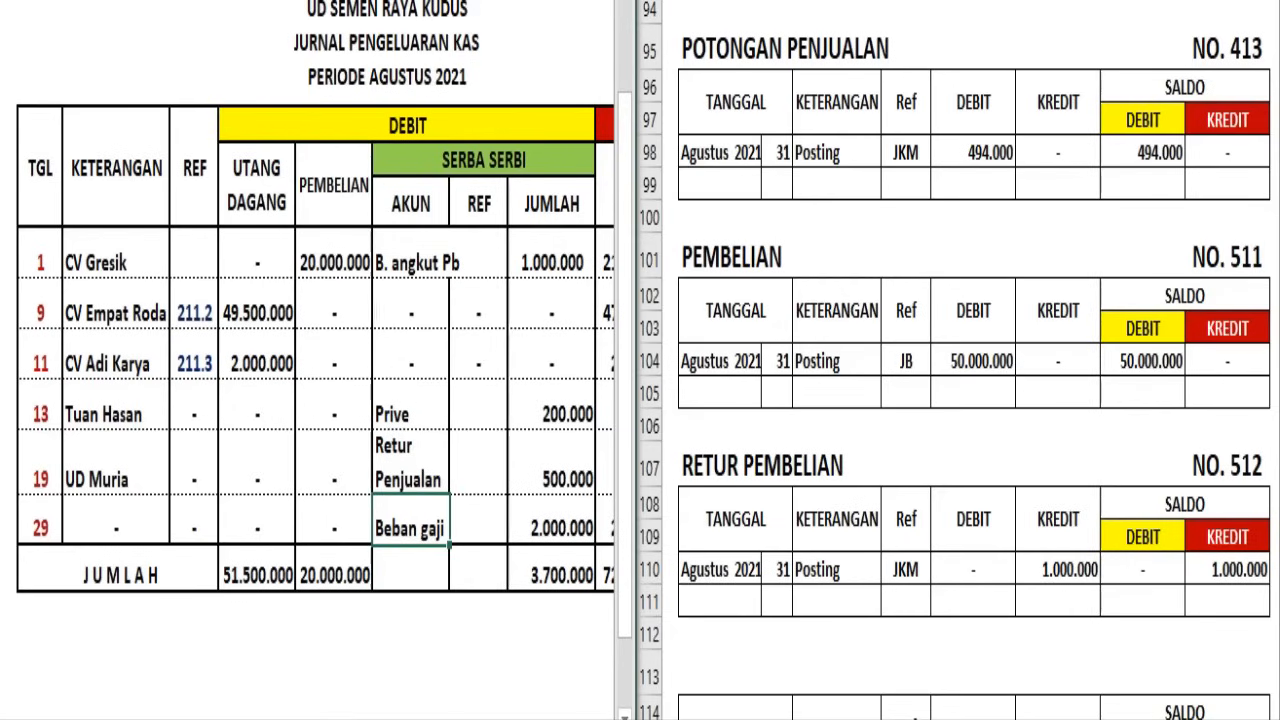
click(602, 719)
click(602, 719)
click(602, 719)
click(602, 719)
click(425, 182)
click(495, 201)
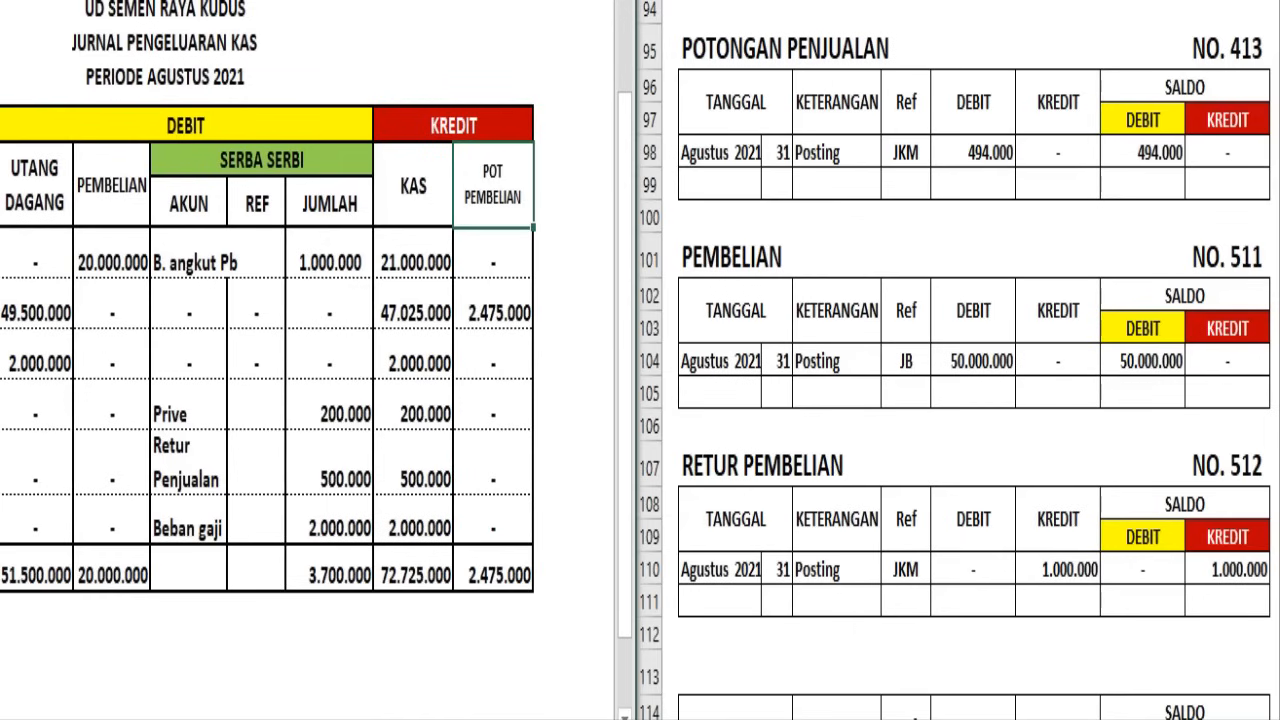
scroll(307, 349, left, 3)
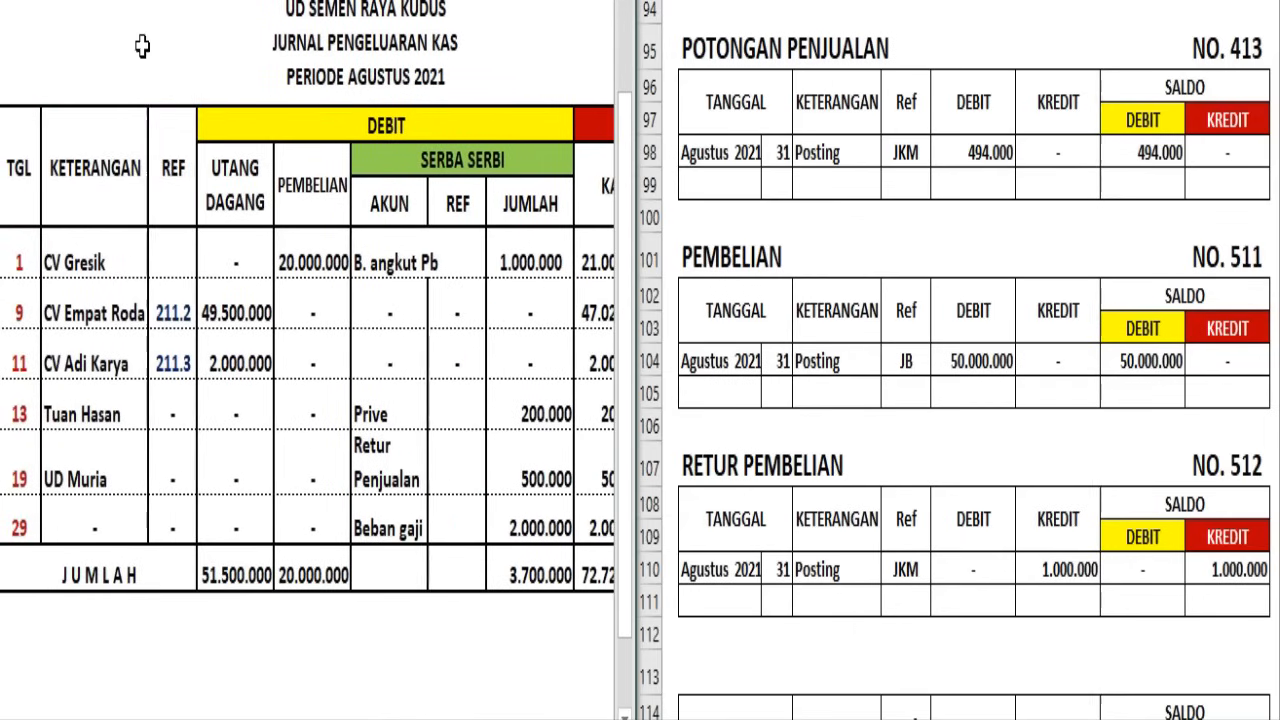
Post the day 31 JKK entry in the Utang Dagang ledger with a debit of 51.500.000 and a credit balance of 8.500.000
click(226, 177)
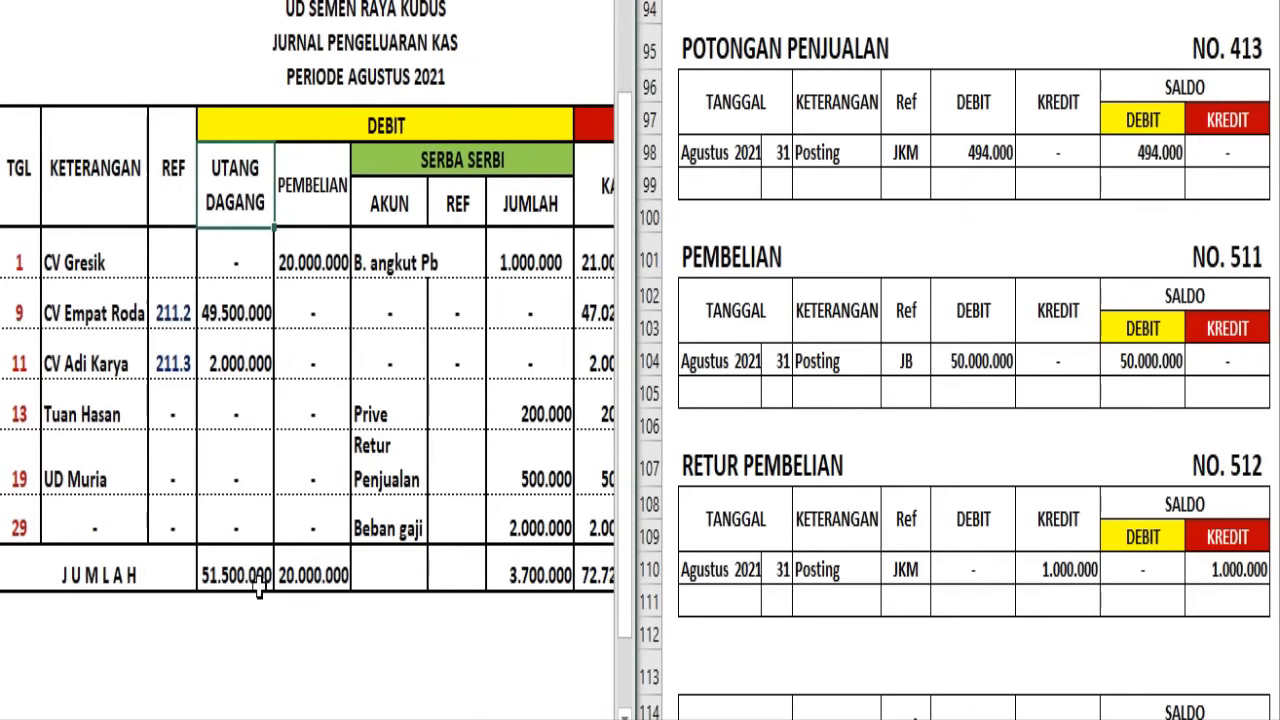
click(840, 360)
scroll(857, 276, up, 9)
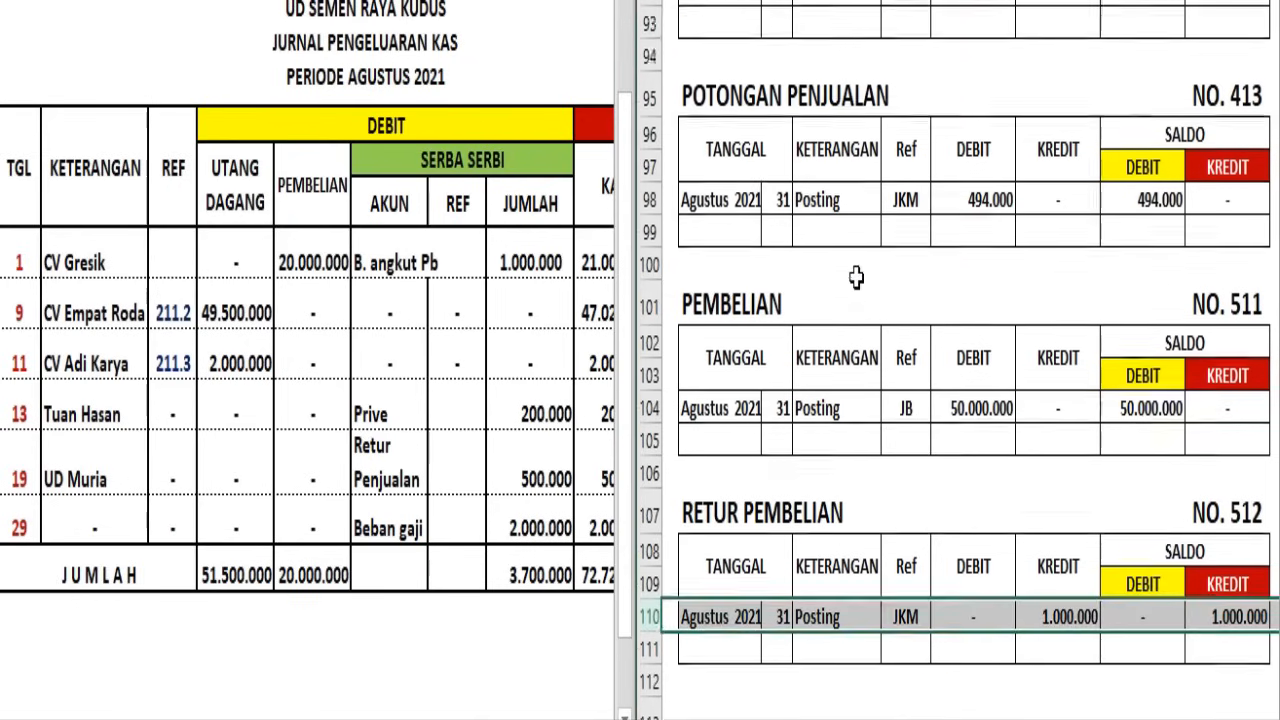
scroll(865, 278, up, 3)
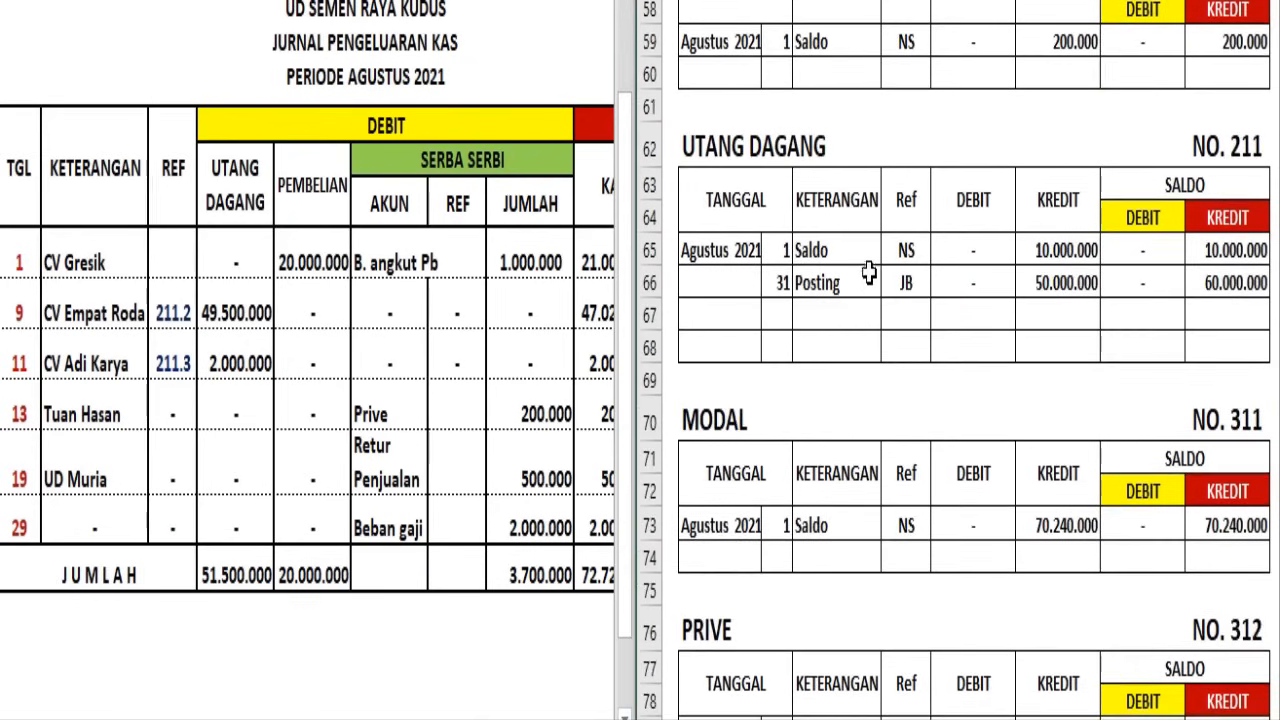
scroll(844, 232, up, 1)
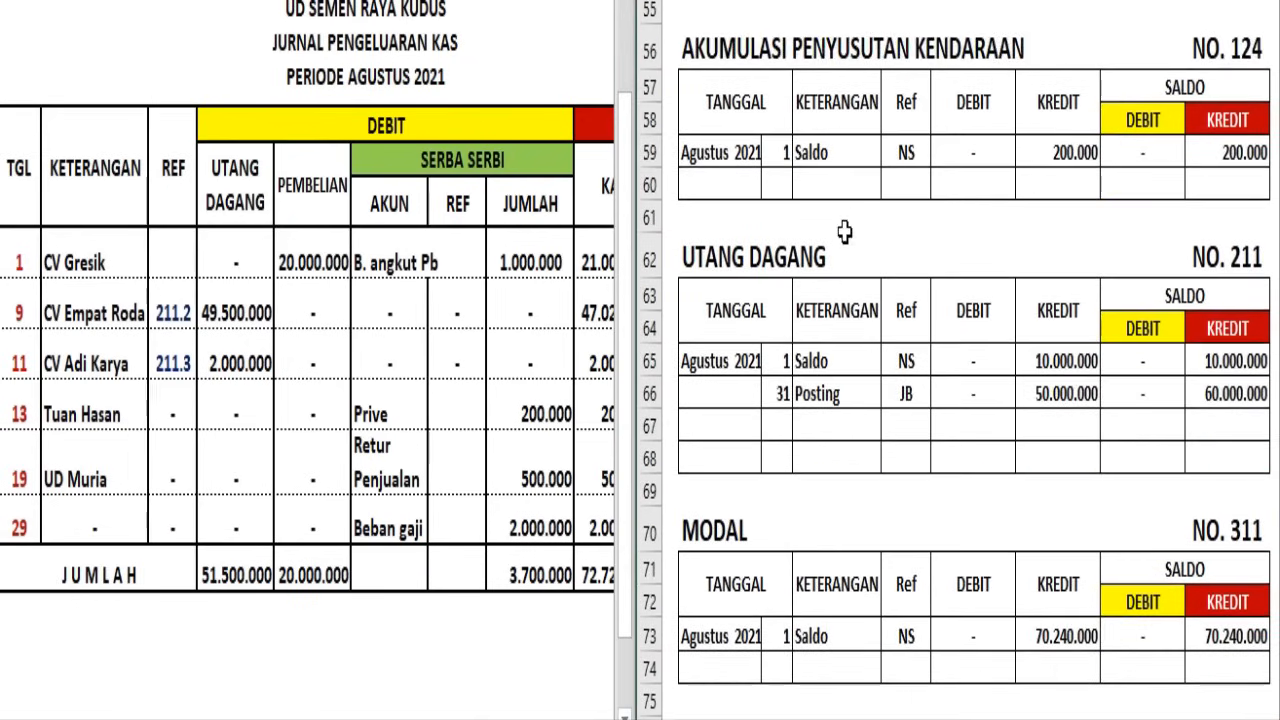
click(654, 427)
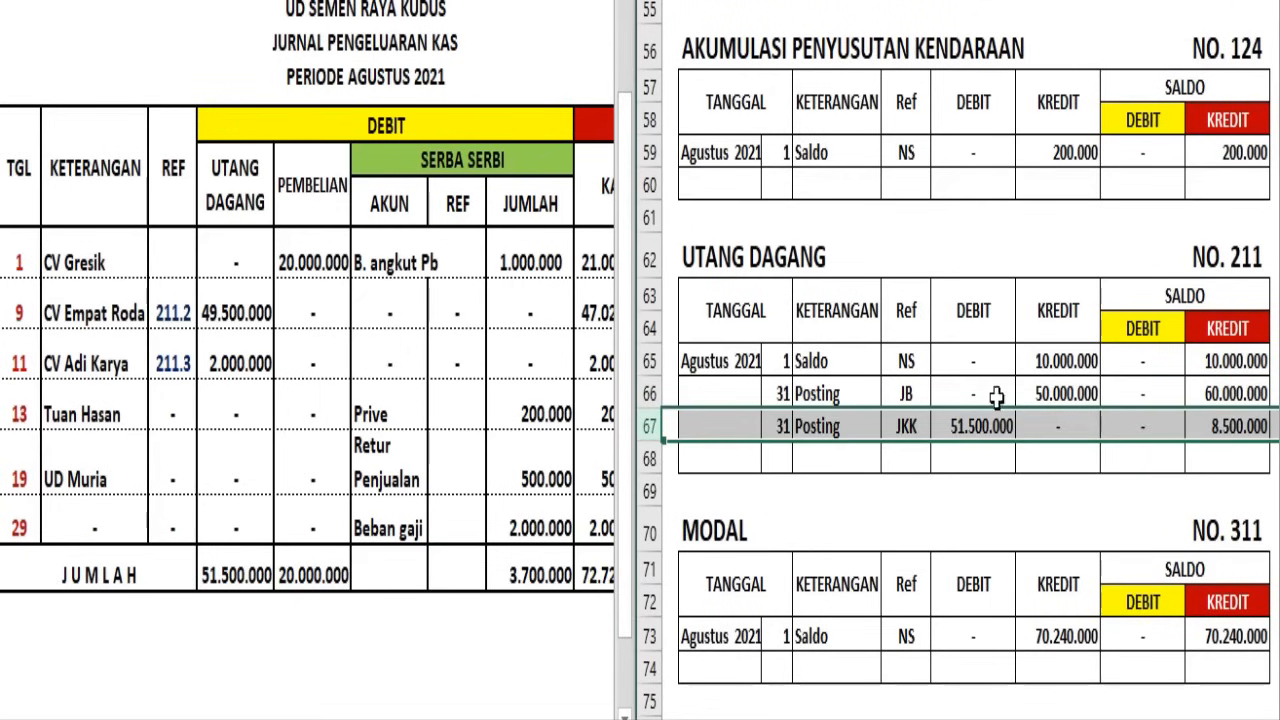
click(1212, 424)
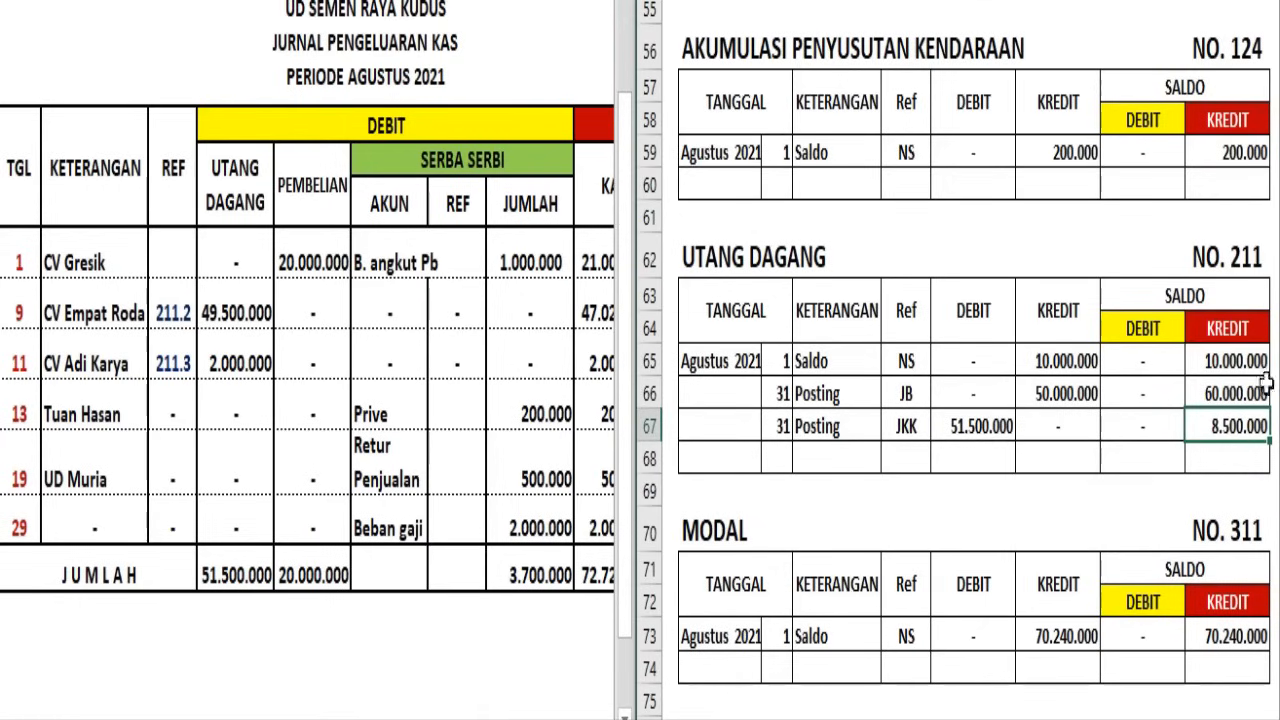
Write the account number 211 beneath the Jurnal Pengeluaran Kas's Utang Dagang total
click(237, 607)
click(237, 613)
text(211)
click(283, 660)
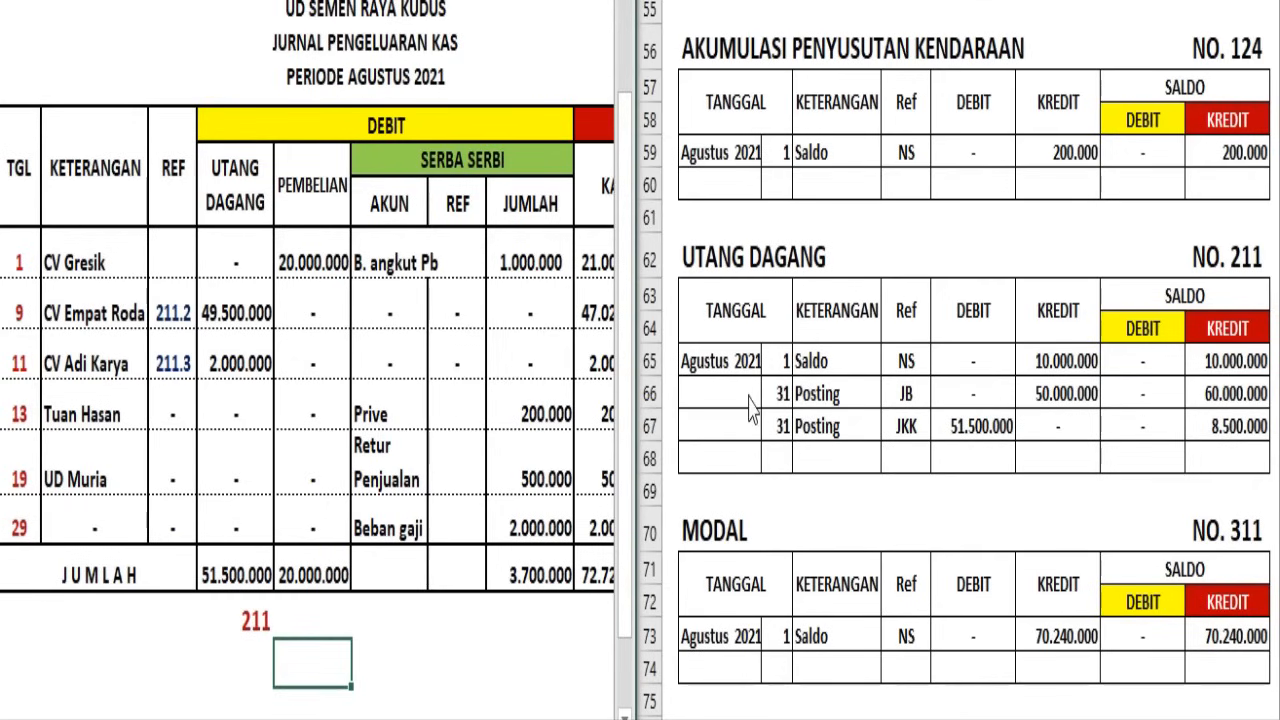
Post the day 31 JKK entry in the Pembelian ledger with a debit of 20.000.000 and a debit balance of 70.000.000
click(751, 477)
scroll(752, 490, down, 4)
scroll(751, 490, down, 10)
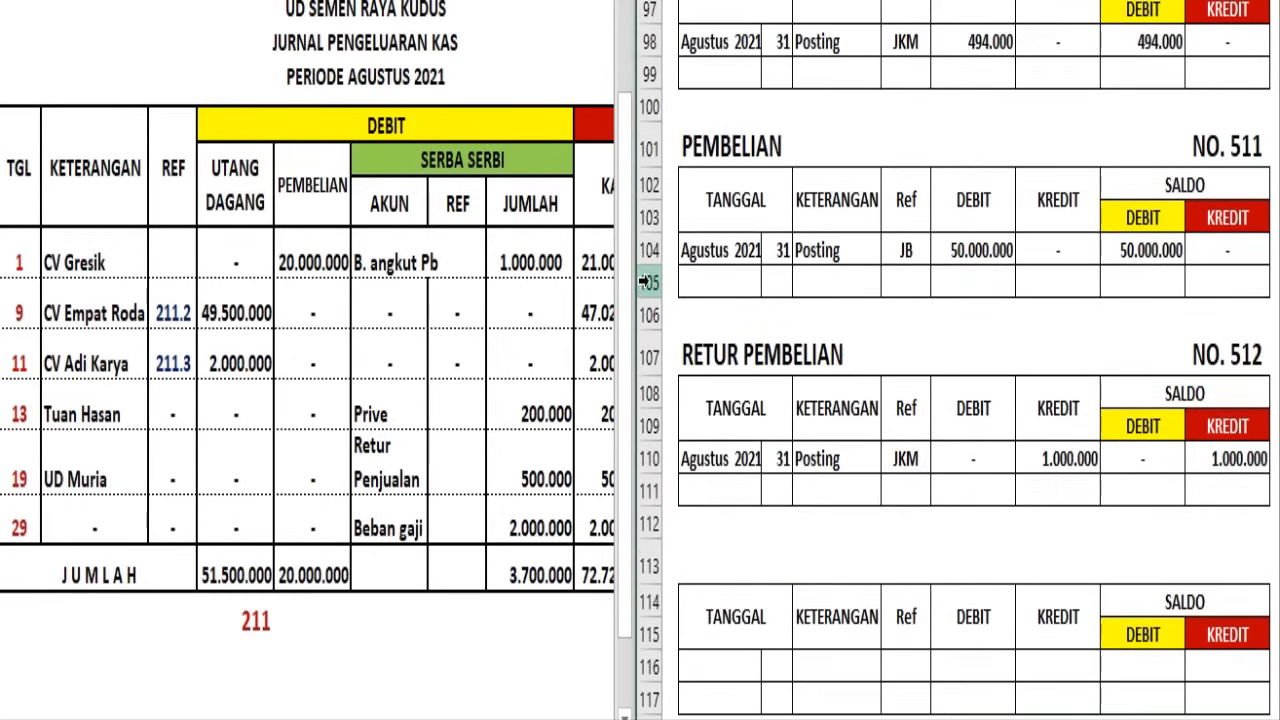
click(648, 283)
text(31	Posting	JKK	20.000.000	-	70.000.000	-)
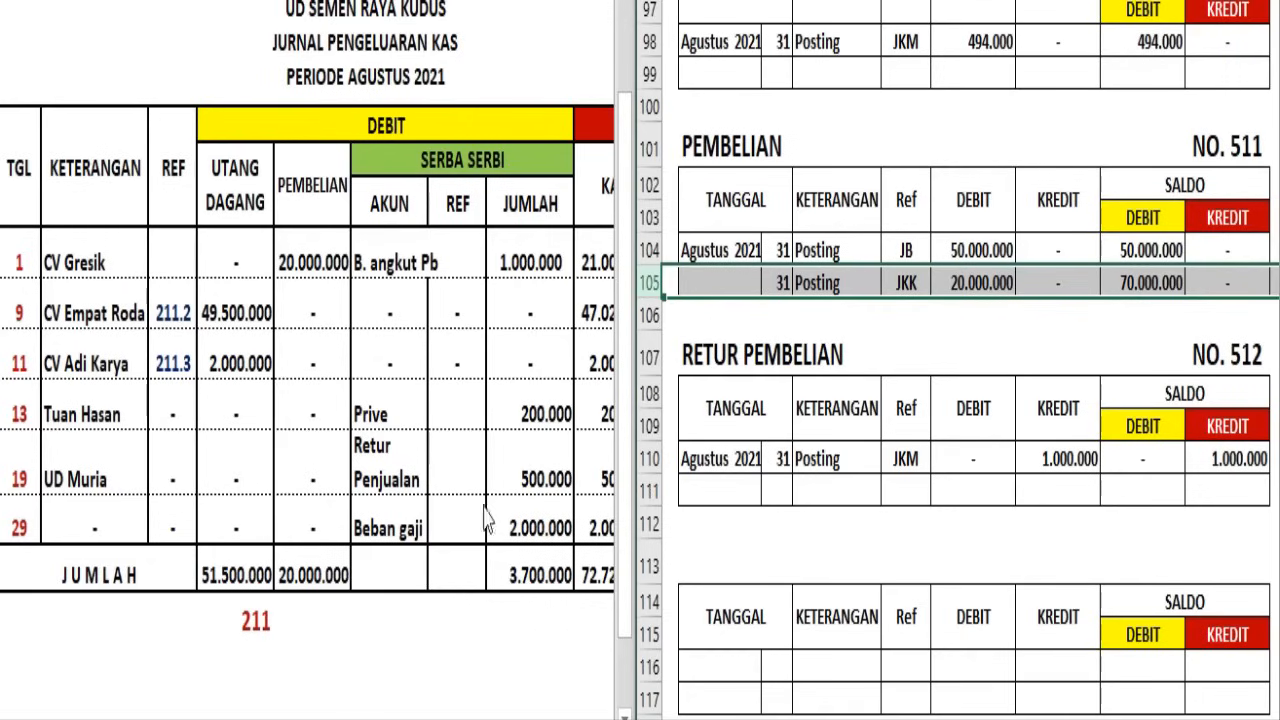
Write the account number 511 beneath the Jurnal Pengeluaran Kas's Pembelian total
click(323, 651)
click(322, 610)
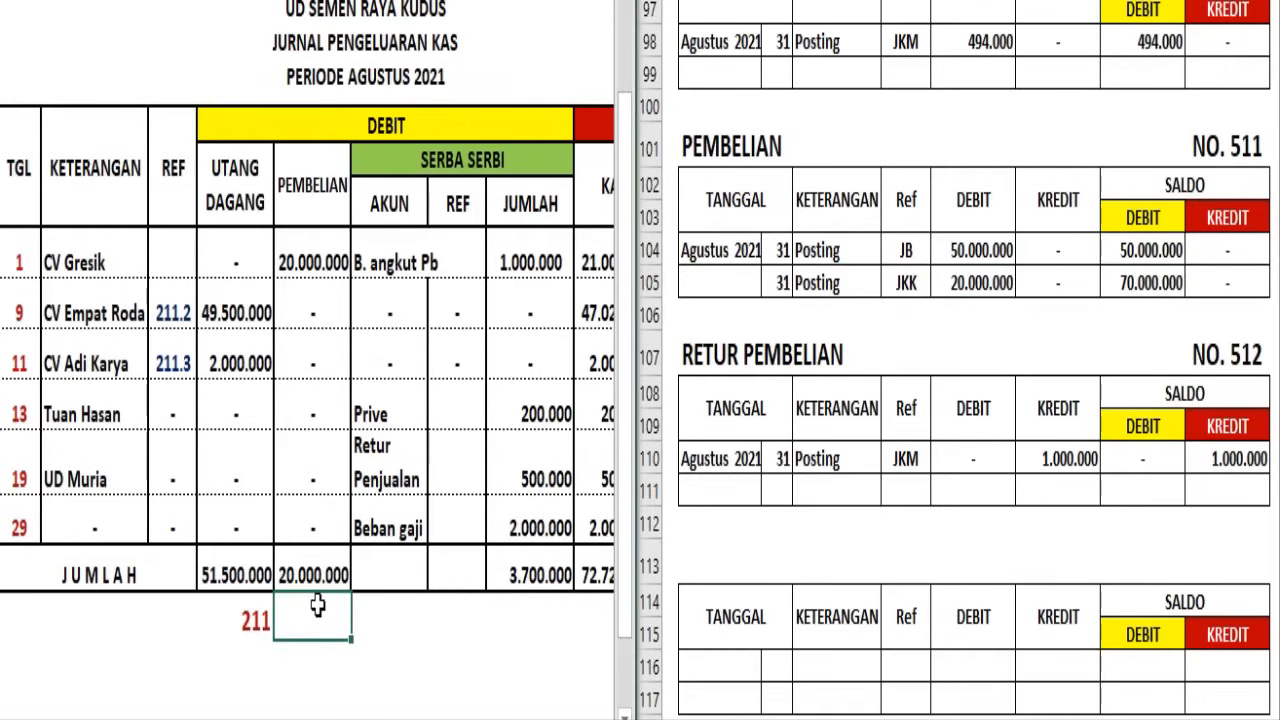
text(511)
click(389, 655)
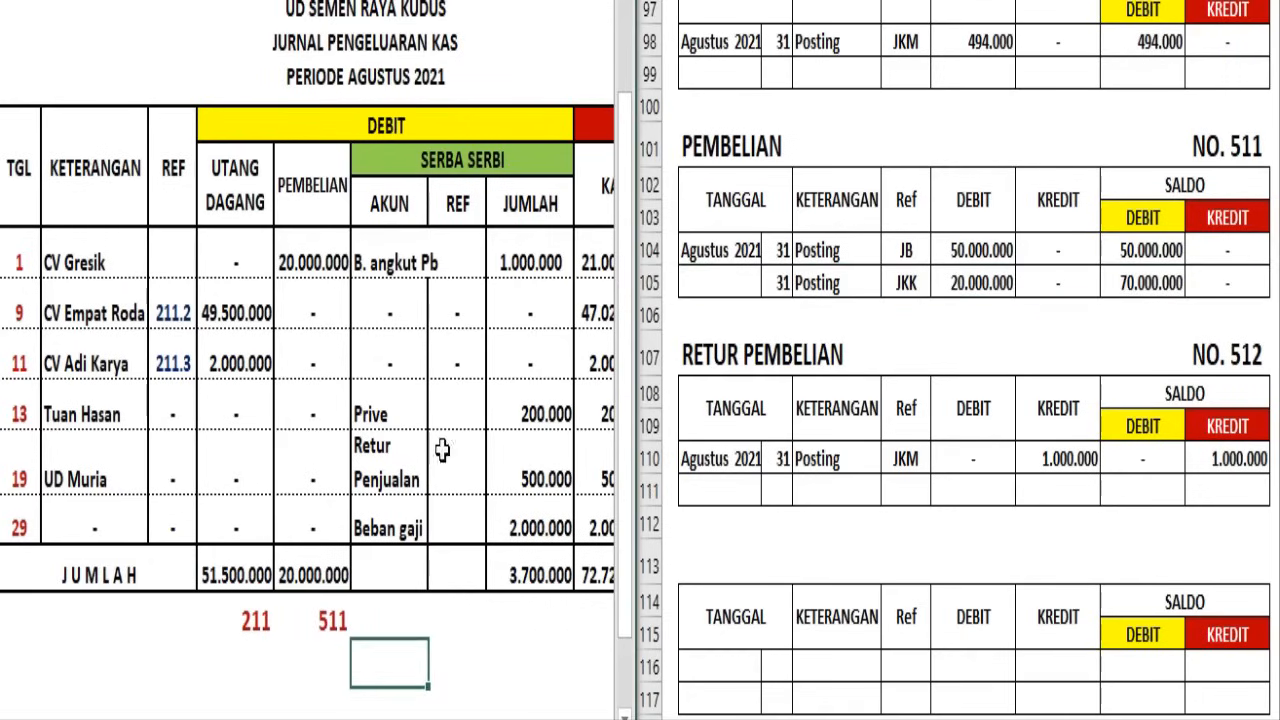
Head the blank ledger at row 119 BEBAN ANGKUT PEMBELIAN, NO. 611, and post the day 31 JKK debit and debit balance of 1.000.000
click(416, 254)
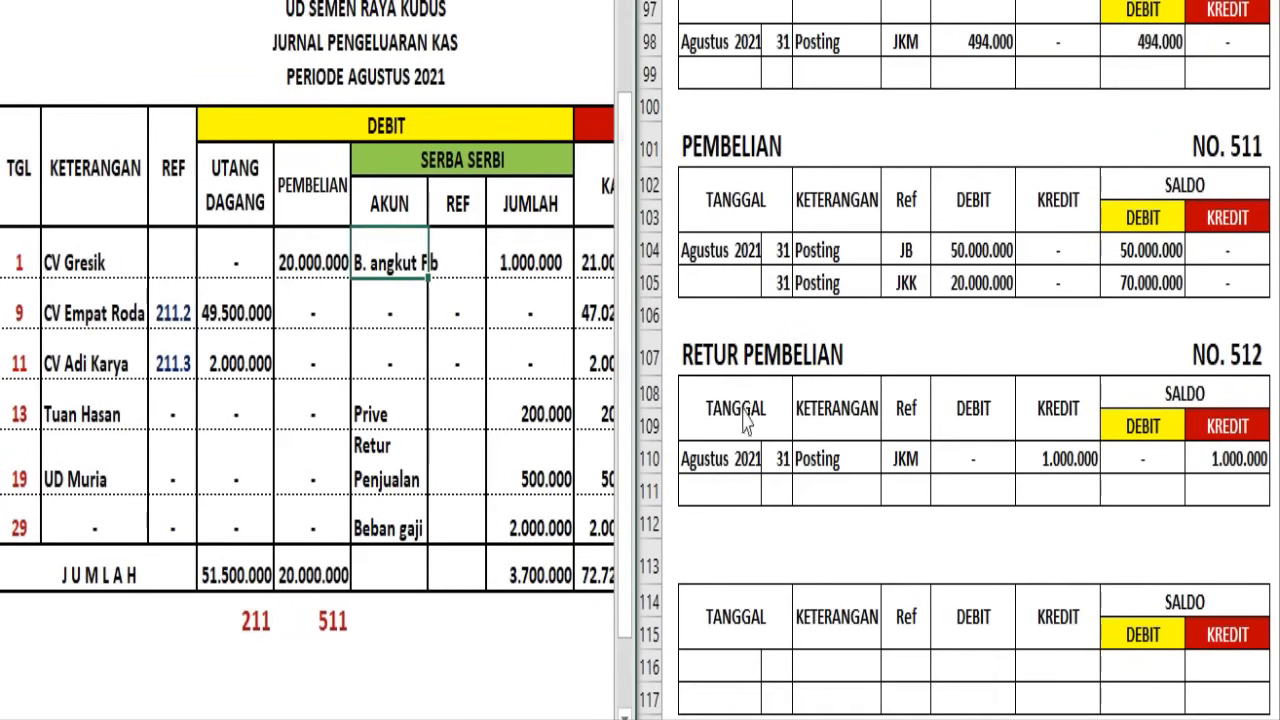
click(853, 398)
scroll(850, 393, down, 5)
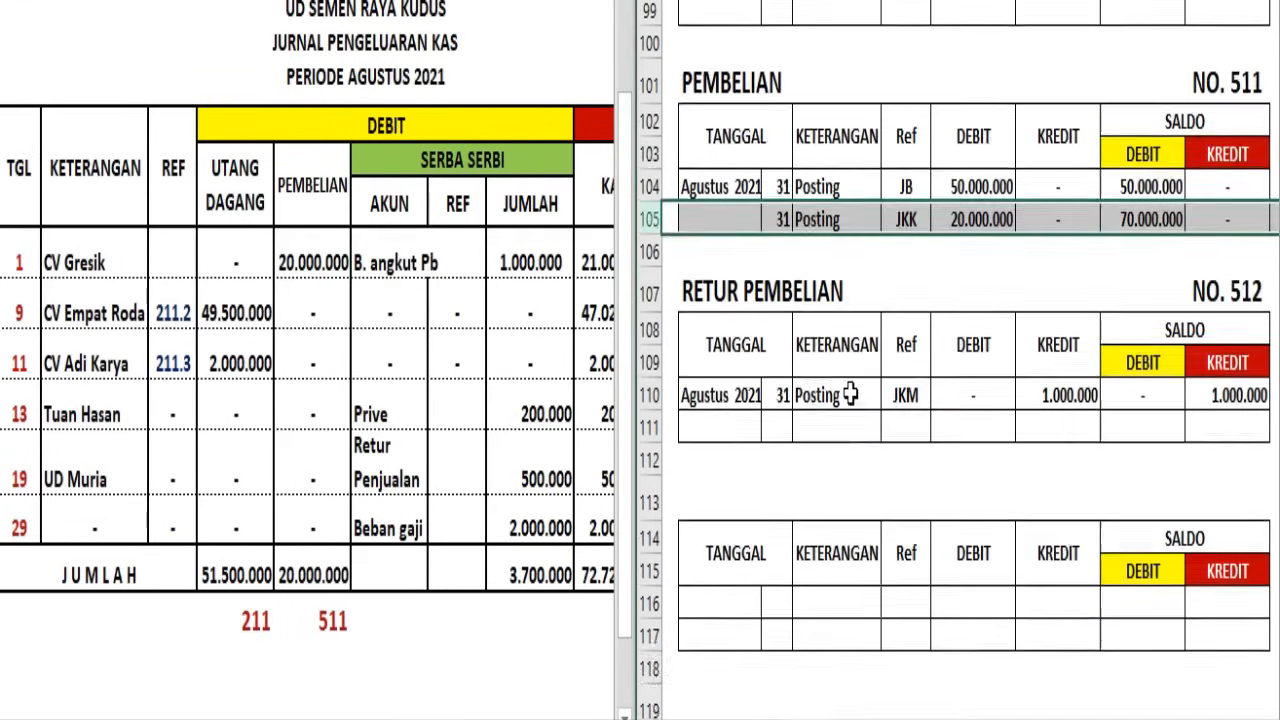
scroll(850, 393, up, 4)
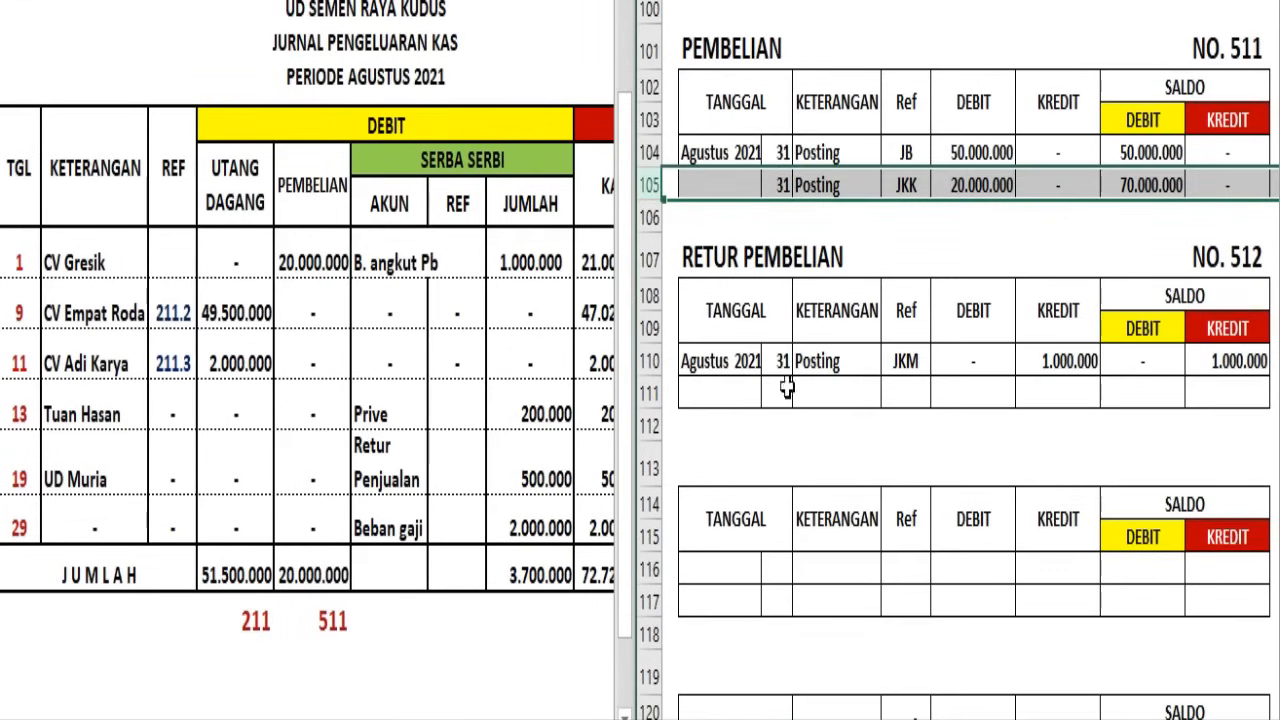
scroll(792, 316, down, 5)
scroll(792, 316, up, 5)
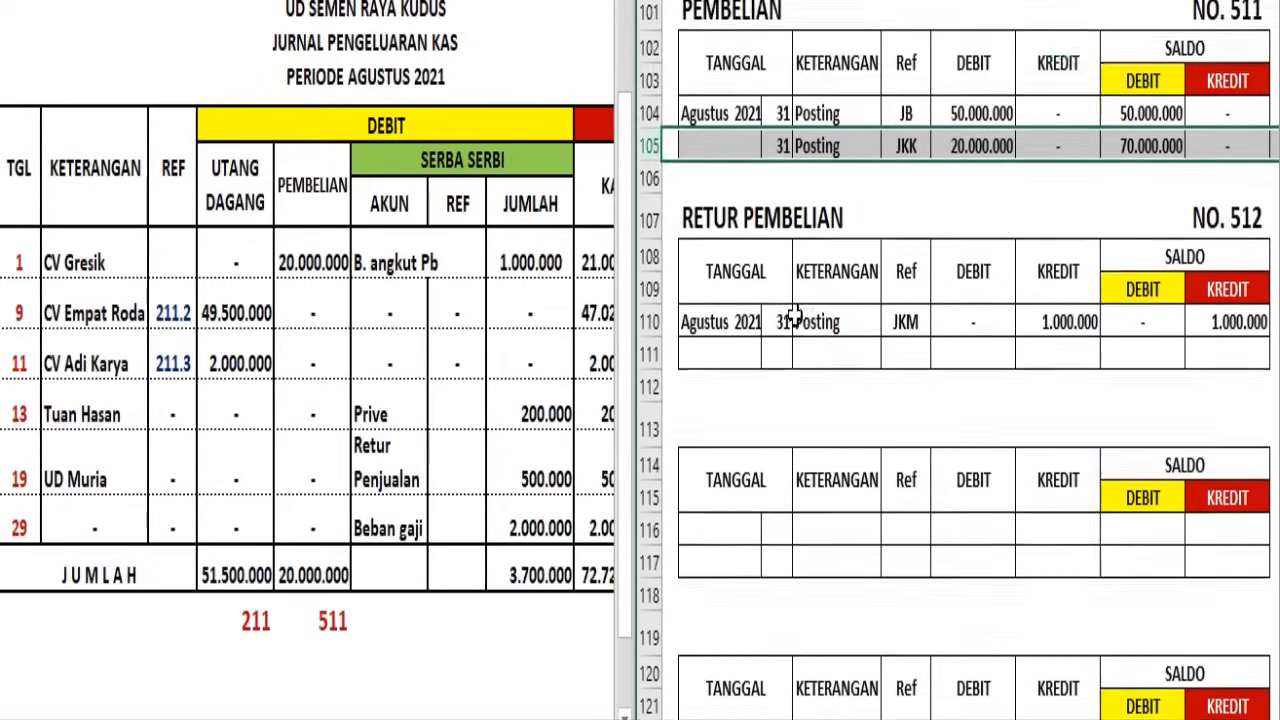
scroll(792, 316, down, 1)
click(705, 360)
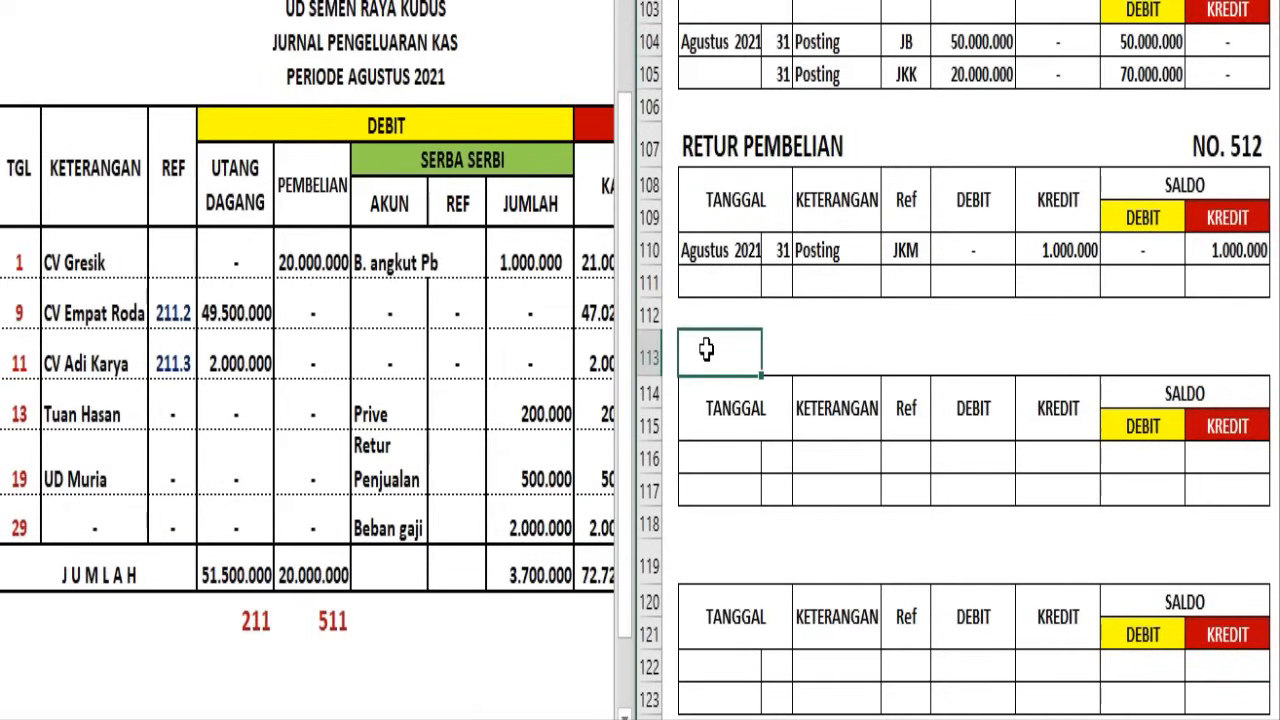
click(710, 563)
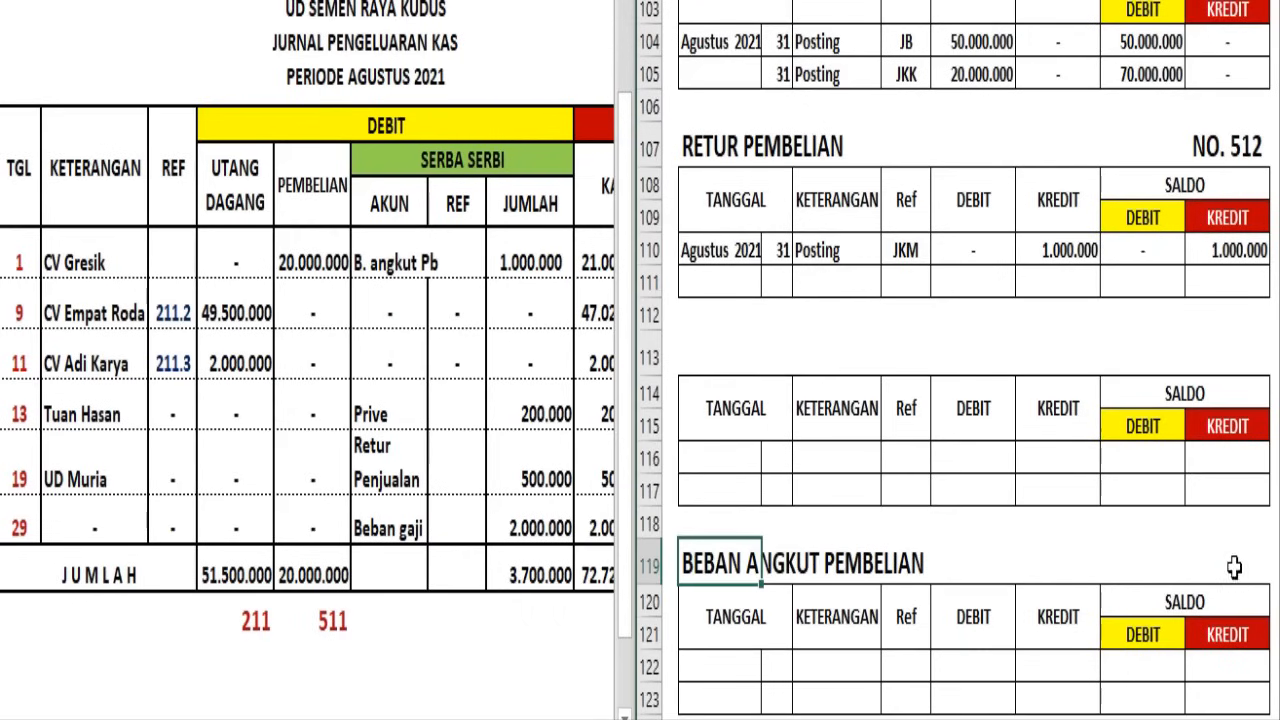
click(1234, 567)
text(NO. 611)
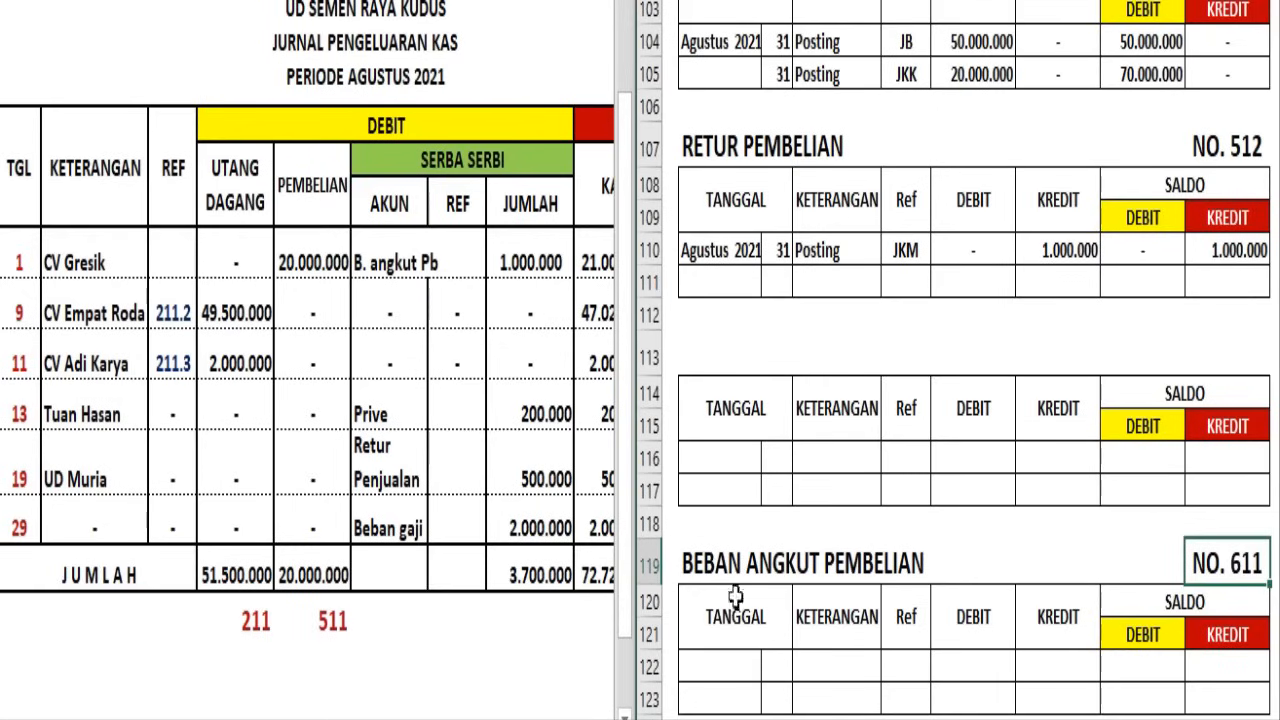
click(651, 666)
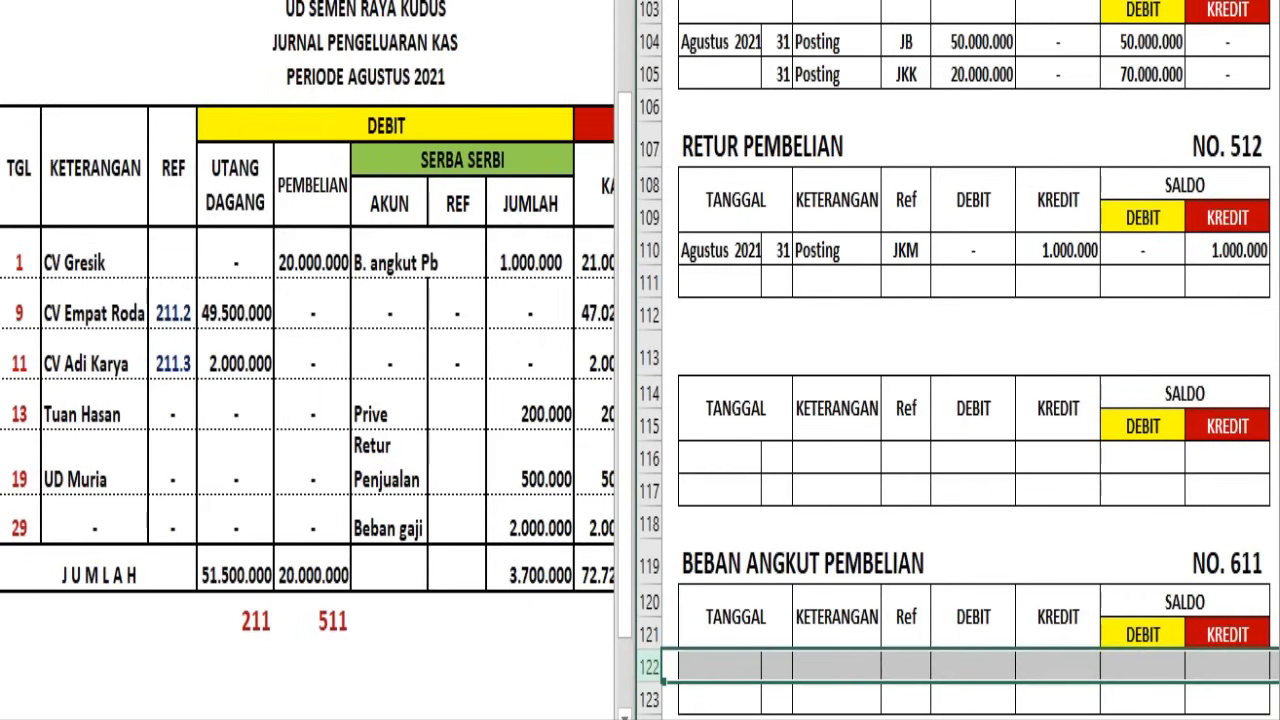
text(Agustus 2021	31	Posting	JKK	1.000.000	-	1.000.000	-)
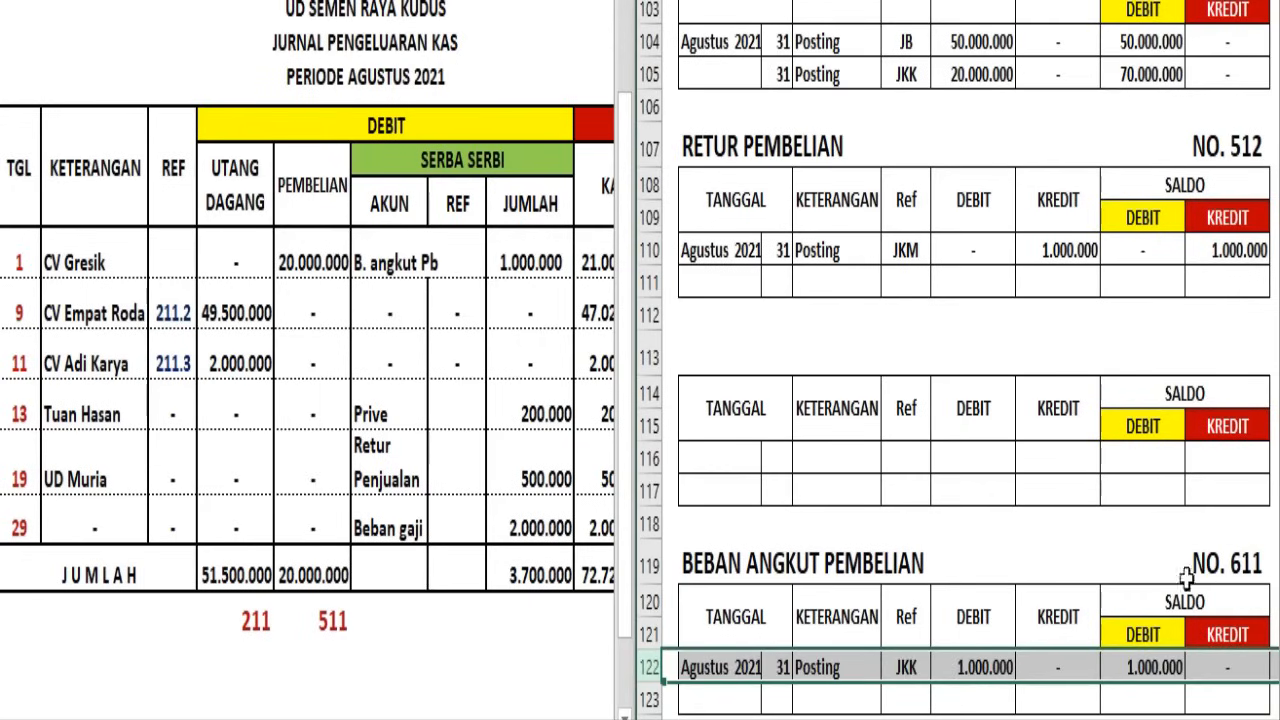
Enter 611 in dark red as the Serba Serbi reference for B. angkut Pb in the Jurnal Pengeluaran Kas
click(465, 258)
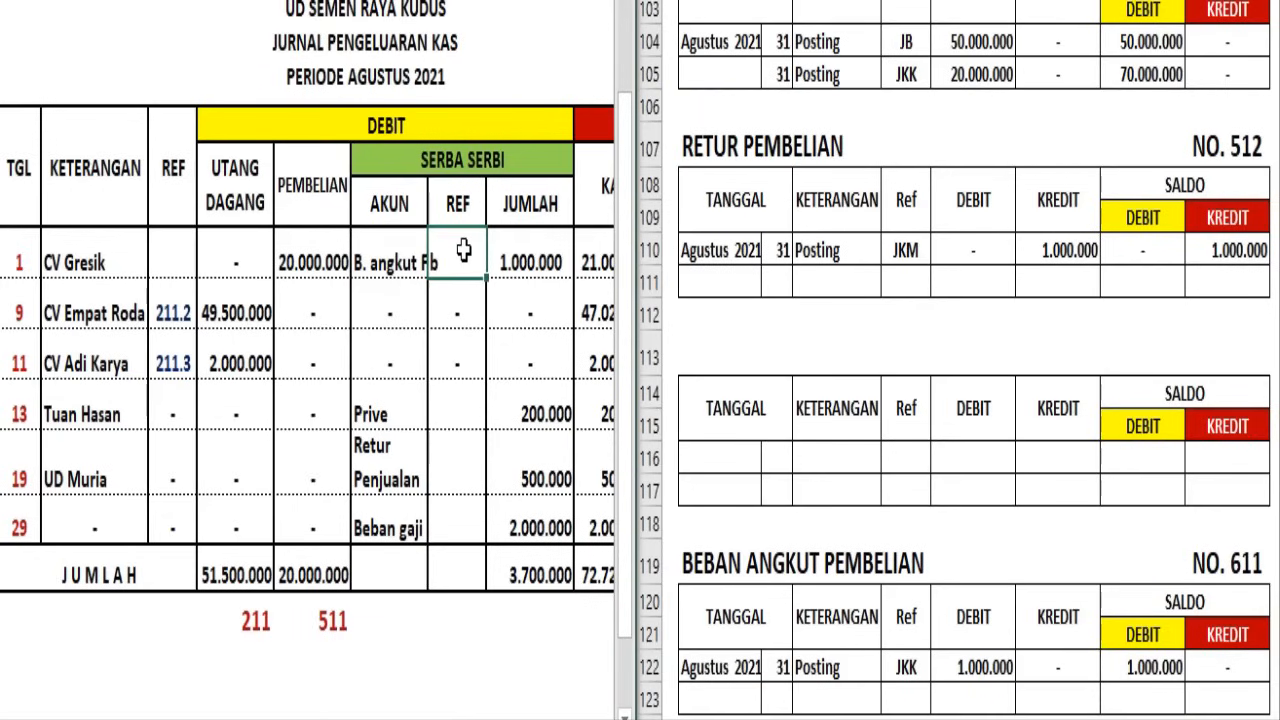
text(611)
key(Return)
click(465, 264)
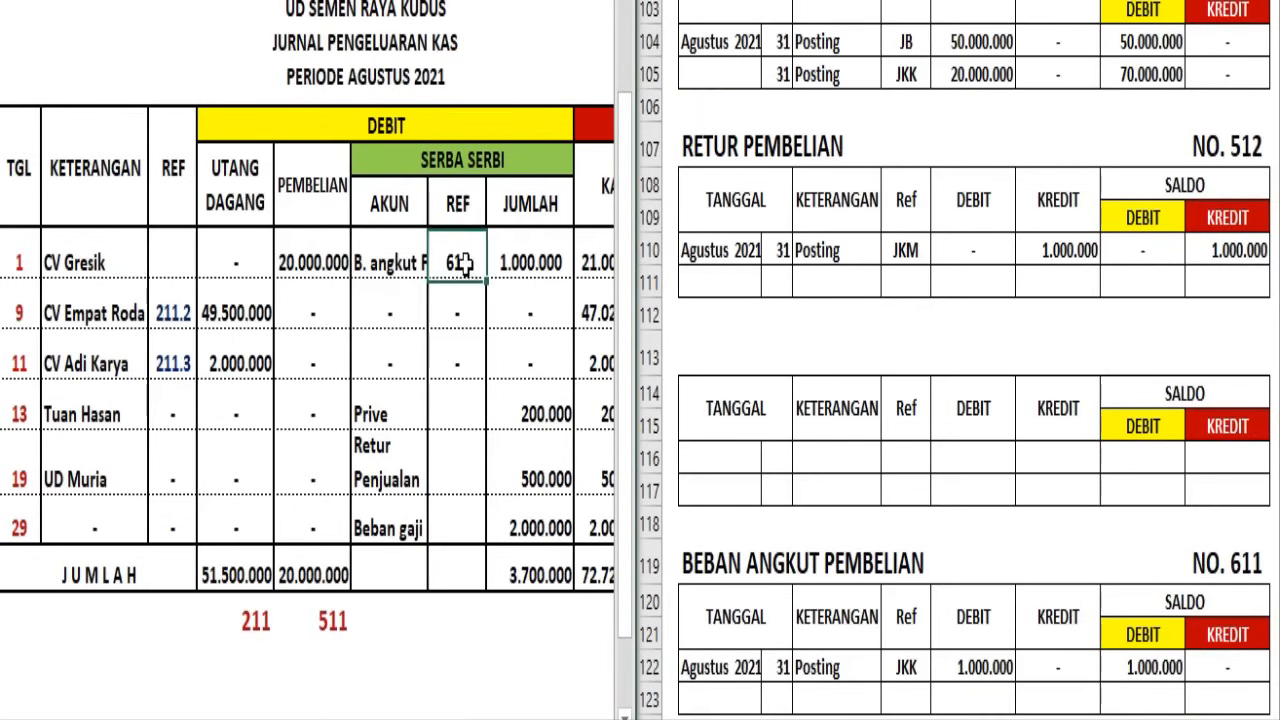
click(154, 2)
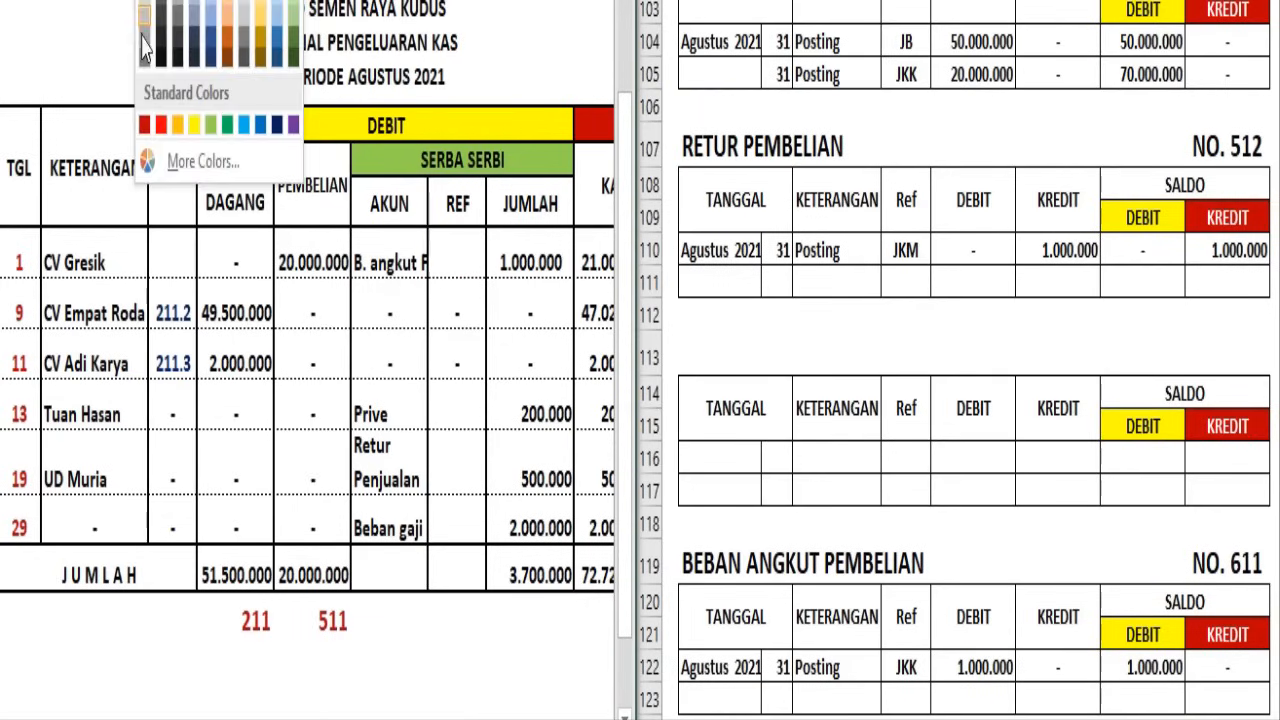
click(143, 123)
Post the day 31 JKK entry in the Prive ledger with a debit and debit balance of 200.000
click(464, 412)
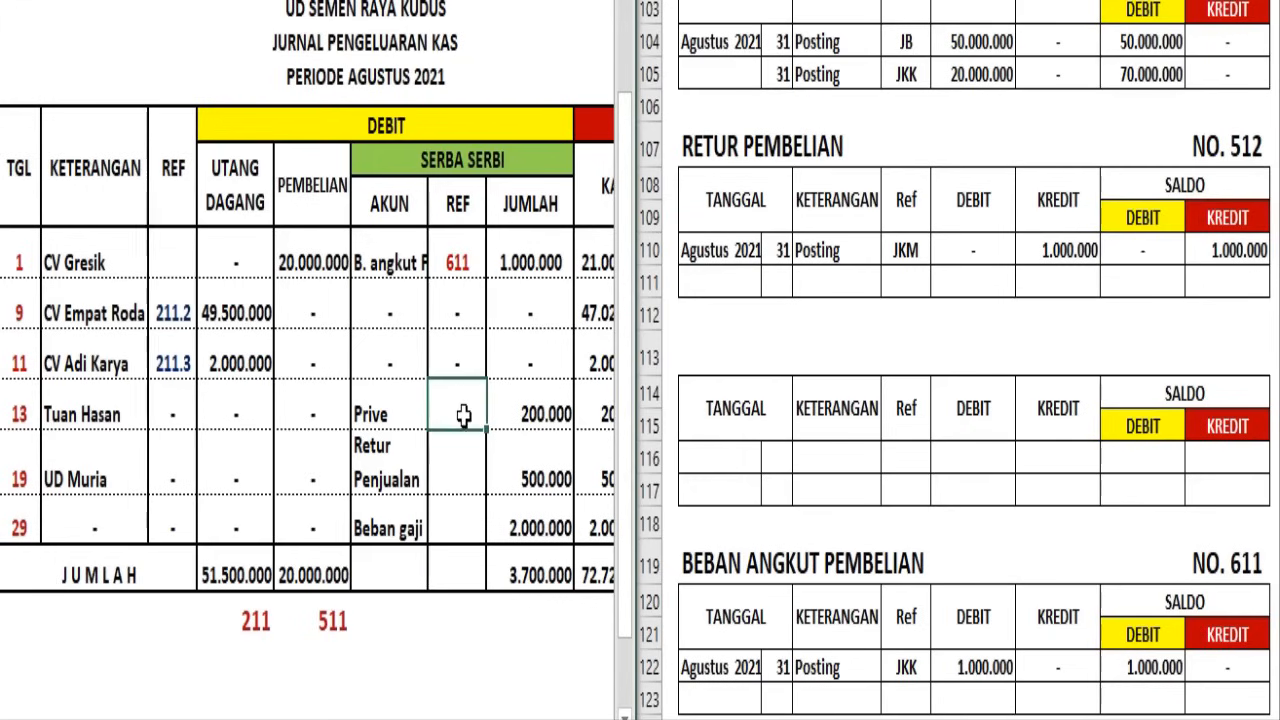
scroll(975, 348, up, 2)
click(972, 328)
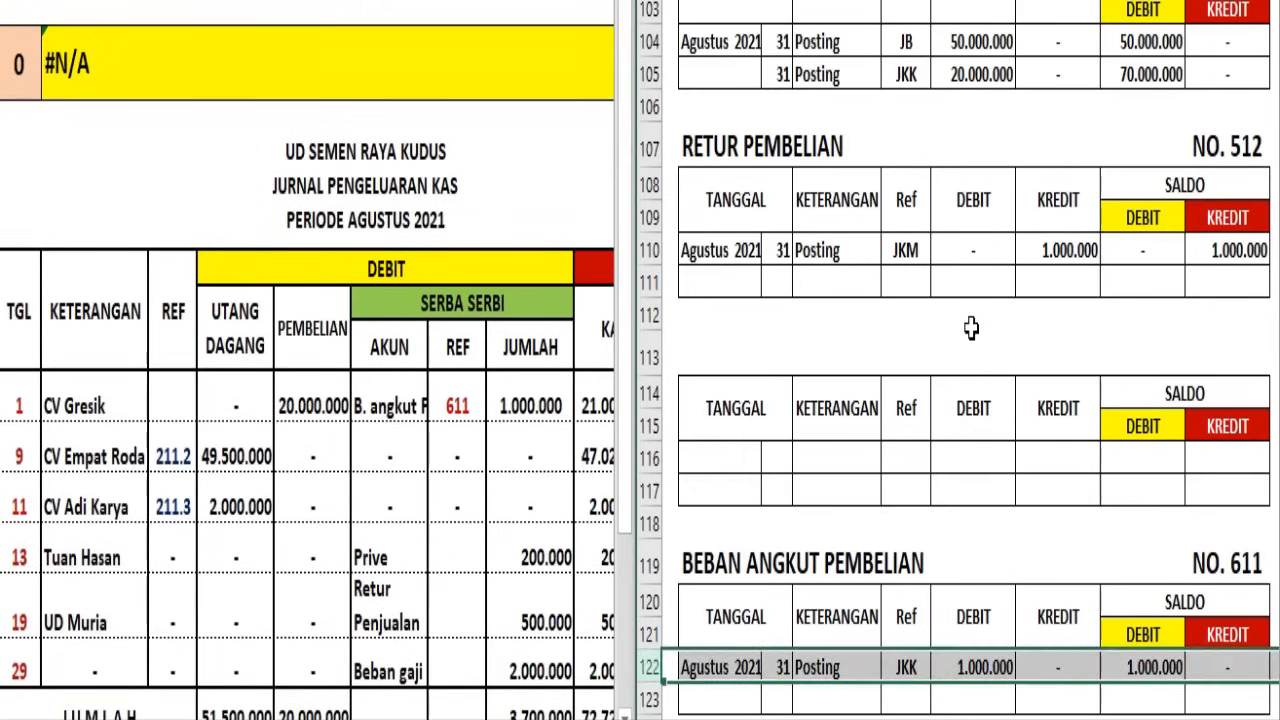
scroll(968, 289, up, 4)
scroll(968, 289, up, 6)
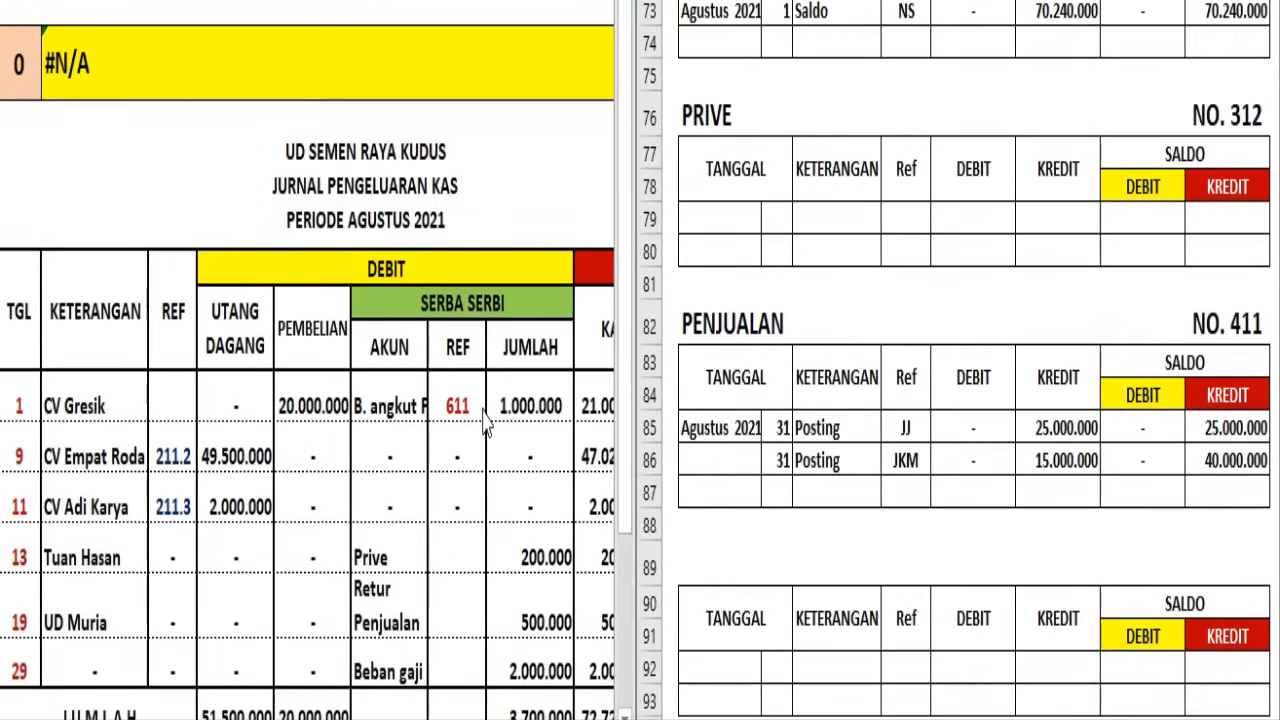
scroll(488, 403, down, 1)
scroll(488, 403, down, 1)
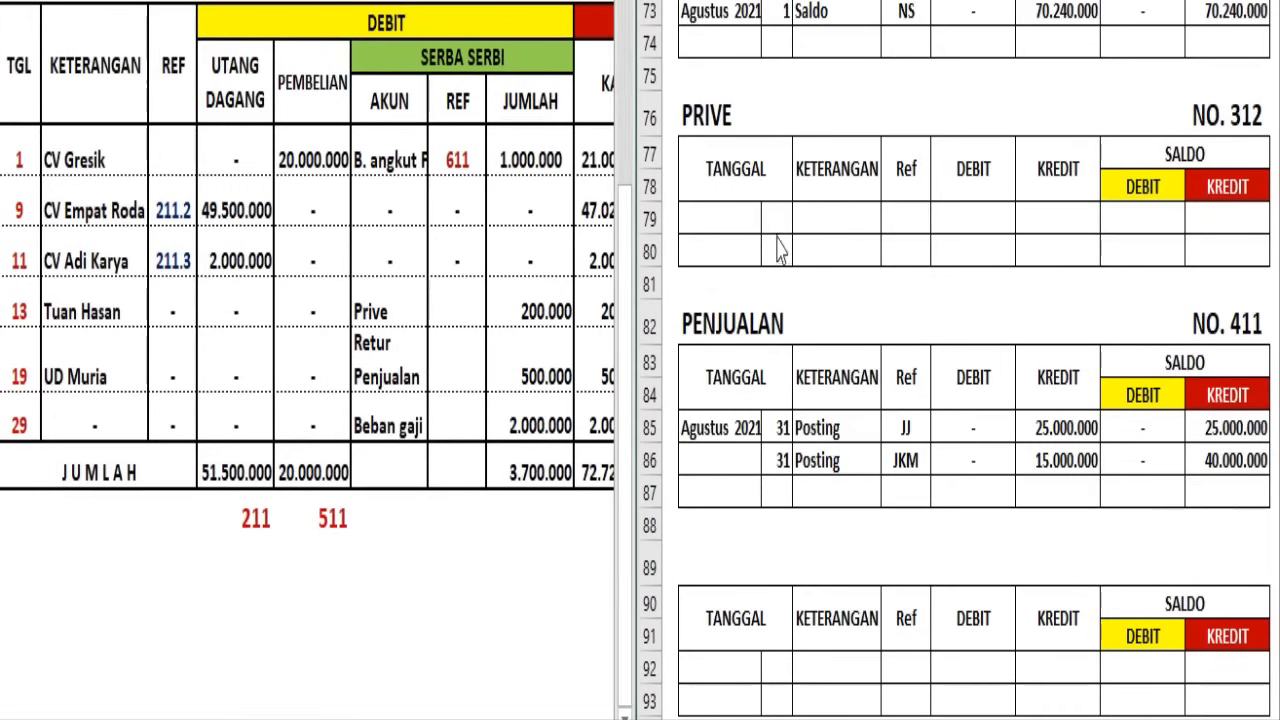
click(652, 218)
click(818, 0)
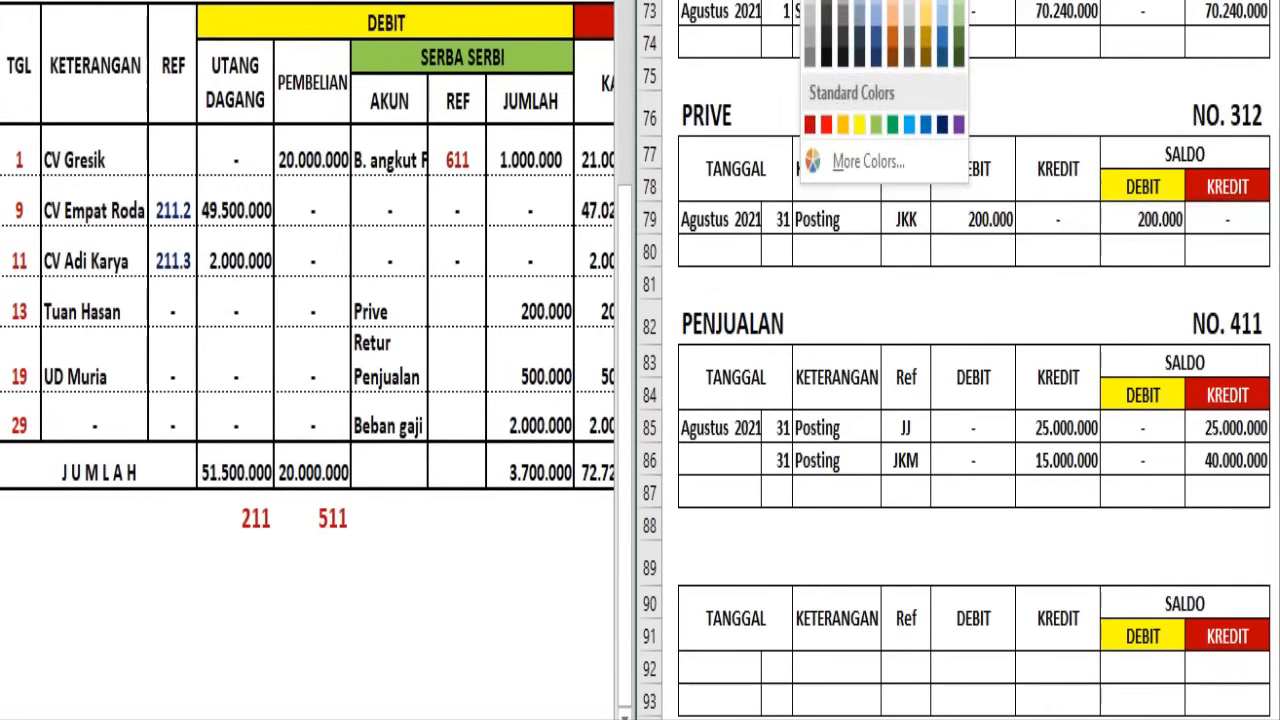
click(828, 1)
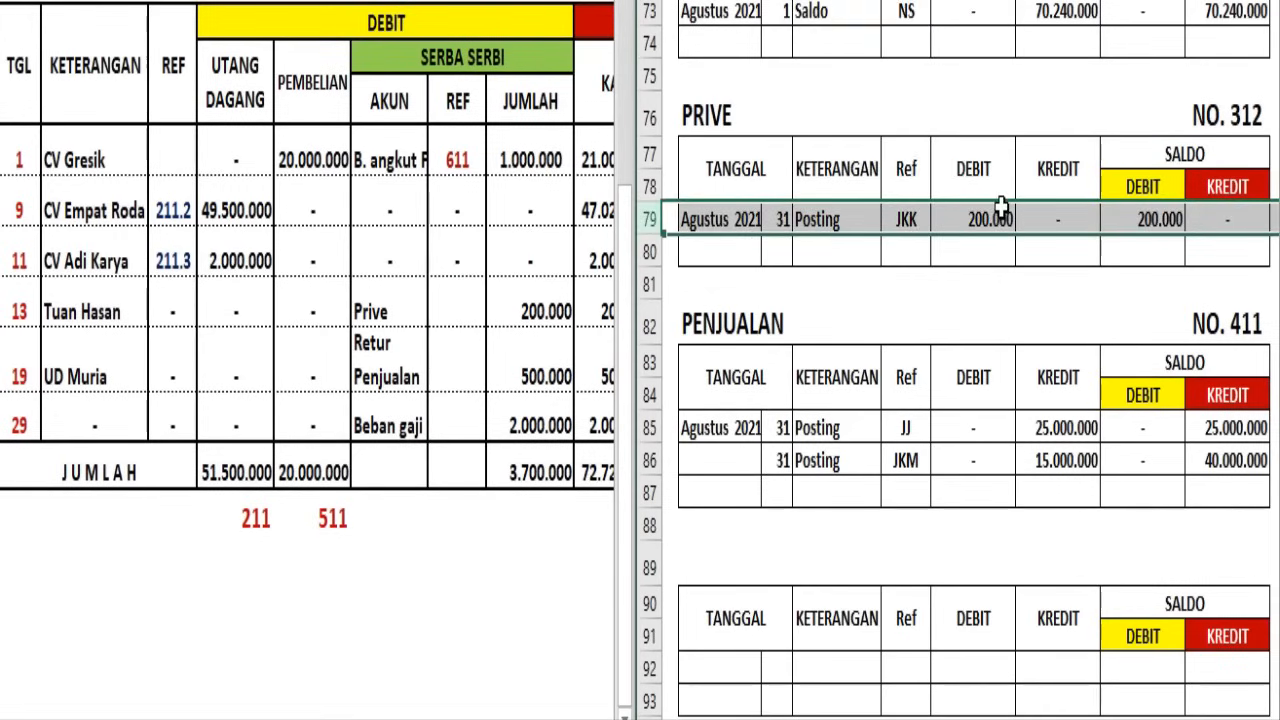
Enter 312 as the Serba Serbi reference for Prive in the Jurnal Pengeluaran Kas
click(480, 300)
scroll(486, 280, up, 2)
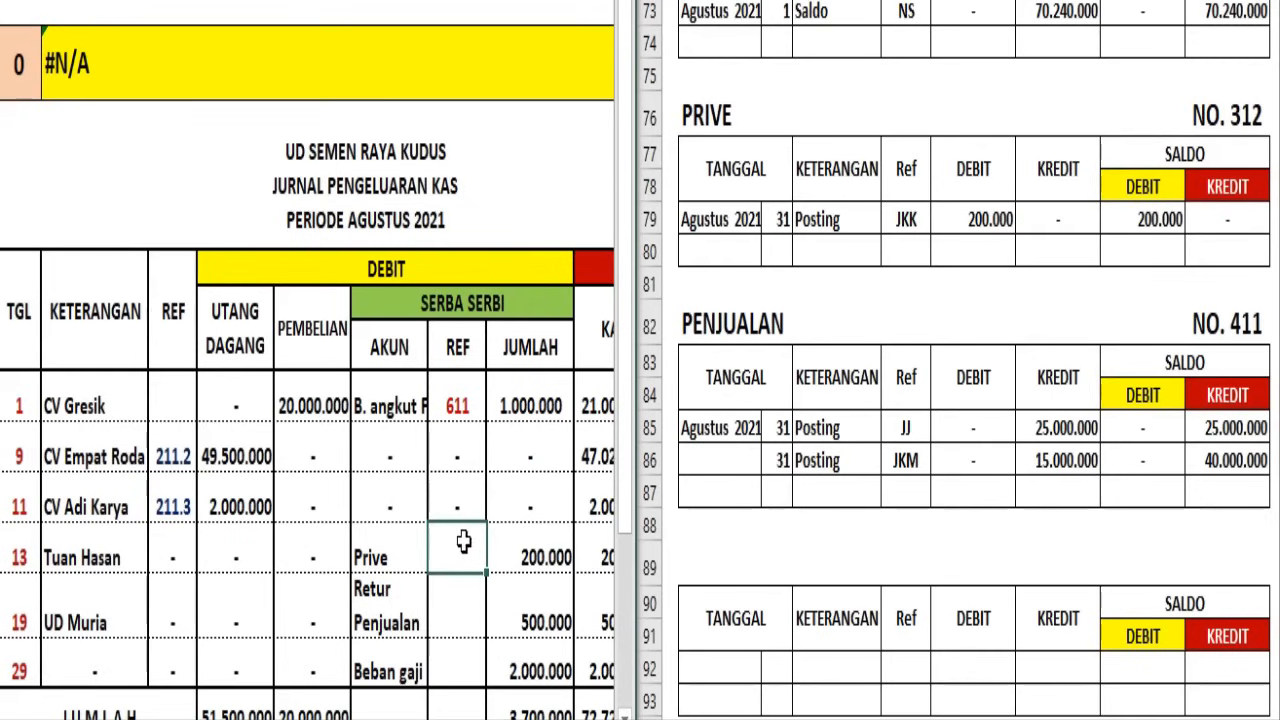
text(12)
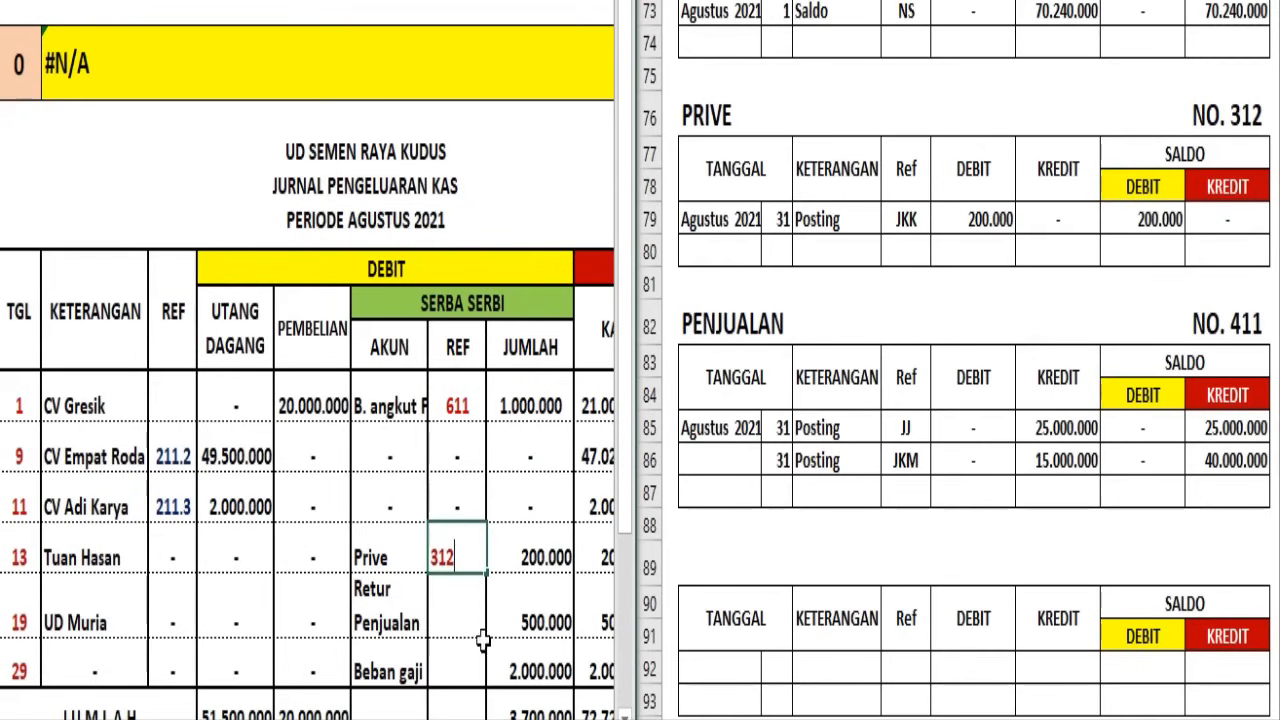
click(457, 634)
click(472, 610)
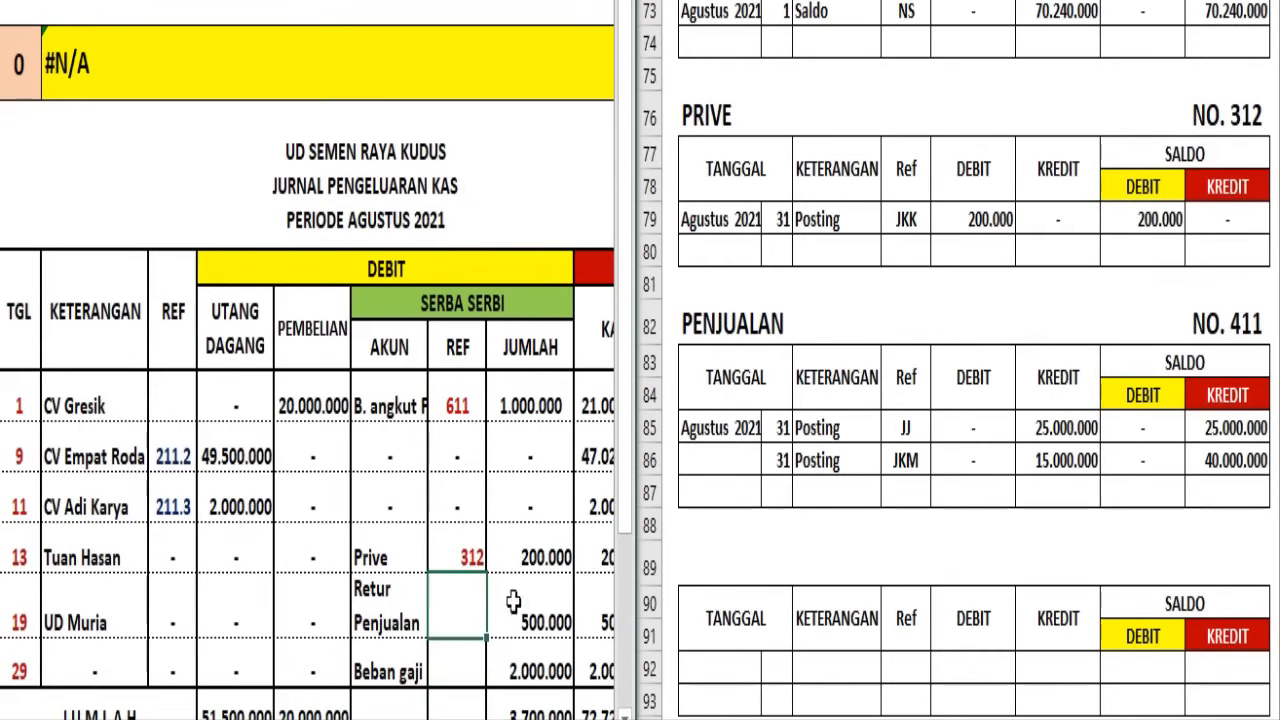
Head the blank ledger at row 89 RETUR PENJUALAN, NO. 412, and post the day 31 JKK debit and debit balance of 500.000
click(835, 405)
scroll(825, 380, down, 2)
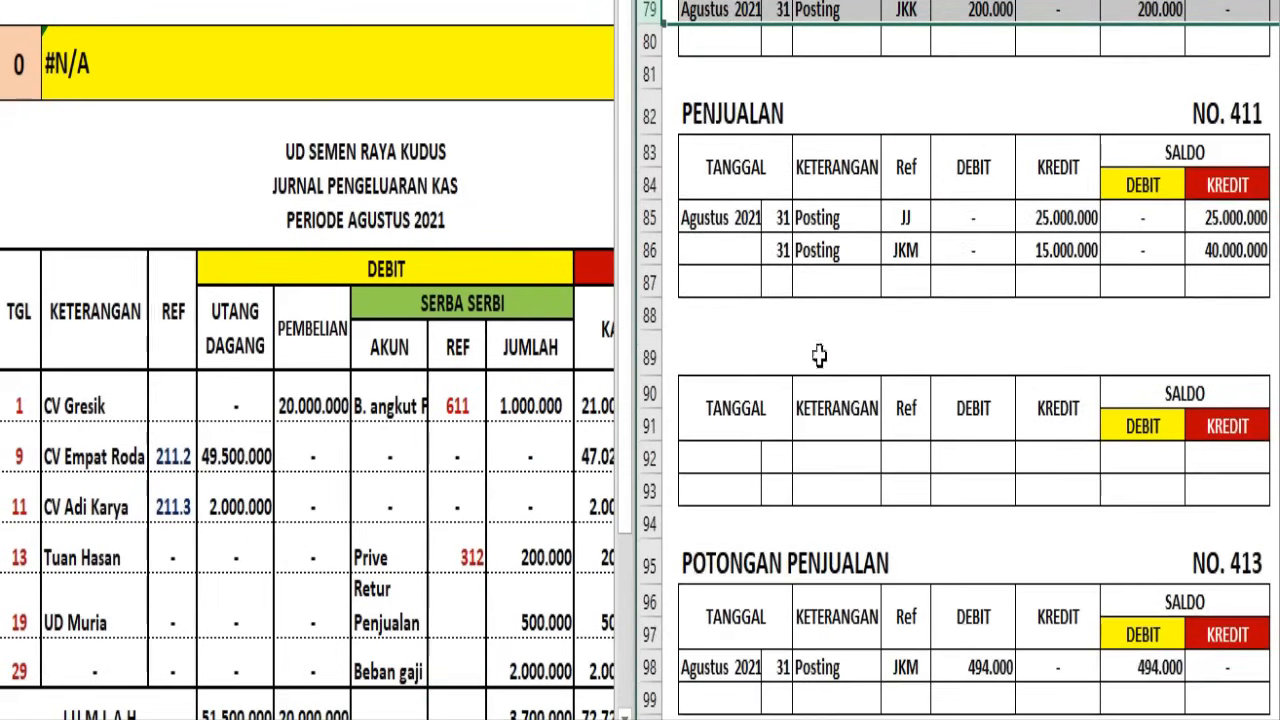
click(650, 358)
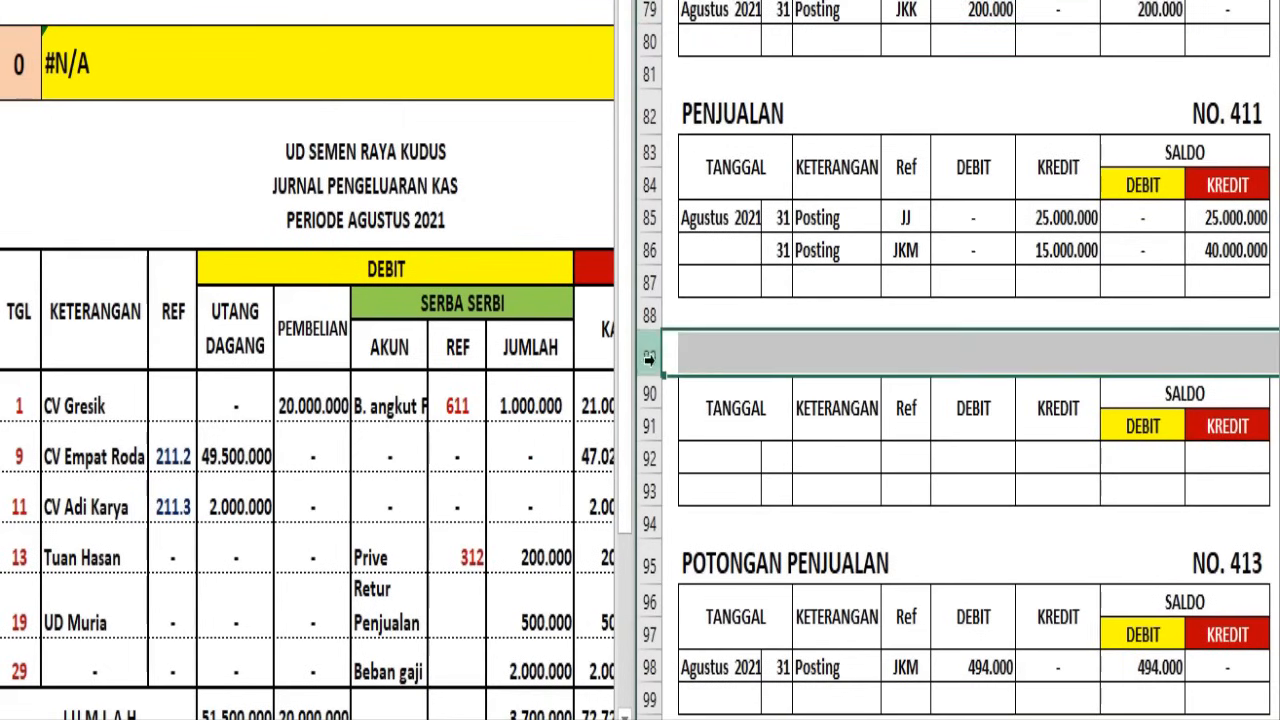
text(RETUR PENJUALAN	NO. 412)
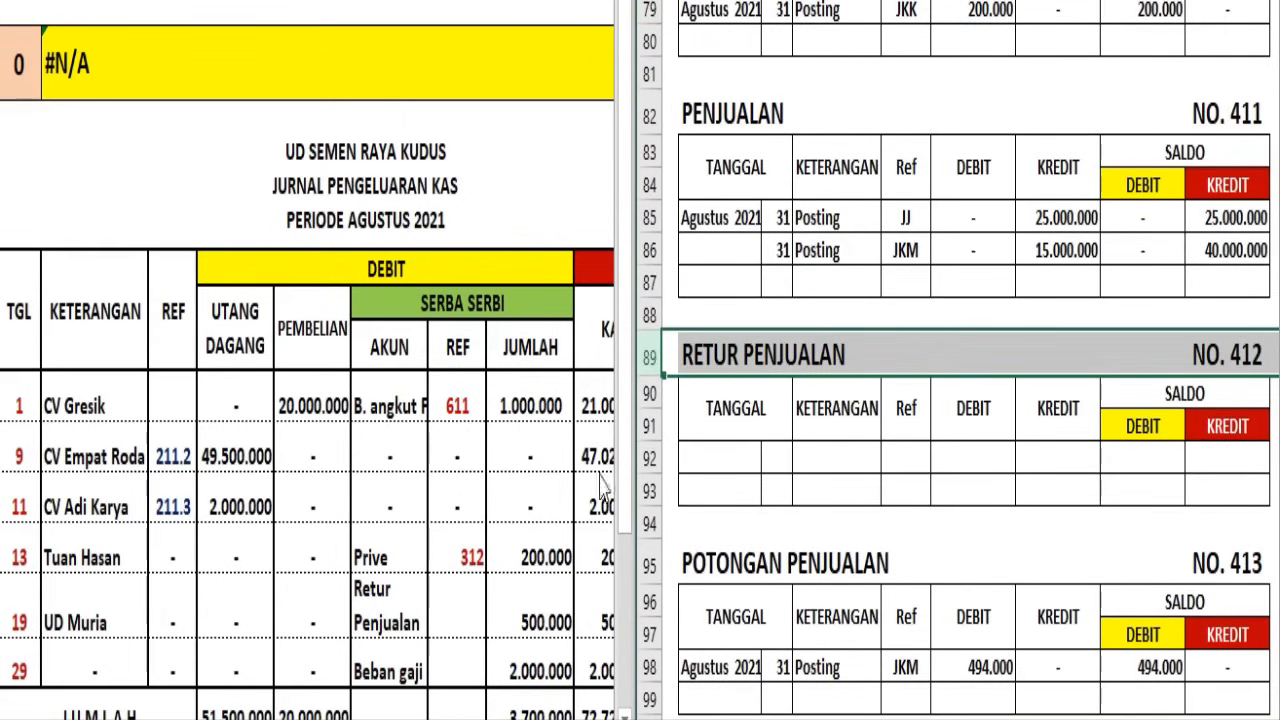
click(648, 458)
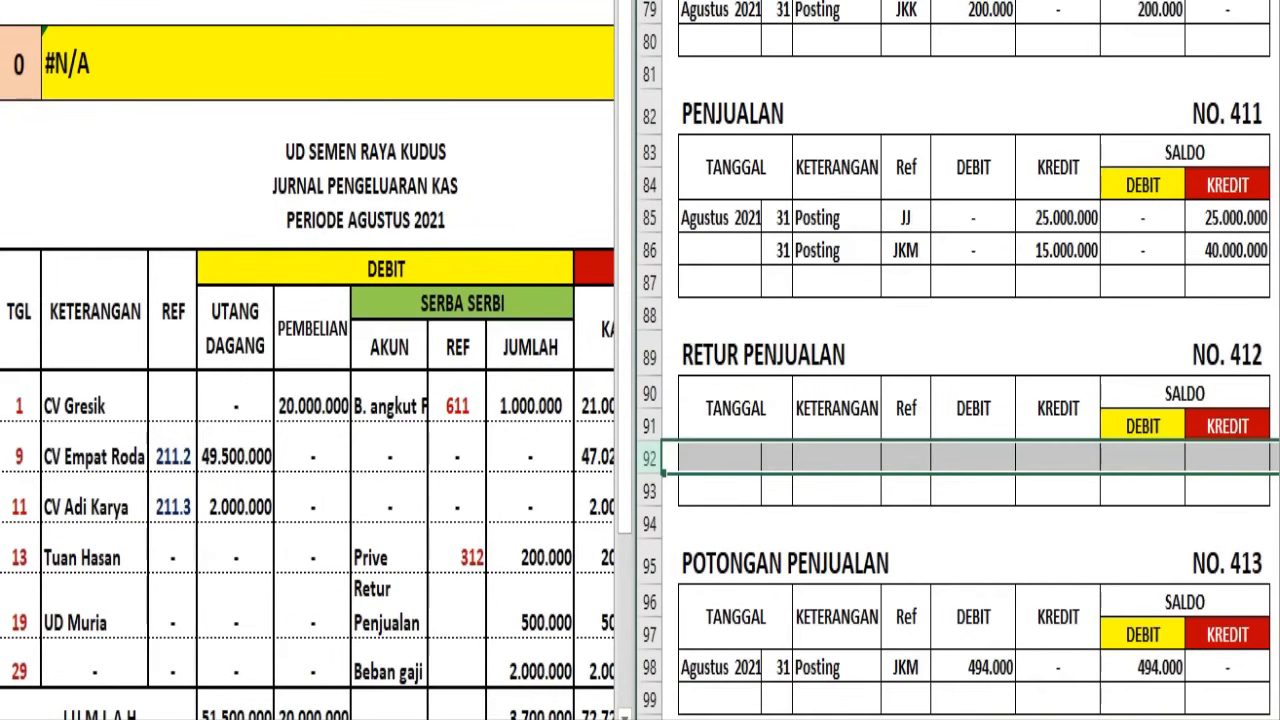
text(Agustus 2021	31	Posting	JKK	500.000	-	500.000	-)
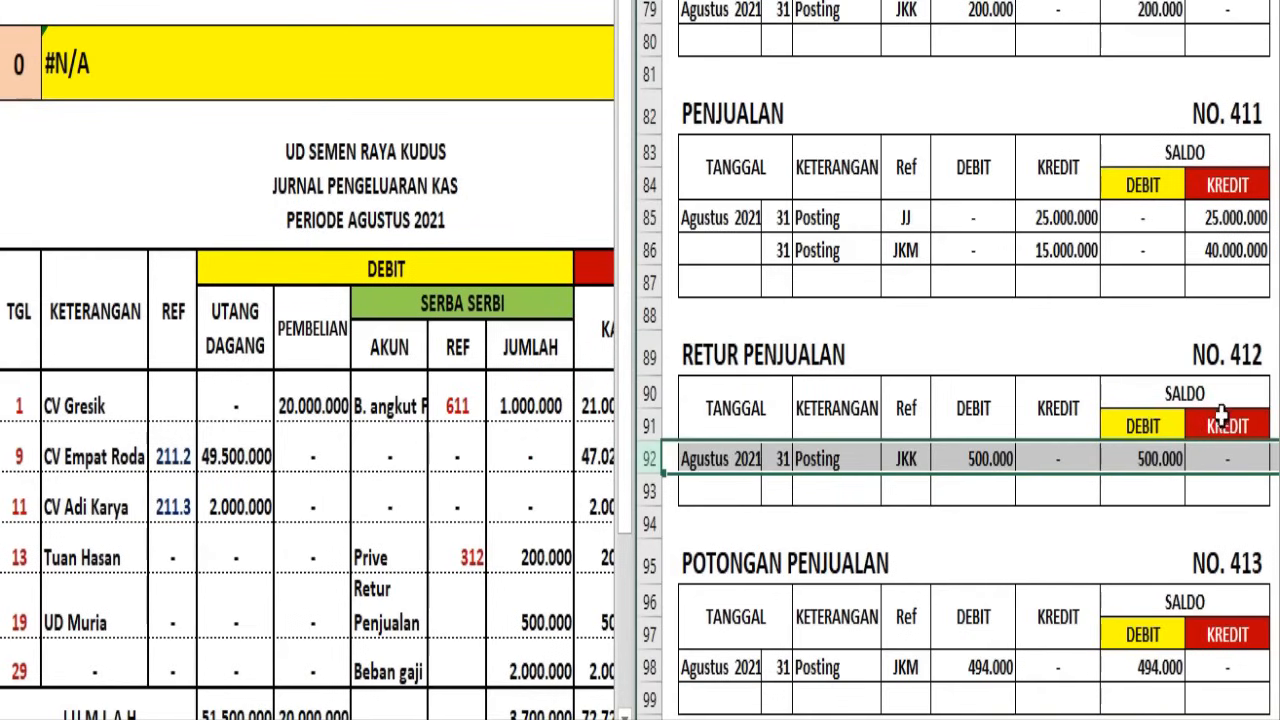
Enter 412 in dark red as the Serba Serbi reference for Retur Penjualan in the Jurnal Pengeluaran Kas
click(464, 604)
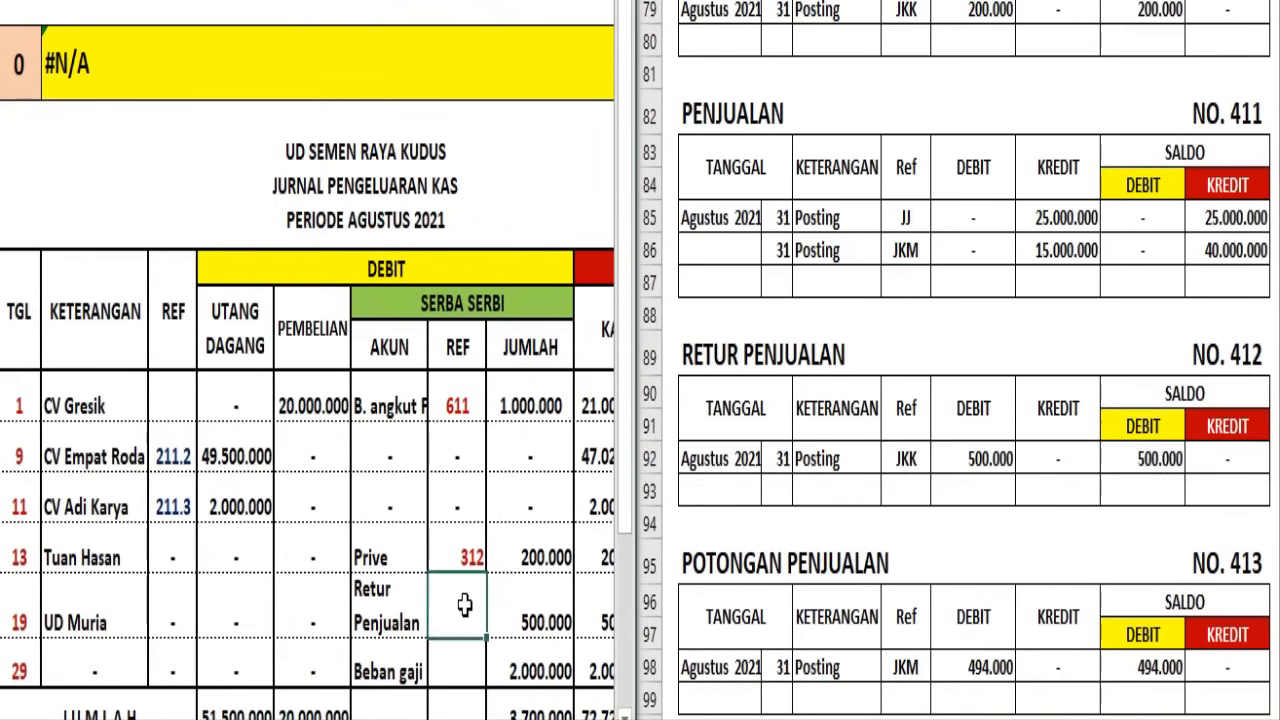
text(412)
click(460, 673)
click(466, 624)
click(165, 1)
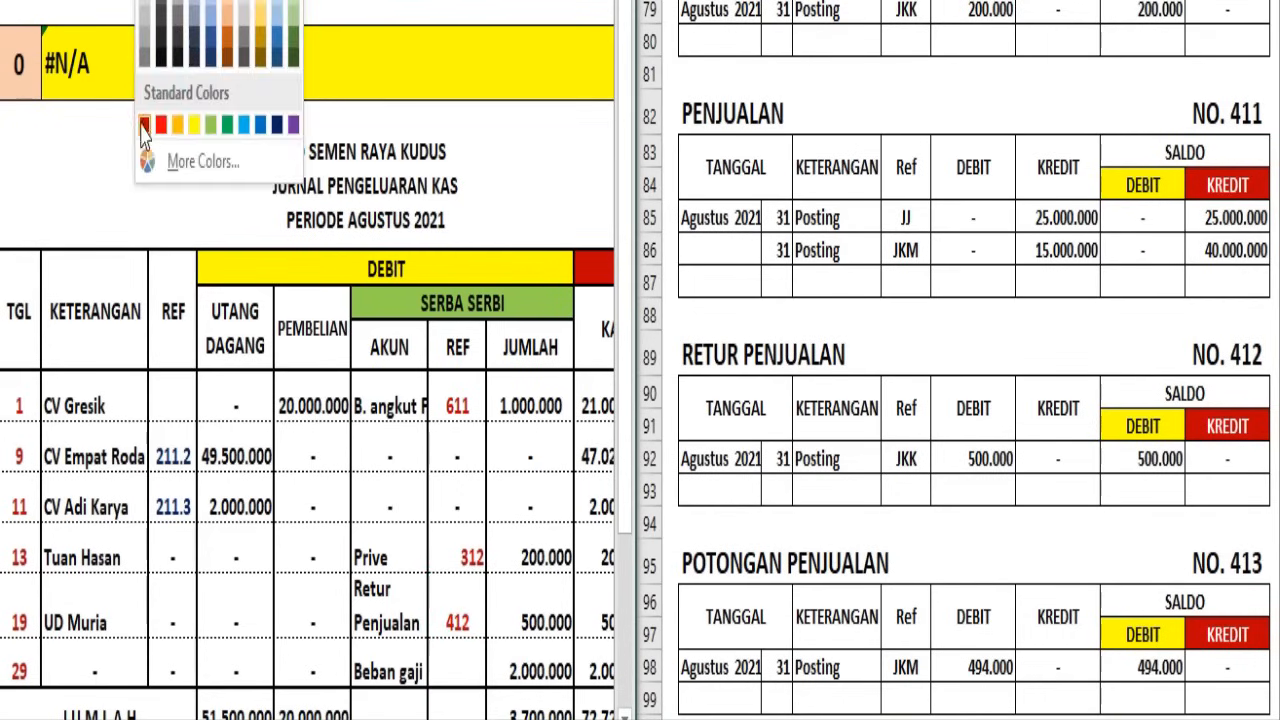
click(144, 126)
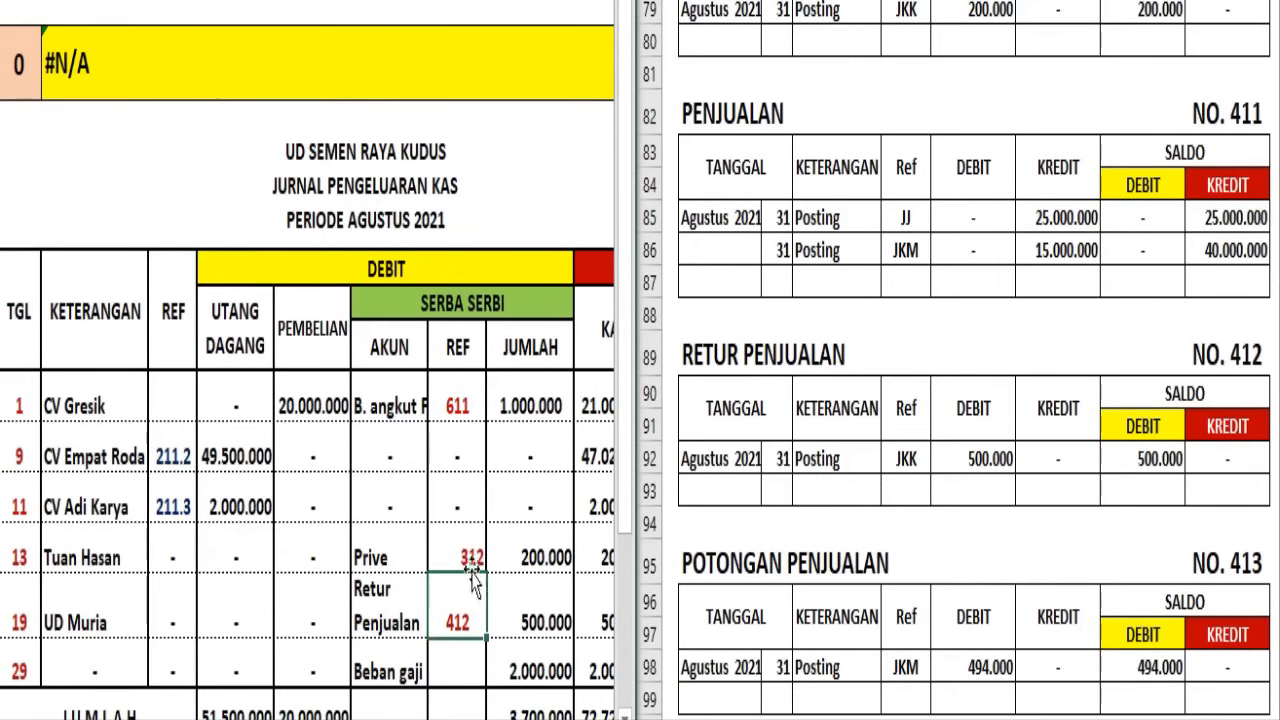
Center the Prive account's reference number within its Serba Serbi REF cell
click(458, 679)
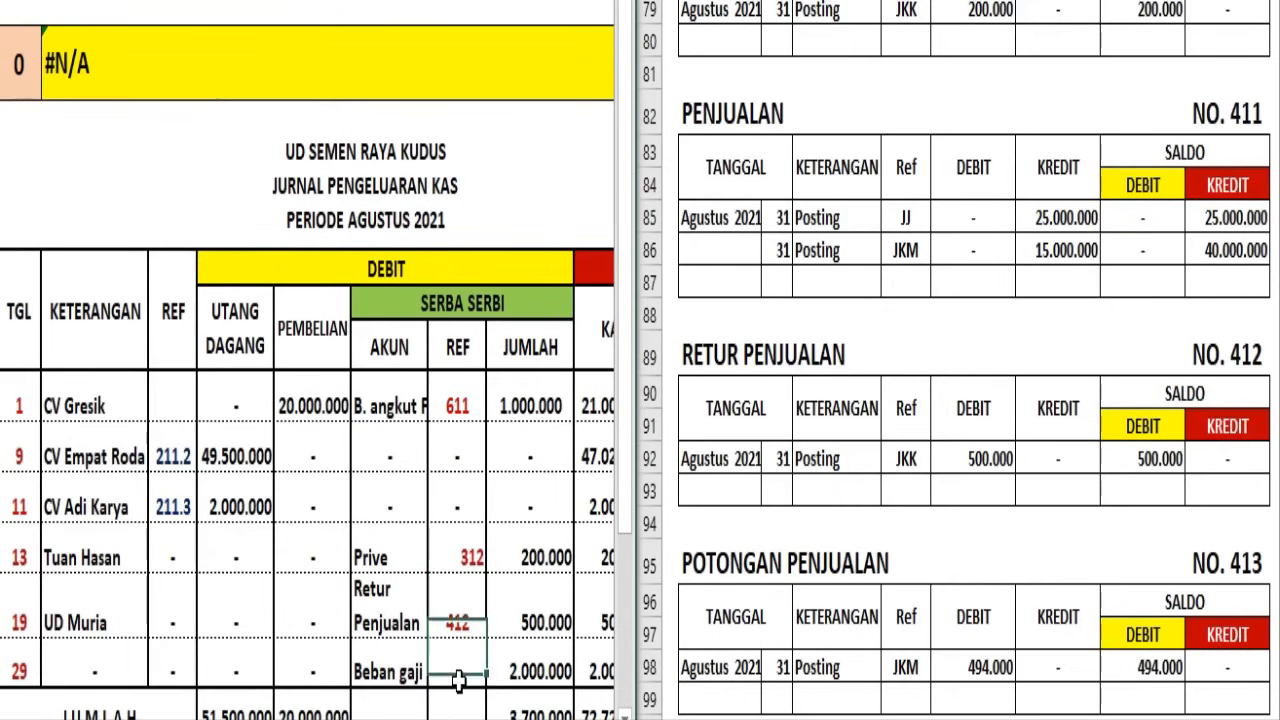
click(460, 544)
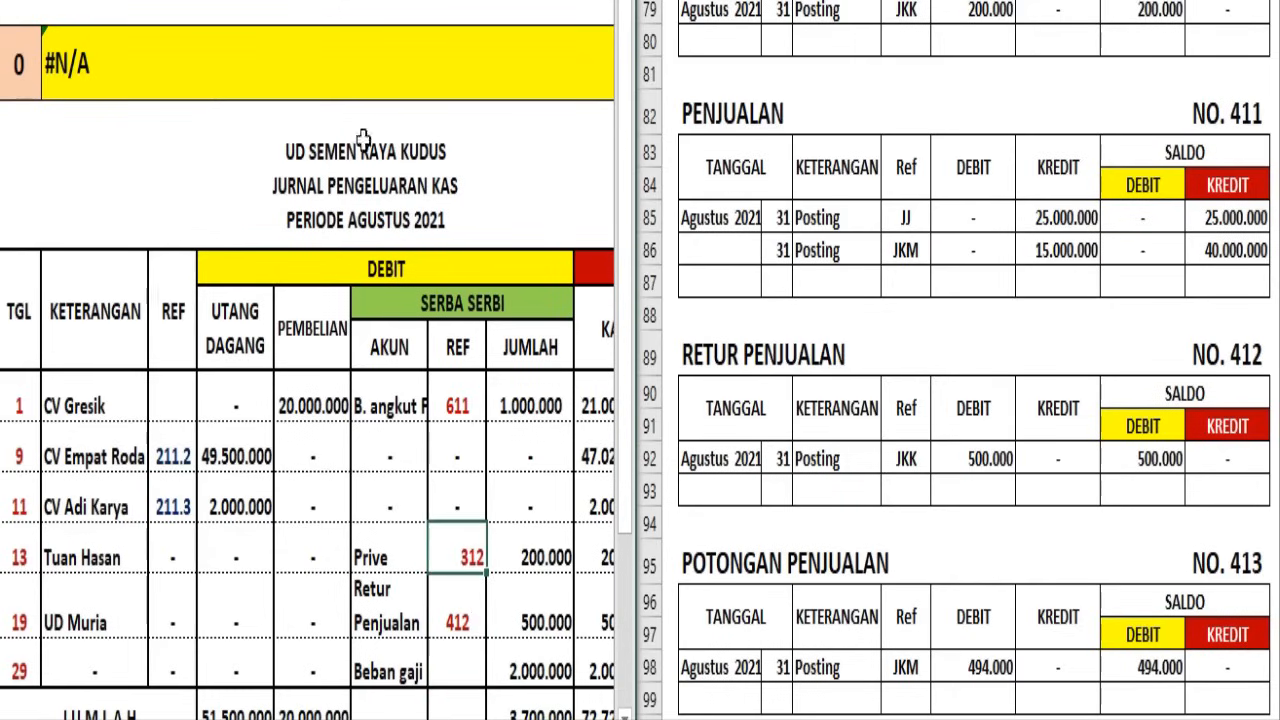
click(205, 2)
click(508, 594)
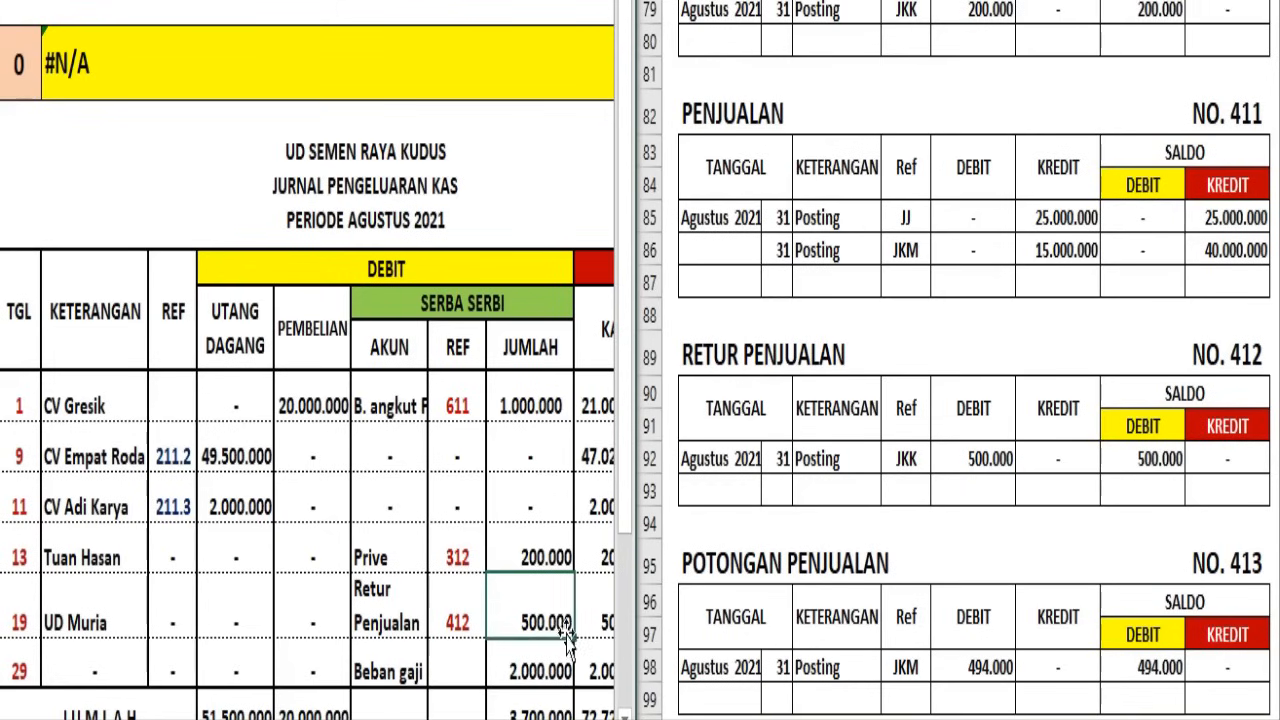
Head the blank ledger at row 125 BEBAN GAJI, NO. 612, and post the day 31 JKK debit and debit balance of 2.000.000
click(920, 531)
scroll(920, 531, down, 5)
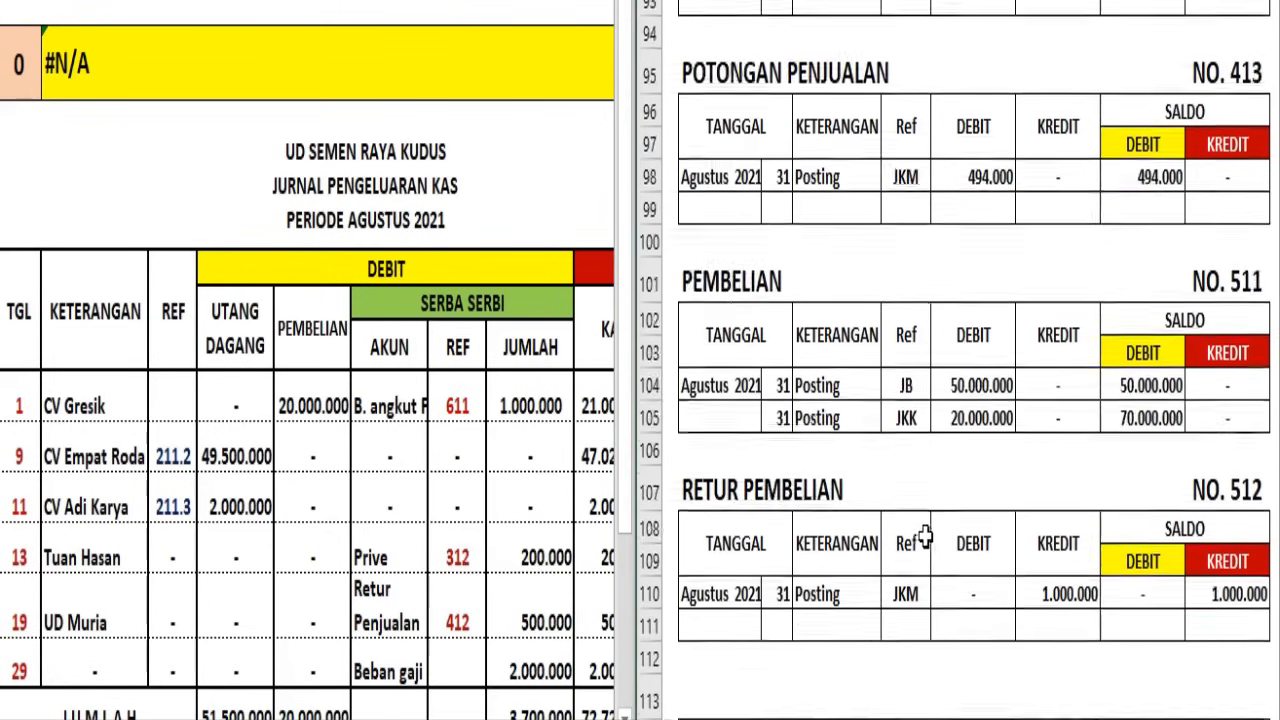
scroll(923, 535, down, 6)
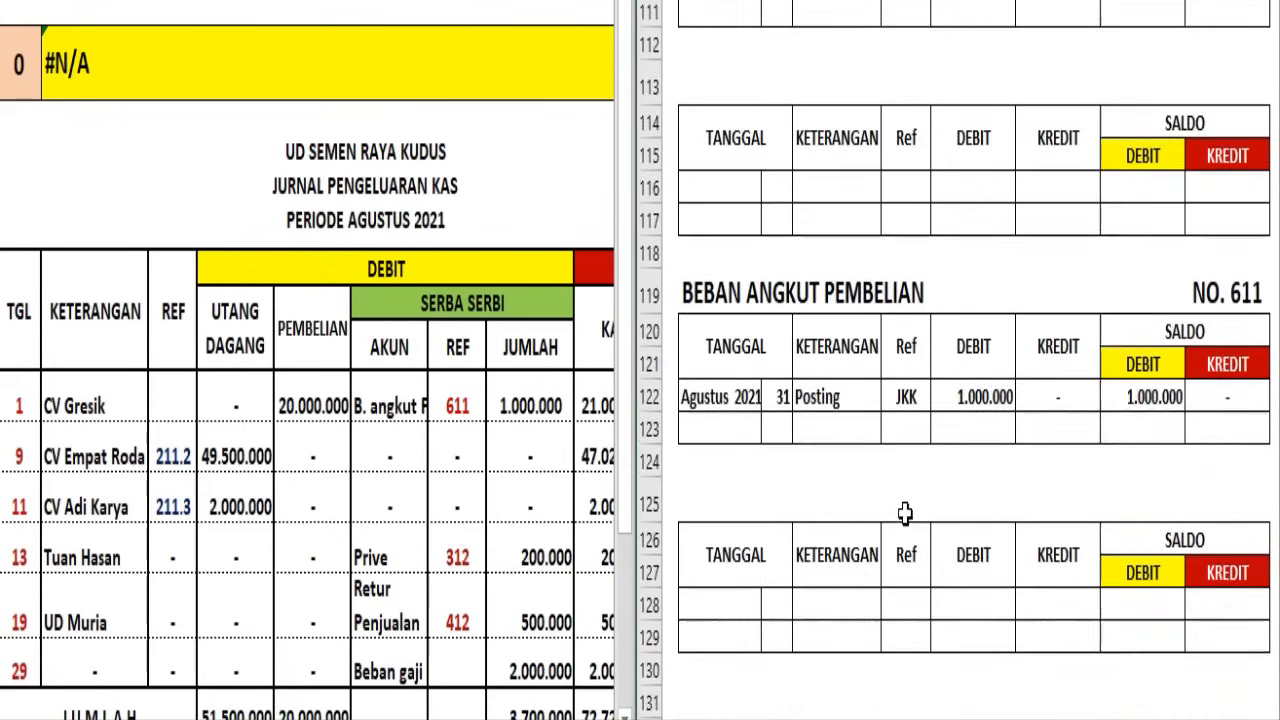
scroll(905, 513, down, 1)
click(715, 465)
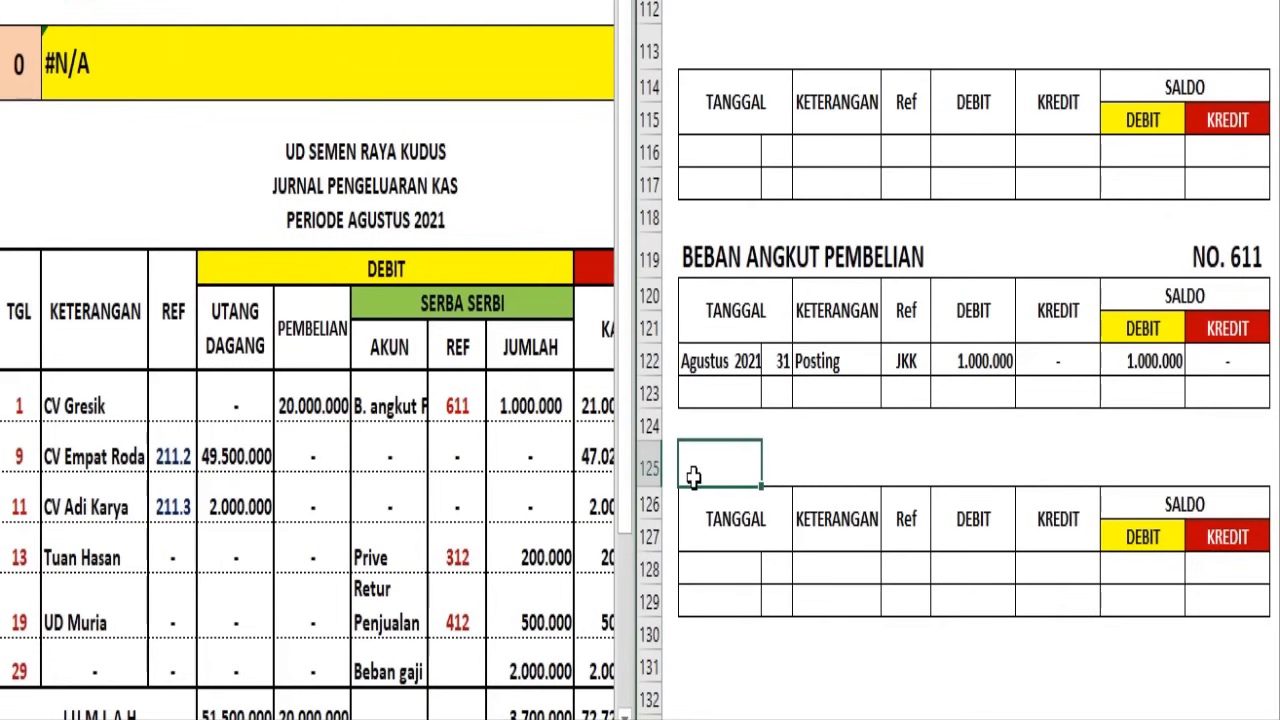
click(648, 468)
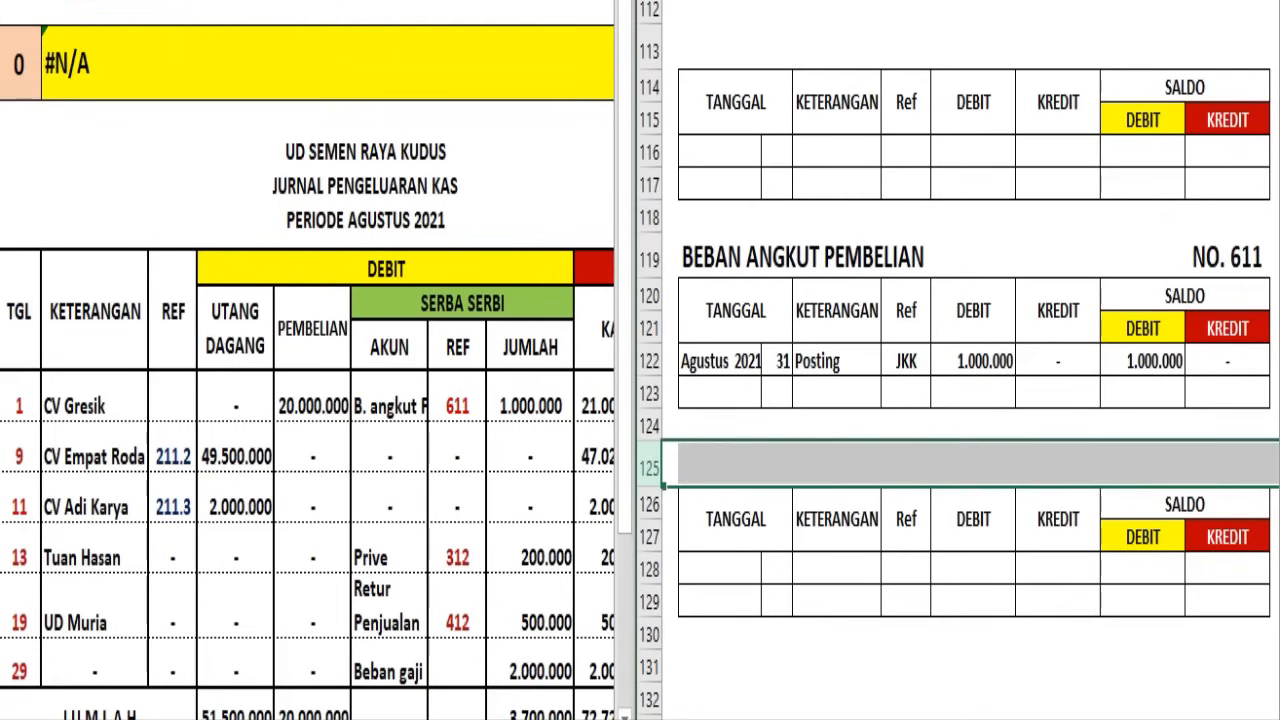
click(822, 0)
click(827, 0)
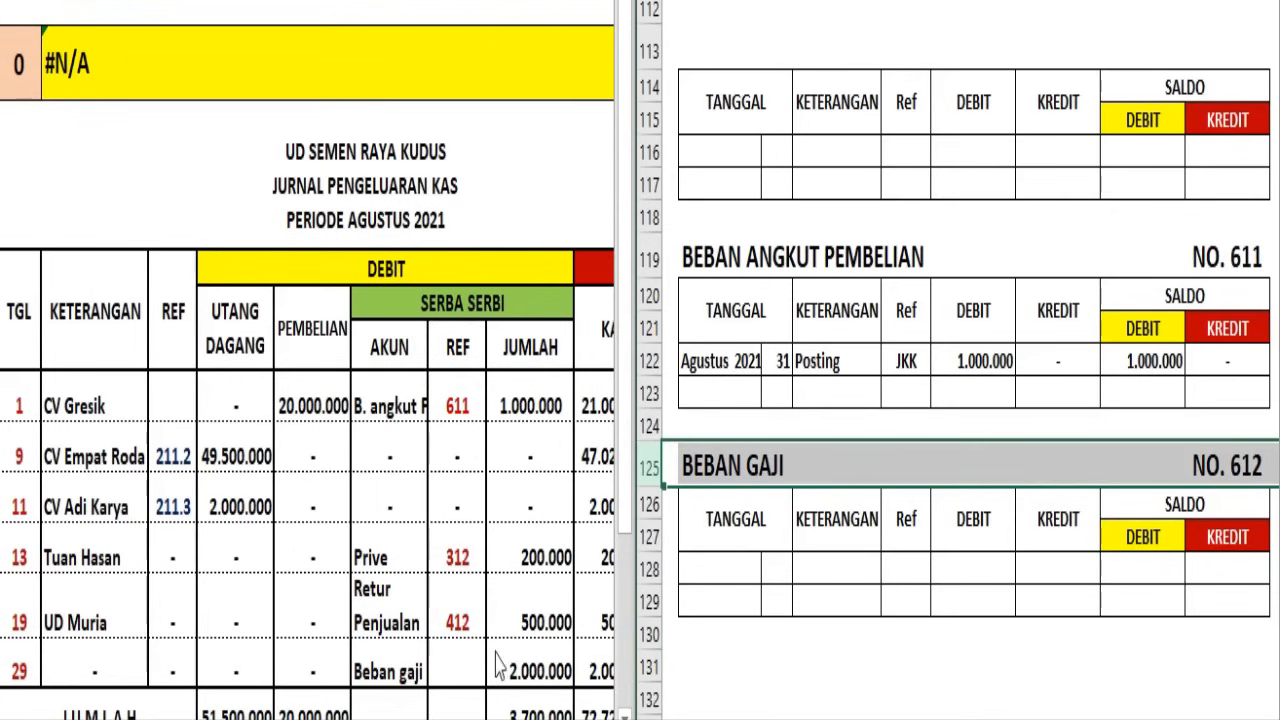
click(648, 568)
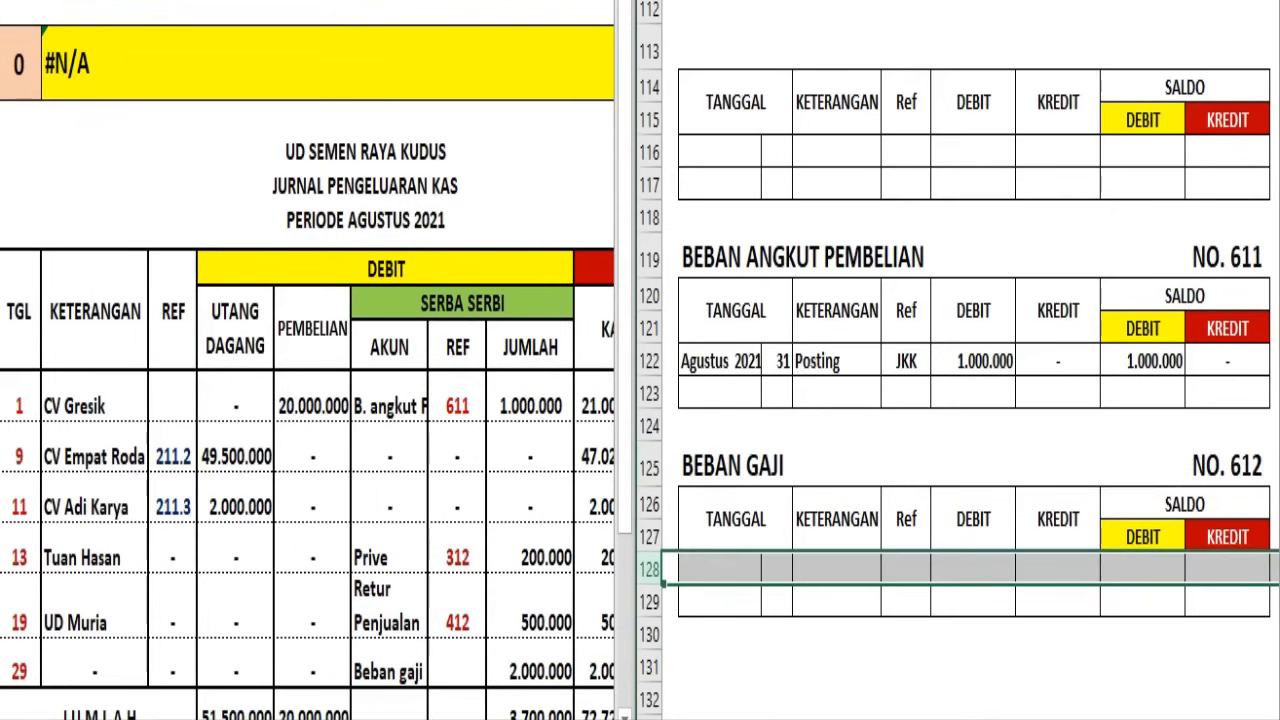
click(815, 0)
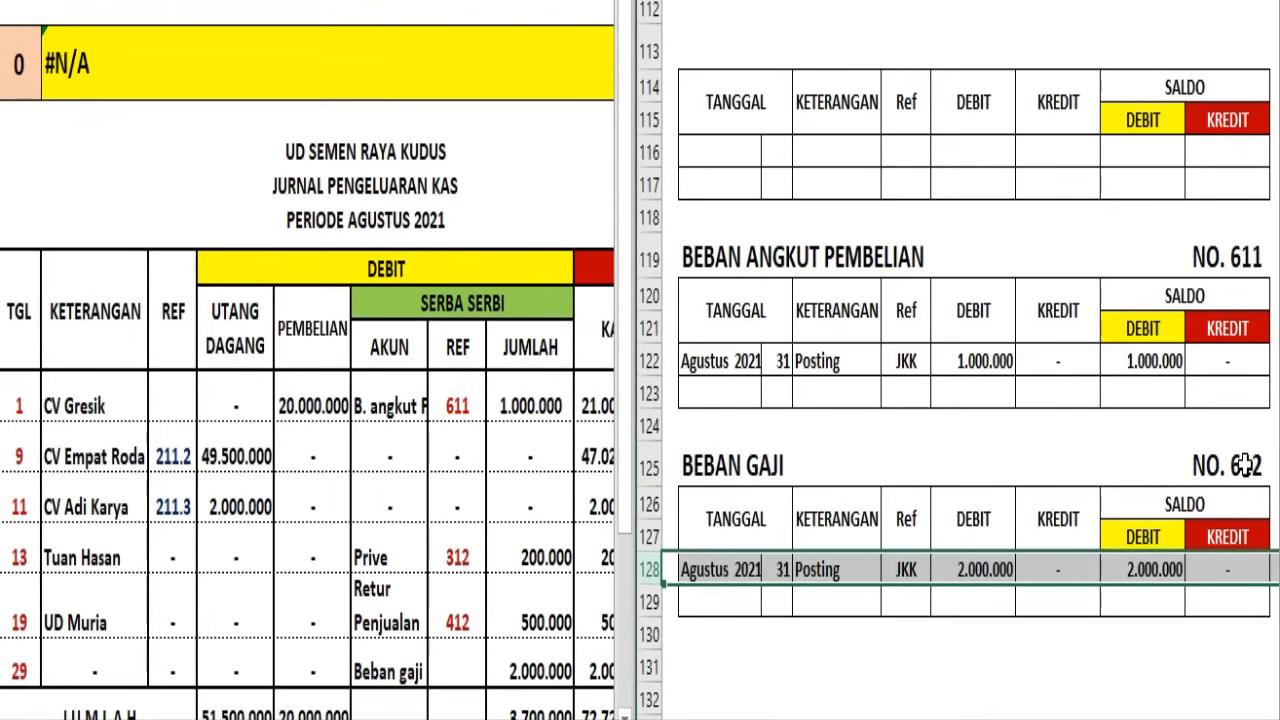
Enter 612 in dark red as the Serba Serbi reference for Beban gaji in the Jurnal Pengeluaran Kas
click(450, 655)
click(450, 655)
text(612)
scroll(490, 697, down, 1)
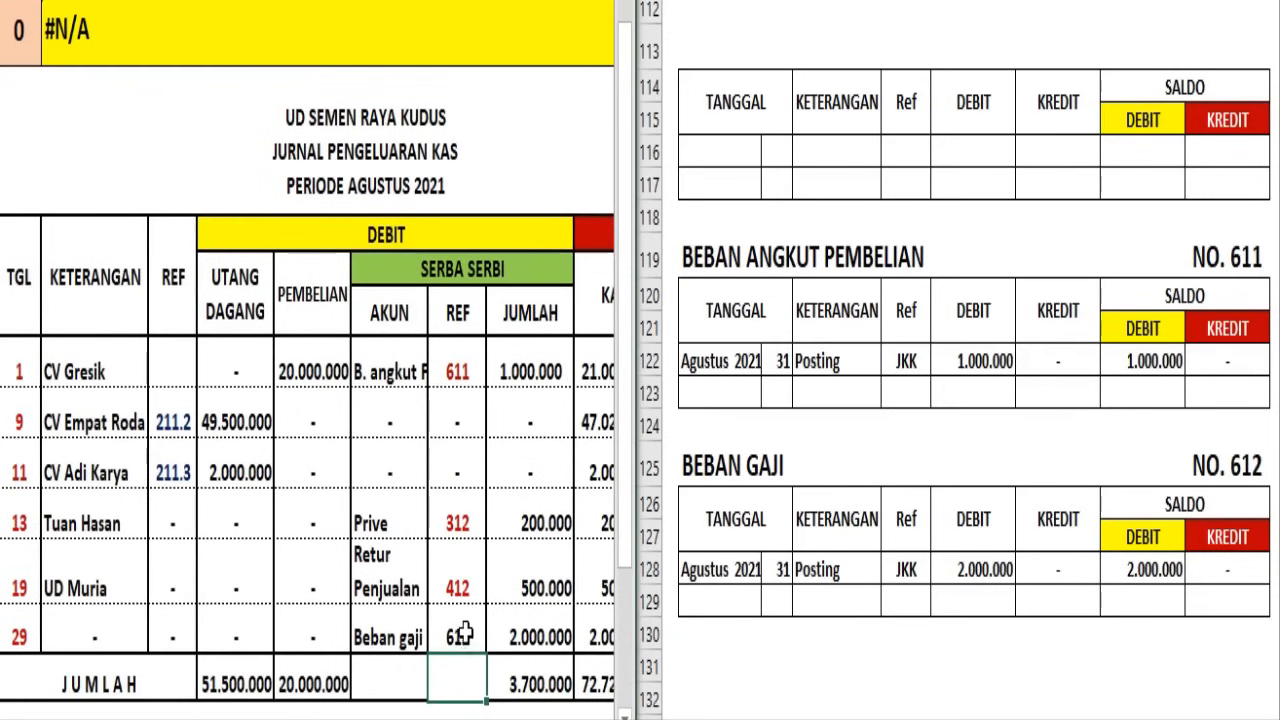
click(161, 1)
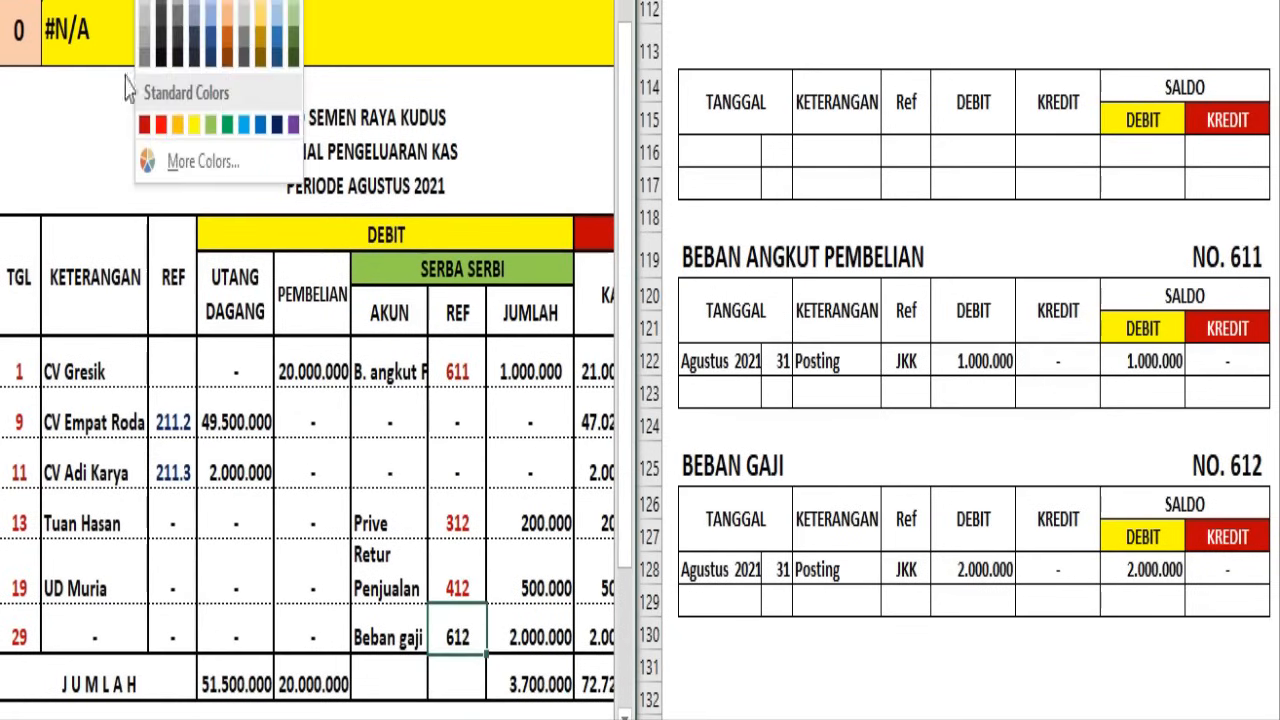
click(145, 126)
click(460, 565)
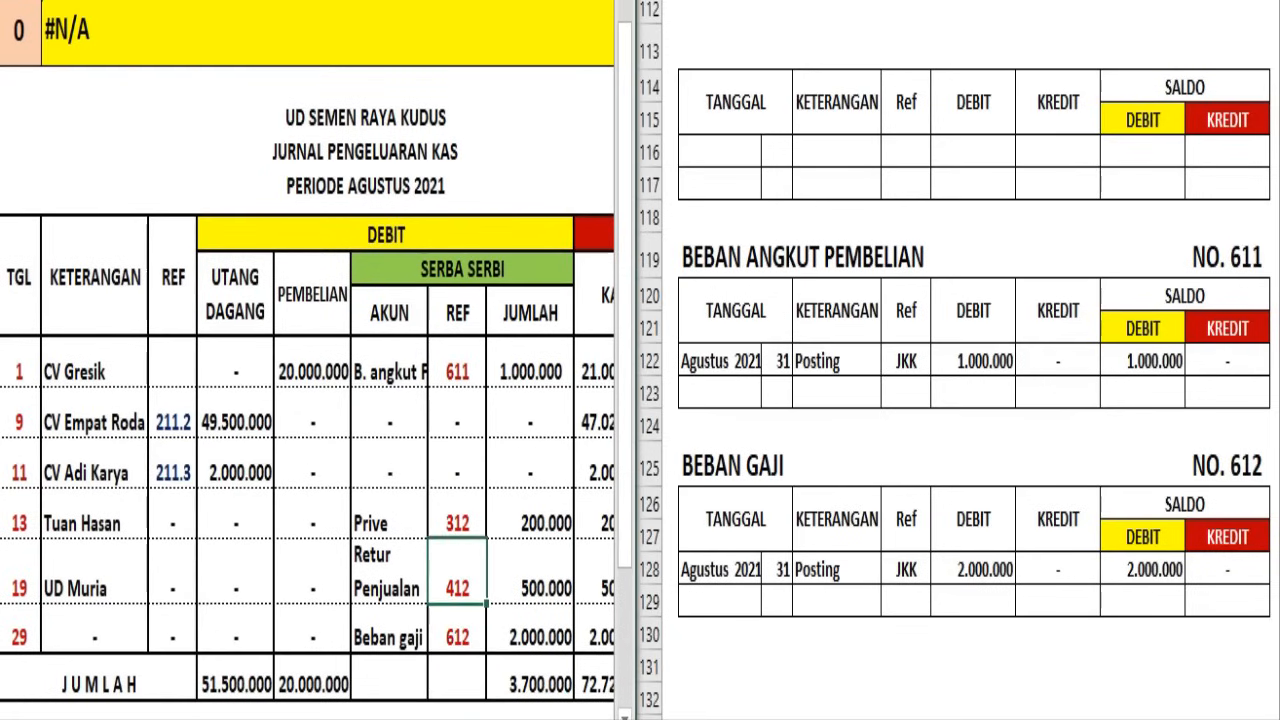
Post the day 31 JKK credit of 72.725.000 with a debit balance of 19.481.000 in row 15 of the Kas ledger
scroll(549, 673, down, 1)
scroll(535, 568, right, 3)
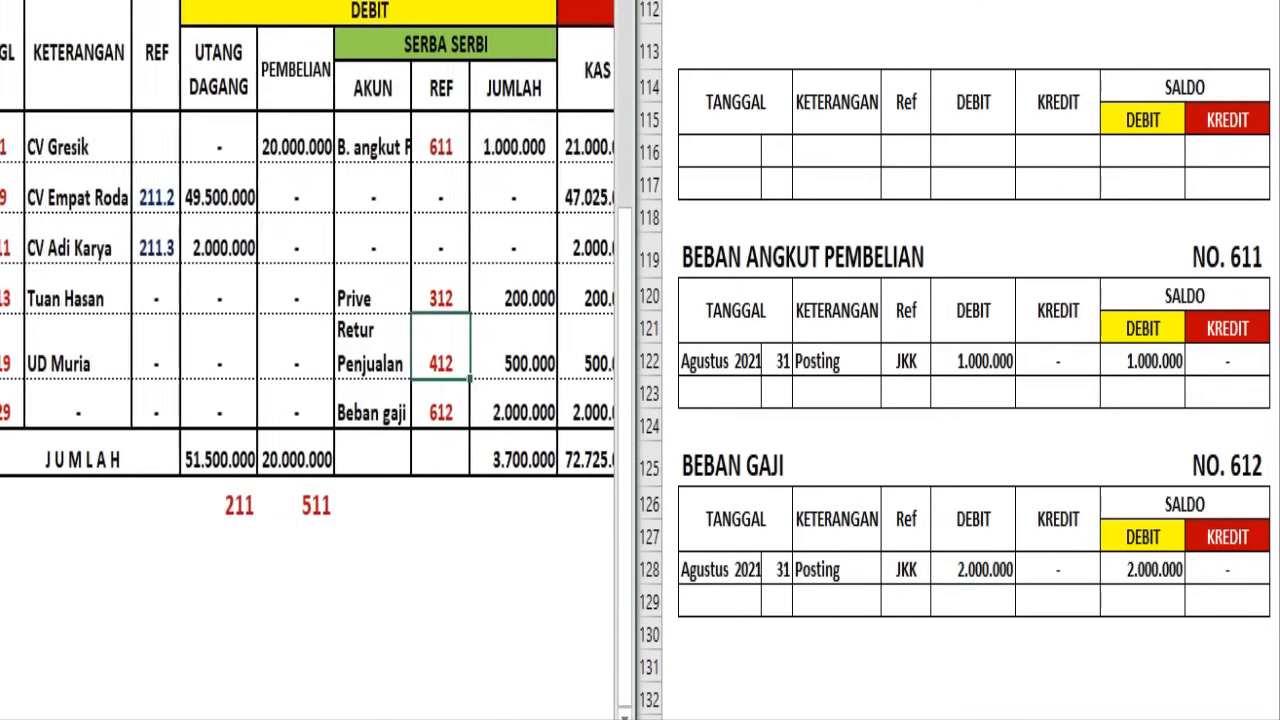
scroll(535, 568, up, 1)
scroll(535, 568, up, 1)
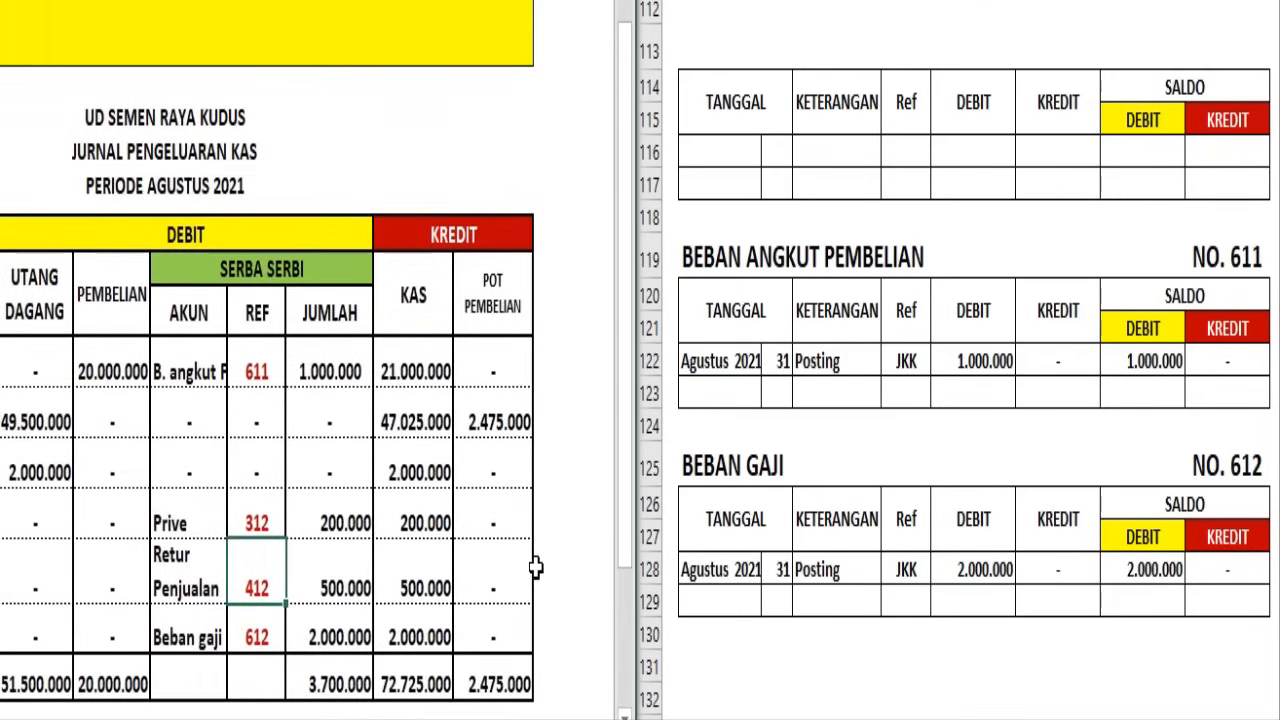
scroll(535, 567, down, 1)
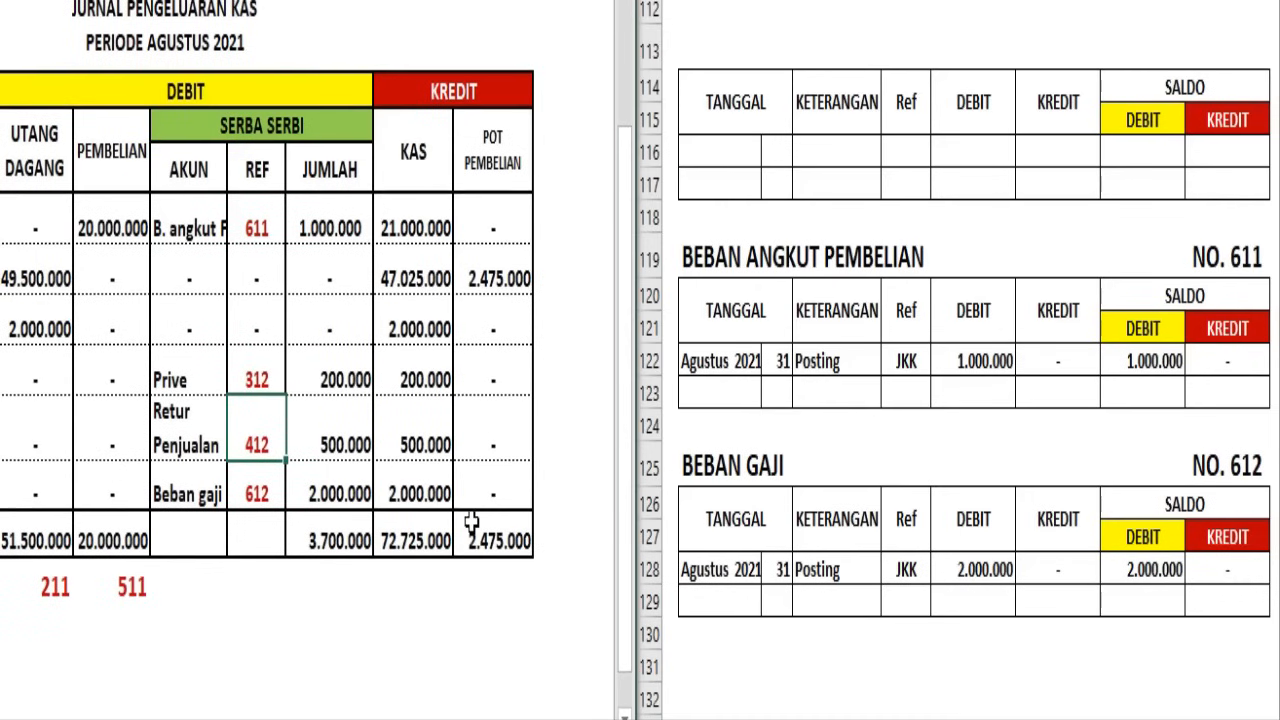
click(815, 488)
scroll(815, 488, up, 15)
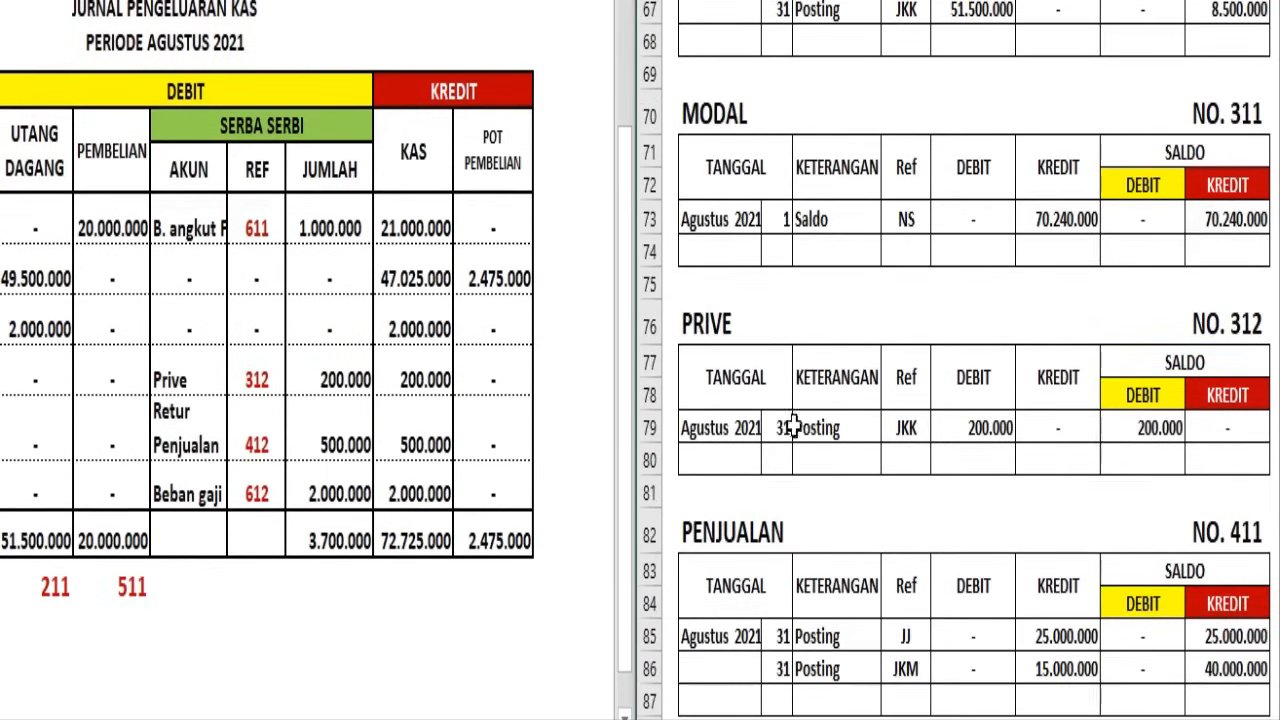
scroll(793, 426, up, 11)
scroll(793, 426, up, 11)
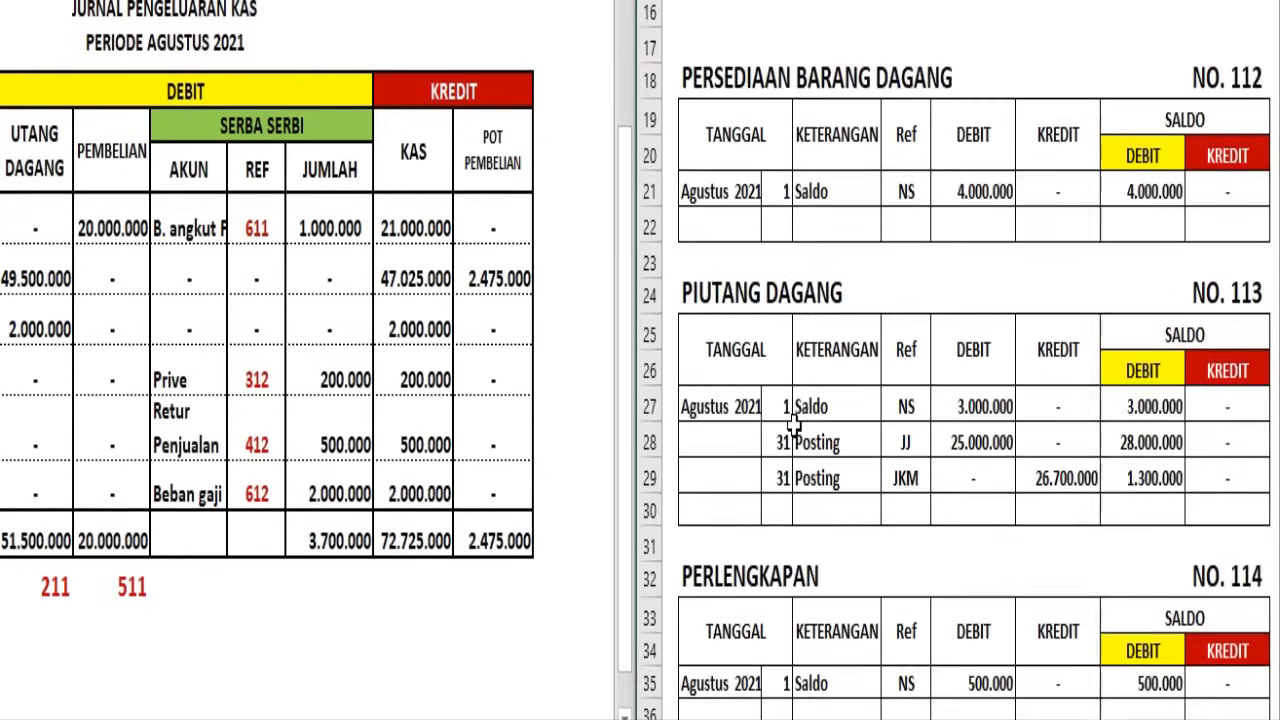
click(649, 480)
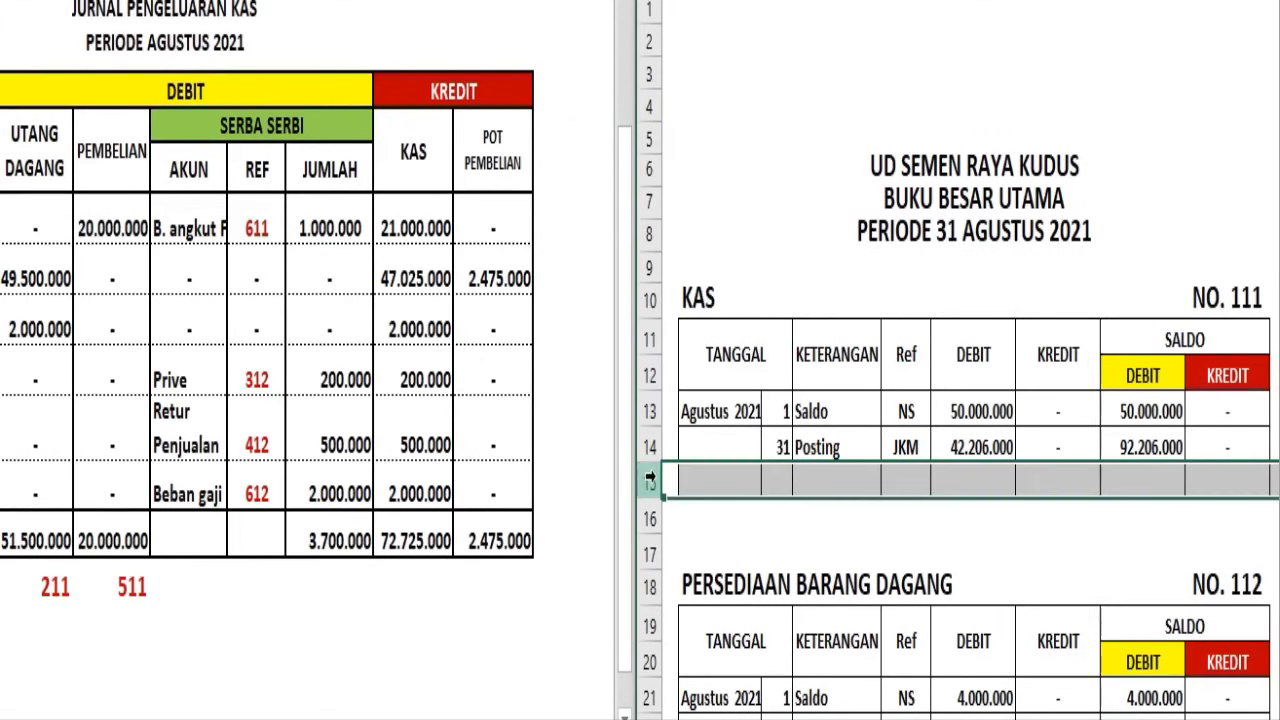
click(826, 1)
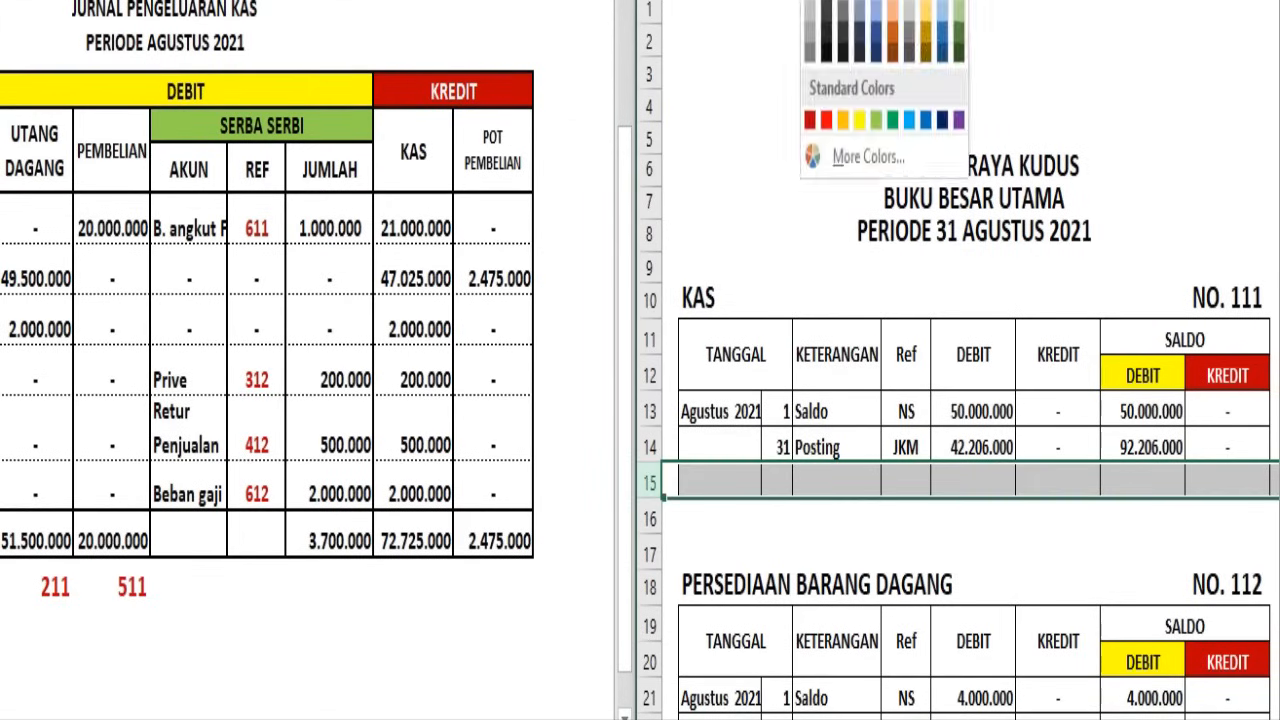
click(829, 1)
click(1074, 483)
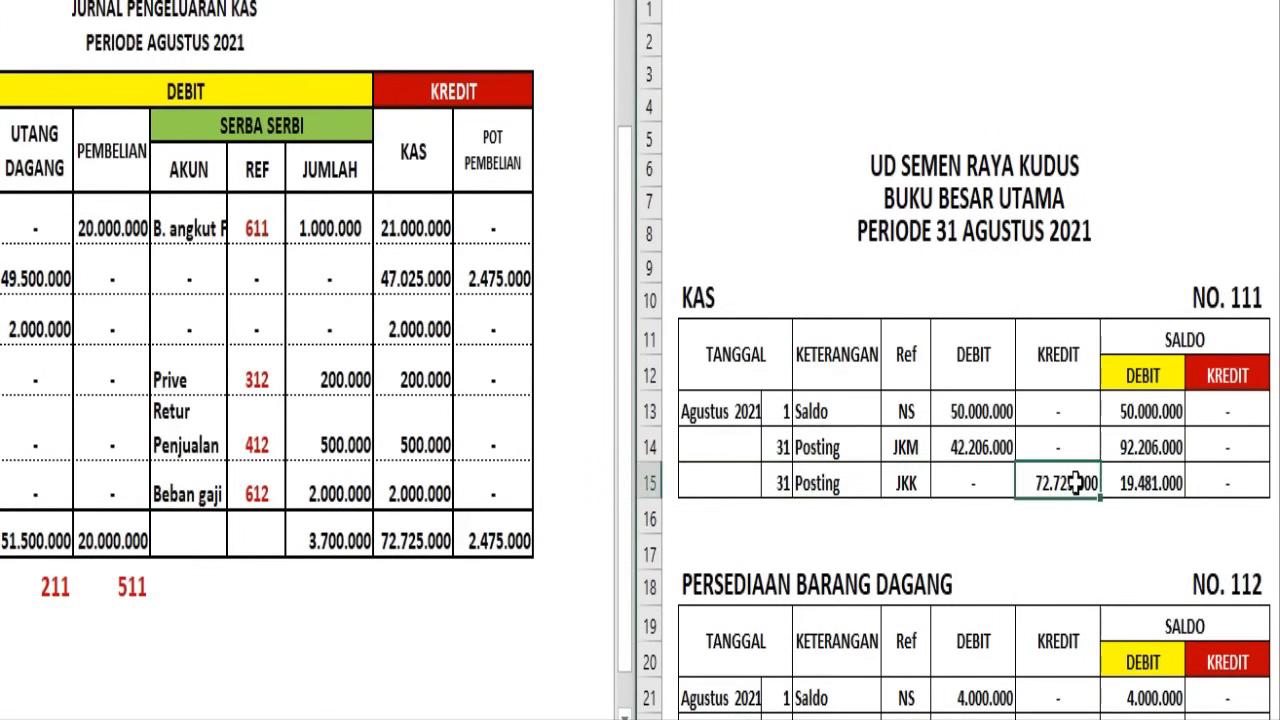
Enter 111 as the account reference beneath the Kas credit total in the Jurnal Pengeluaran Kas
click(415, 543)
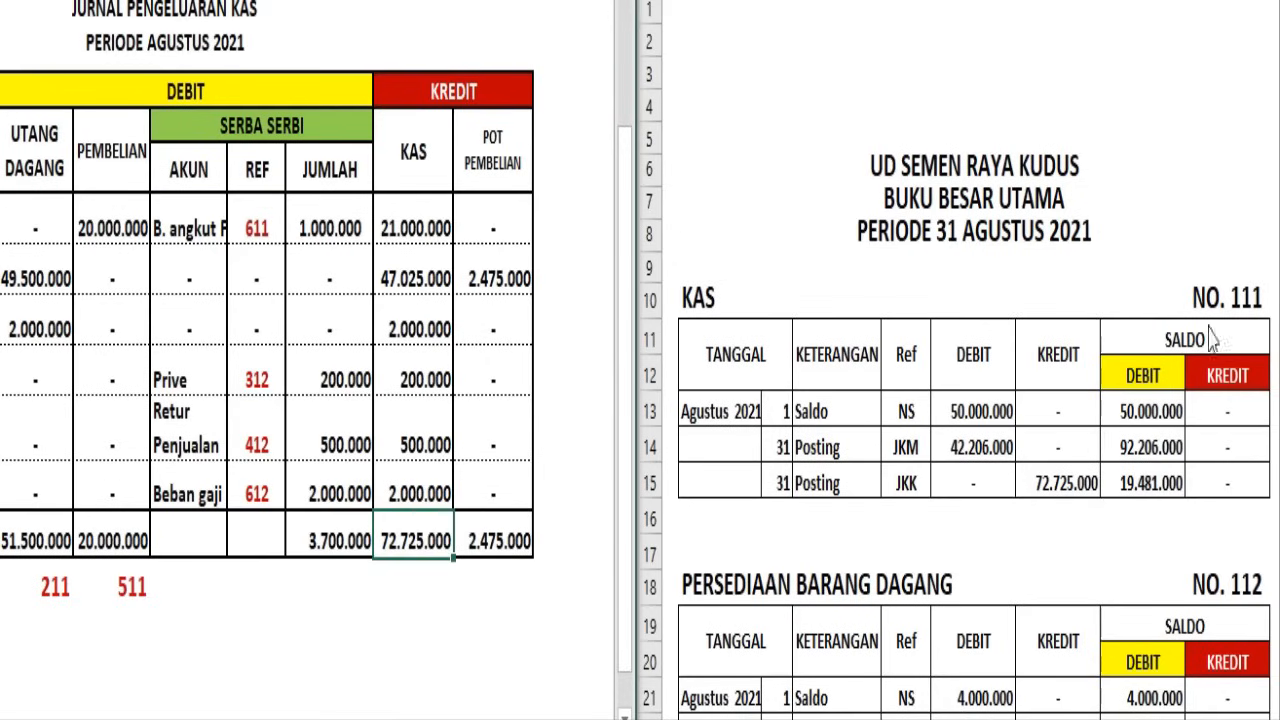
click(413, 585)
text(111)
click(467, 626)
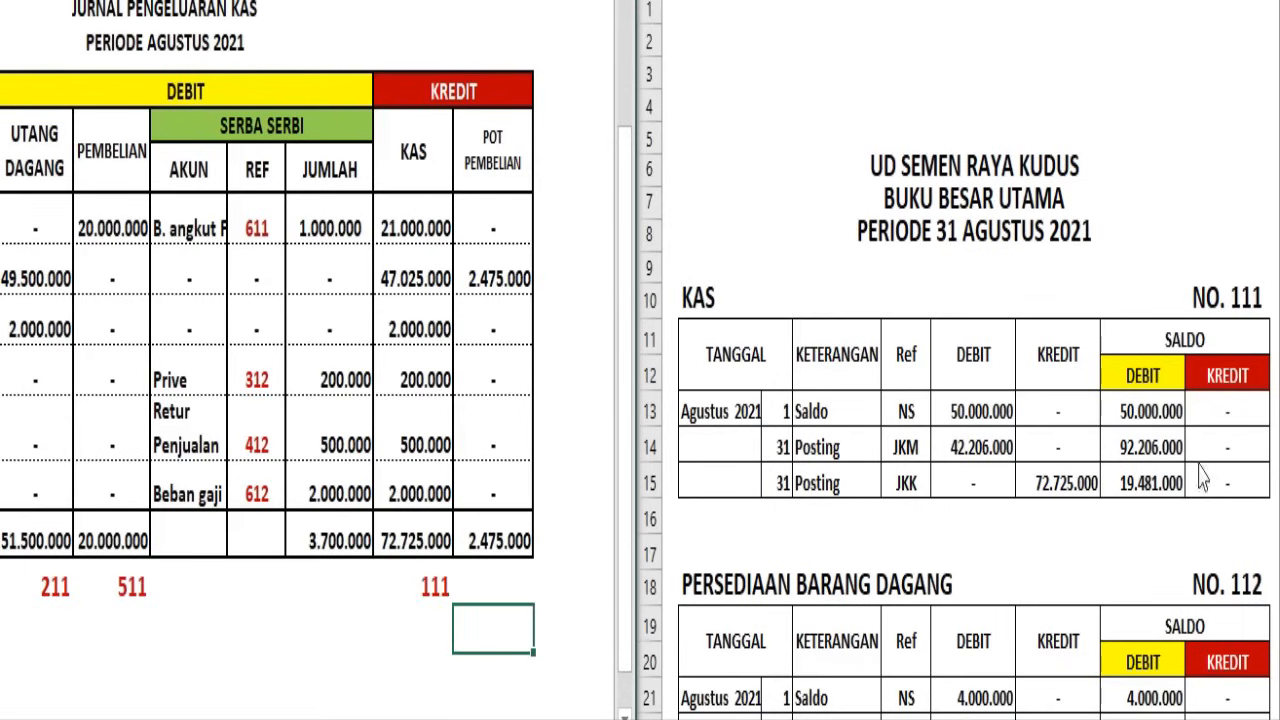
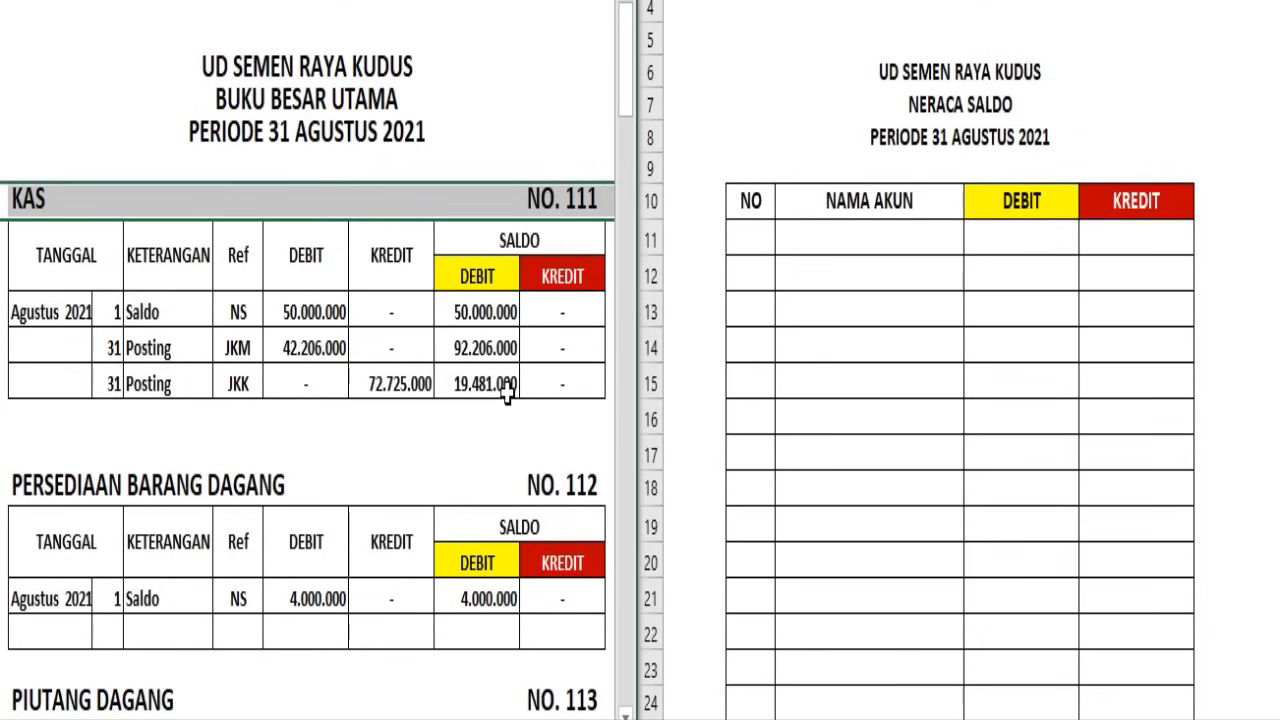
Fill row 11 of the Neraca Saldo with account 111 Kas, debit Rp 19.481.000 and a dash for credit
click(652, 240)
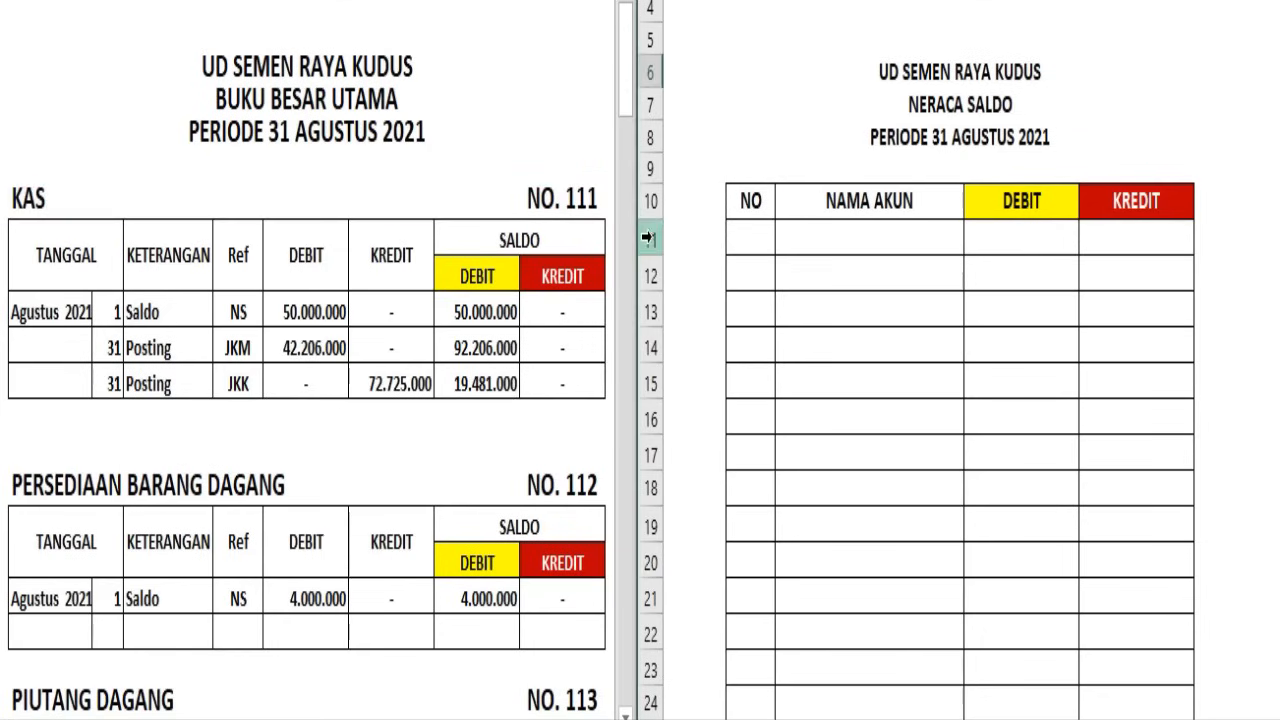
click(648, 238)
click(846, 2)
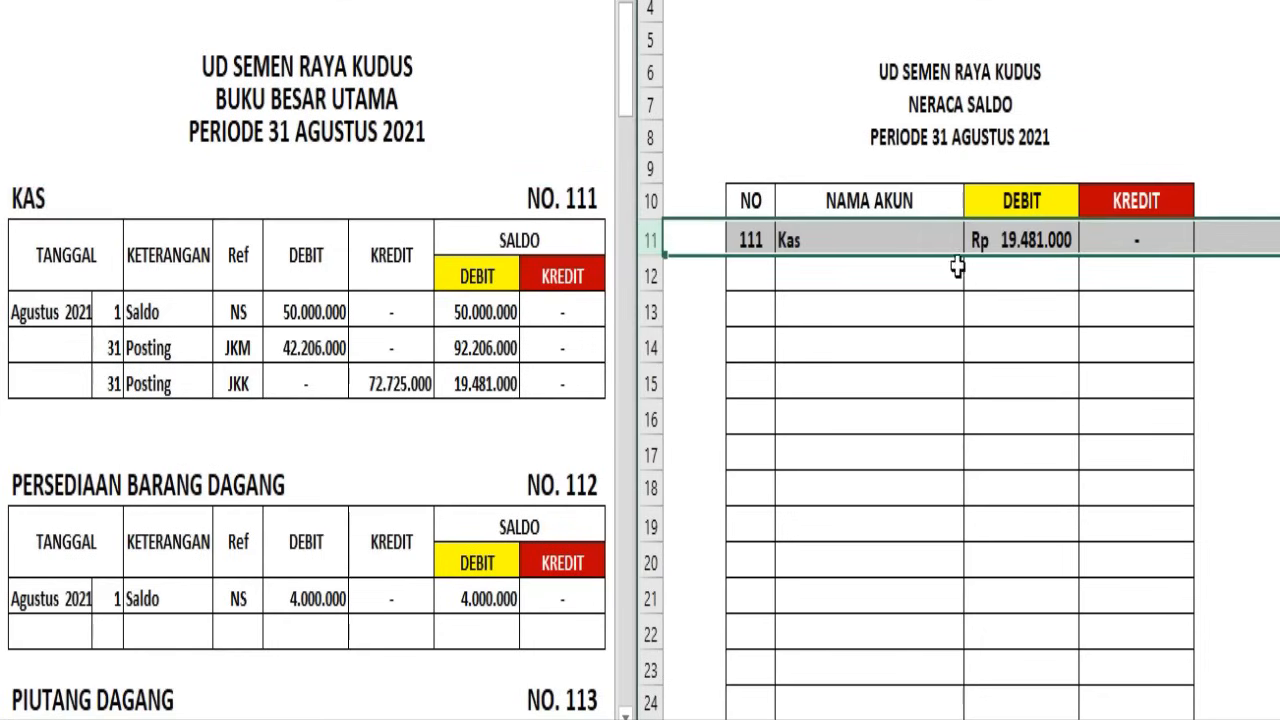
Fill row 12 of the Neraca Saldo with account 112 Persediaan Barang Dagang, debit Rp 4.000.000 and a dash for credit
click(753, 195)
scroll(479, 410, down, 3)
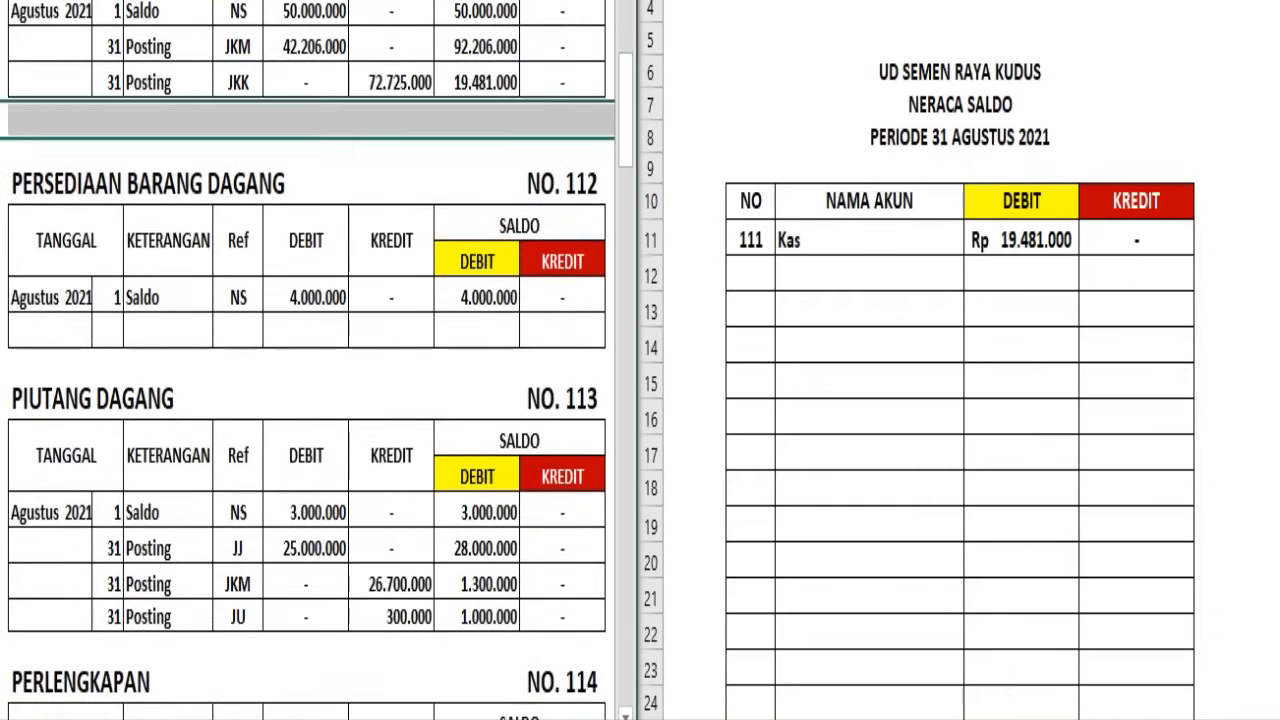
click(4, 182)
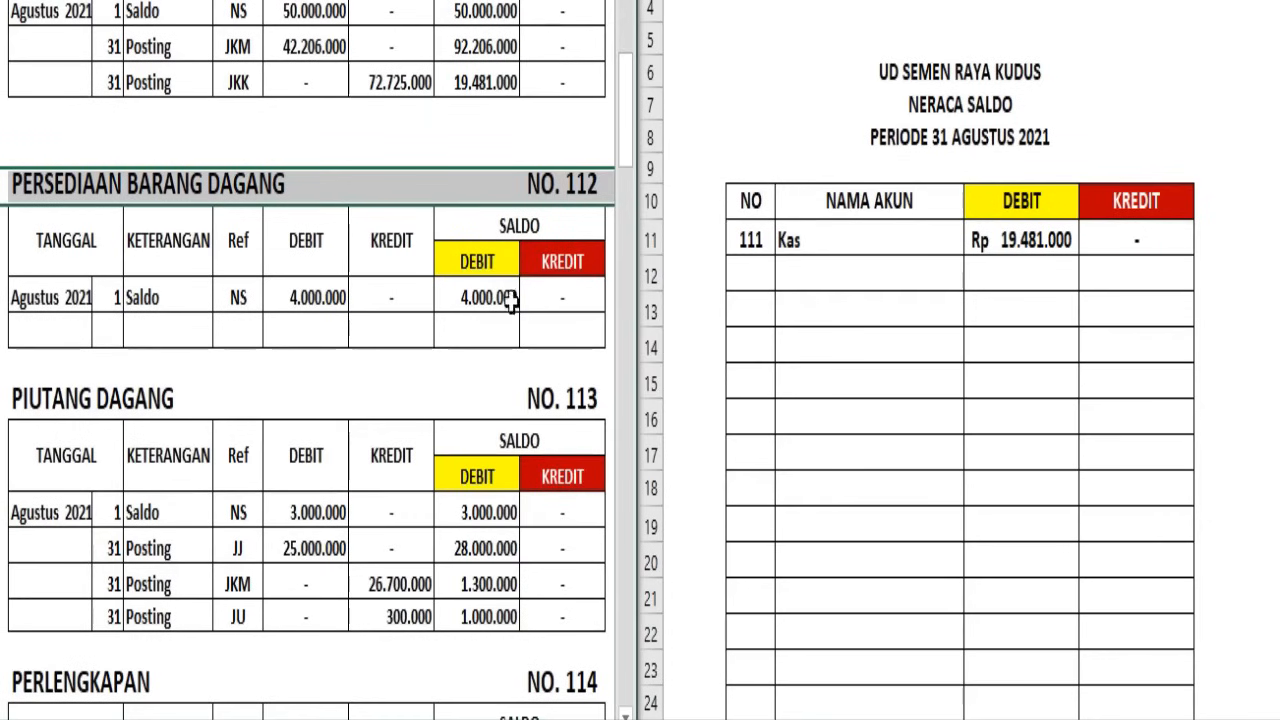
click(651, 276)
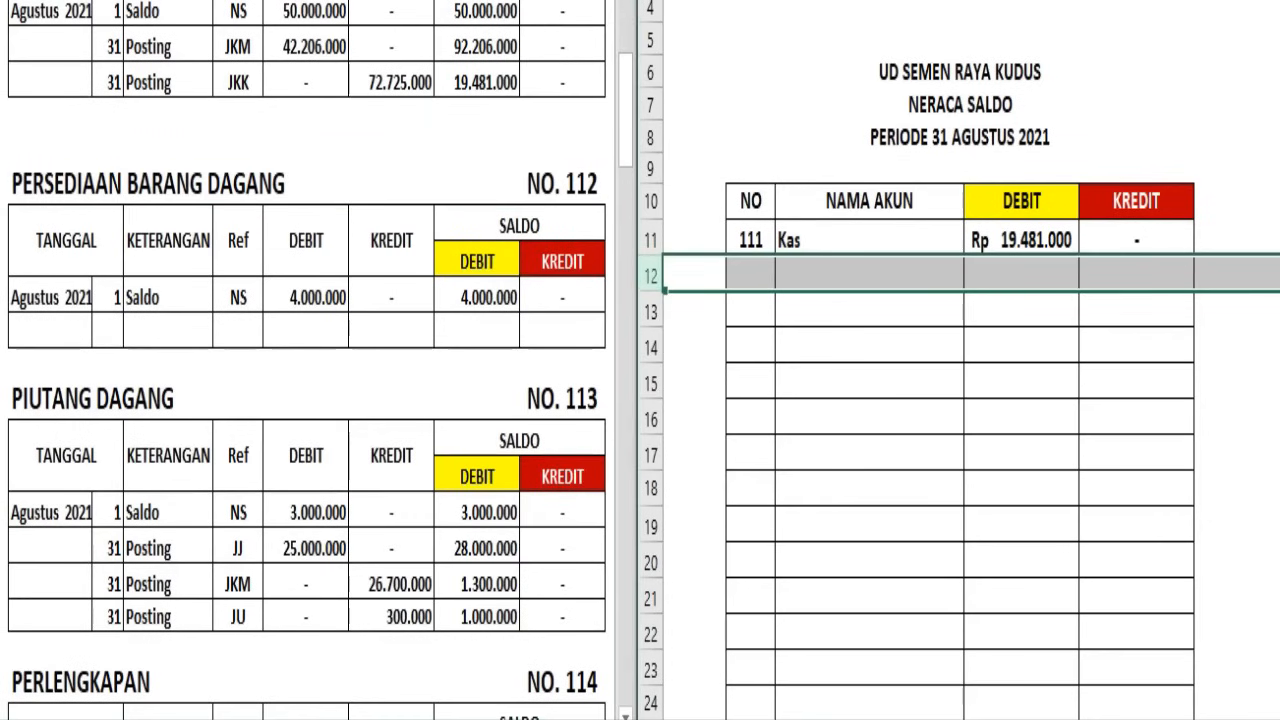
key(F4)
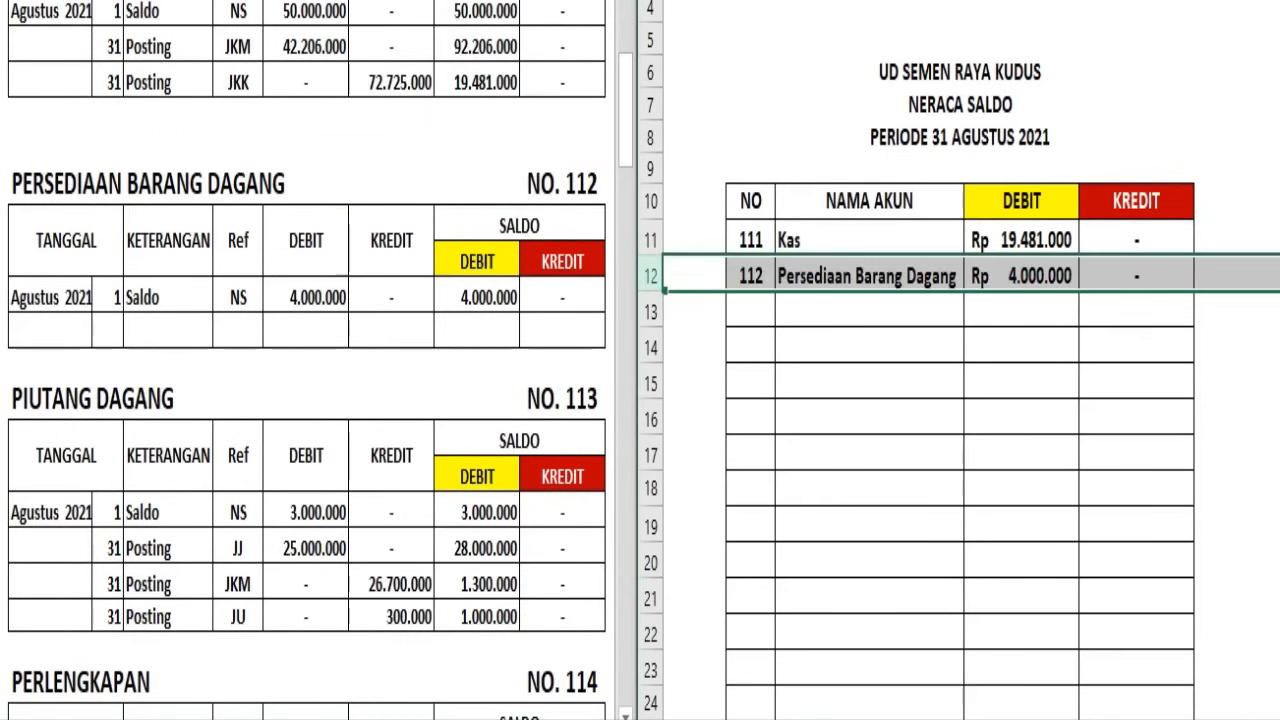
Carry the final Piutang Dagang balance into Neraca Saldo row 13 as account 113, debit Rp 1.000.000, credit dash
click(4, 398)
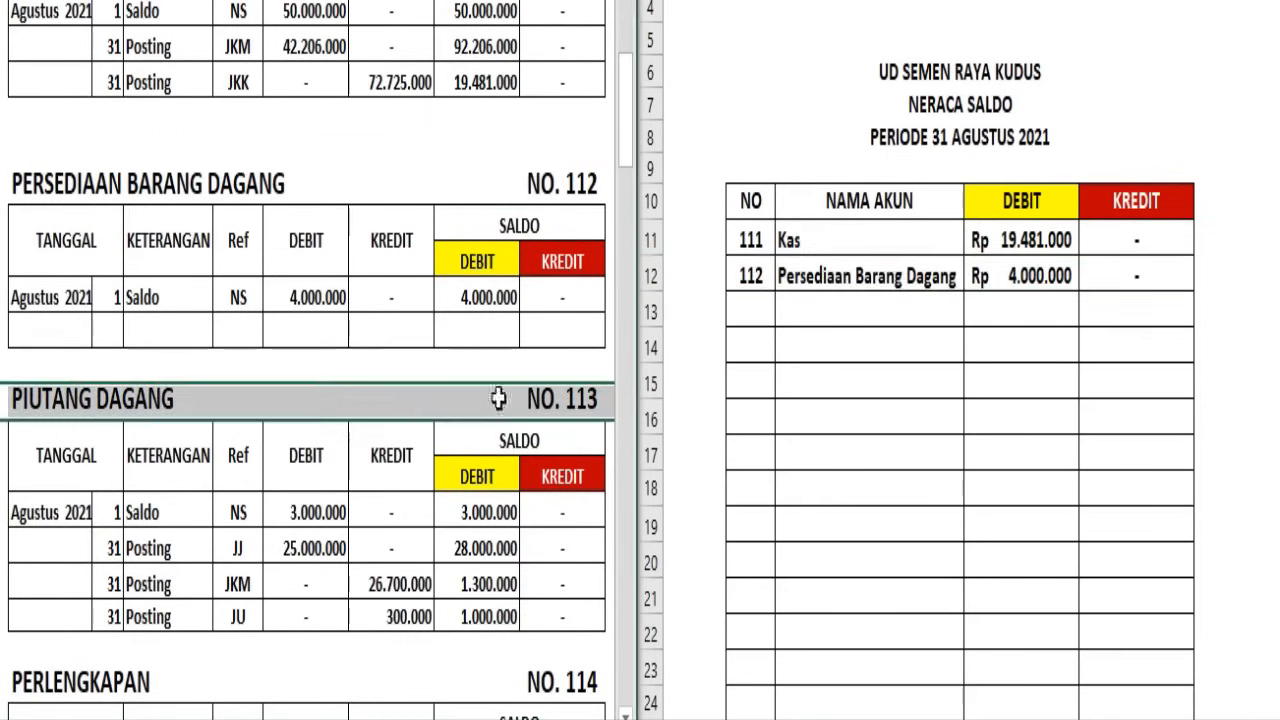
click(488, 615)
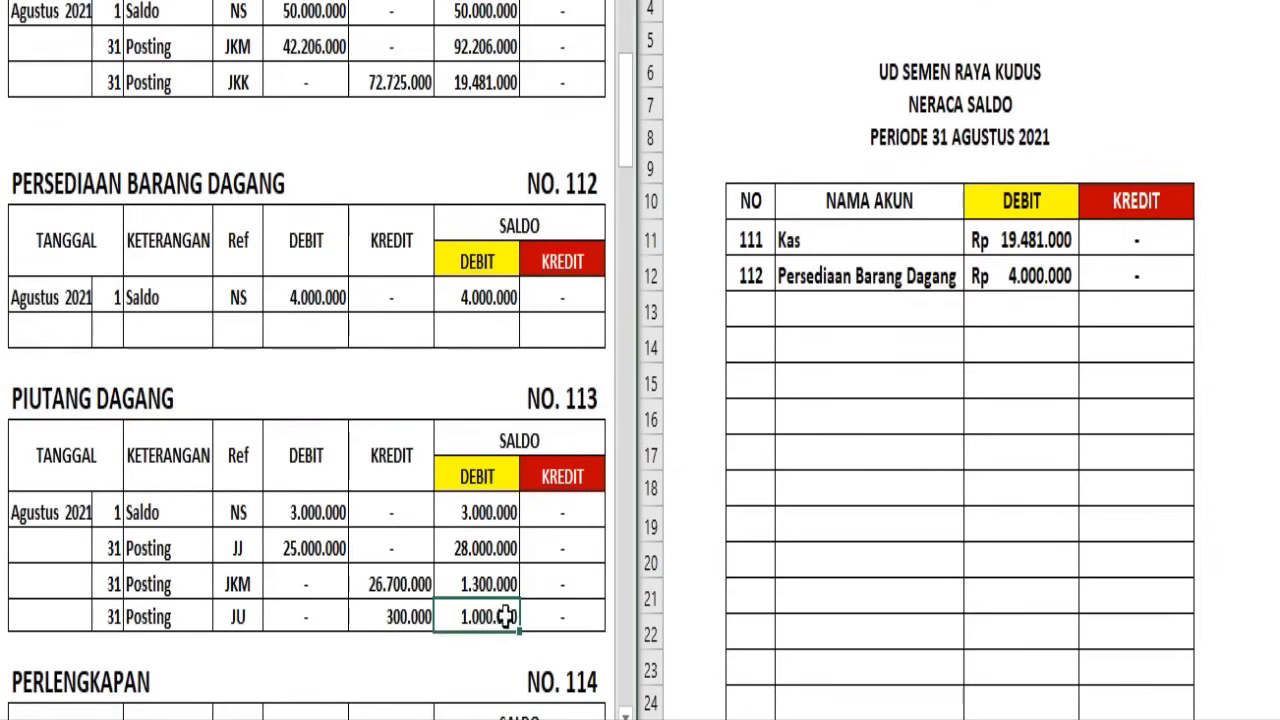
click(655, 325)
click(653, 316)
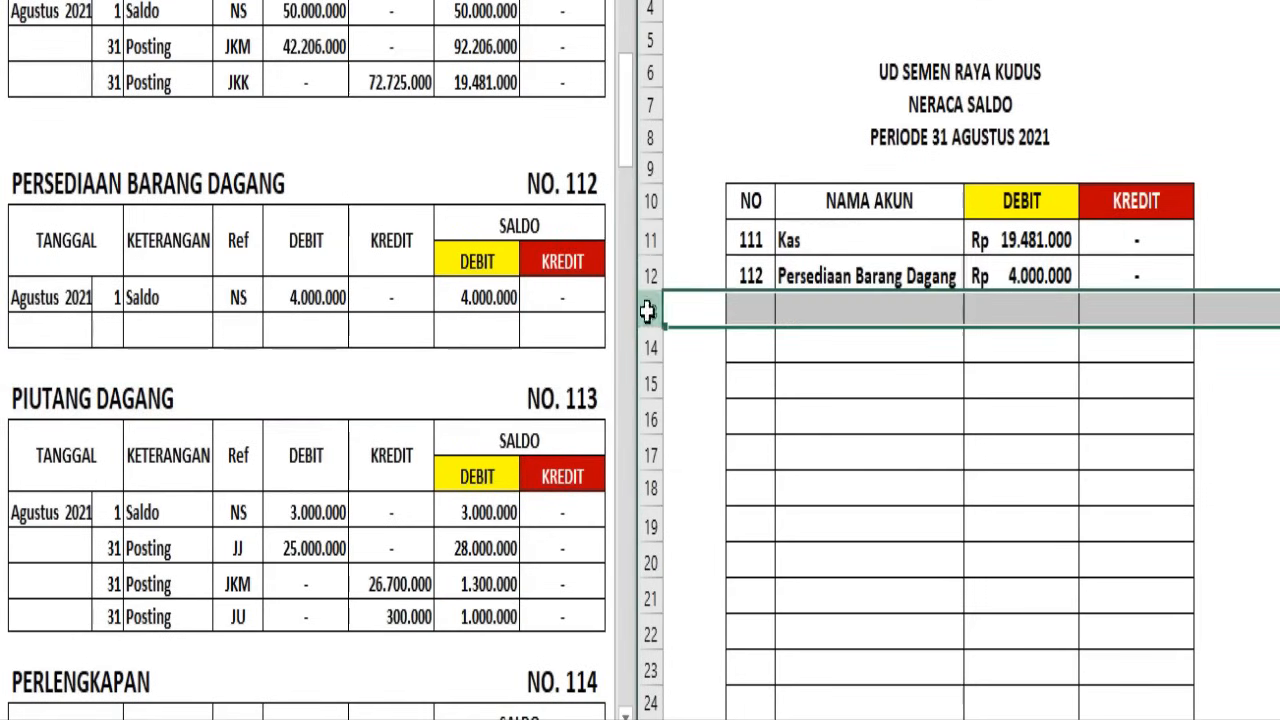
click(754, 3)
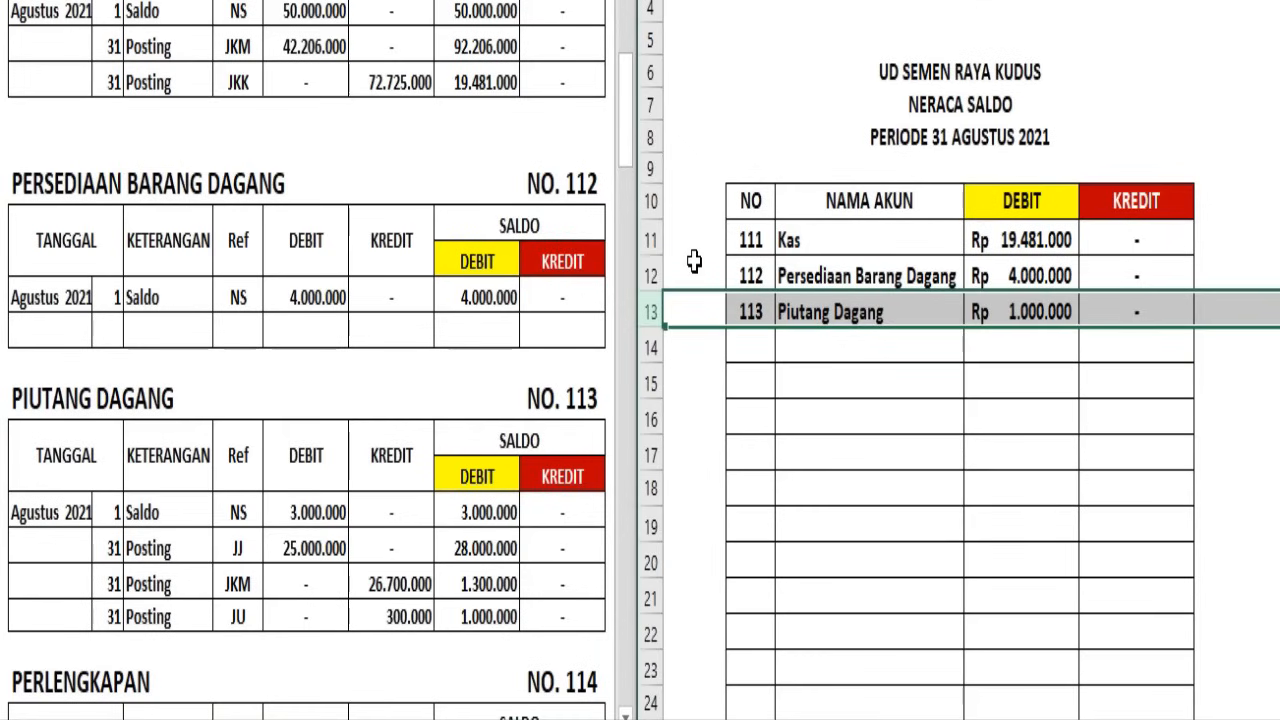
Carry the Perlengkapan ledger balance into Neraca Saldo row 14 as account 114, debit Rp 500.000, credit dash
scroll(690, 262, down, 1)
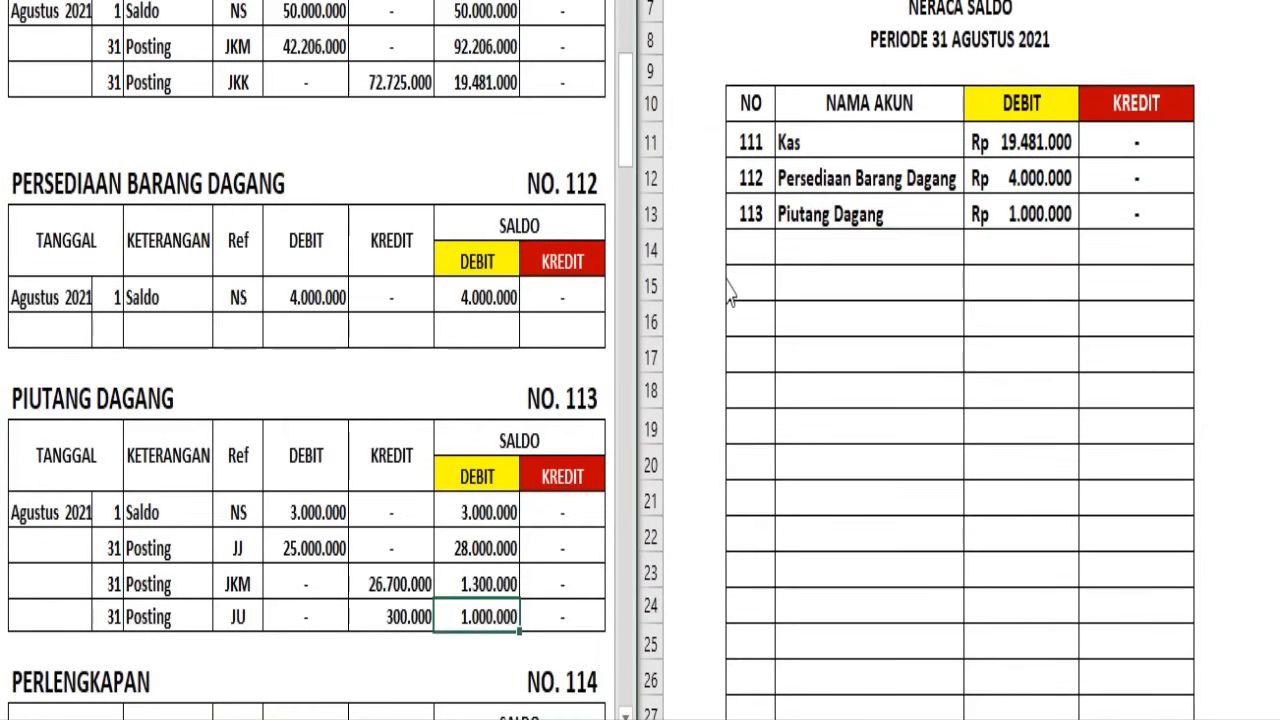
scroll(709, 278, up, 3)
scroll(562, 302, down, 5)
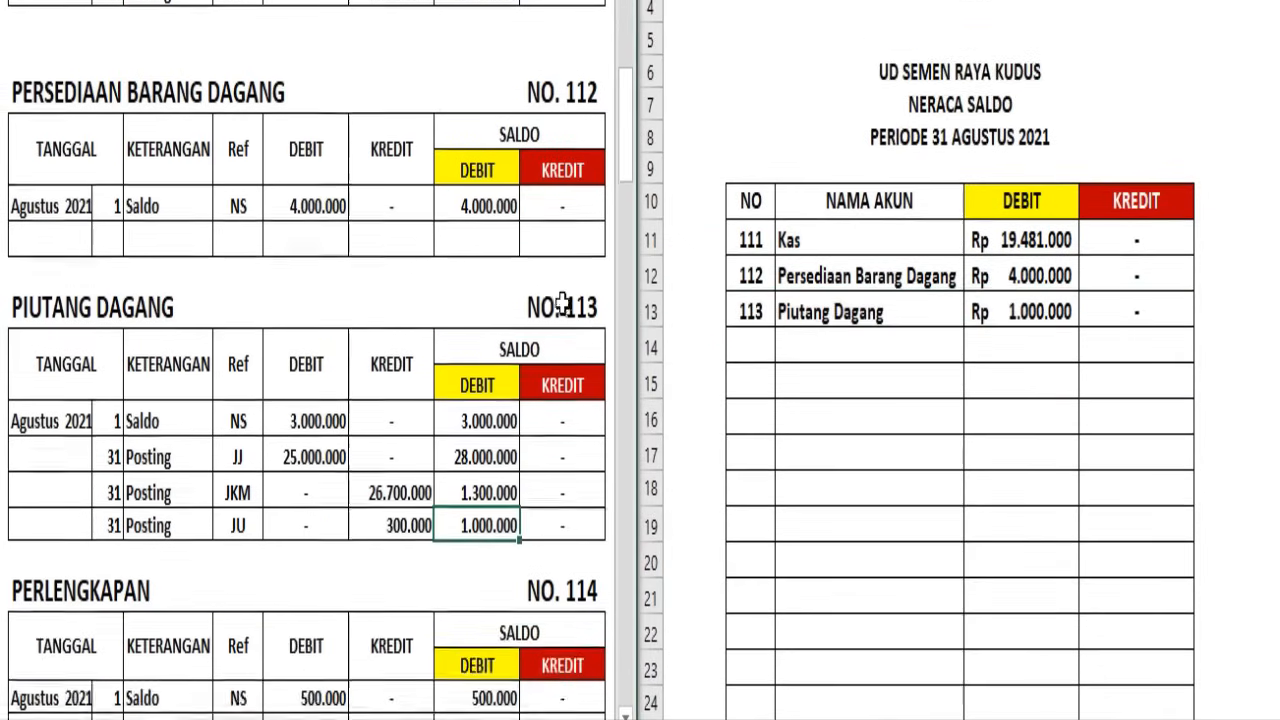
click(2, 112)
click(2, 146)
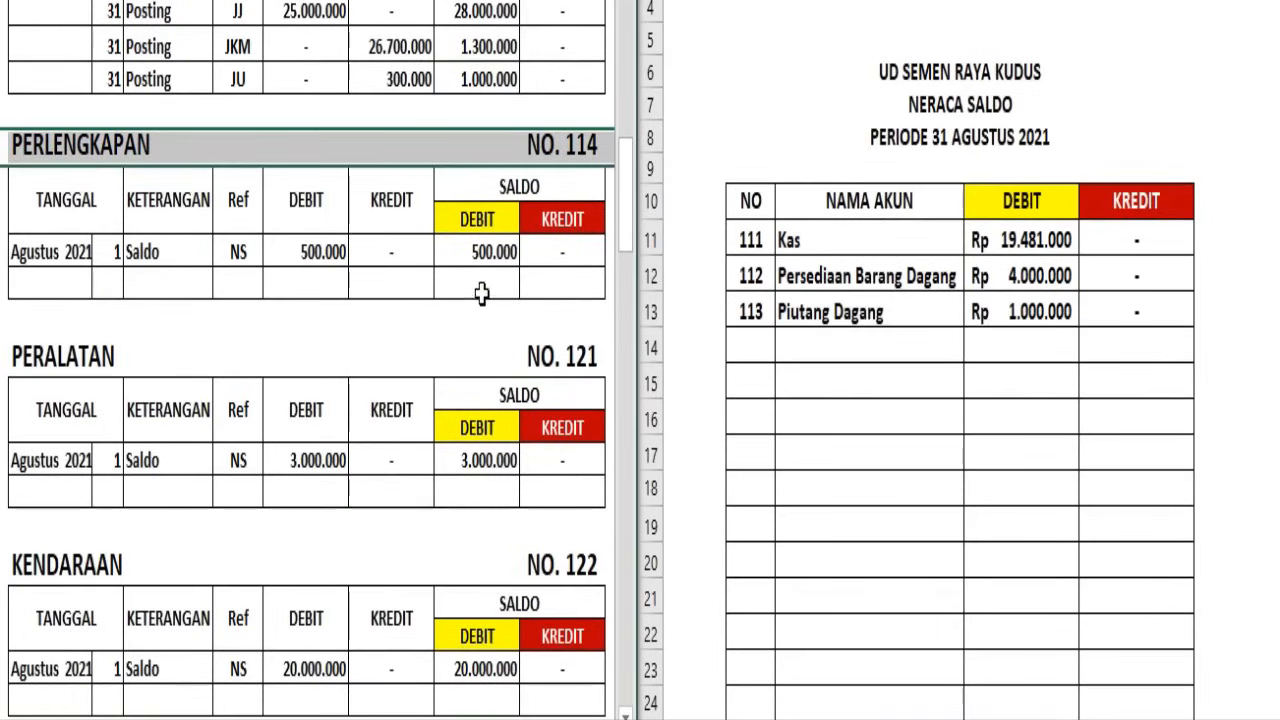
click(650, 349)
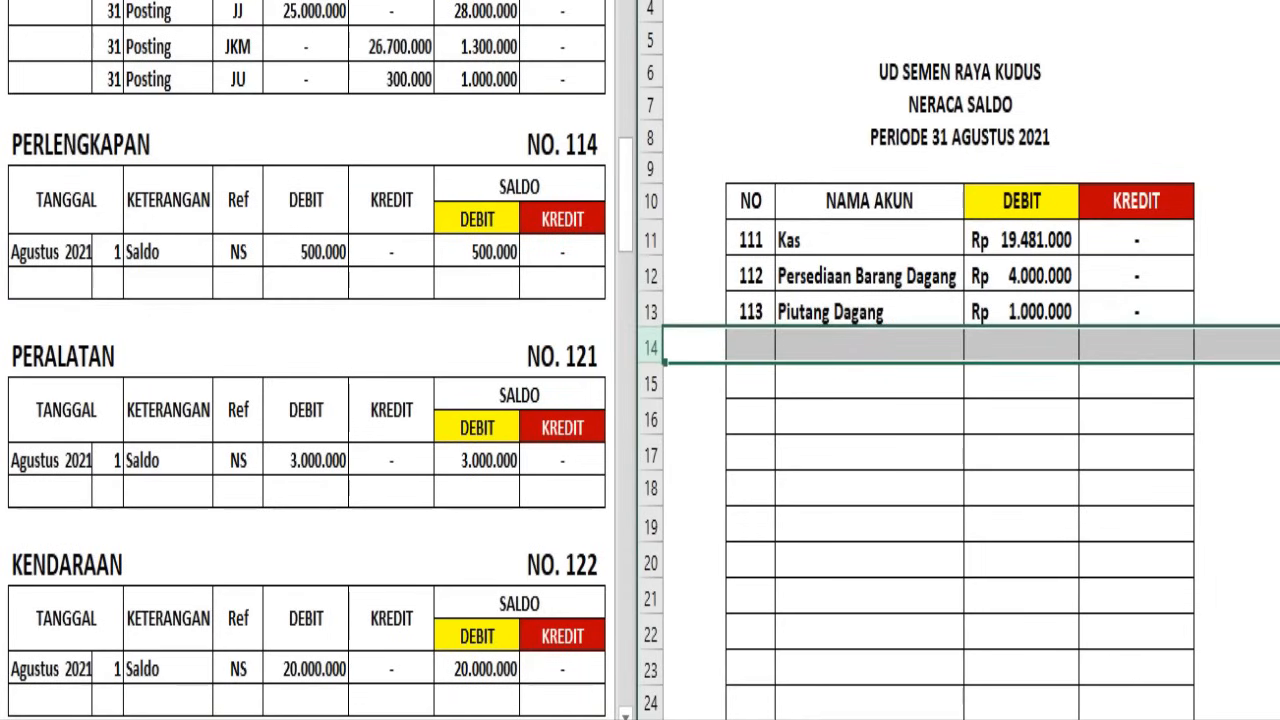
text(114	Perlengkapan	Rp 500.000	-)
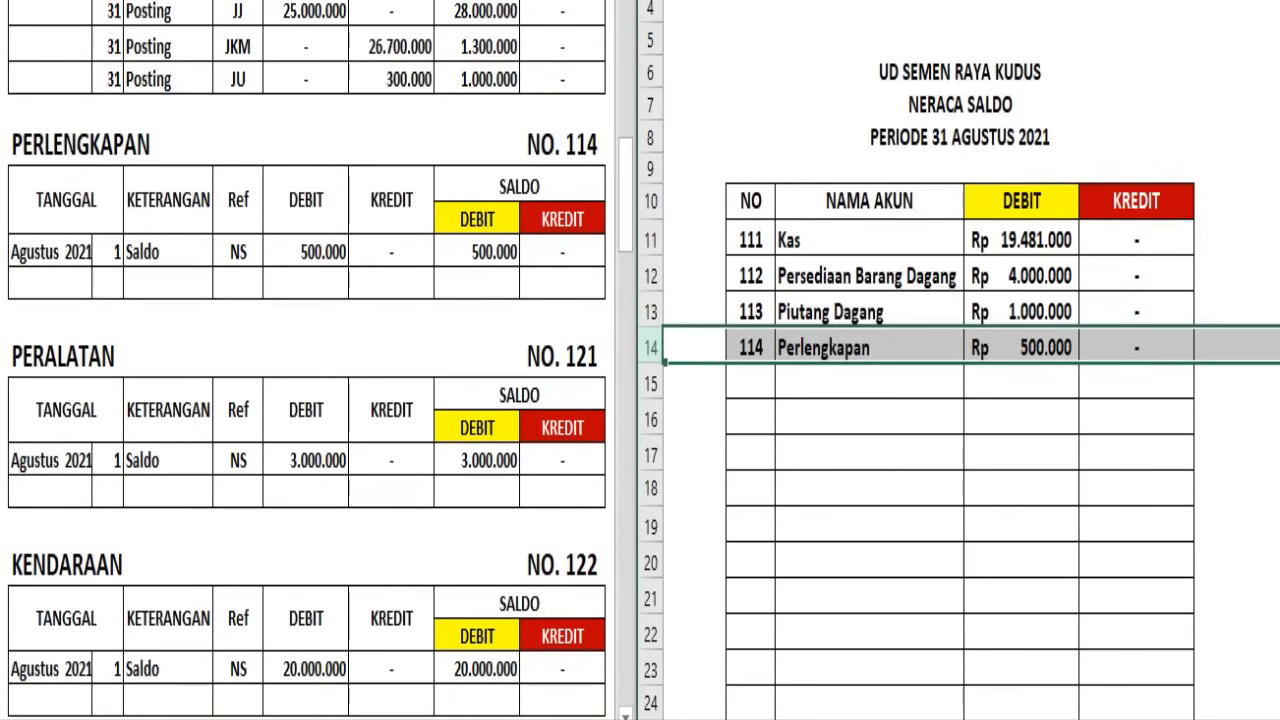
Carry the Peralatan ledger balance into Neraca Saldo row 15 as account 121, debit Rp 3.000.000, credit dash
click(3, 356)
click(3, 356)
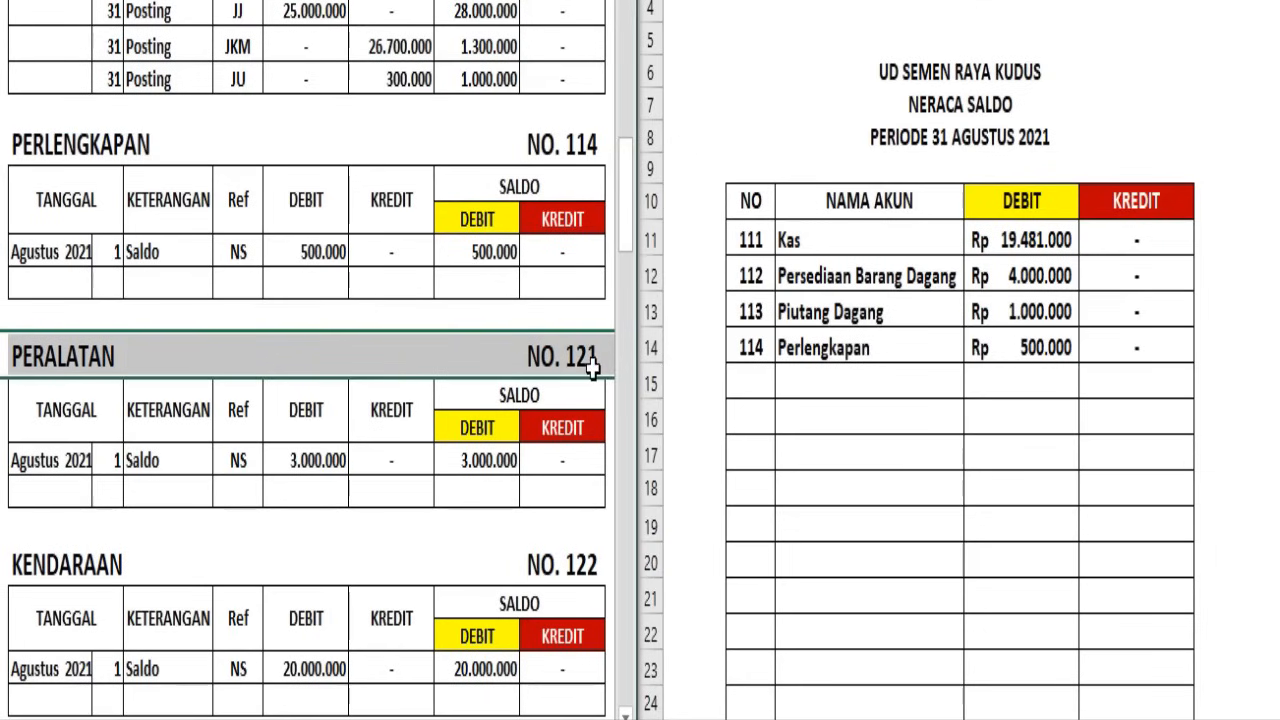
click(652, 388)
click(652, 388)
text(121	Peralatan	Rp 3.000.000	-)
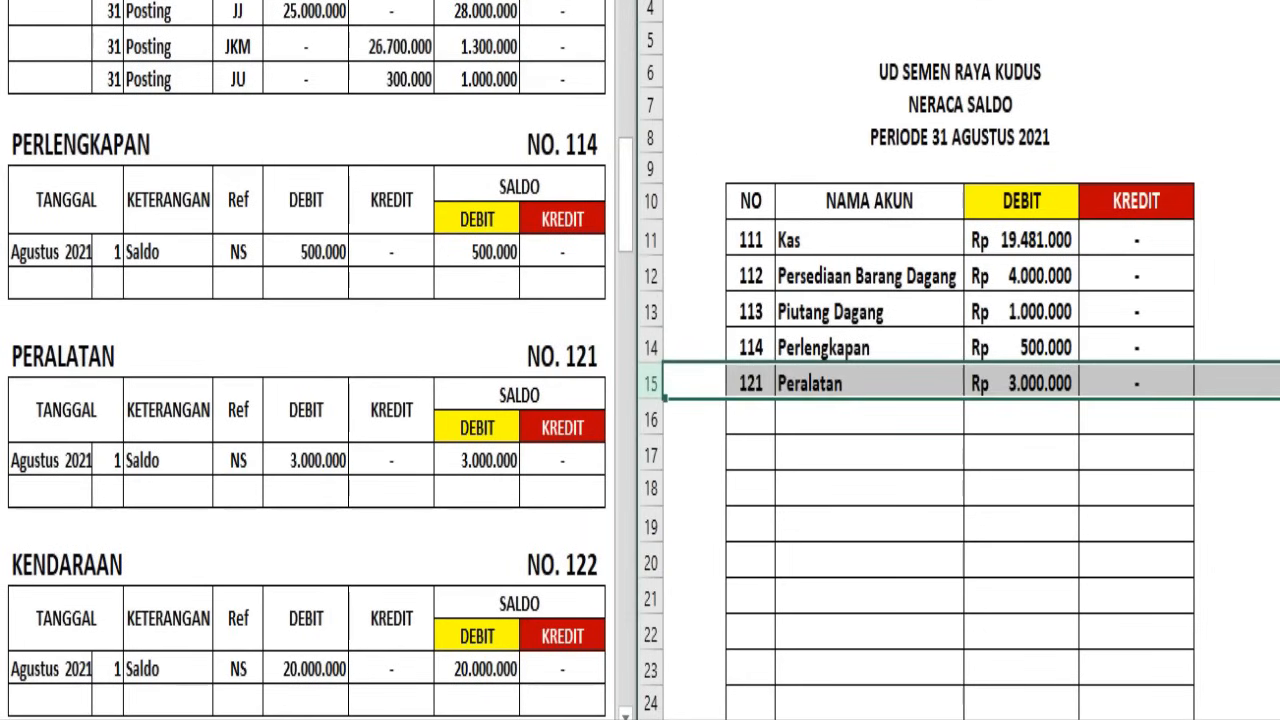
Carry the Kendaraan ledger balance into Neraca Saldo row 16 as account 122, debit Rp 20.000.000, credit dash
click(456, 530)
scroll(457, 528, down, 4)
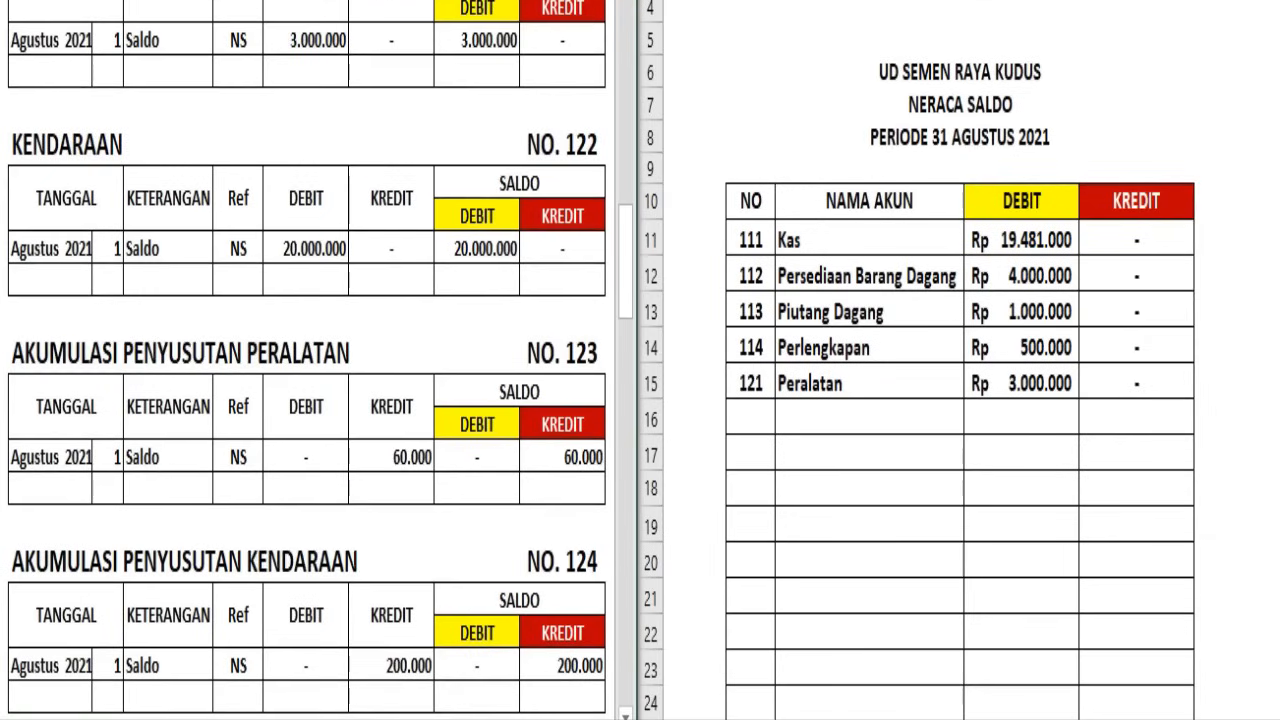
click(2, 144)
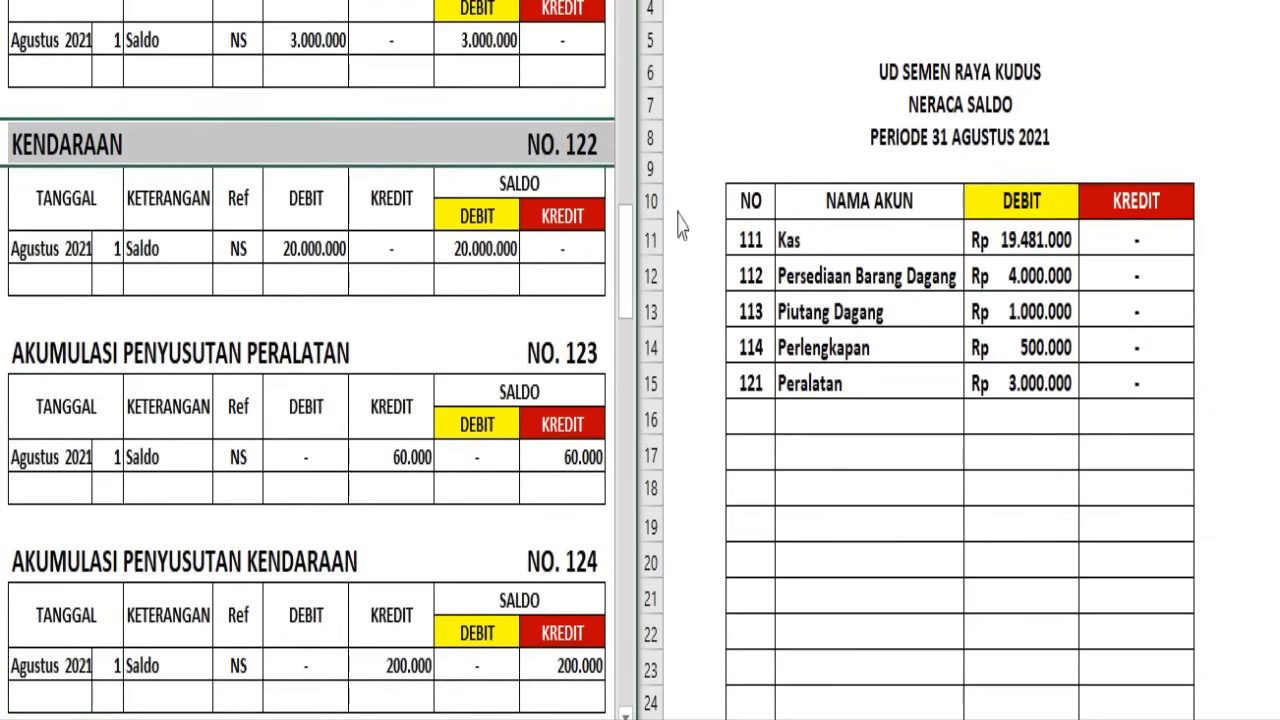
click(653, 418)
click(652, 417)
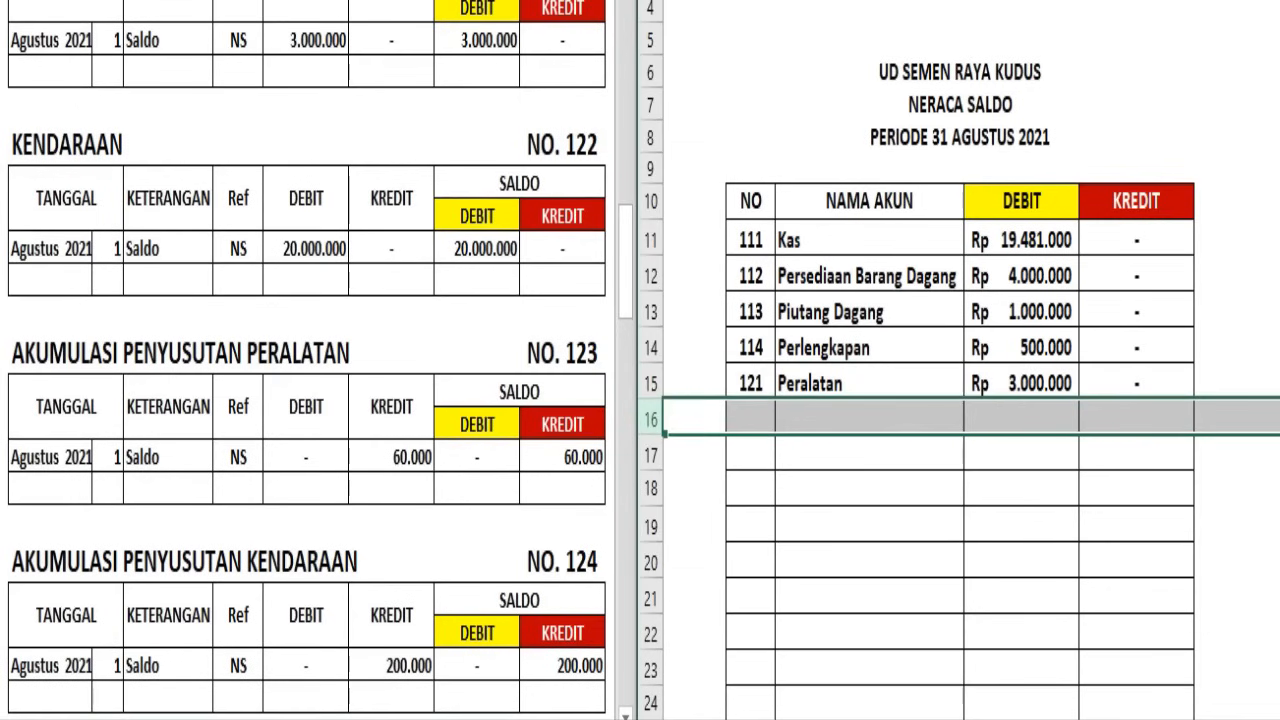
click(930, 2)
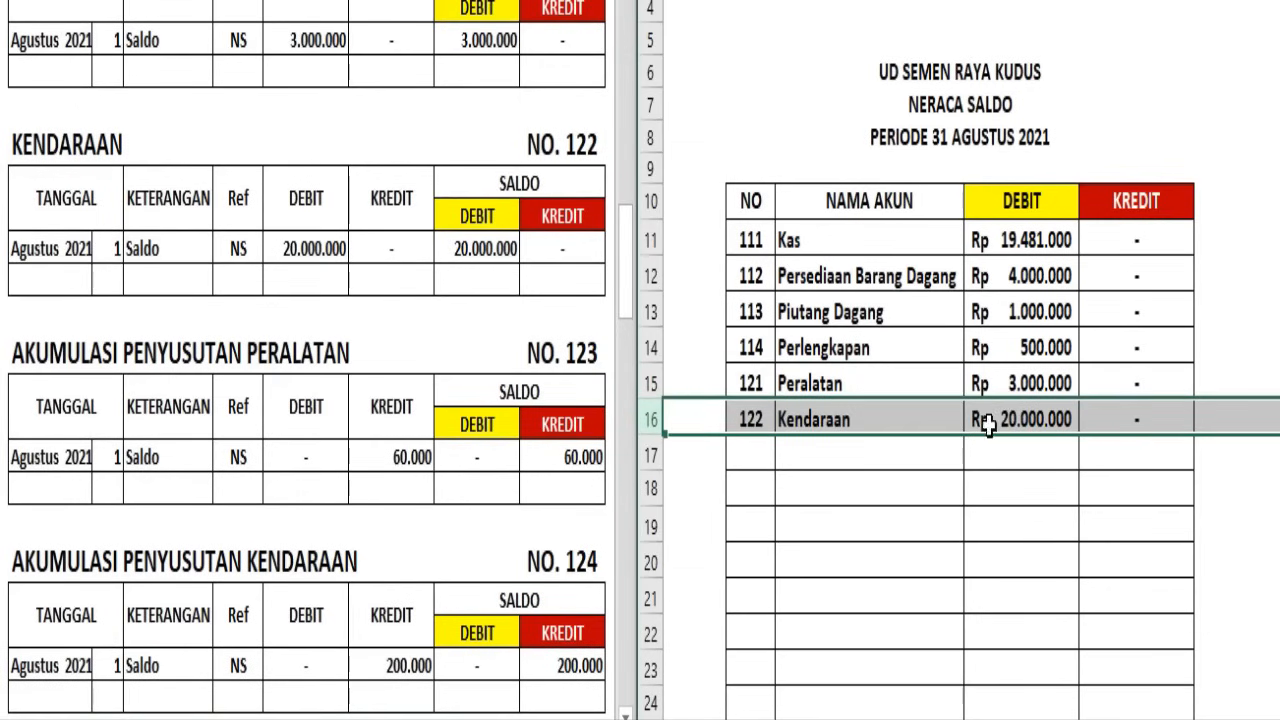
Fill row 17 of the Neraca Saldo with account 123 Akm.Penyst Peralatan, a dash for debit and credit Rp 60.000
click(829, 481)
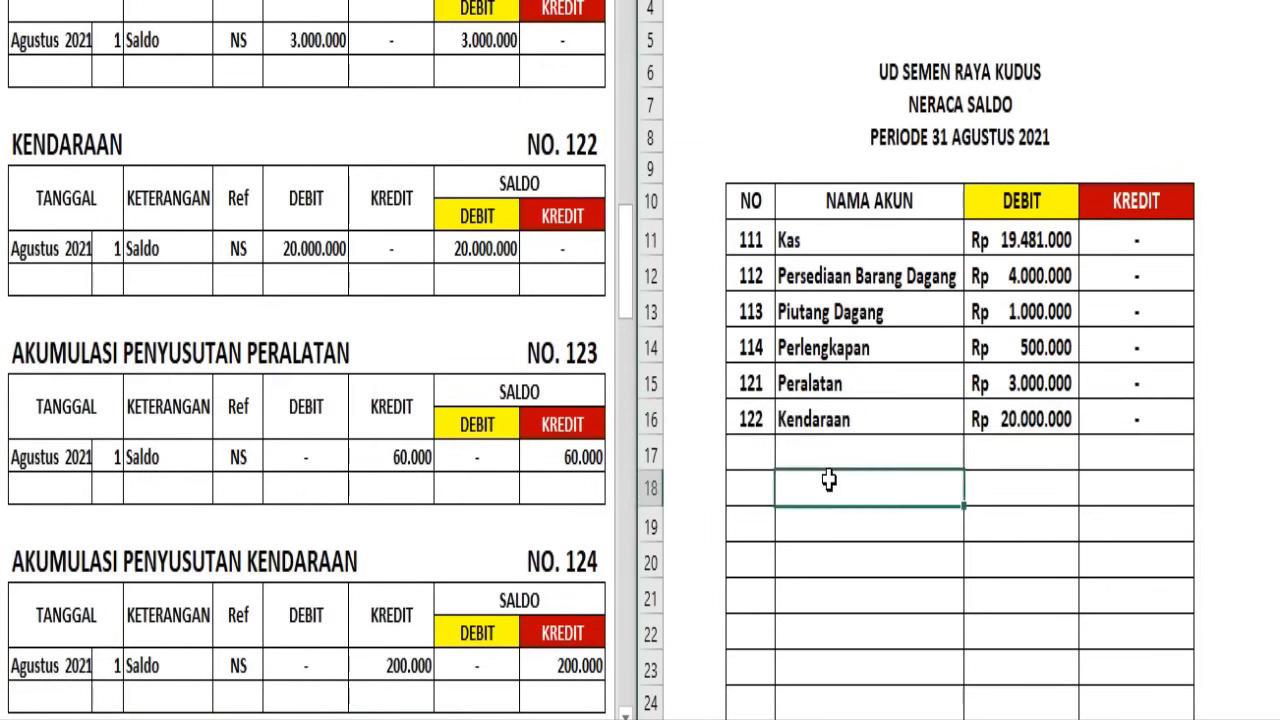
click(465, 402)
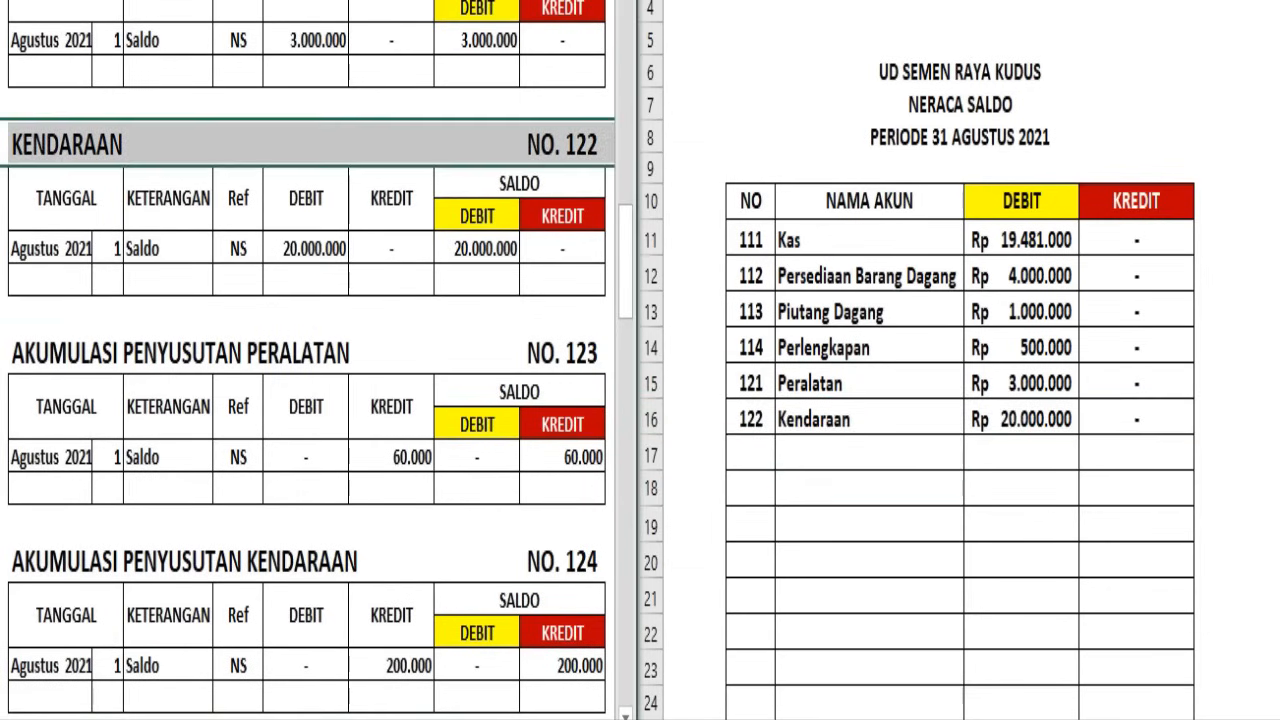
click(2, 356)
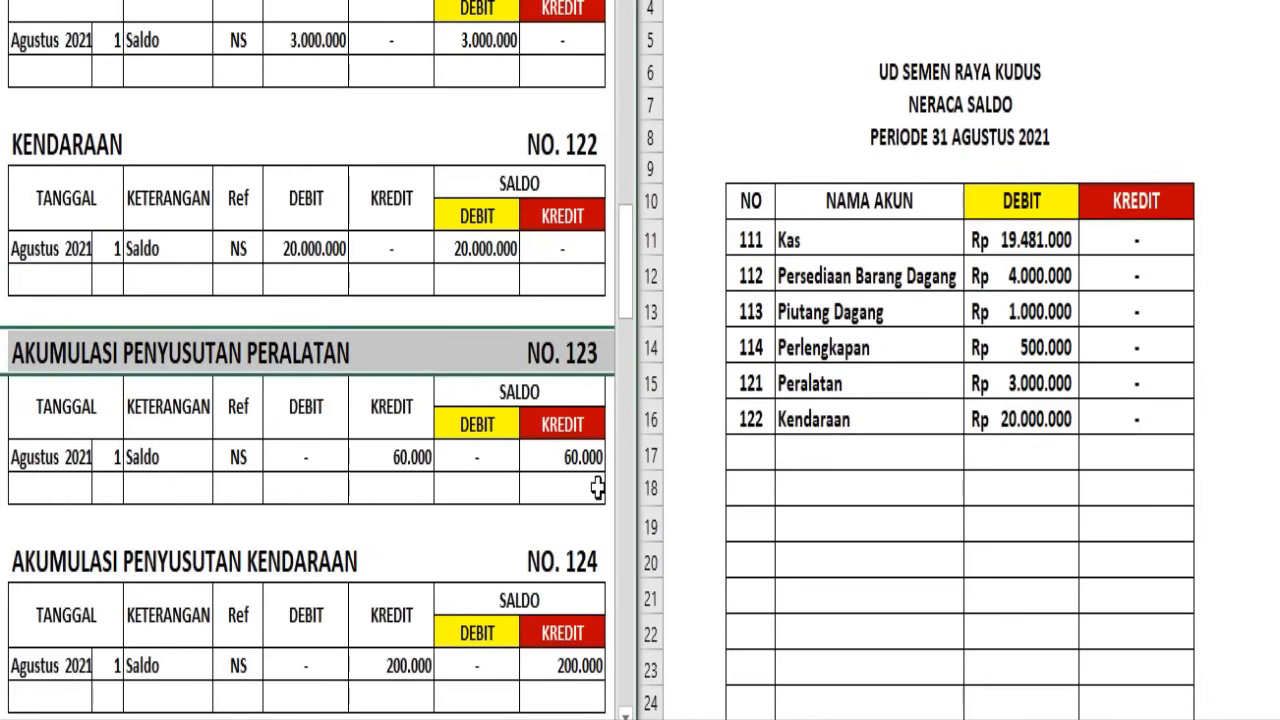
click(860, 489)
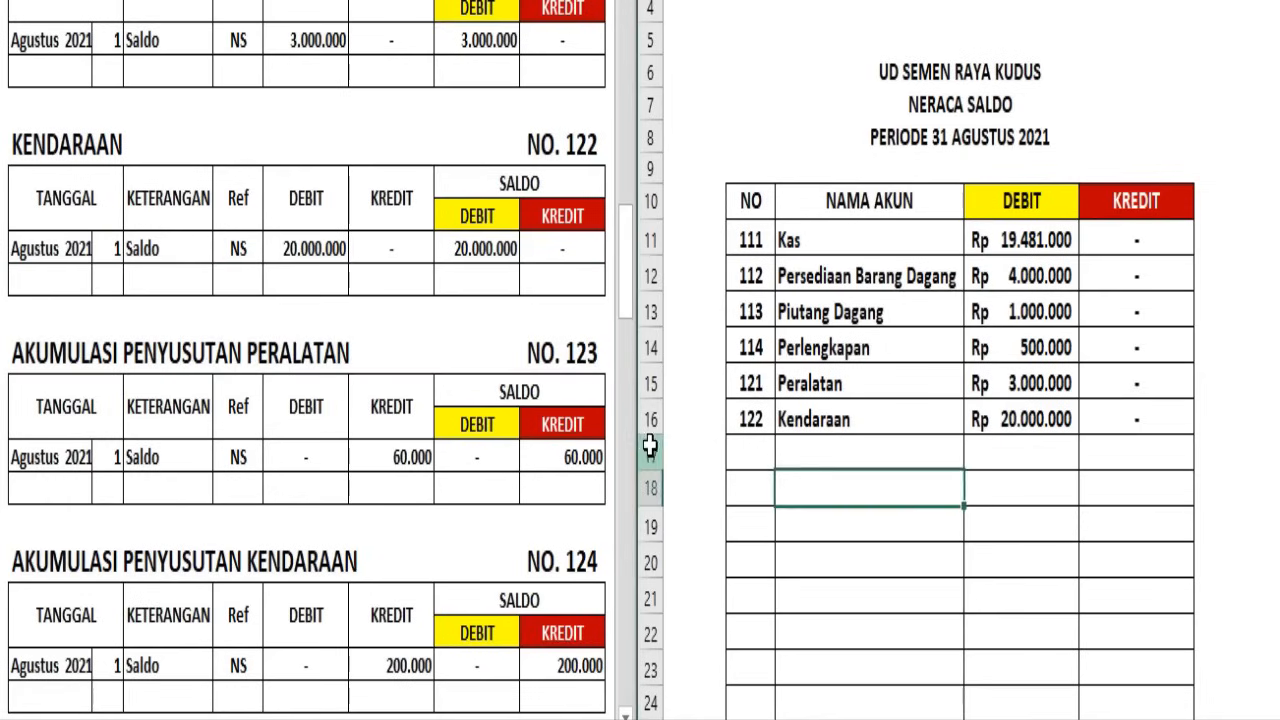
click(650, 455)
text(123	Akm.Penyst Peralatan	-	Rp 60.000)
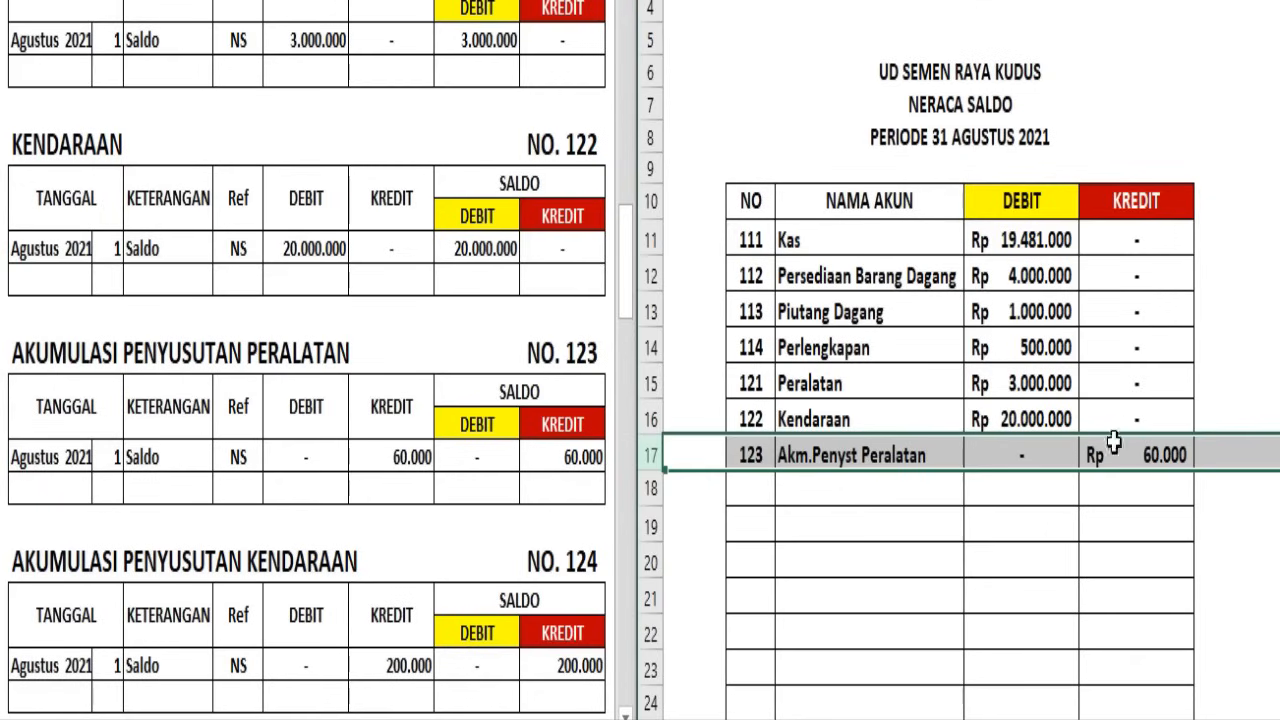
Fill row 18 of the Neraca Saldo with account 124 Akm.Penyst Kendaraan, a dash for debit and credit Rp 200.000
click(300, 352)
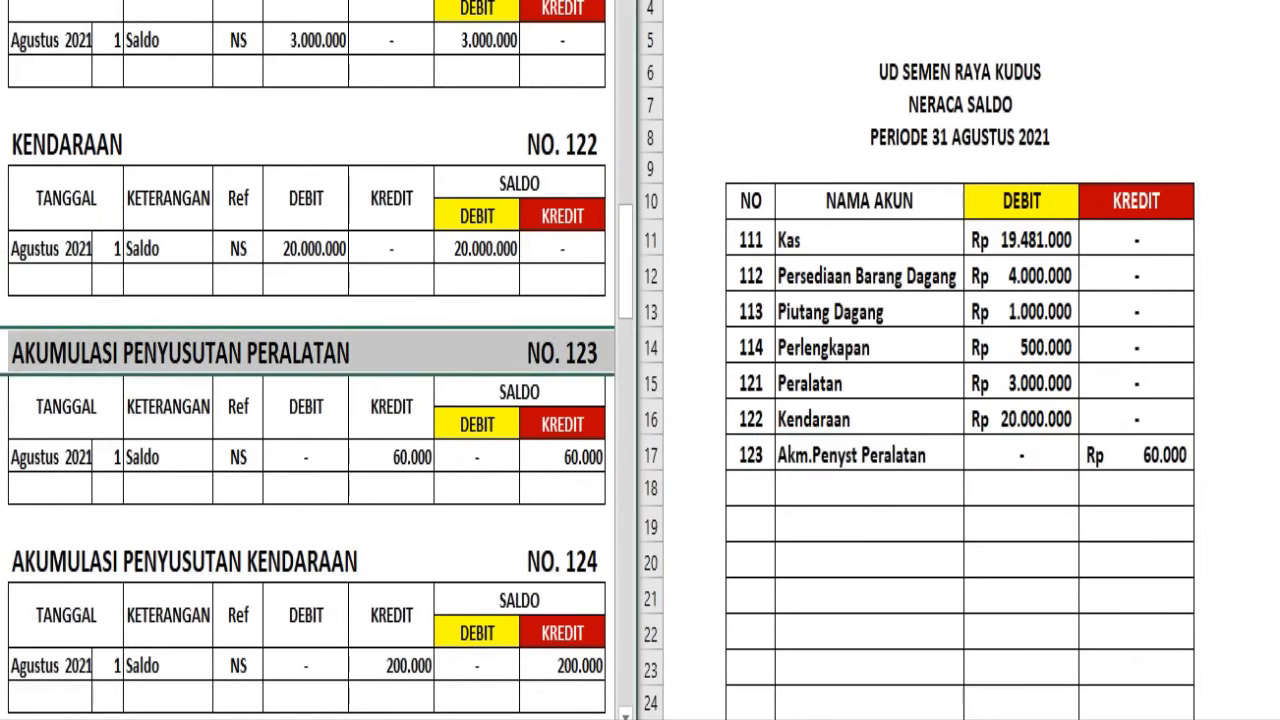
click(8, 562)
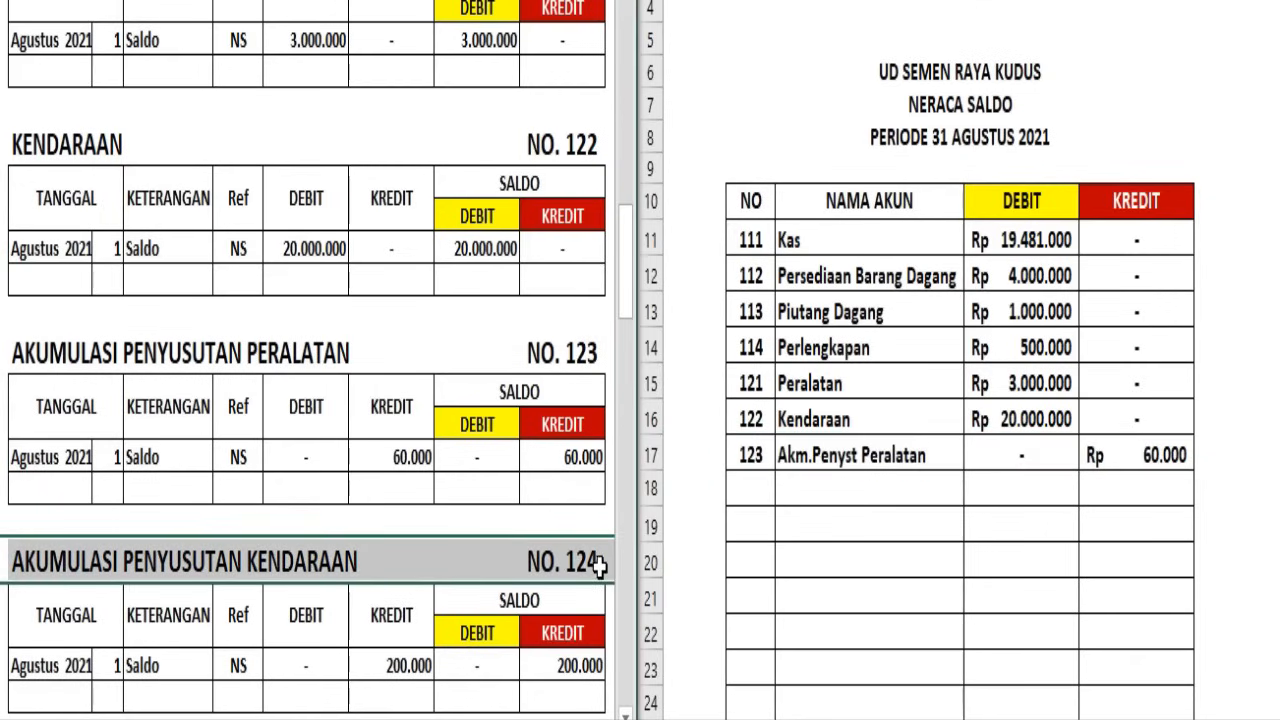
click(651, 490)
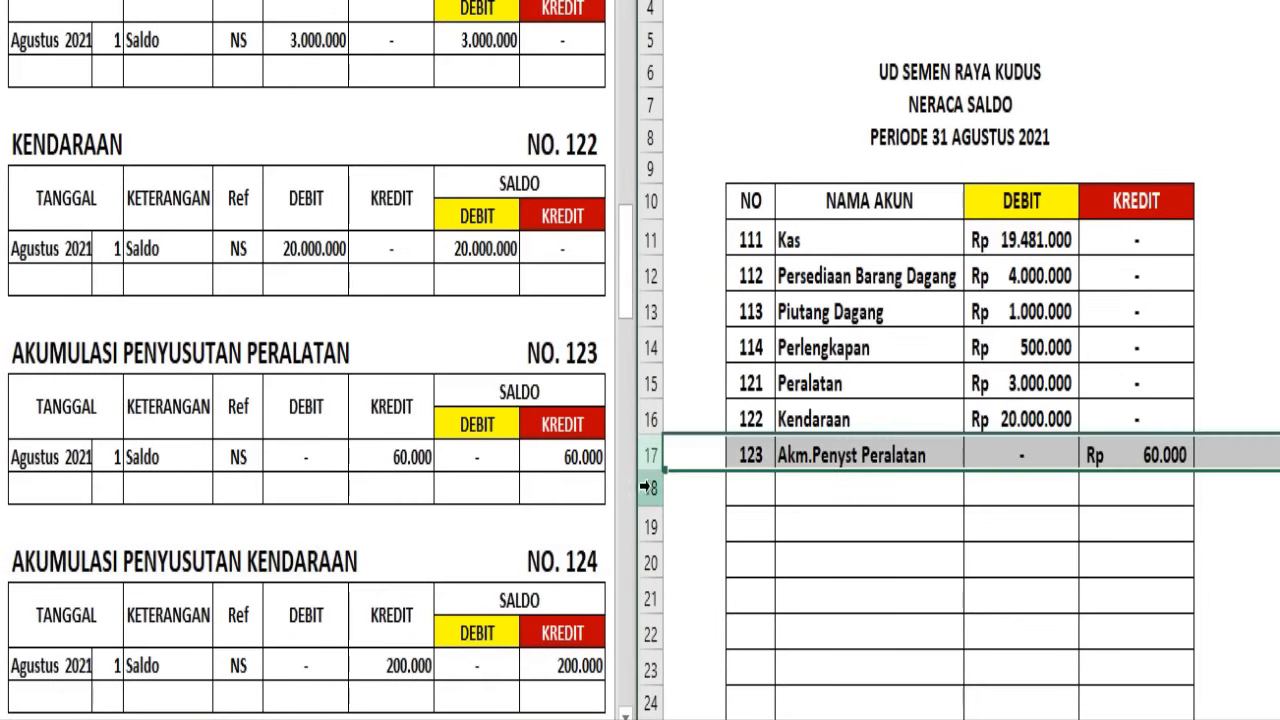
click(651, 490)
key(F4)
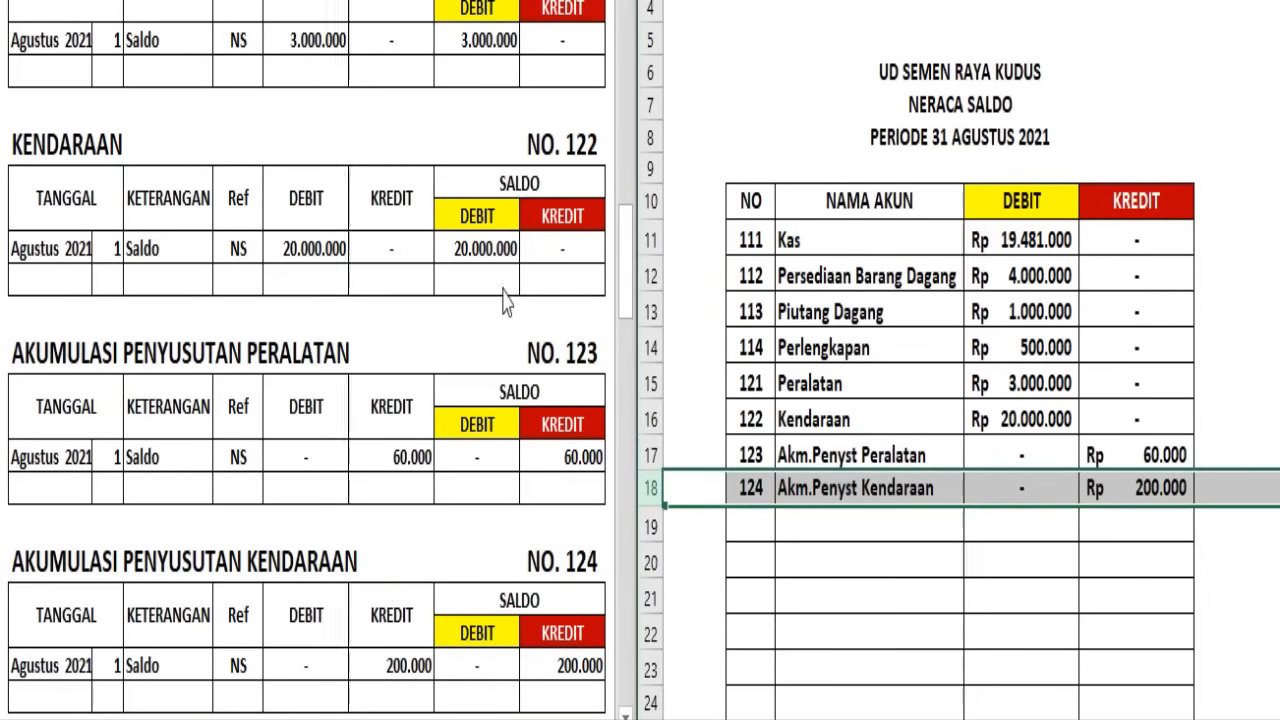
Carry the Utang Dagang ledger balance into Neraca Saldo row 19 as account 211, debit dash, credit Rp 8.000.000
scroll(489, 306, down, 1)
click(489, 300)
click(722, 264)
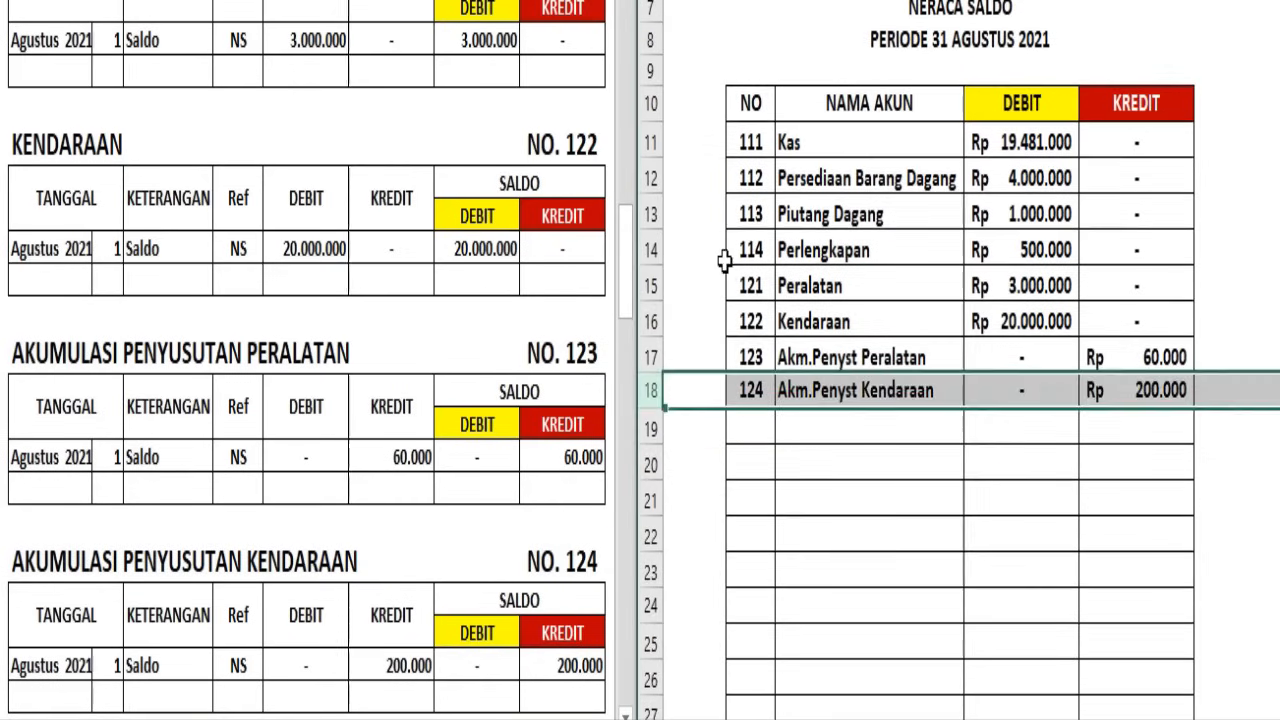
scroll(715, 260, up, 1)
click(549, 309)
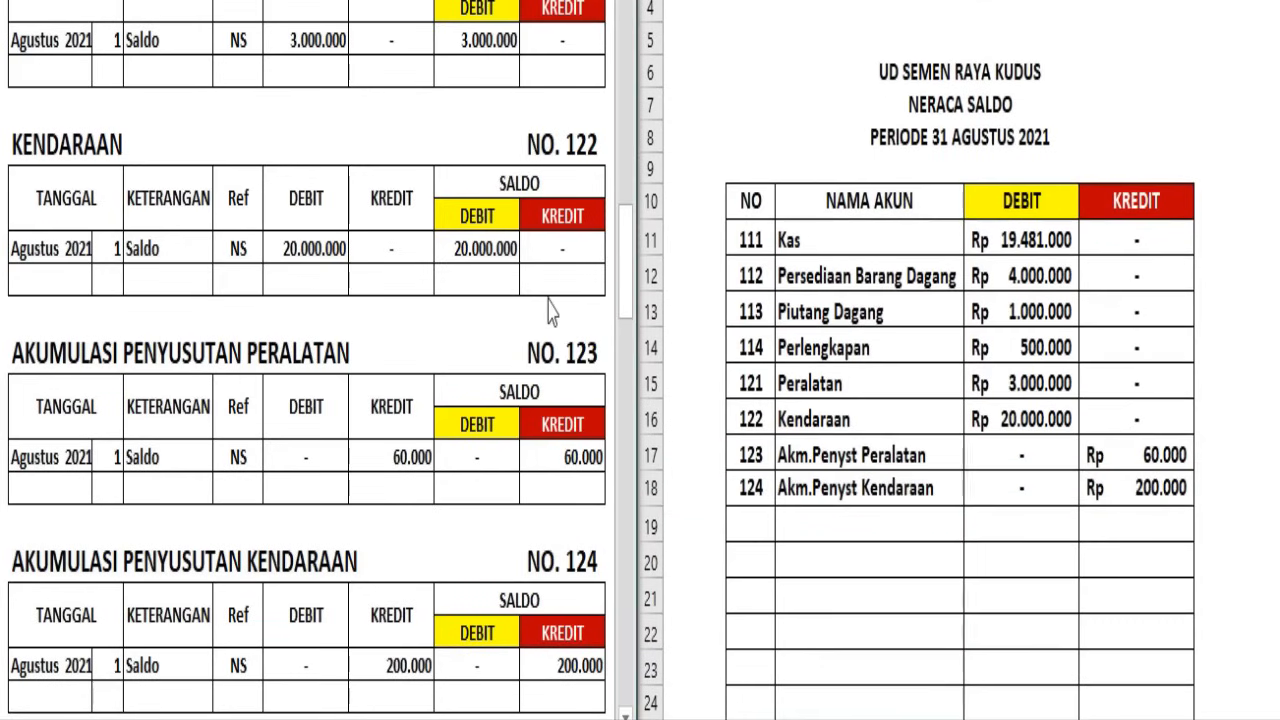
scroll(548, 295, down, 5)
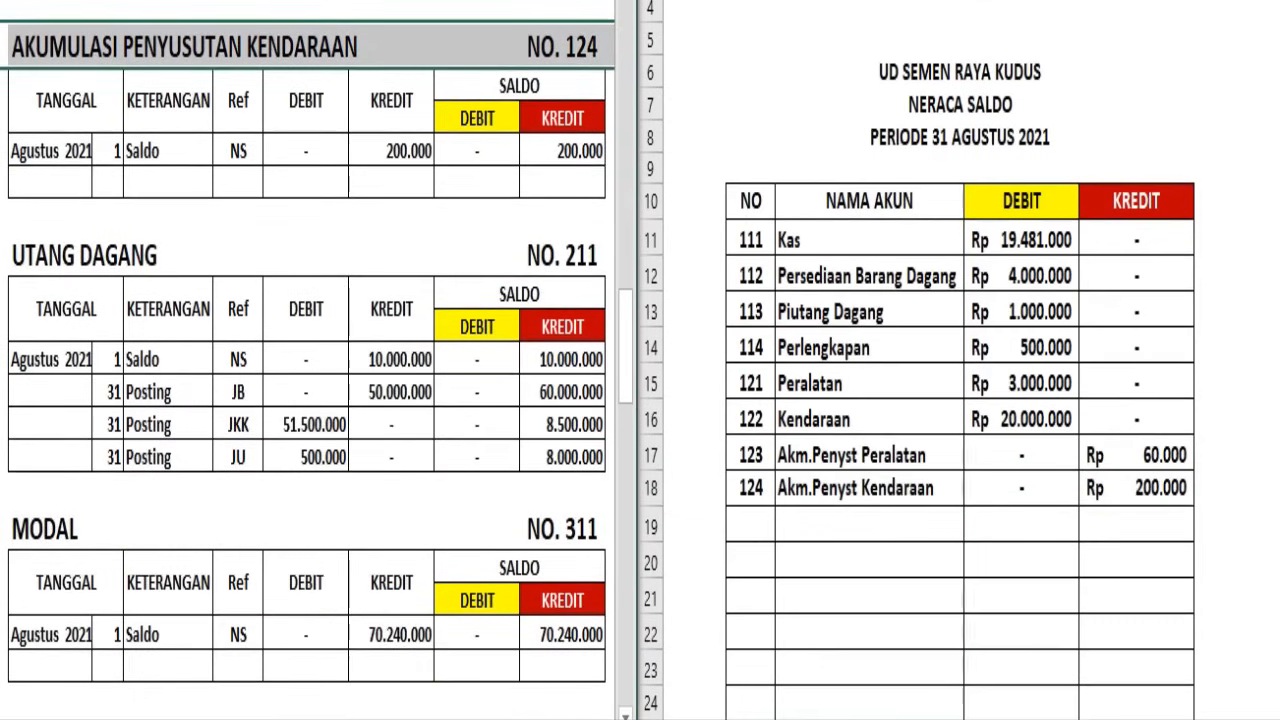
click(2, 255)
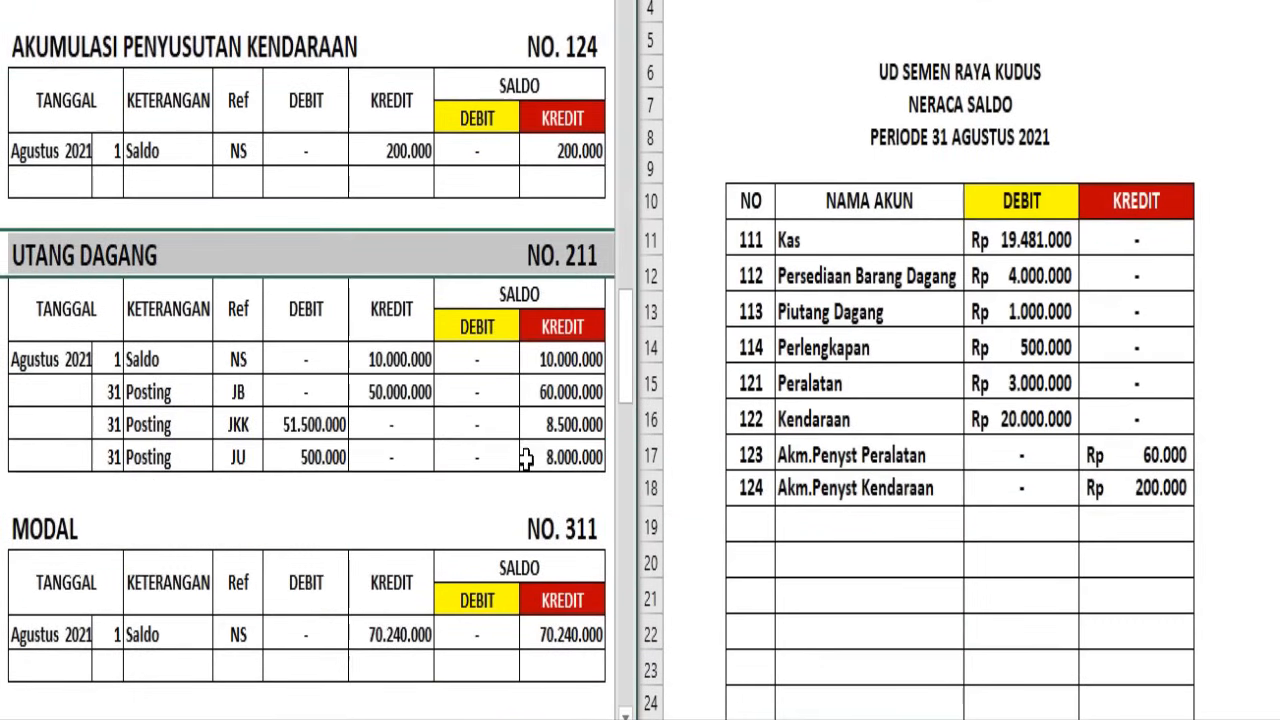
click(652, 488)
click(652, 528)
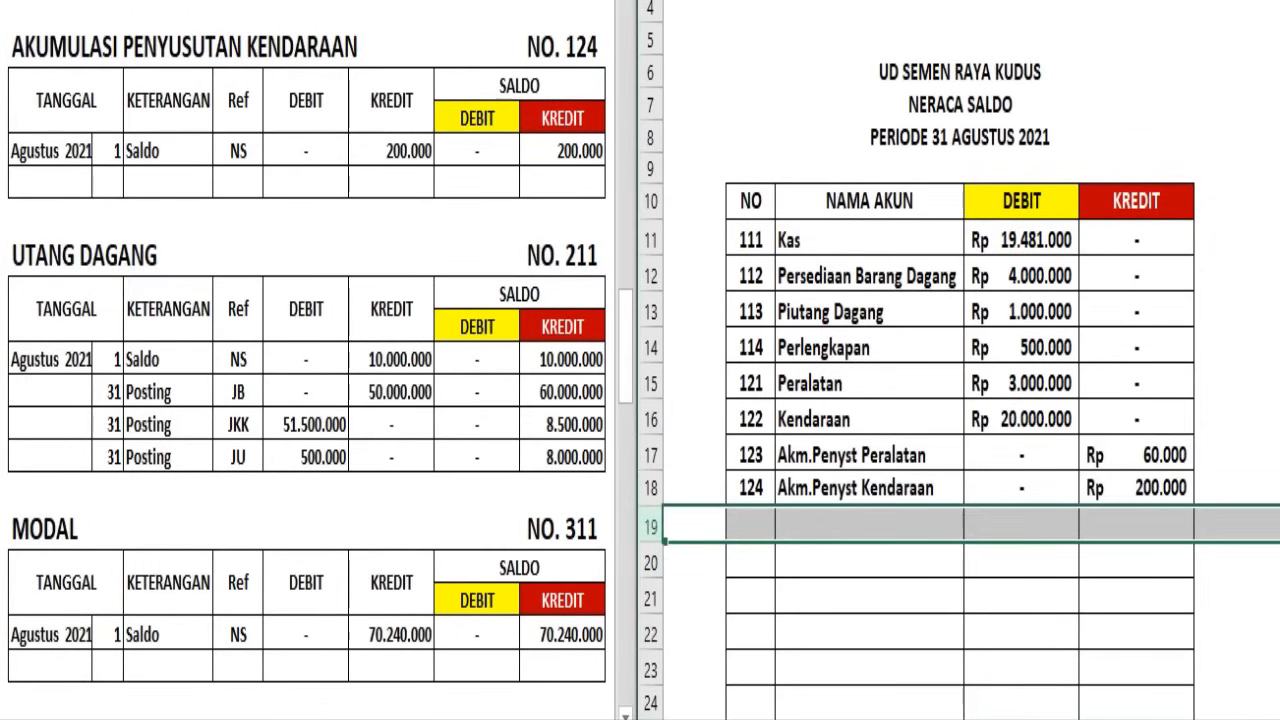
text(211	Utang Dagang	-	Rp 8.000.000)
Carry the Modal ledger balance into Neraca Saldo row 20 as account 311, debit dash, credit Rp 70.240.000
click(537, 507)
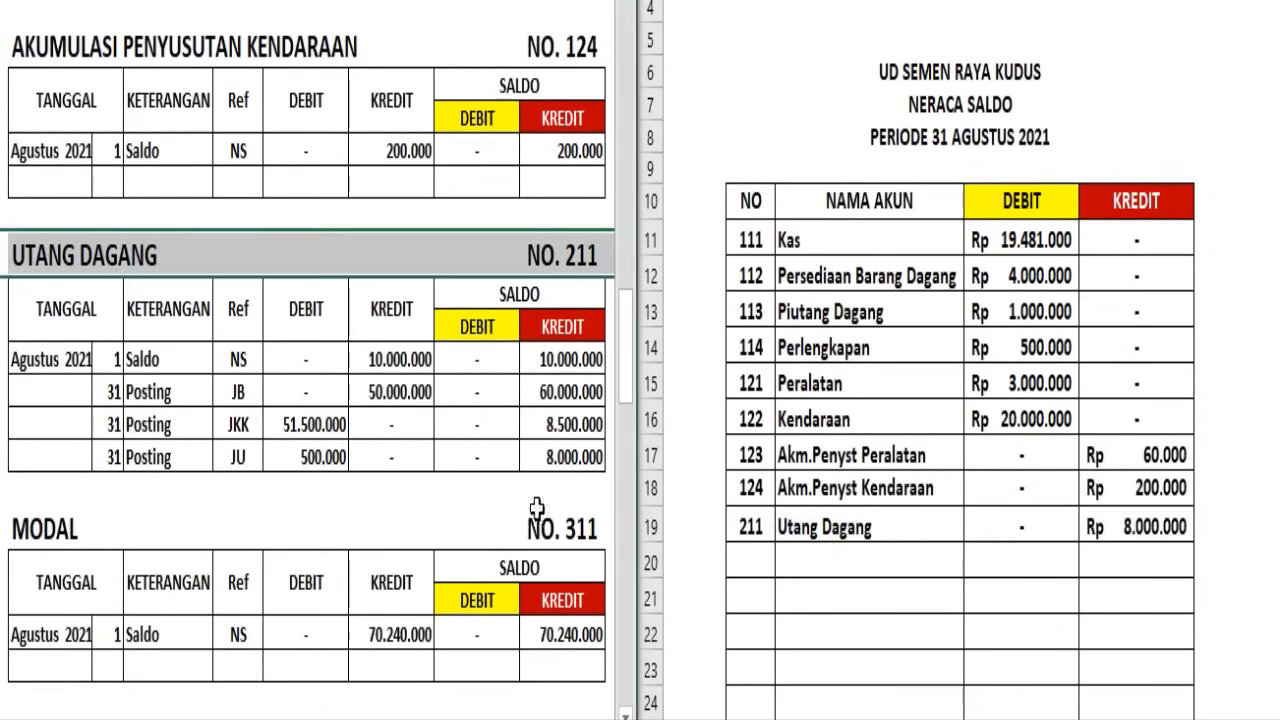
click(3, 528)
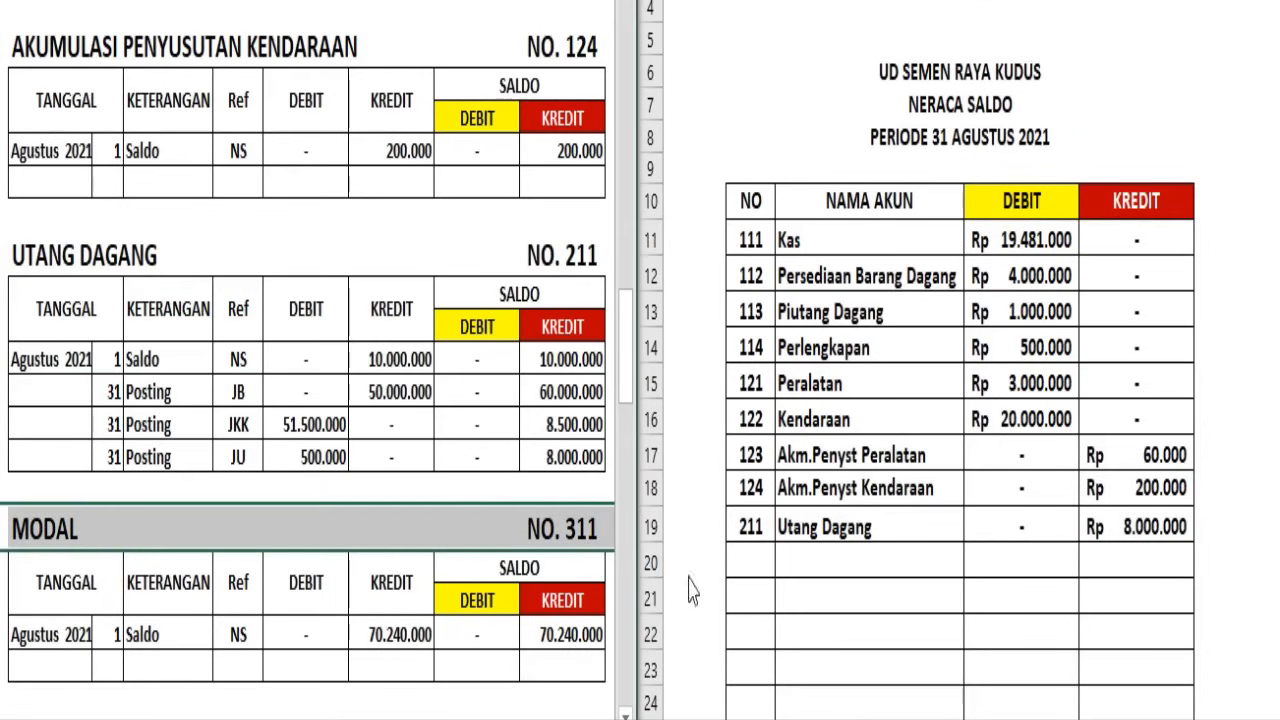
click(650, 527)
click(650, 563)
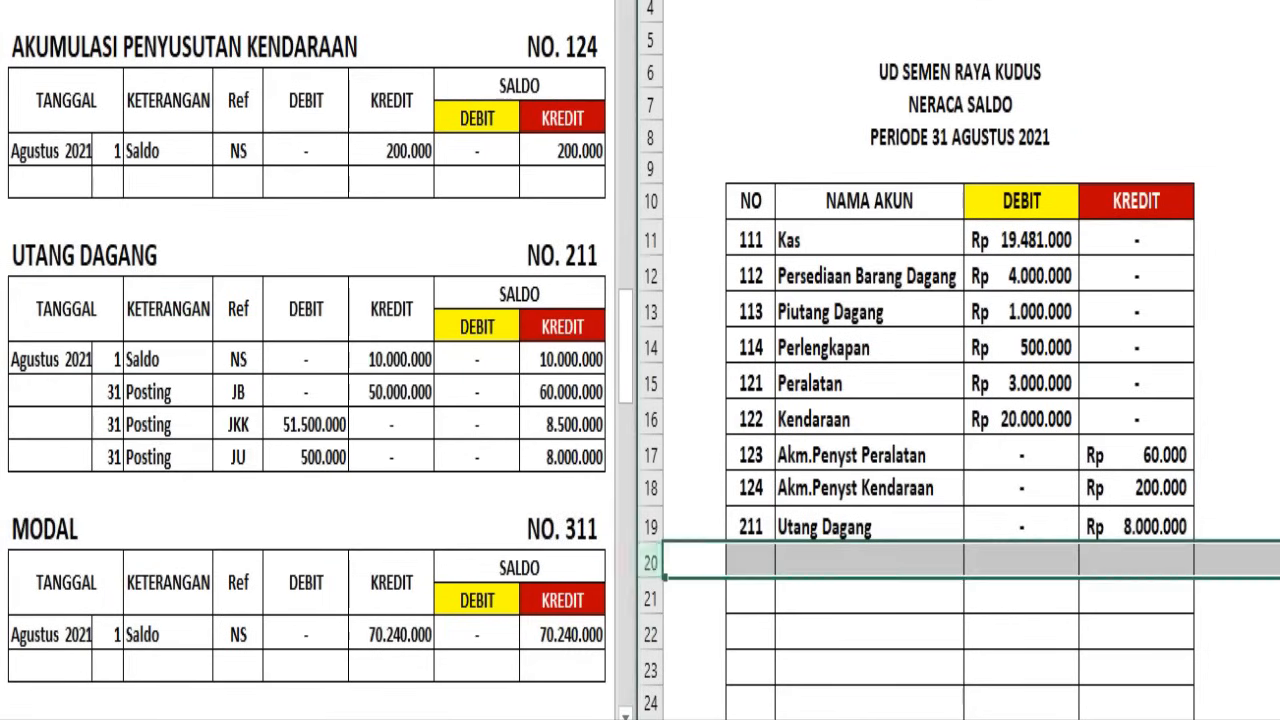
key(ctrl+d)
Carry the Prive ledger balance into Neraca Saldo row 21 as account 312, debit Rp 700.000, credit dash
click(563, 457)
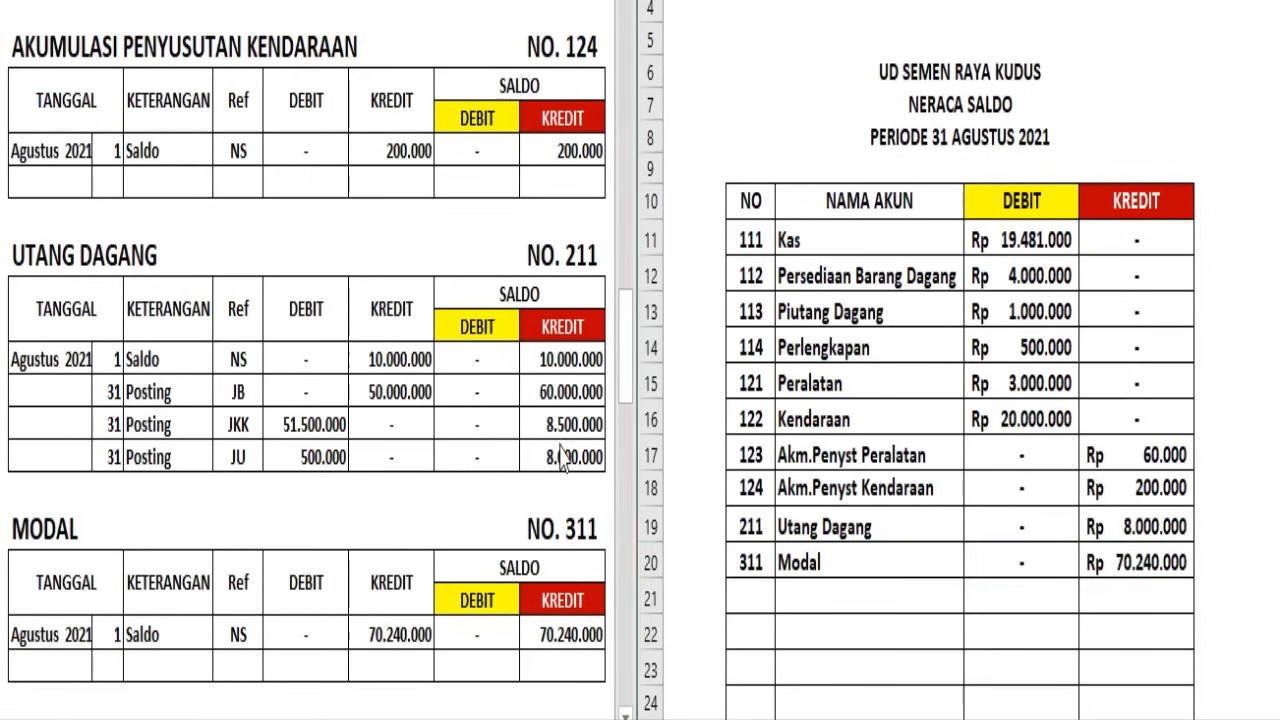
scroll(563, 437, down, 4)
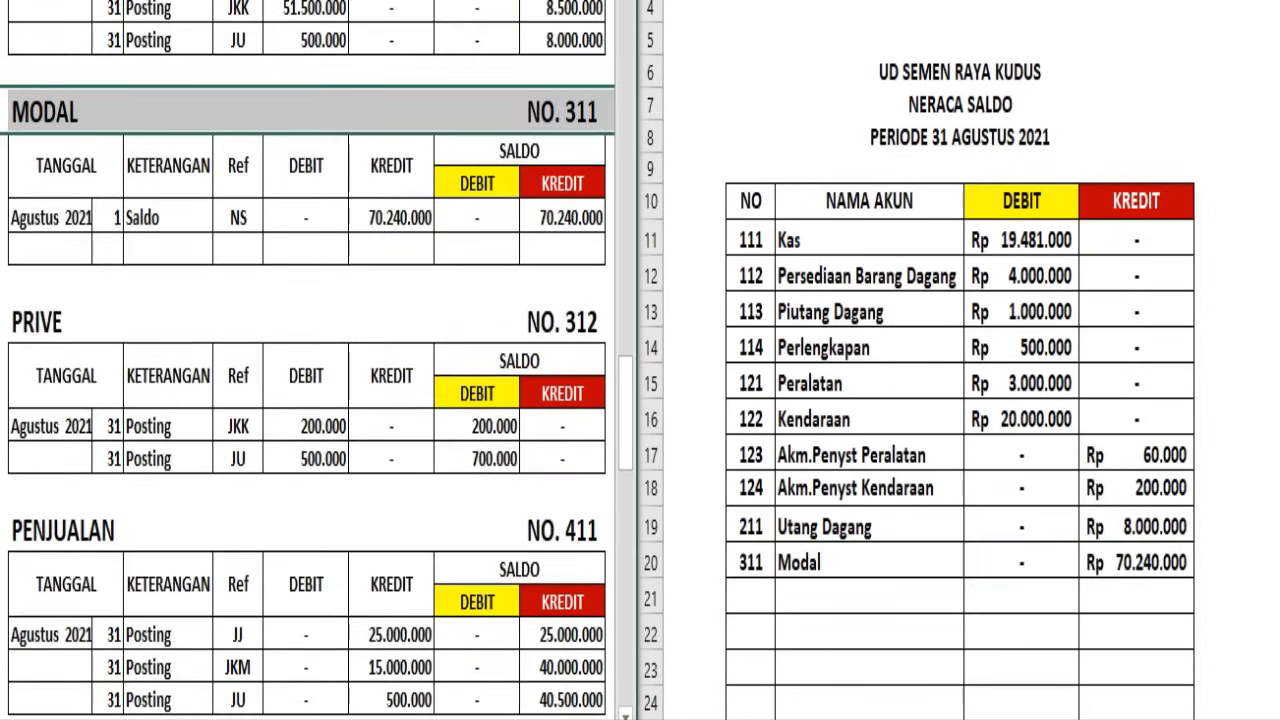
click(8, 325)
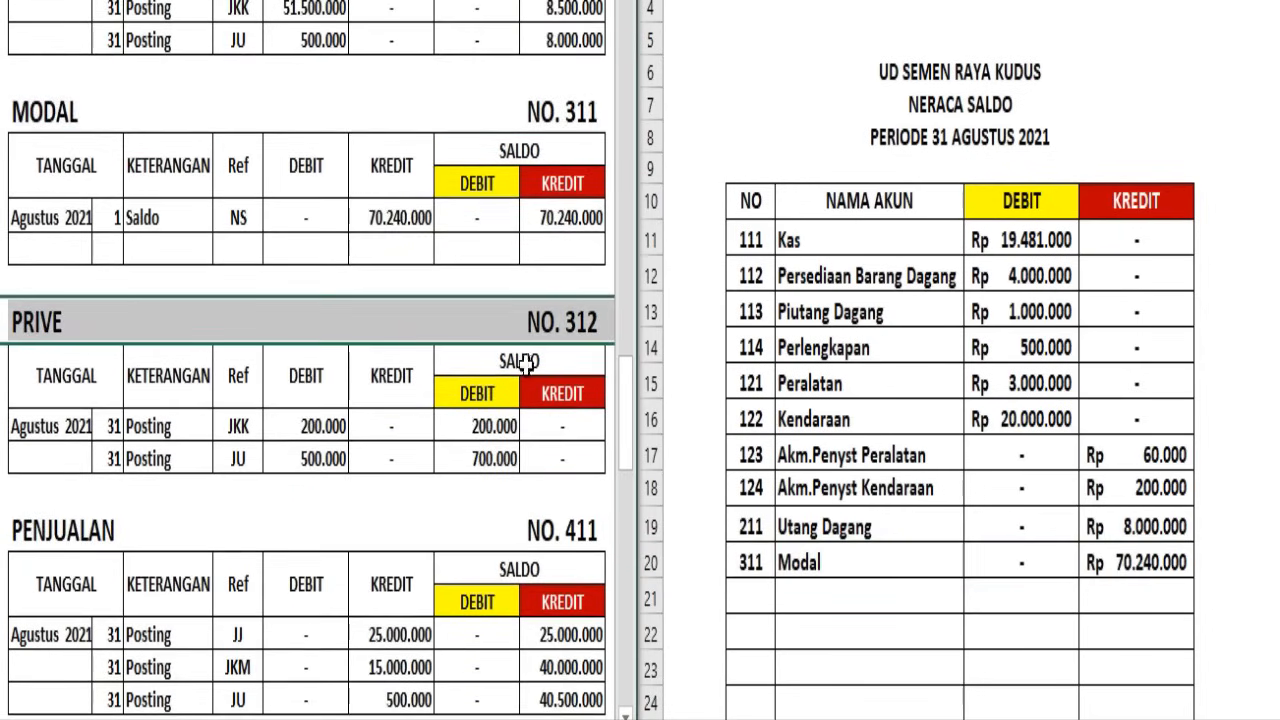
click(648, 604)
click(650, 602)
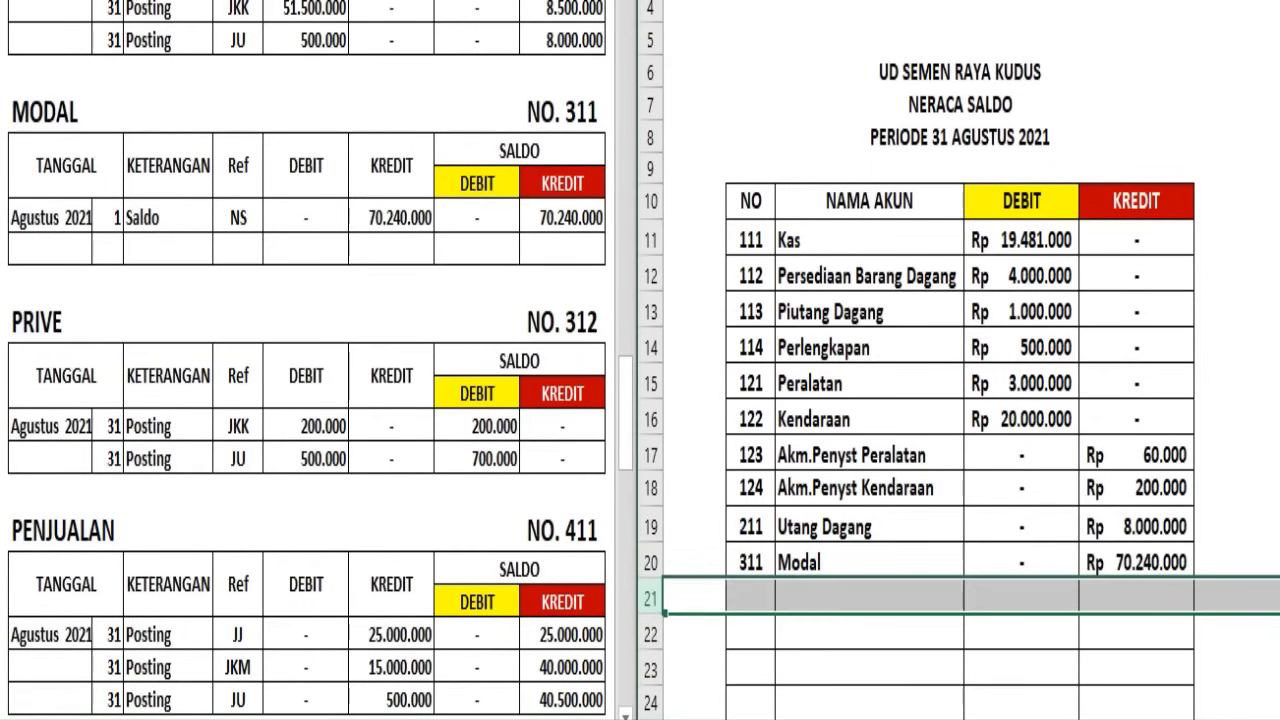
text(312	Prive	Rp 700.000	-)
Carry the Penjualan ledger balance into Neraca Saldo row 22 as account 411, debit dash, credit Rp 40.500.000
click(325, 567)
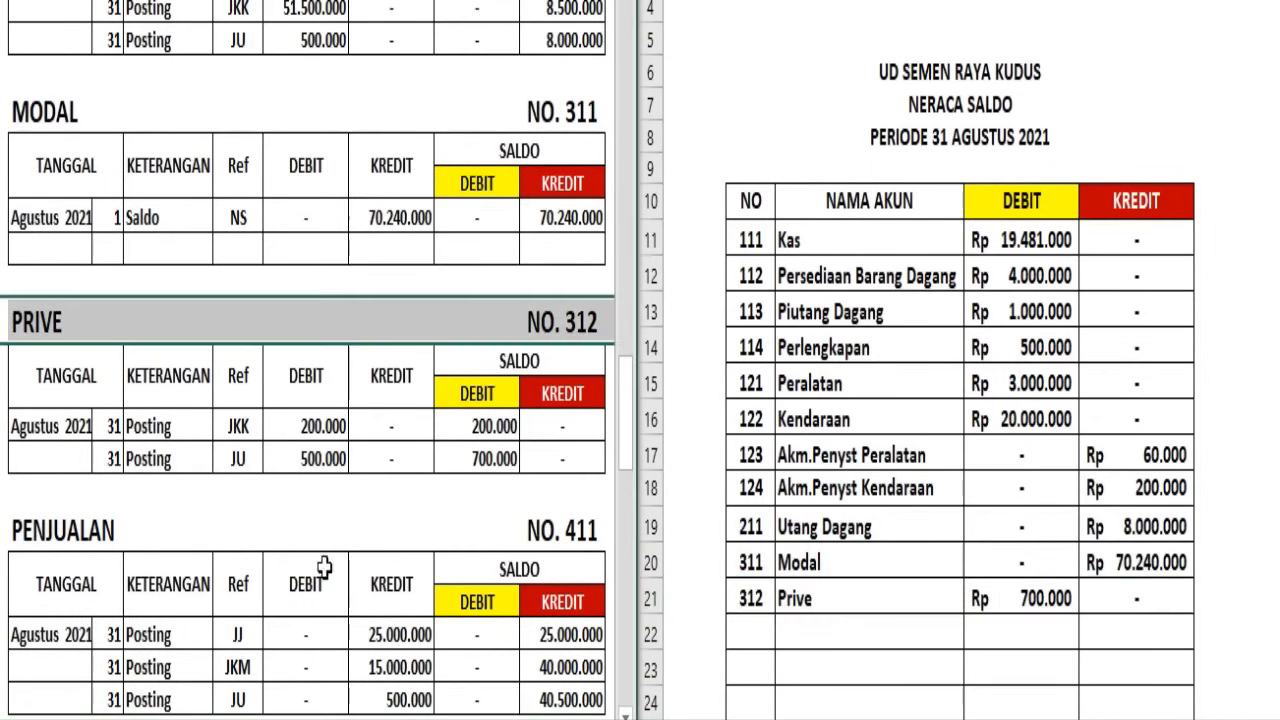
click(30, 542)
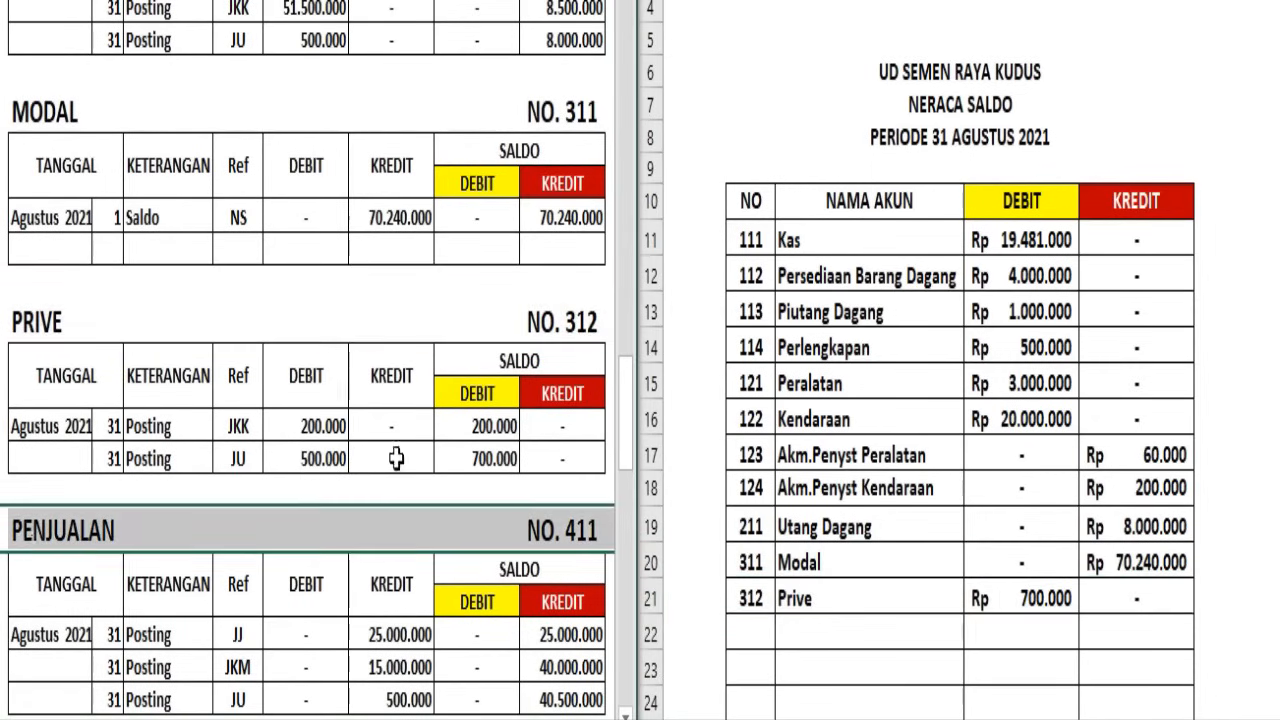
scroll(459, 487, down, 2)
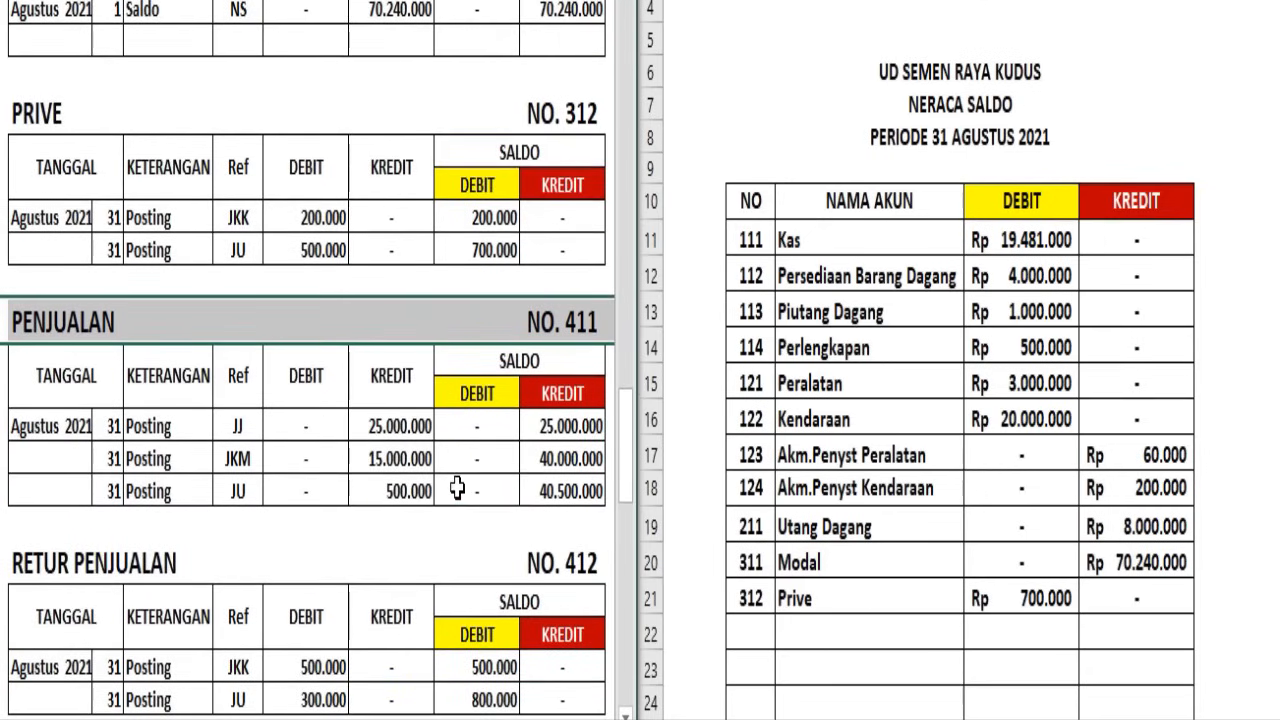
click(648, 612)
click(644, 634)
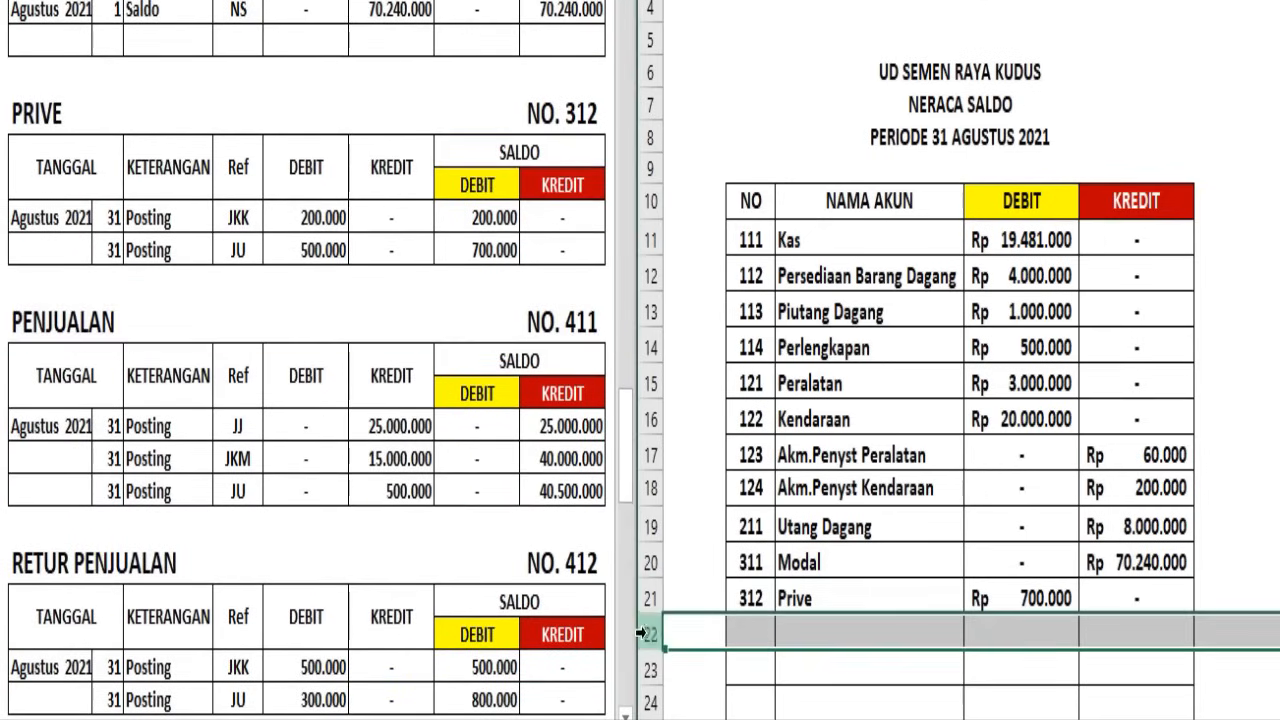
key(F4)
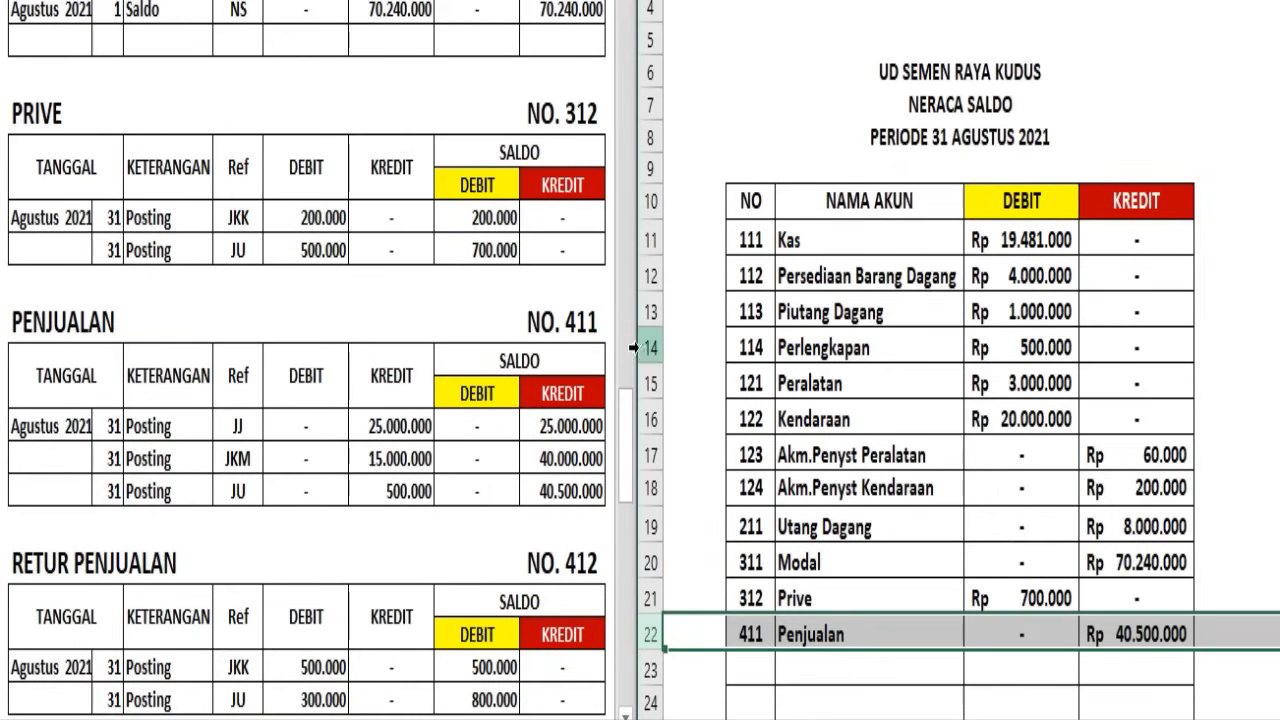
Carry the Retur Penjualan ledger balance into Neraca Saldo row 23 as account 412, debit Rp 800.000, credit dash
click(4, 560)
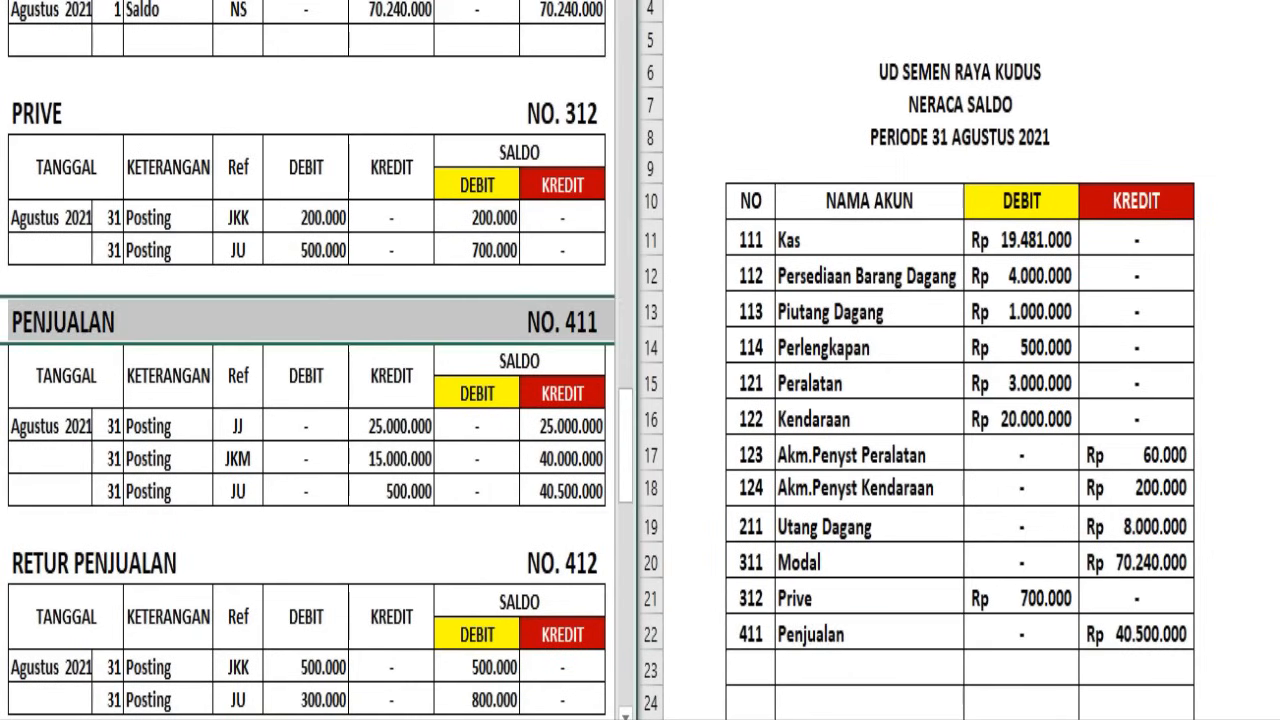
click(3, 562)
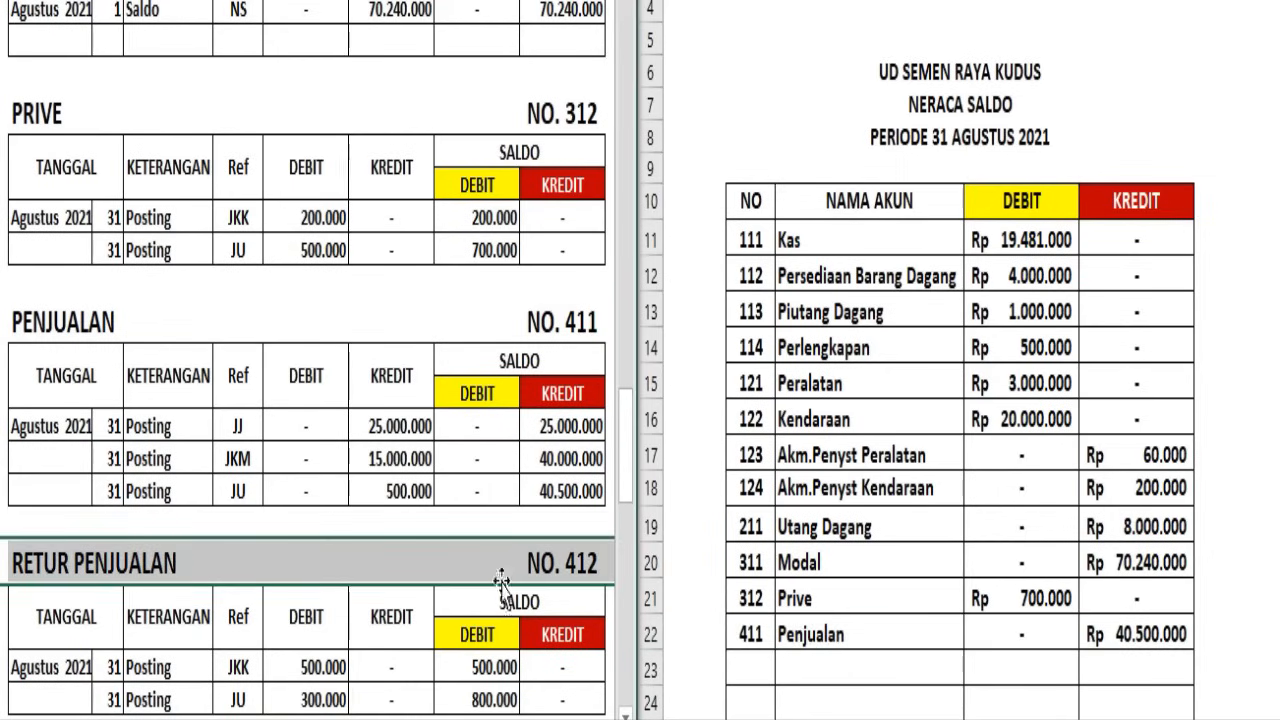
scroll(502, 580, down, 1)
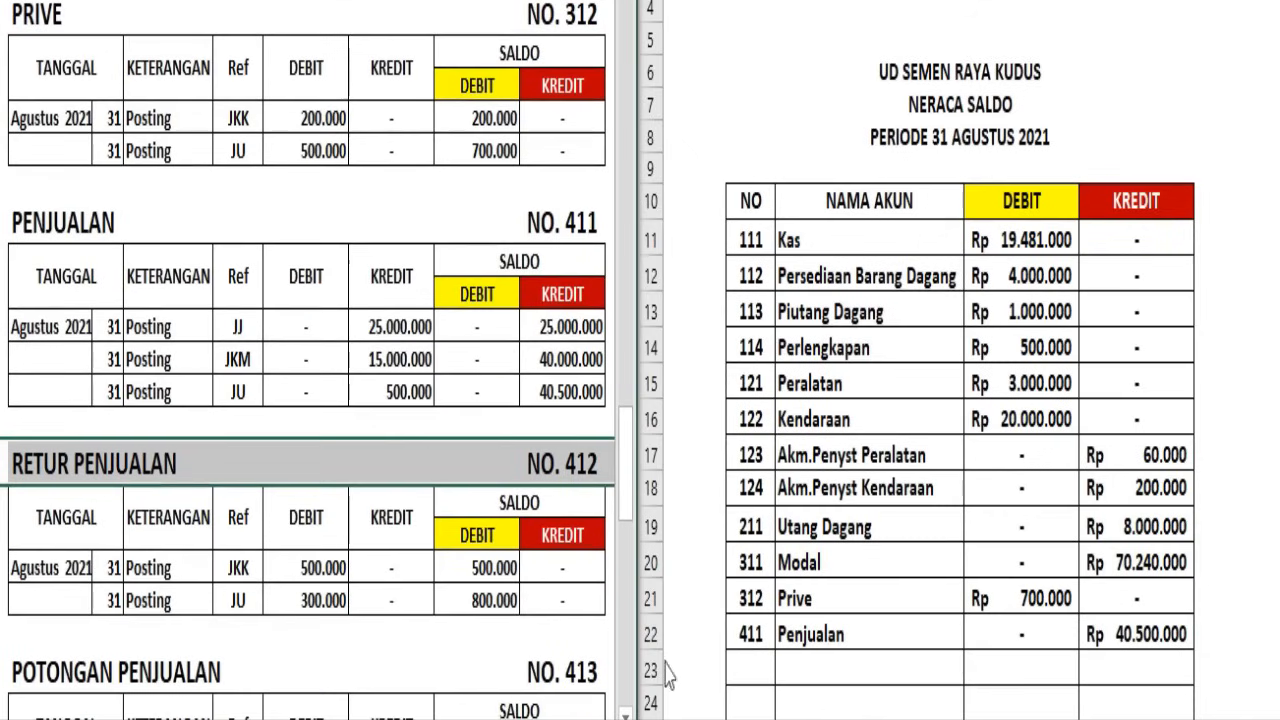
click(650, 670)
click(650, 670)
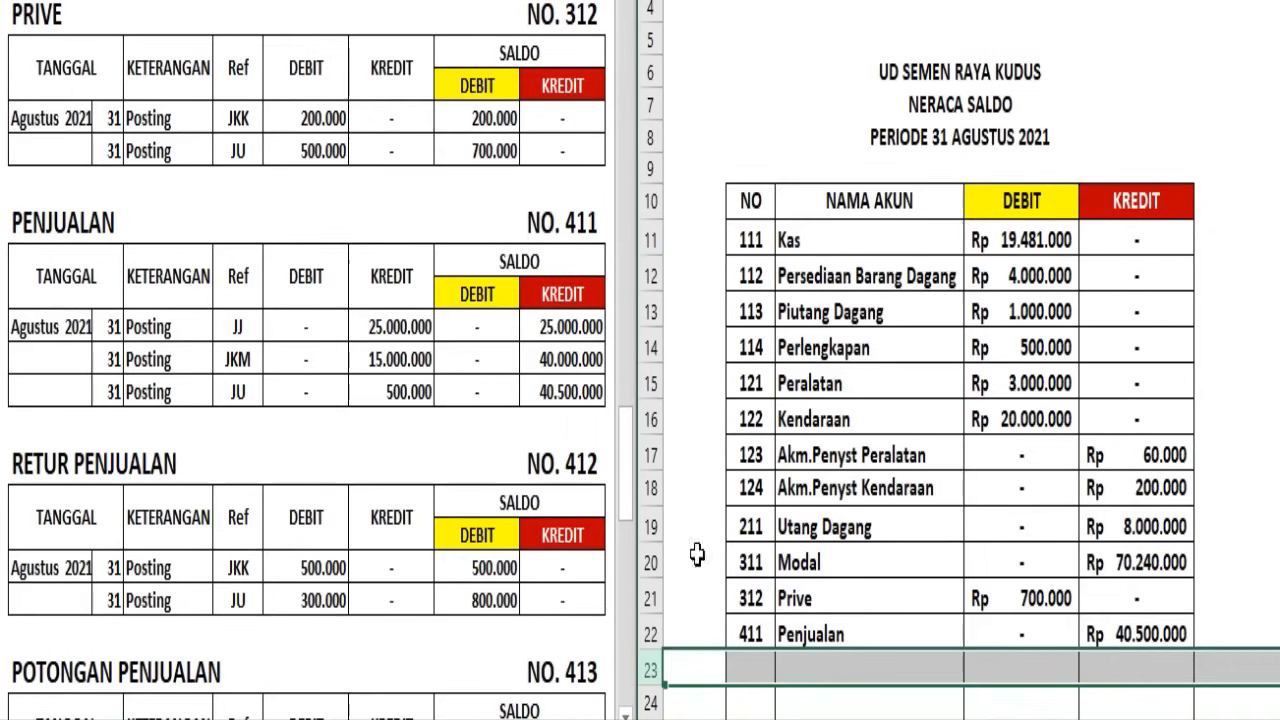
text(412	Retur Penjualan	Rp 800.000	-)
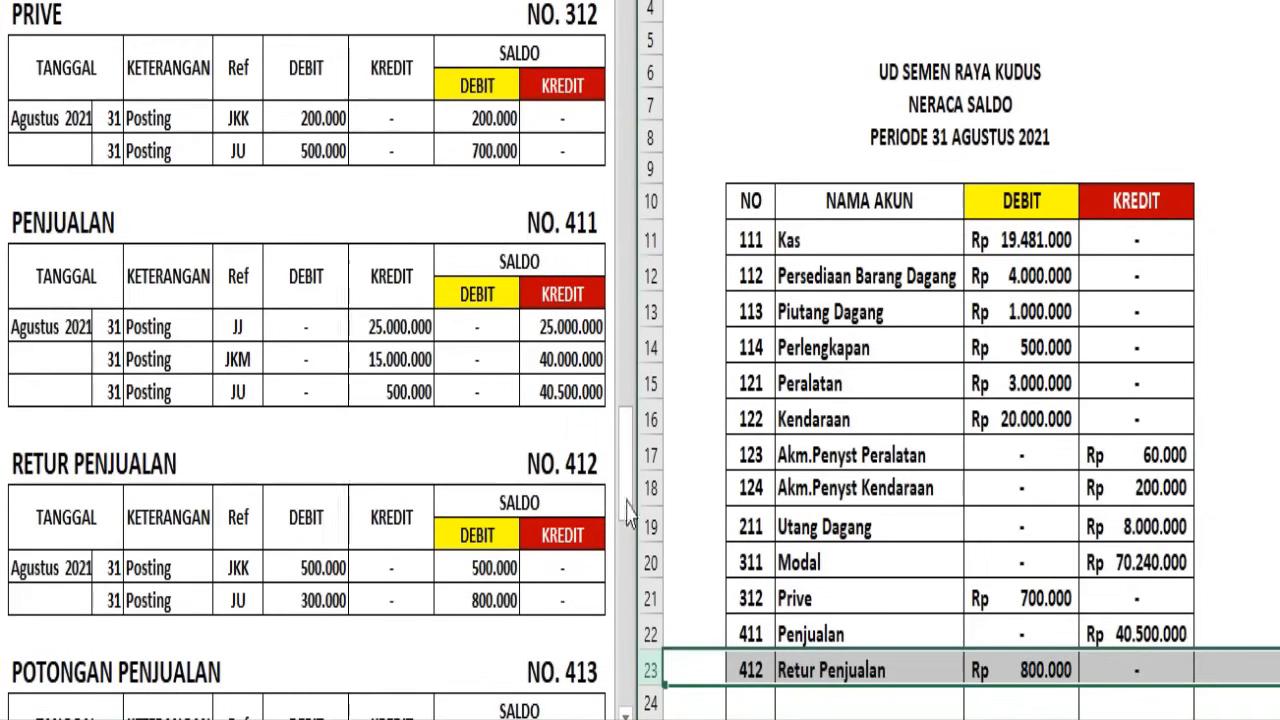
Carry the Potongan Penjualan ledger balance into Neraca Saldo row 24 as account 413, debit Rp 494.000, credit dash
click(694, 455)
scroll(694, 414, down, 2)
scroll(694, 414, down, 2)
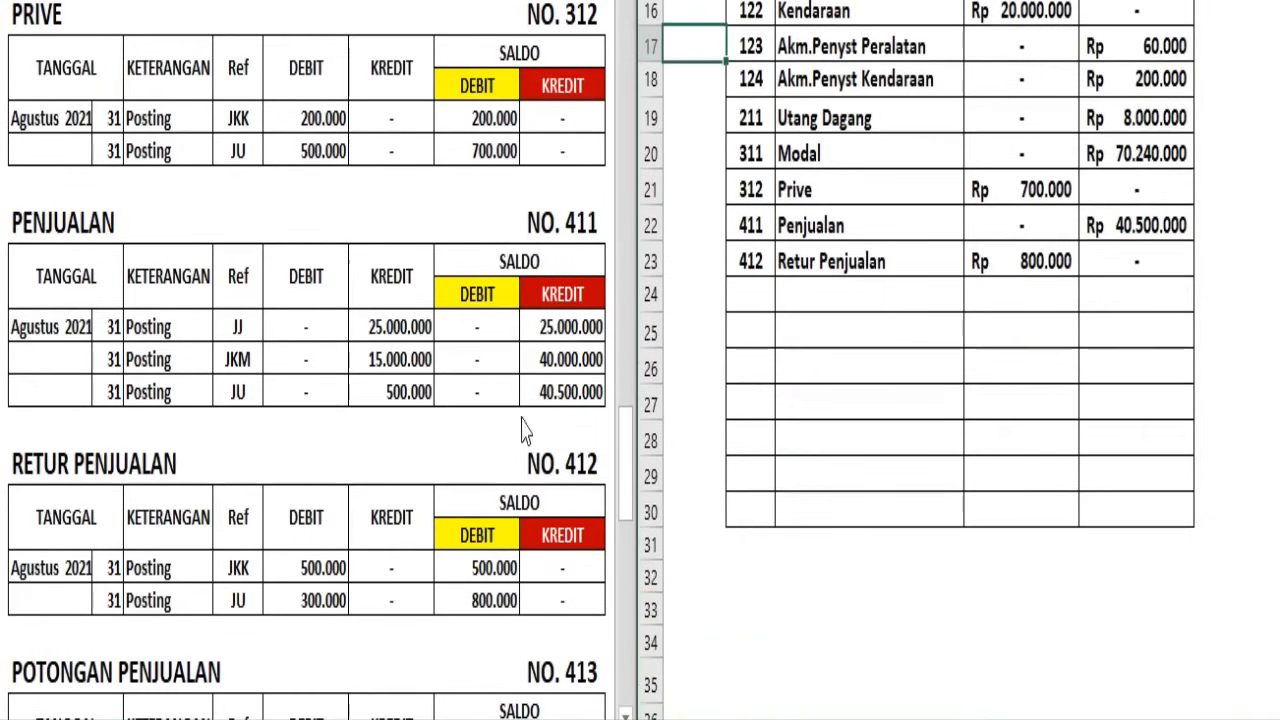
click(527, 380)
scroll(190, 328, down, 4)
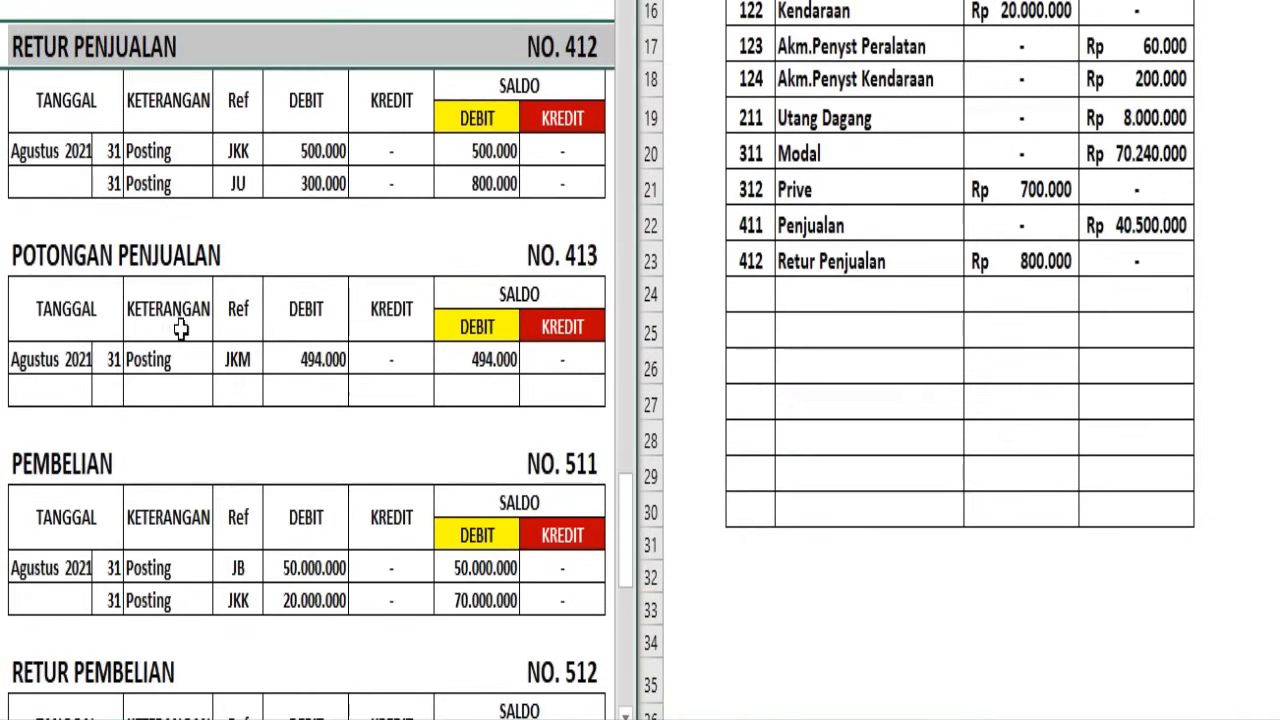
click(2, 255)
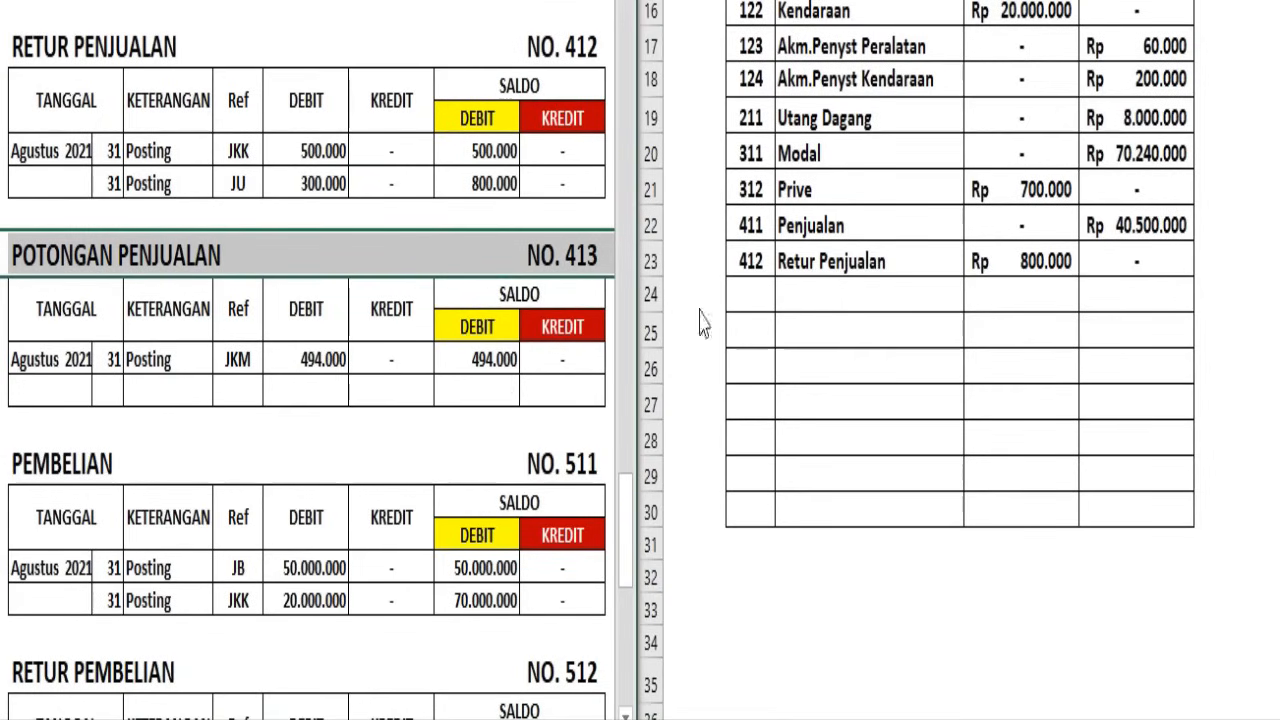
click(651, 294)
click(651, 294)
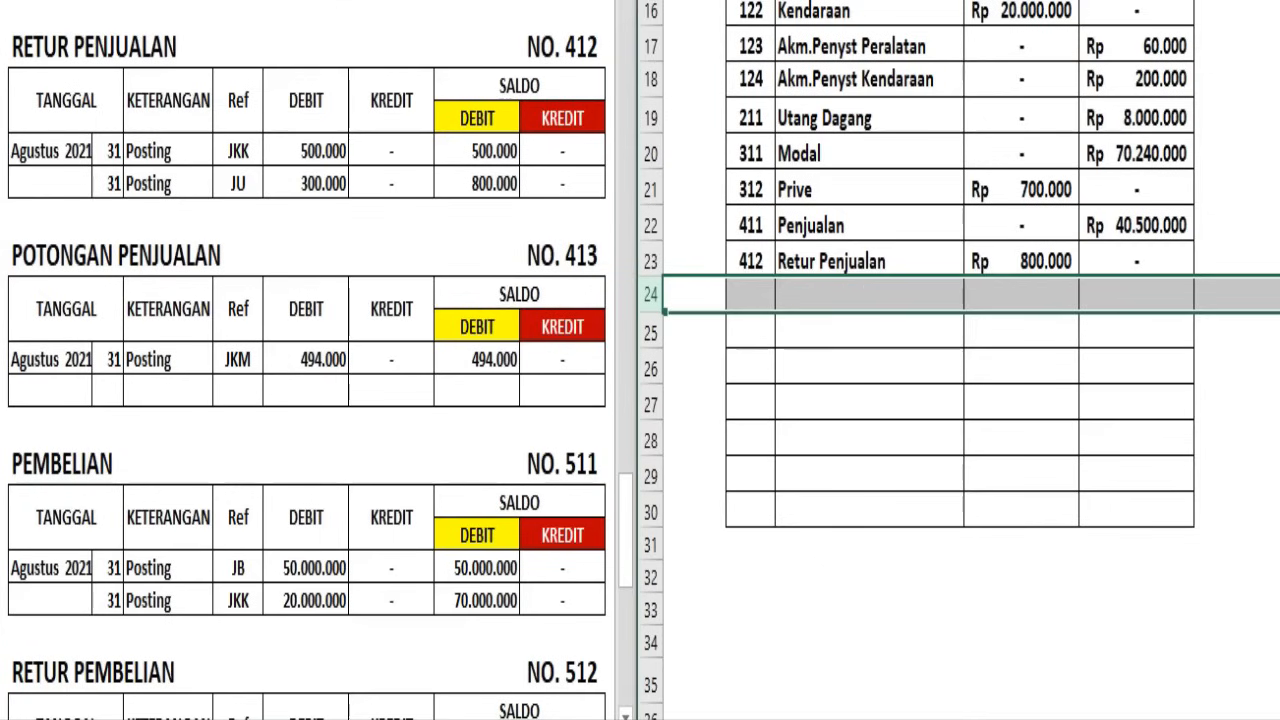
text(413	Potongan Penjualan	Rp 494.000	-)
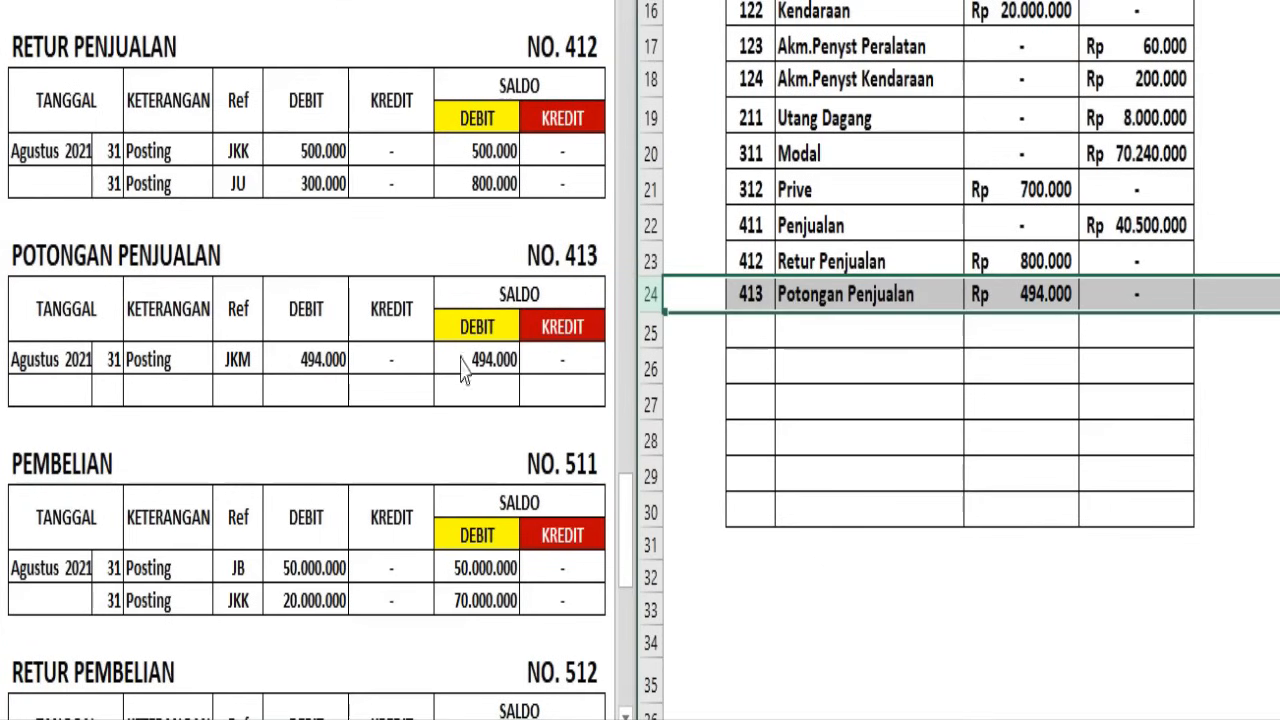
Carry the Pembelian ledger balance into Neraca Saldo row 25 as account 511, debit Rp 70.000.000, credit dash
click(267, 587)
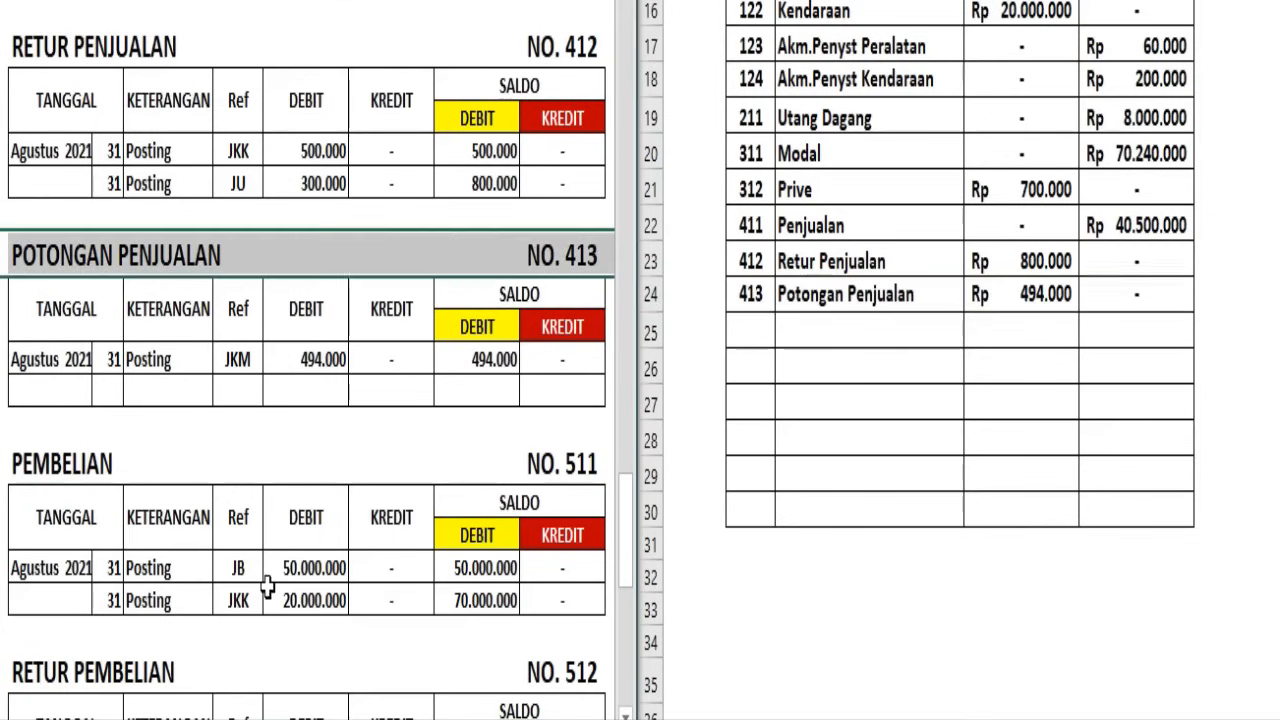
click(2, 463)
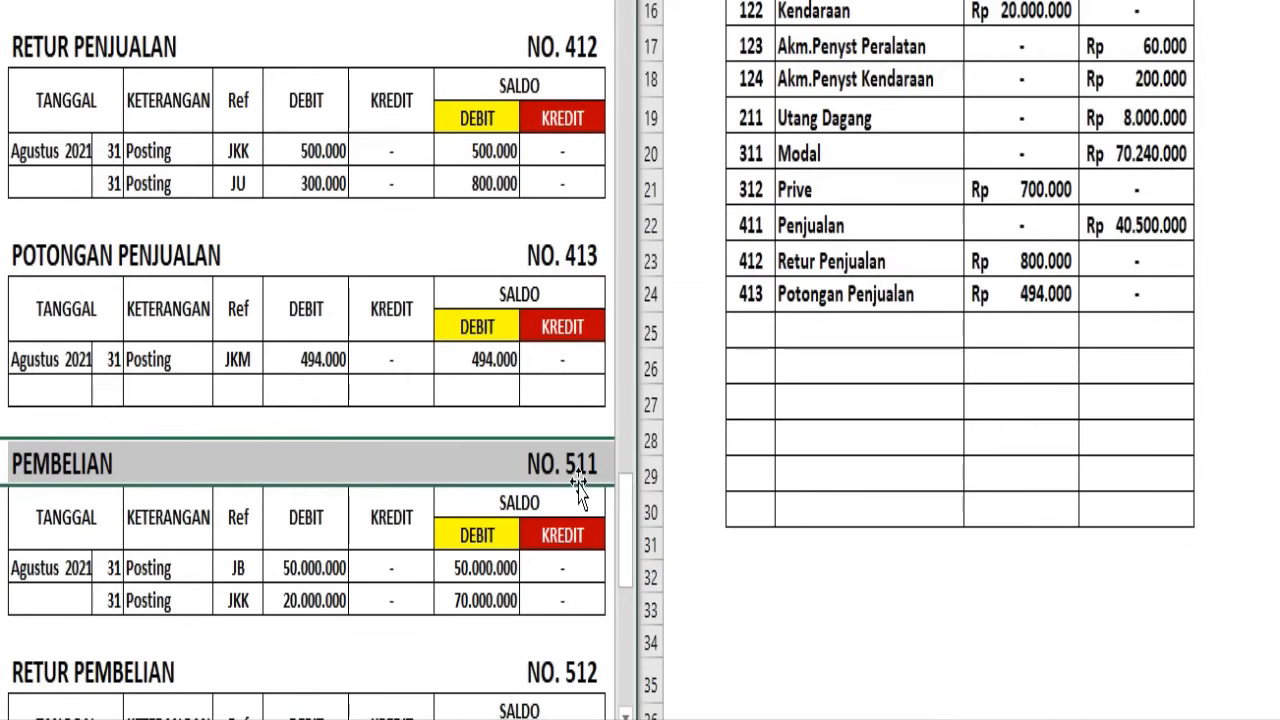
click(650, 340)
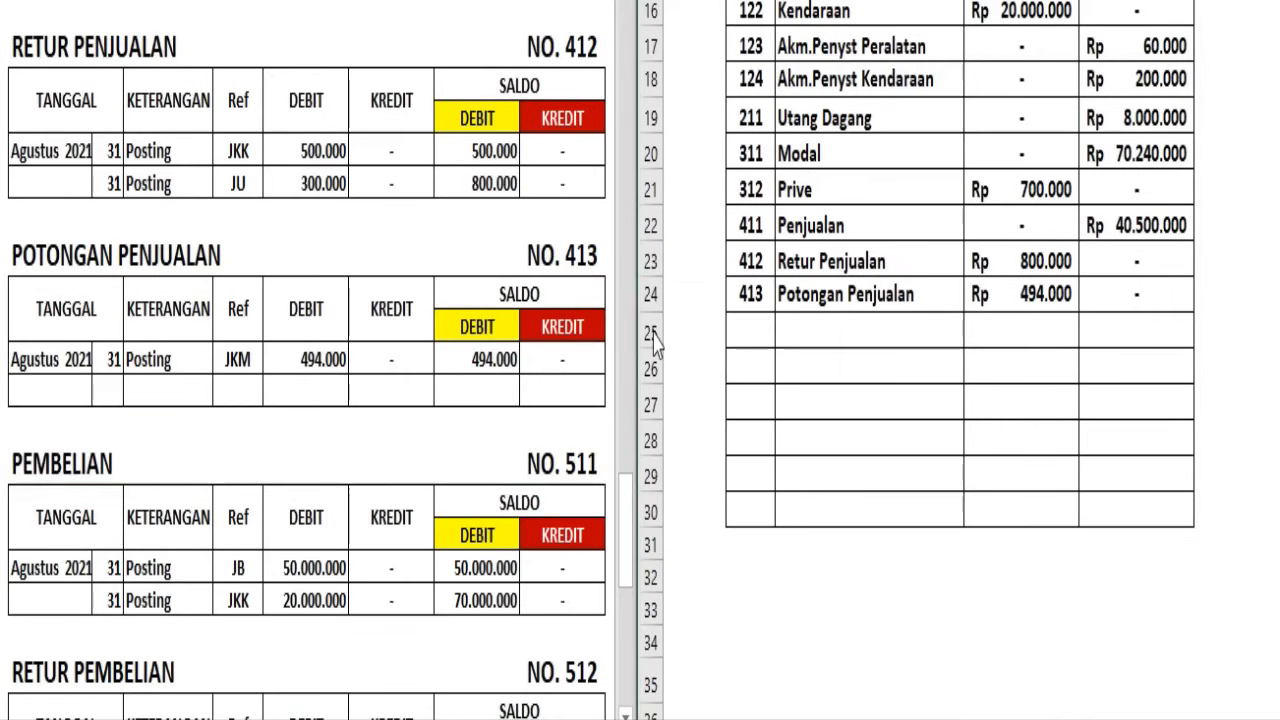
click(650, 334)
text(511	Pembelian	Rp 70.000.000	-)
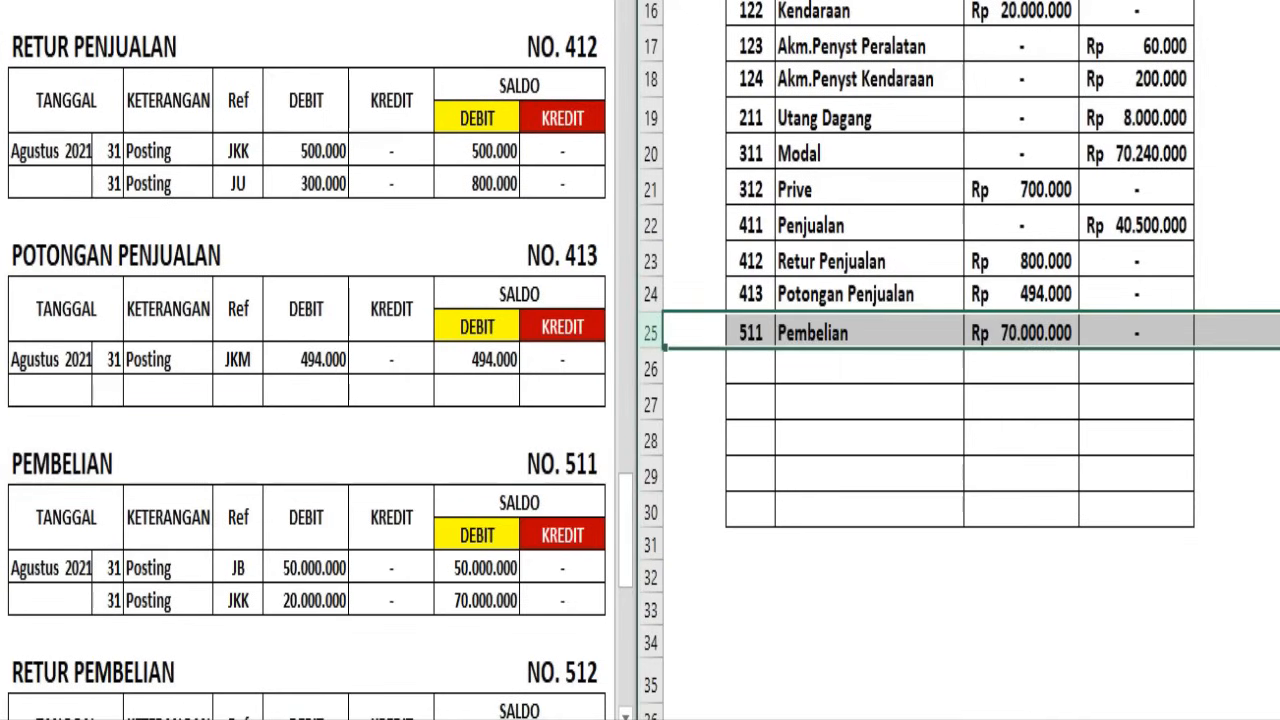
Carry the Retur Pembelian ledger balance into Neraca Saldo row 26 as account 512, debit dash, credit Rp 1.500.000
click(183, 578)
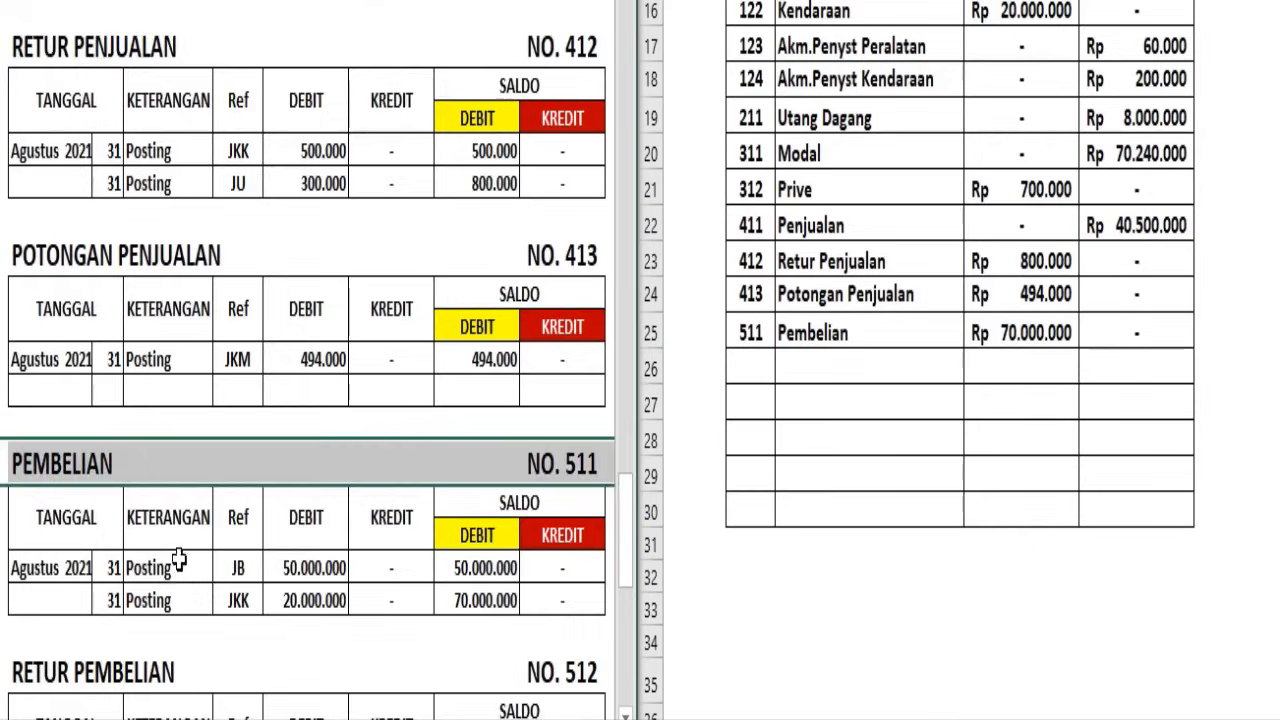
scroll(176, 556, down, 3)
click(2, 352)
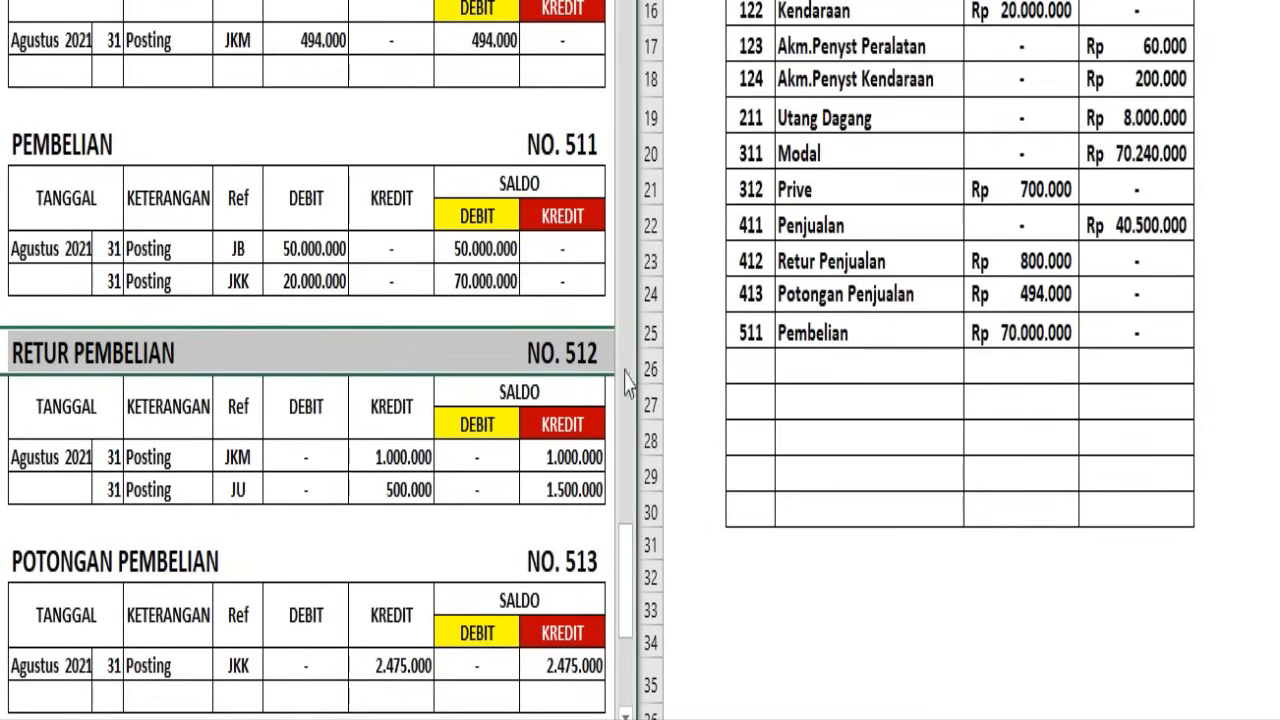
click(650, 334)
click(650, 368)
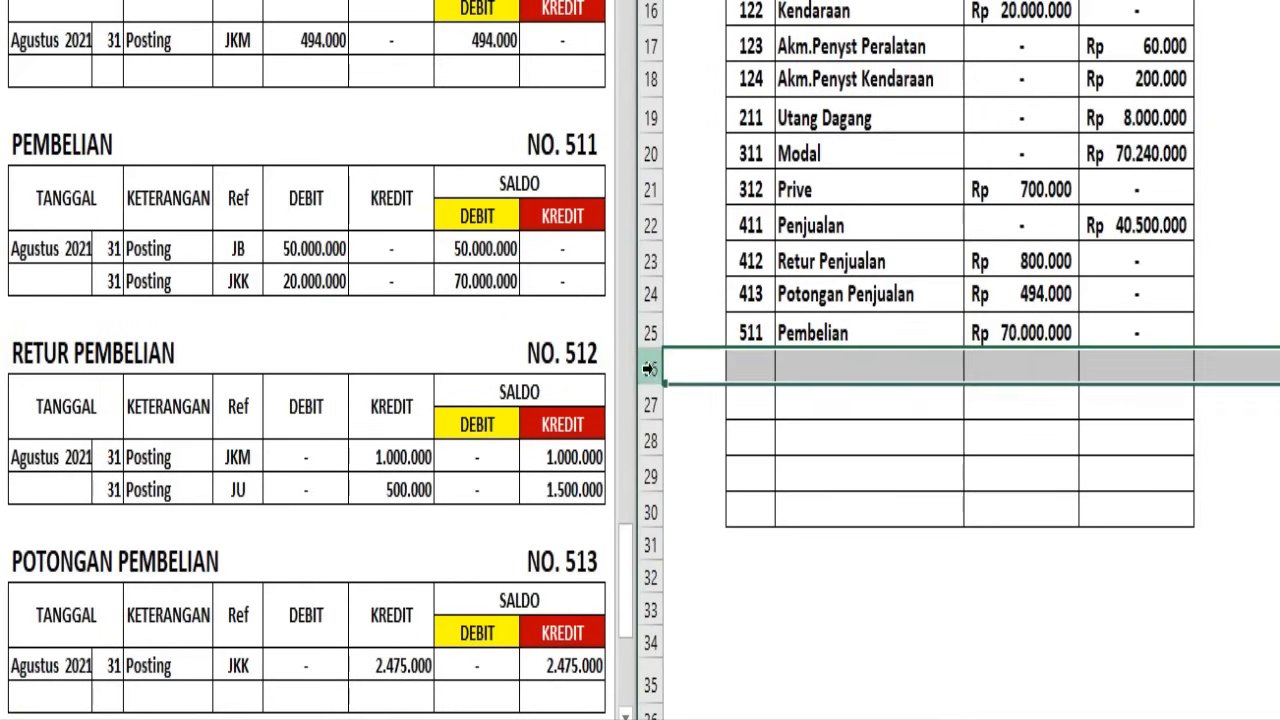
key(ctrl+d)
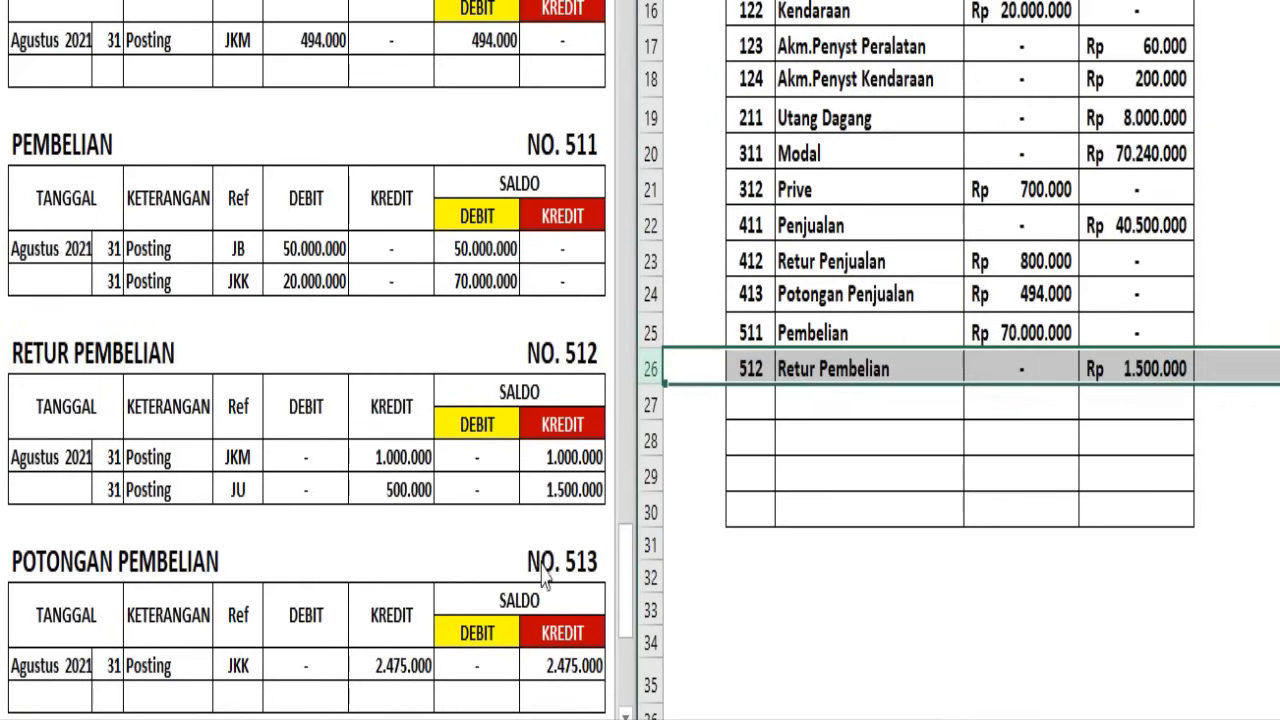
Carry the Potongan Pembelian ledger balance into Neraca Saldo row 27 as account 513, debit dash, credit Rp 2.475.000
click(304, 512)
scroll(306, 510, down, 3)
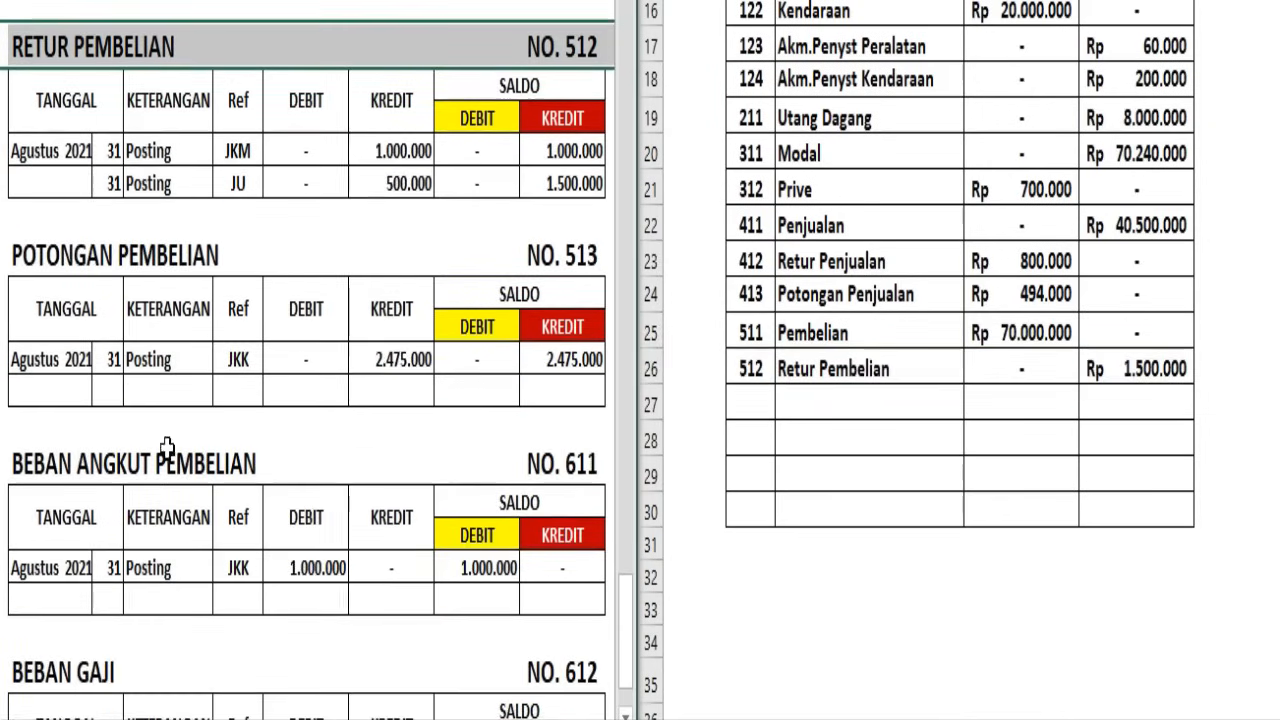
click(6, 256)
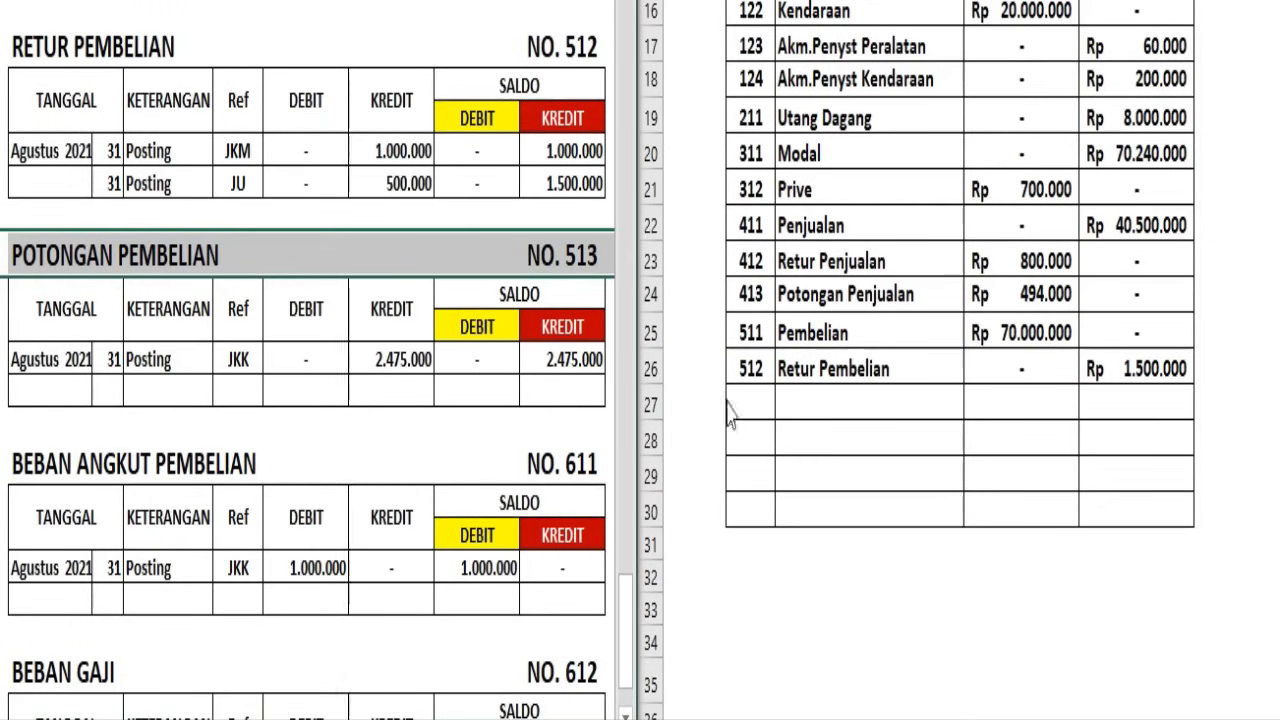
click(648, 405)
click(648, 405)
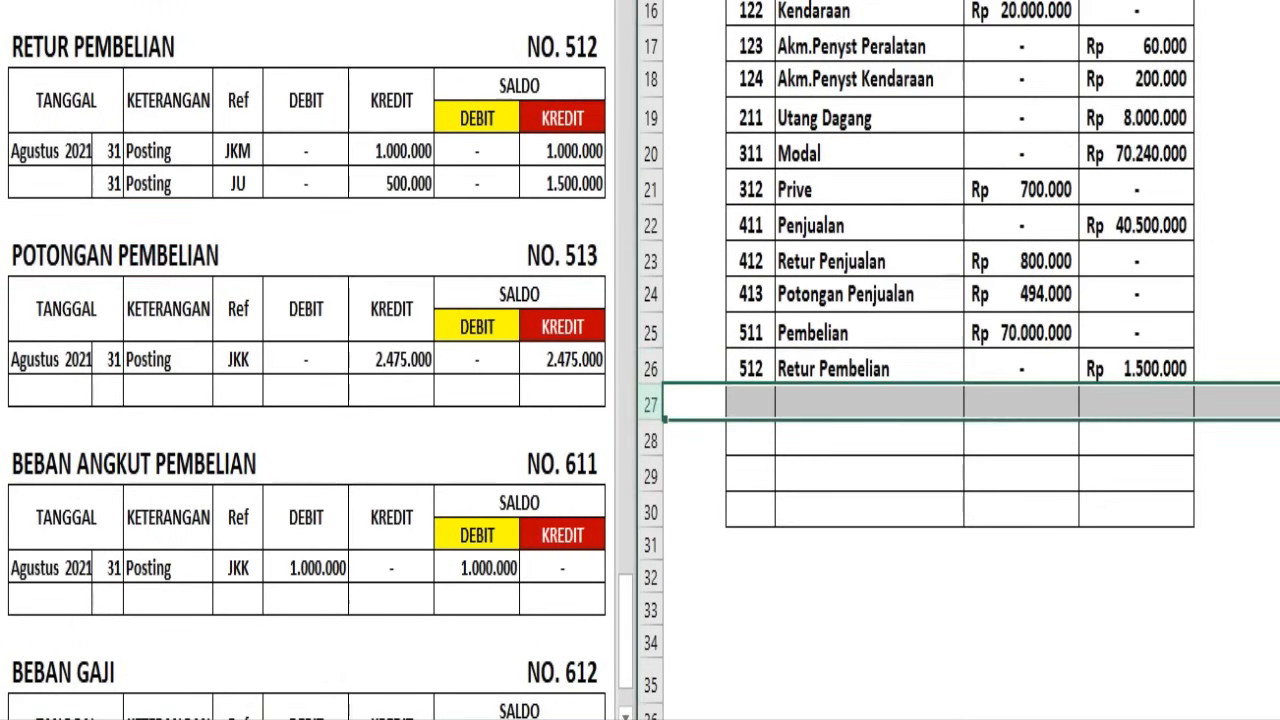
Carry the Beban Angkut Pembelian ledger balance into Neraca Saldo row 28 as account 611, debit Rp 1.000.000, credit dash
click(458, 308)
scroll(458, 308, down, 2)
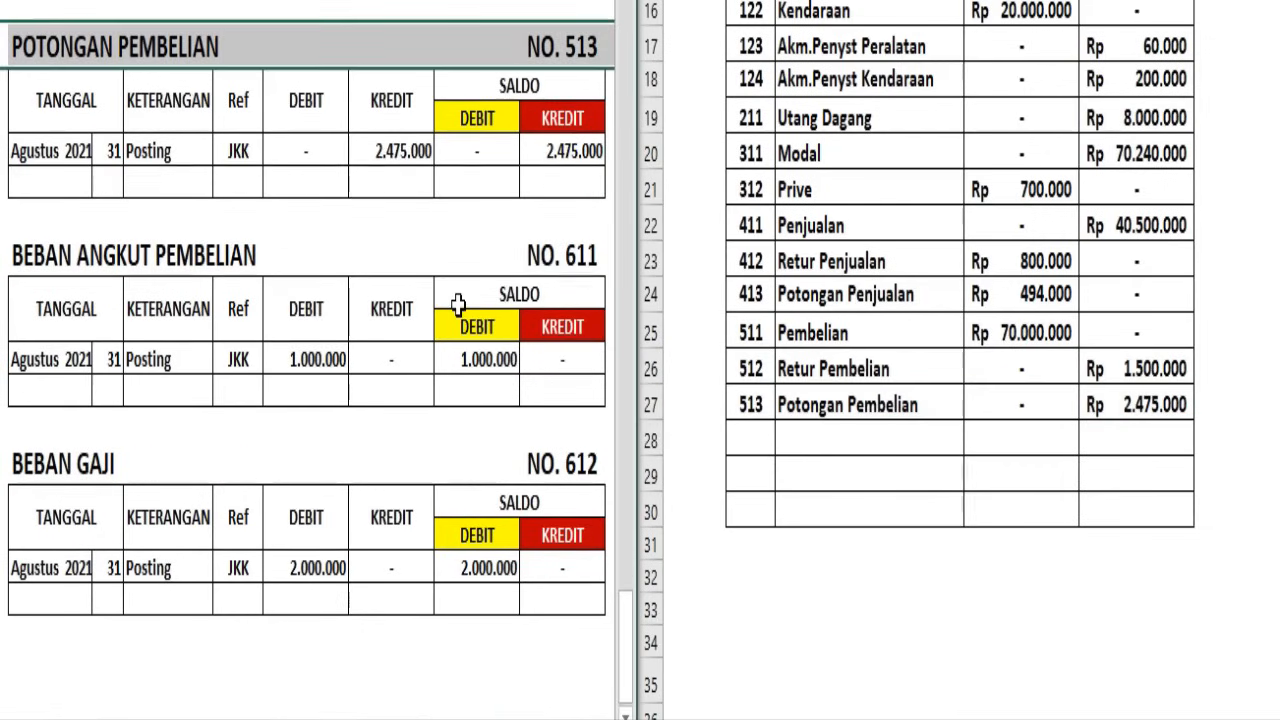
click(2, 257)
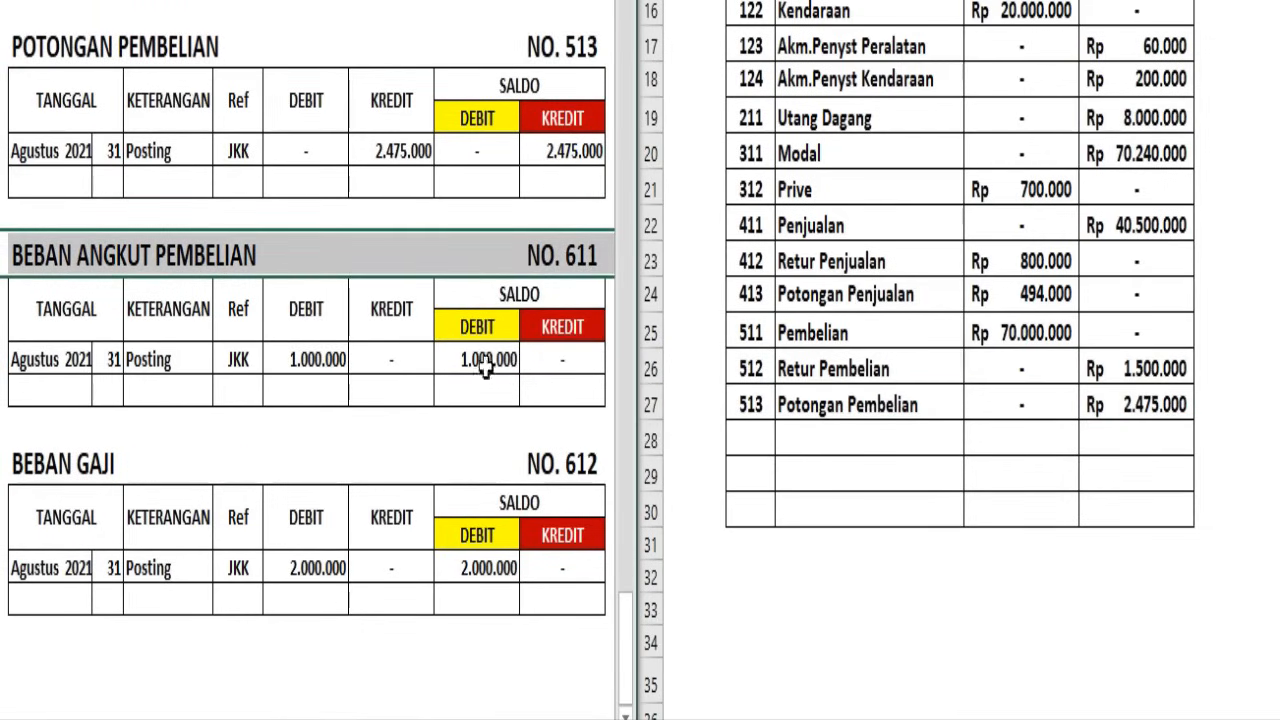
click(651, 442)
click(651, 440)
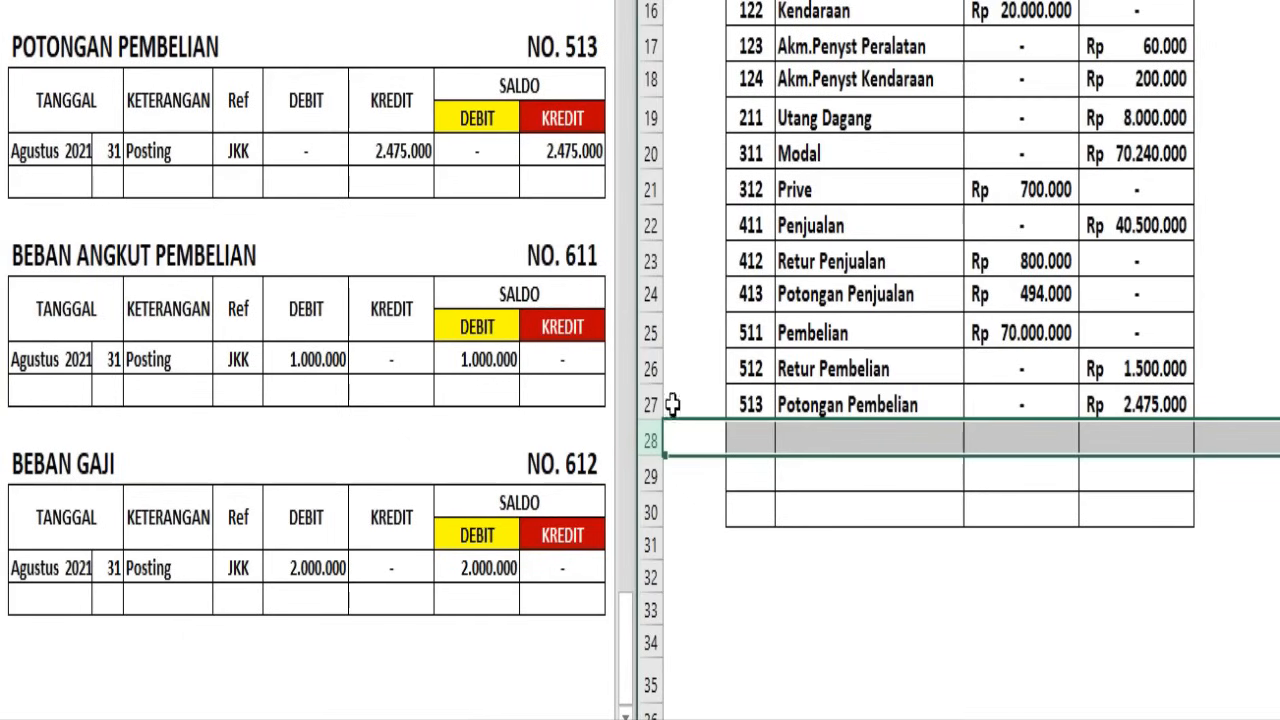
text(611	Beban Angkut Pembelian	Rp 1.000.000	-)
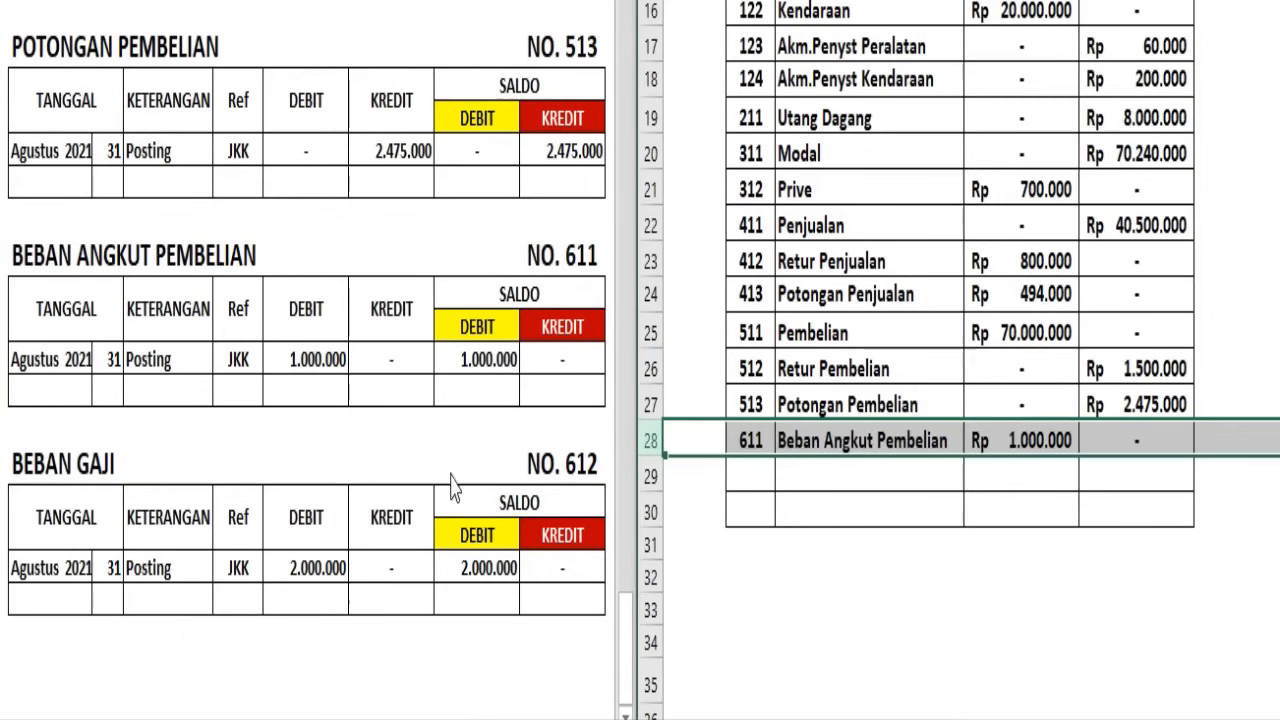
Carry the Beban Gaji ledger balance into Neraca Saldo row 29 as account 612, debit Rp 2.000.000, credit dash
click(457, 486)
scroll(274, 445, down, 1)
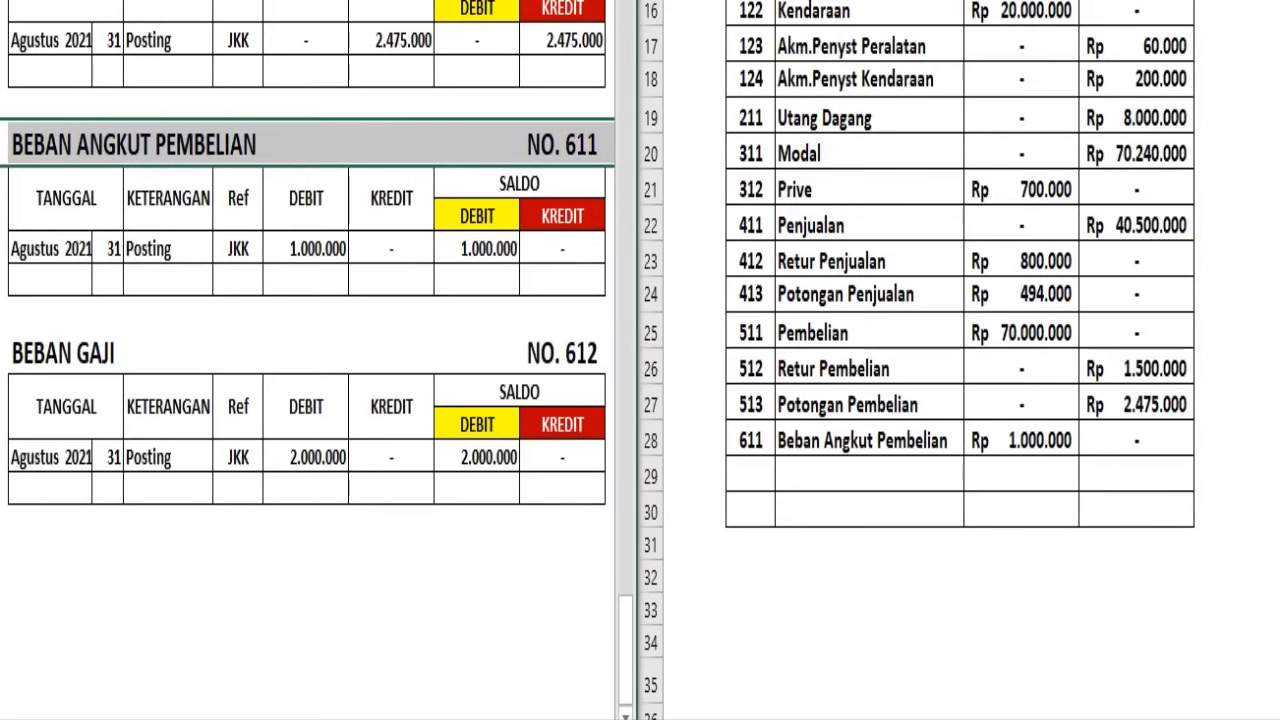
click(3, 352)
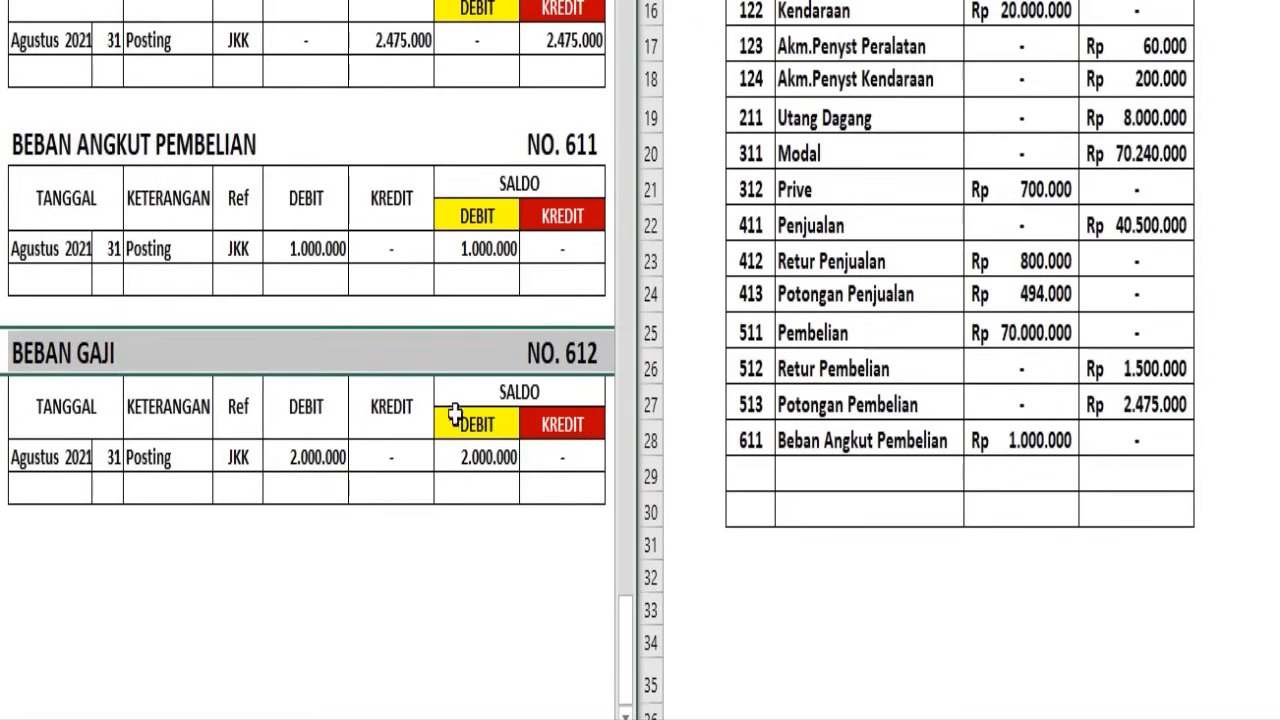
click(645, 472)
click(645, 472)
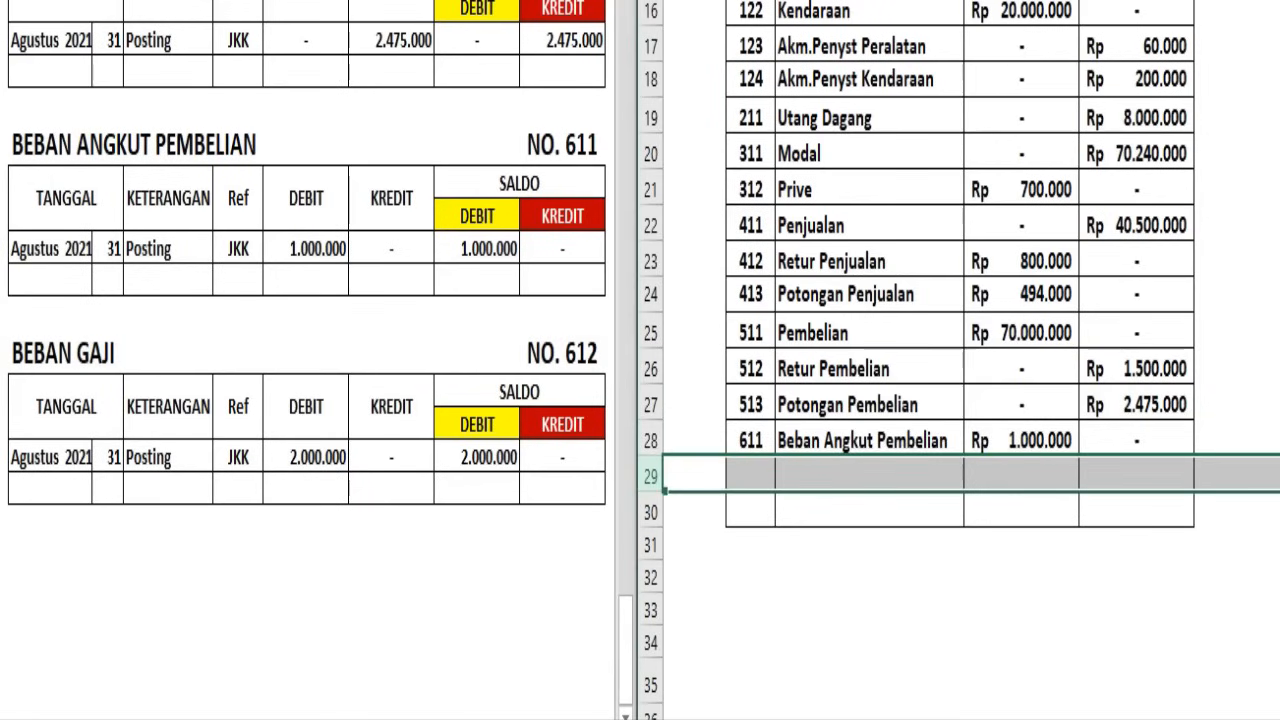
text(612	Beban Gaji	Rp 2.000.000	-)
click(884, 397)
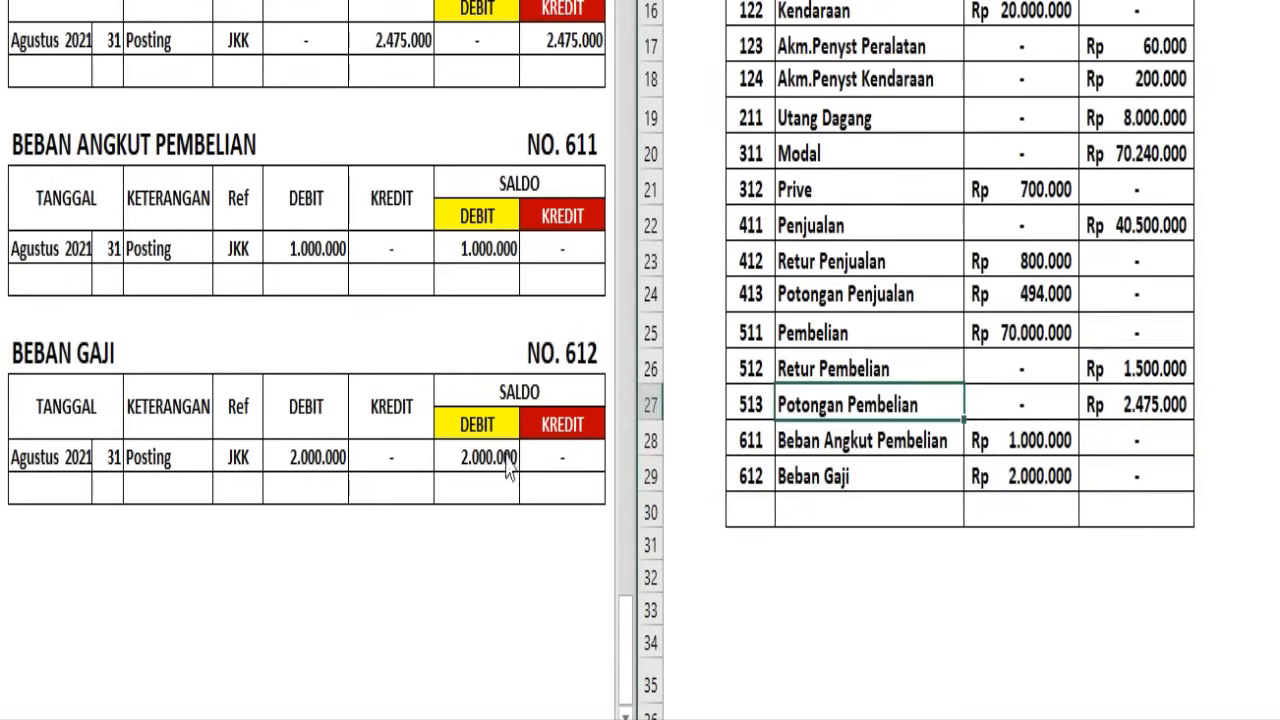
Review the ledger accounts from Beban Gaji back up to Kas alongside the Neraca Saldo entries
scroll(513, 463, up, 2)
scroll(513, 463, up, 1)
click(490, 400)
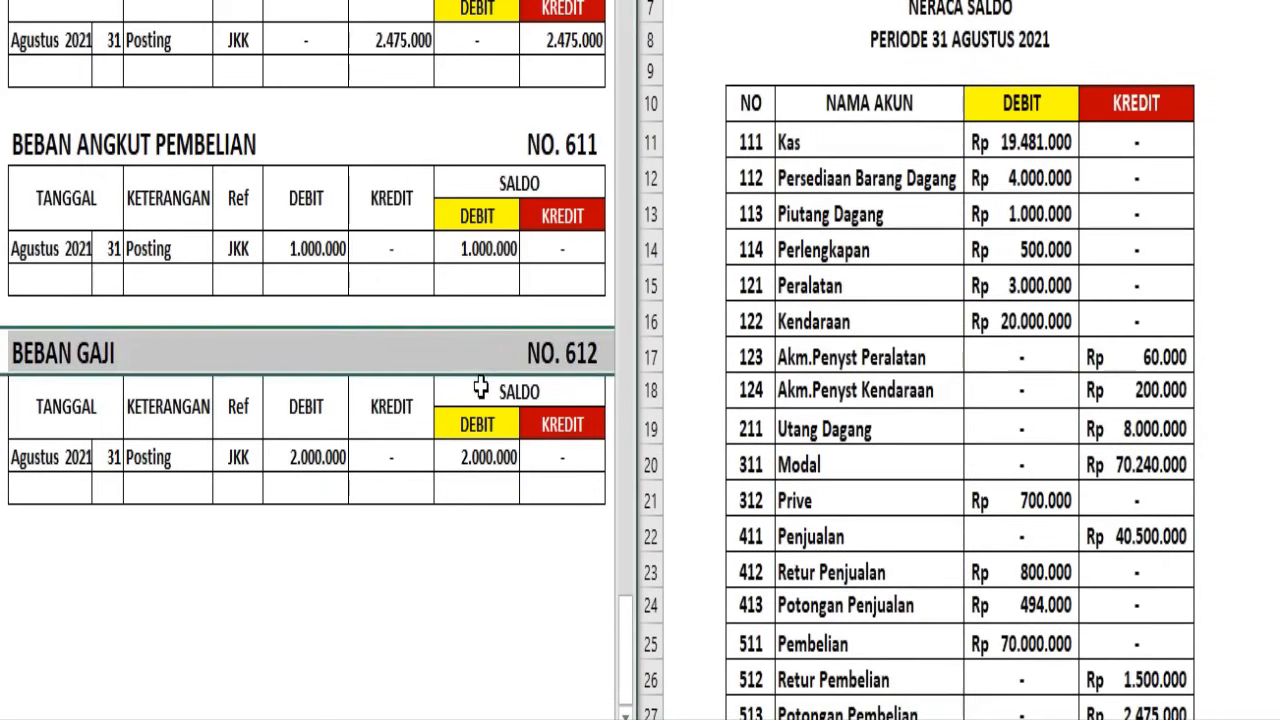
scroll(480, 366, up, 3)
scroll(480, 366, up, 15)
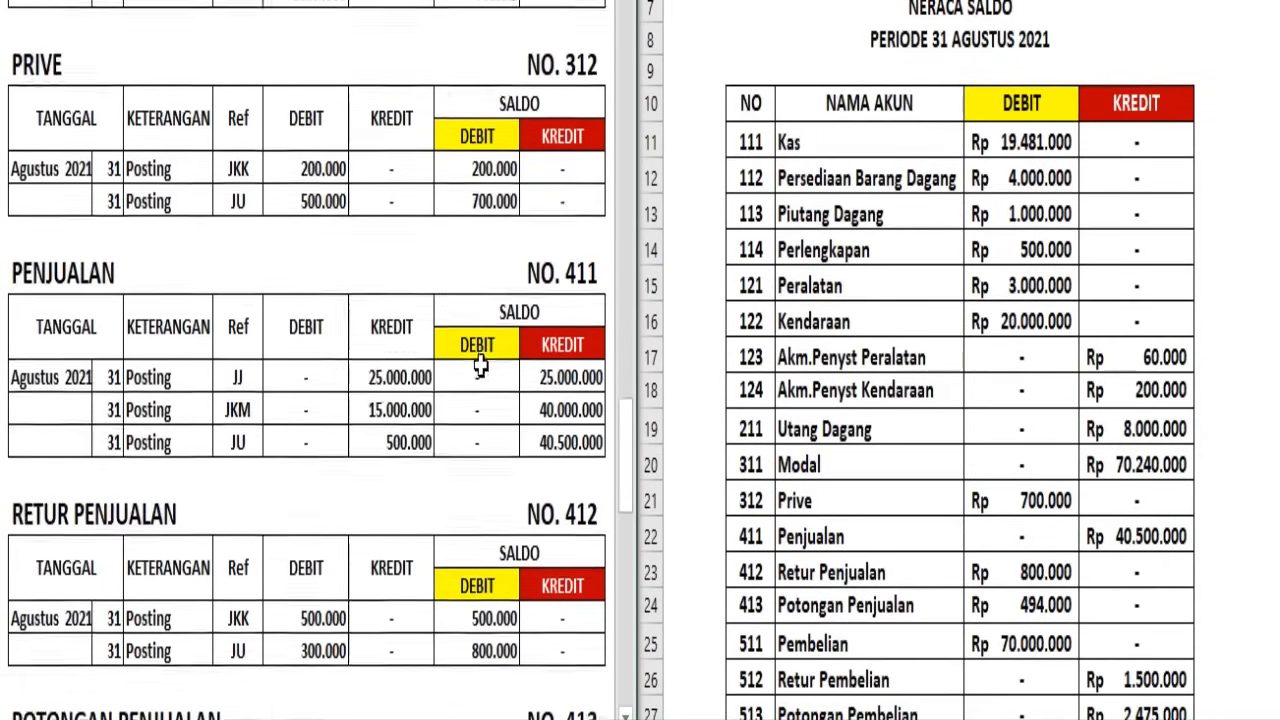
scroll(481, 363, up, 15)
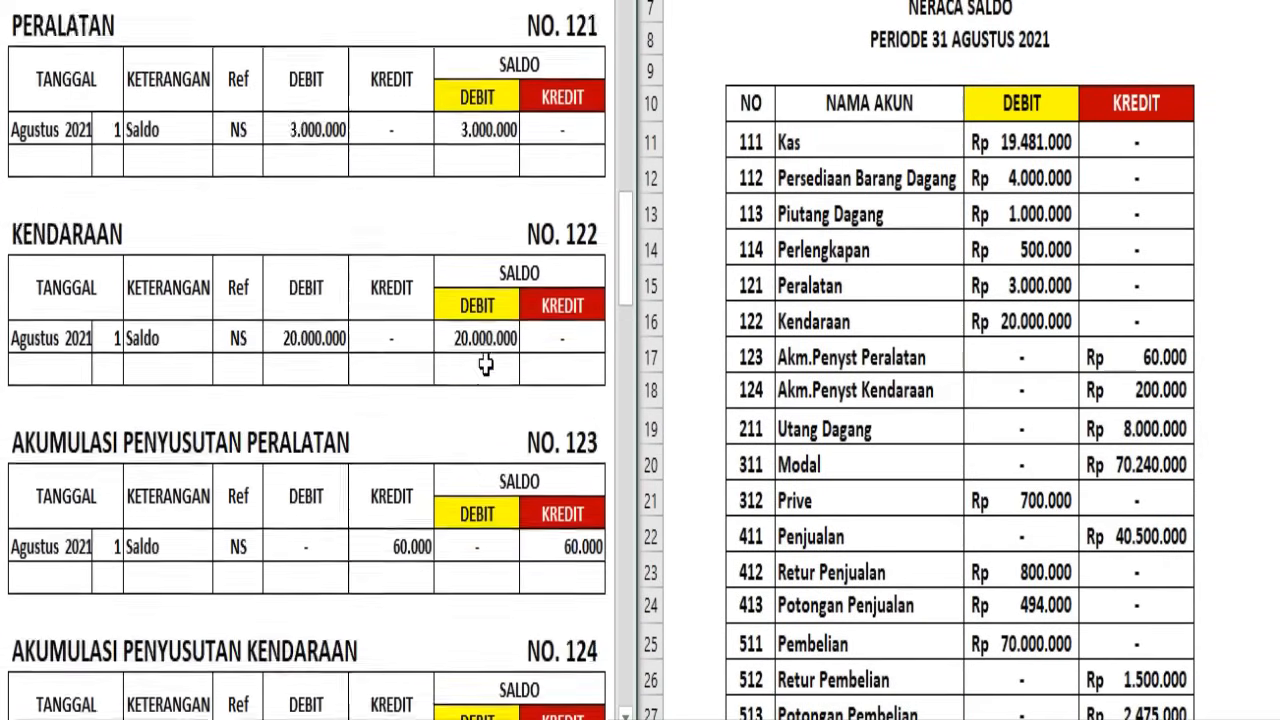
scroll(485, 360, up, 4)
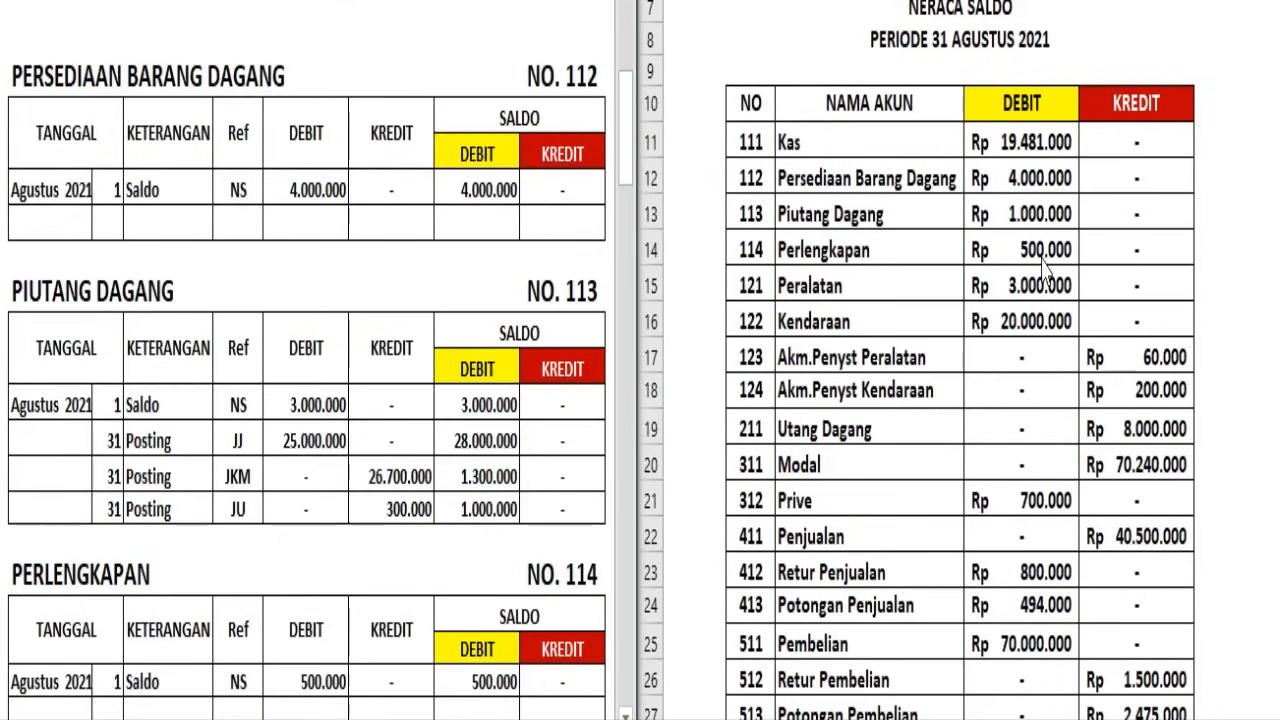
scroll(596, 319, up, 5)
scroll(577, 323, down, 2)
scroll(571, 311, up, 1)
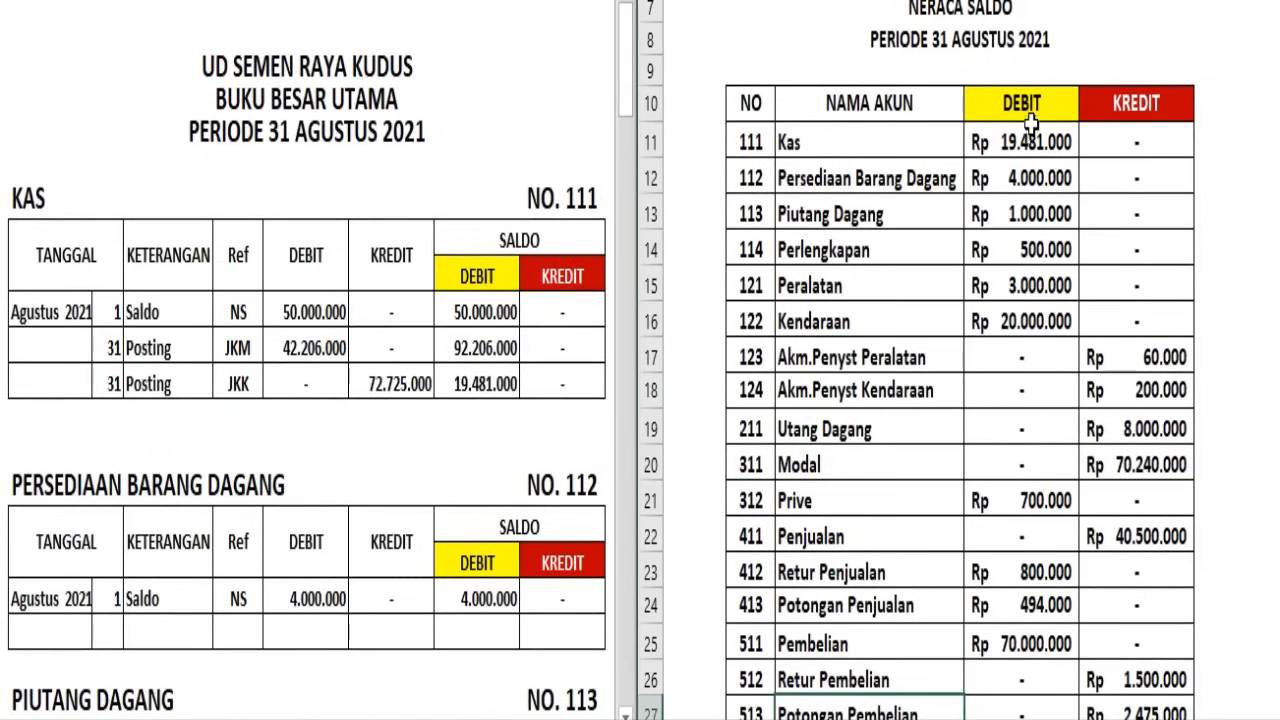
Label Neraca Saldo row 30 "J U M L A H" and sum the debit column there in a yellow-filled cell
scroll(1045, 135, down, 5)
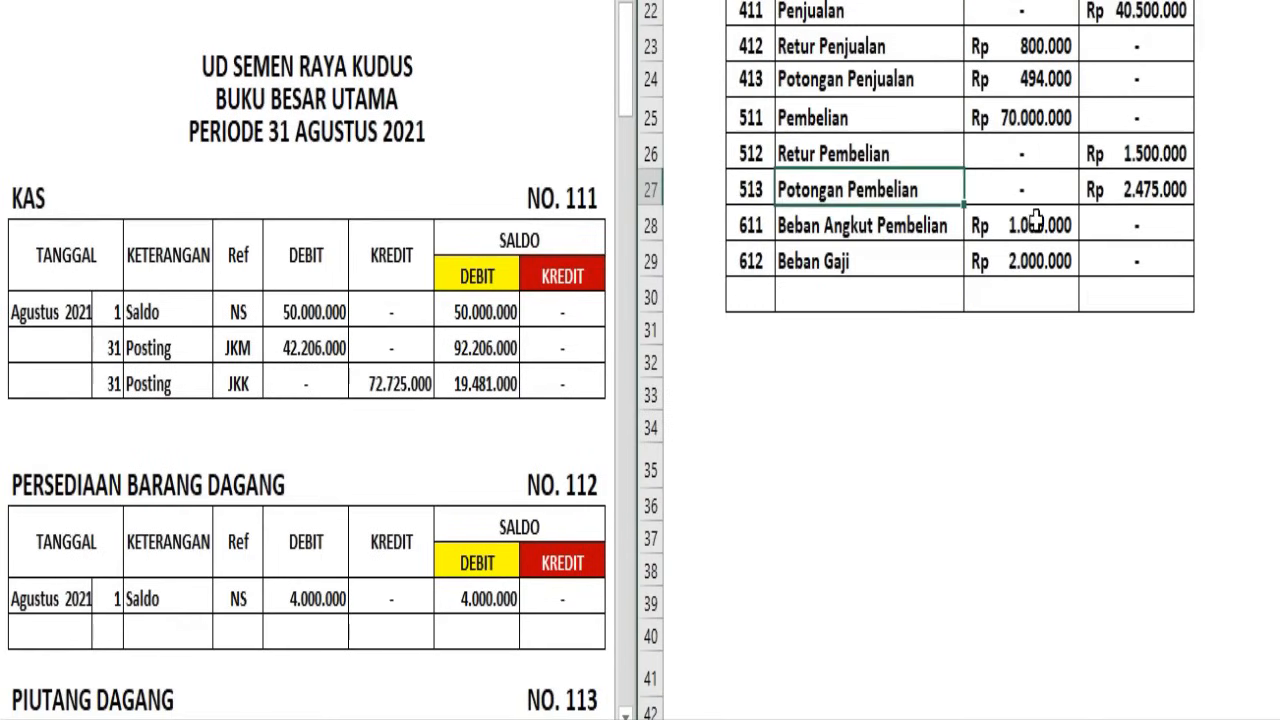
click(894, 293)
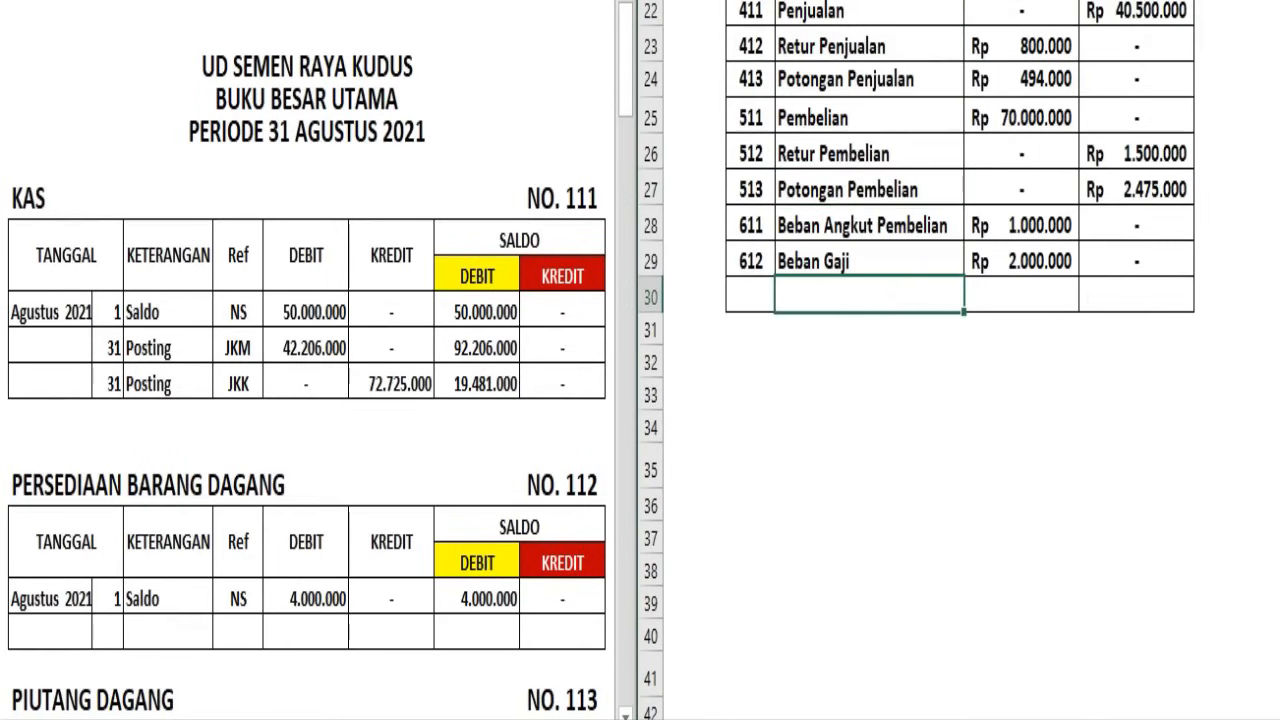
text(J U M L A H)
click(1028, 292)
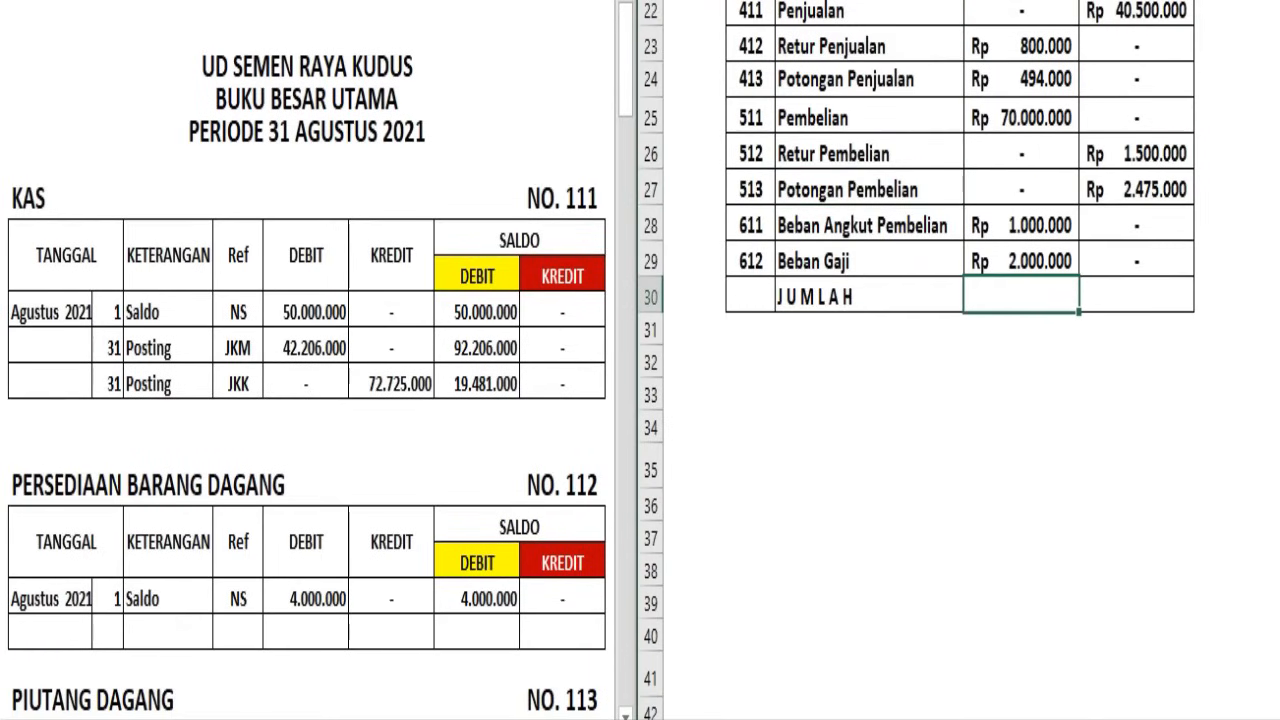
key(alt+=)
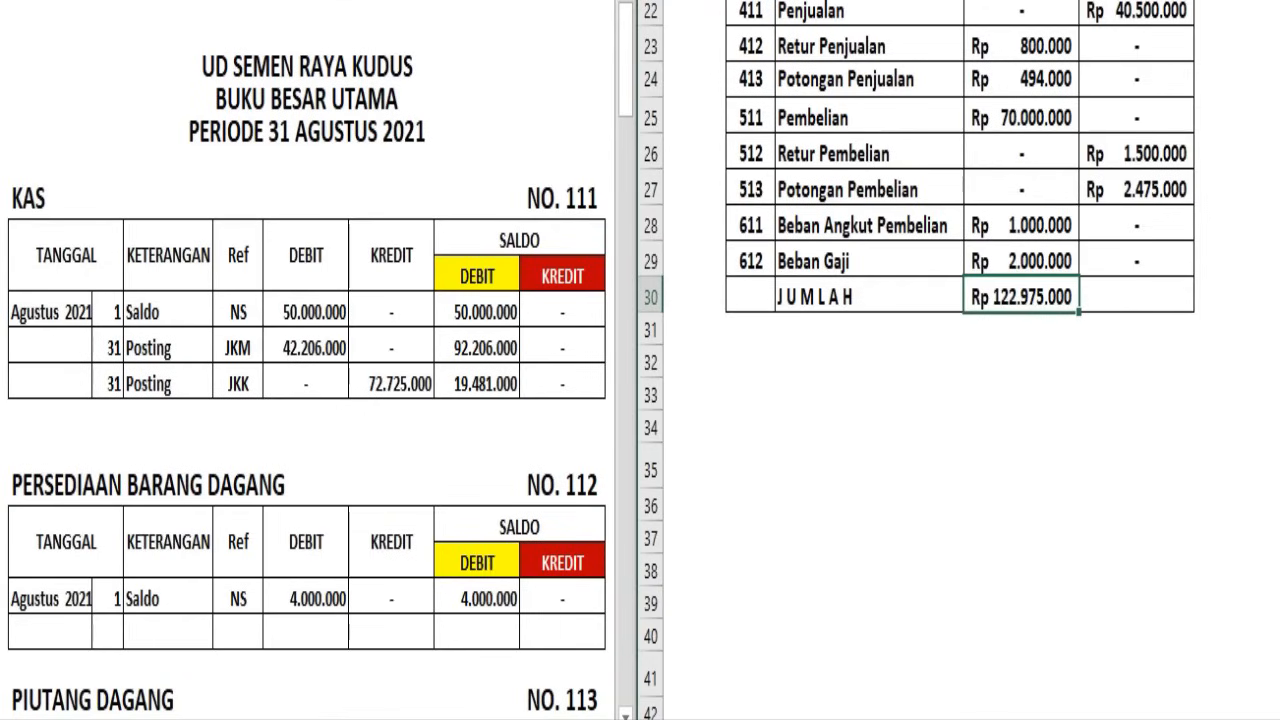
click(798, 0)
click(828, 90)
Sum the credit column in the JUMLAH row of Neraca Saldo and fill that total yellow
click(1135, 305)
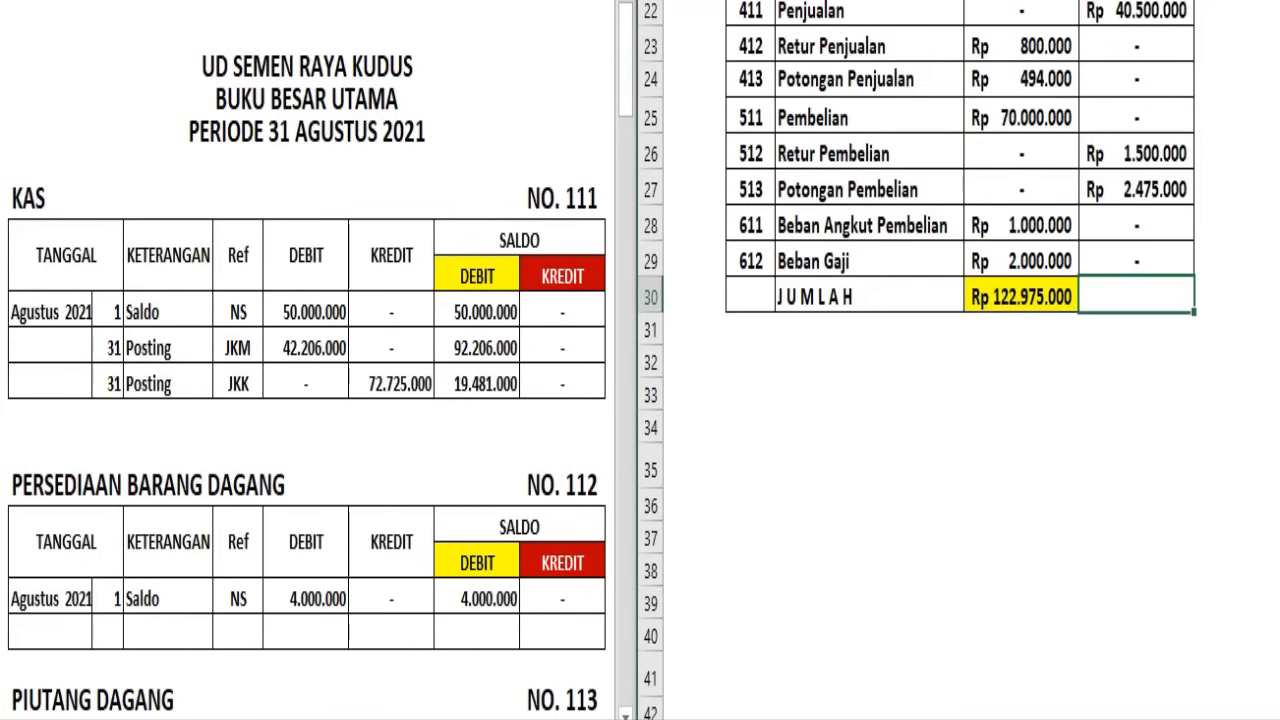
double_click(1140, 0)
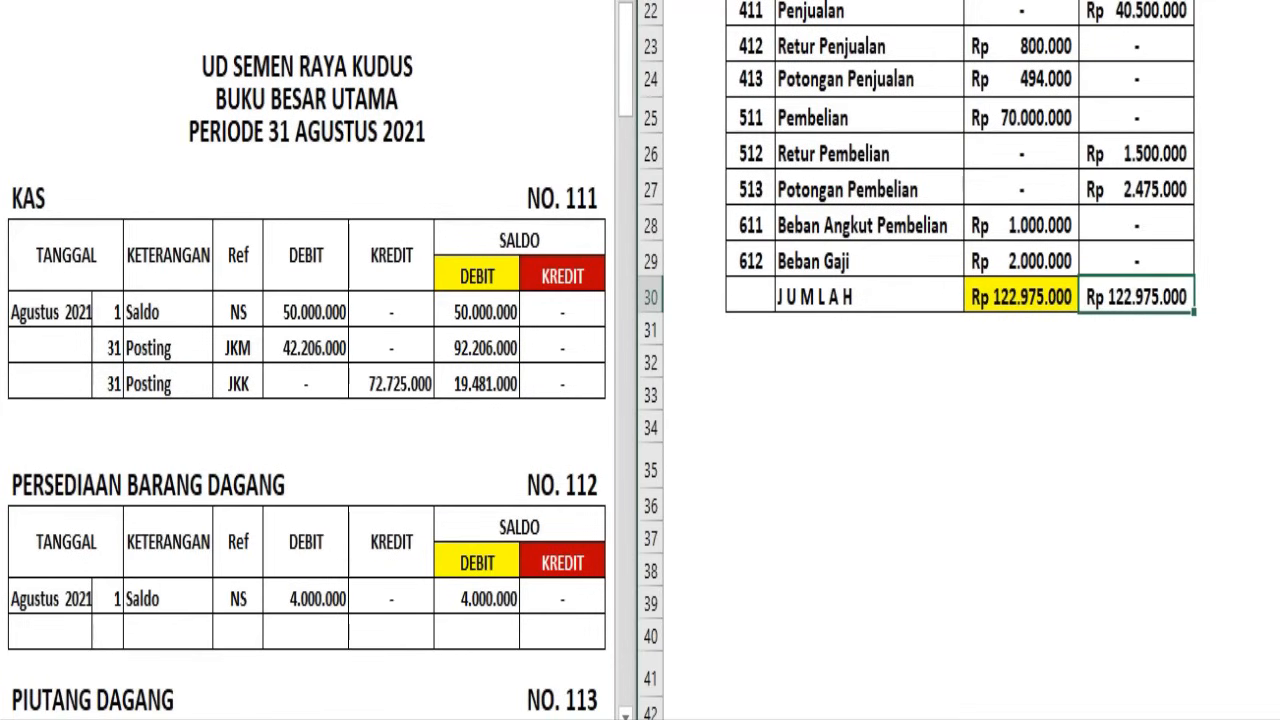
click(788, 0)
click(1159, 437)
Review the finished Neraca Saldo and compare its debit and credit totals in row 30
scroll(1130, 340, up, 6)
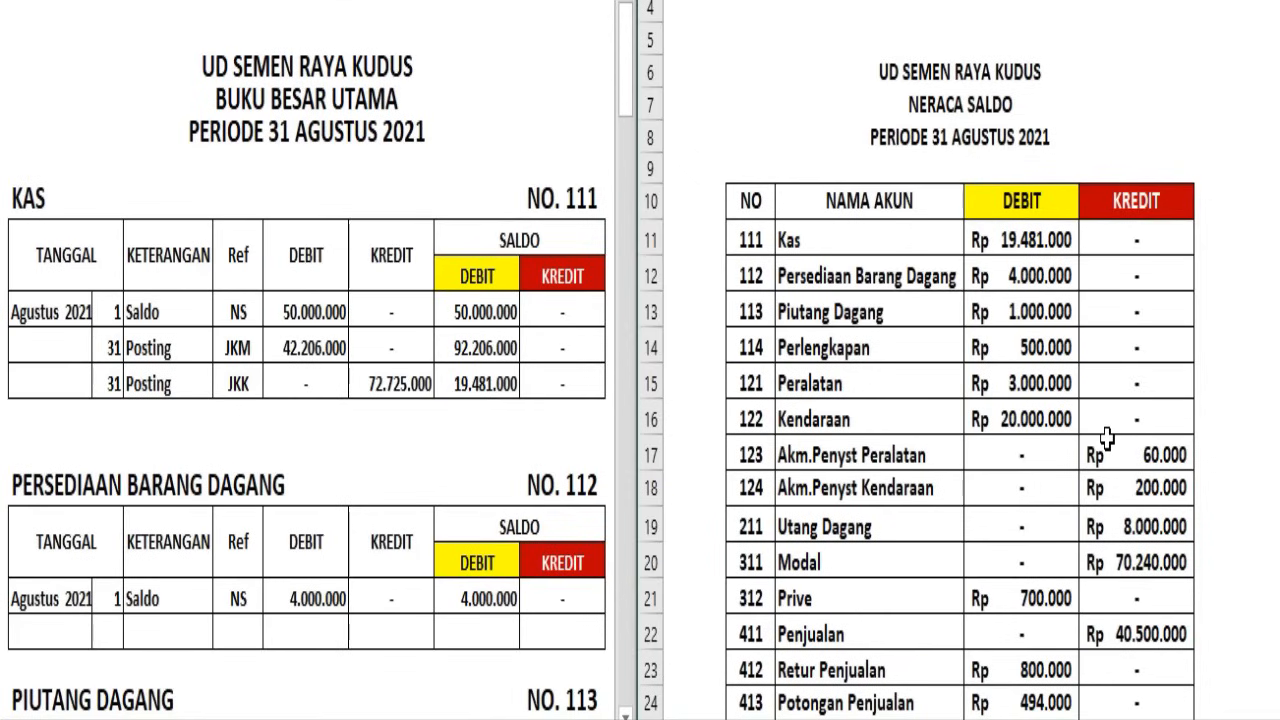
click(1118, 386)
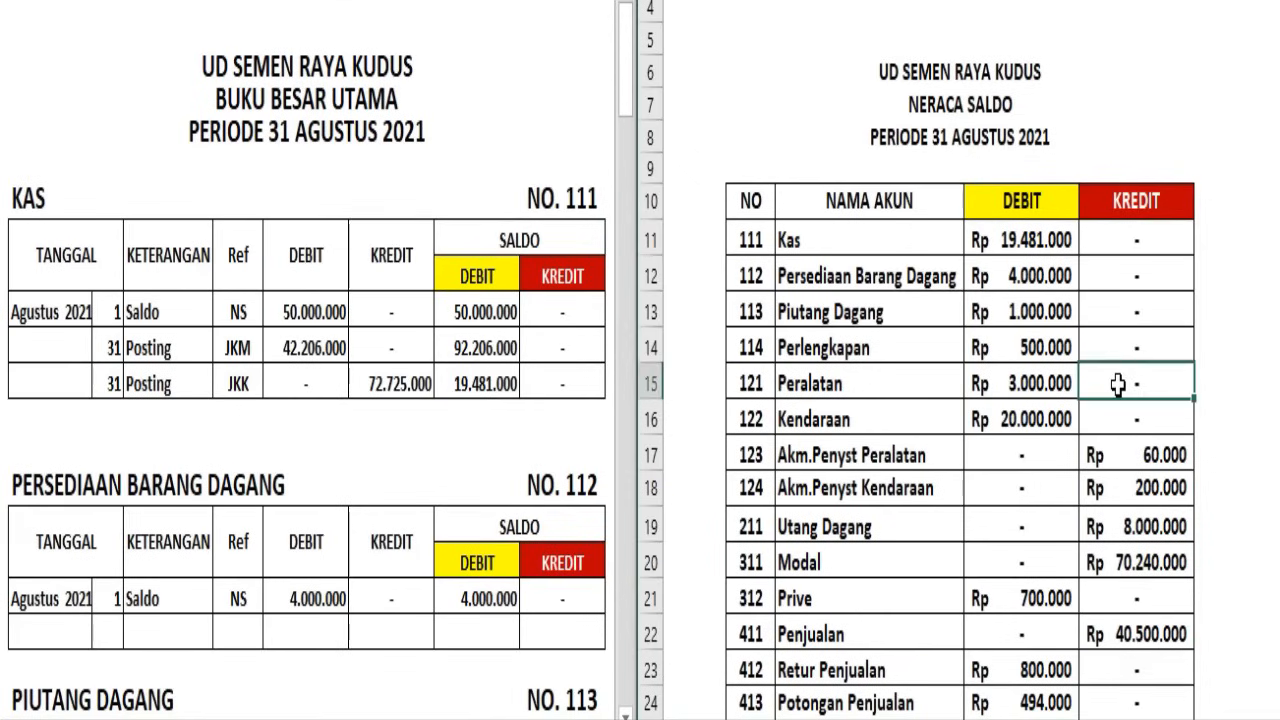
scroll(1118, 386, down, 5)
drag(1032, 412, 1113, 412)
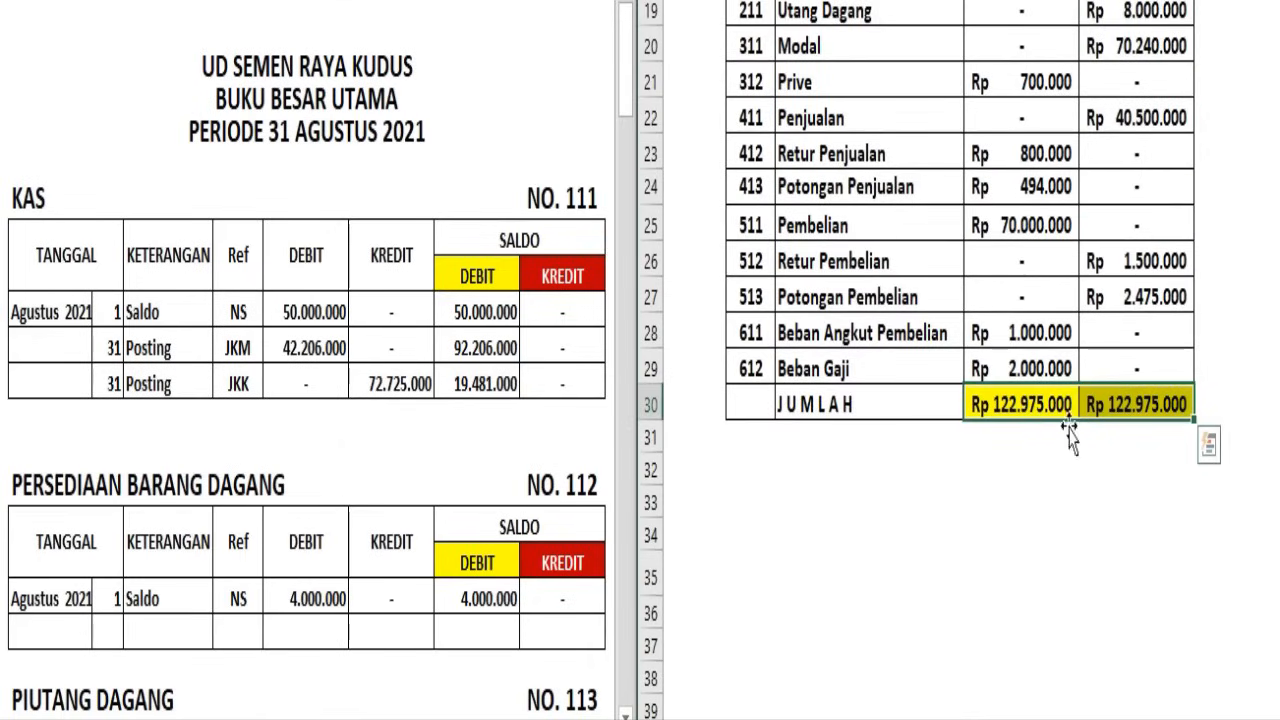
scroll(1062, 502, up, 6)
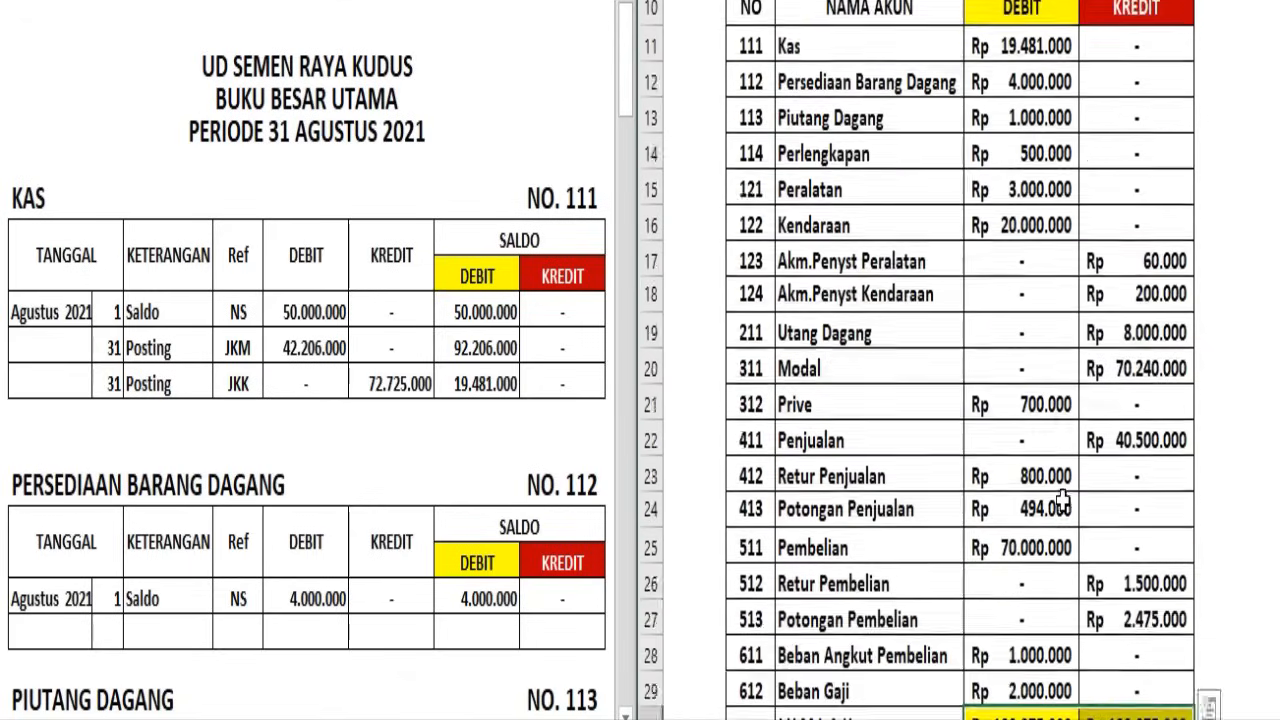
scroll(1062, 500, down, 3)
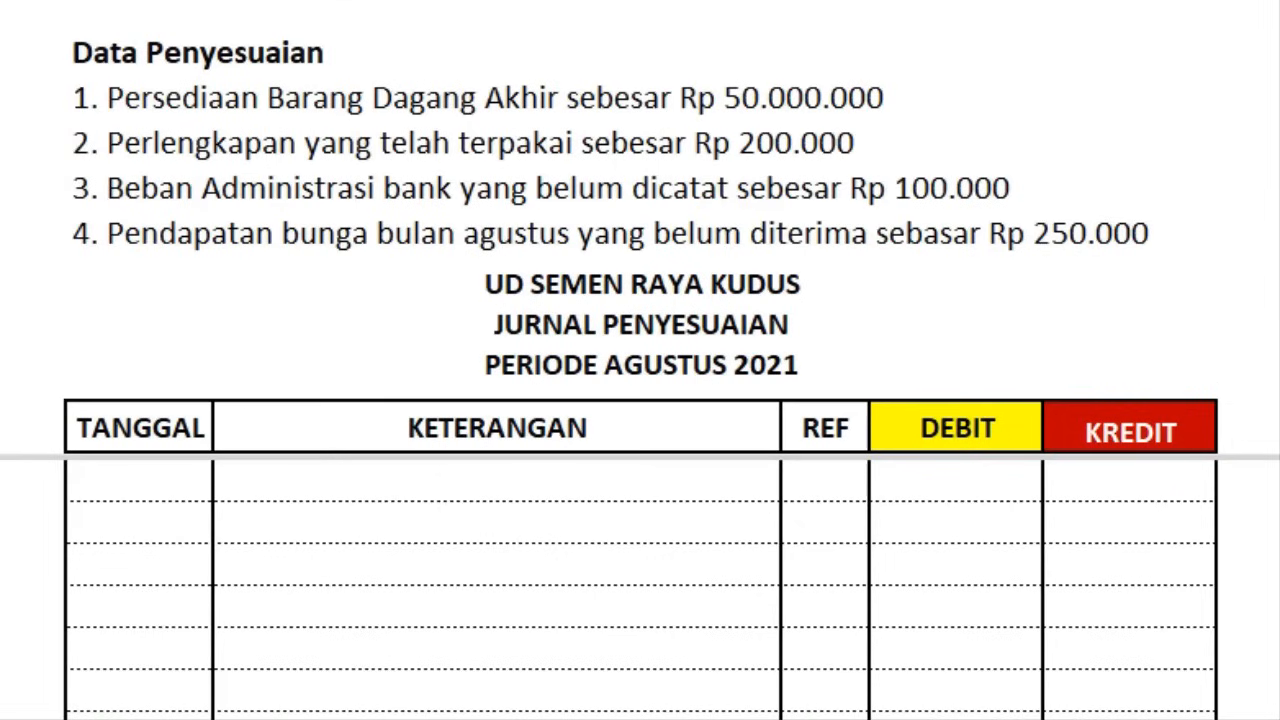
Select the first adjustment item above the Jurnal Penyesuaian, Persediaan Barang Dagang Akhir of Rp 50.000.000
click(2, 97)
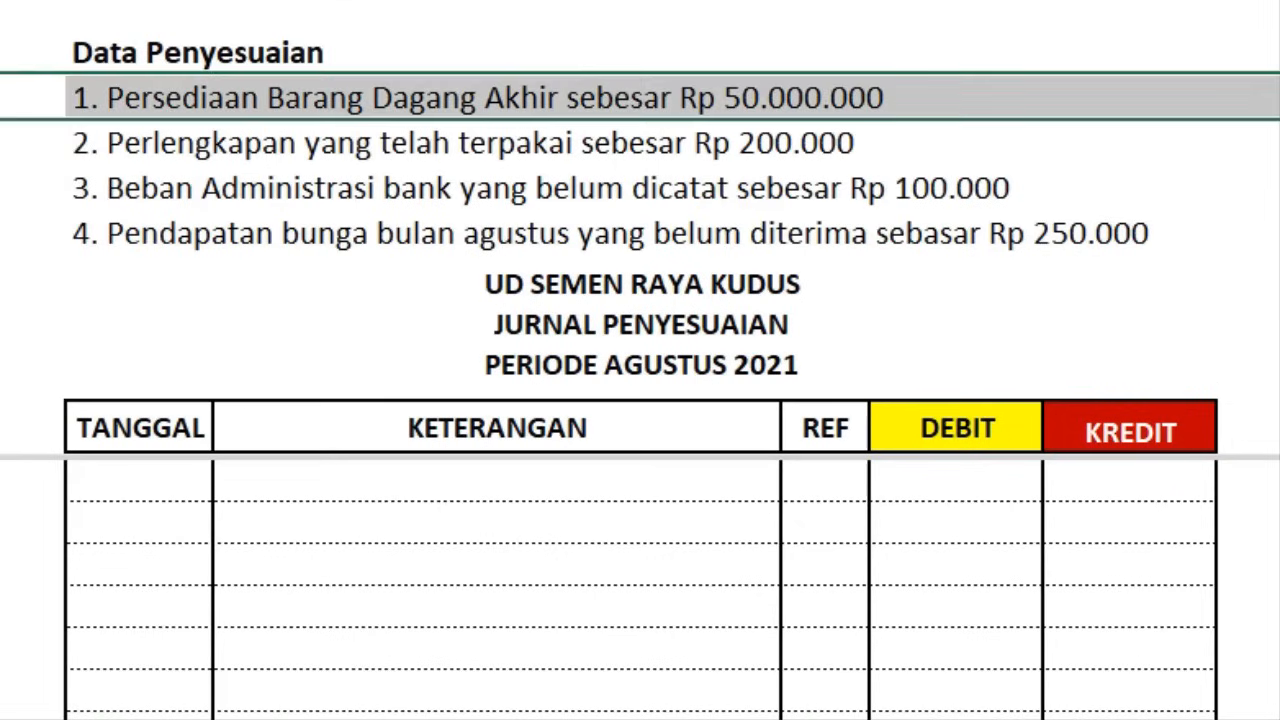
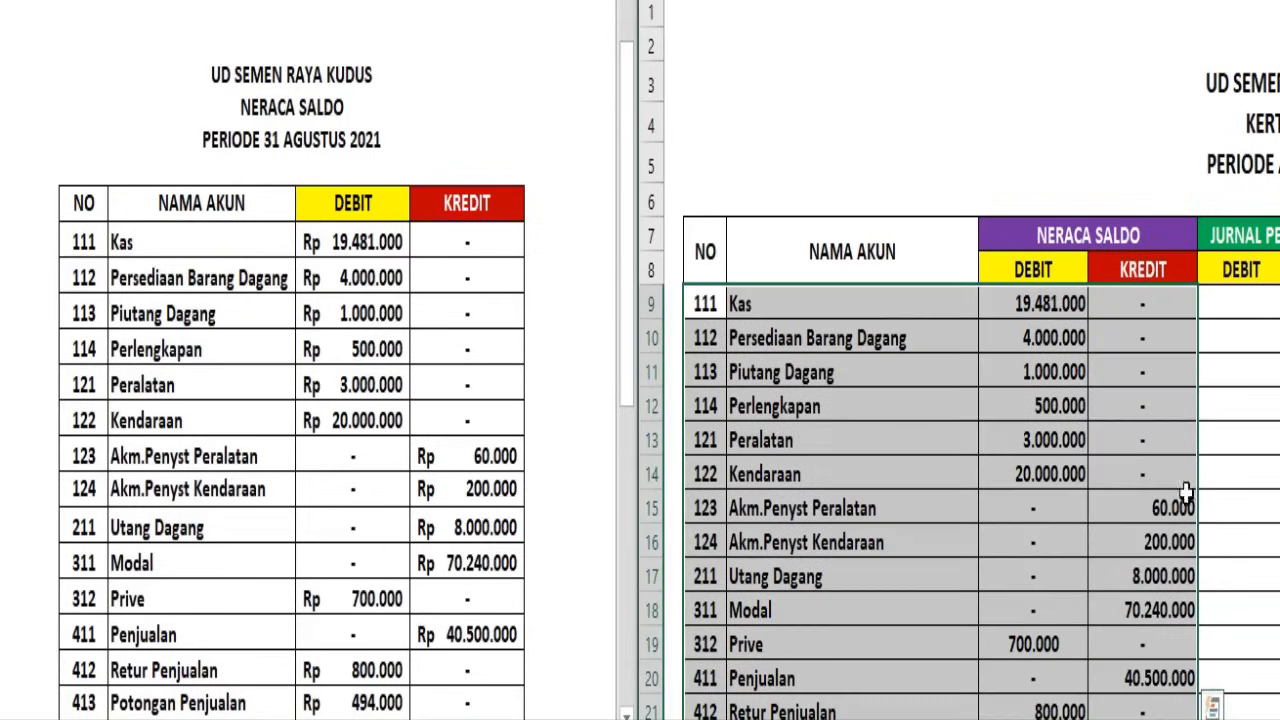
Right-align the Prive amount of 700.000 in the Neraca Saldo debit column of the Kertas Kerja
scroll(1100, 429, down, 3)
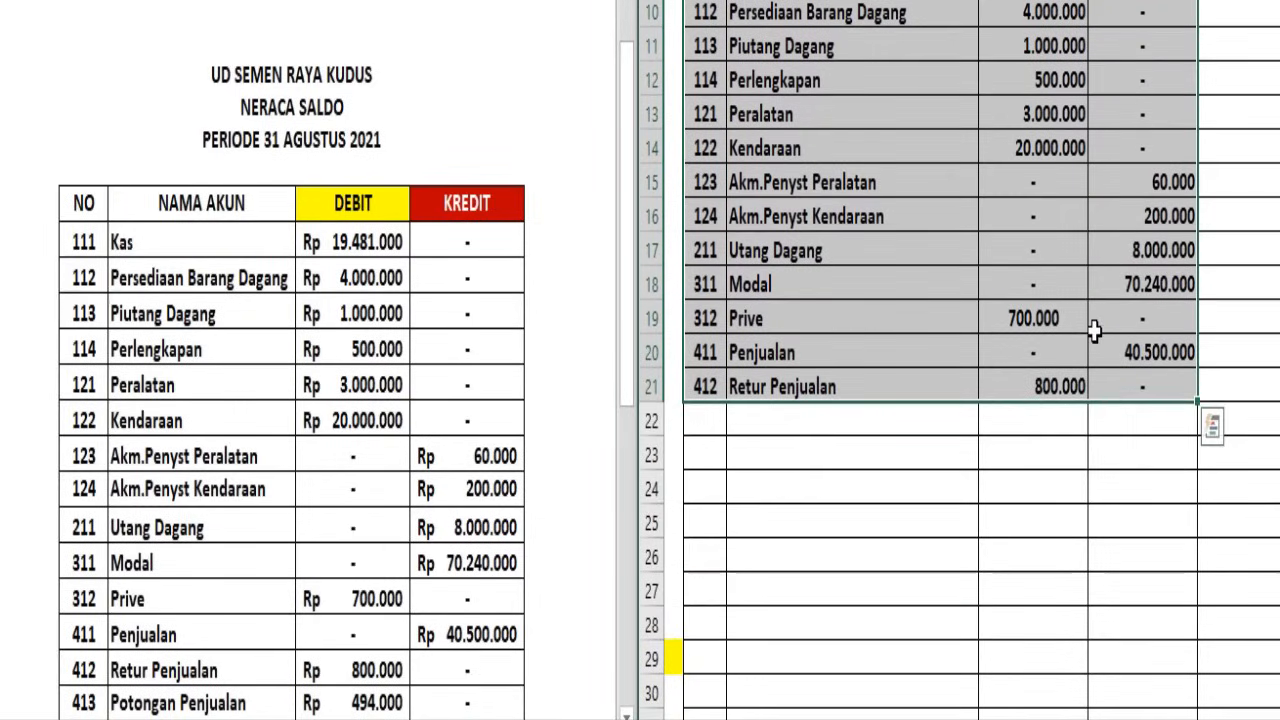
click(1058, 318)
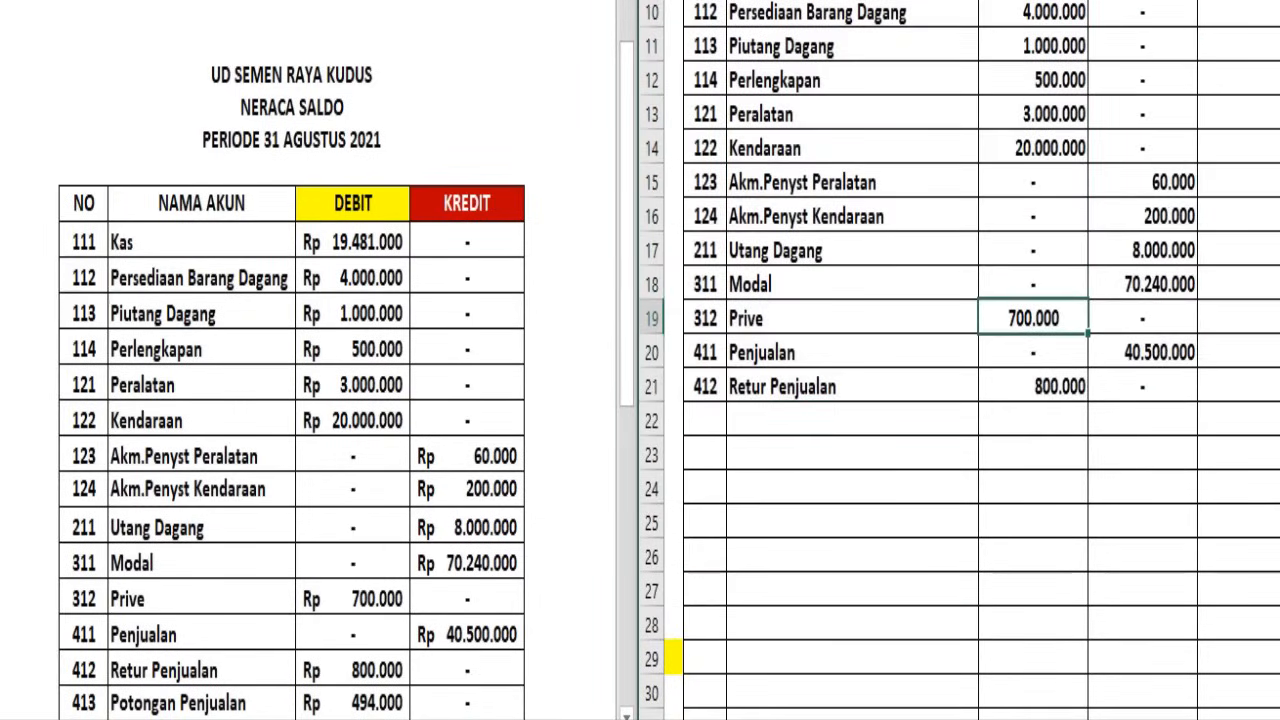
key(alt+h)
key(a)
key(r)
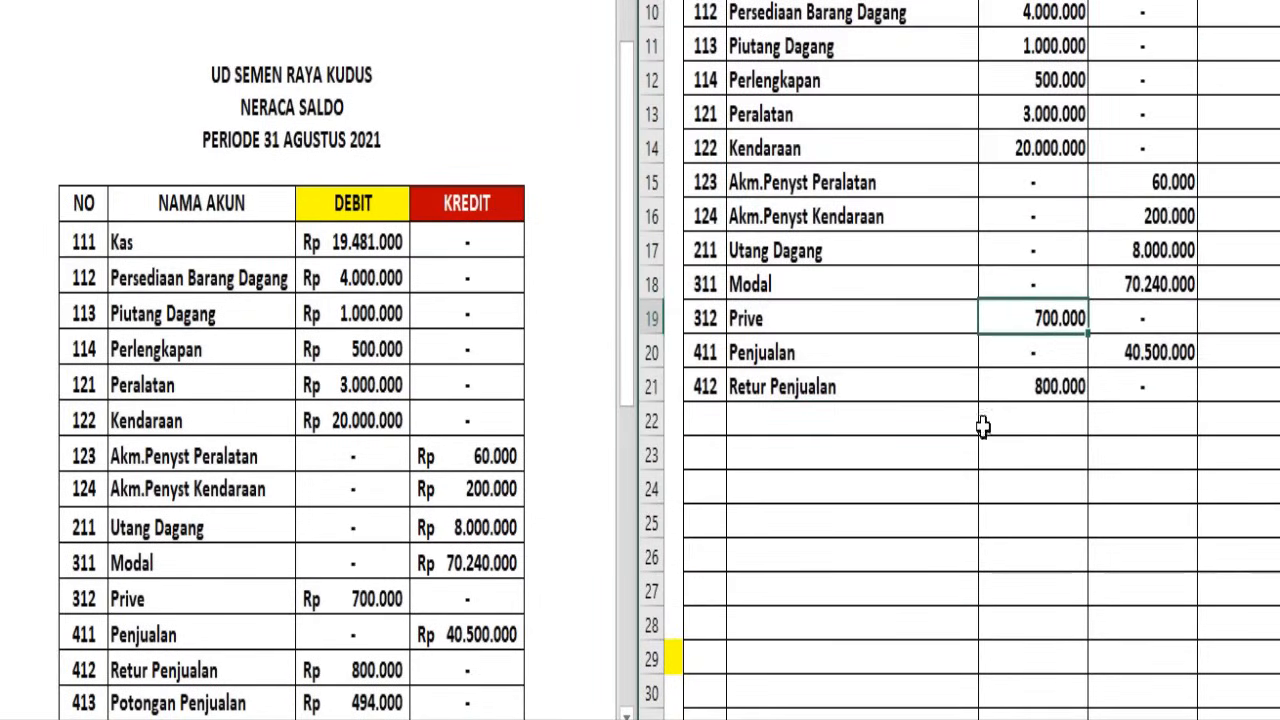
Transfer the Neraca Saldo rows from 413 Potongan Penjualan through Beban Gaji, plus the JUMLAH amounts, into rows 22 to 28 of the Kertas Kerja
click(353, 362)
scroll(370, 334, down, 3)
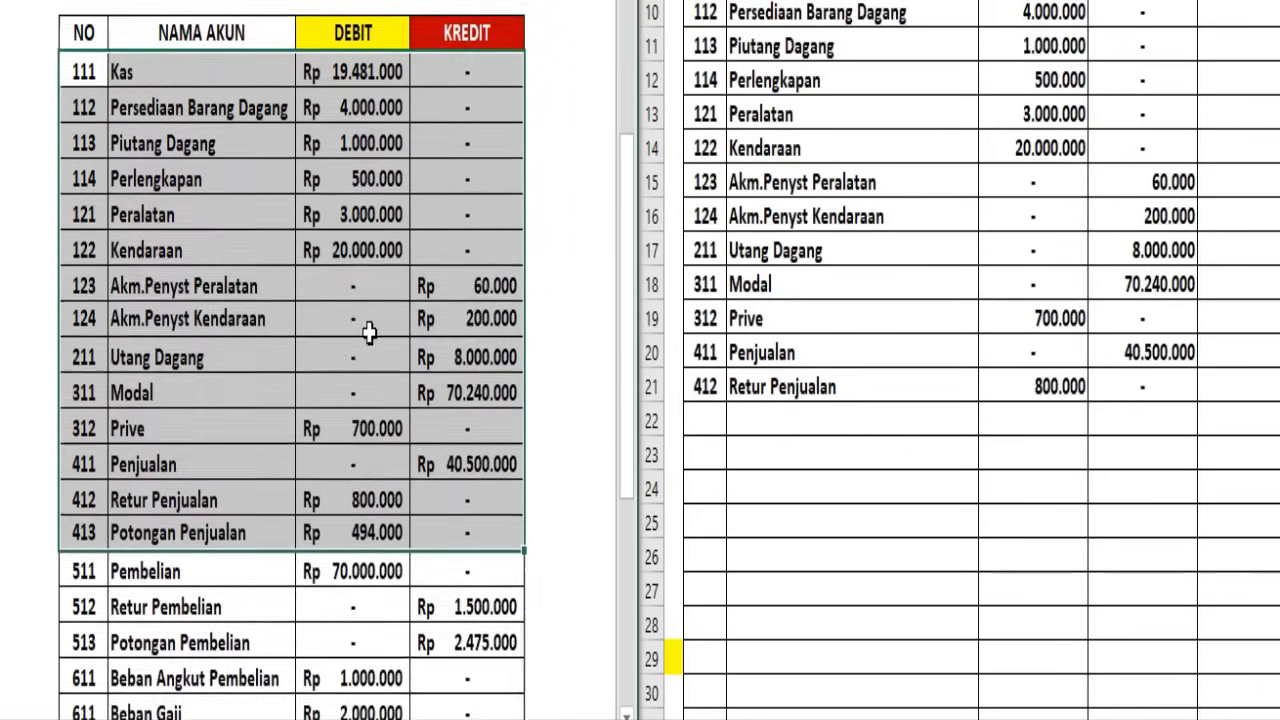
drag(80, 398, 488, 600)
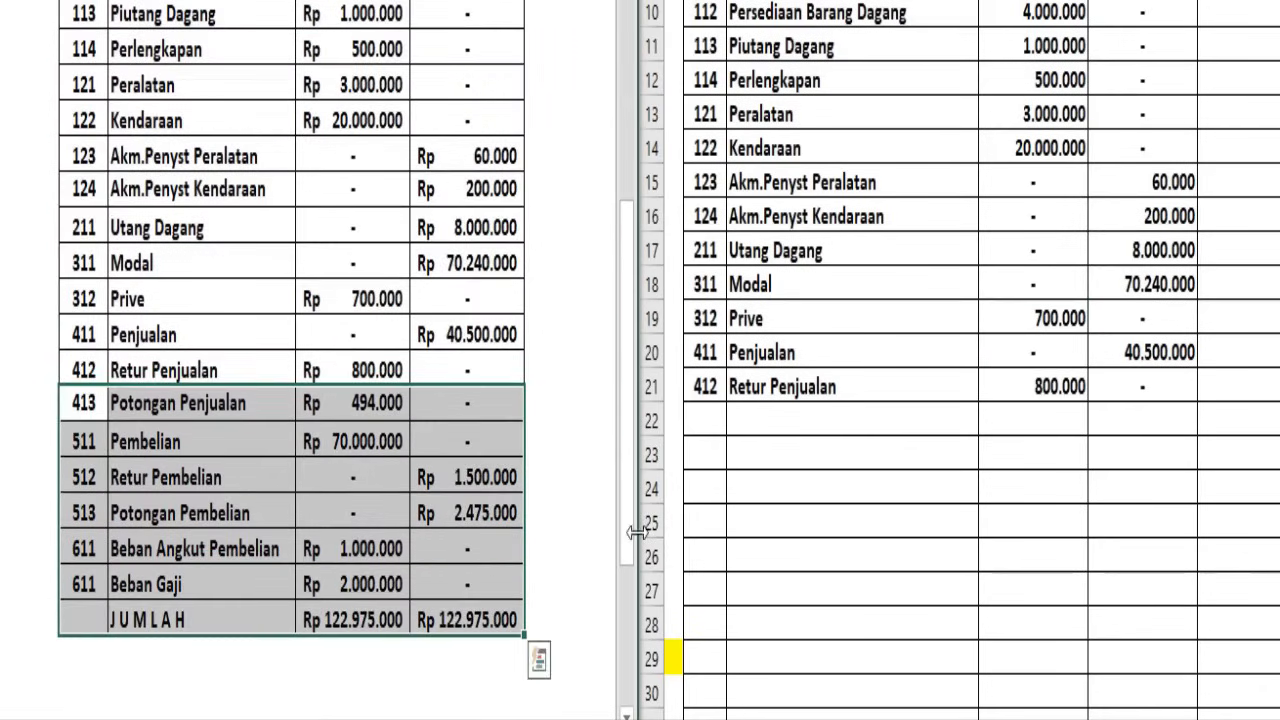
click(709, 421)
drag(710, 425, 1174, 625)
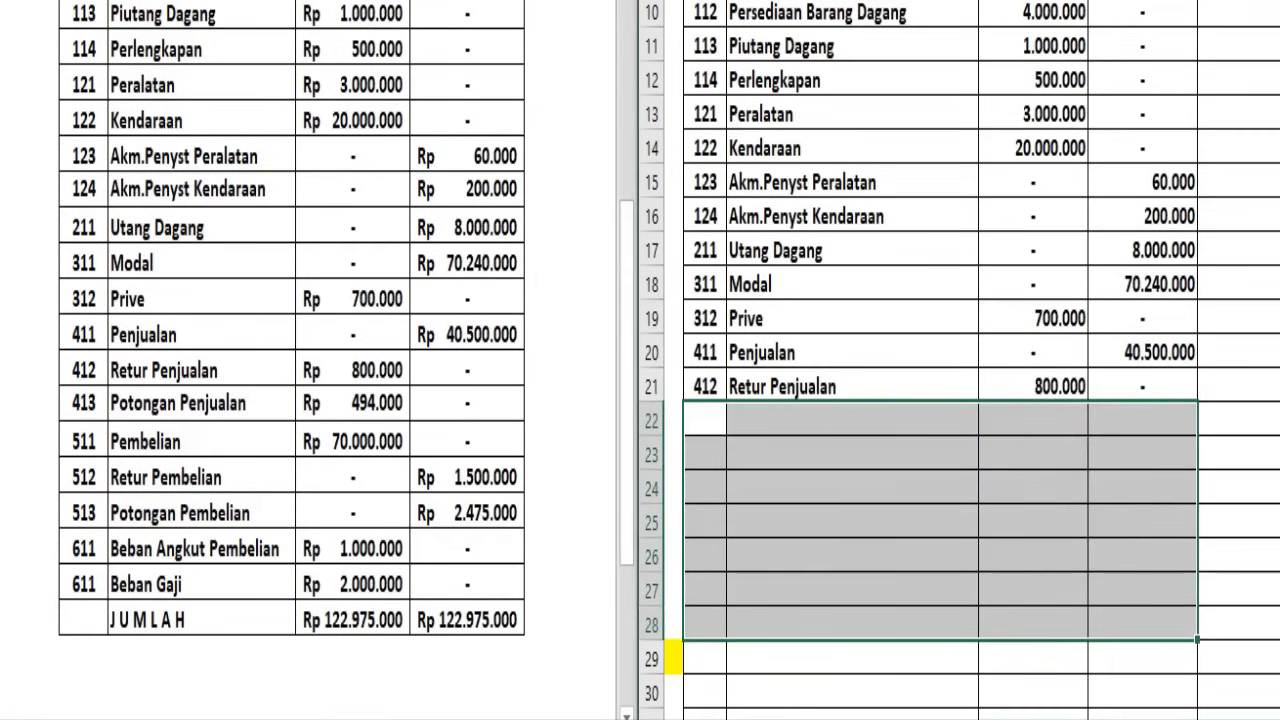
text(413	Potongan Penjualan	494.000	- 511	Pembelian	70.000.000	- 512	Retur Pembelian	-	1.500.000 513	Potongan Pembelian	-	2.475.000 611	Beban Angkut Pembelian	1.000.000	- 611	Beban Gaji	2.000.000	- 		122.975.000	122.975.000)
Fill the Neraca Saldo debit and credit totals in row 28 of the Kertas Kerja yellow
drag(1050, 625, 1125, 625)
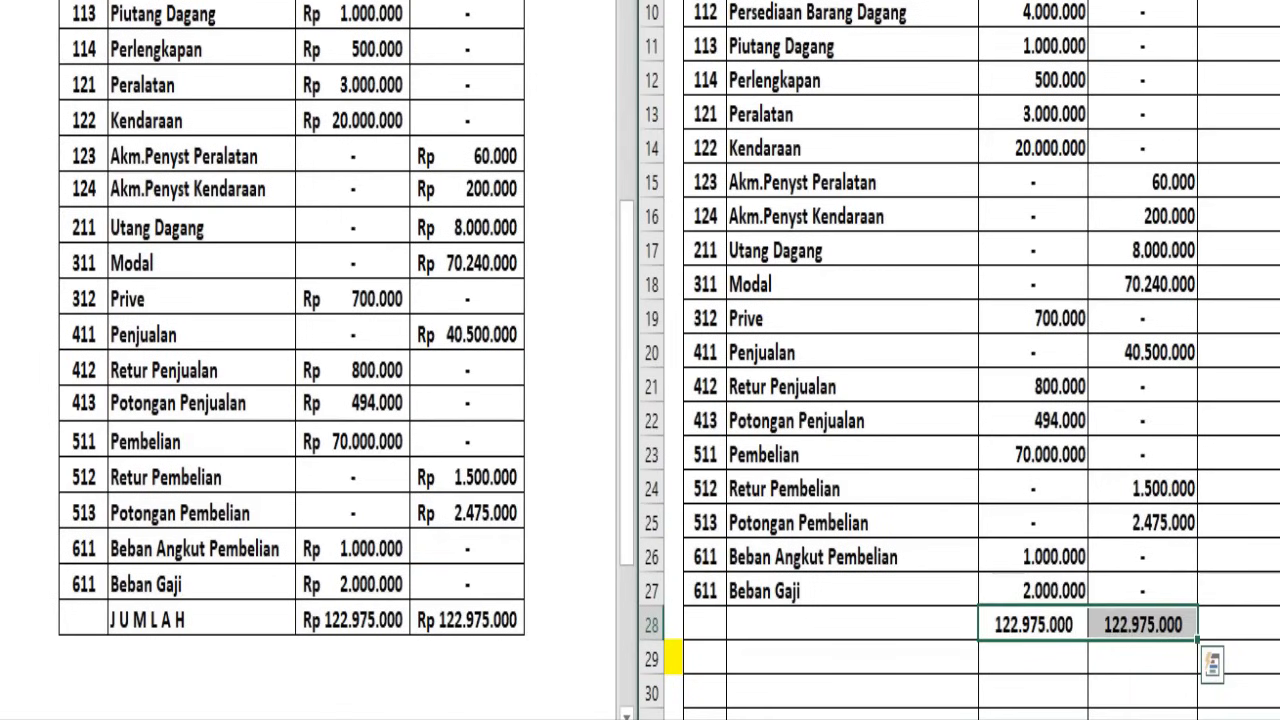
click(840, 1)
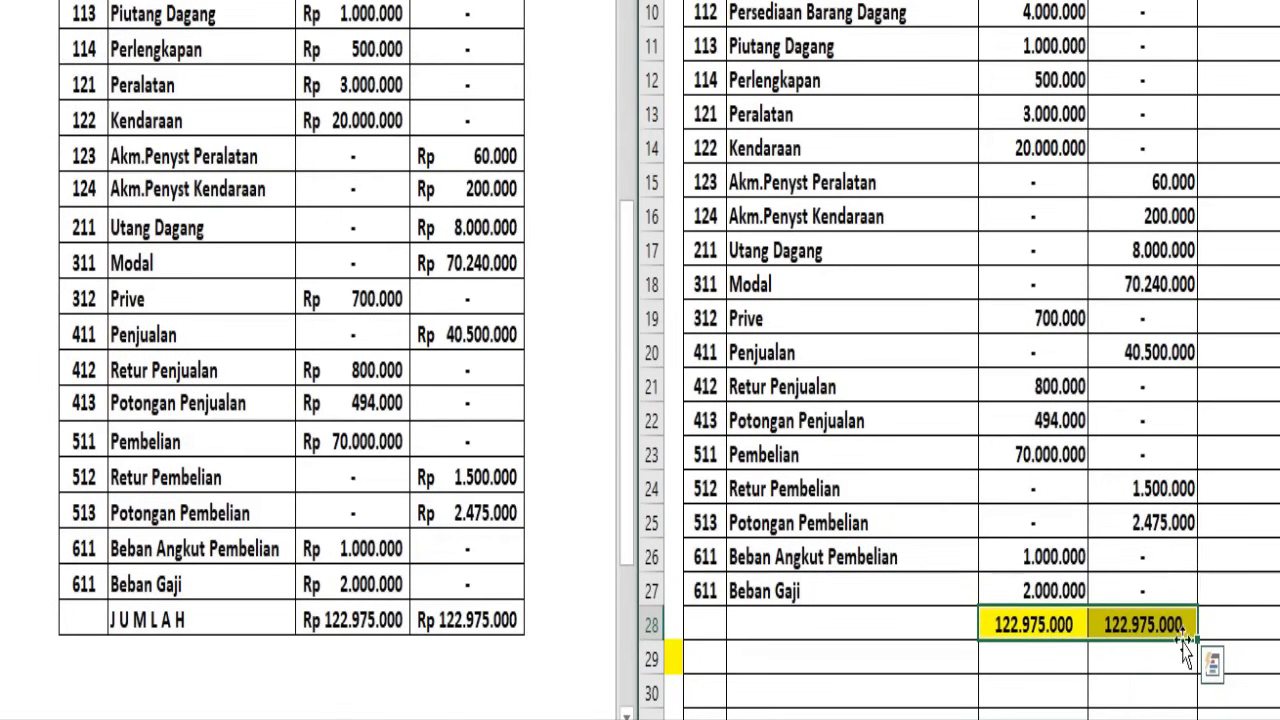
mouse_move(1120, 719)
mouse_down()
mouse_move(1150, 719)
mouse_move(1115, 719)
mouse_up()
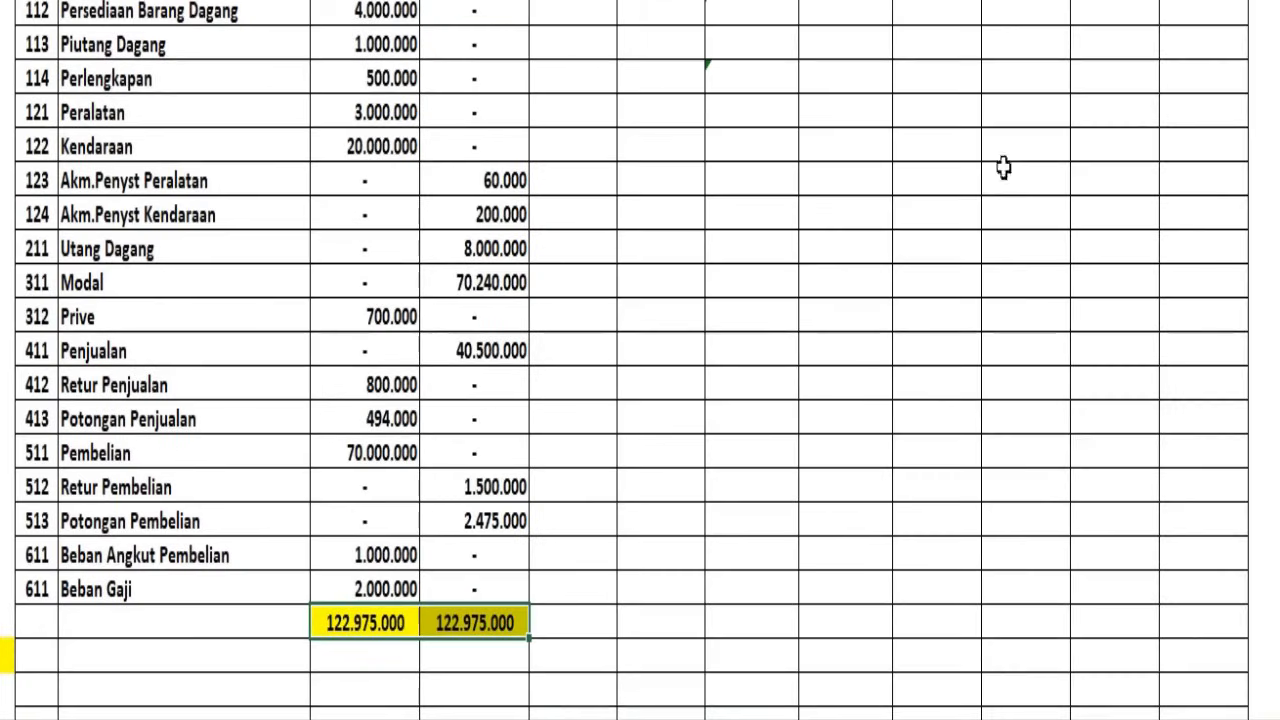
Review the Kertas Kerja's Neraca Saldo columns from the headings down to the debit and credit totals and the empty rows beneath
click(985, 180)
scroll(944, 220, up, 3)
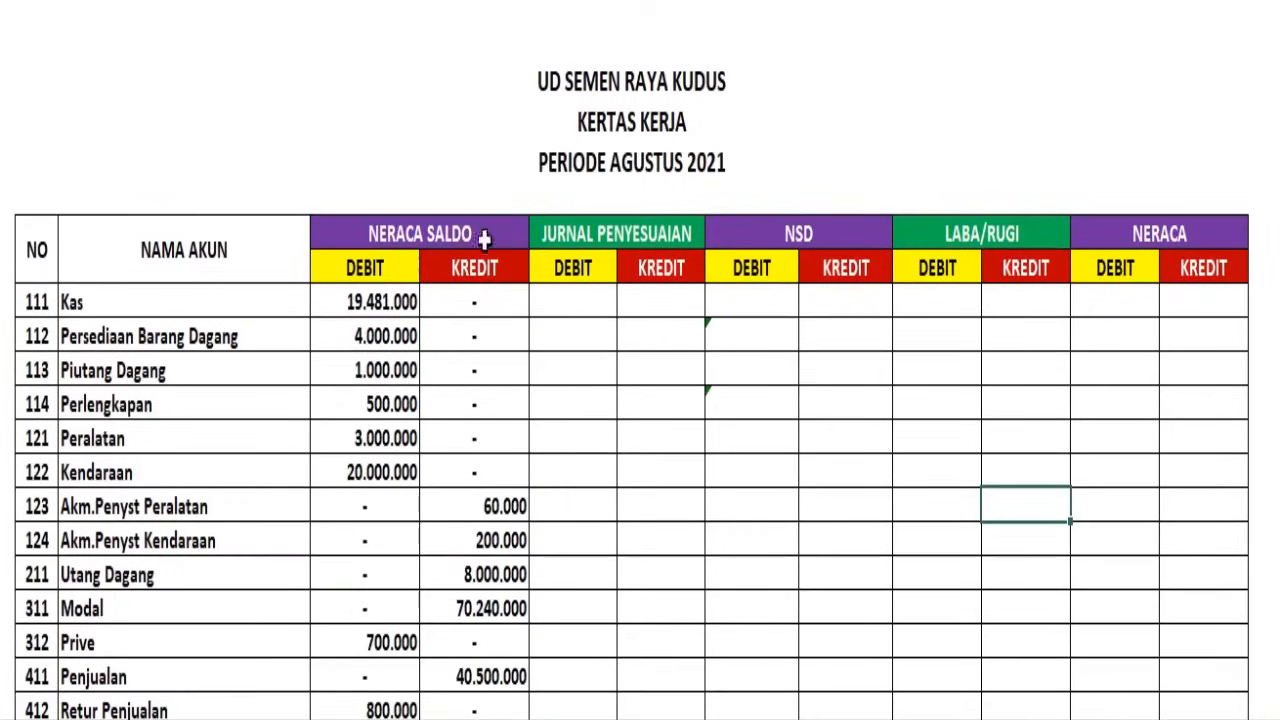
click(449, 232)
scroll(468, 220, down, 4)
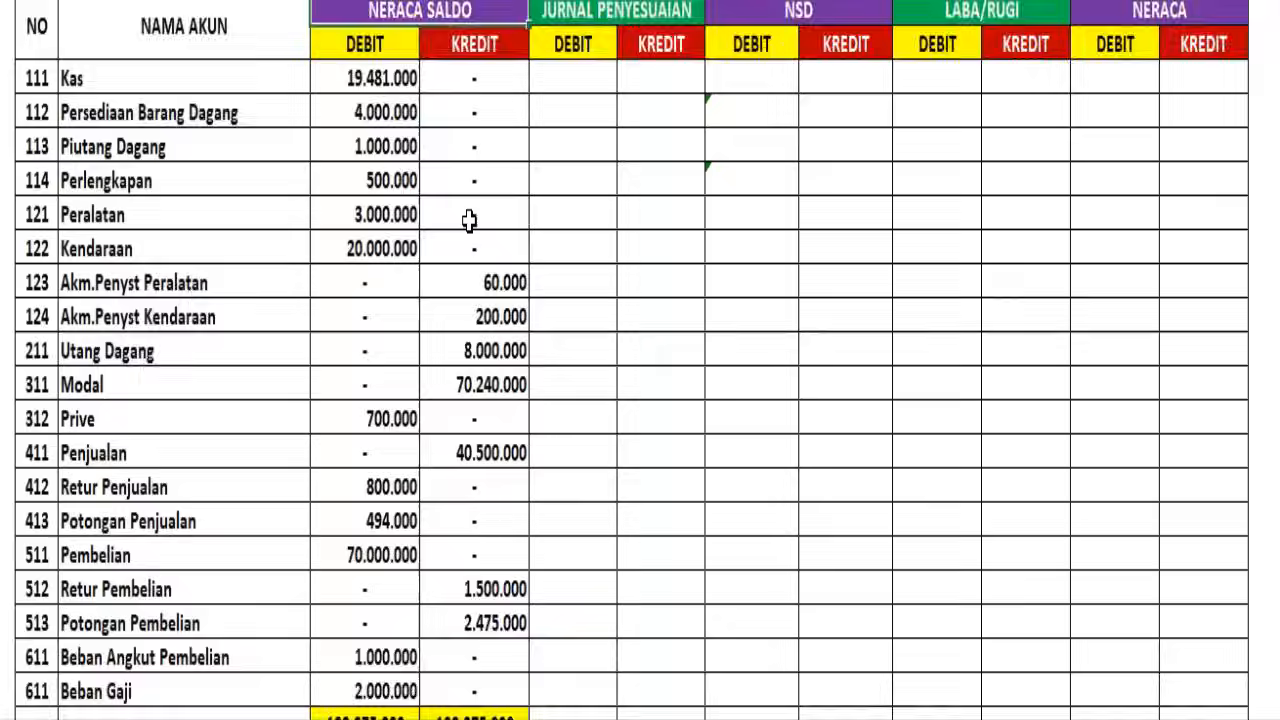
scroll(468, 220, up, 4)
scroll(469, 222, down, 5)
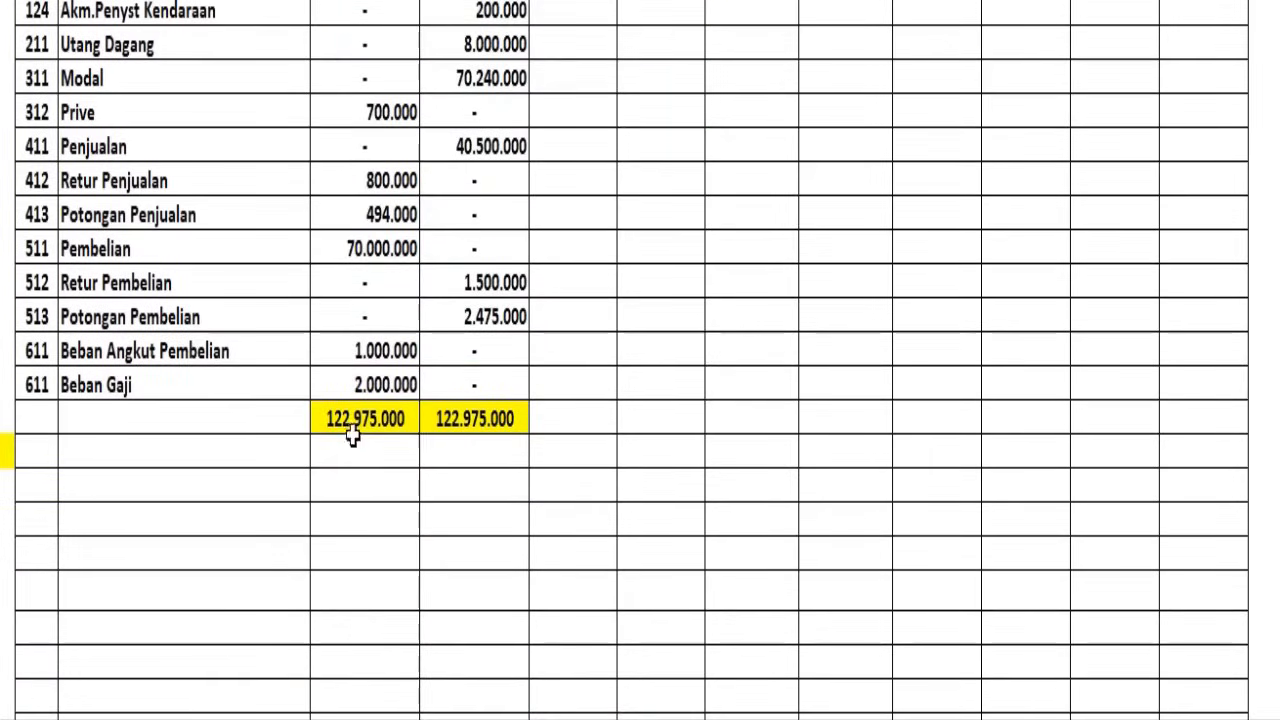
drag(350, 448, 485, 668)
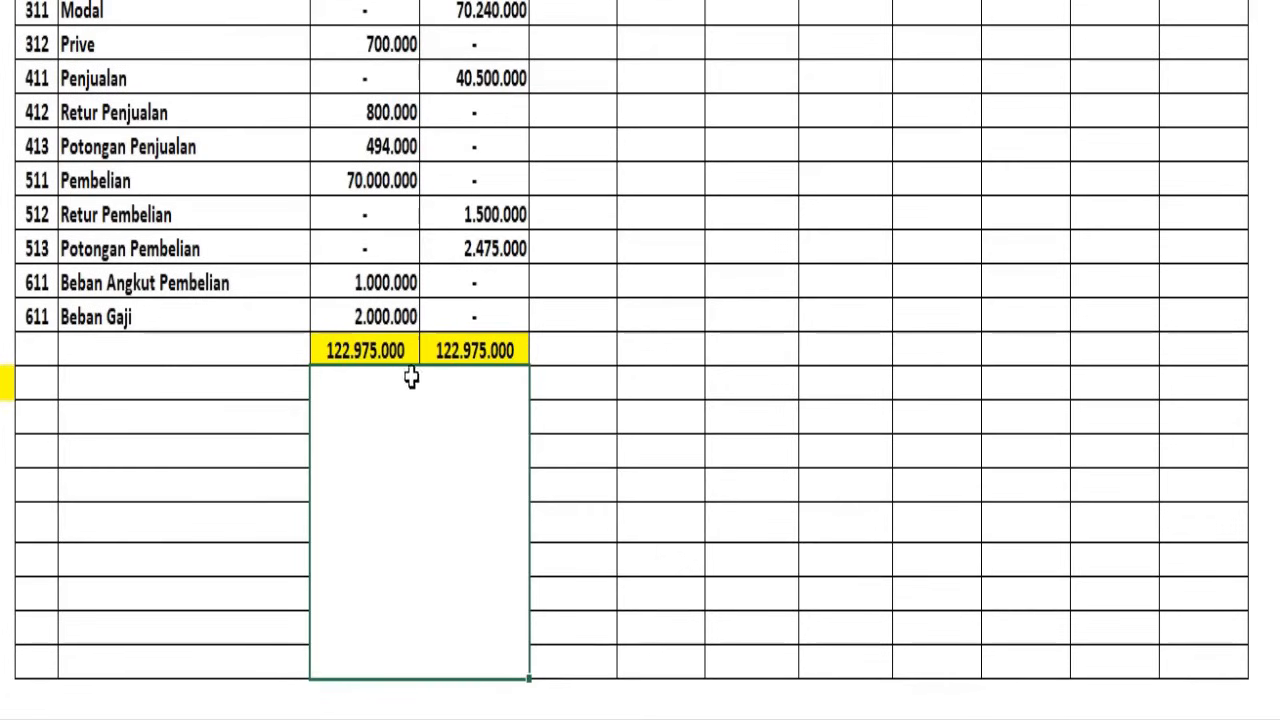
scroll(590, 404, up, 1)
scroll(588, 402, up, 4)
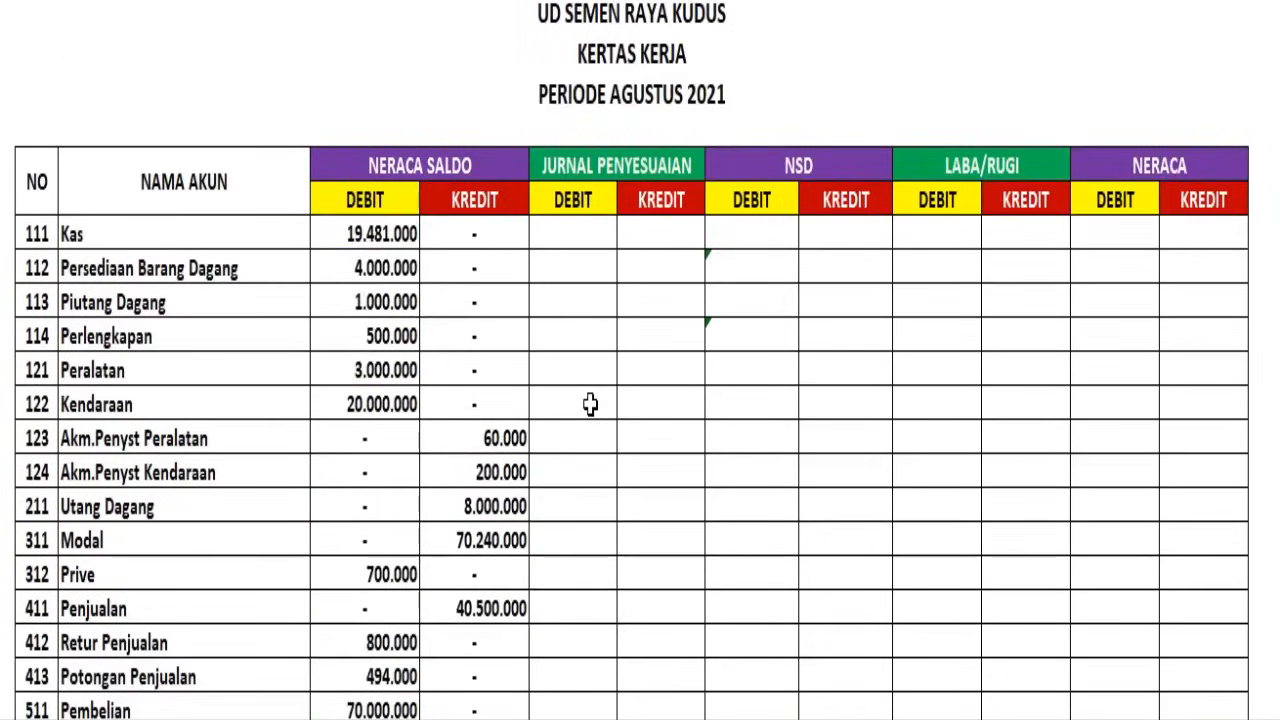
scroll(578, 420, down, 2)
scroll(617, 480, up, 2)
Bring up the Jurnal Penyesuaian for August 2021 beside the Kertas Kerja in place of the Neraca Saldo
click(590, 164)
drag(573, 1, 660, 1)
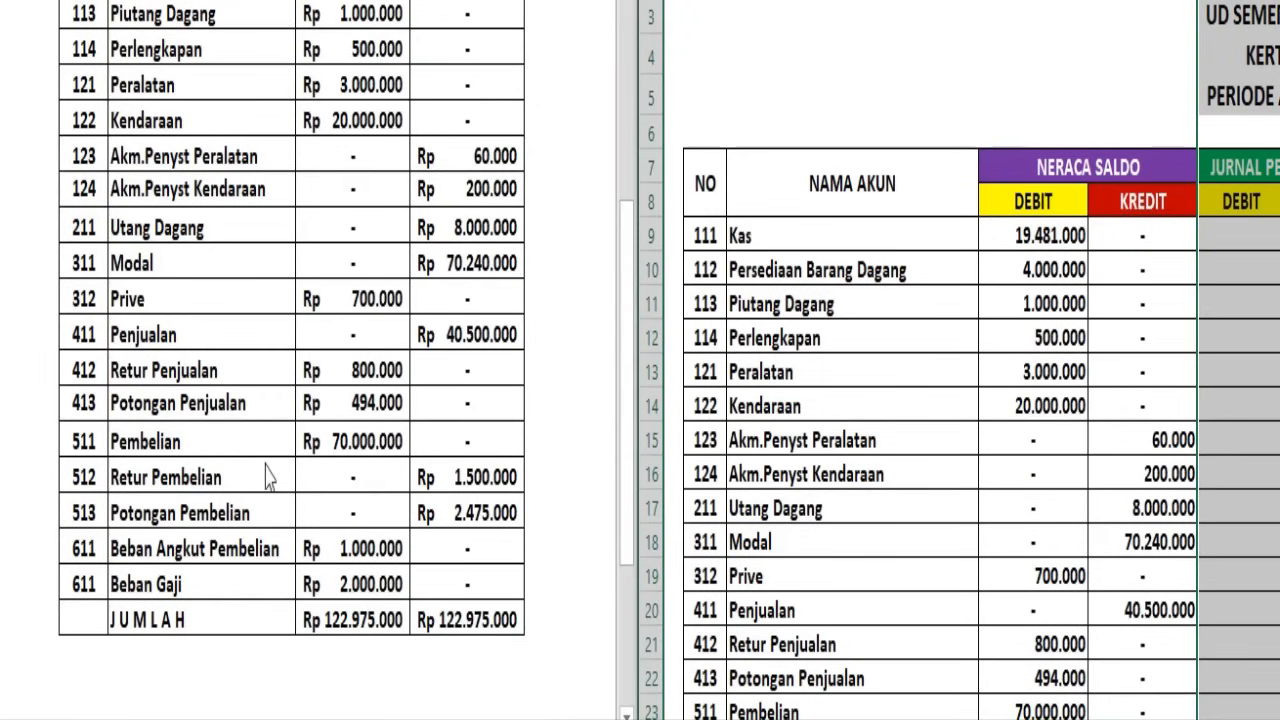
click(265, 463)
scroll(309, 328, up, 3)
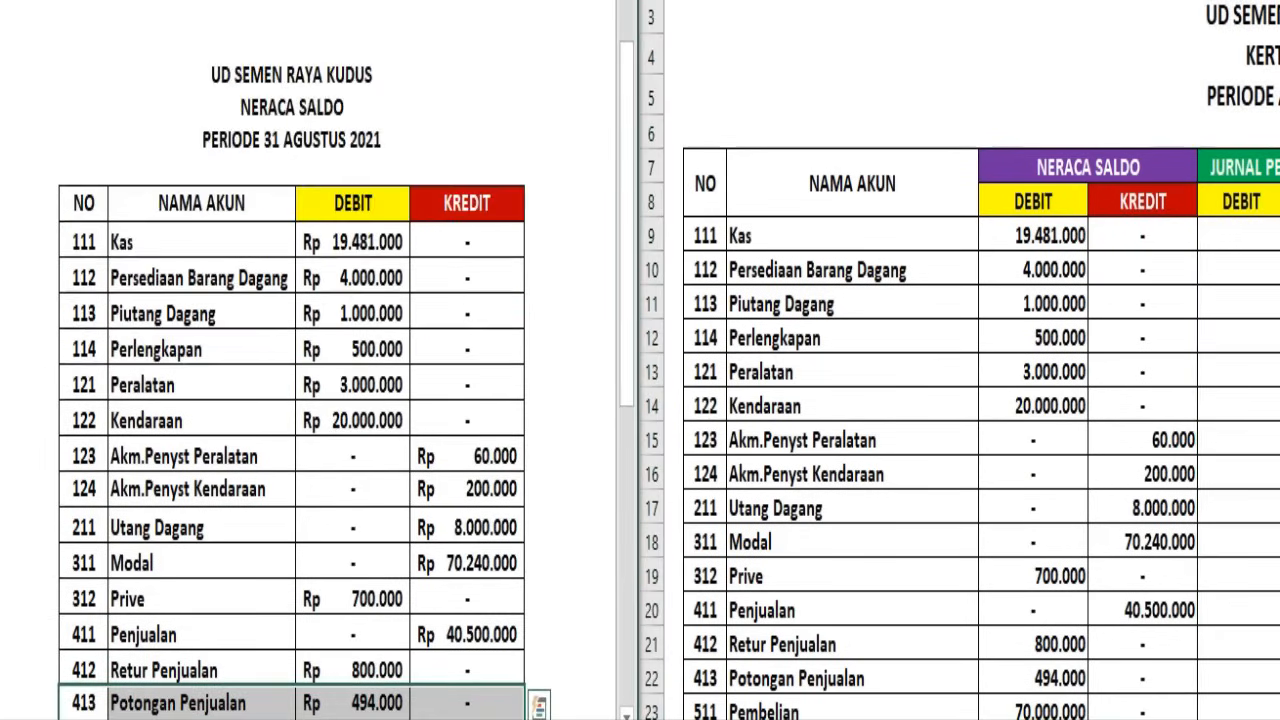
click(300, 719)
click(462, 344)
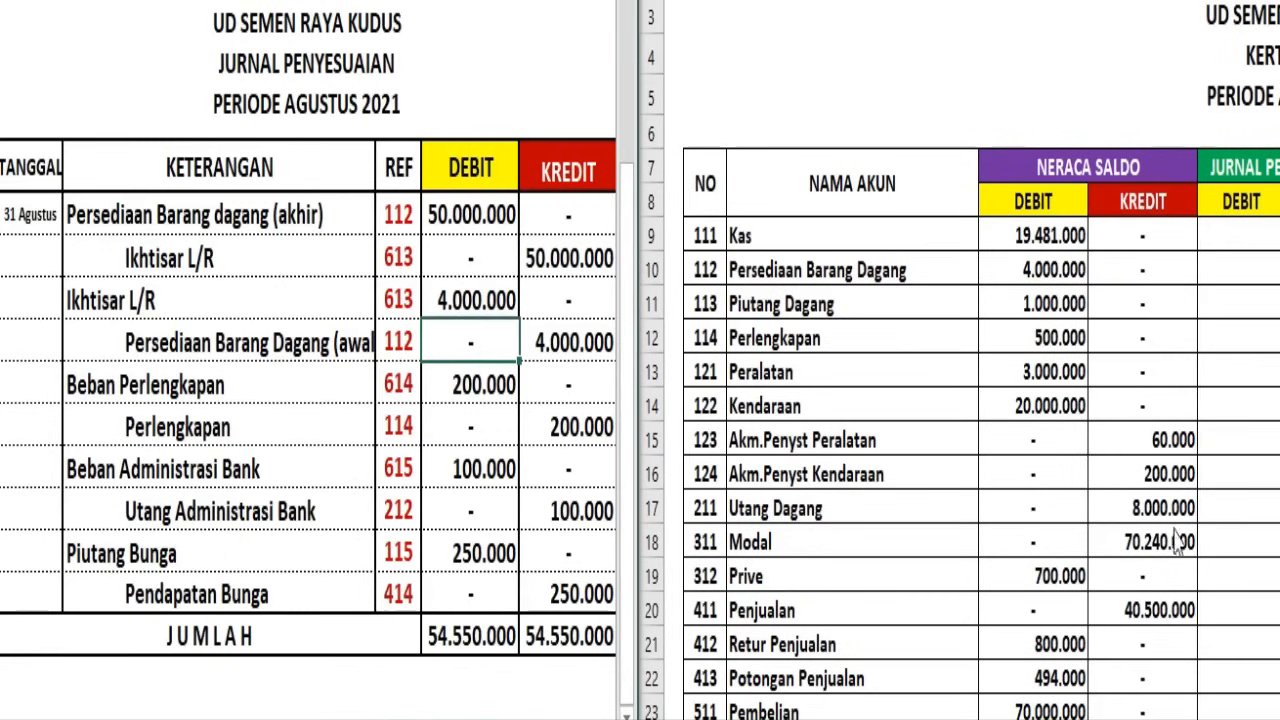
Hide the Neraca Saldo debit and credit columns in the Kertas Kerja
click(1240, 0)
drag(1034, 0, 1142, 0)
right_click(1130, 2)
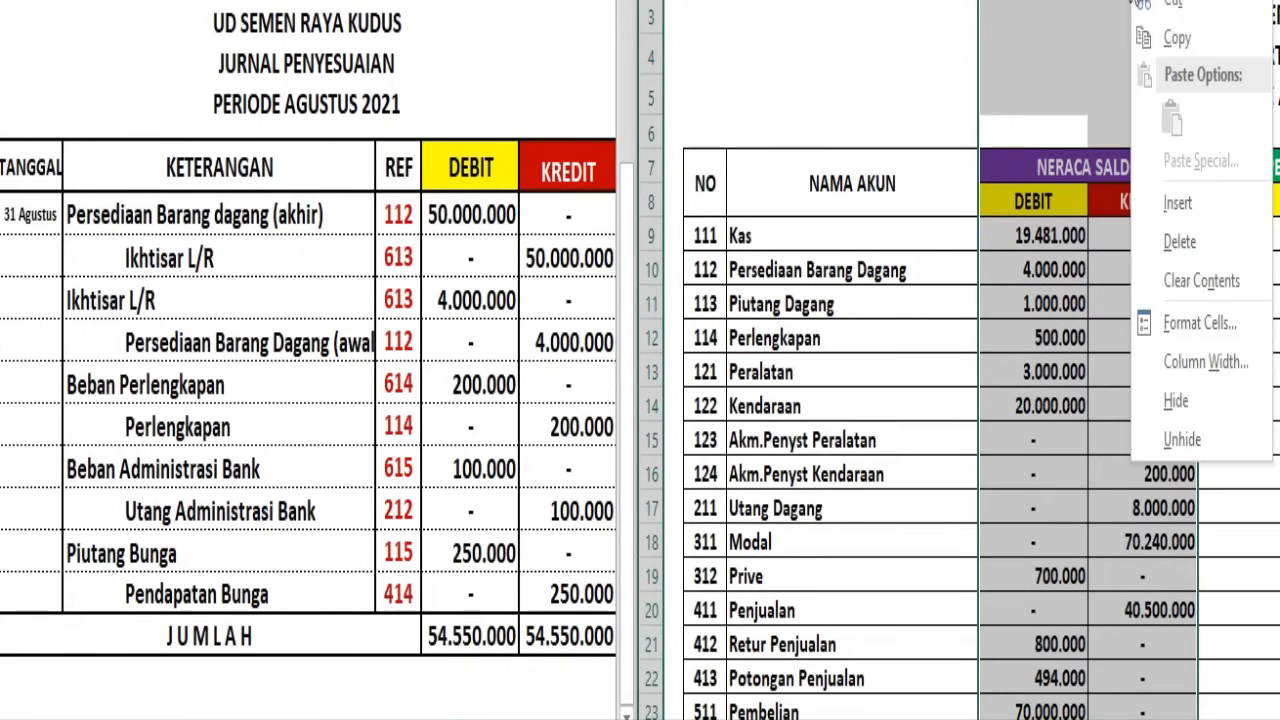
click(1170, 400)
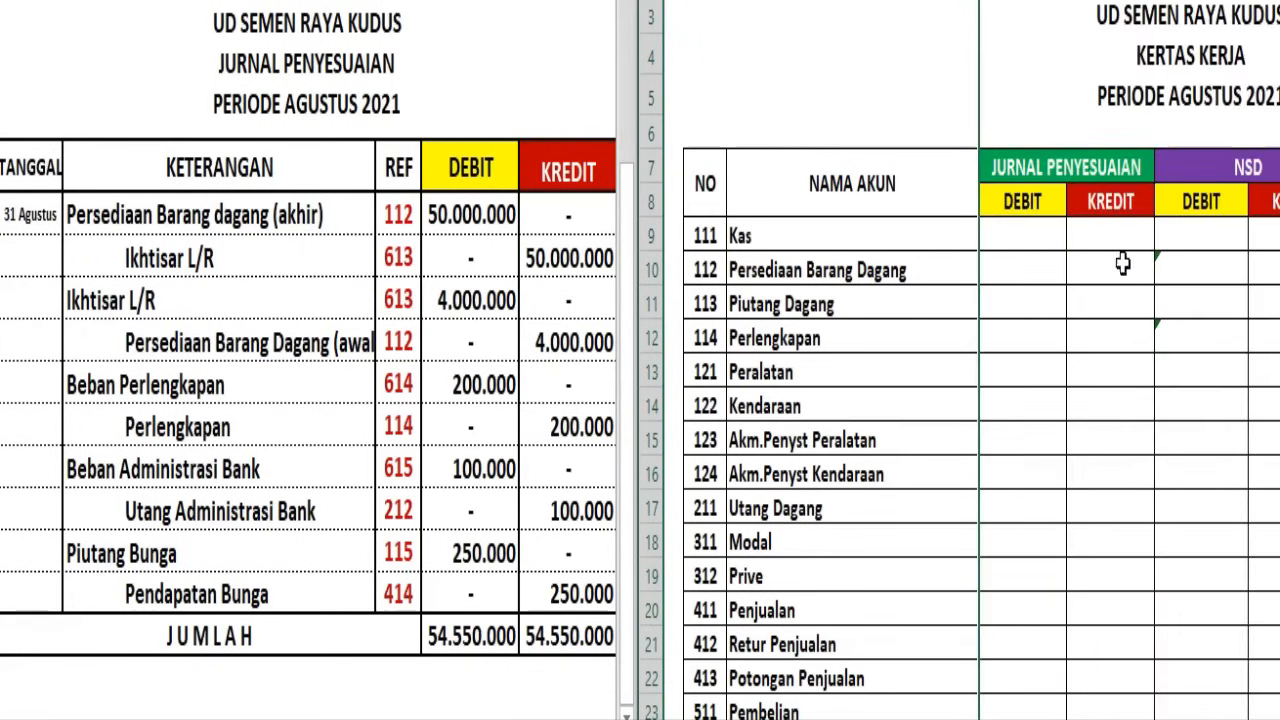
click(1123, 263)
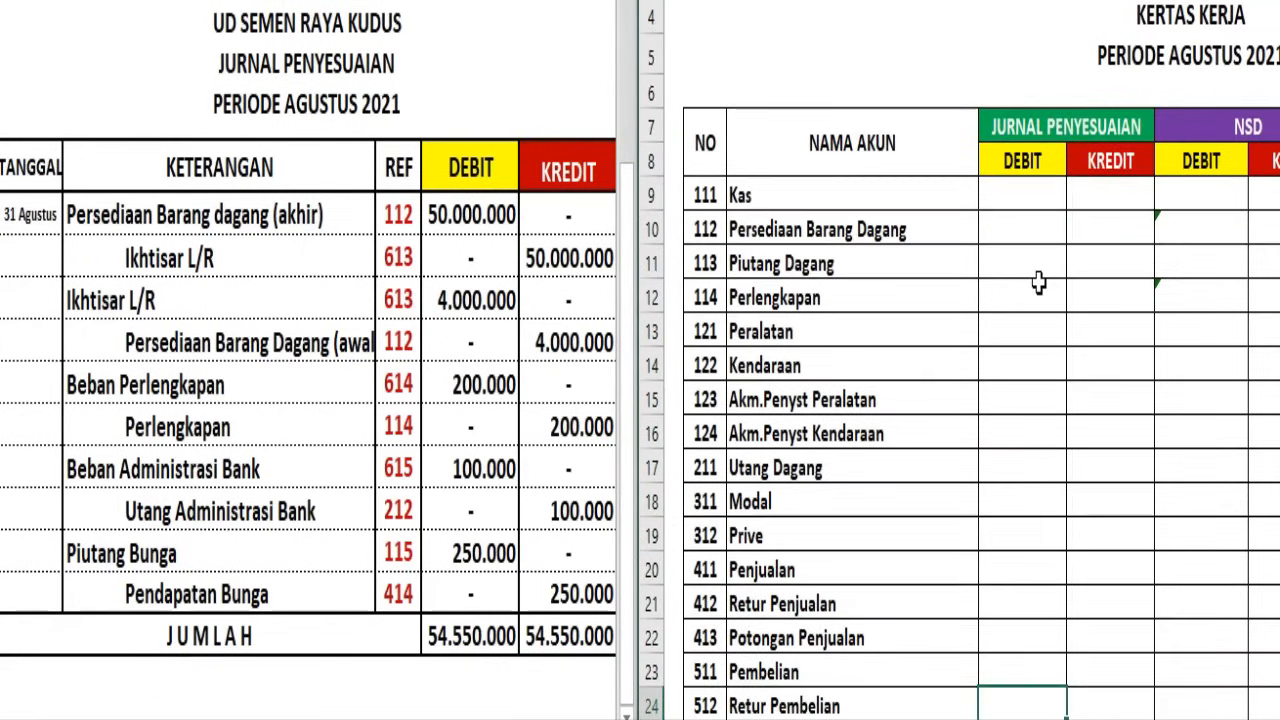
Enter the ending-inventory adjustment of 50.000.000 as a Jurnal Penyesuaian debit for 112 Persediaan Barang Dagang in the Kertas Kerja
click(445, 222)
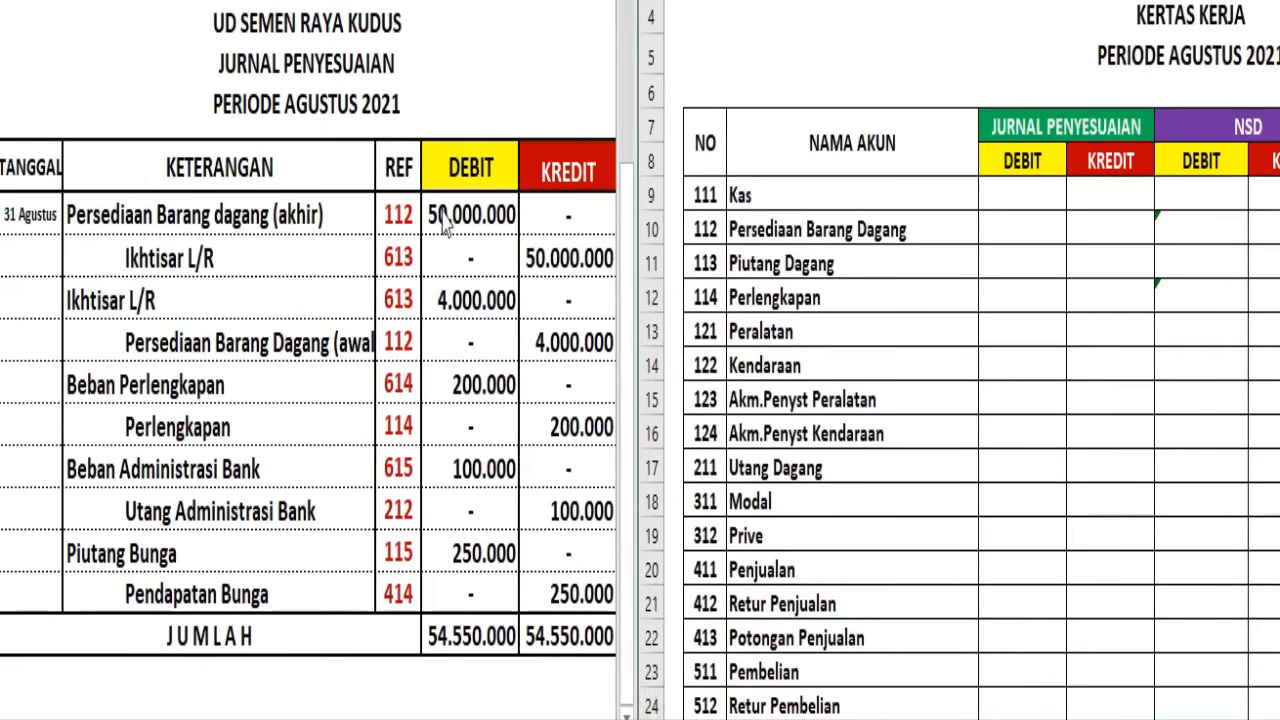
click(103, 222)
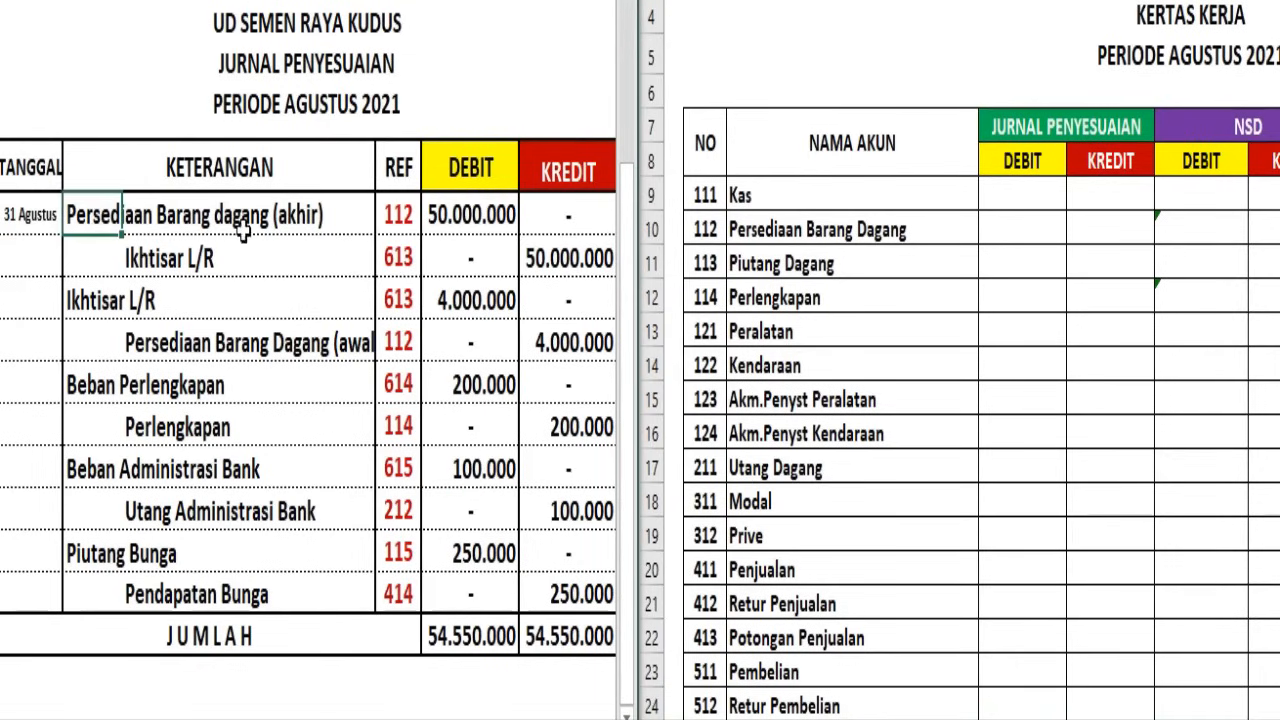
click(875, 255)
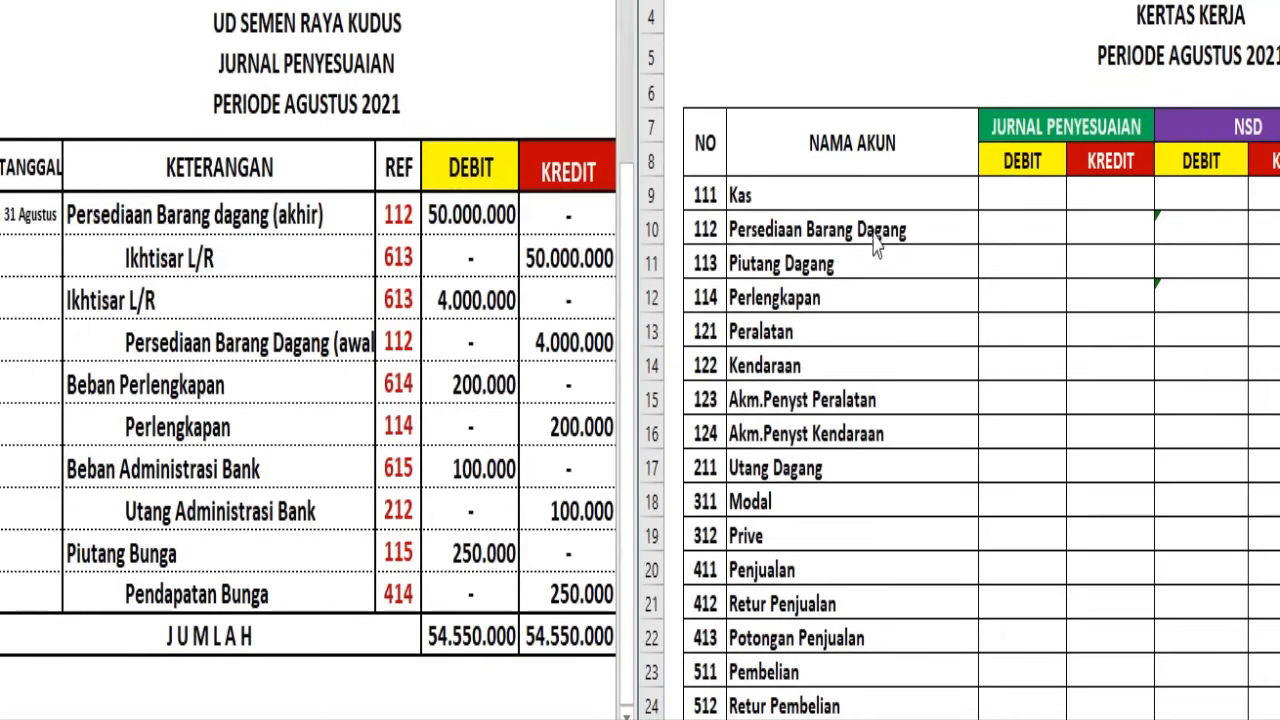
click(651, 229)
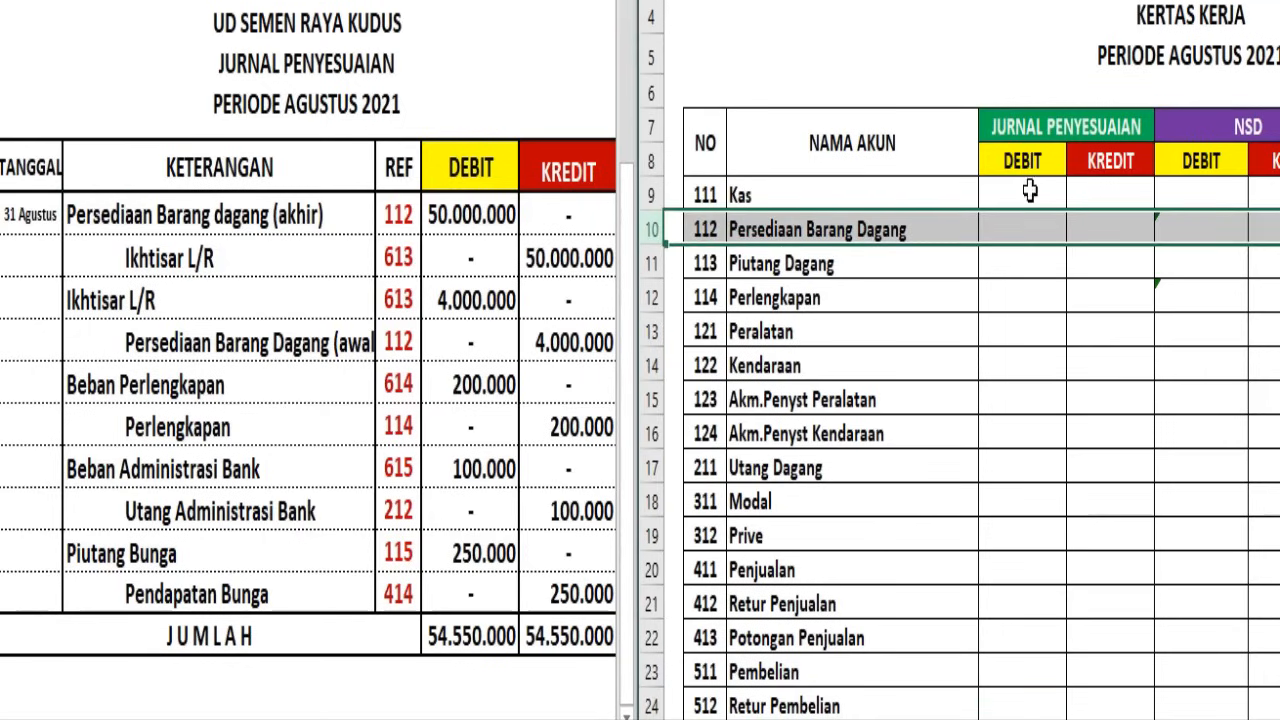
click(1020, 230)
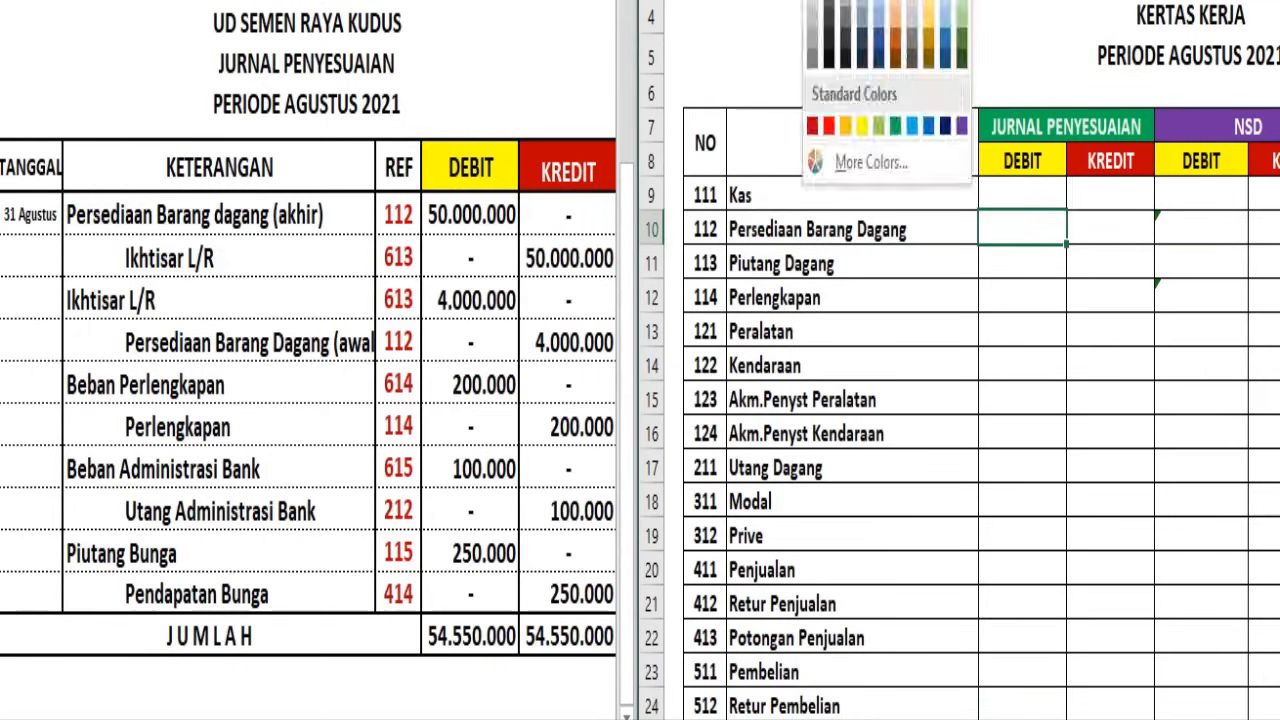
text(50.000.000)
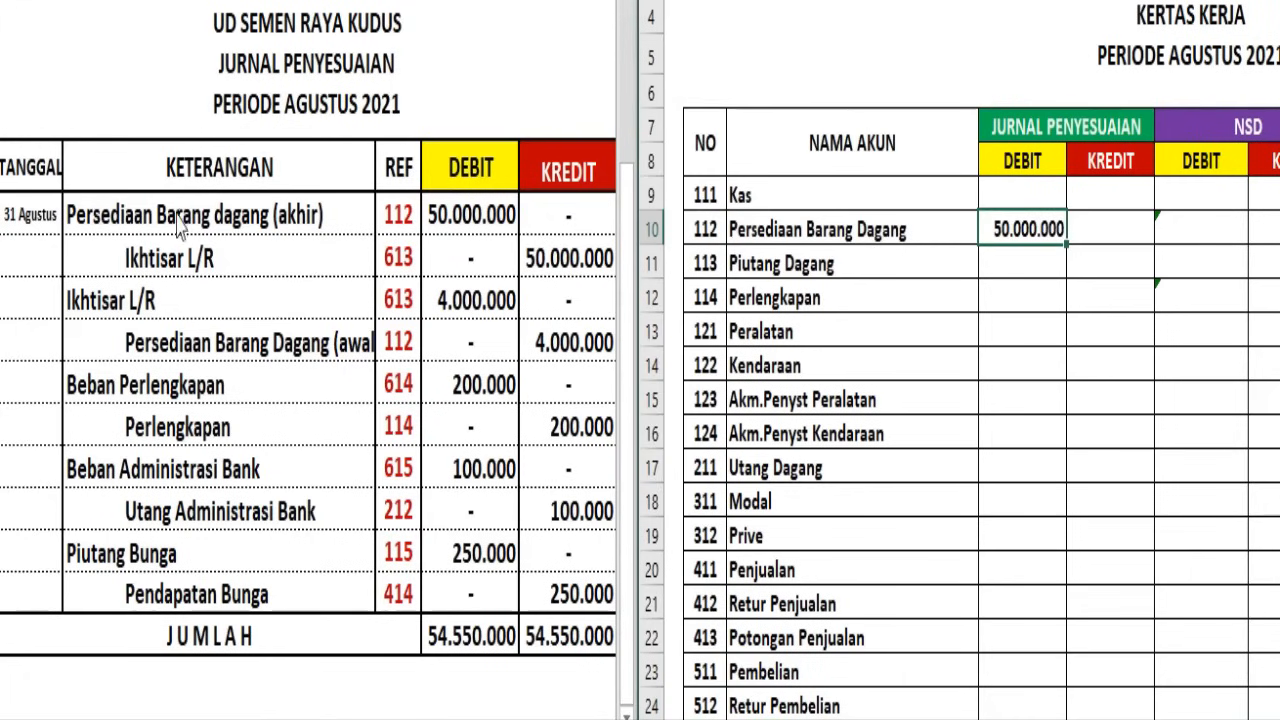
Add account 613 Ikhtisar Laba Rugi in row 29 of the Kertas Kerja with a Jurnal Penyesuaian credit of 50.000.000
click(150, 215)
click(216, 259)
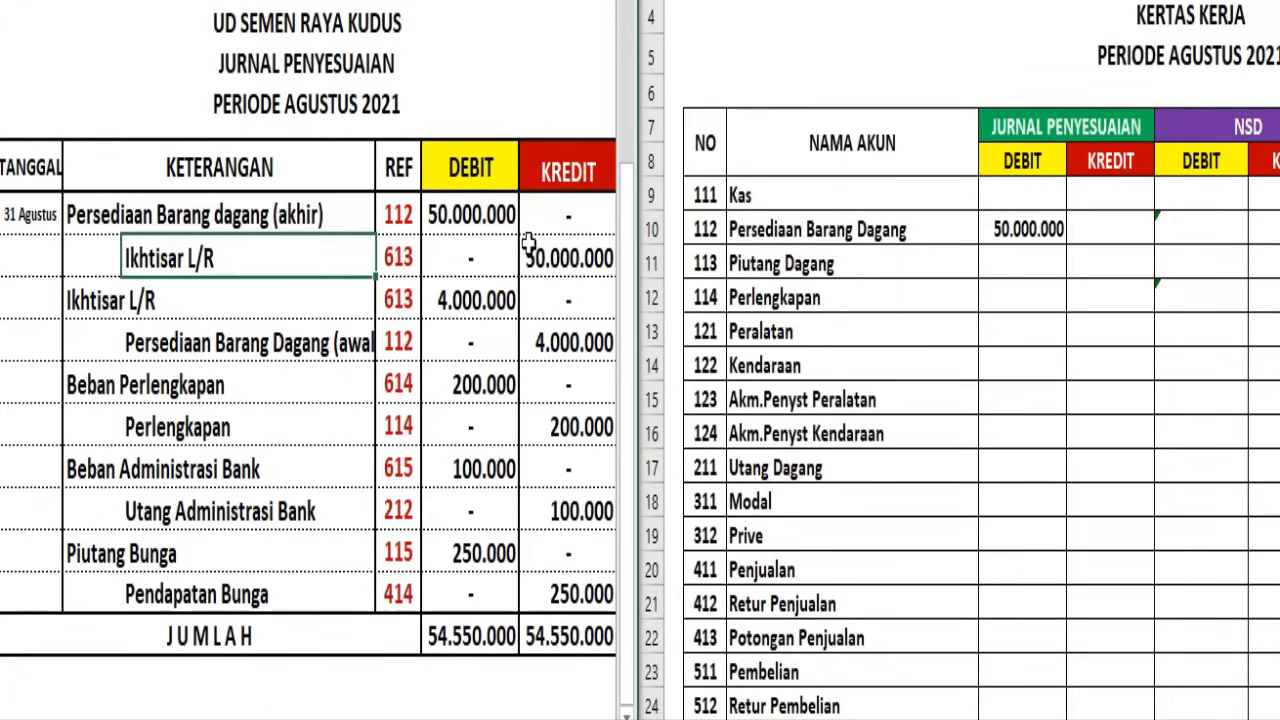
click(722, 305)
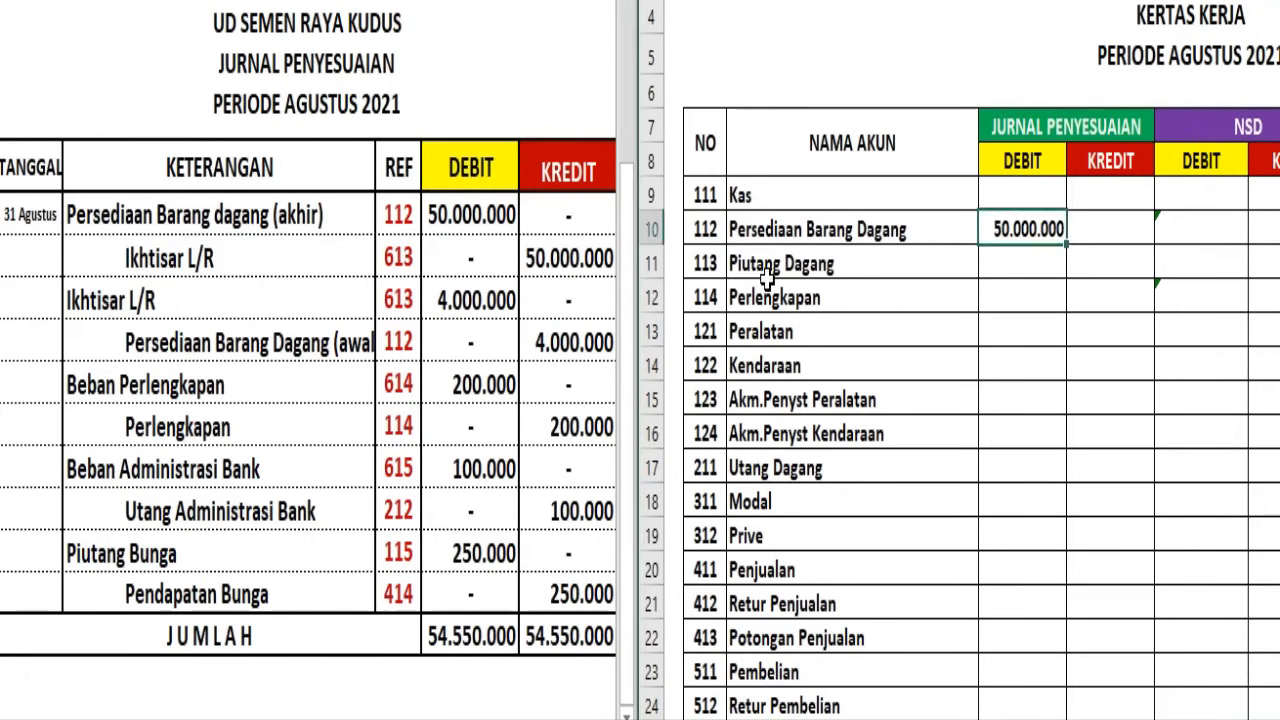
scroll(766, 280, down, 3)
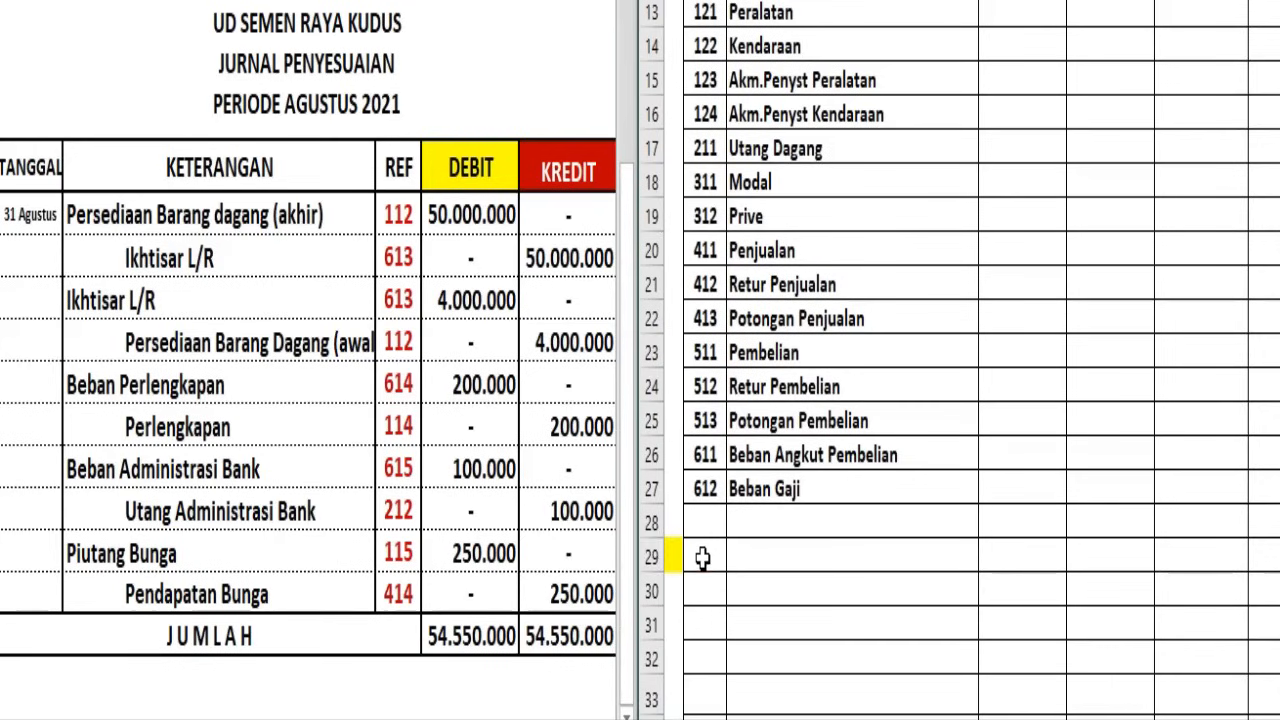
drag(703, 558, 760, 563)
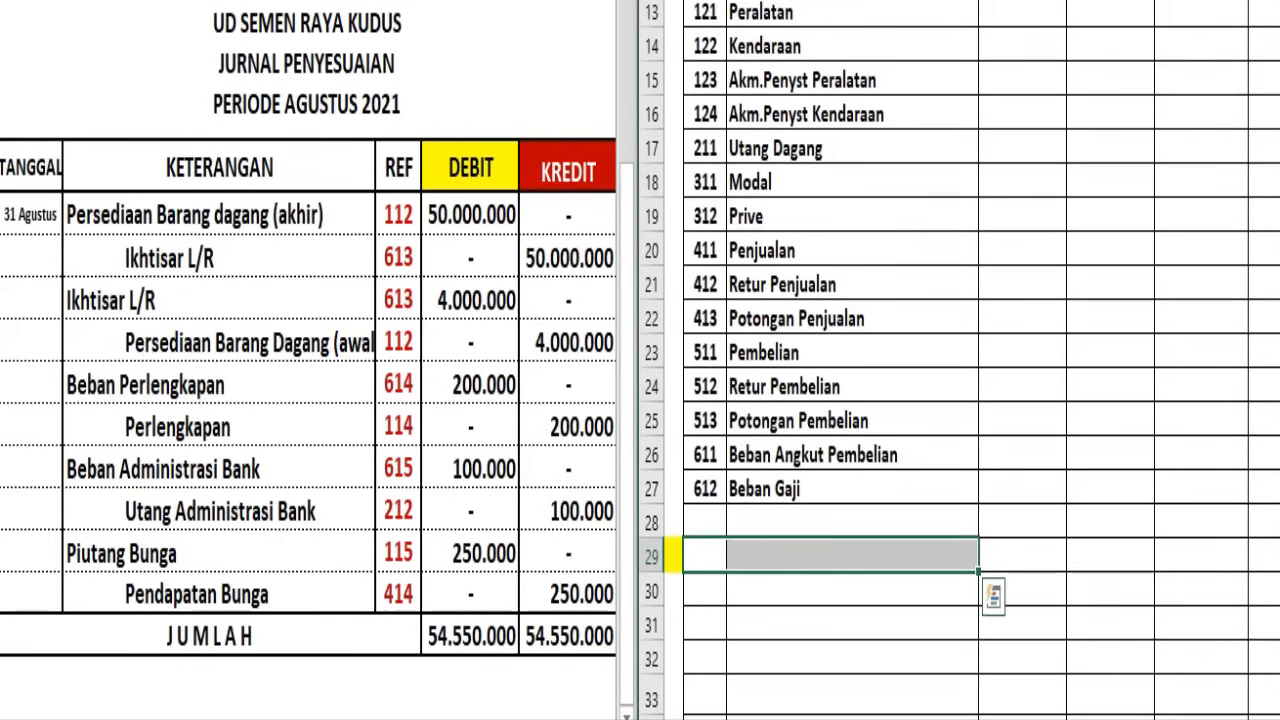
text(613	Ikhtisar Laba Rugi)
click(1100, 553)
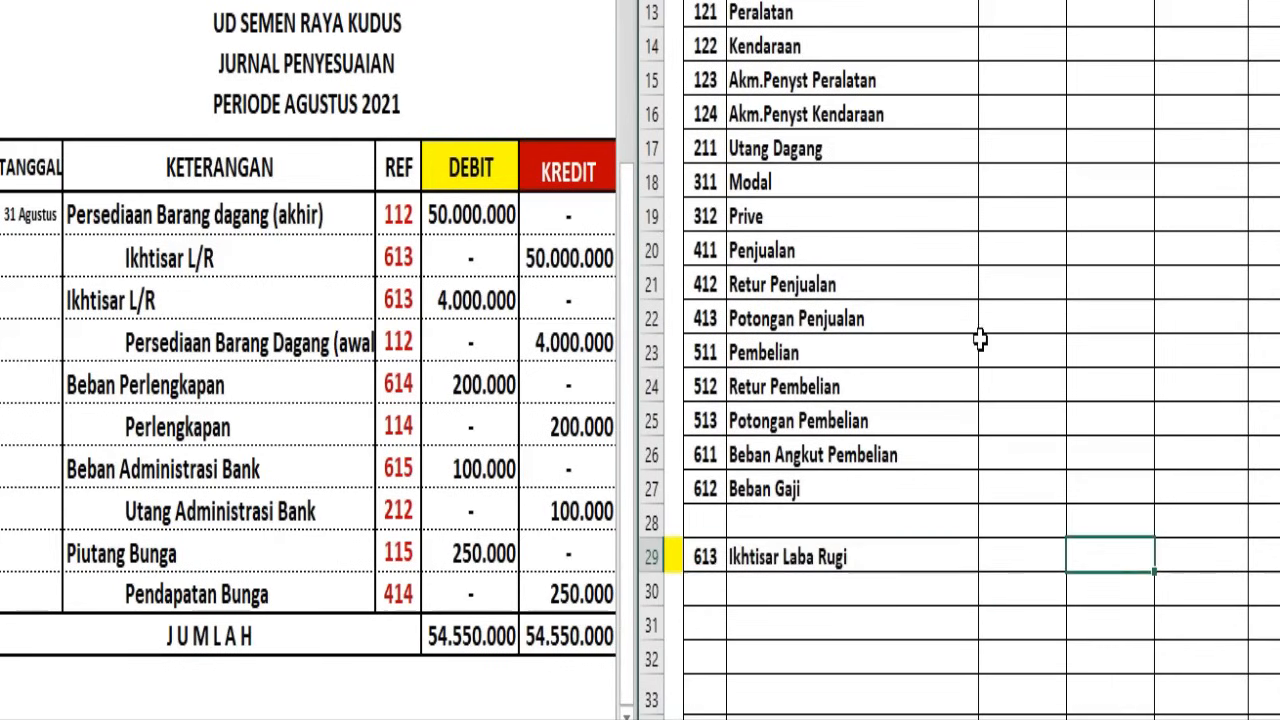
text(50.000.000)
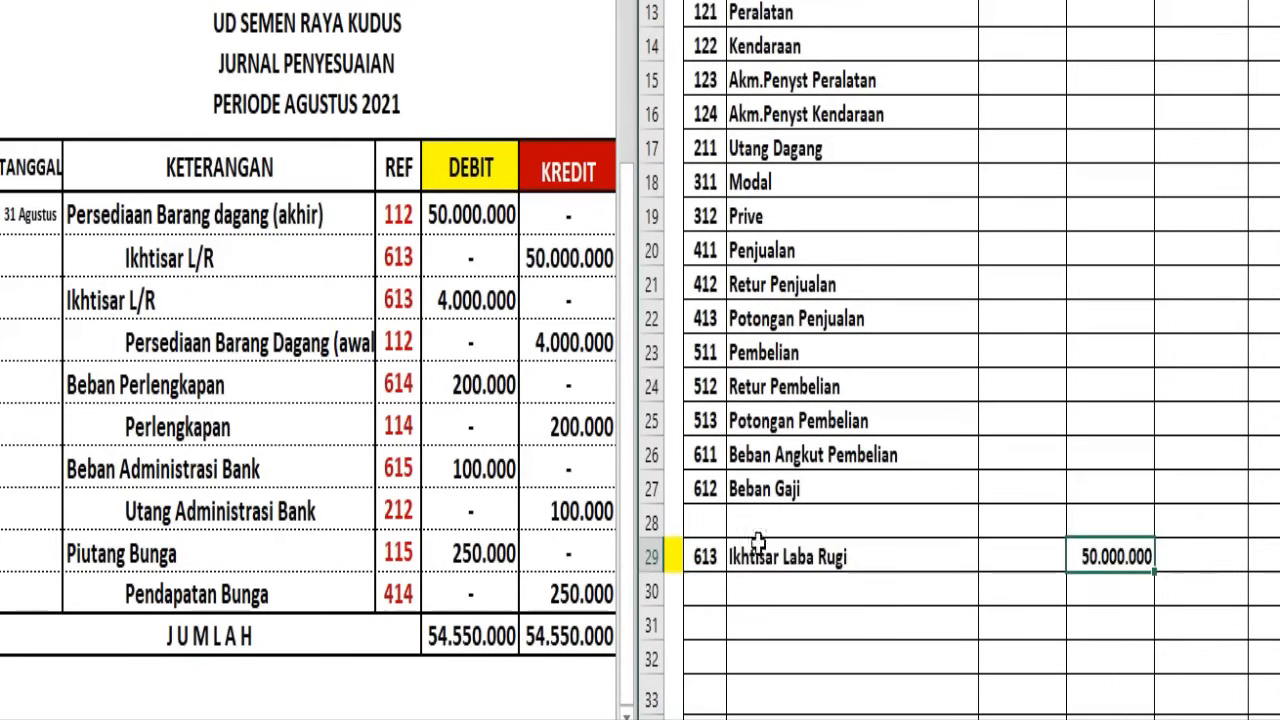
Enter 4.000.000 as the Jurnal Penyesuaian debit of 613 Ikhtisar Laba Rugi in row 29 of the Kertas Kerja
click(94, 309)
click(100, 302)
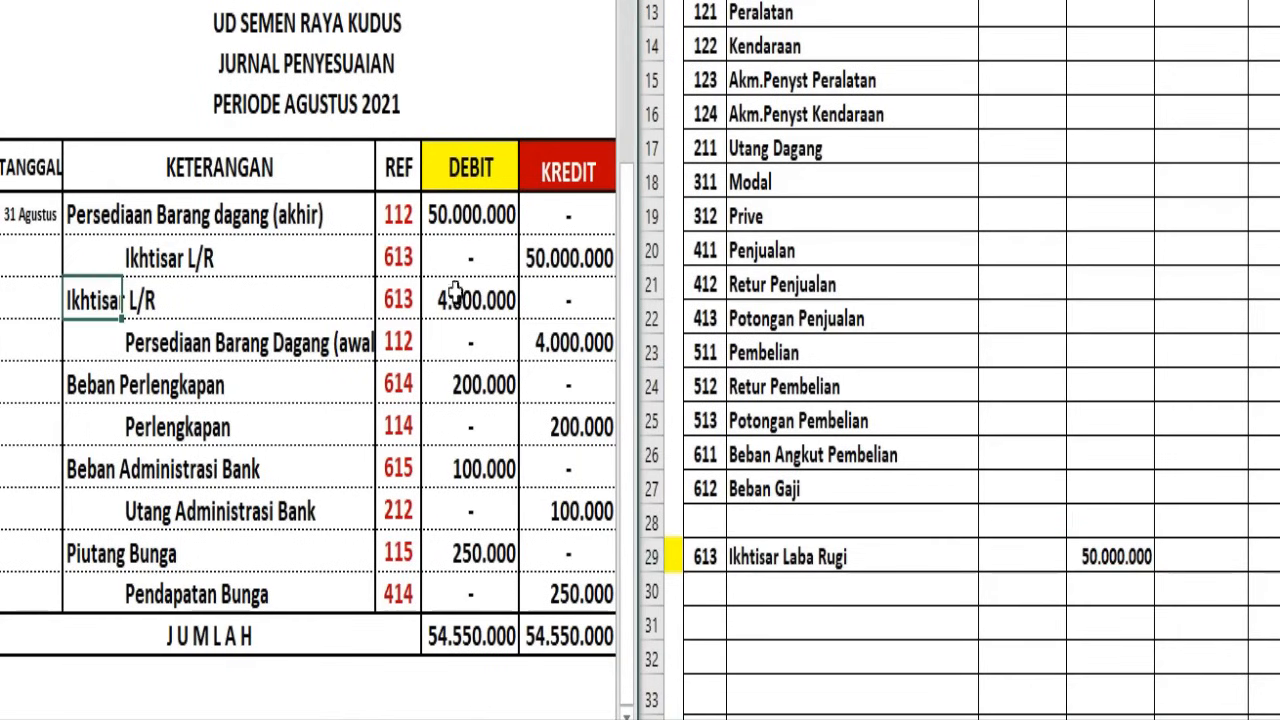
click(1012, 558)
click(1013, 556)
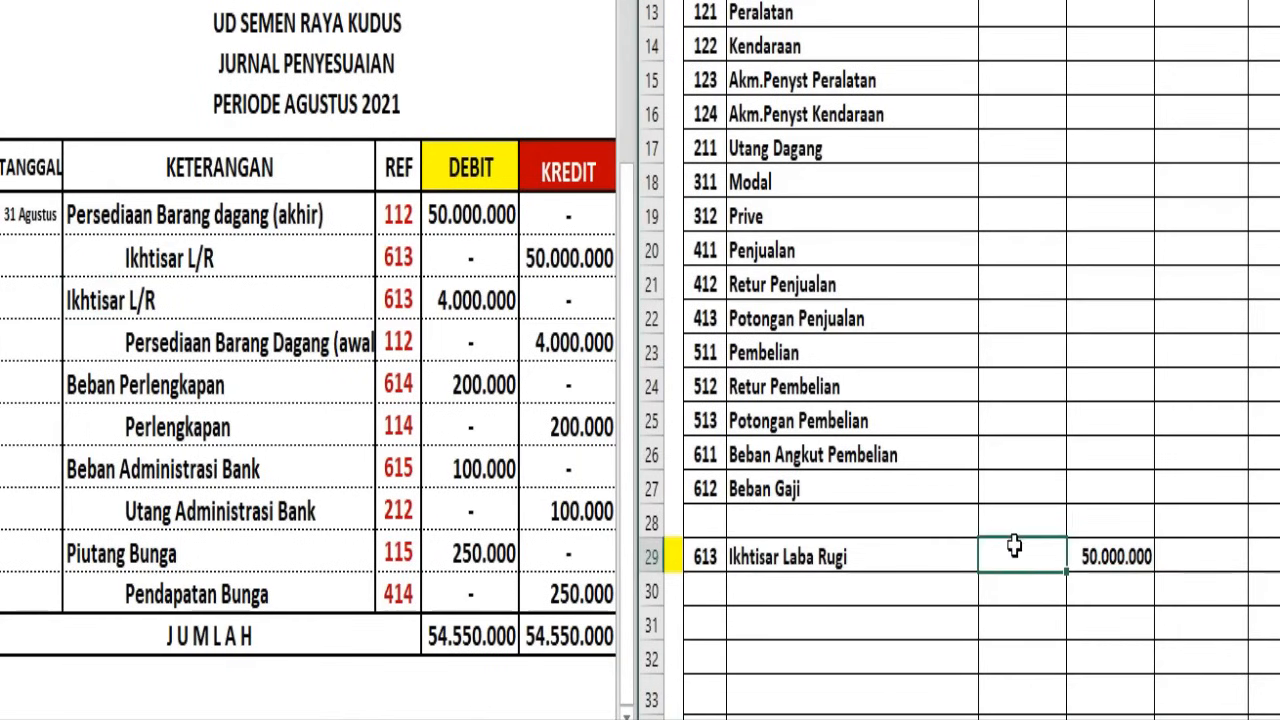
key(ctrl+z)
Enter the beginning-inventory adjustment of 4.000.000 as a Jurnal Penyesuaian credit for 112 Persediaan Barang Dagang in the Kertas Kerja
click(167, 342)
click(167, 342)
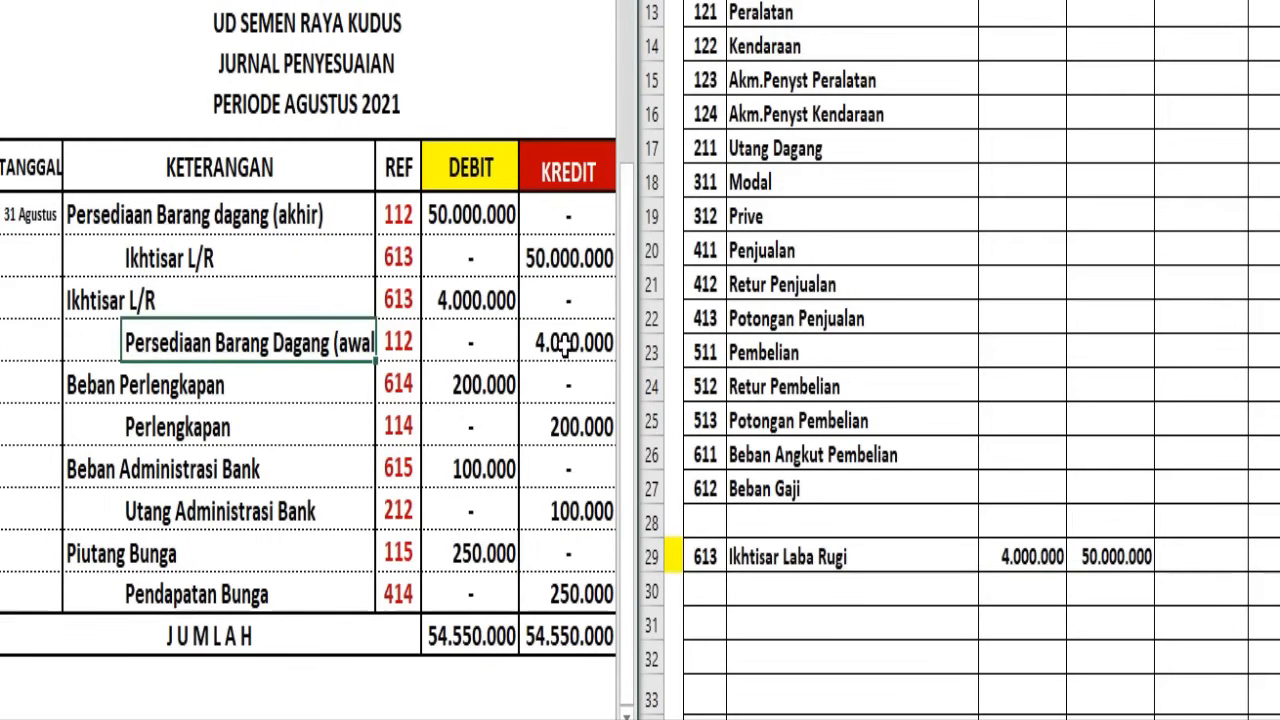
click(896, 385)
scroll(896, 385, up, 3)
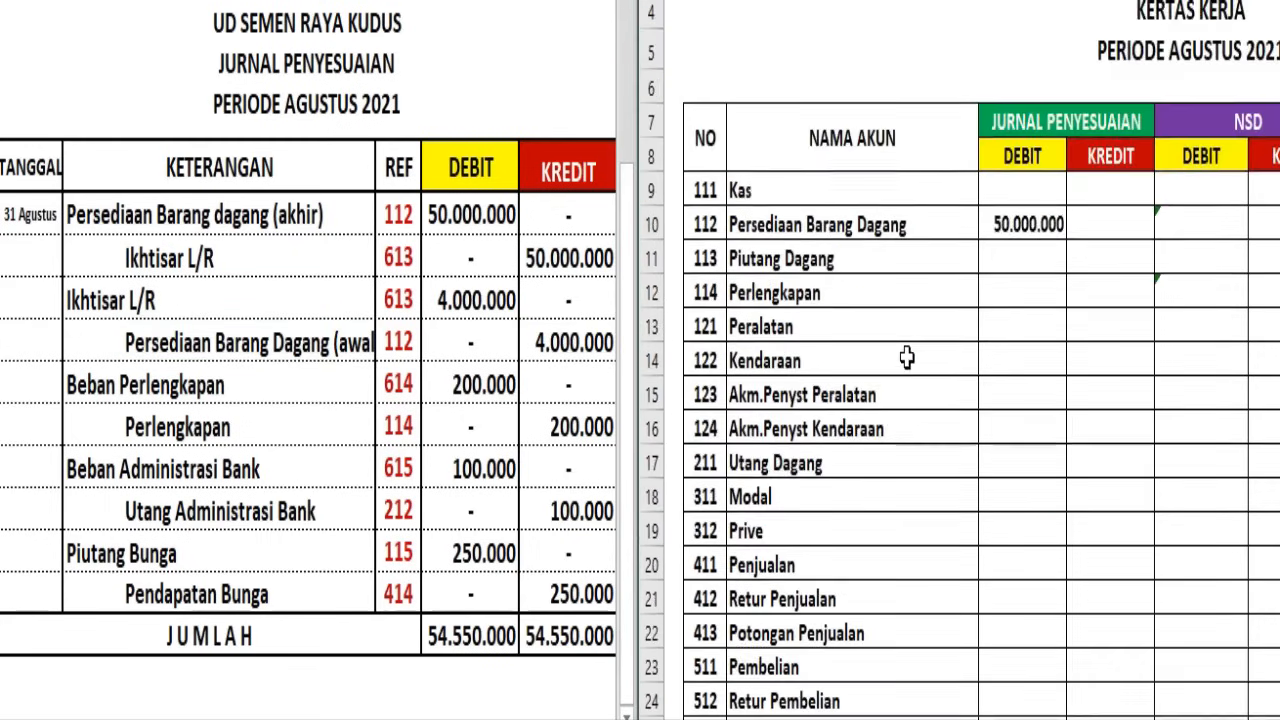
click(831, 226)
click(1122, 231)
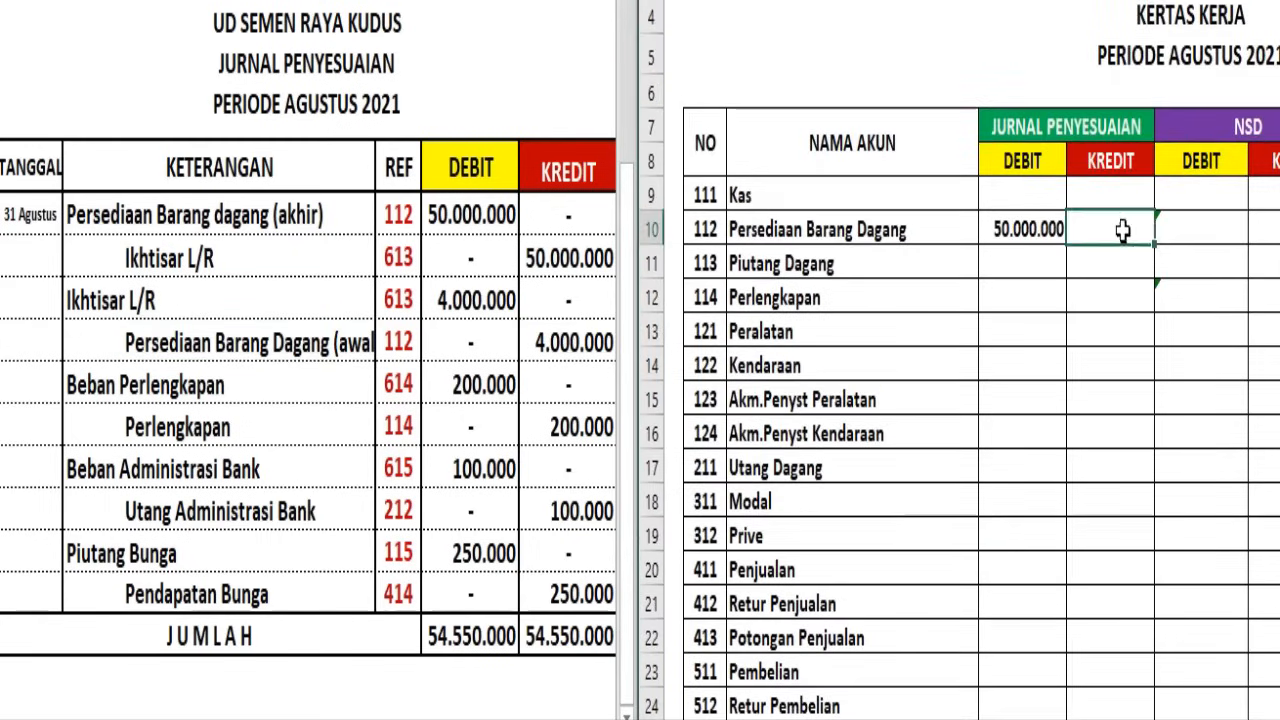
text(4000000)
key(Return)
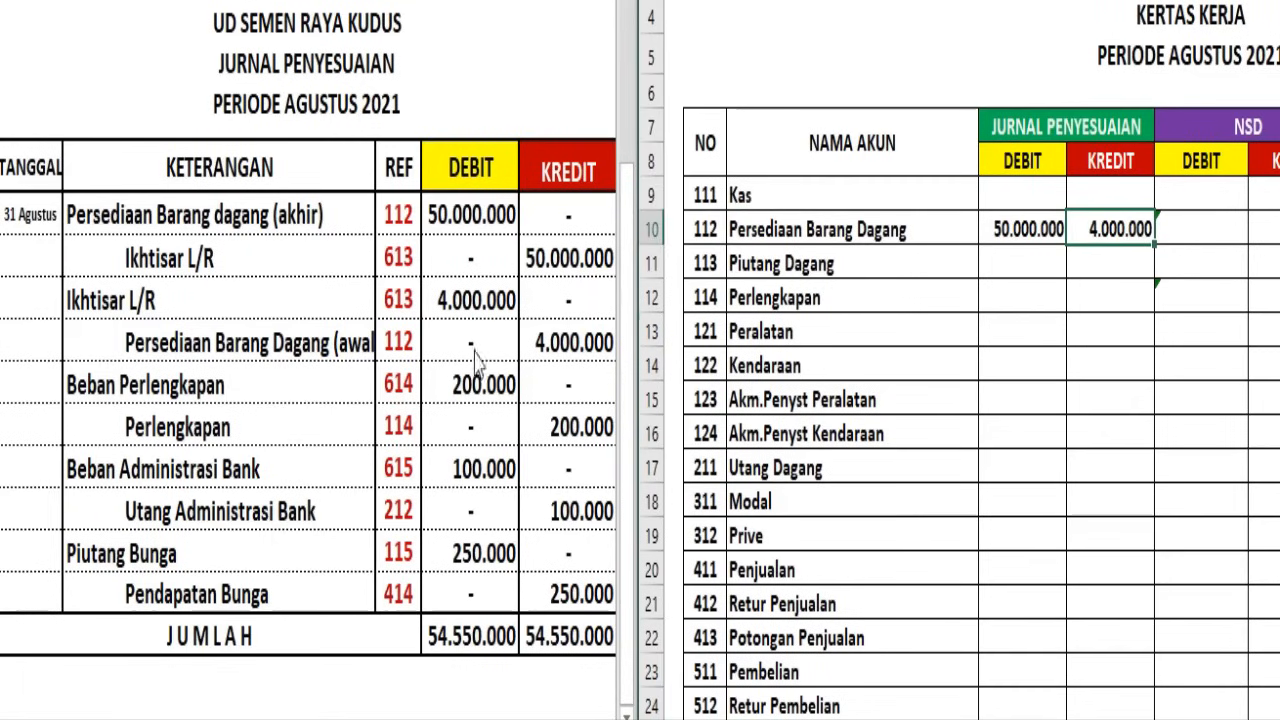
Add account 614 Beban Perlengkapan in row 30 of the Kertas Kerja with a Jurnal Penyesuaian debit of 200.000
click(100, 384)
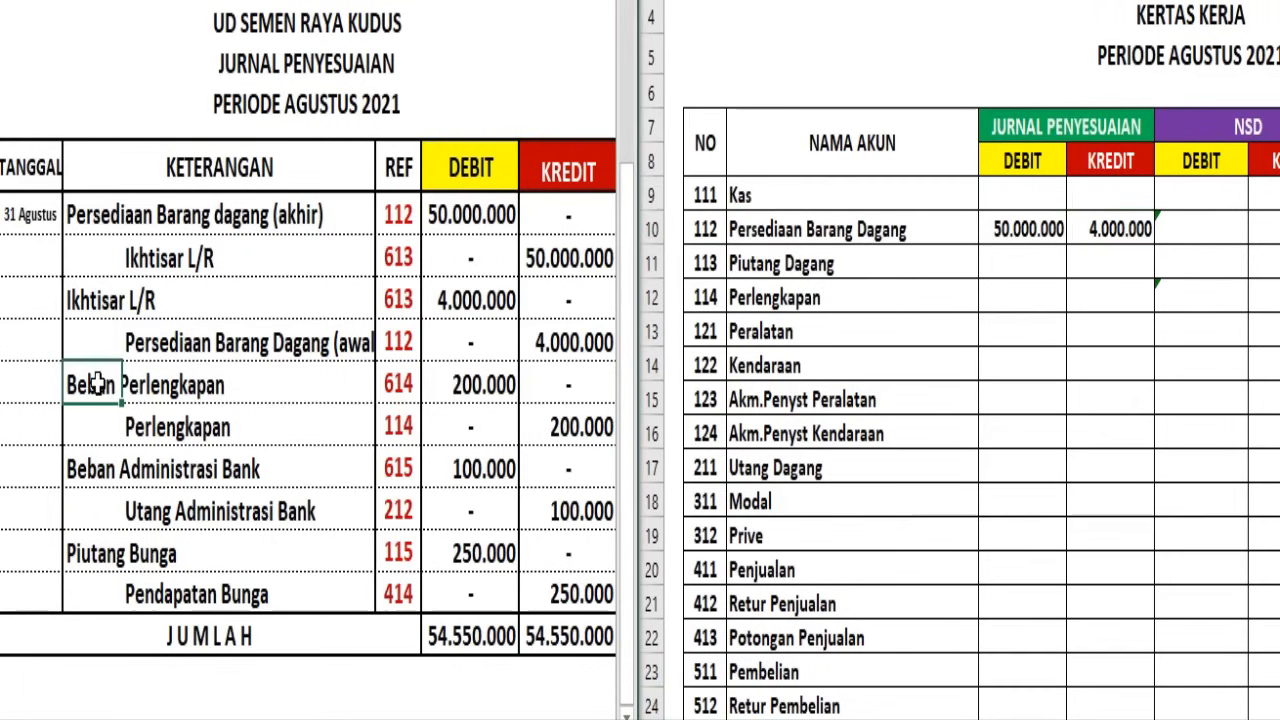
click(716, 393)
scroll(722, 390, down, 4)
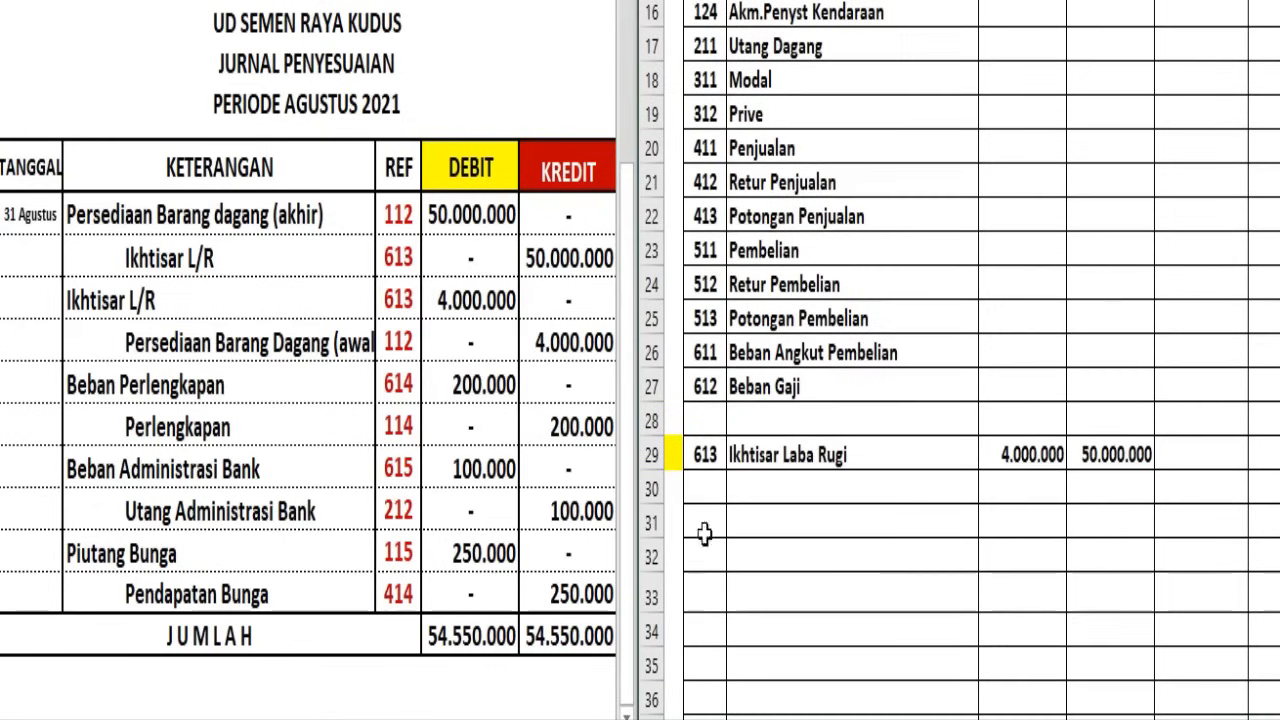
drag(701, 485, 800, 487)
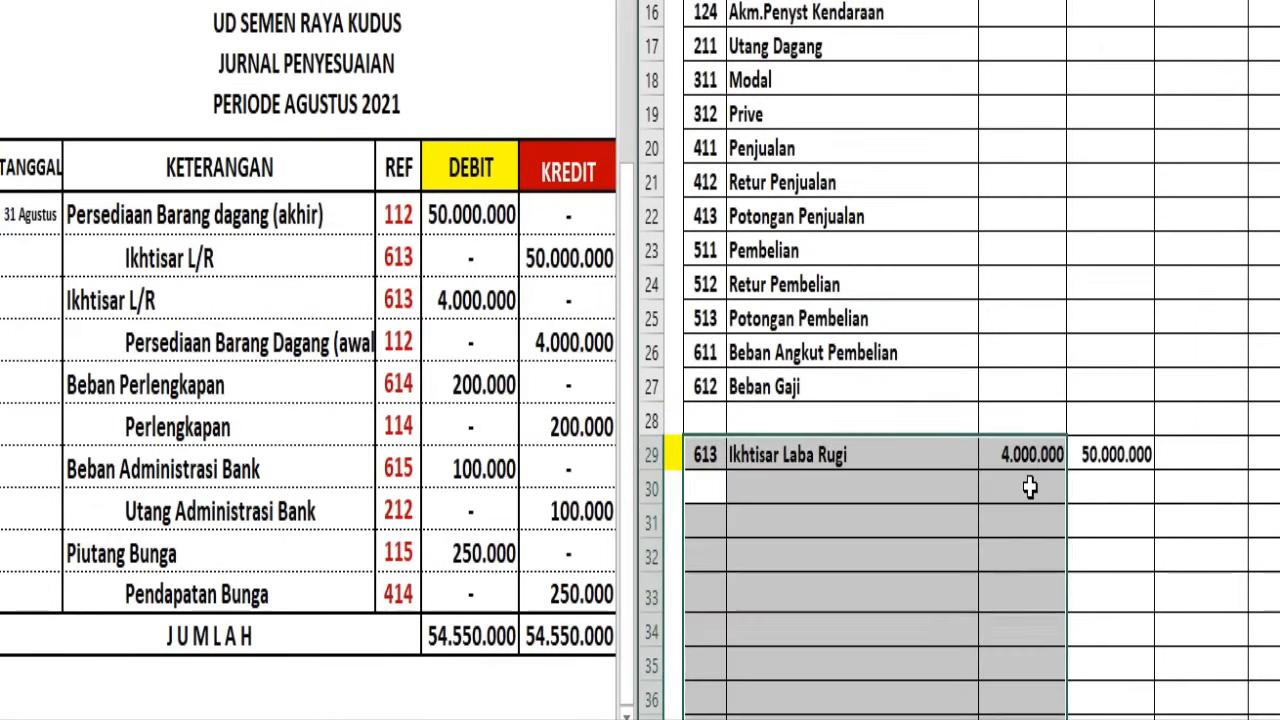
click(1005, 486)
drag(698, 487, 751, 483)
key(ctrl+v)
click(1020, 490)
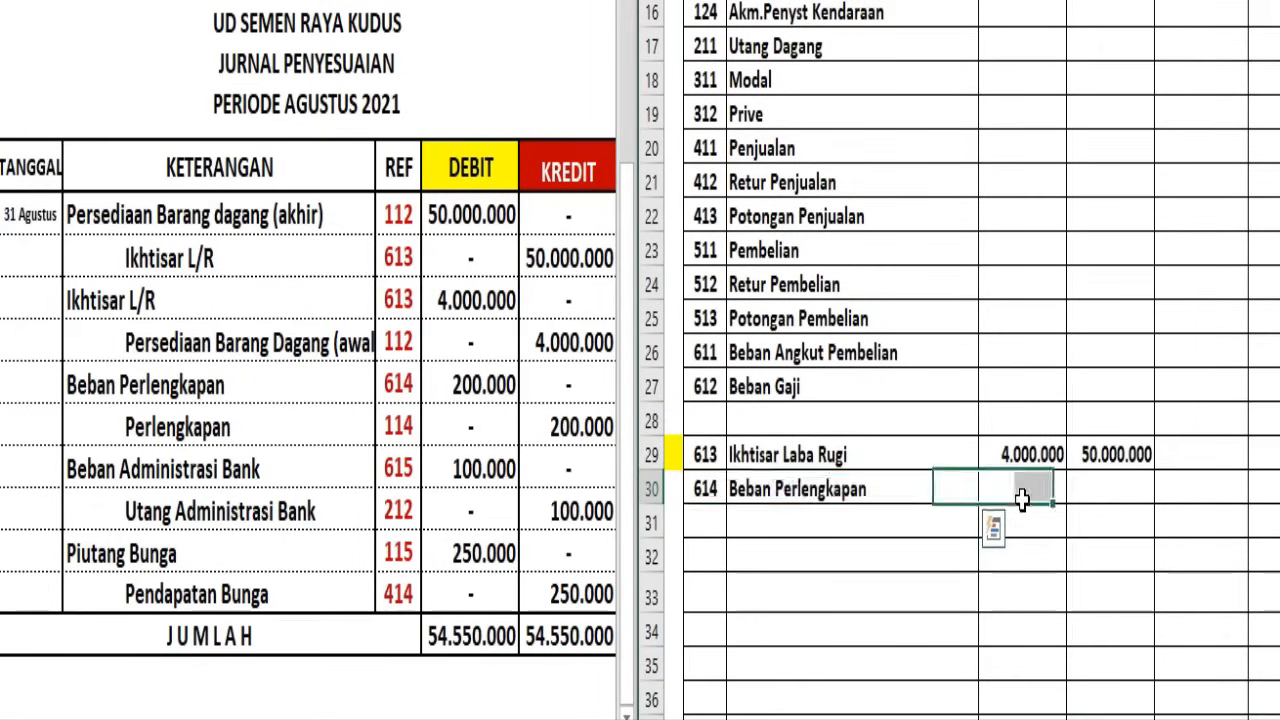
text(200000)
key(Return)
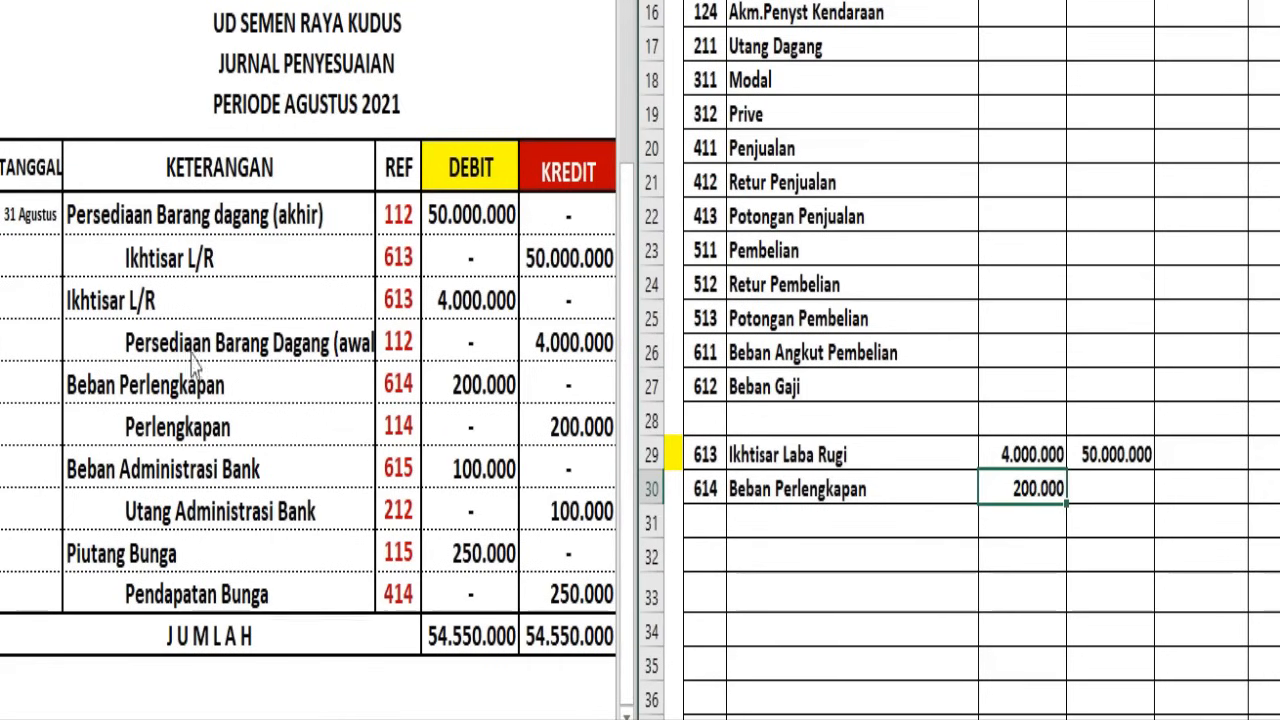
Enter 200.000 as the Jurnal Penyesuaian credit of 114 Perlengkapan in the Kertas Kerja
click(285, 428)
scroll(285, 428, up, 1)
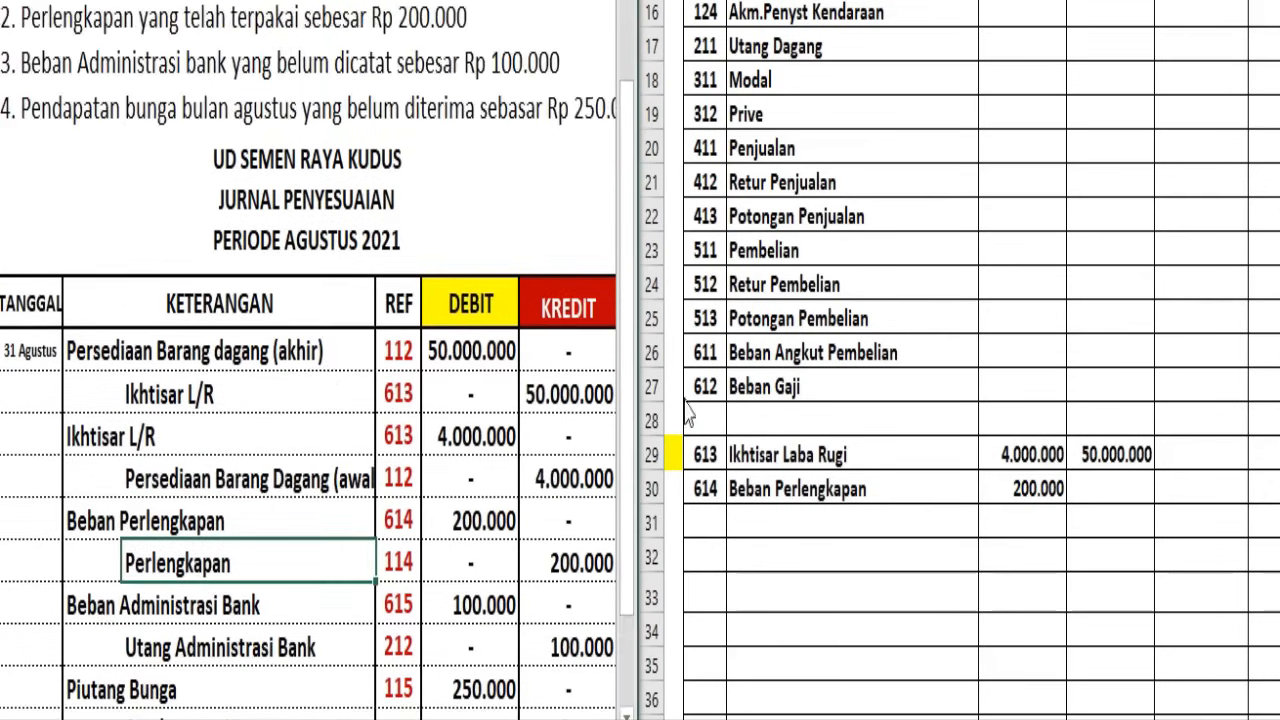
scroll(540, 396, down, 1)
click(849, 364)
scroll(837, 349, up, 4)
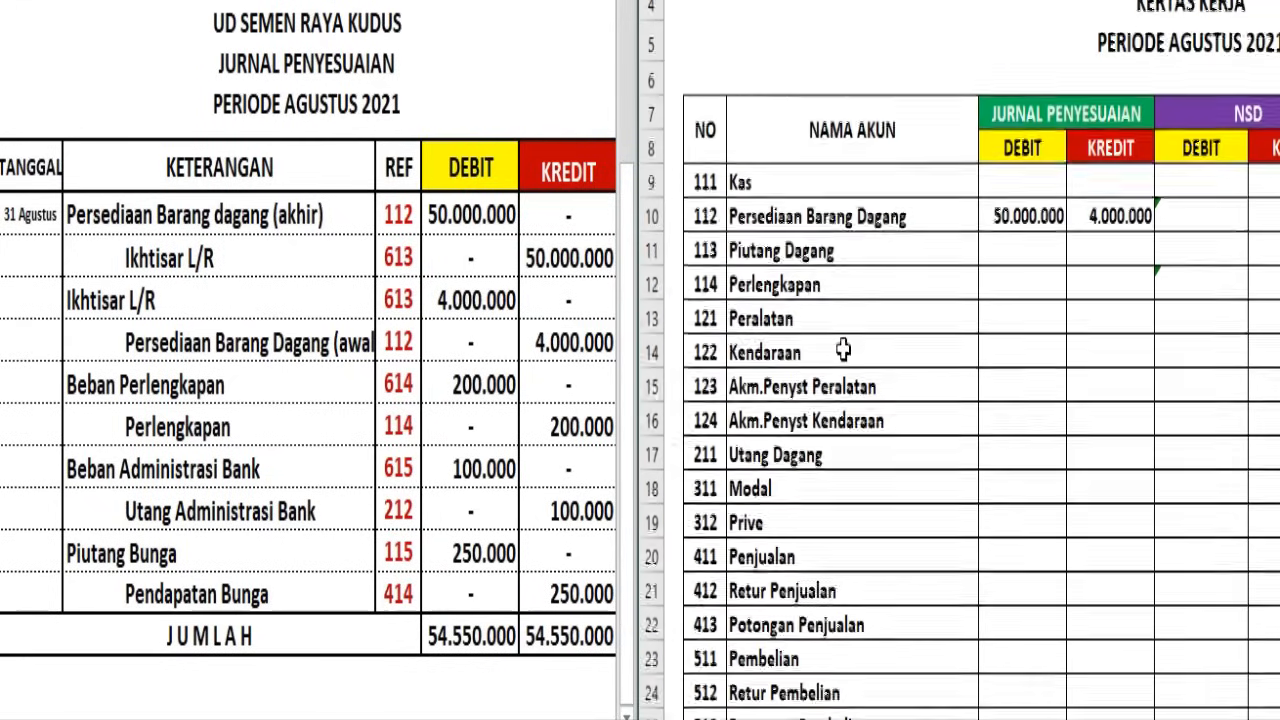
click(790, 333)
click(792, 302)
click(1095, 301)
text(2000000)
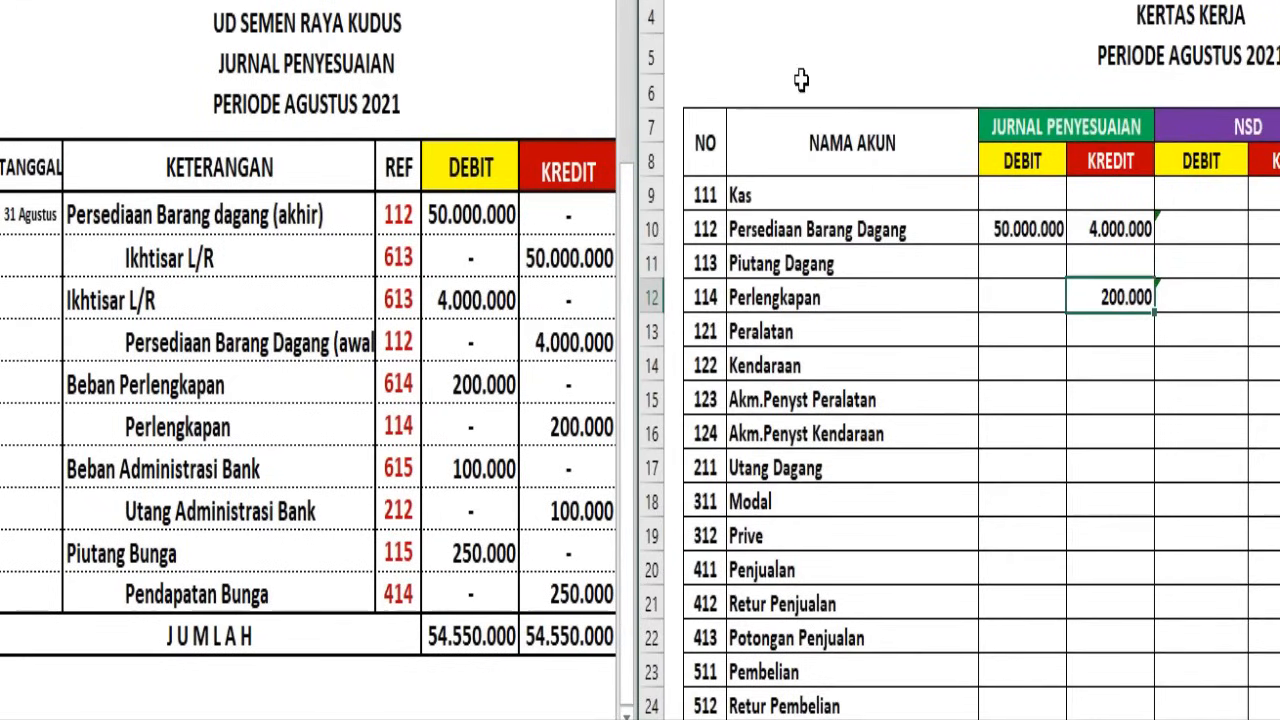
Add account 615 Beban Administrasi Bank in row 31 of the Kertas Kerja with a Jurnal Penyesuaian debit of 100.000
click(262, 412)
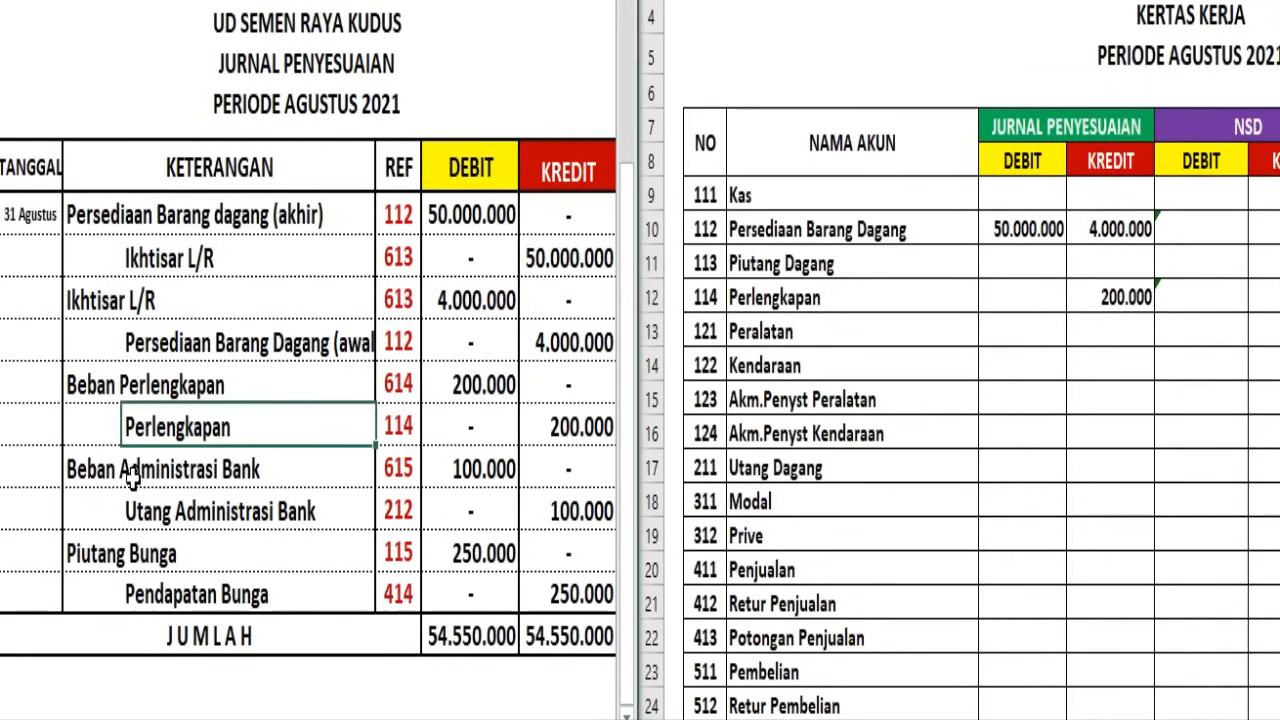
click(750, 366)
scroll(757, 366, down, 1)
scroll(757, 366, down, 4)
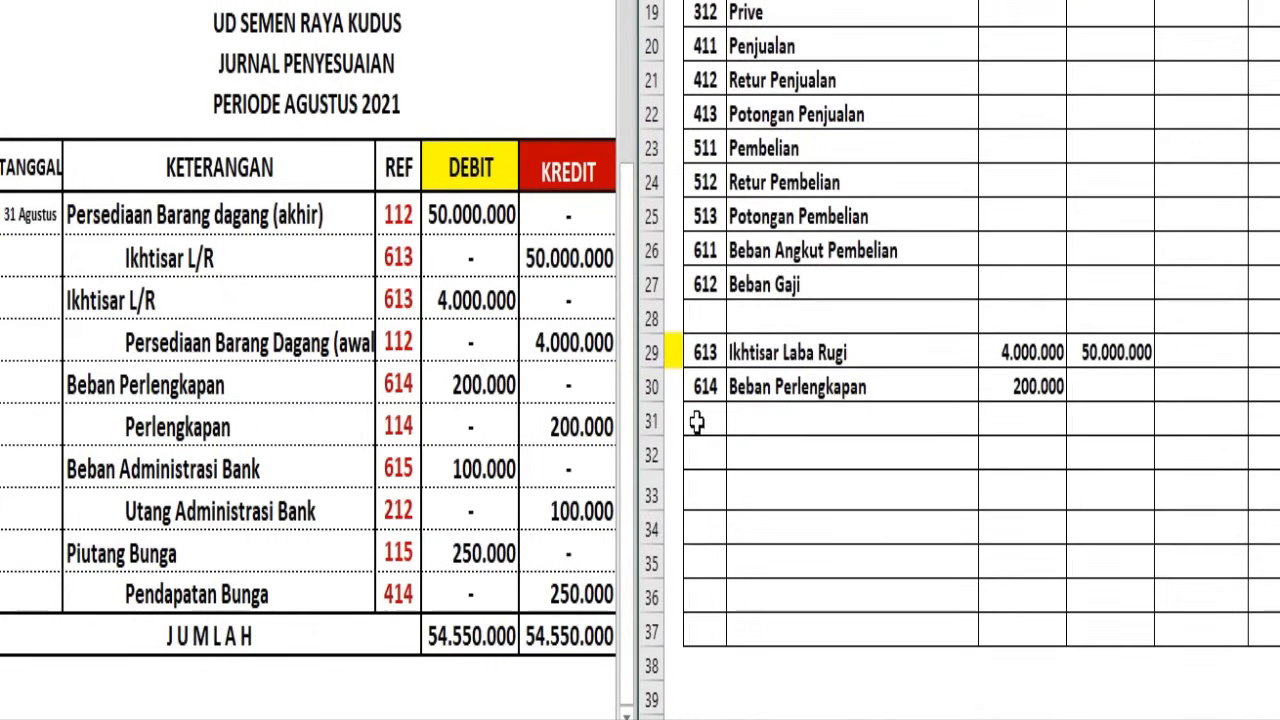
drag(697, 420, 737, 414)
key(ctrl+z)
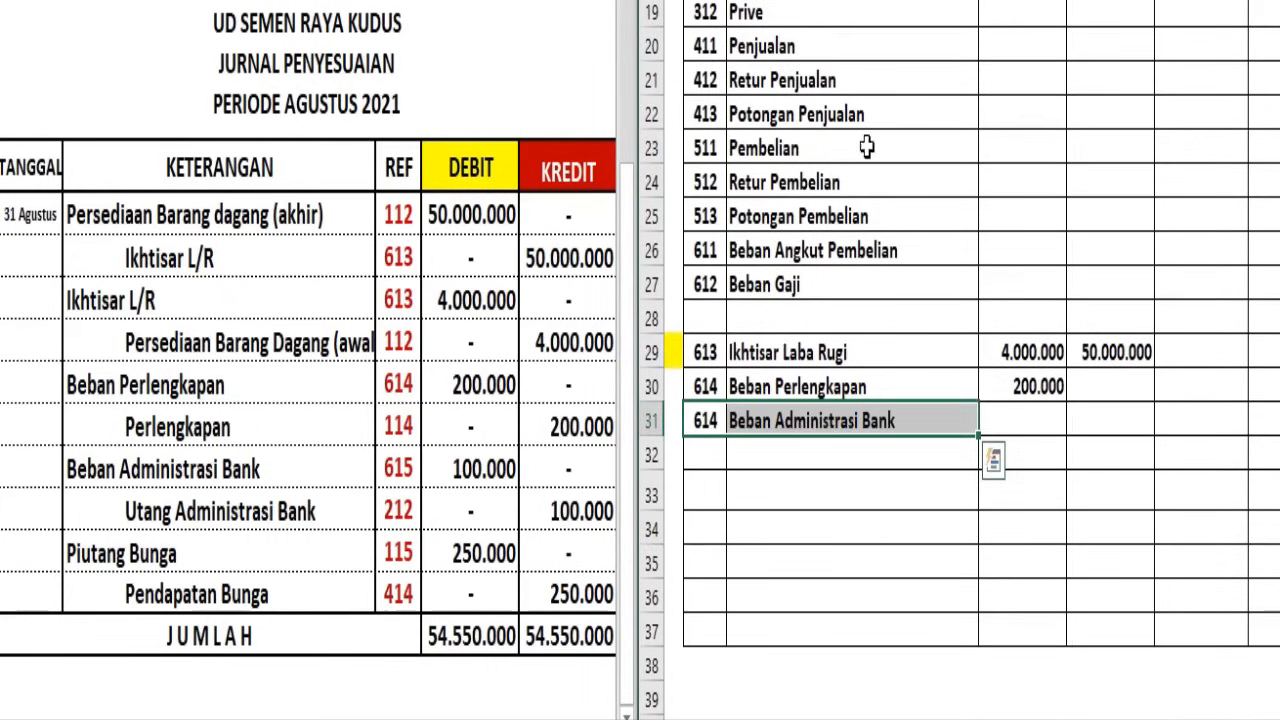
click(1020, 408)
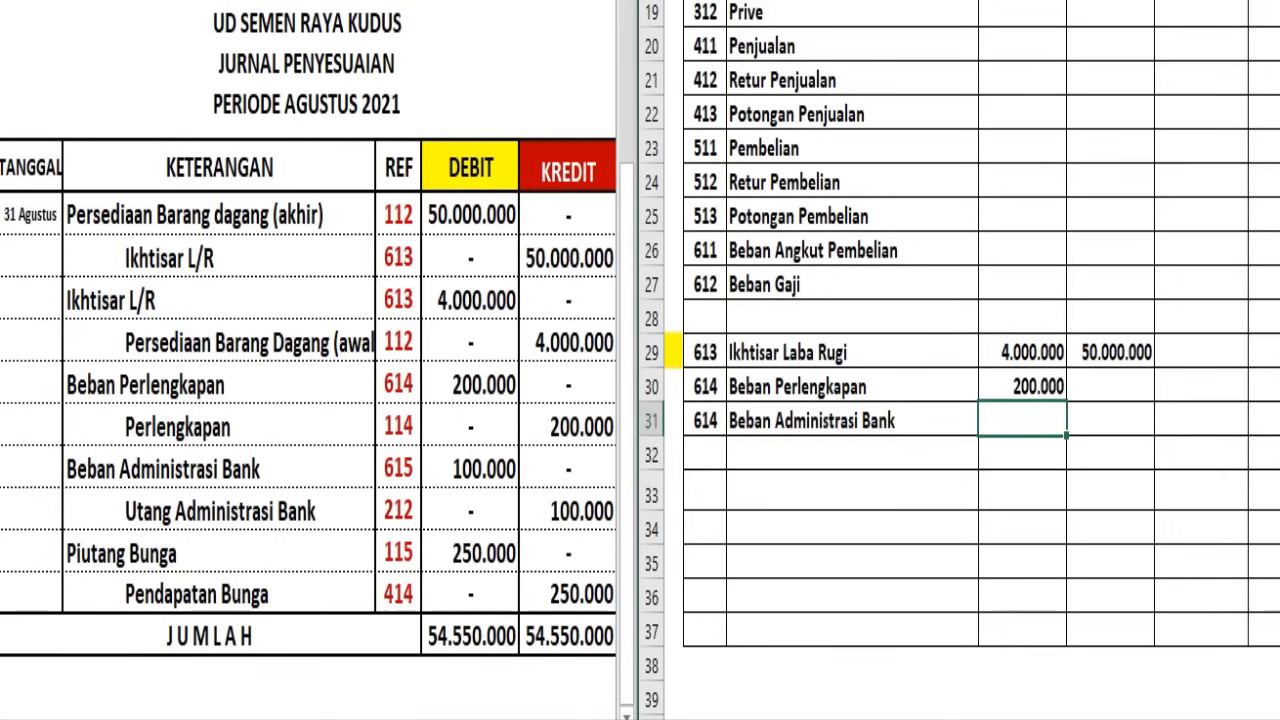
text(100000)
key(Return)
click(712, 420)
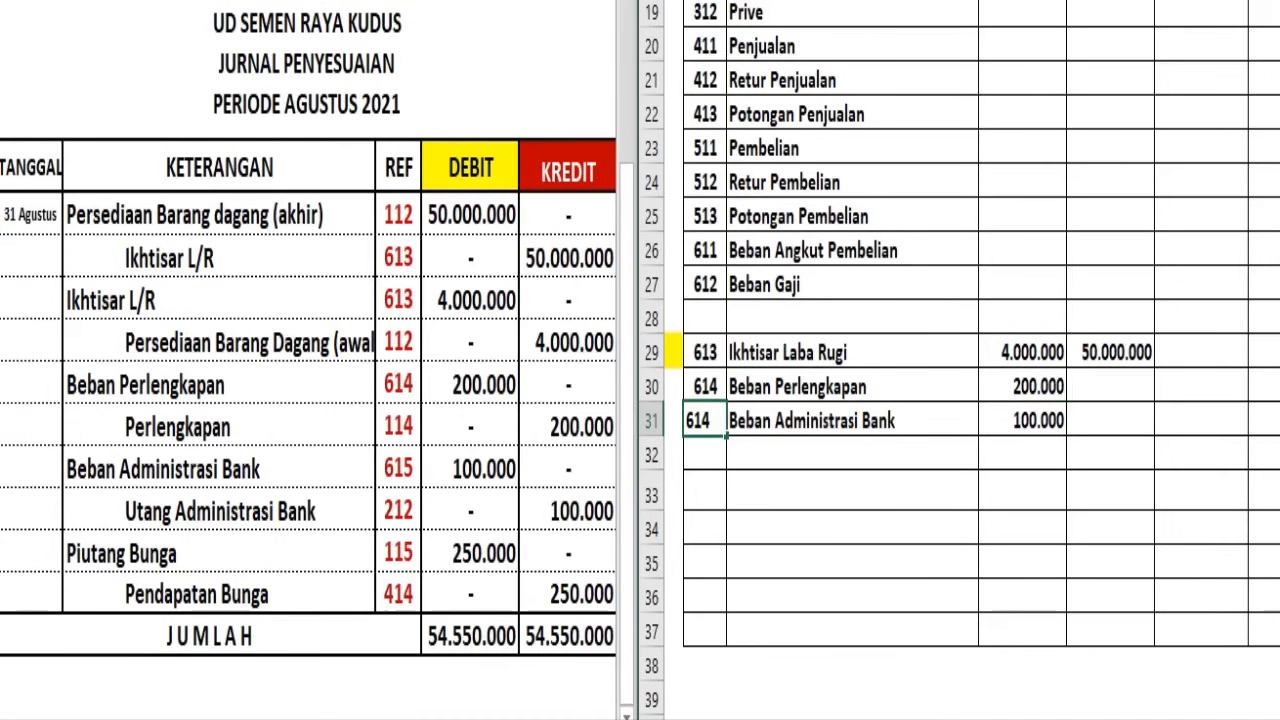
key(Return)
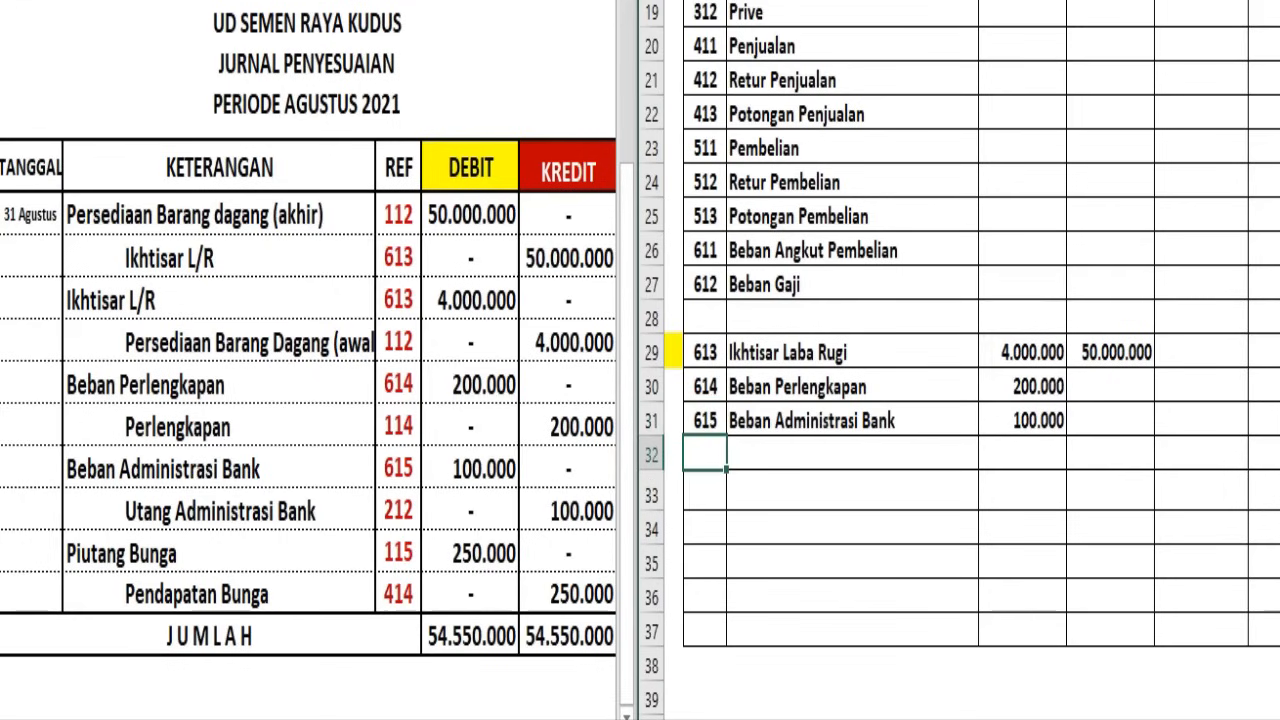
Add account 212 Utang Administrasi bank in row 32 of the Kertas Kerja with a Jurnal Penyesuaian credit of 100.000
click(168, 516)
drag(720, 447, 748, 451)
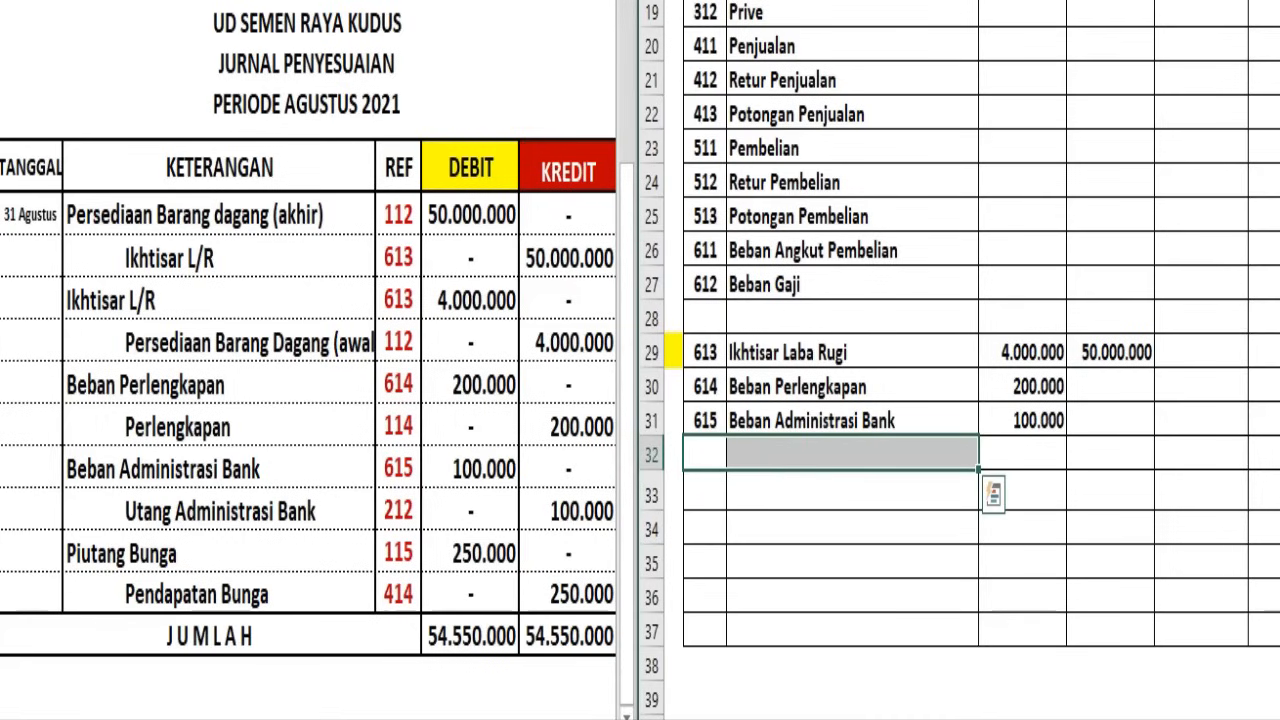
text(212	Utang Administrasi bank)
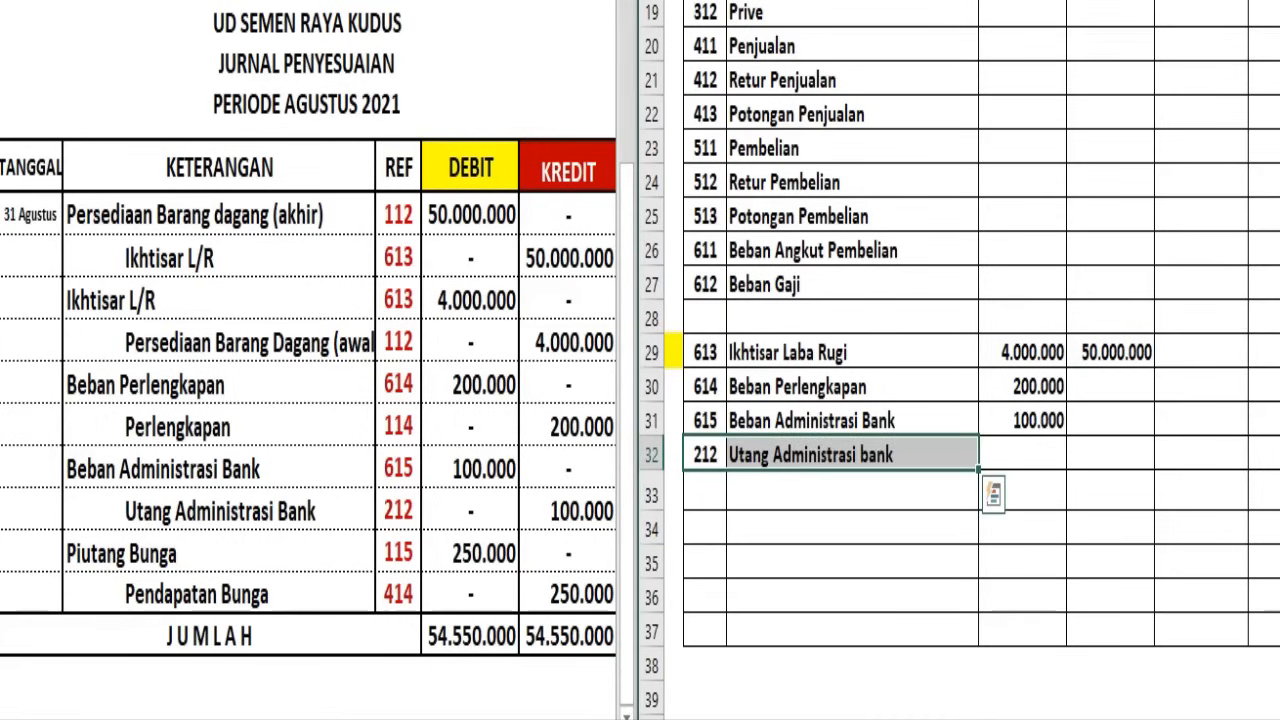
click(1077, 453)
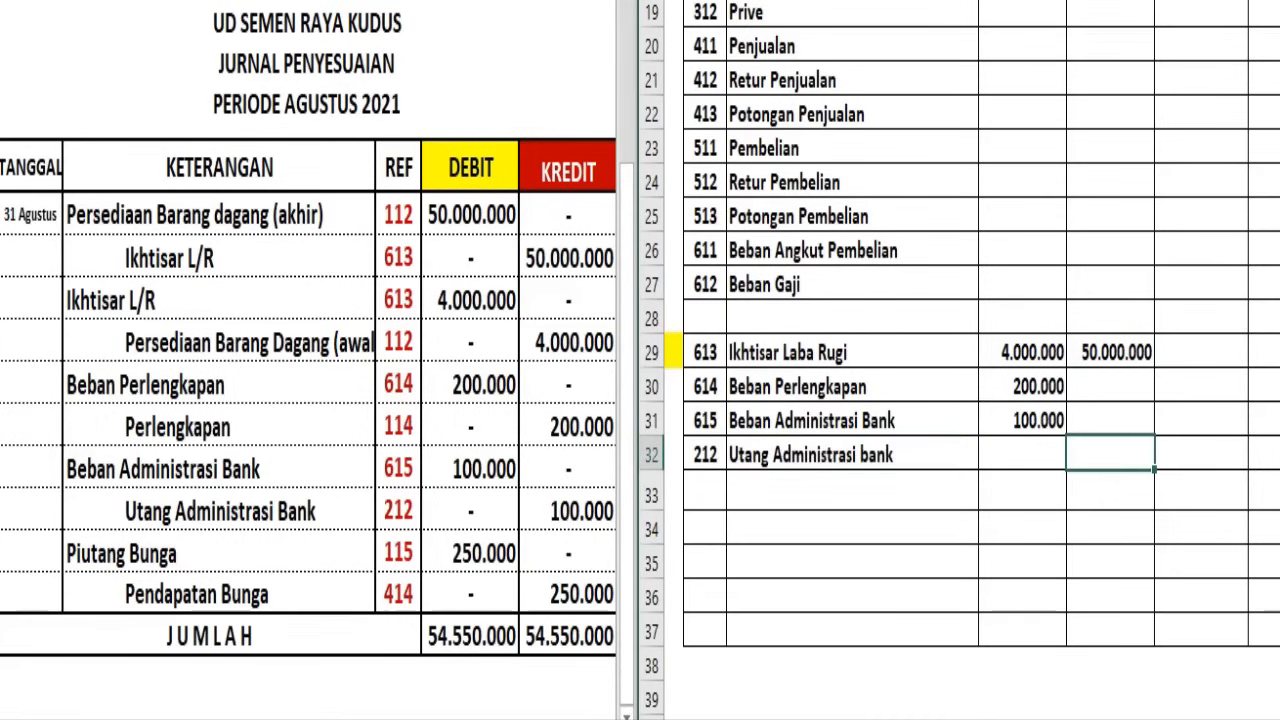
text(100.000)
Add account 115 Piutang Bunga in row 33 of the Kertas Kerja with a Jurnal Penyesuaian debit of 250.000
click(82, 551)
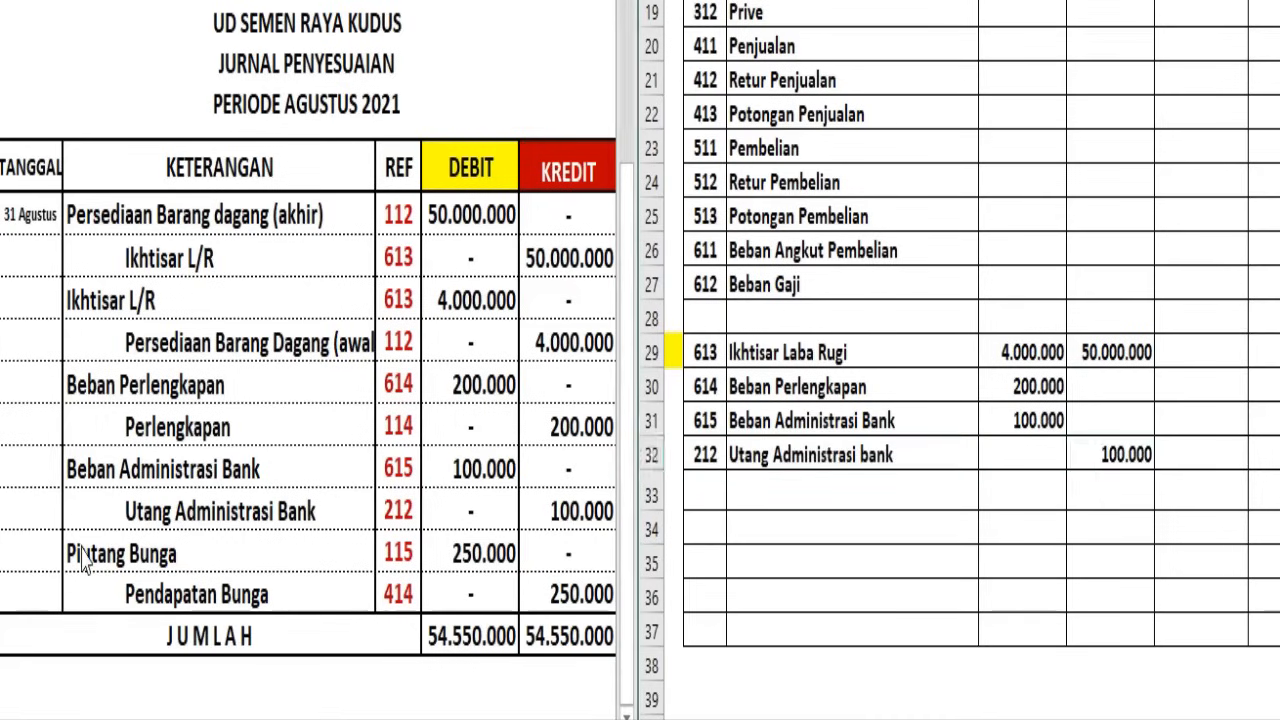
click(116, 556)
drag(118, 556, 451, 558)
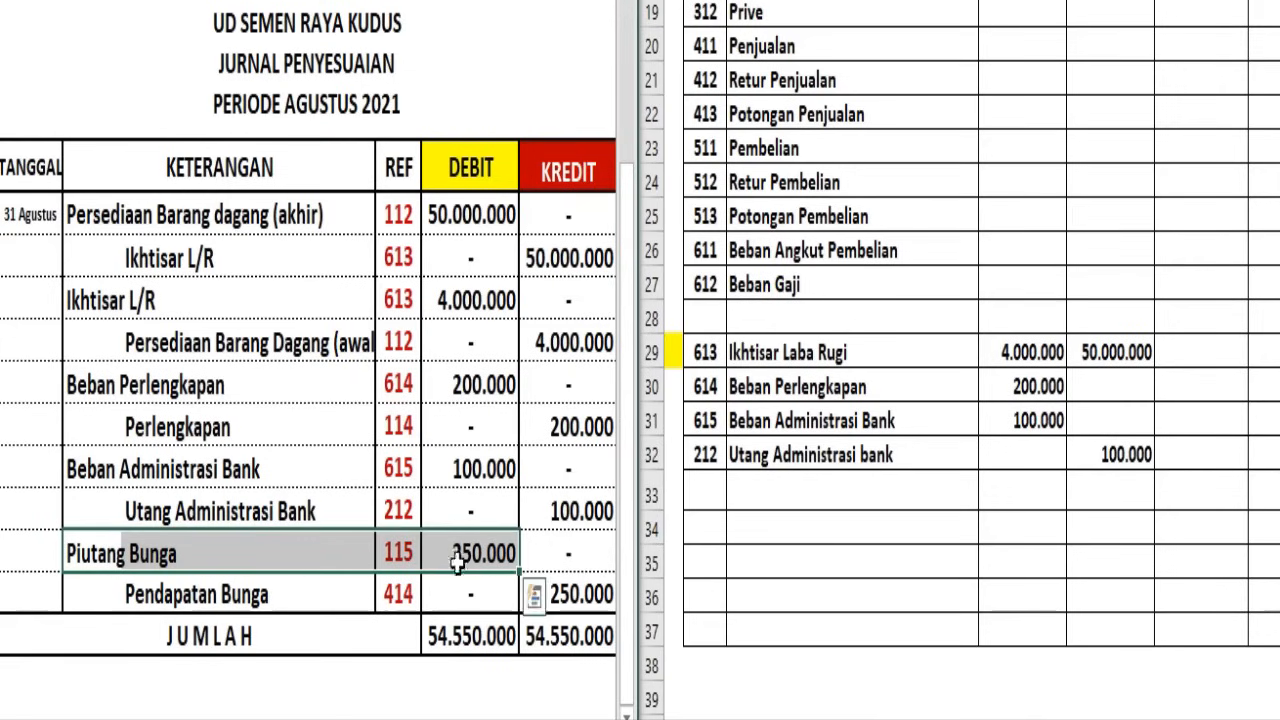
click(705, 481)
drag(705, 482, 990, 495)
click(990, 491)
drag(714, 478, 769, 477)
scroll(767, 272, up, 5)
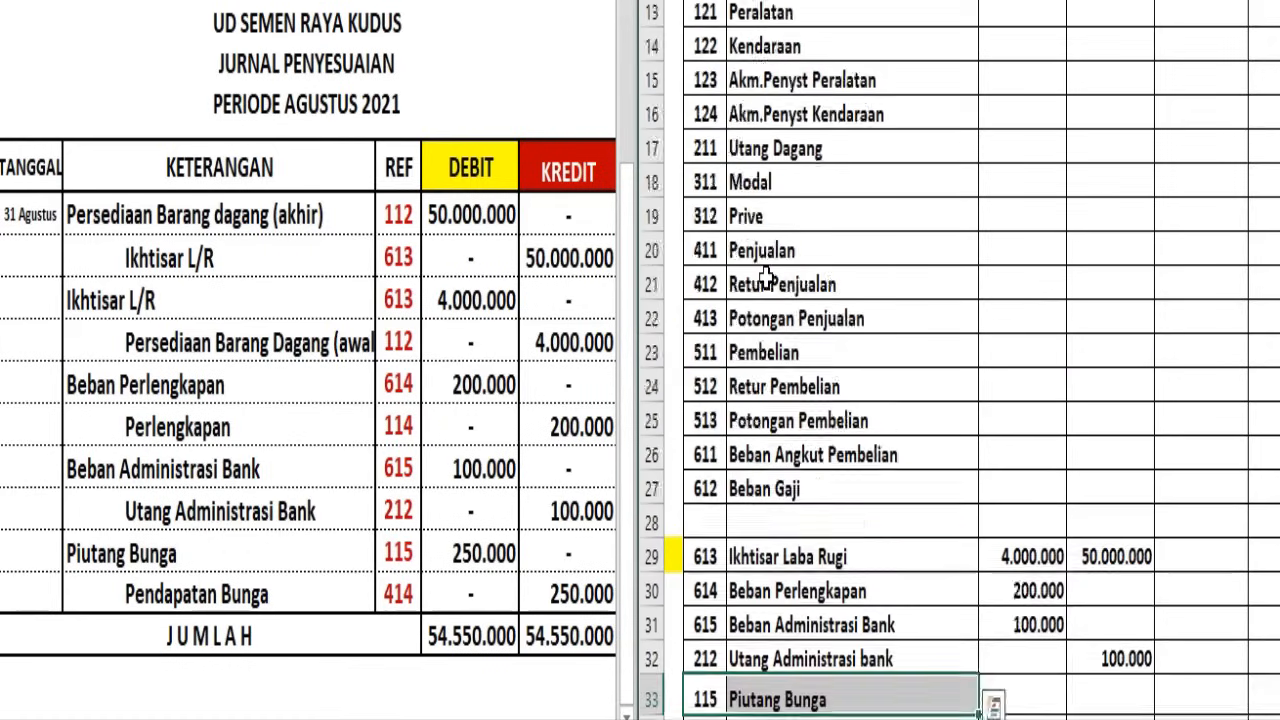
scroll(775, 260, down, 7)
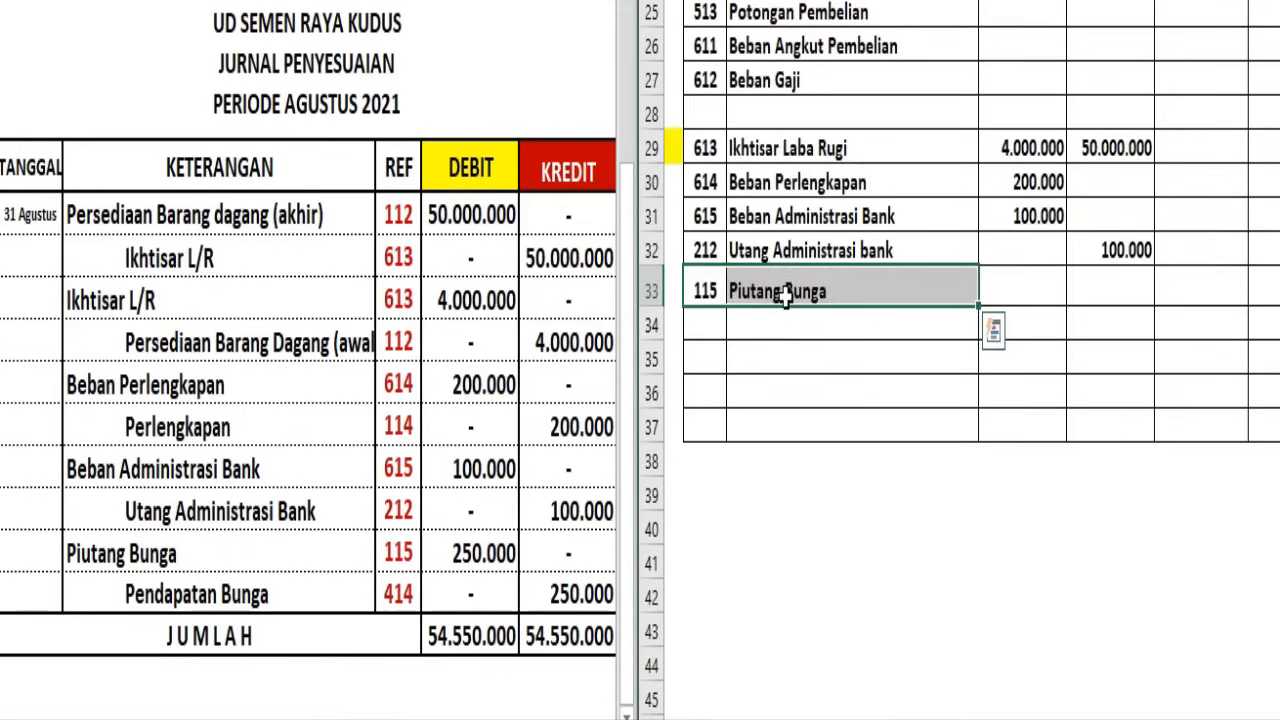
scroll(770, 350, up, 2)
click(1008, 505)
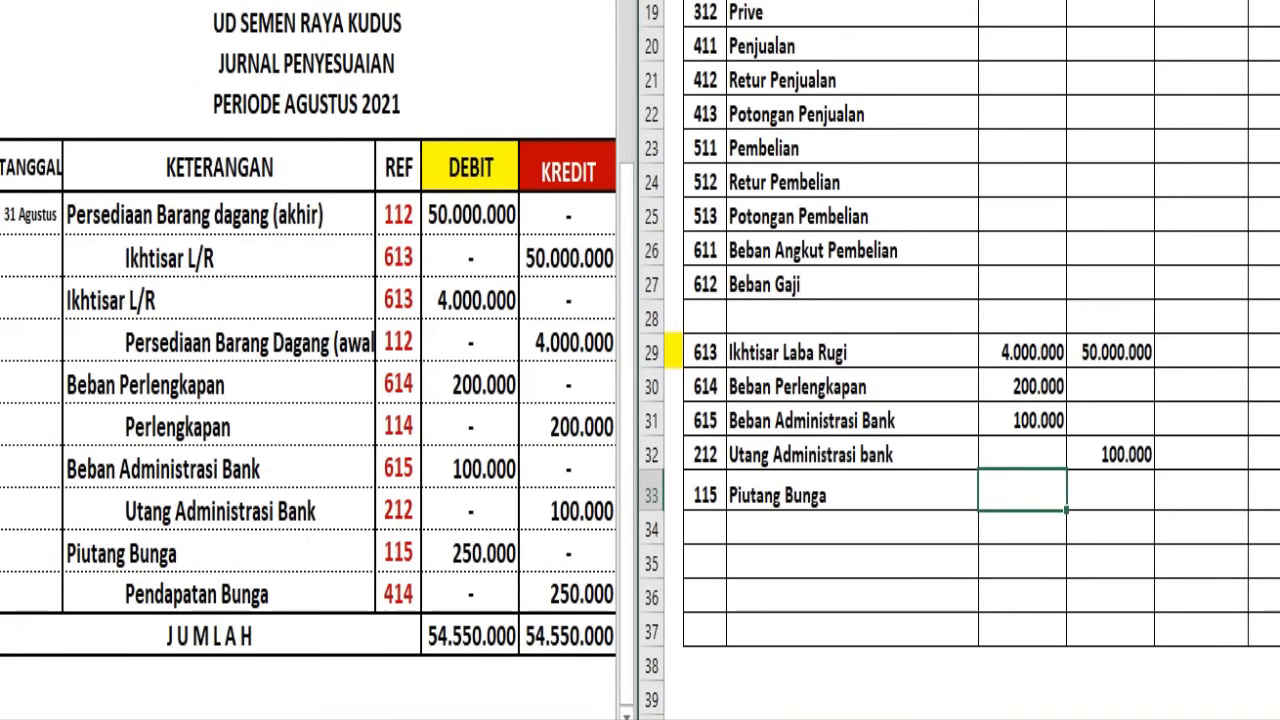
text(250000)
key(Return)
Add account 414 Pendapatan Bunga in row 34 of the Kertas Kerja with a Jurnal Penyesuaian credit of 250.000
click(176, 596)
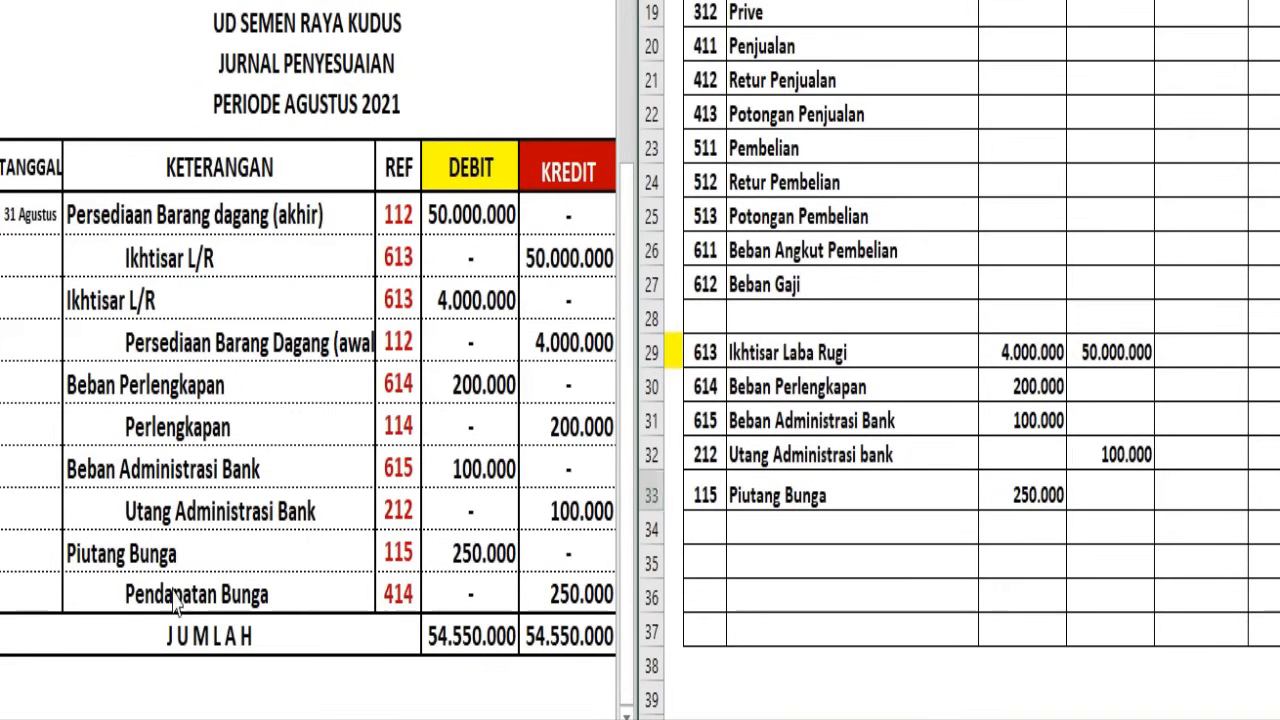
click(177, 594)
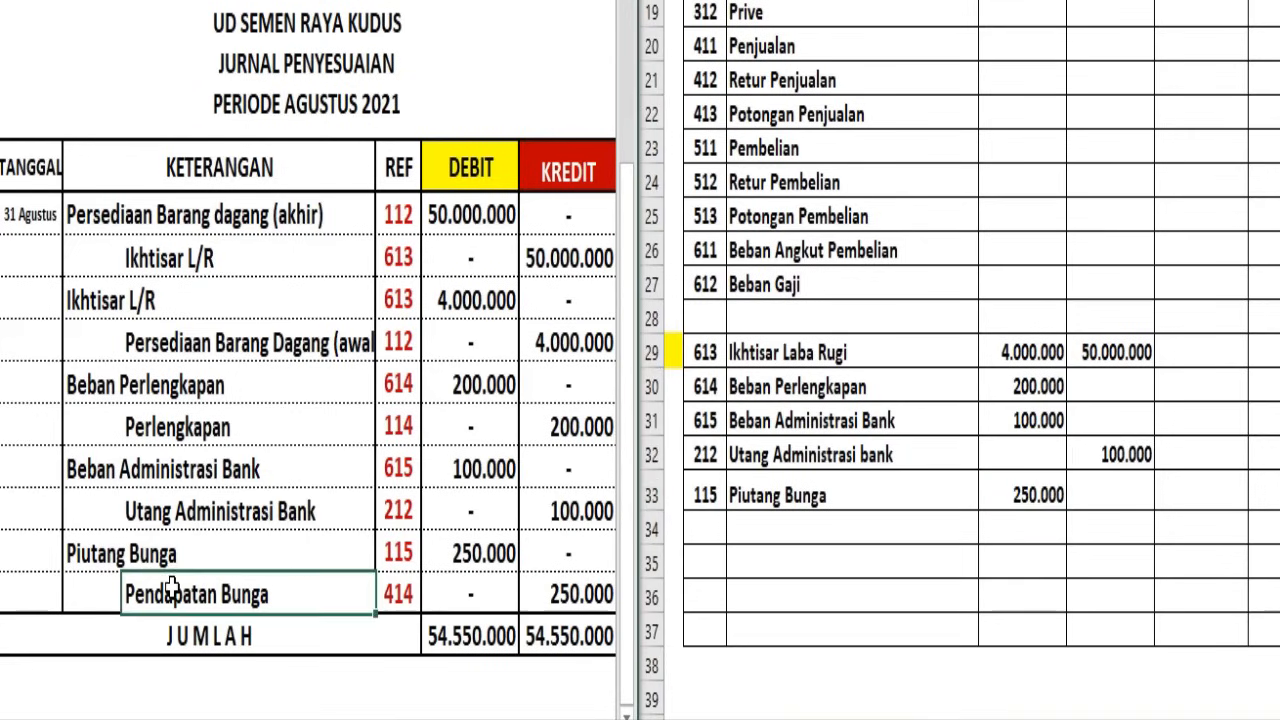
click(703, 535)
key(ctrl+v)
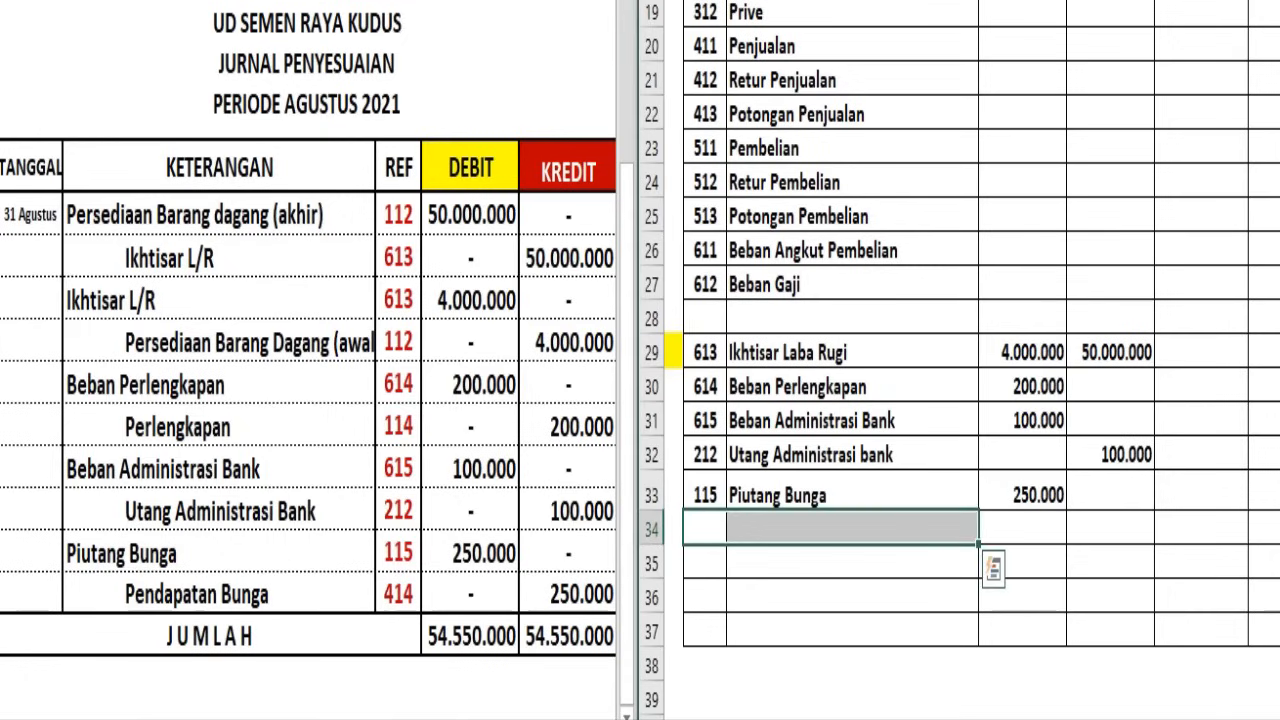
click(1088, 529)
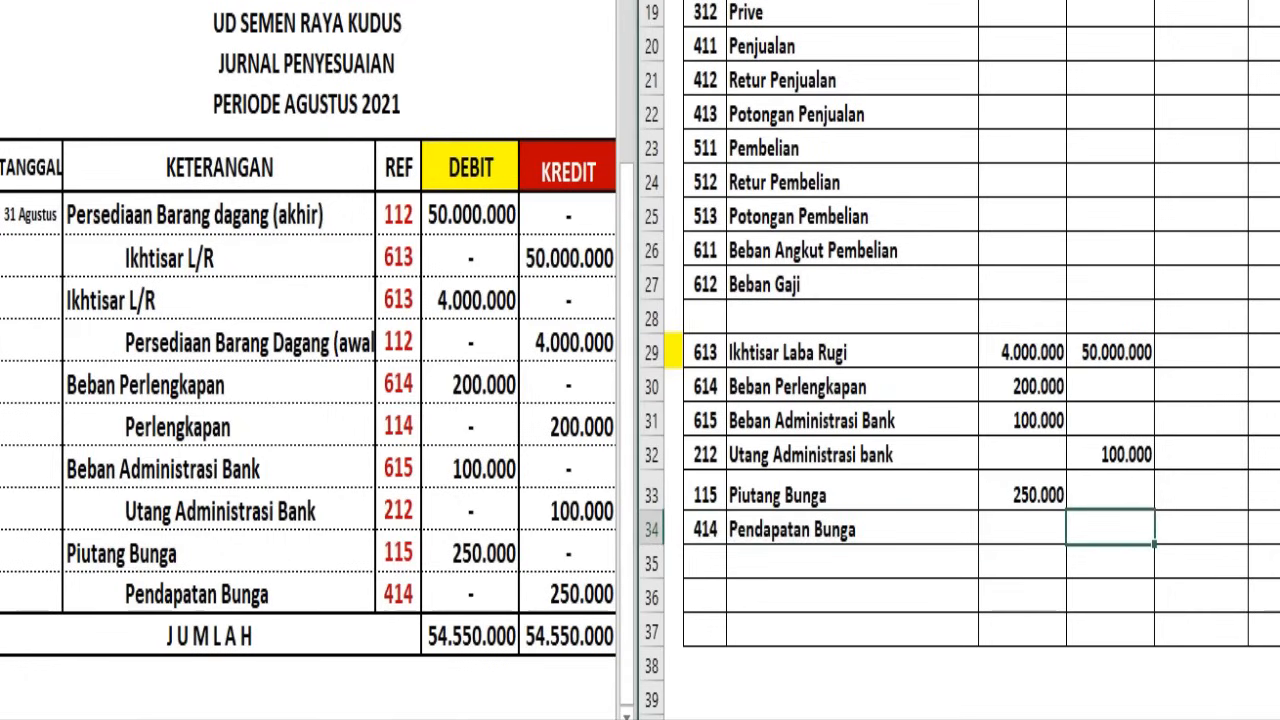
text(250000)
key(Return)
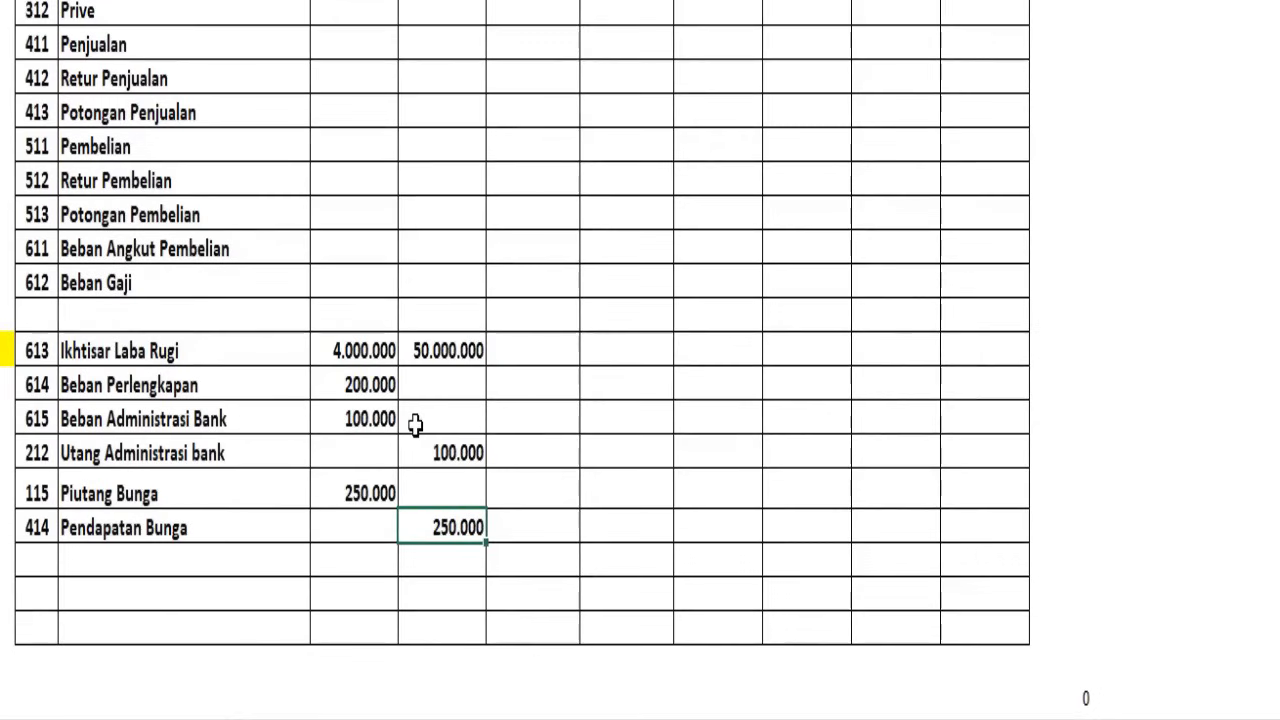
Unhide the Neraca Saldo debit and credit columns in the Kertas Kerja
scroll(1083, 390, up, 3)
scroll(415, 426, up, 2)
drag(184, 2, 354, 2)
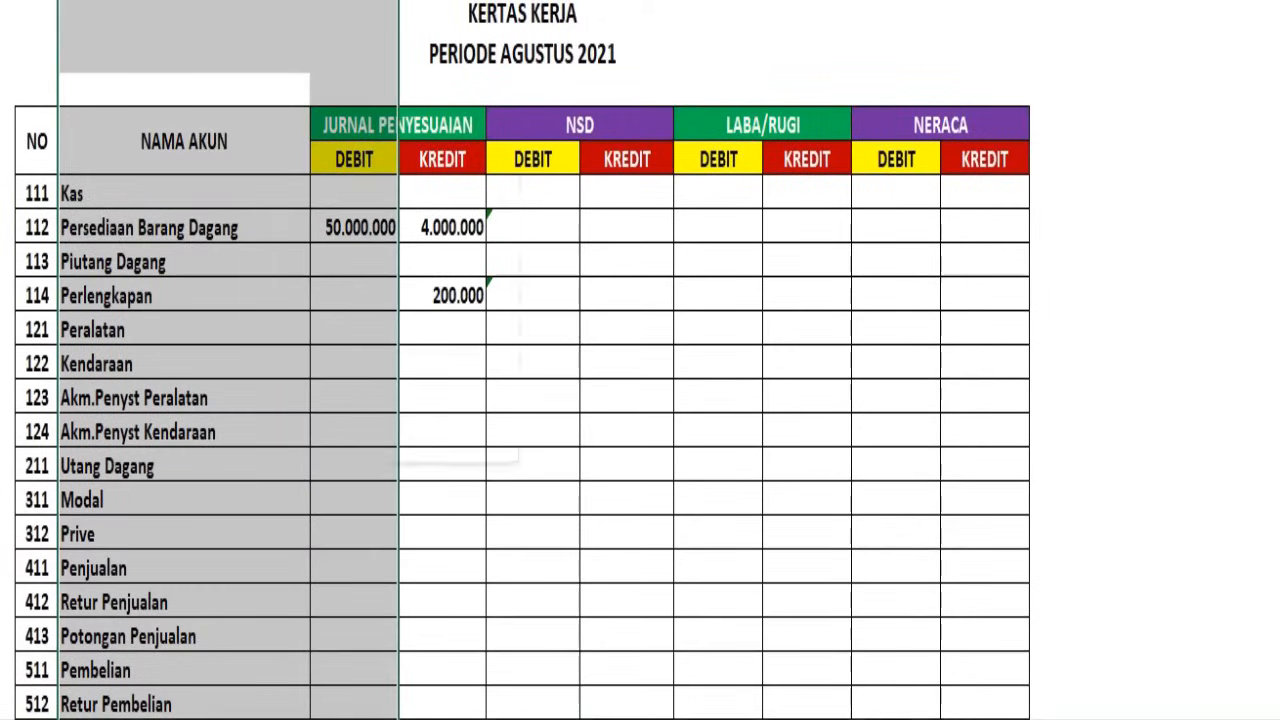
right_click(377, 2)
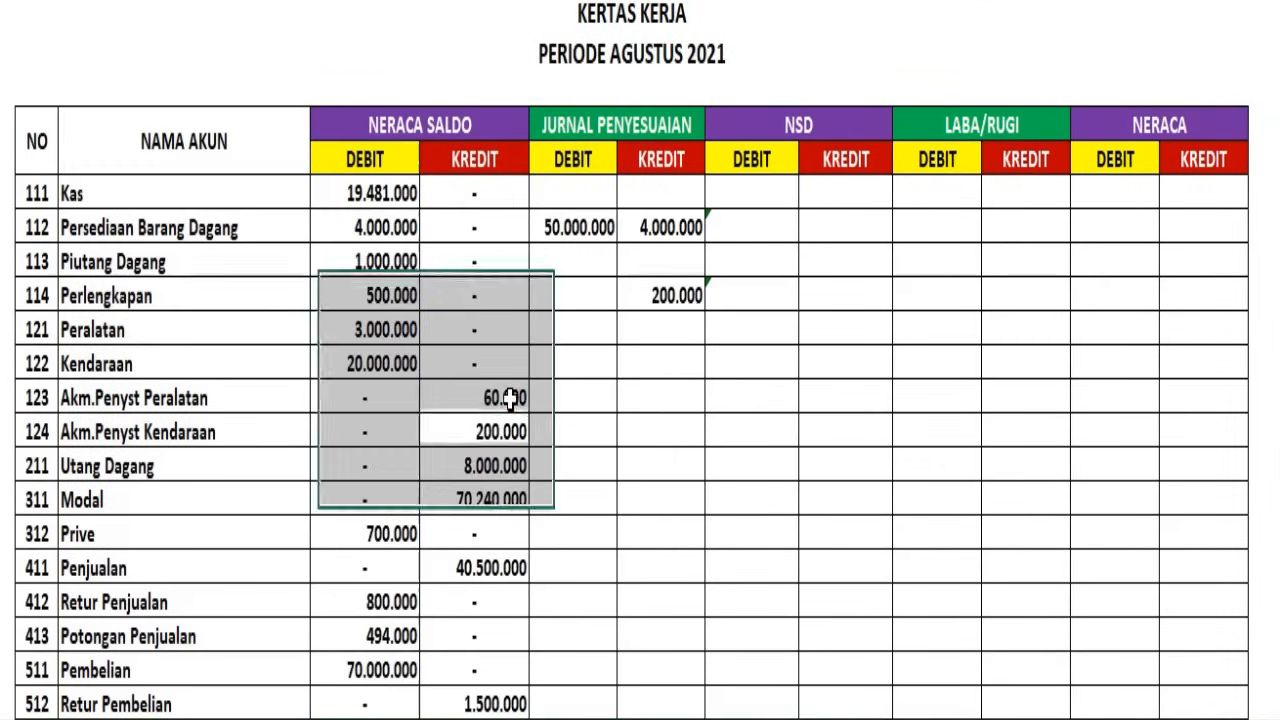
click(503, 395)
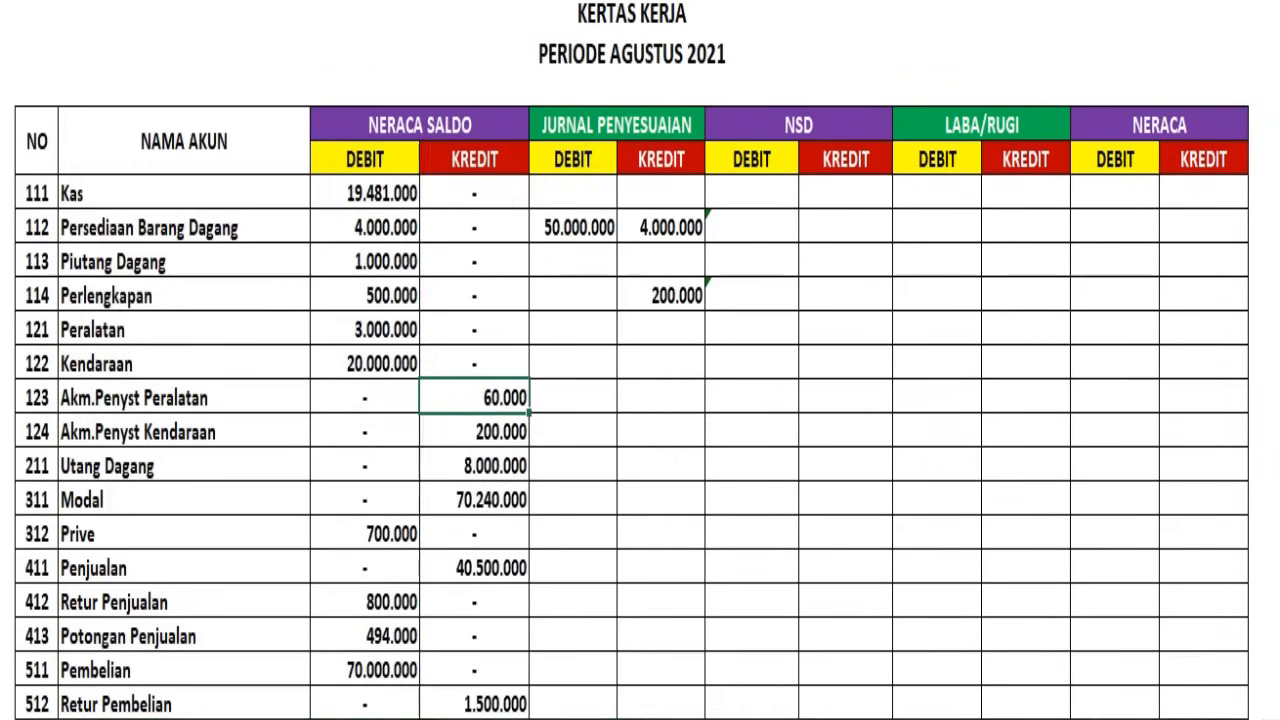
scroll(647, 102, down, 6)
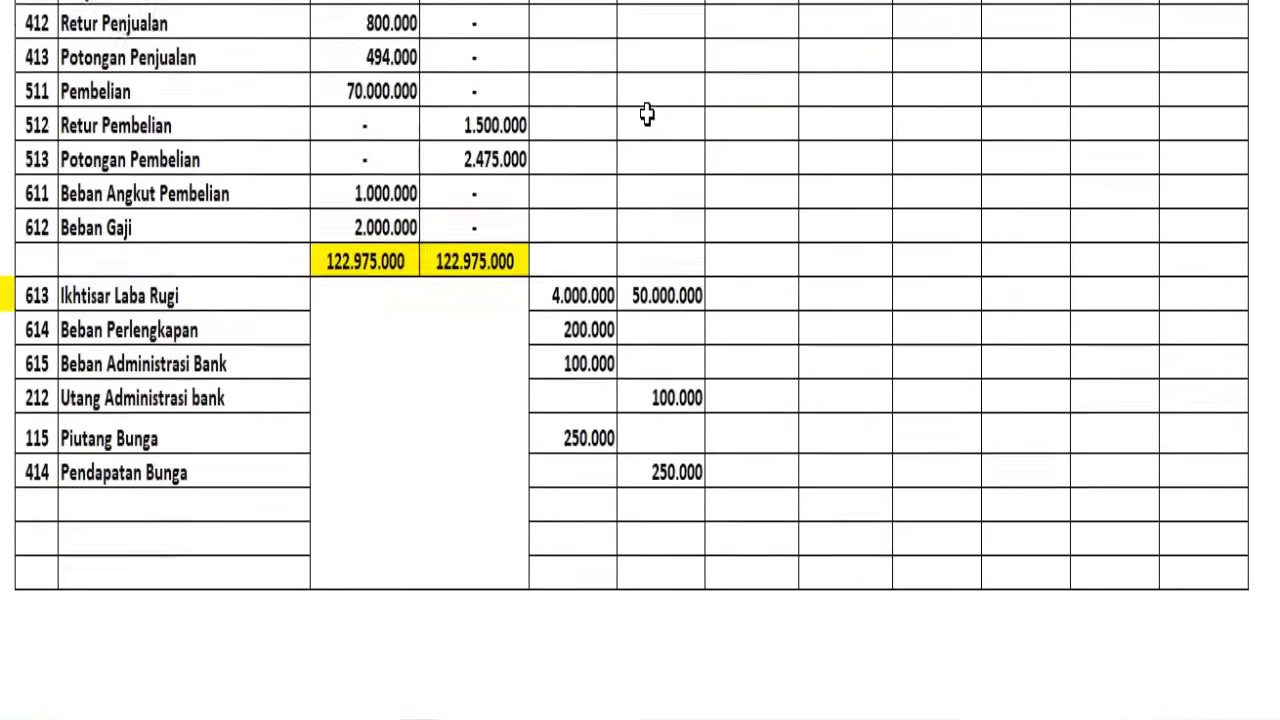
Complete the Kertas Kerja's Jurnal Penyesuaian debit and credit columns, with dashes for accounts without adjustments and column totals below Pendapatan Bunga
scroll(650, 100, up, 2)
scroll(647, 99, up, 2)
drag(573, 0, 655, 0)
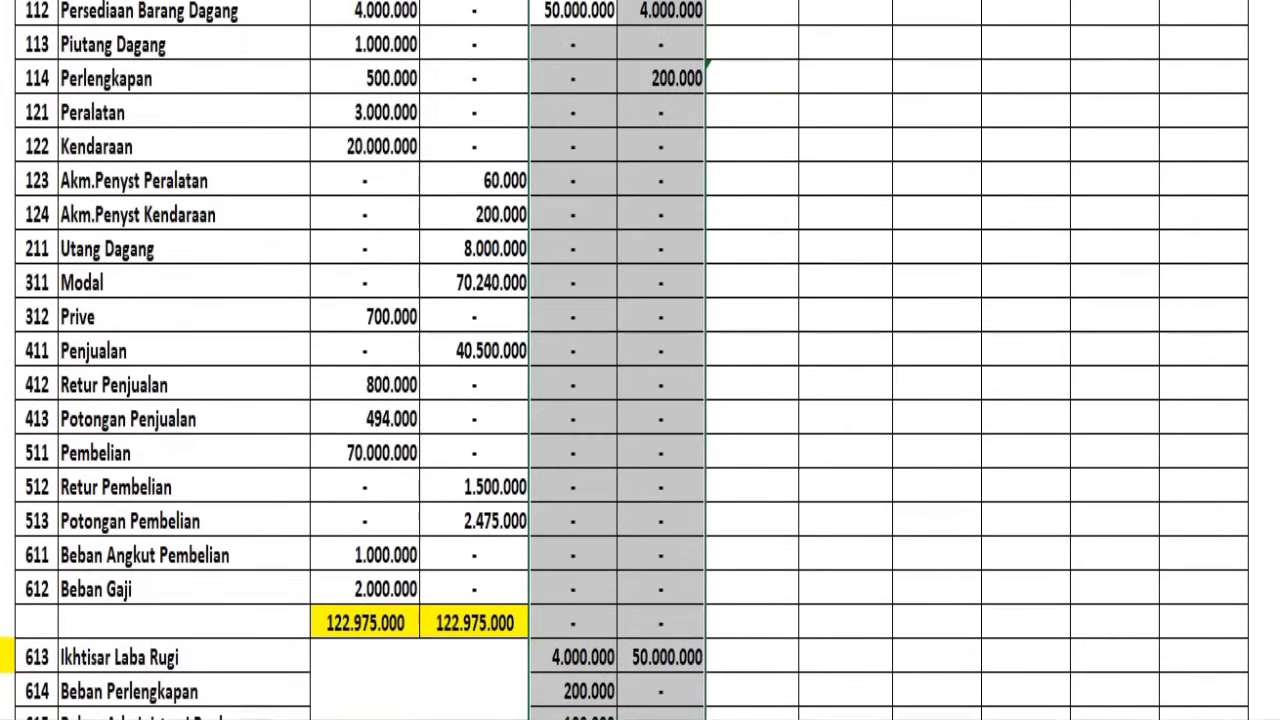
scroll(654, 331, down, 5)
click(623, 490)
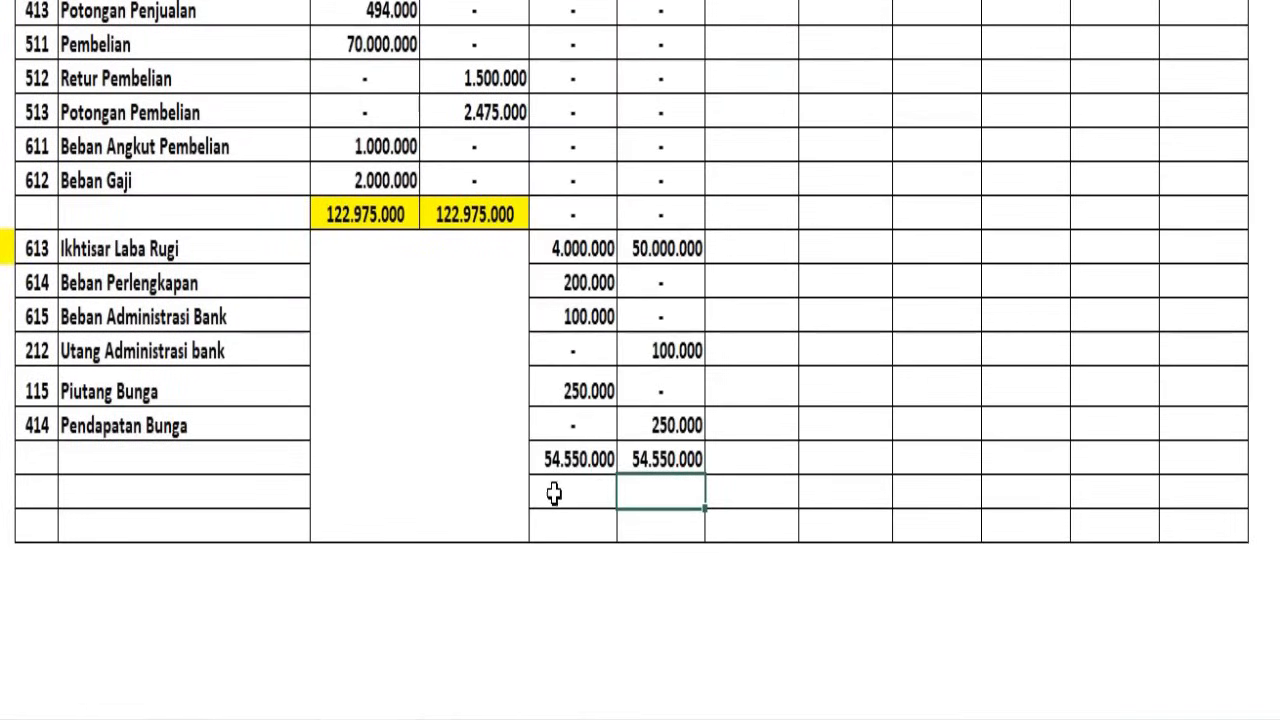
Label the row below Pendapatan Bunga JUMLAH and fill its Jurnal Penyesuaian debit and credit totals with yellow
click(168, 458)
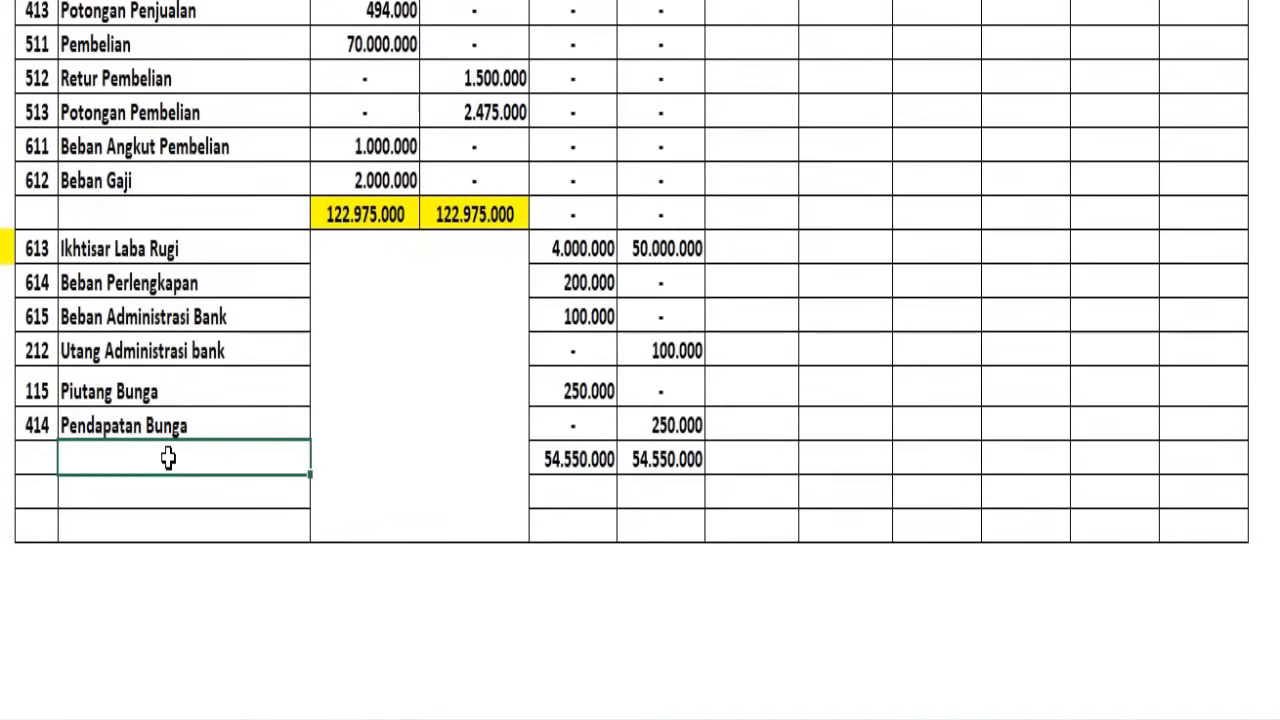
double_click(170, 458)
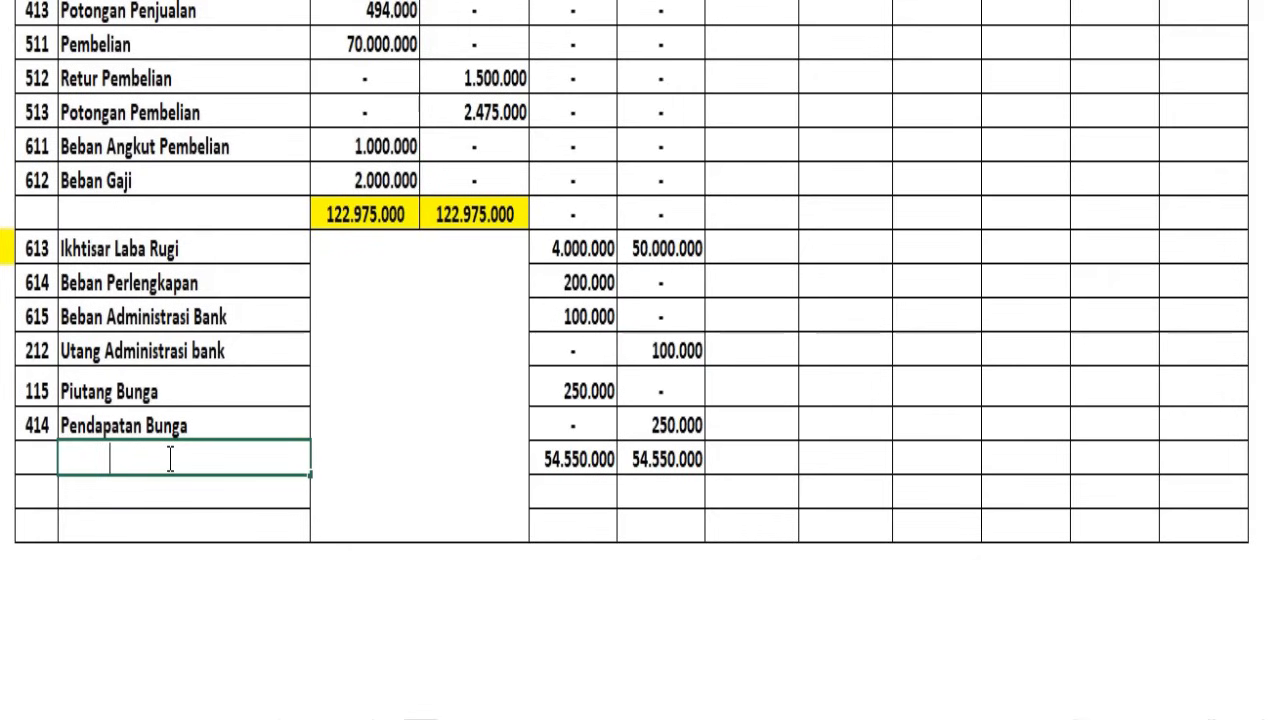
key(Escape)
text(JUMLAH)
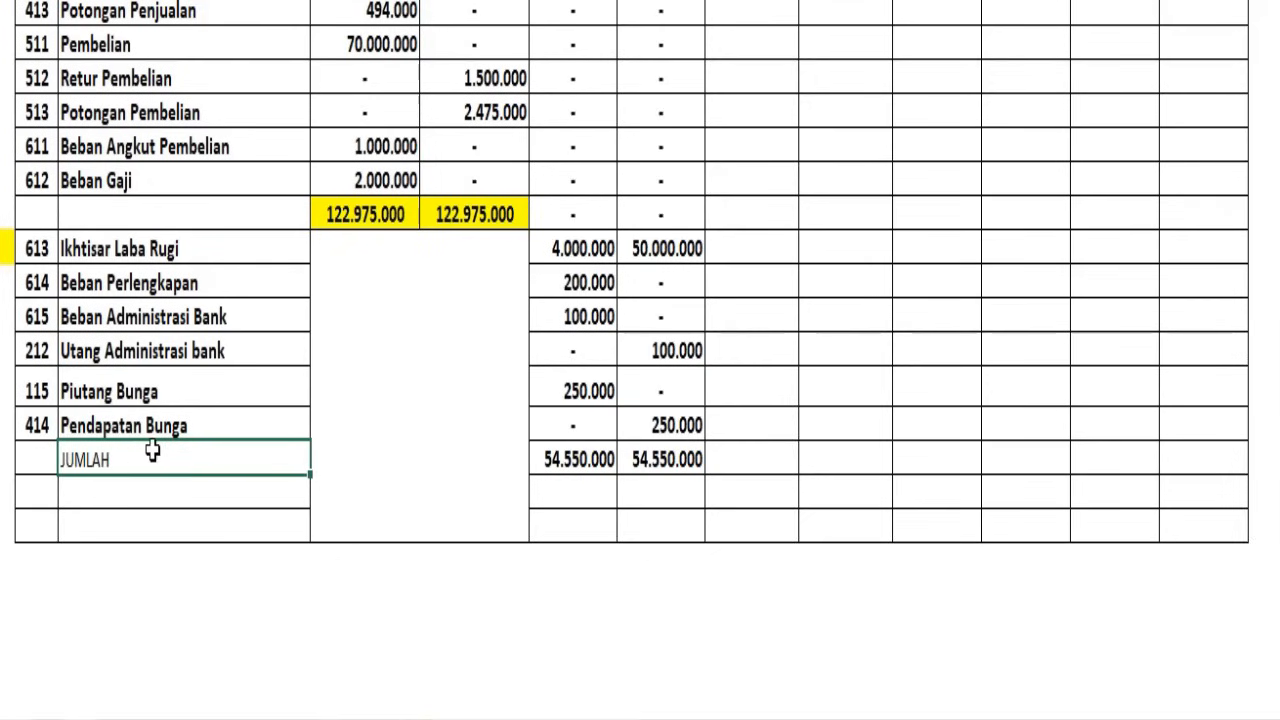
key(ctrl+Return)
drag(601, 452, 634, 447)
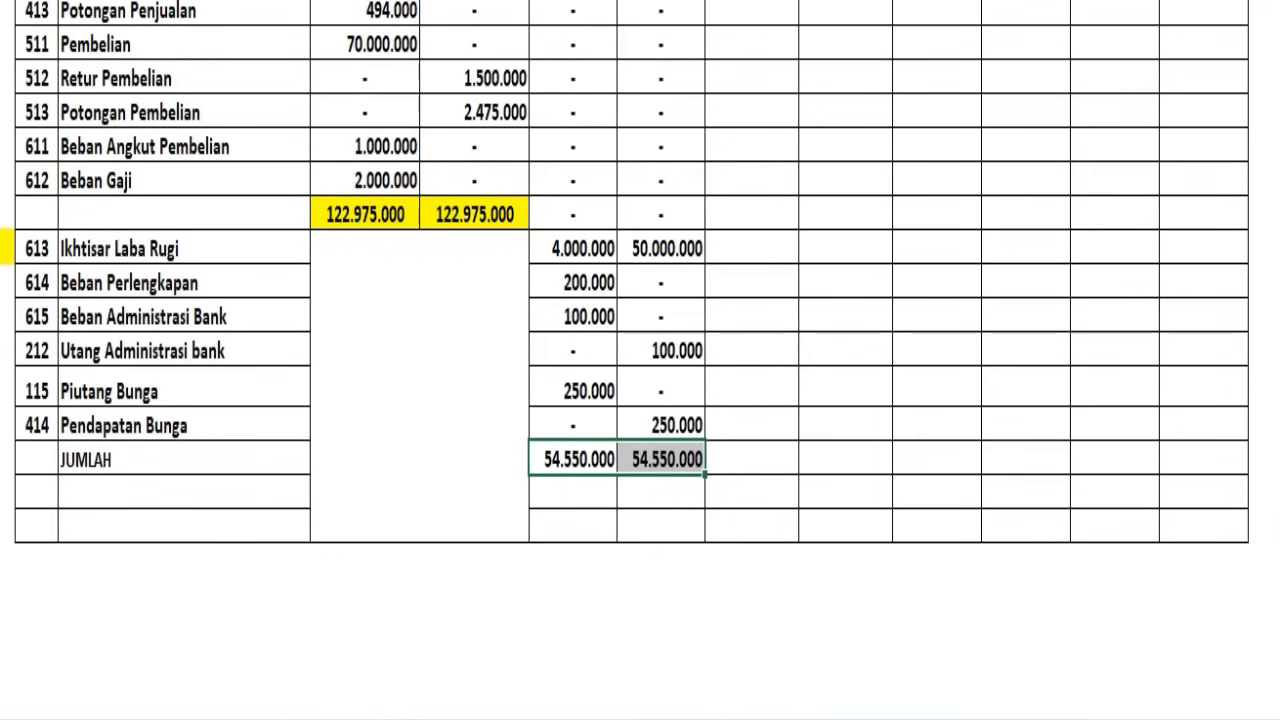
click(396, 2)
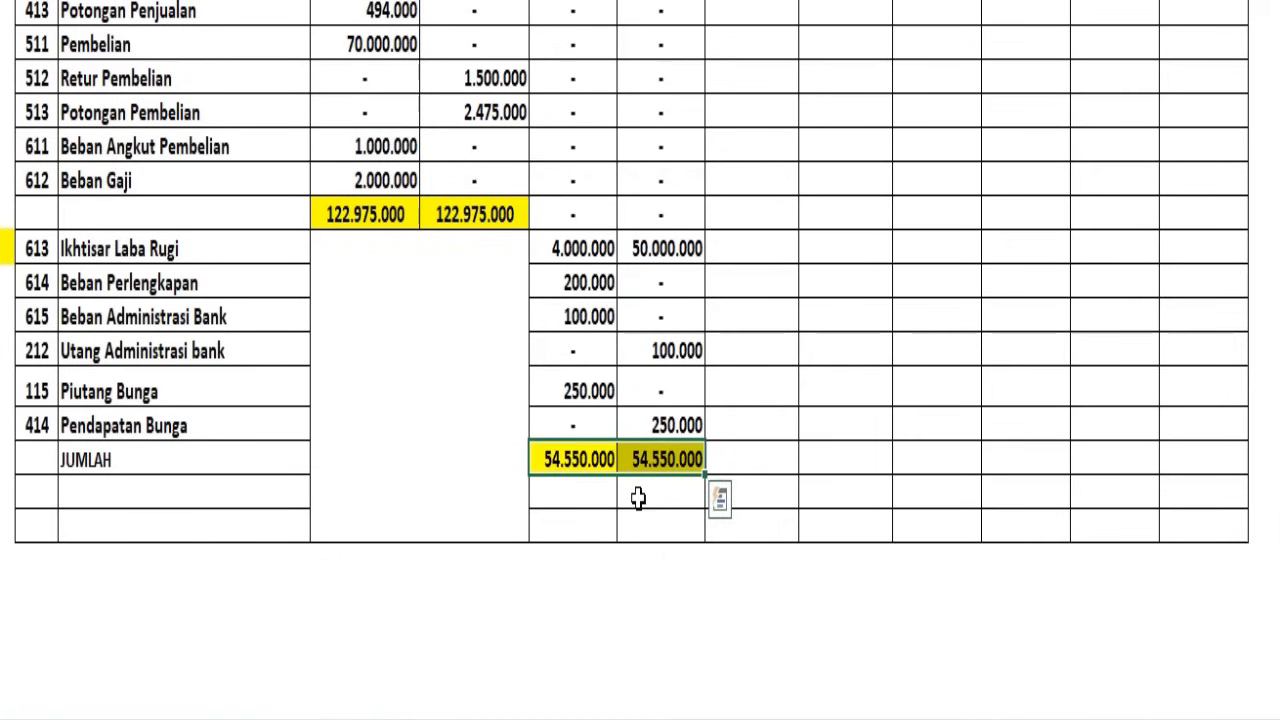
Change the font colour of the JURNAL PENYESUAIAN column heading in the Kertas Kerja to white
scroll(638, 497, up, 3)
scroll(646, 491, down, 2)
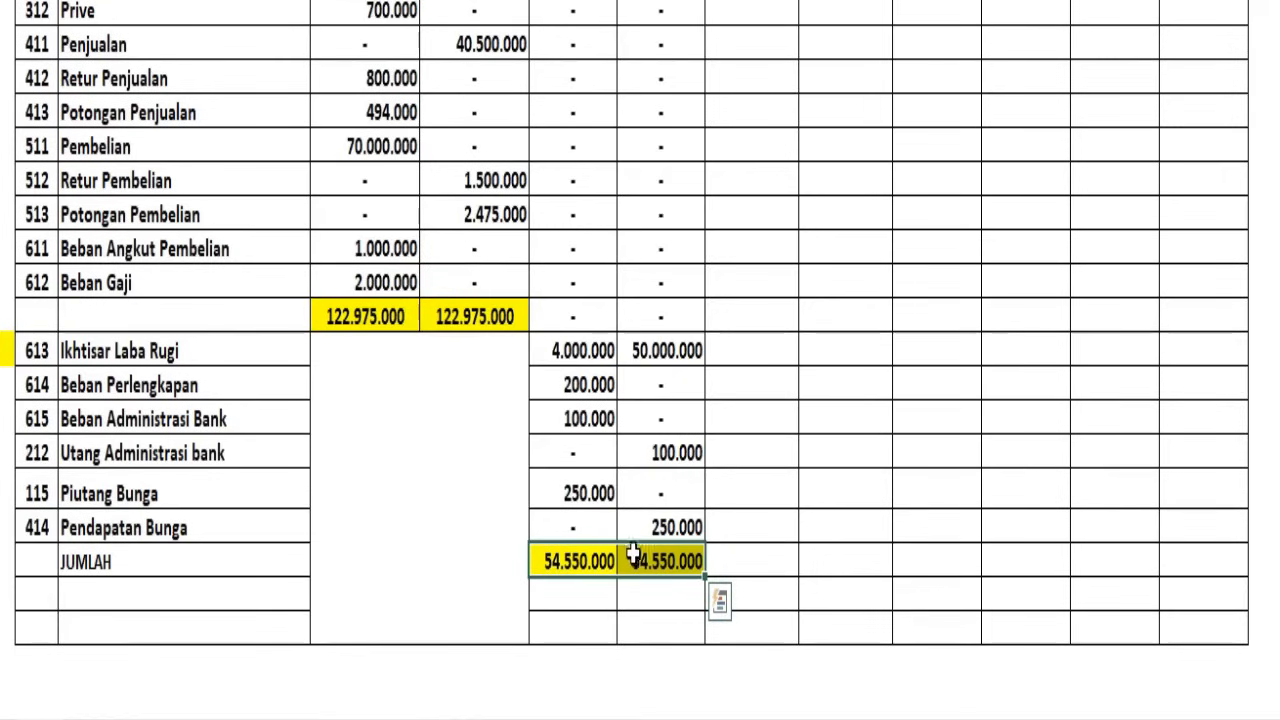
scroll(633, 556, up, 4)
scroll(595, 115, up, 2)
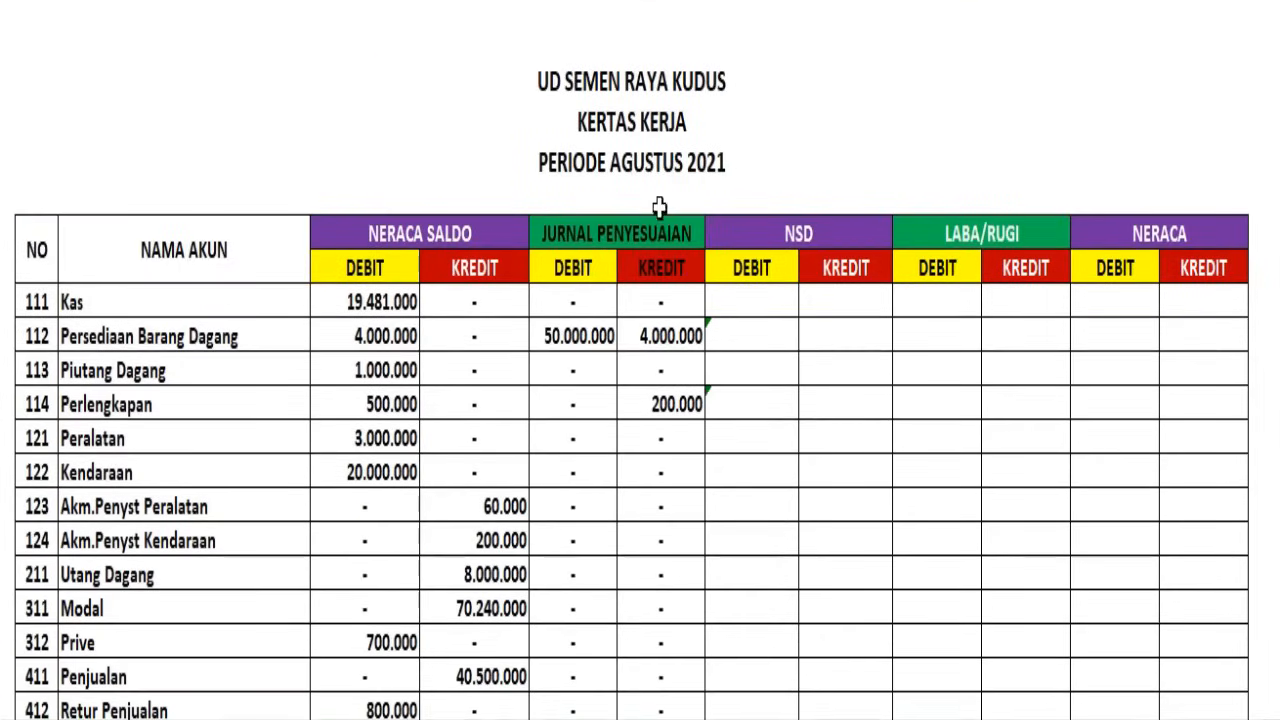
click(648, 243)
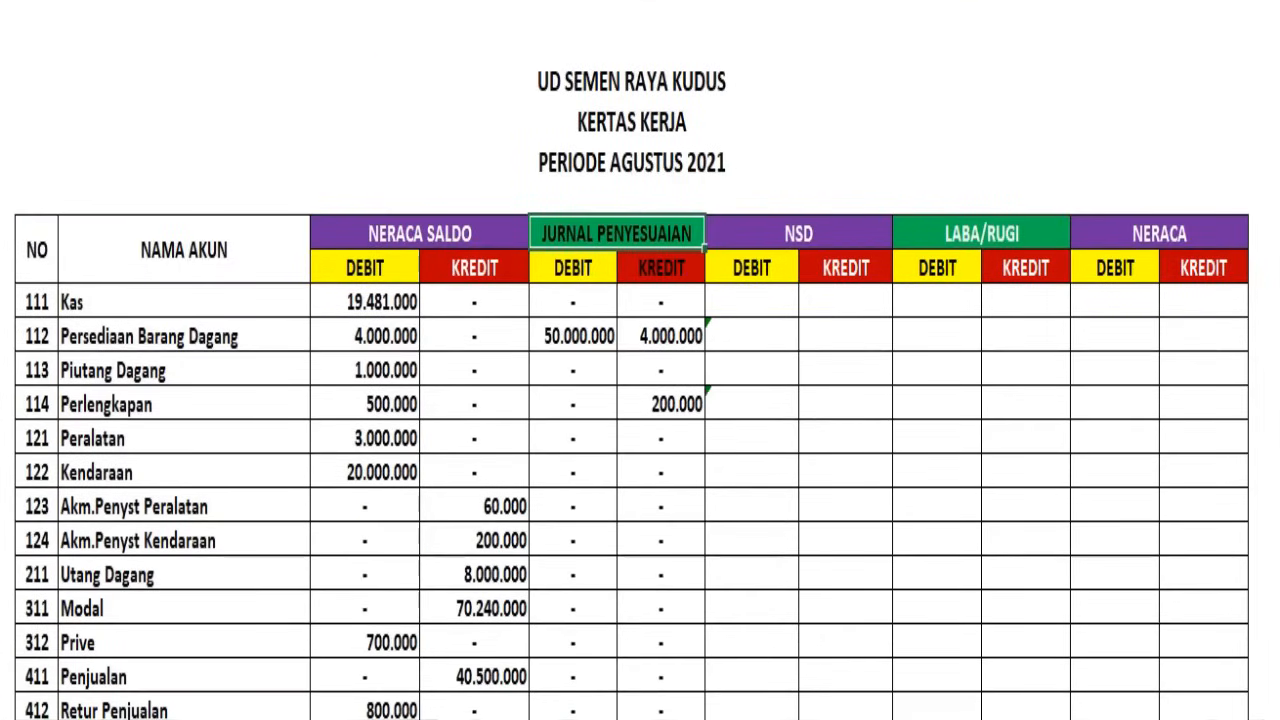
click(314, 0)
click(308, 6)
click(603, 397)
Compare the Kertas Kerja's Jurnal Penyesuaian totals with the JUMLAH row of the Jurnal Penyesuaian sheet
scroll(573, 539, down, 7)
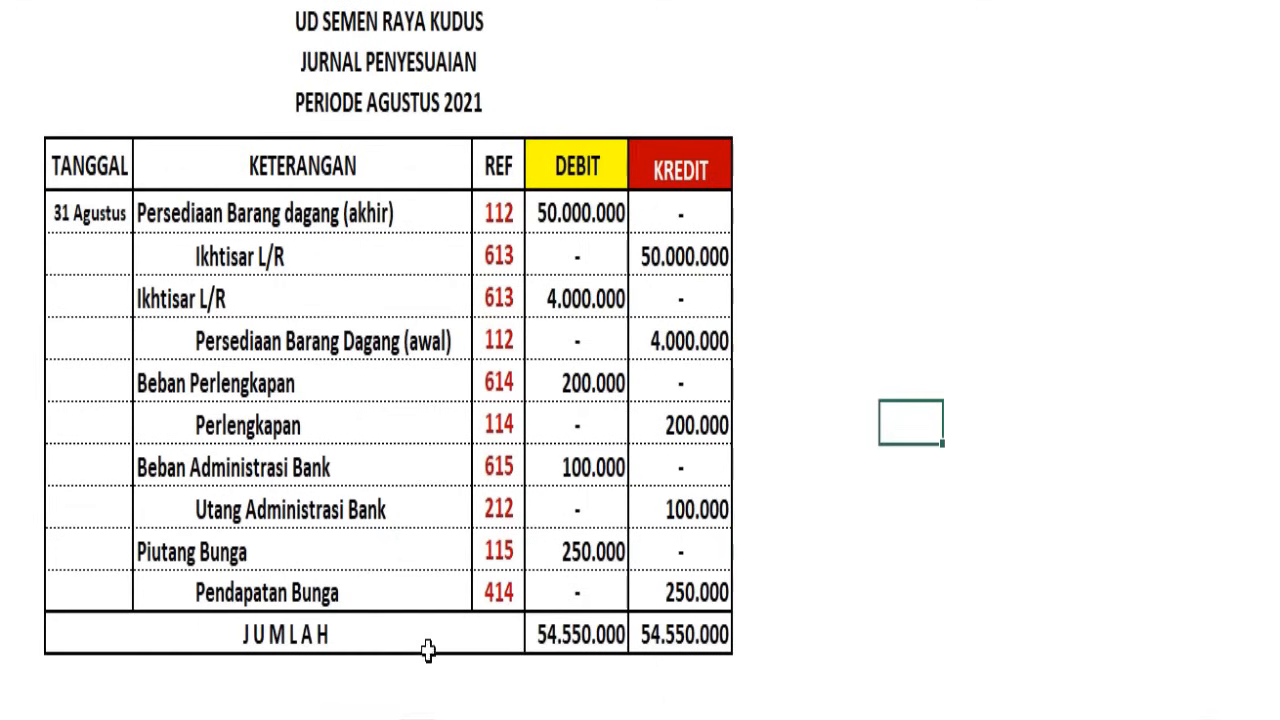
click(563, 636)
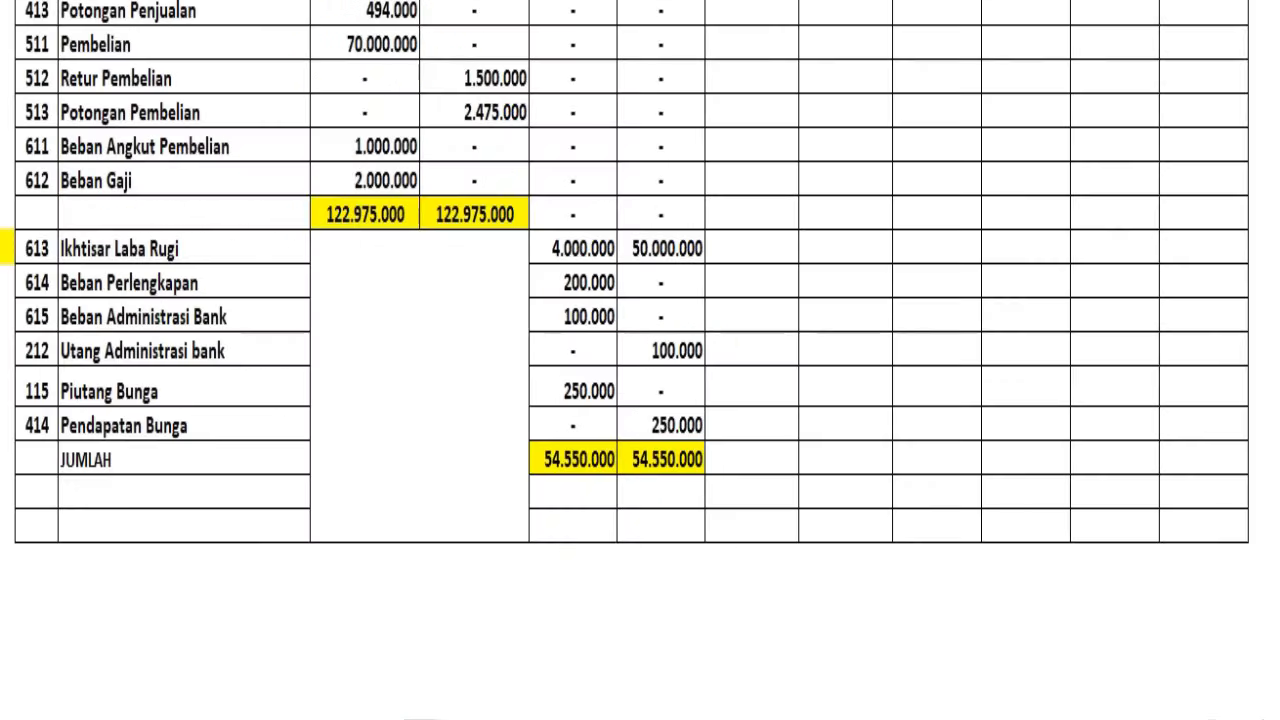
scroll(607, 482, up, 10)
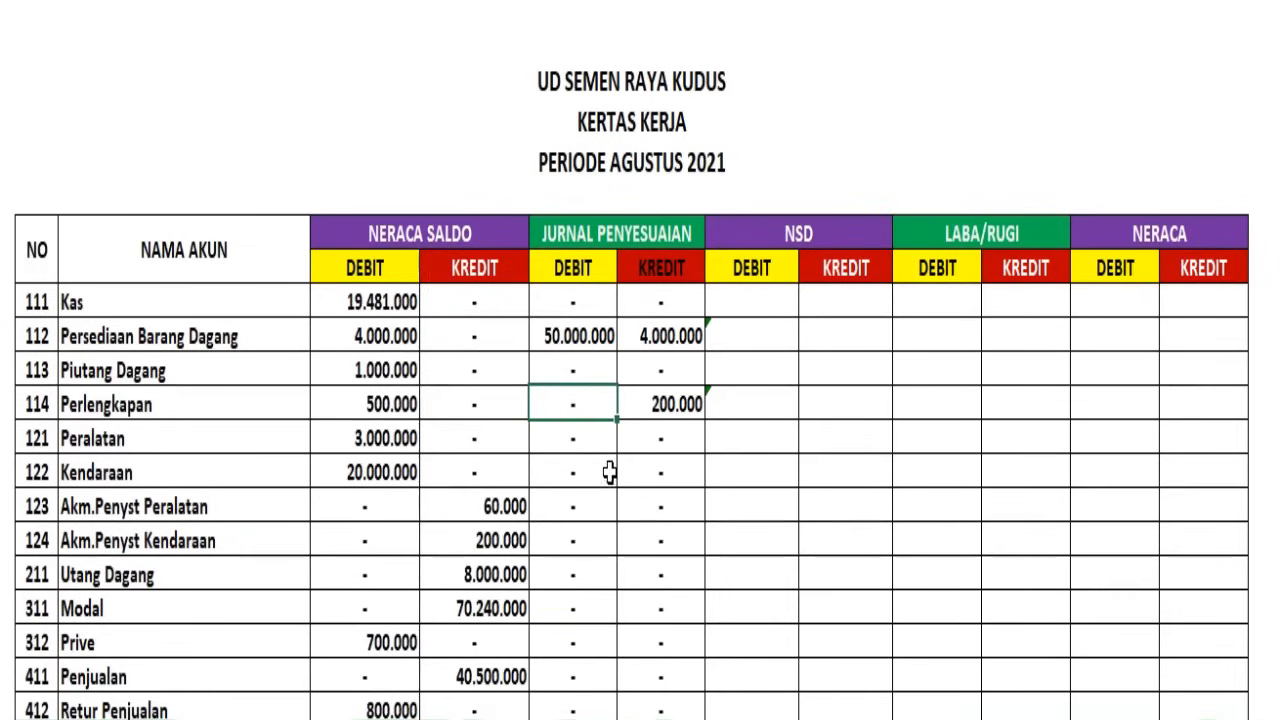
Examine the NSD columns together with the Neraca Saldo and Jurnal Penyesuaian debit columns in the Kertas Kerja
click(759, 322)
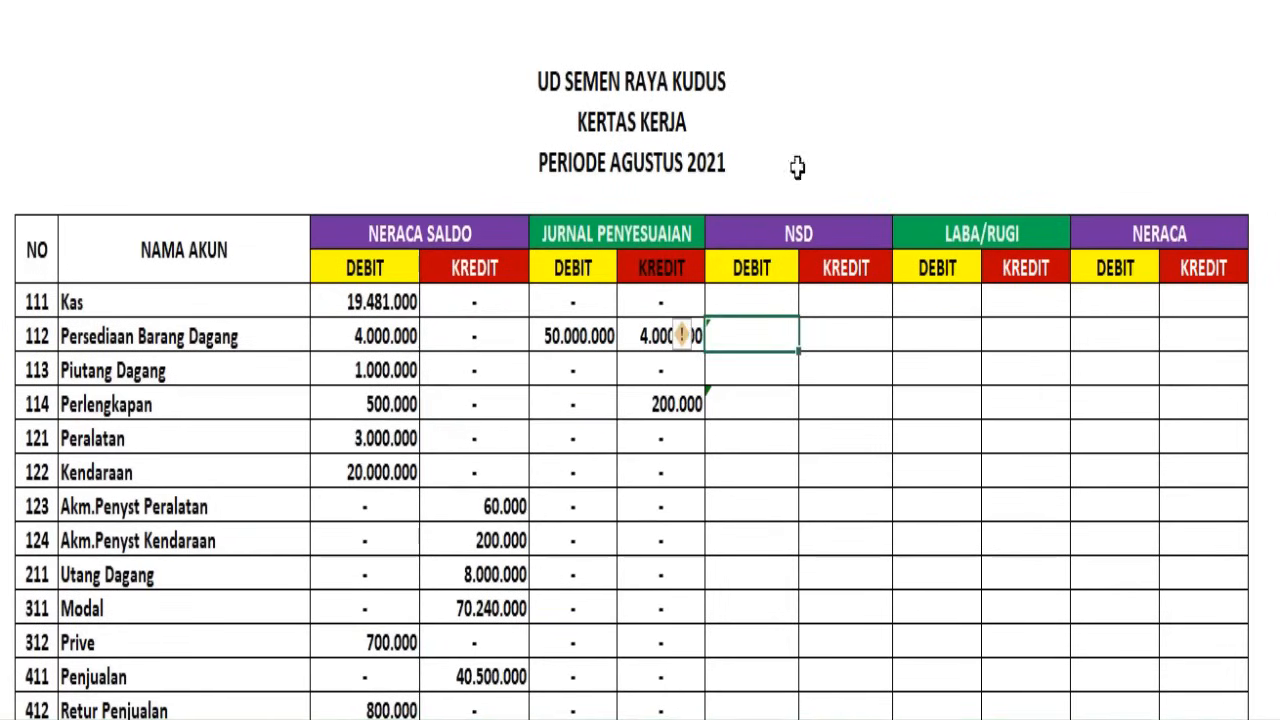
drag(750, 5, 846, 8)
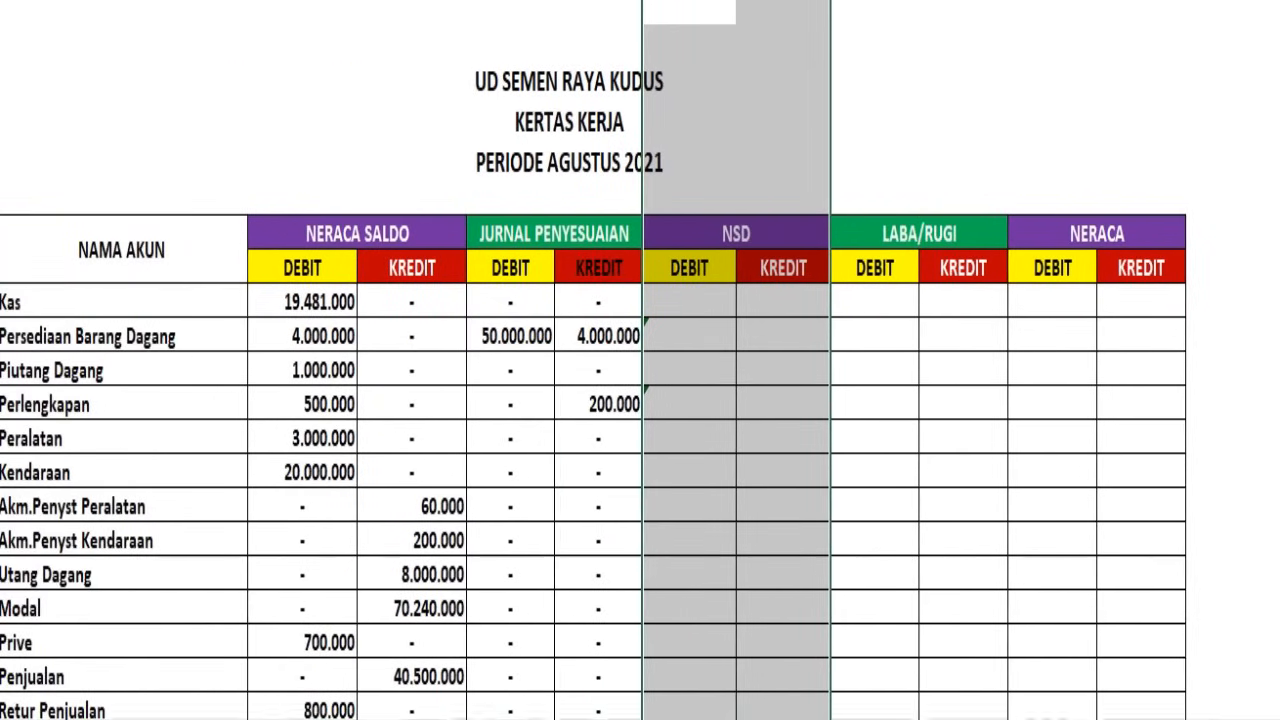
click(302, 2)
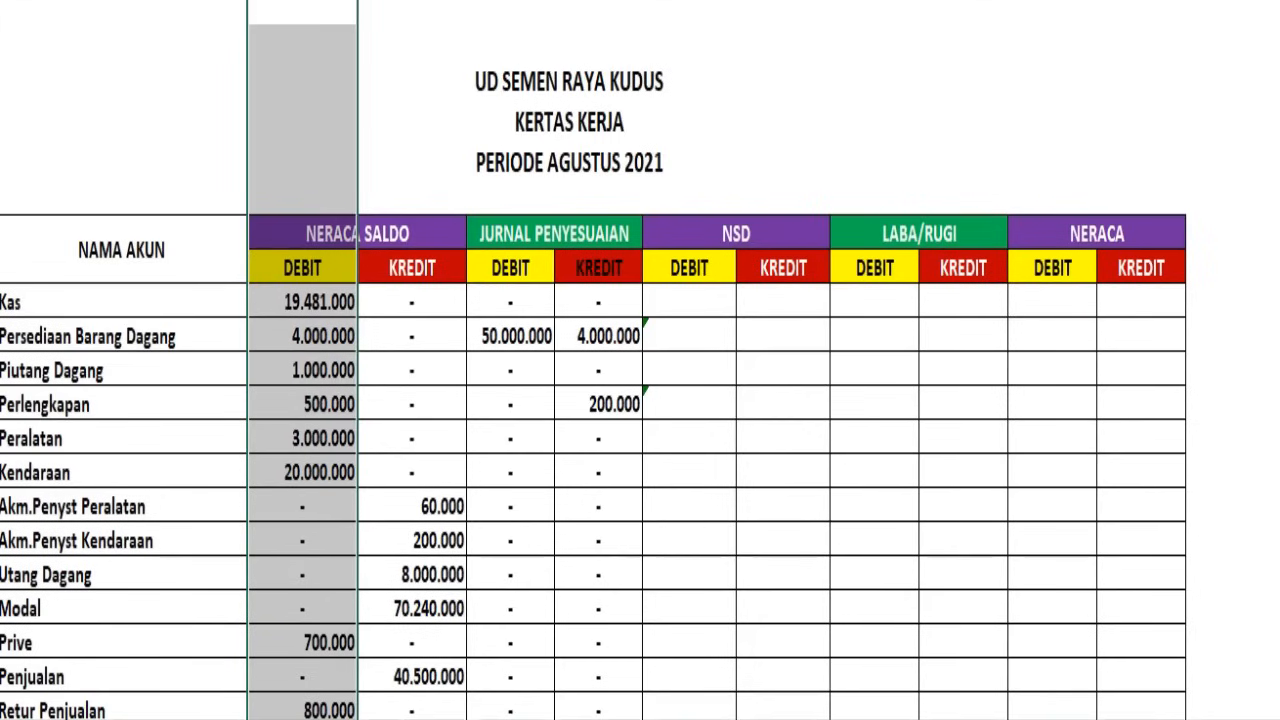
click(510, 2)
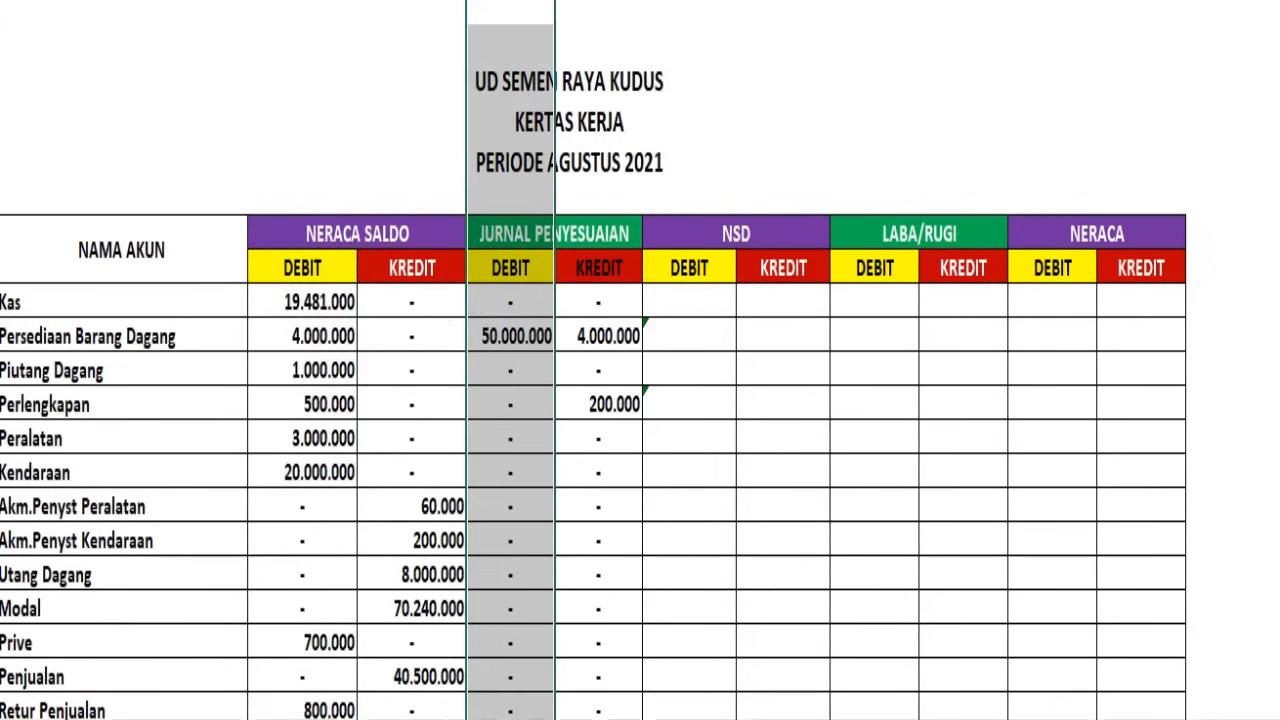
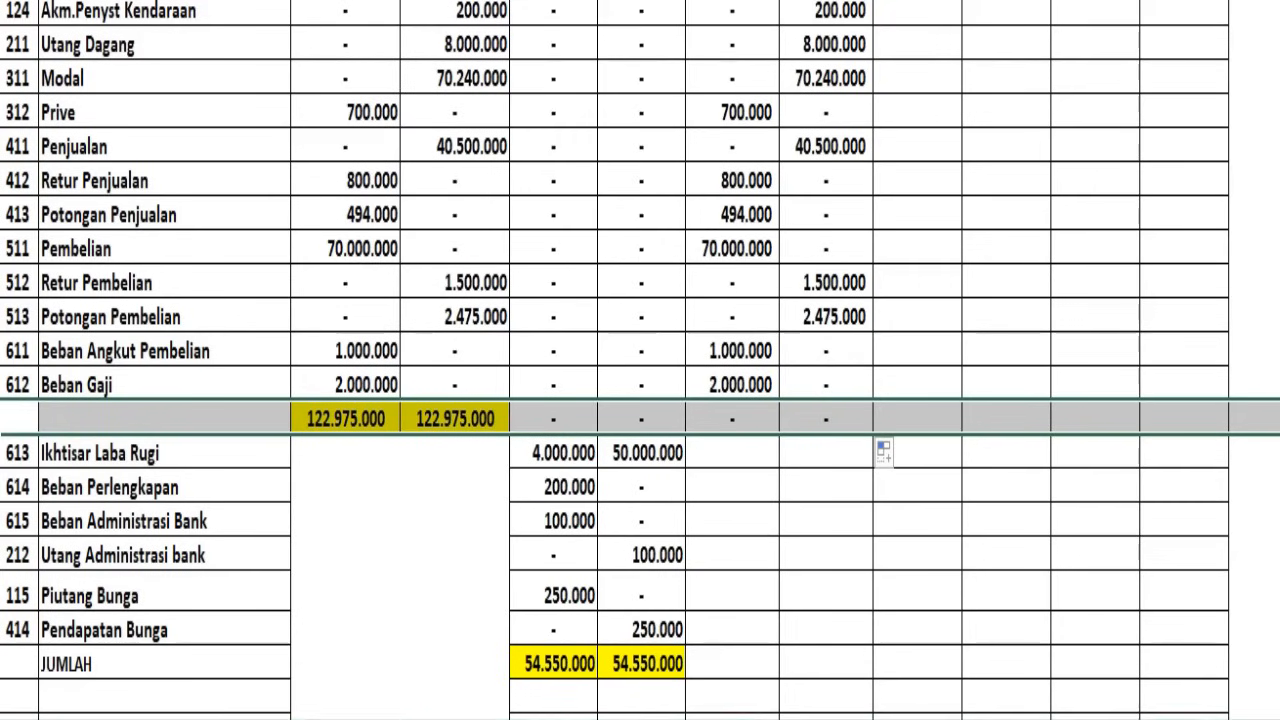
Try 46.000.000 as the NSD credit for Ikhtisar Laba Rugi, and clear the cell again
click(3, 452)
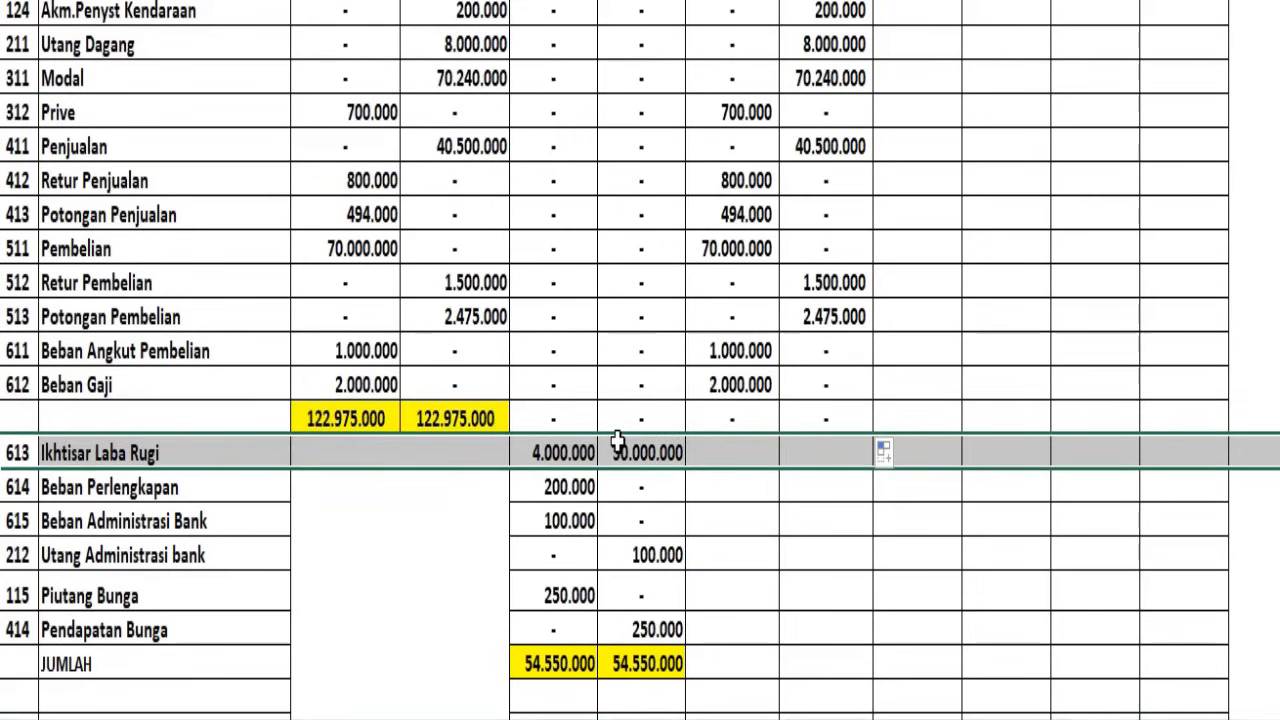
click(738, 450)
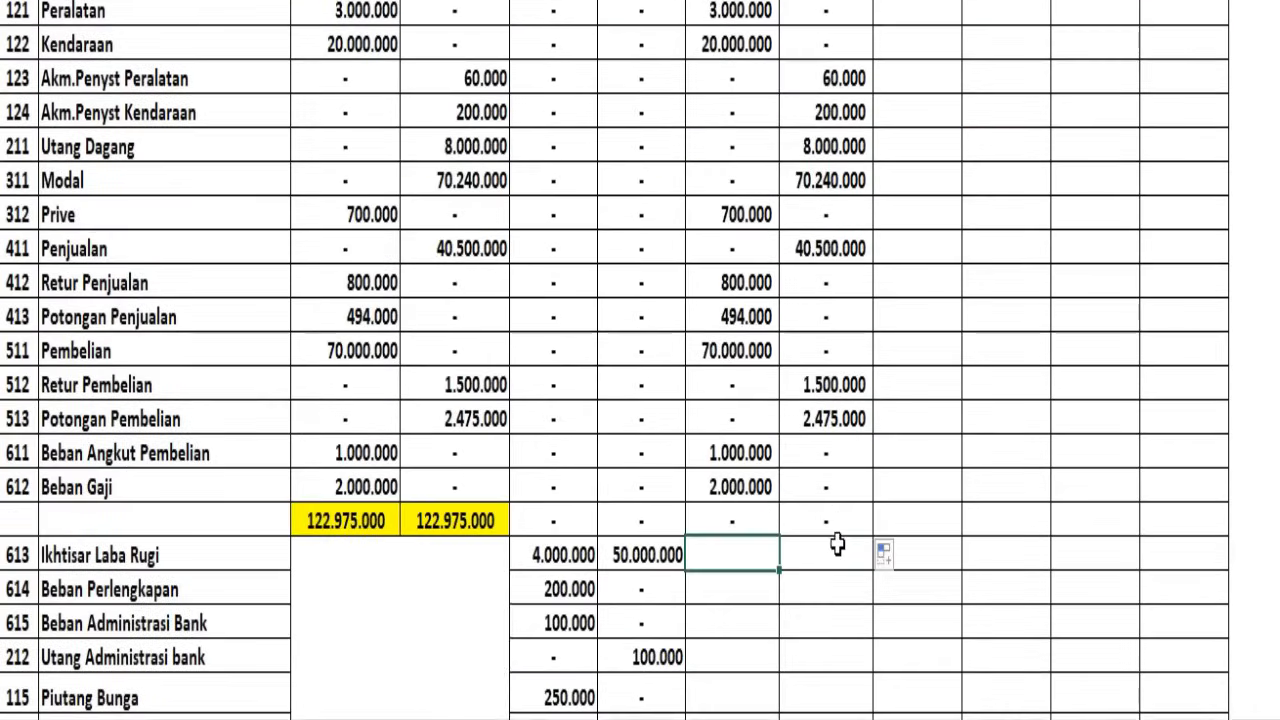
click(835, 554)
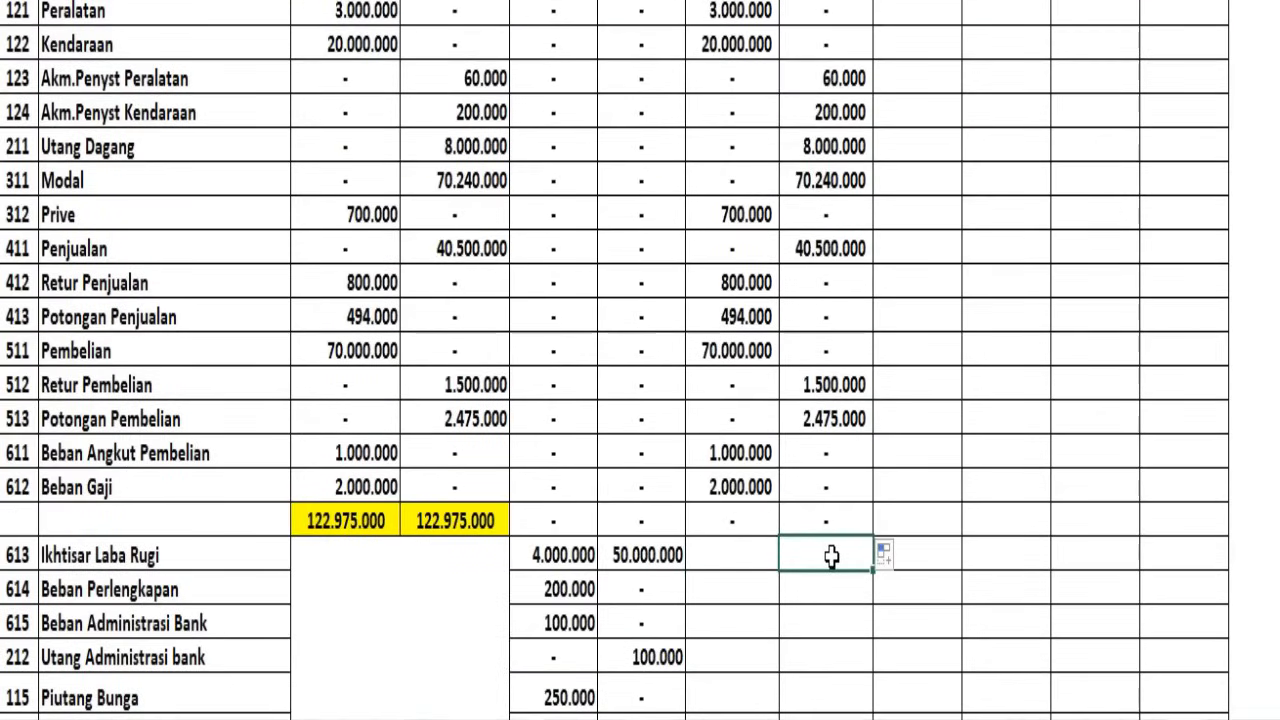
double_click(832, 557)
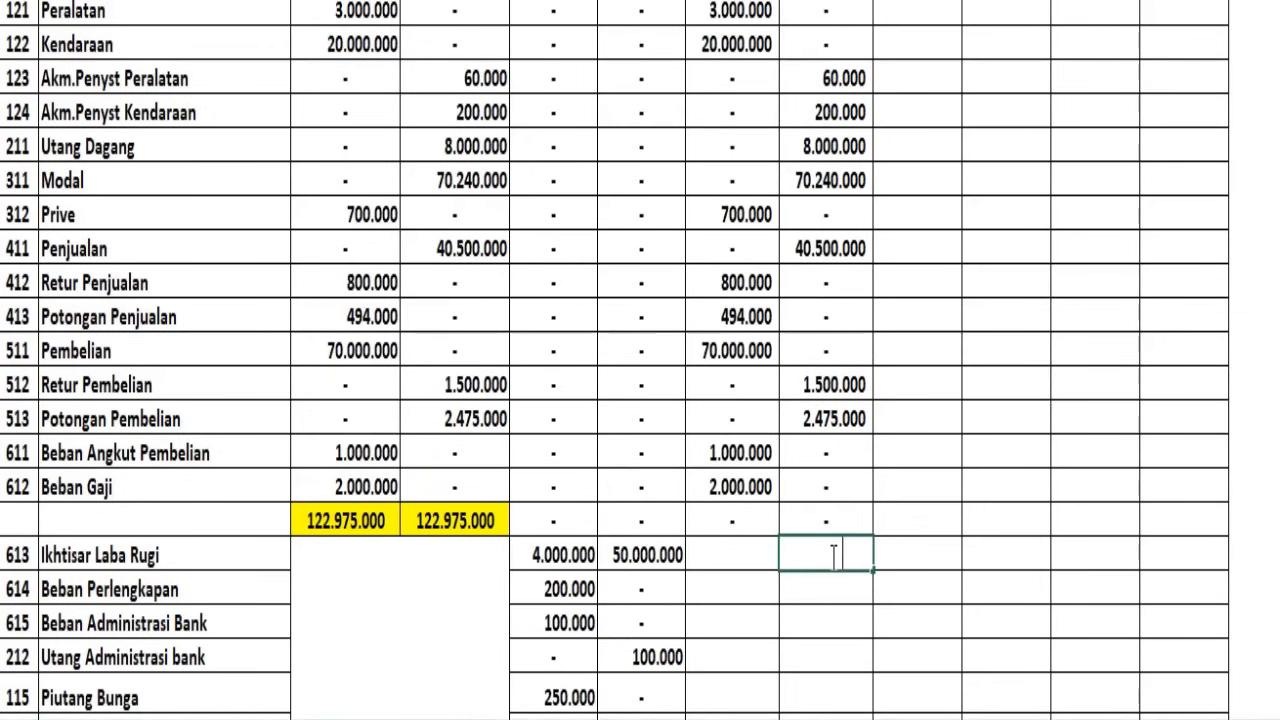
key(Return)
click(832, 556)
key(ctrl+z)
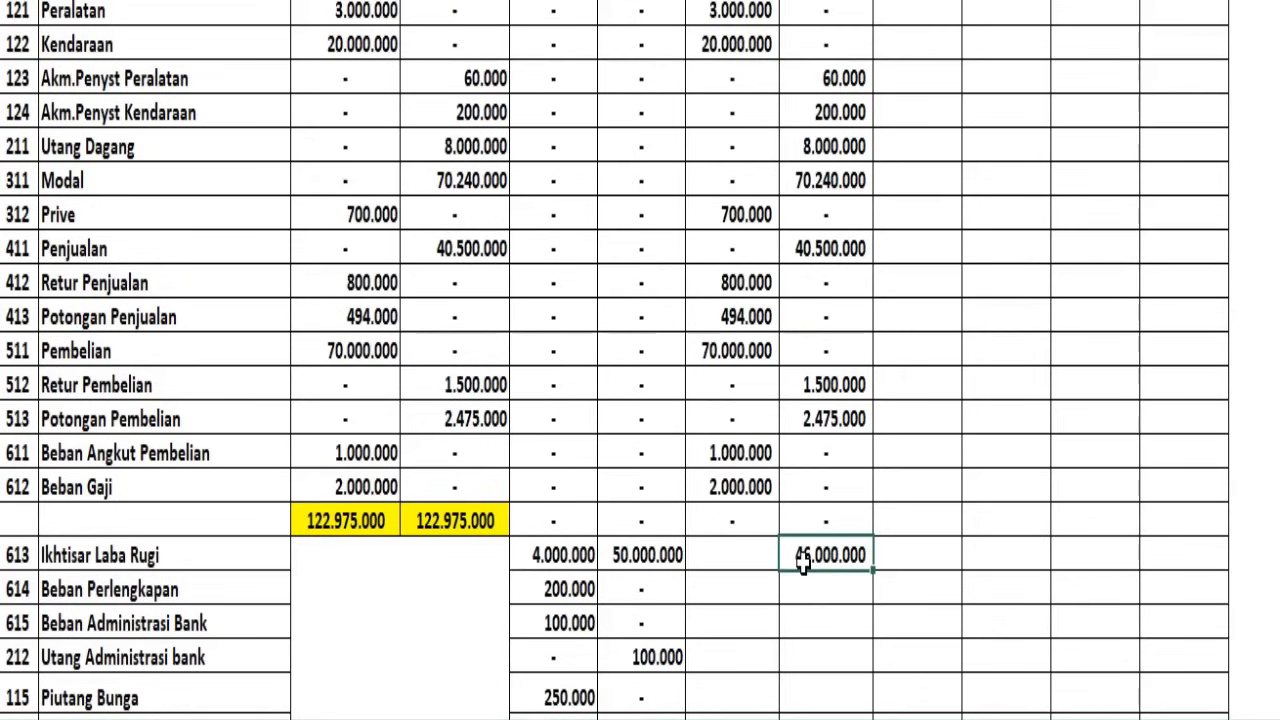
key(Delete)
Enter 4.000.000 as the NSD debit and 50.000.000 as the NSD credit for Ikhtisar Laba Rugi
drag(721, 563, 808, 556)
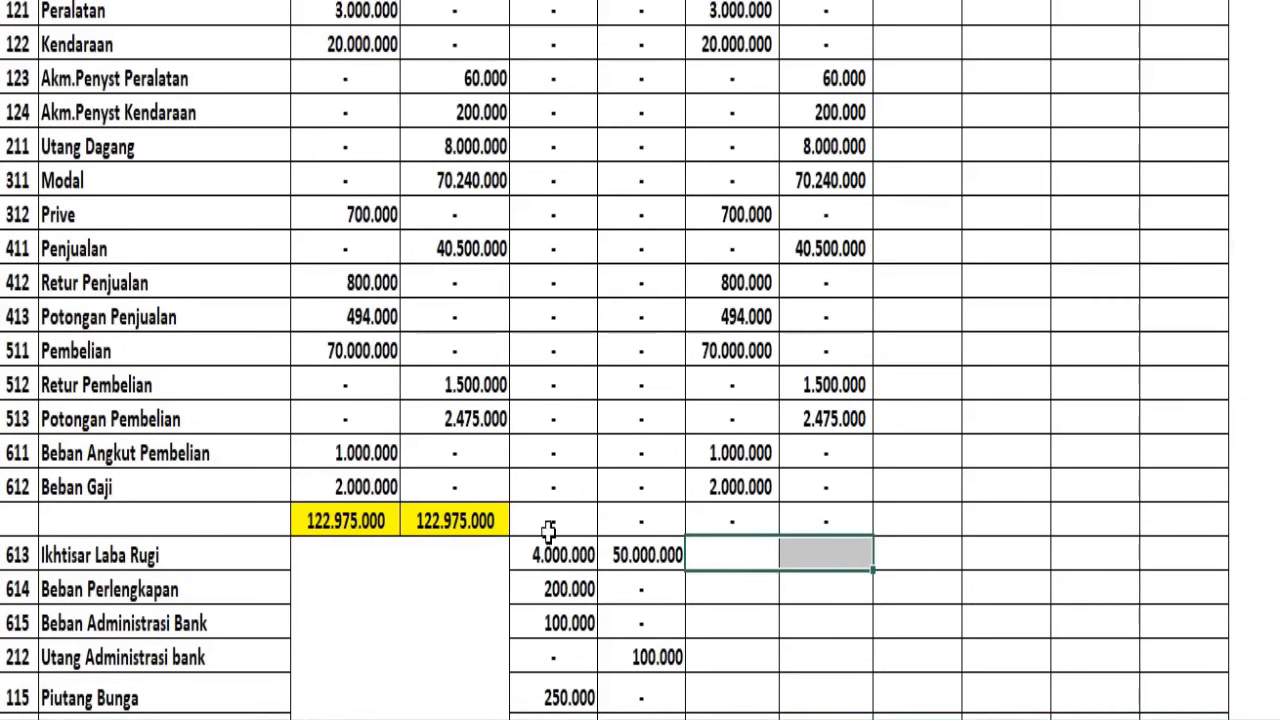
text(4.000.000	46.000.000)
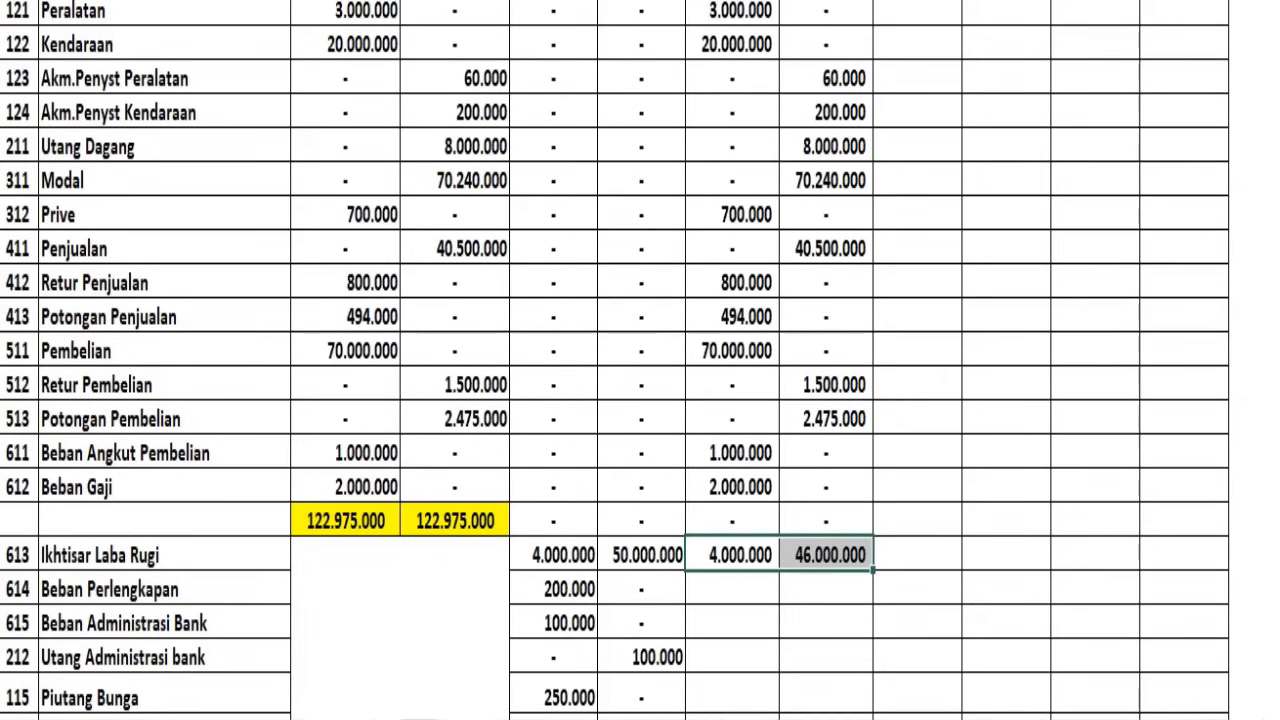
click(820, 553)
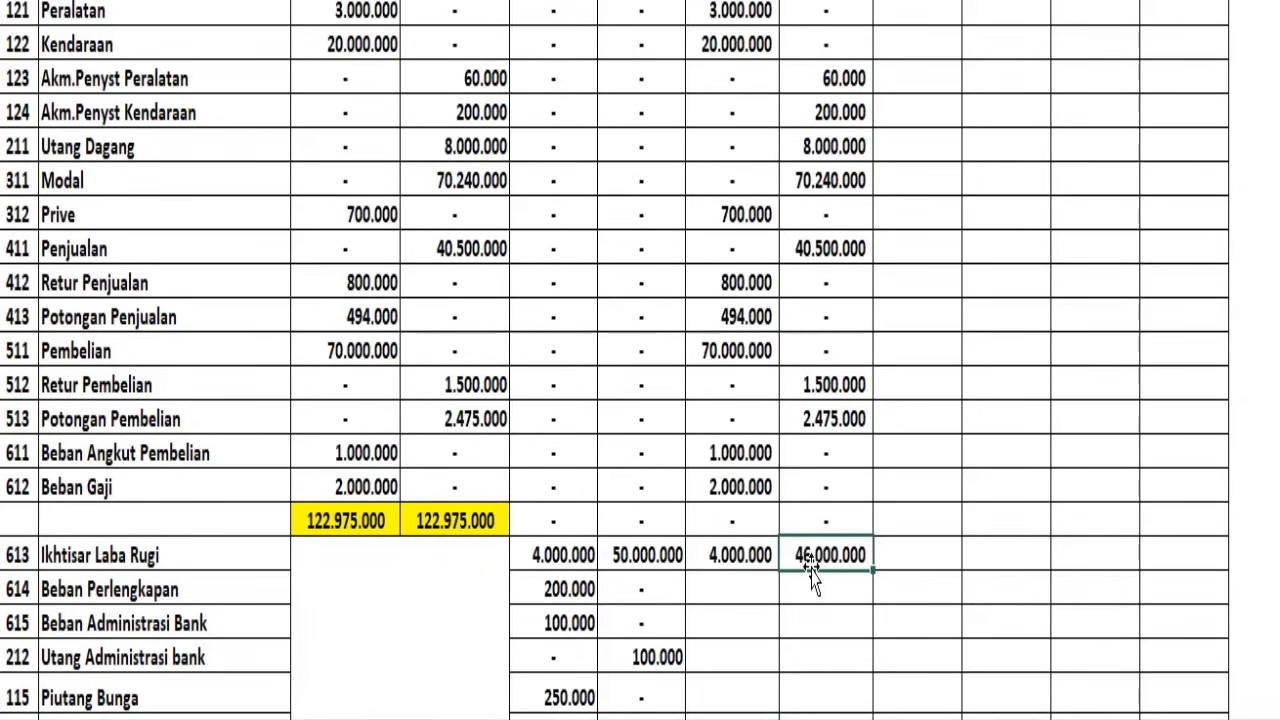
text(50000000)
key(Return)
click(804, 557)
scroll(763, 617, down, 1)
click(710, 670)
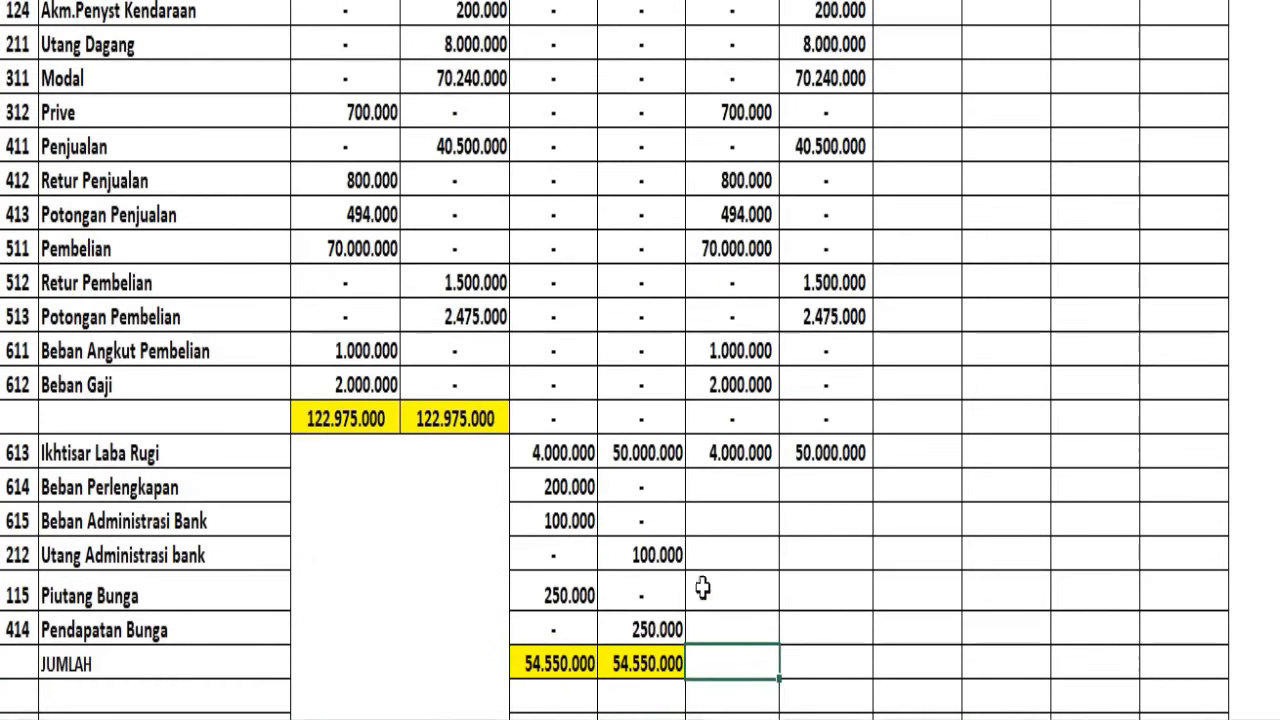
drag(702, 663, 822, 657)
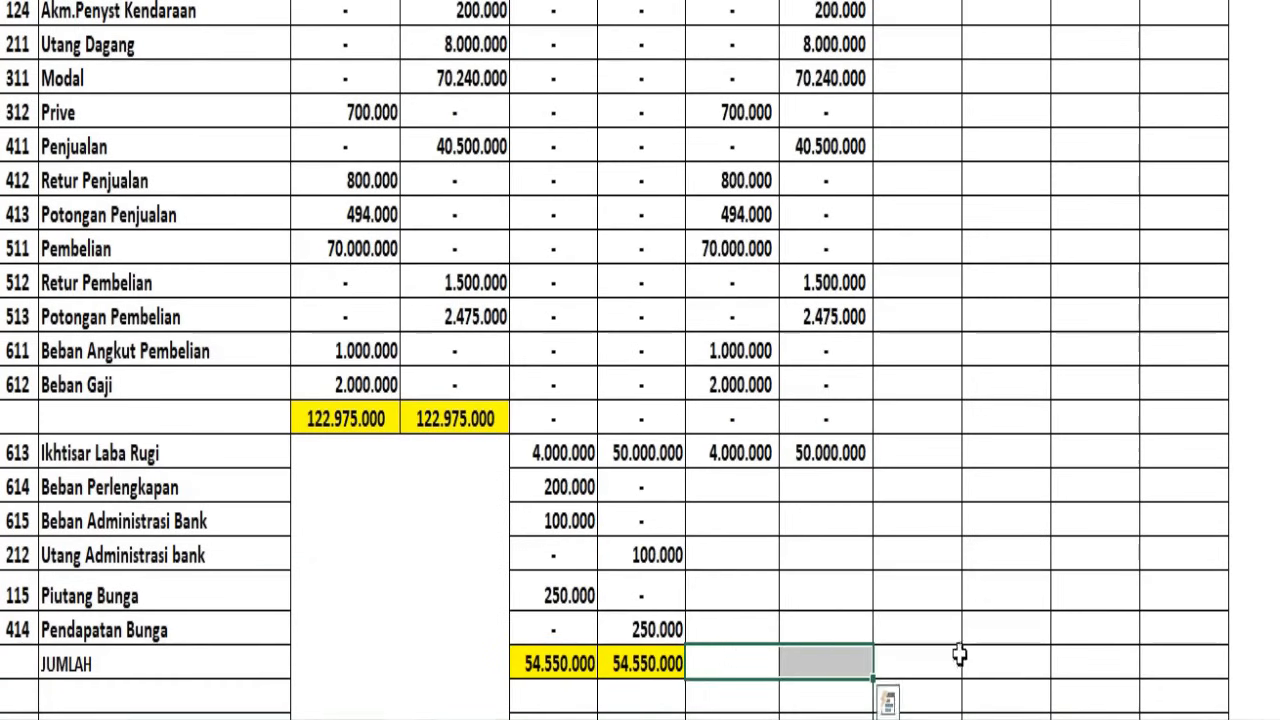
scroll(960, 650, down, 2)
click(918, 493)
click(1175, 478)
scroll(868, 440, up, 2)
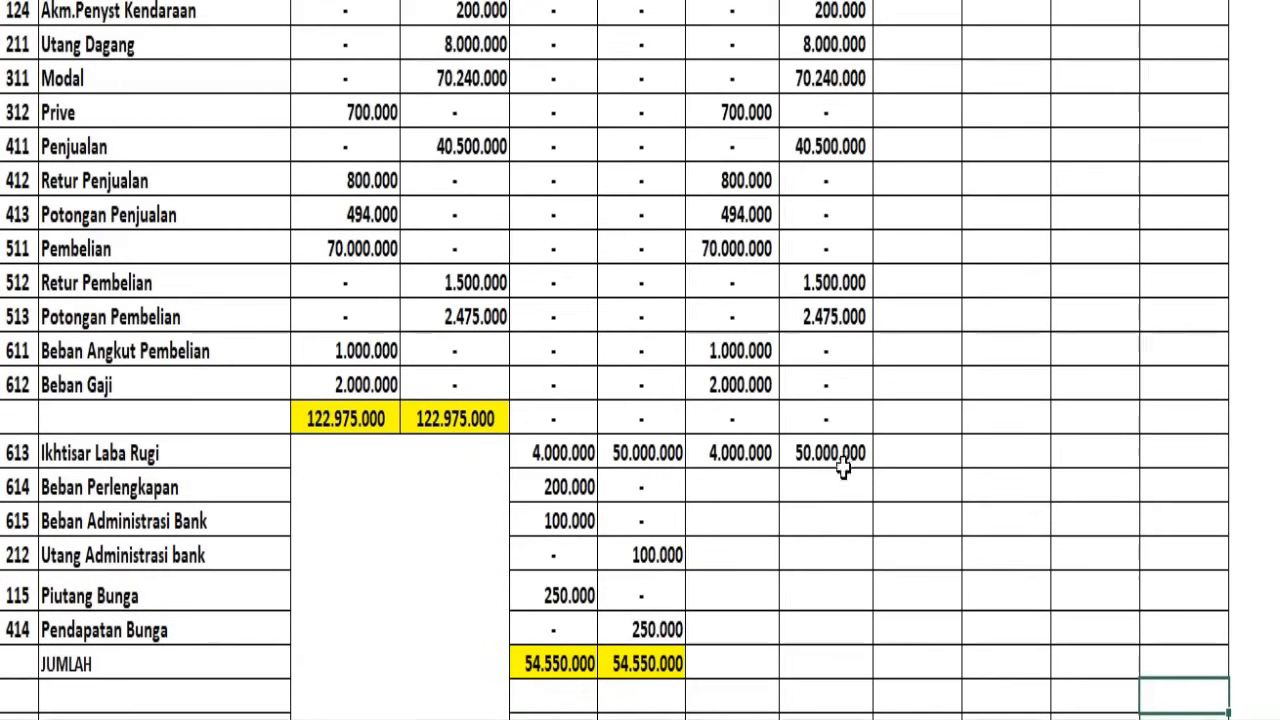
Copy the Jurnal Penyesuaian debit and credit amounts of Beban Perlengkapan through Pendapatan Bunga into their NSD columns
drag(575, 490, 664, 626)
key(ctrl+c)
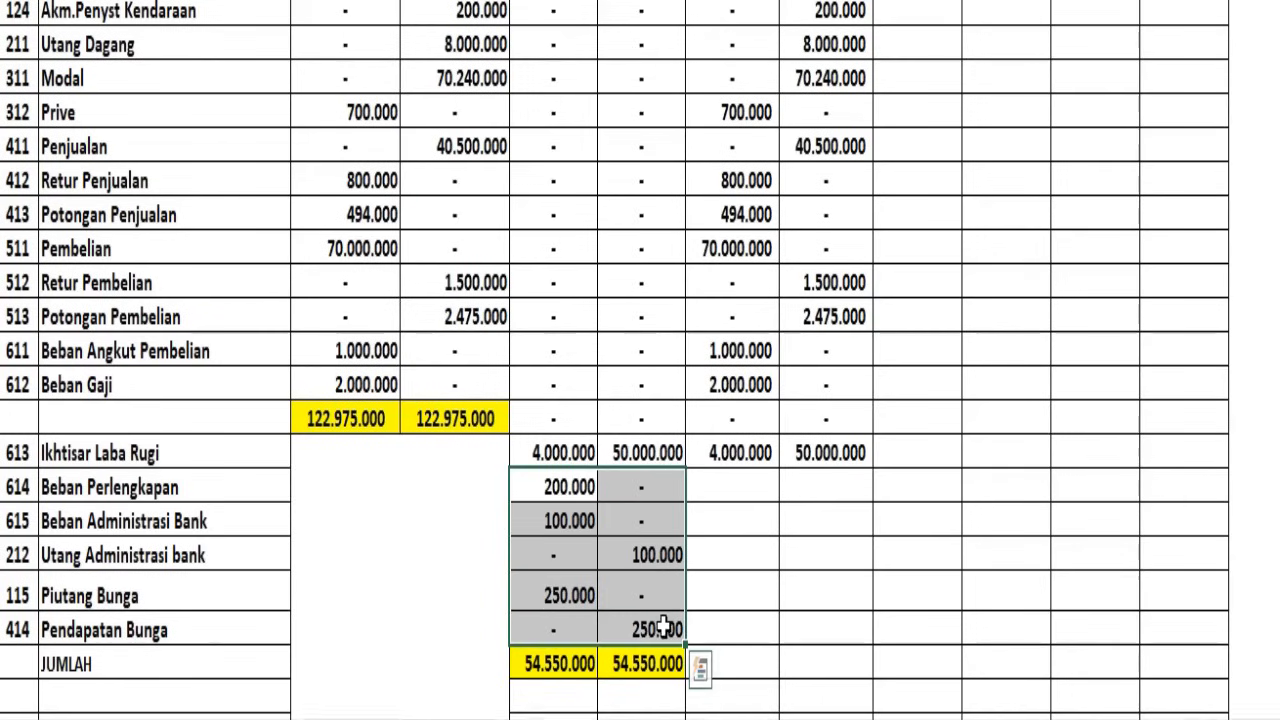
drag(699, 499, 829, 628)
key(ctrl+v)
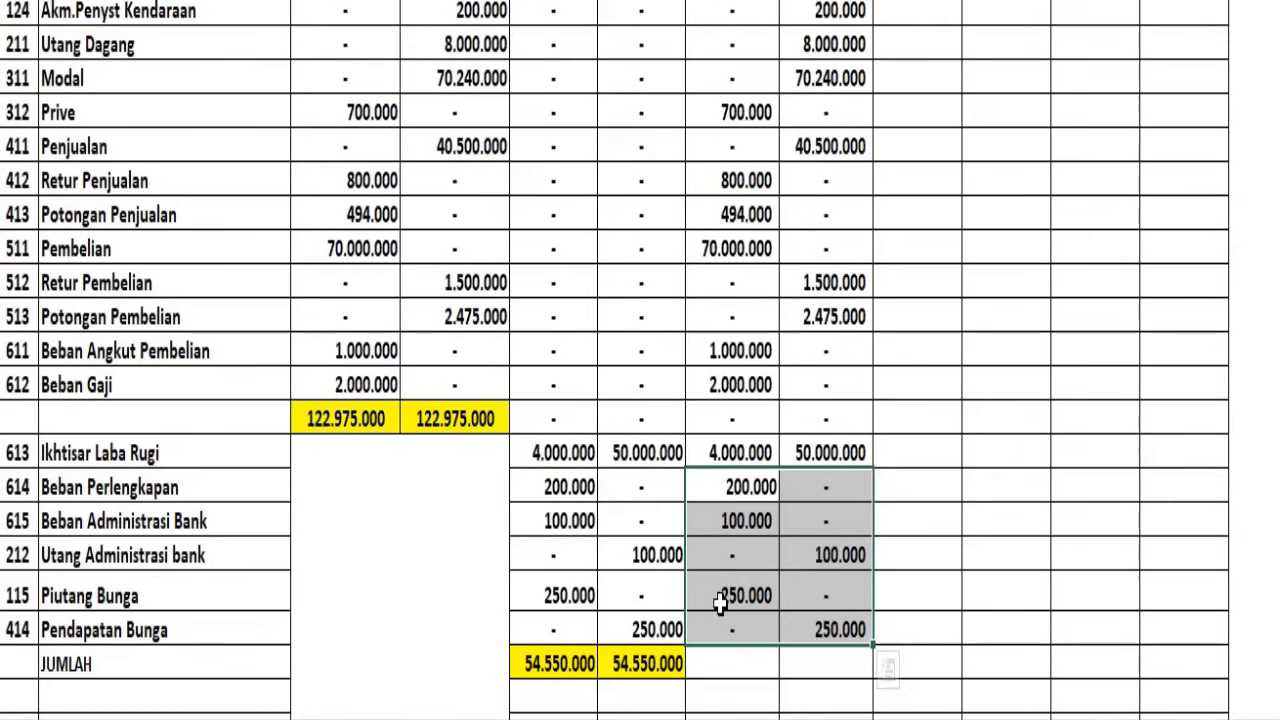
Total the NSD debit and credit columns in the JUMLAH row and format both totals with red fill and white font
drag(737, 666, 828, 666)
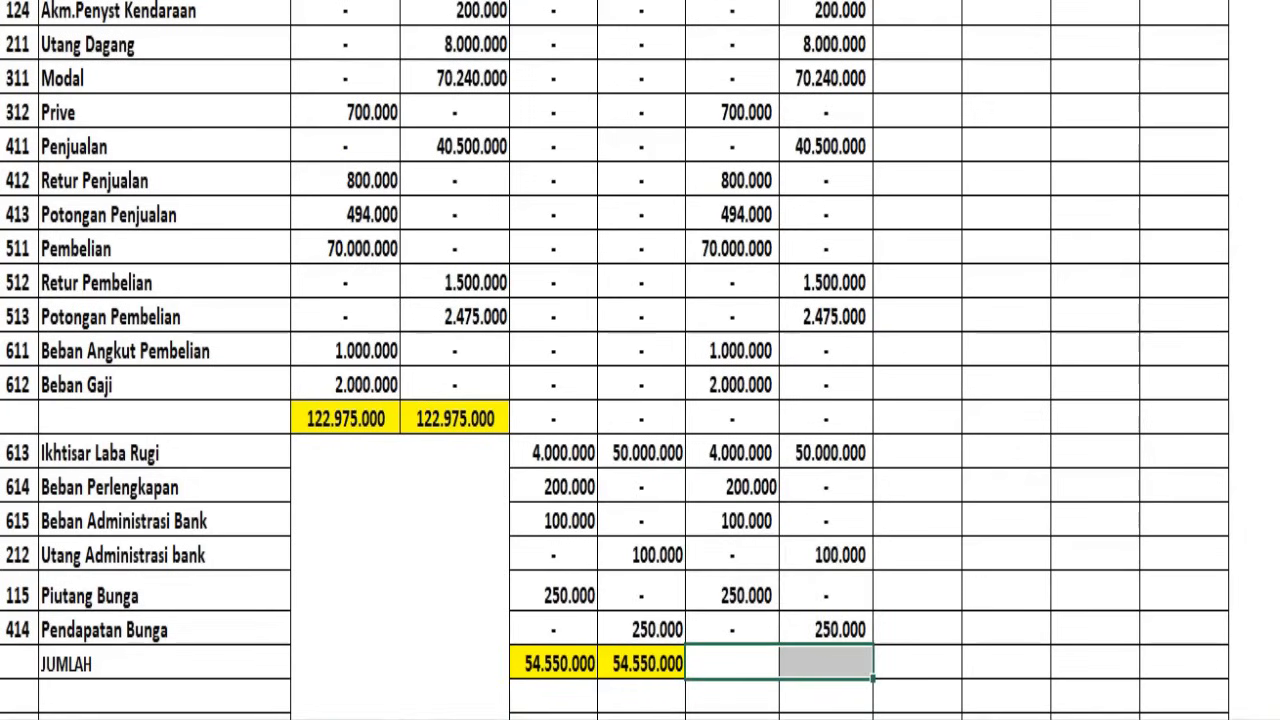
key(alt+equal)
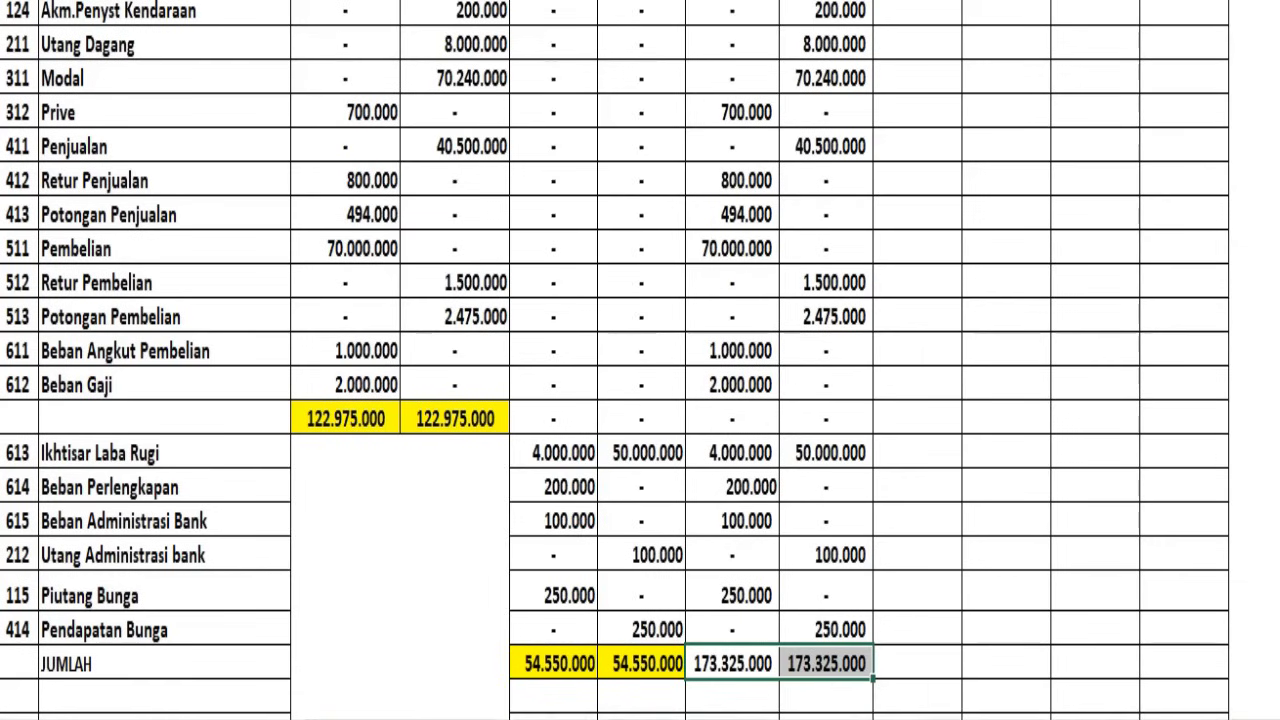
click(284, 0)
click(267, 79)
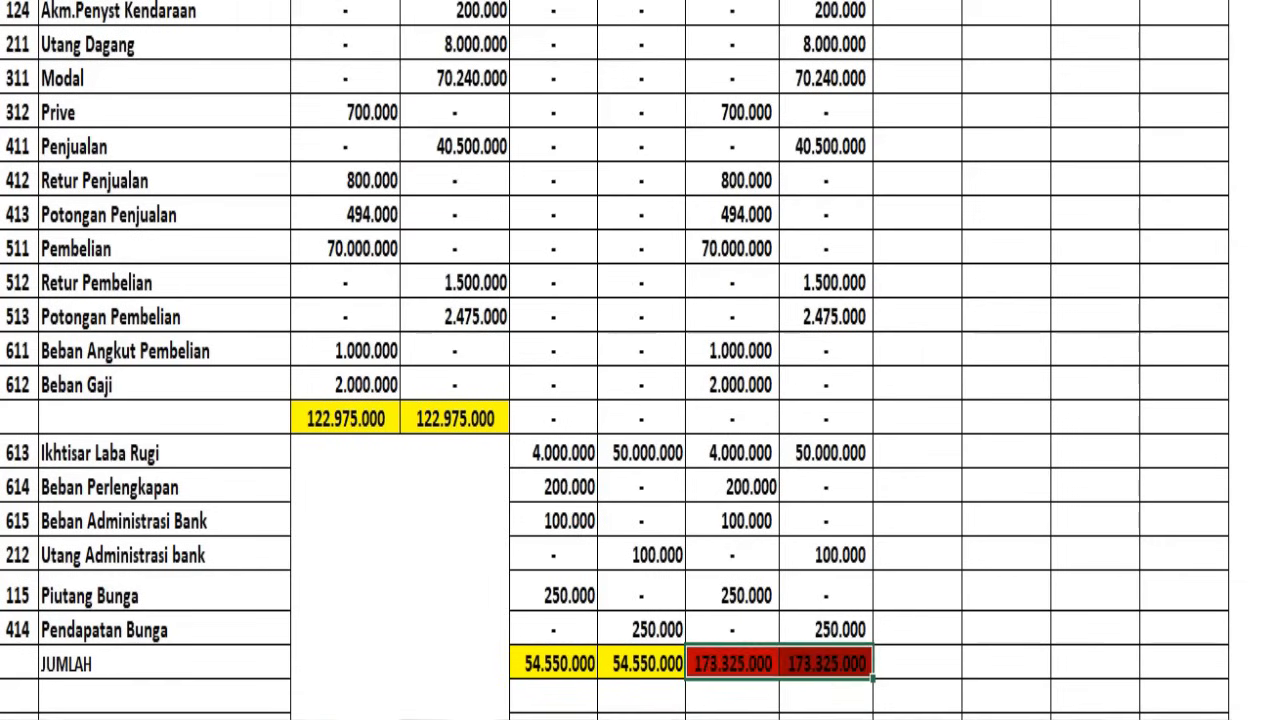
click(313, 0)
click(302, 0)
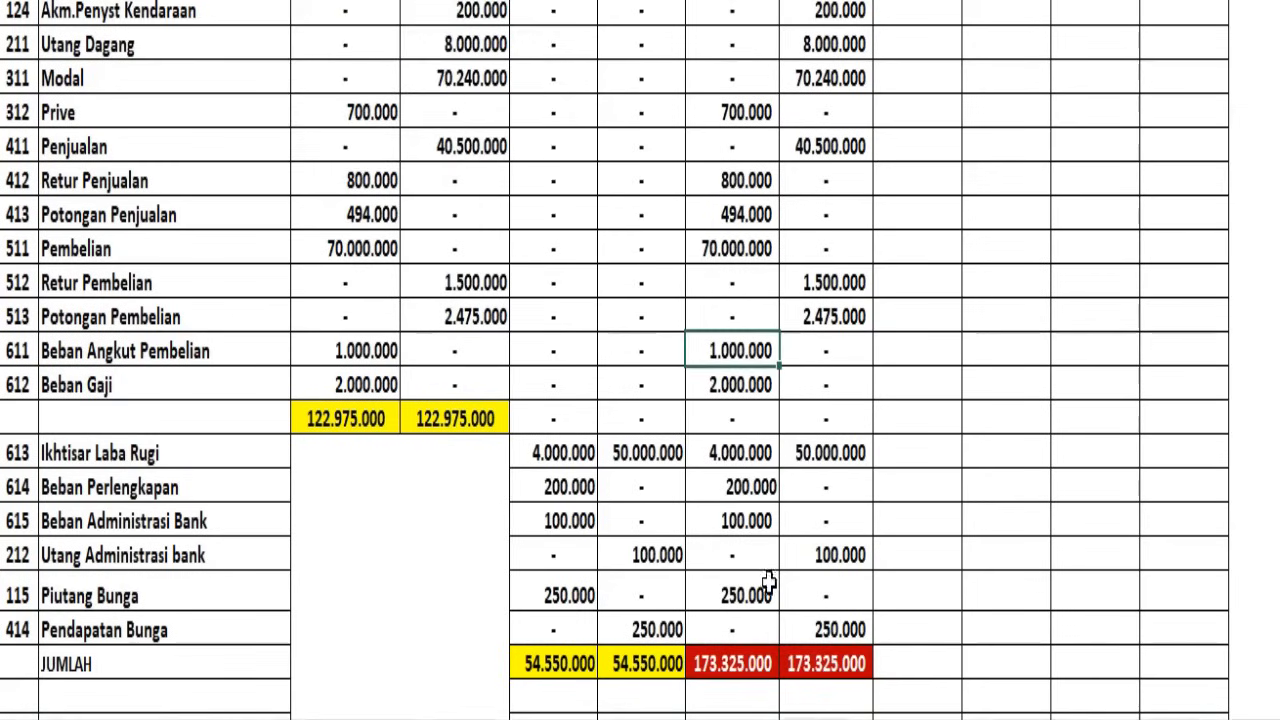
Compare the NSD debit and credit totals, and examine which accounts belong in the LABA/RUGI and NERACA columns
scroll(773, 573, up, 5)
scroll(773, 573, down, 4)
scroll(773, 573, down, 3)
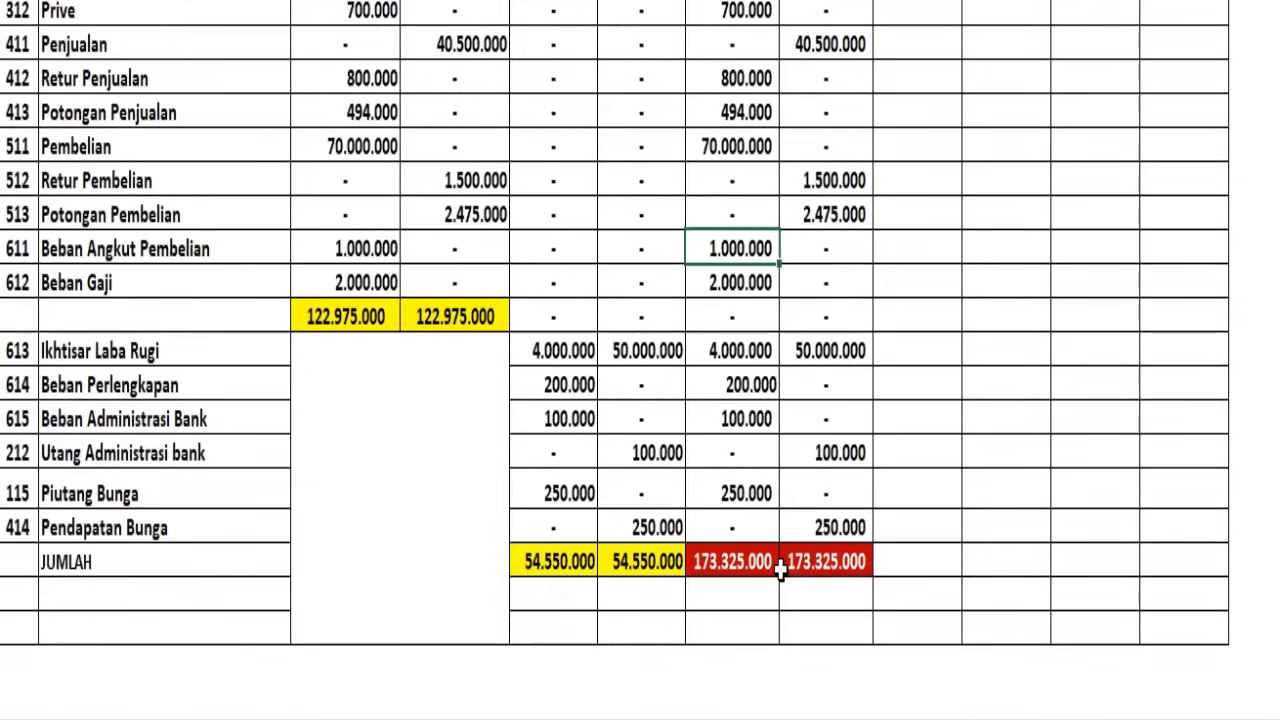
click(760, 565)
click(812, 558)
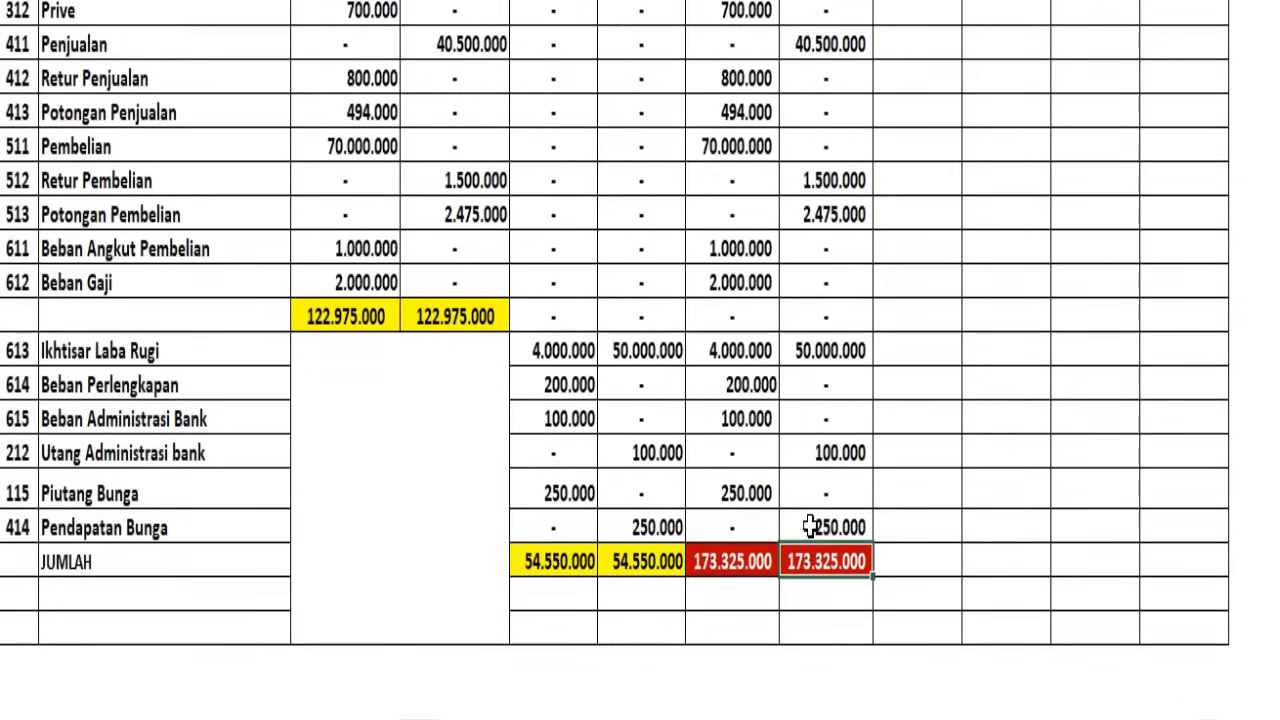
scroll(911, 397, up, 1)
scroll(911, 397, up, 6)
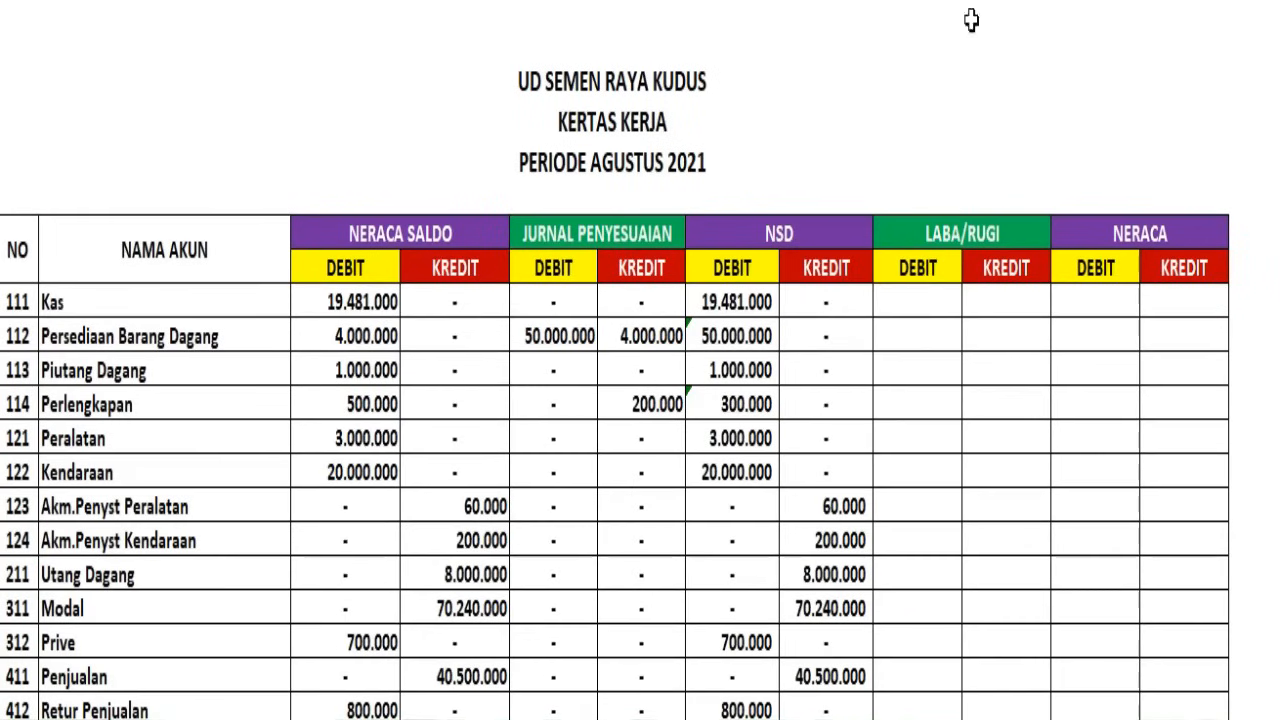
drag(917, 5, 1033, 8)
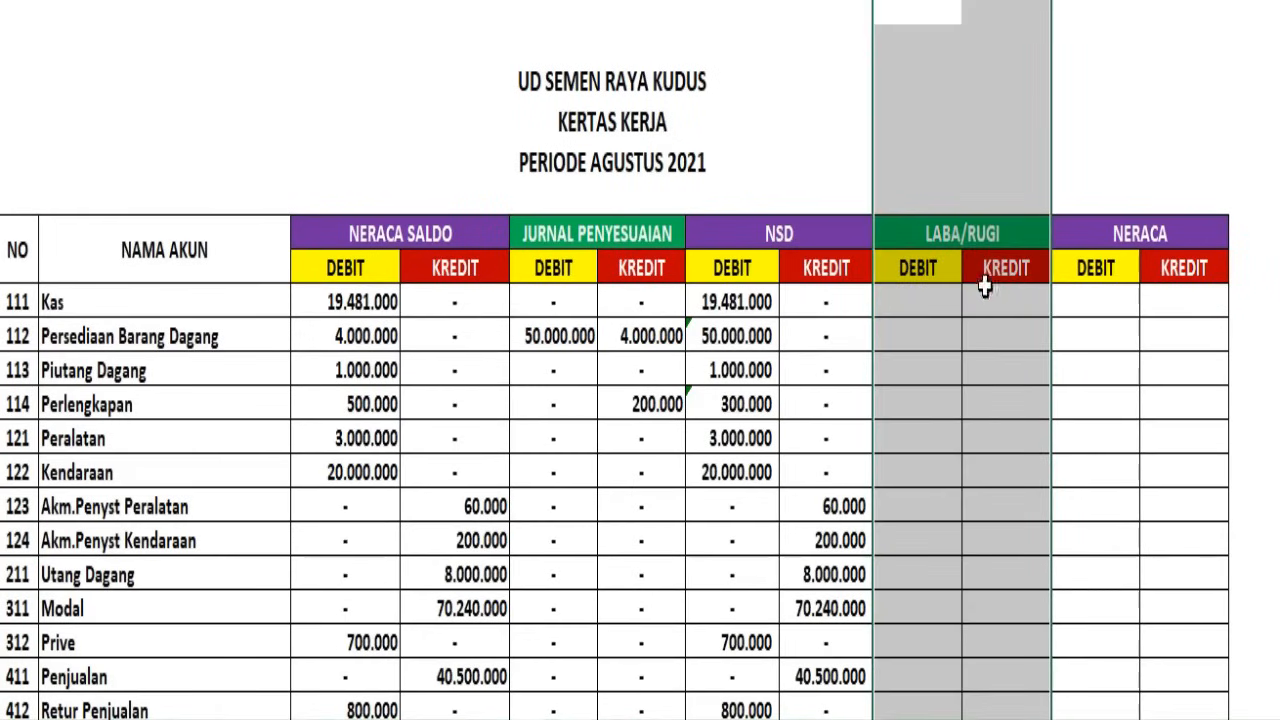
click(954, 190)
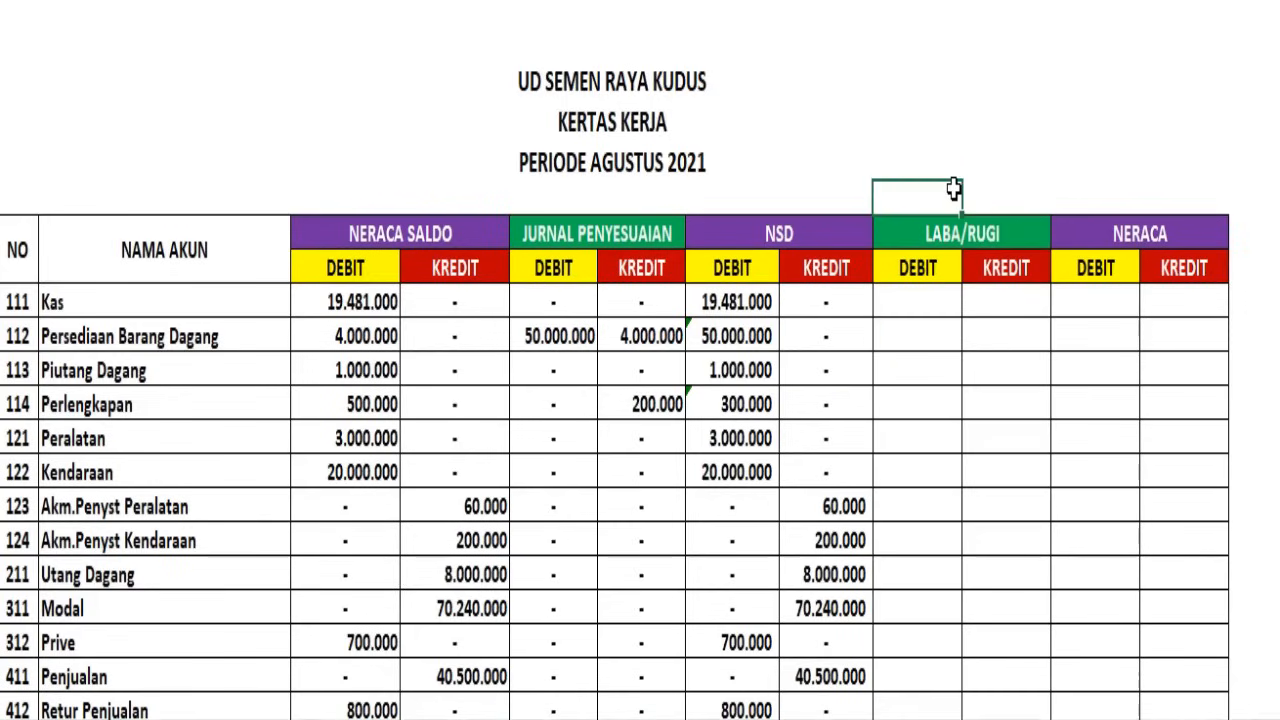
click(1104, 190)
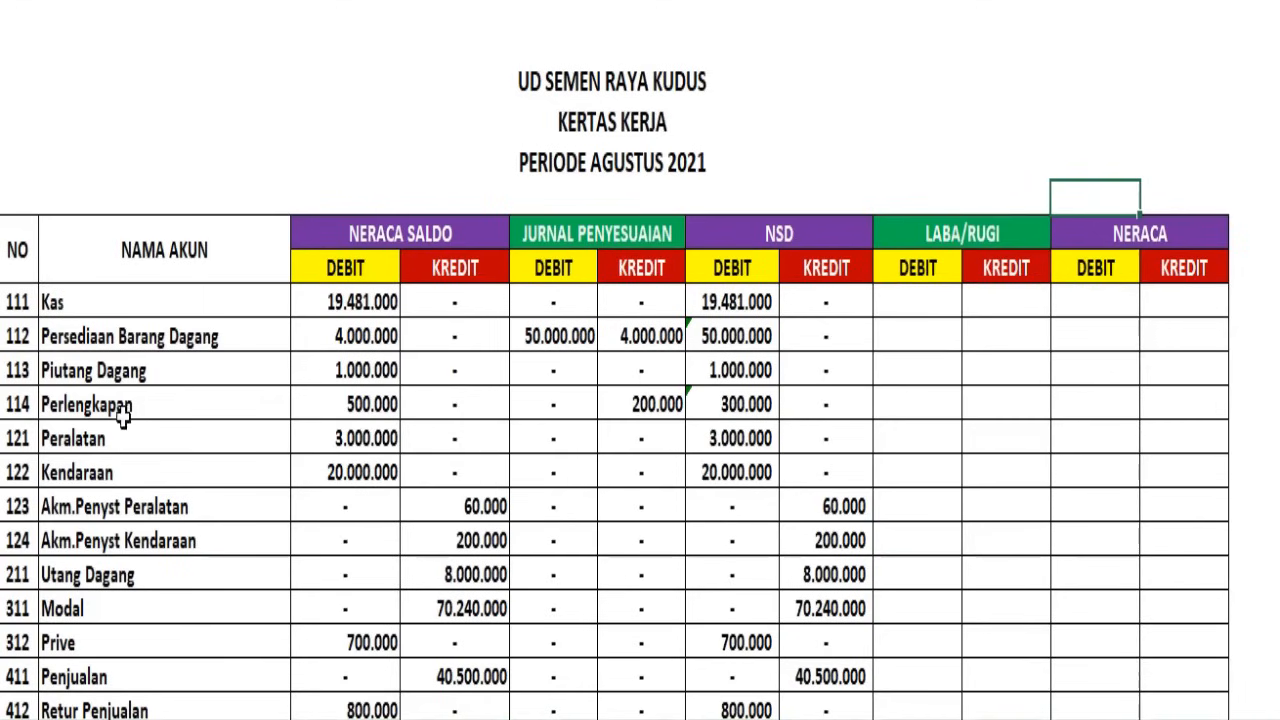
drag(10, 302, 20, 645)
drag(1100, 301, 1204, 675)
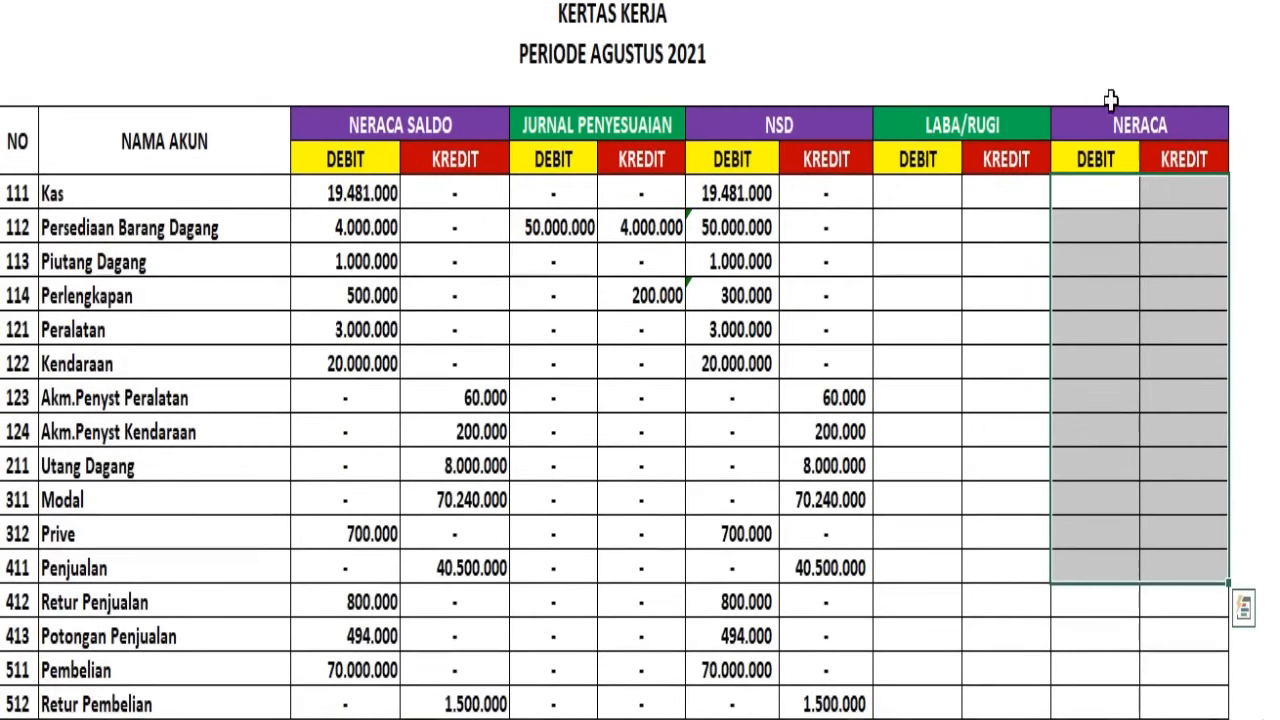
click(1124, 97)
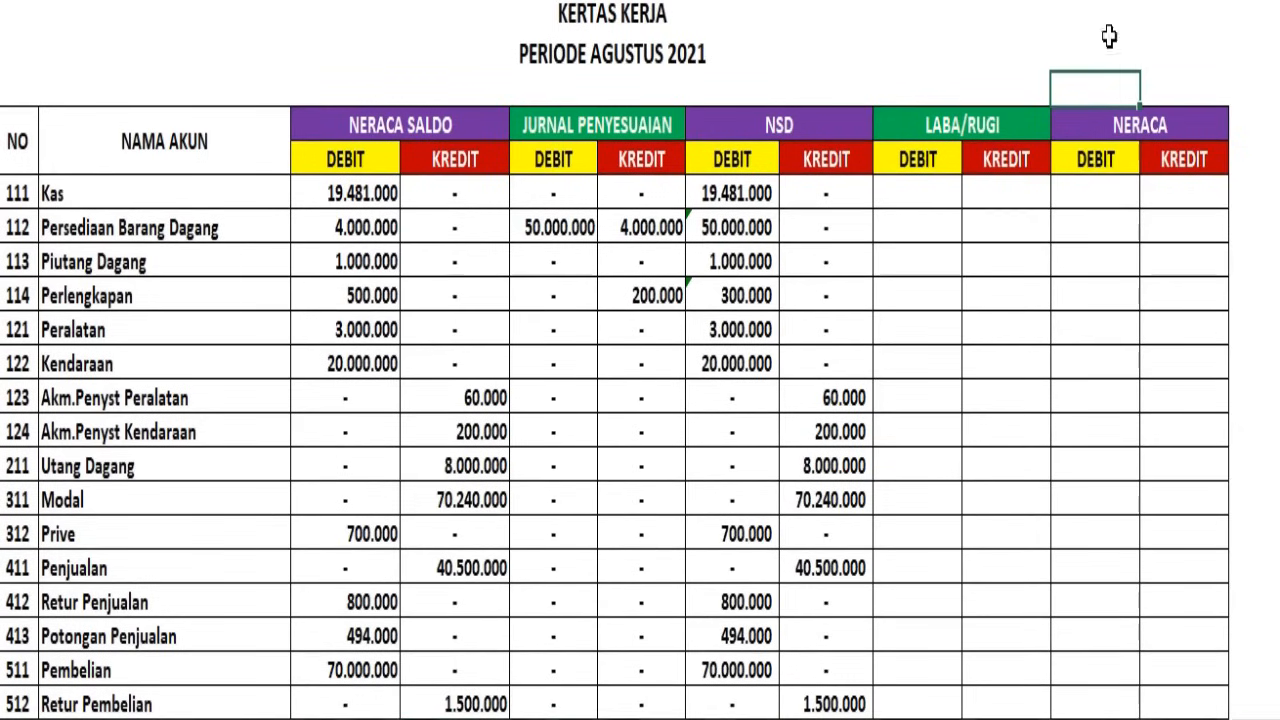
Hide the NERACA SALDO and JURNAL PENYESUAIAN columns so that NSD stands directly beside the account names
drag(1095, 1, 1184, 1)
drag(732, 1, 826, 1)
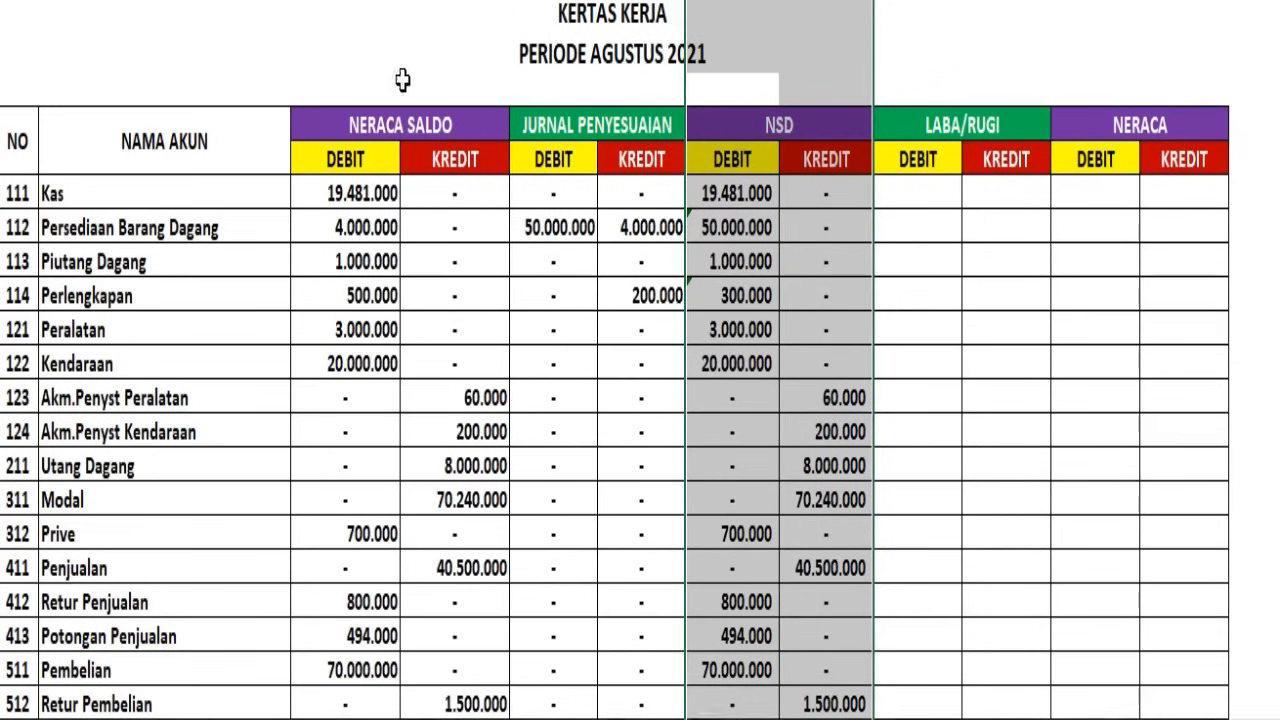
drag(354, 186, 555, 295)
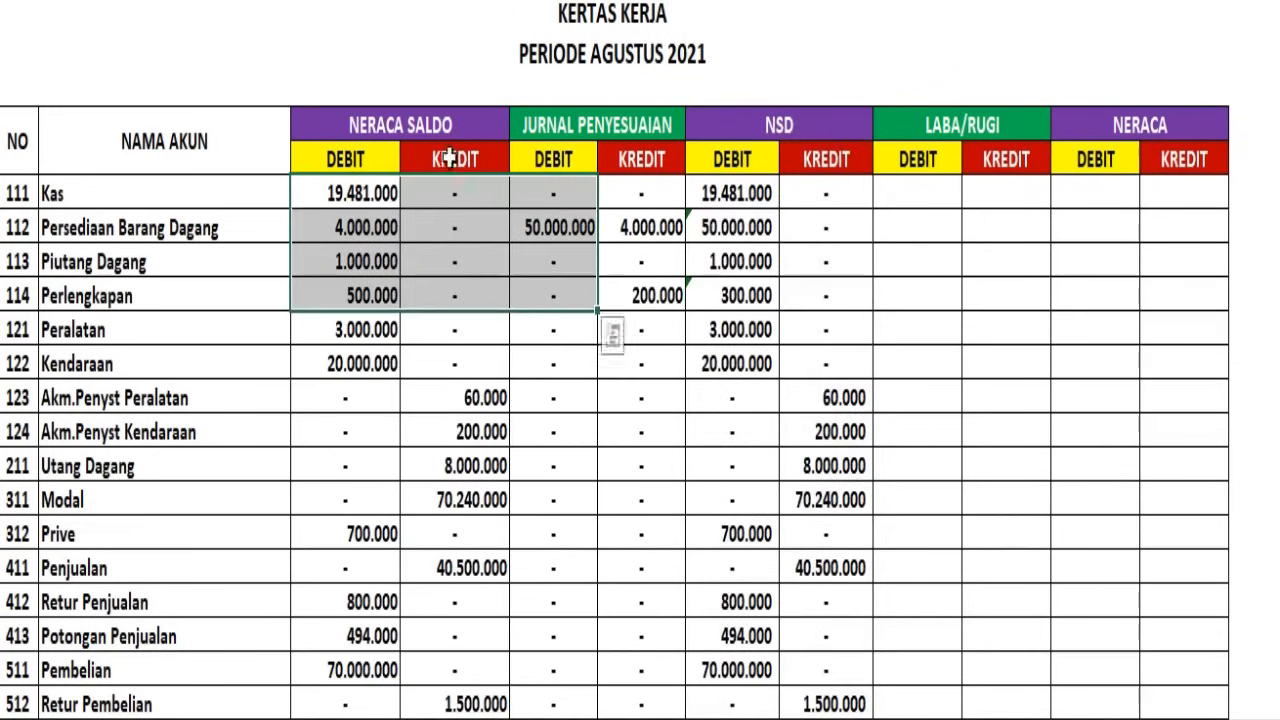
drag(360, 1, 640, 2)
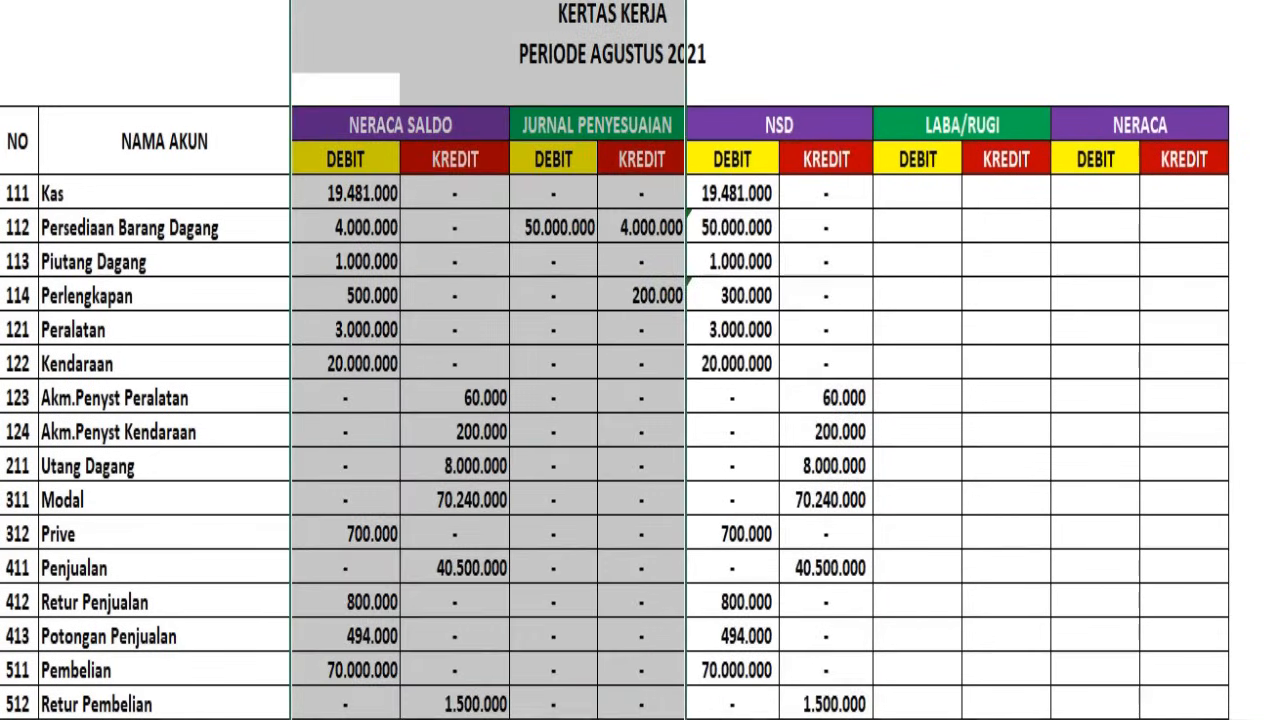
right_click(652, 10)
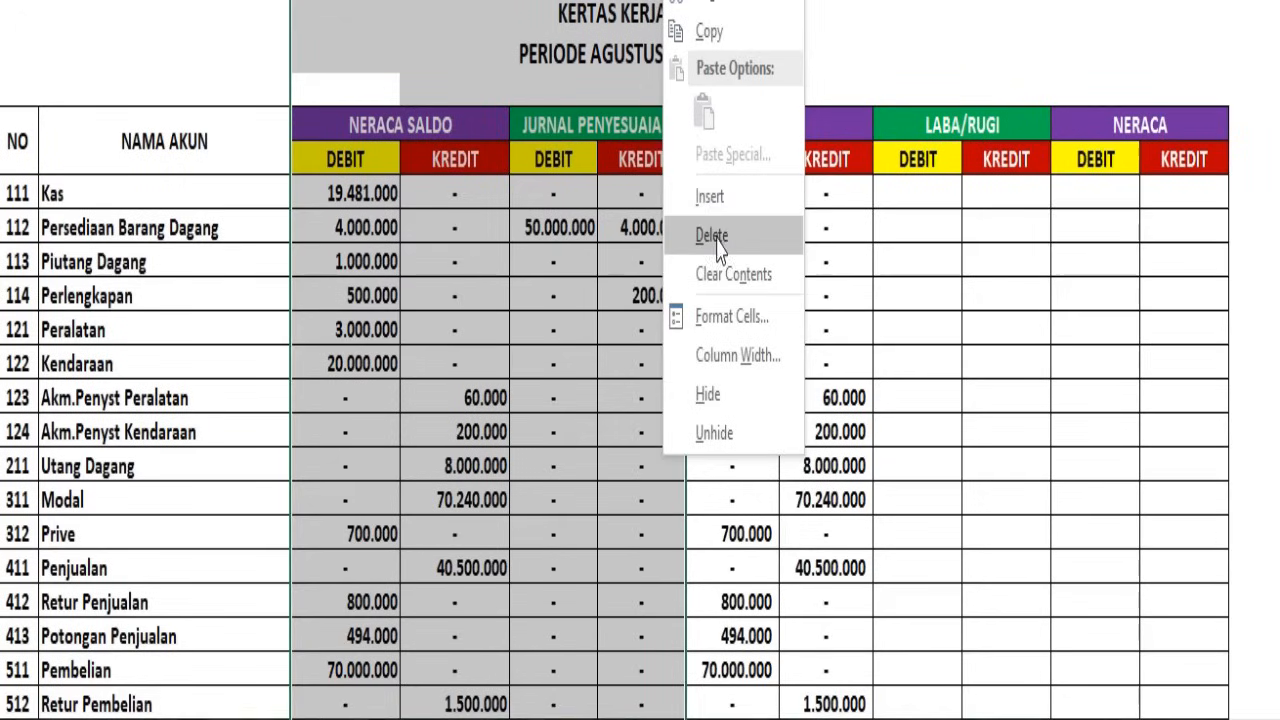
click(722, 400)
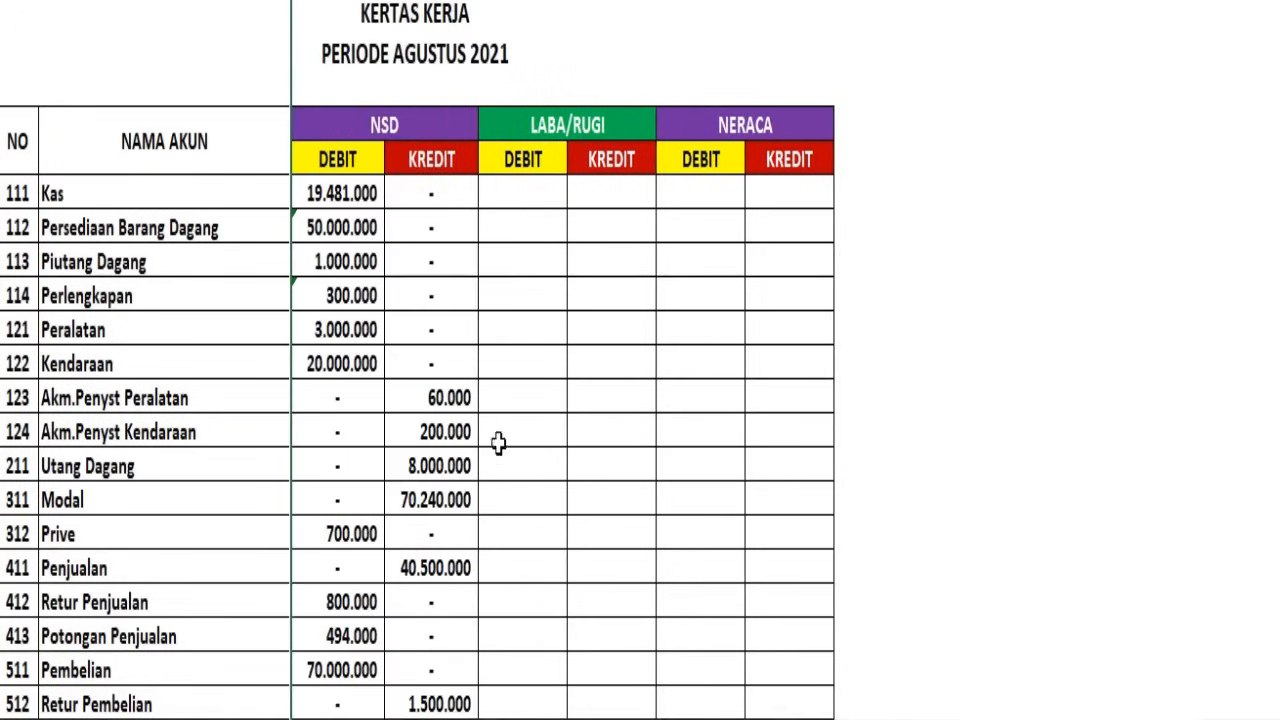
click(916, 340)
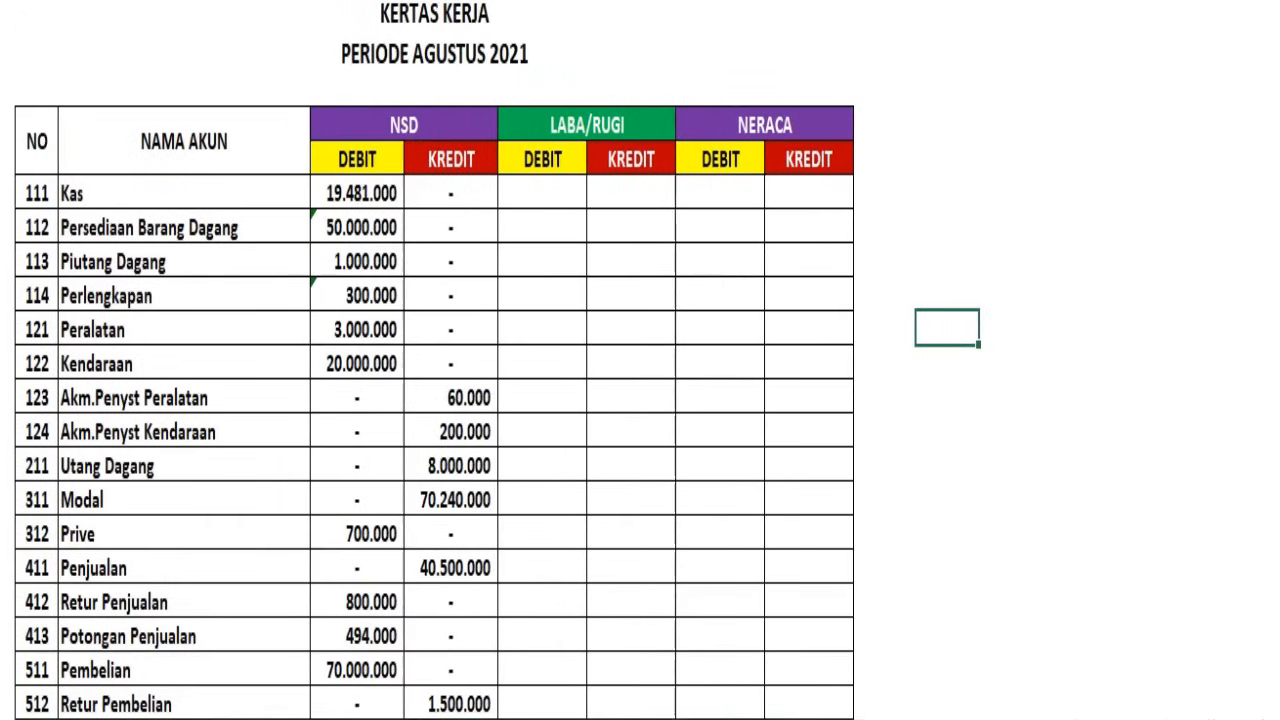
Carry the NSD balances of Kas through Prive into the NERACA columns and fill their LABA/RUGI cells with zeros shown as dashes
drag(372, 200, 464, 520)
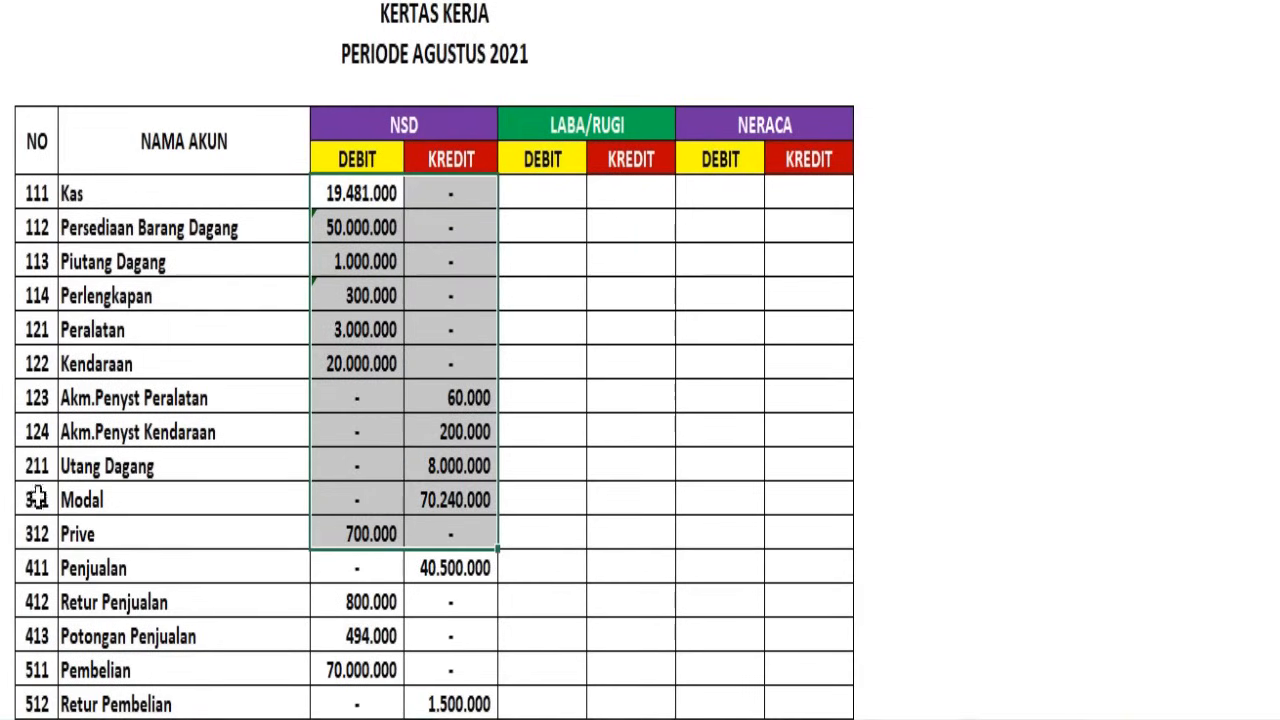
drag(721, 205, 826, 440)
drag(543, 189, 849, 548)
click(318, 1)
click(321, 48)
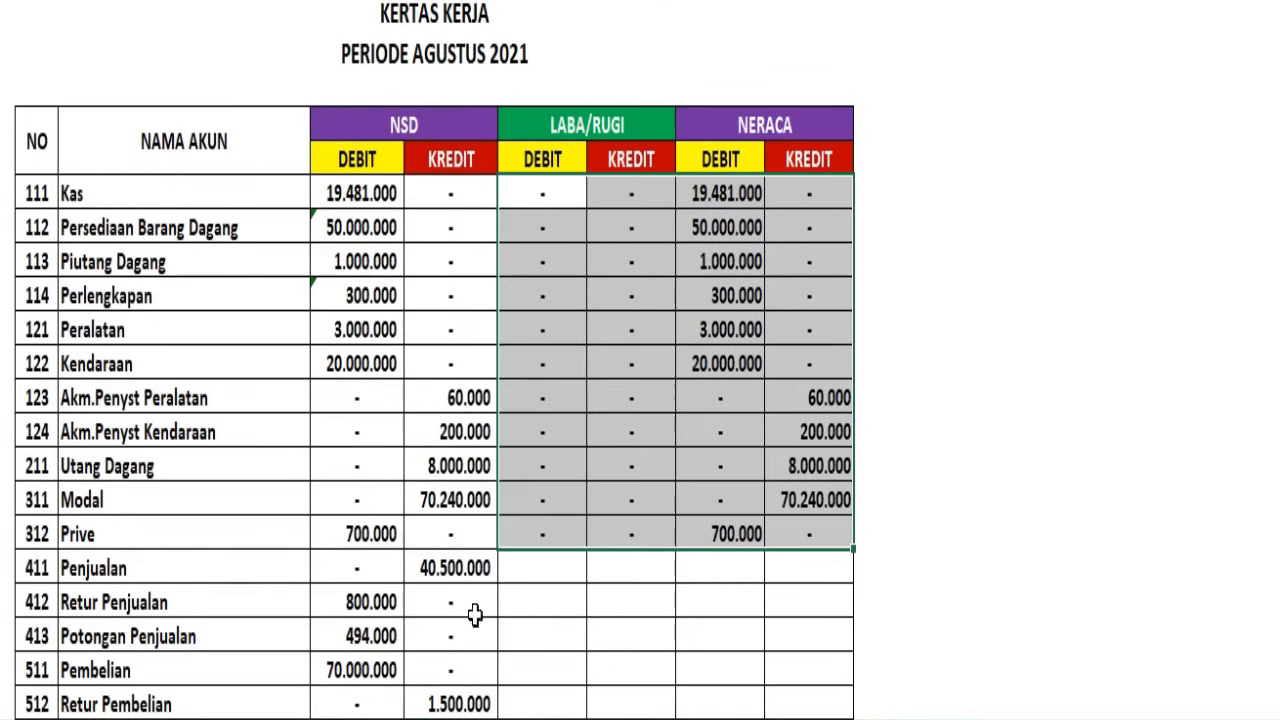
Carry the NSD balances of Penjualan through Beban Gaji into the LABA/RUGI columns and fill their NERACA cells with zeros shown as dashes
click(352, 600)
scroll(371, 677, down, 2)
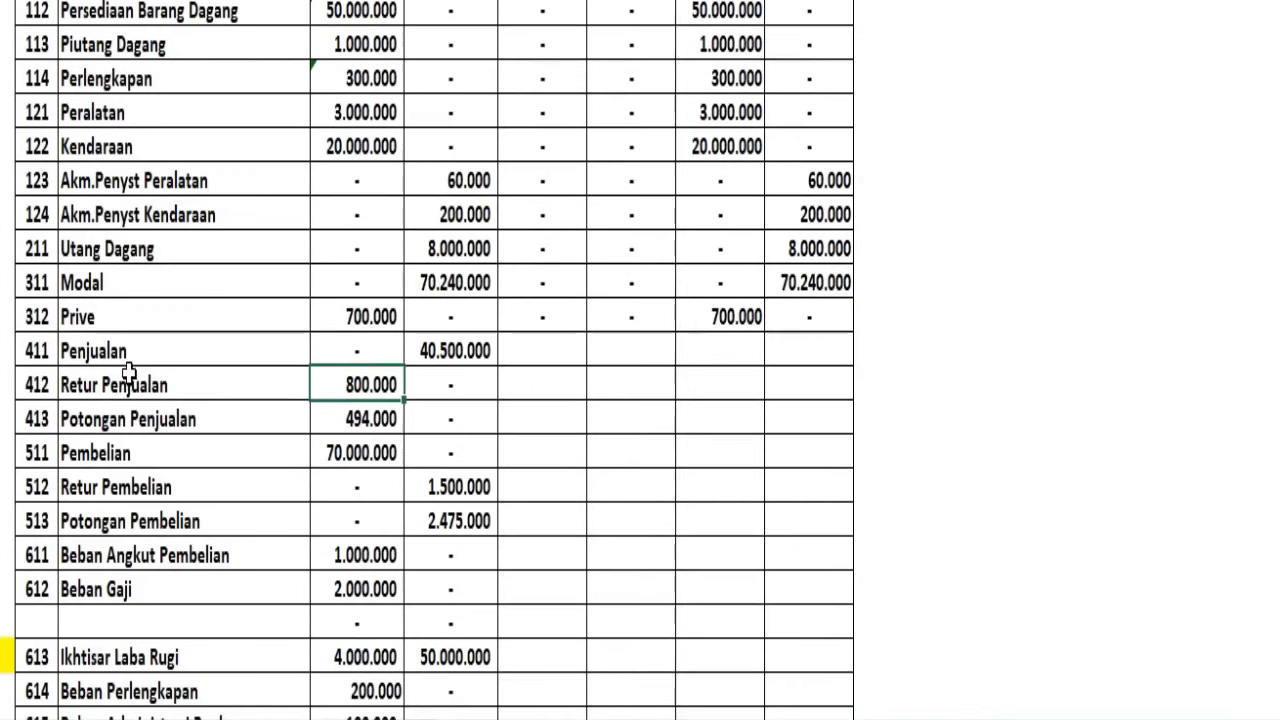
drag(72, 350, 484, 598)
scroll(583, 247, up, 4)
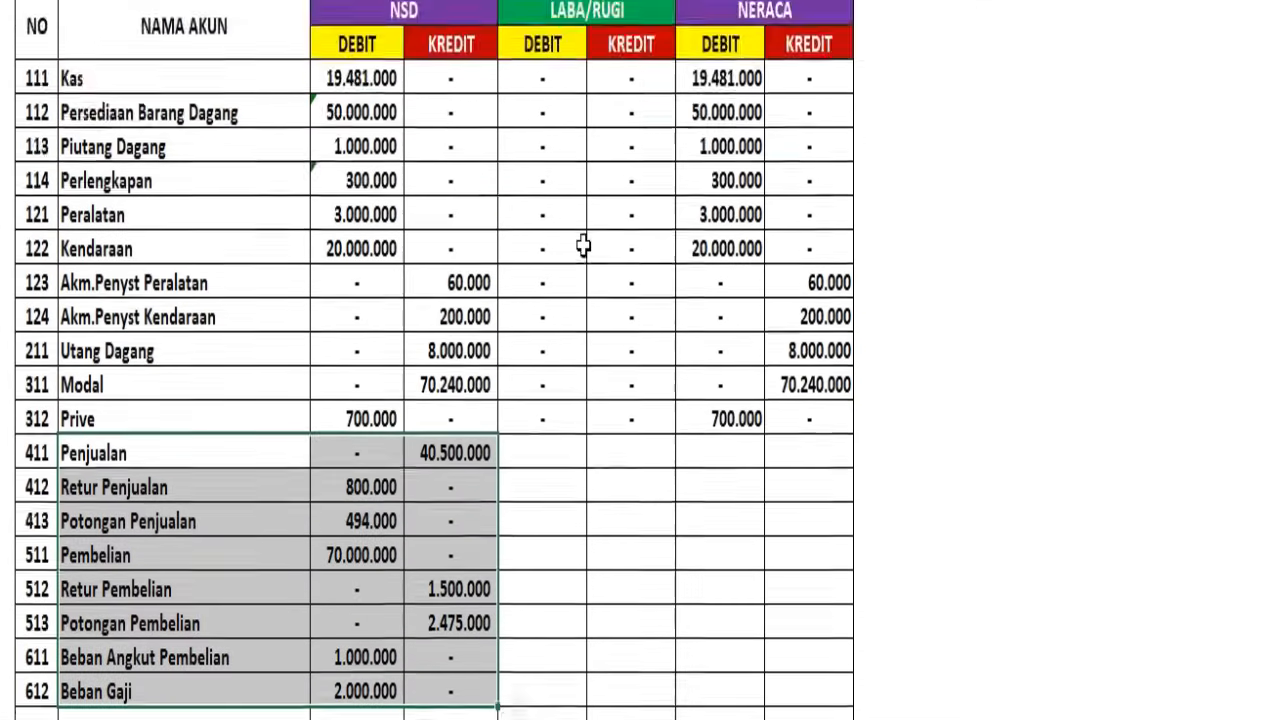
scroll(610, 263, down, 4)
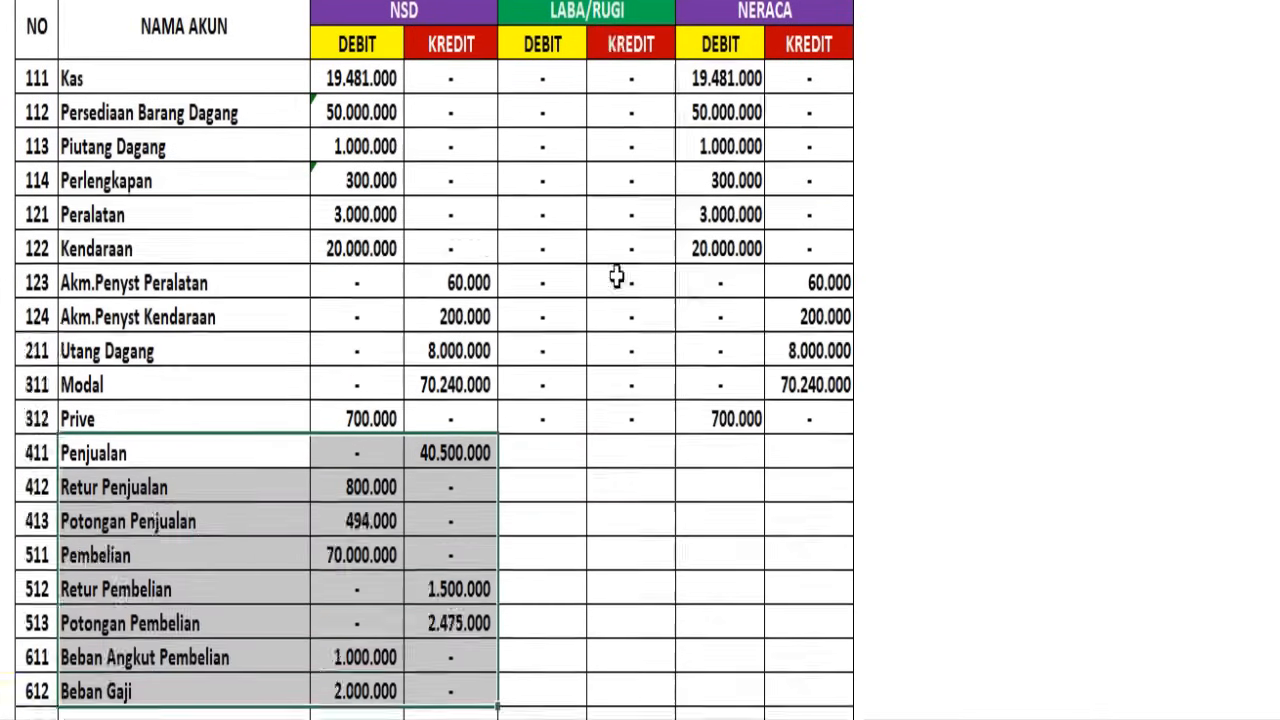
drag(531, 249, 830, 522)
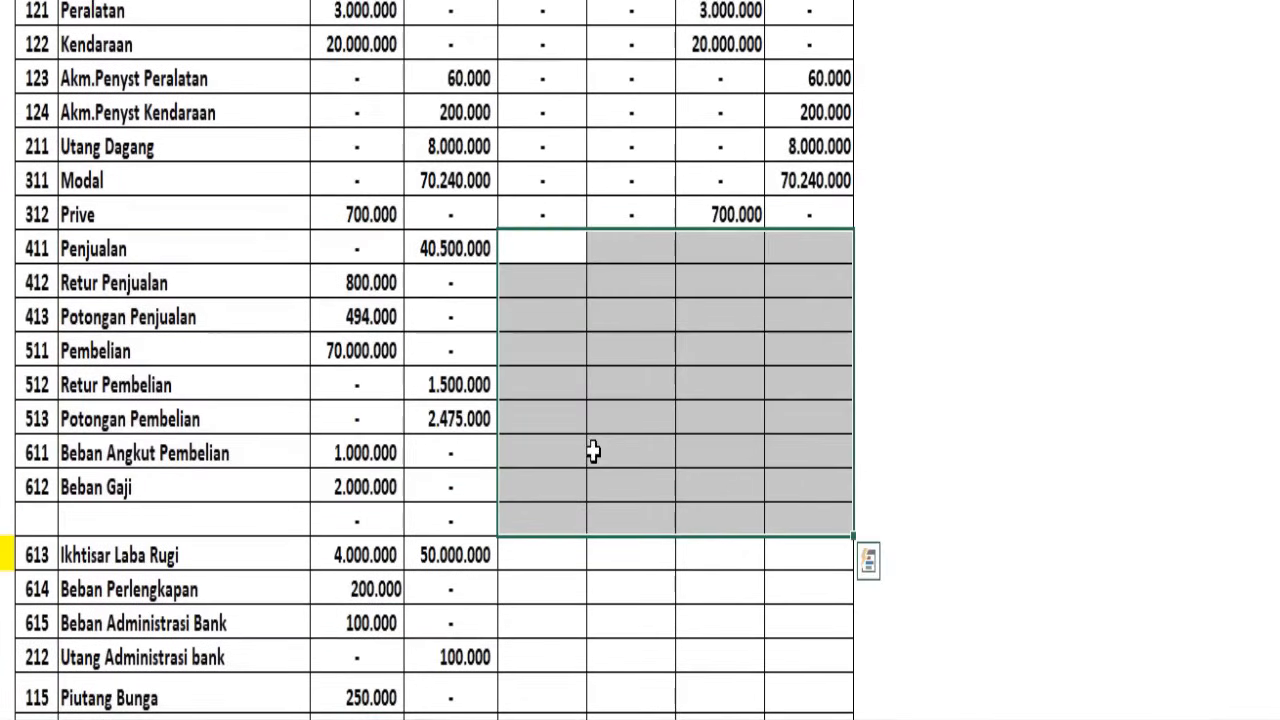
key(ctrl+v)
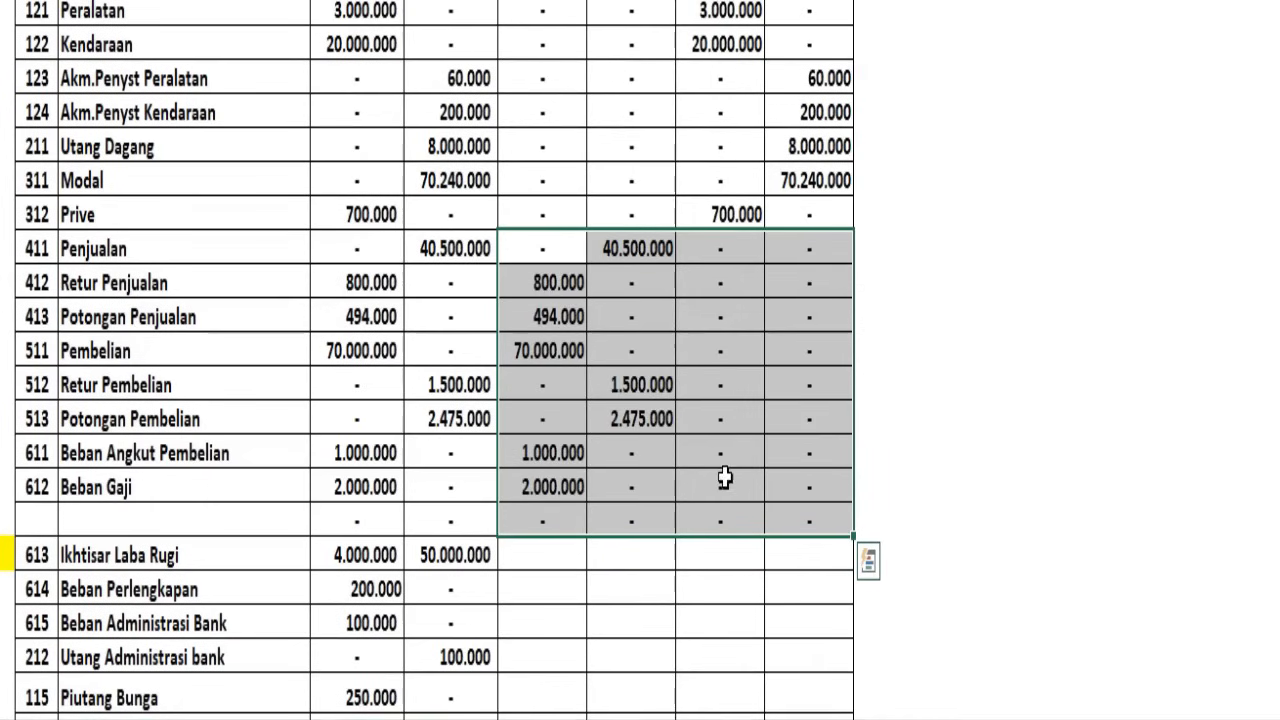
click(752, 352)
drag(725, 249, 822, 515)
scroll(474, 457, down, 2)
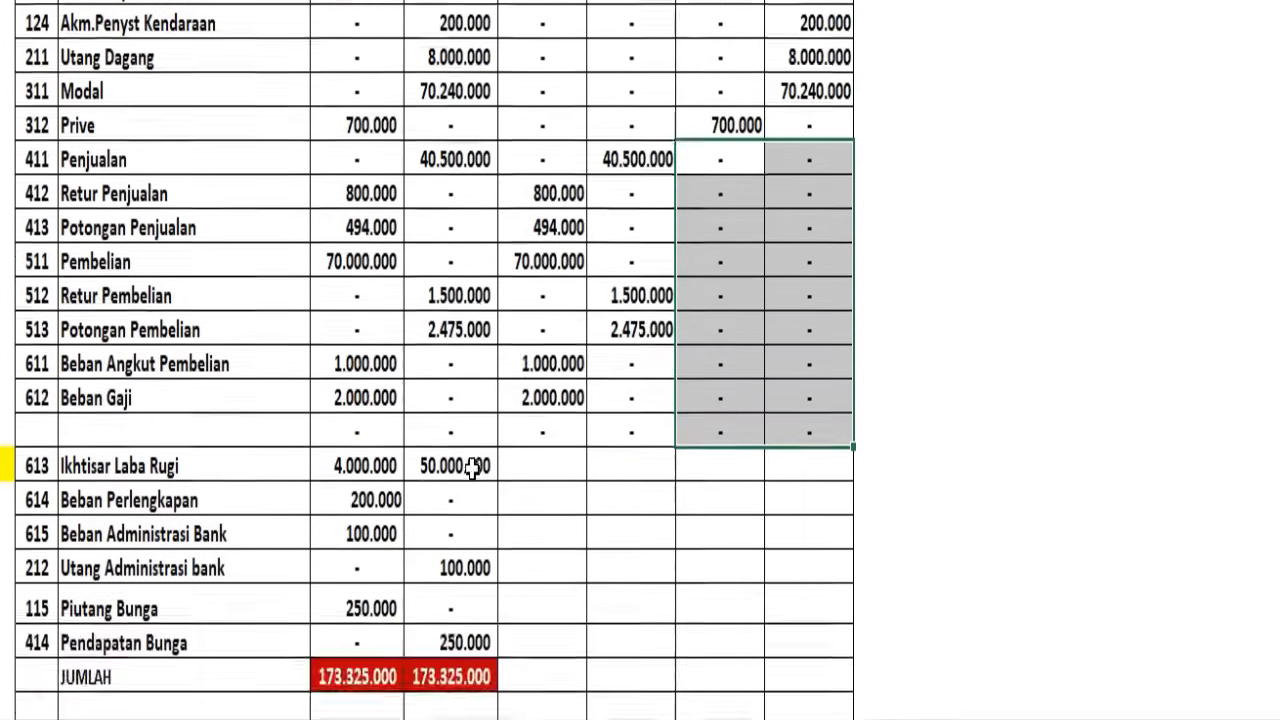
Split the sheet above the Kas row so the column headings stay in view beside the lower accounts
click(116, 382)
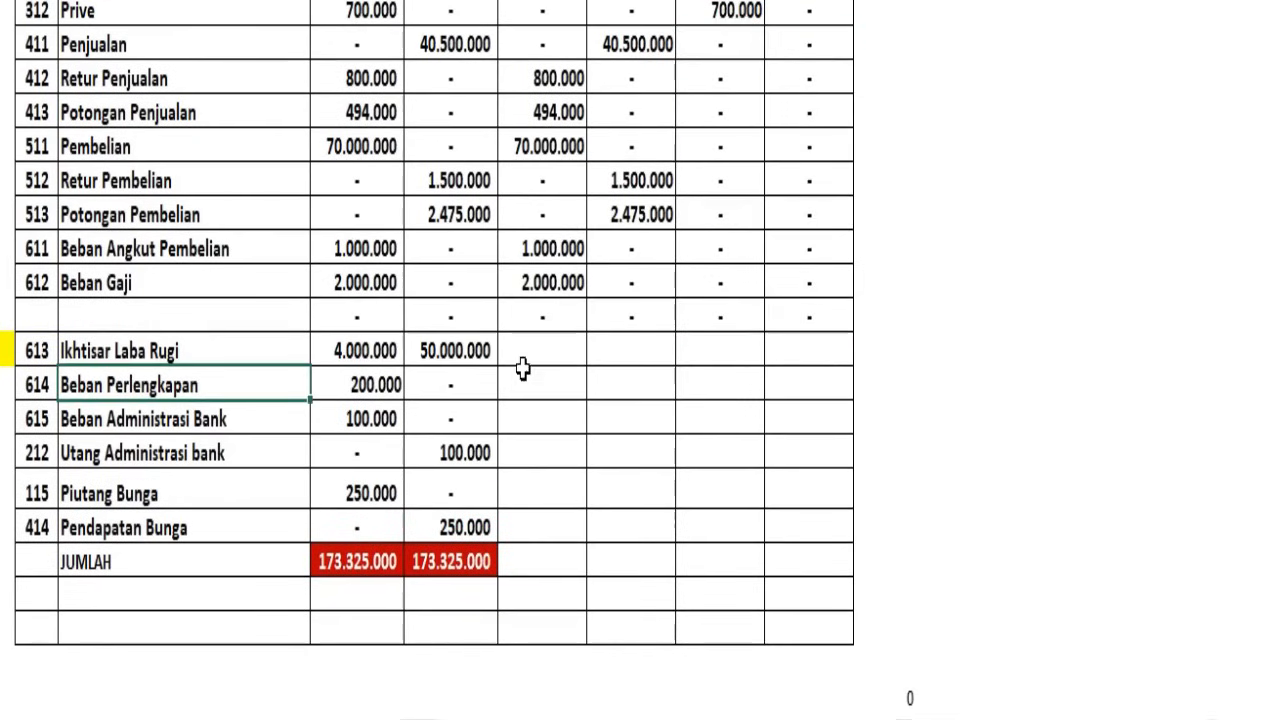
scroll(610, 345, up, 4)
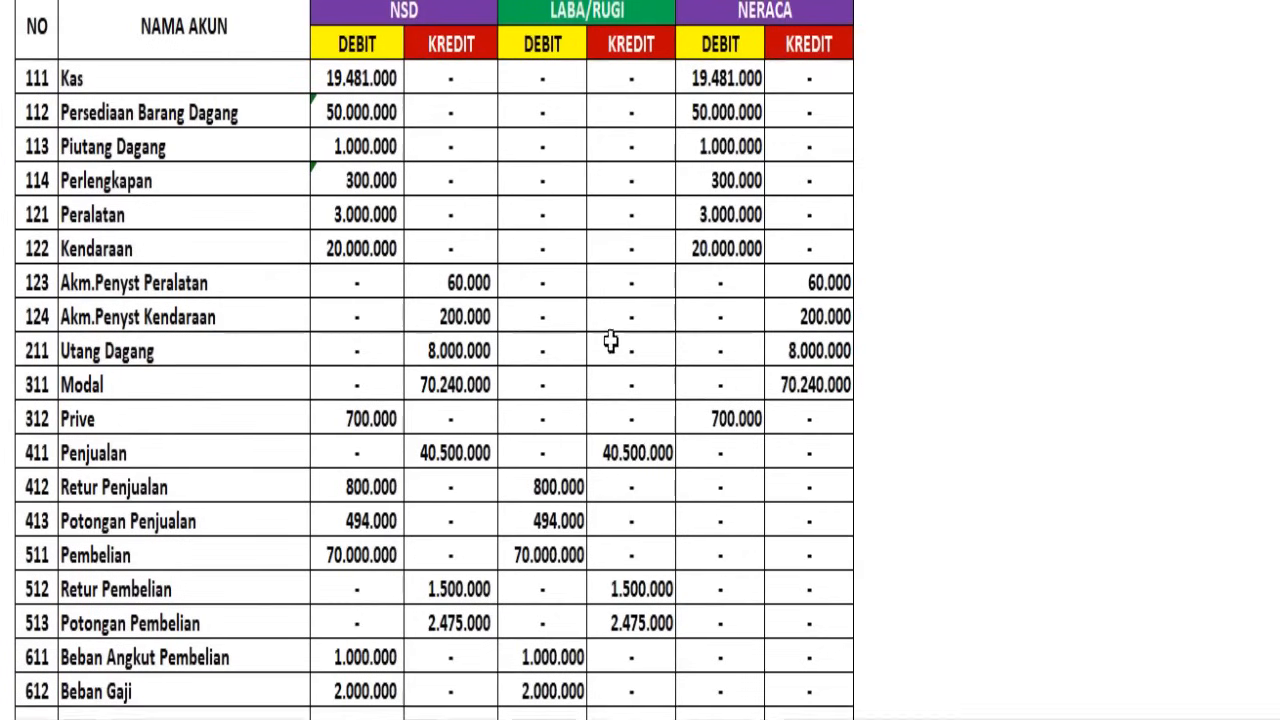
click(601, 12)
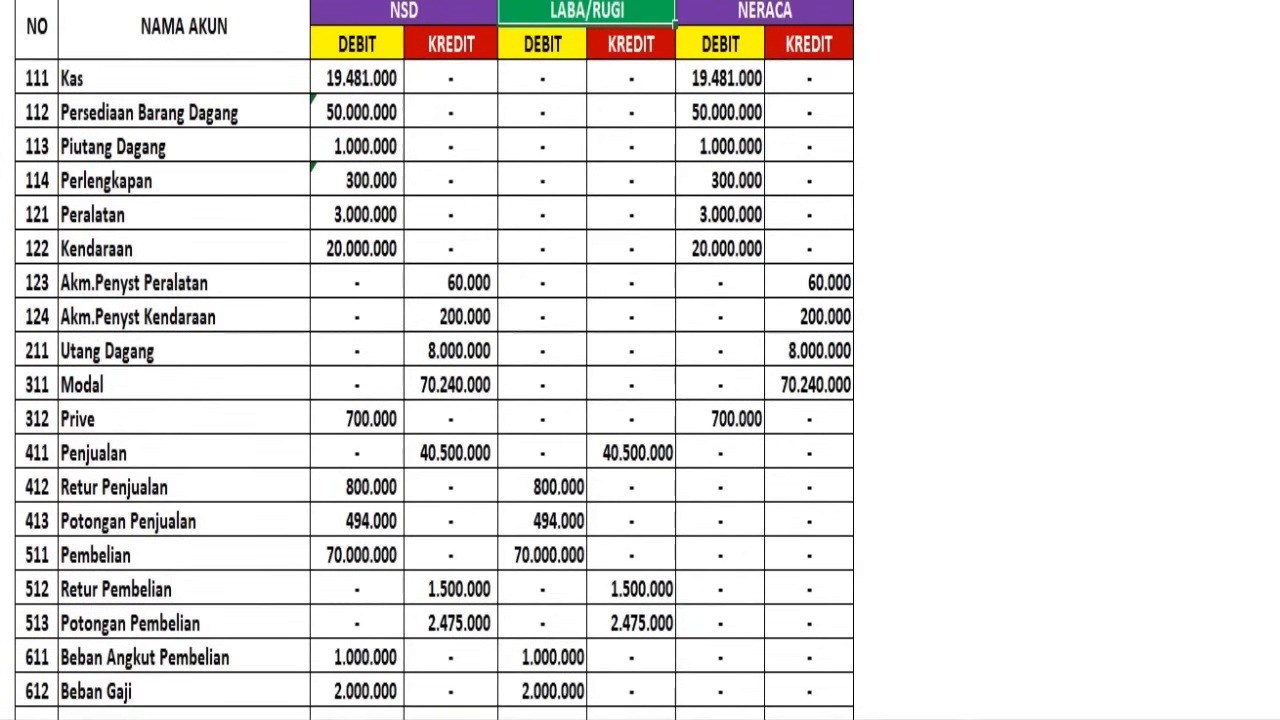
click(3, 44)
click(3, 78)
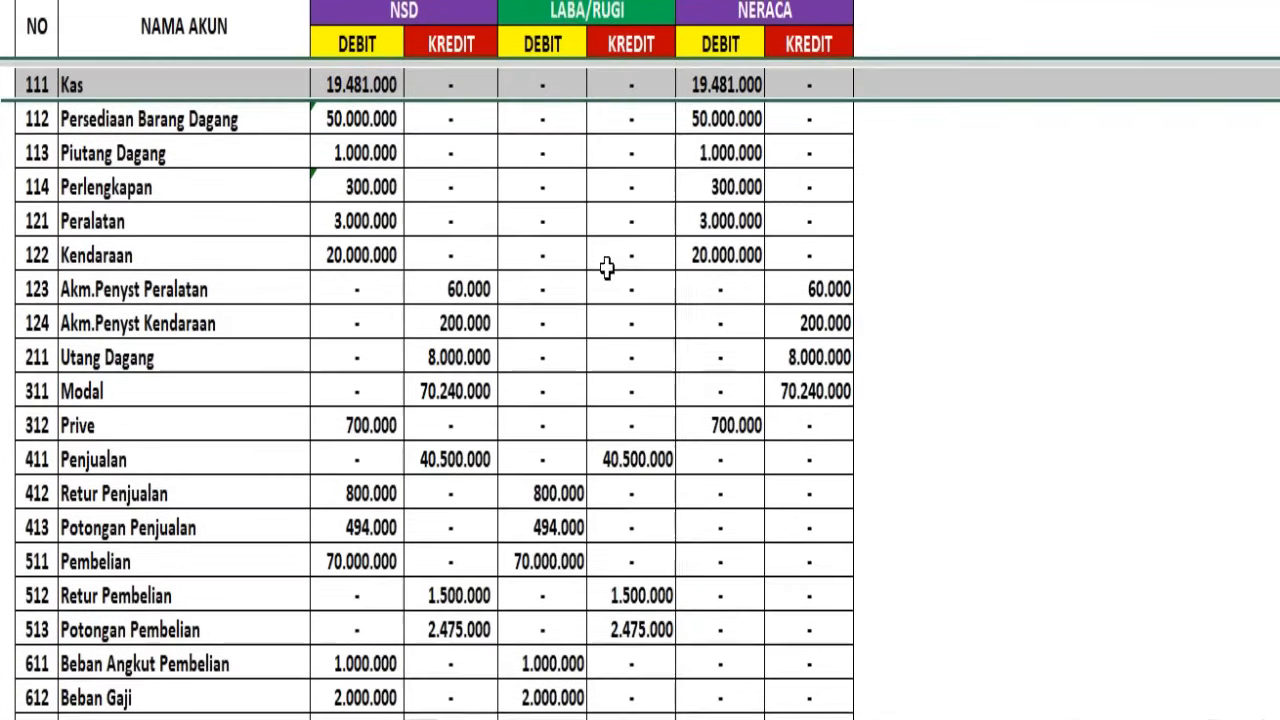
scroll(641, 360, down, 4)
scroll(641, 355, down, 3)
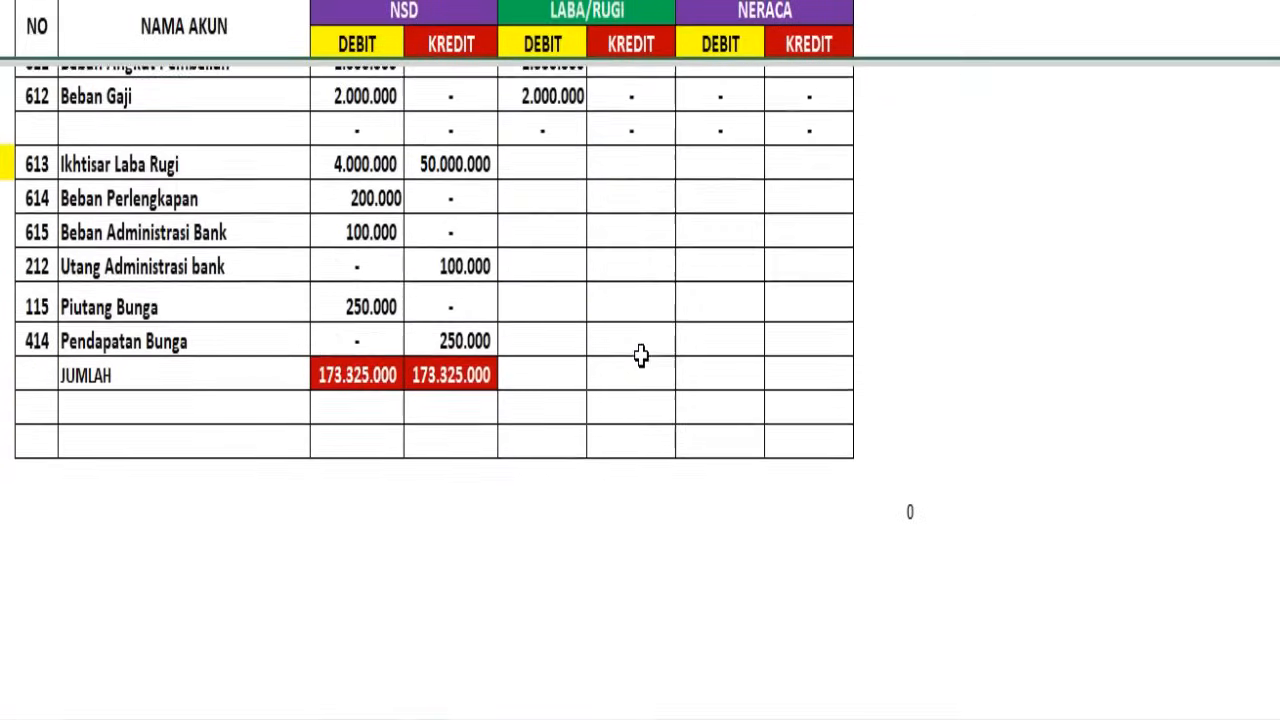
Carry the NSD balances of Ikhtisar Laba Rugi, Beban Perlengkapan and Beban Administrasi Bank into LABA/RUGI, with zeros in NERACA
click(134, 155)
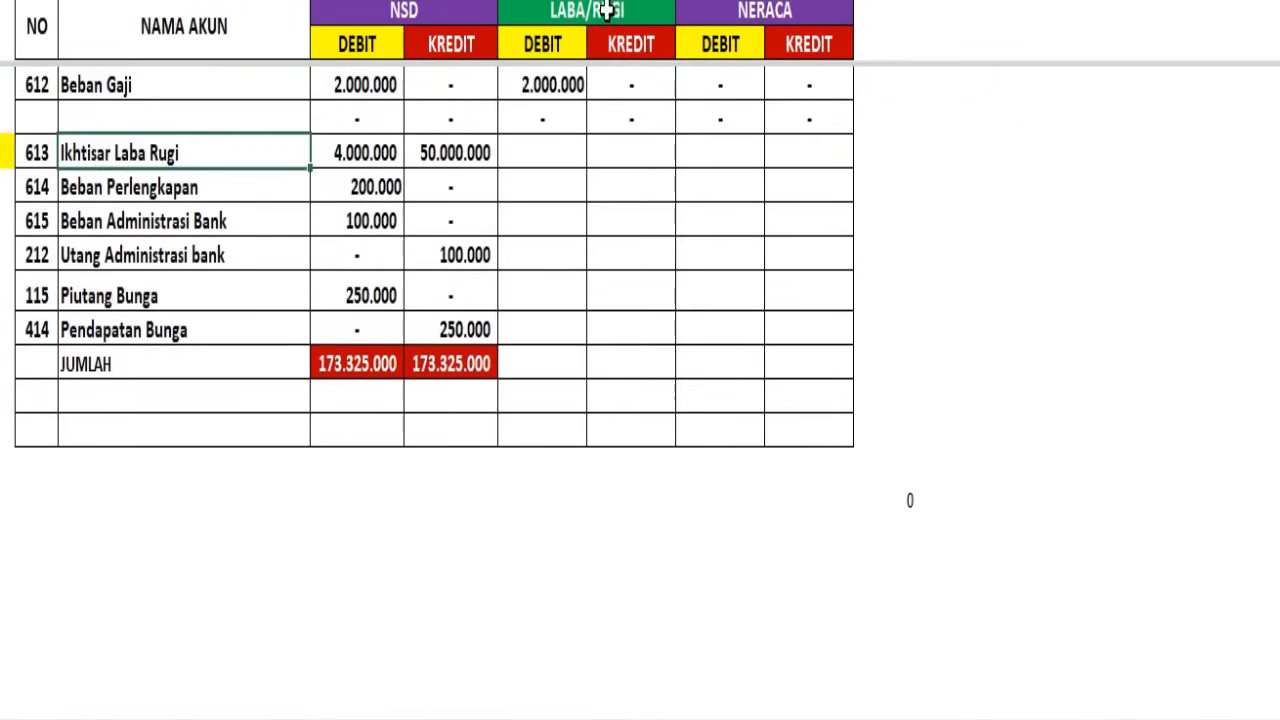
click(537, 150)
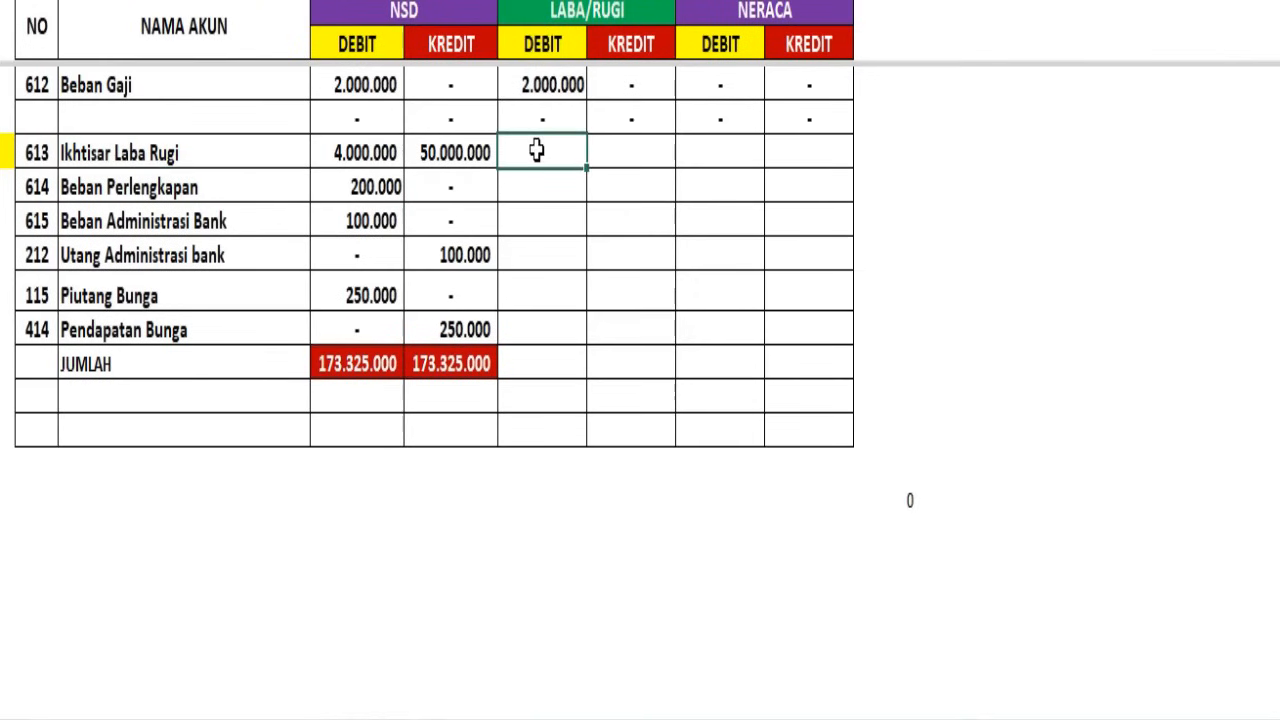
drag(558, 162, 818, 227)
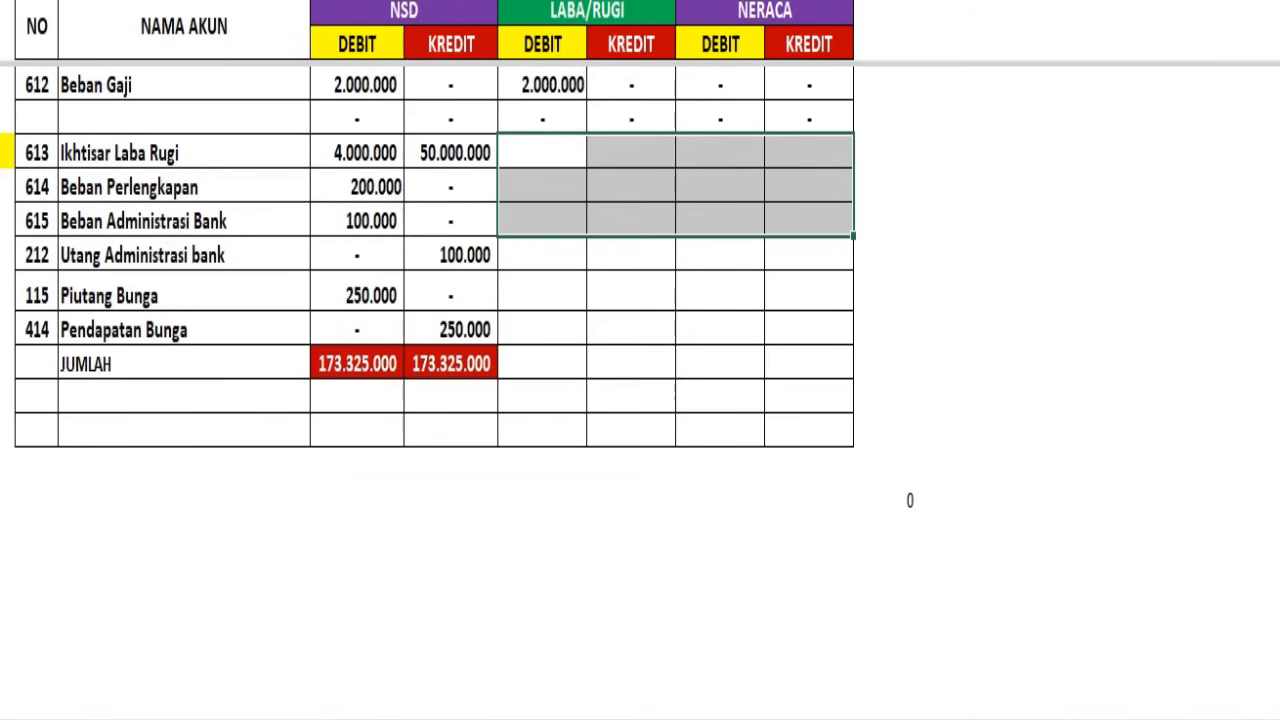
text(4.000.000	50.000.000	-	- 200.000	-	-	- 100.000	-	-	-)
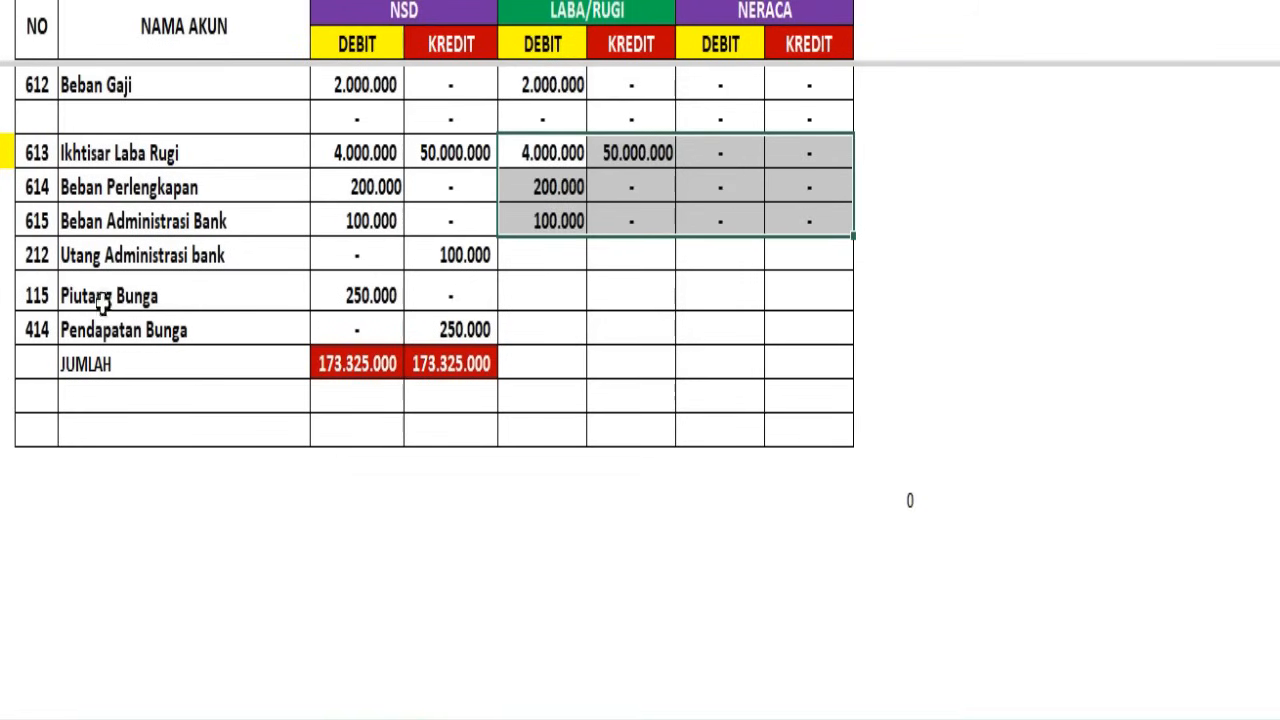
Carry Utang Administrasi bank and Piutang Bunga into NERACA and Pendapatan Bunga into LABA/RUGI, filling their remaining cells with zeros
drag(8, 250, 1, 290)
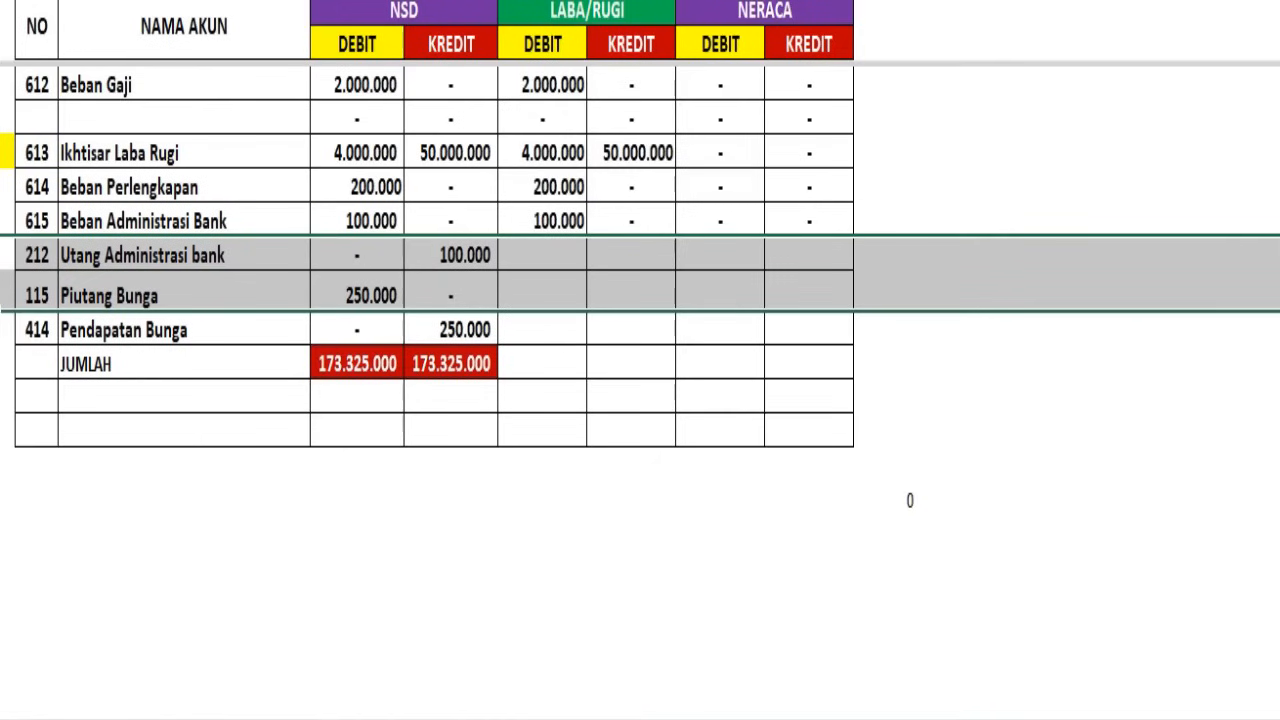
key(ctrl+z)
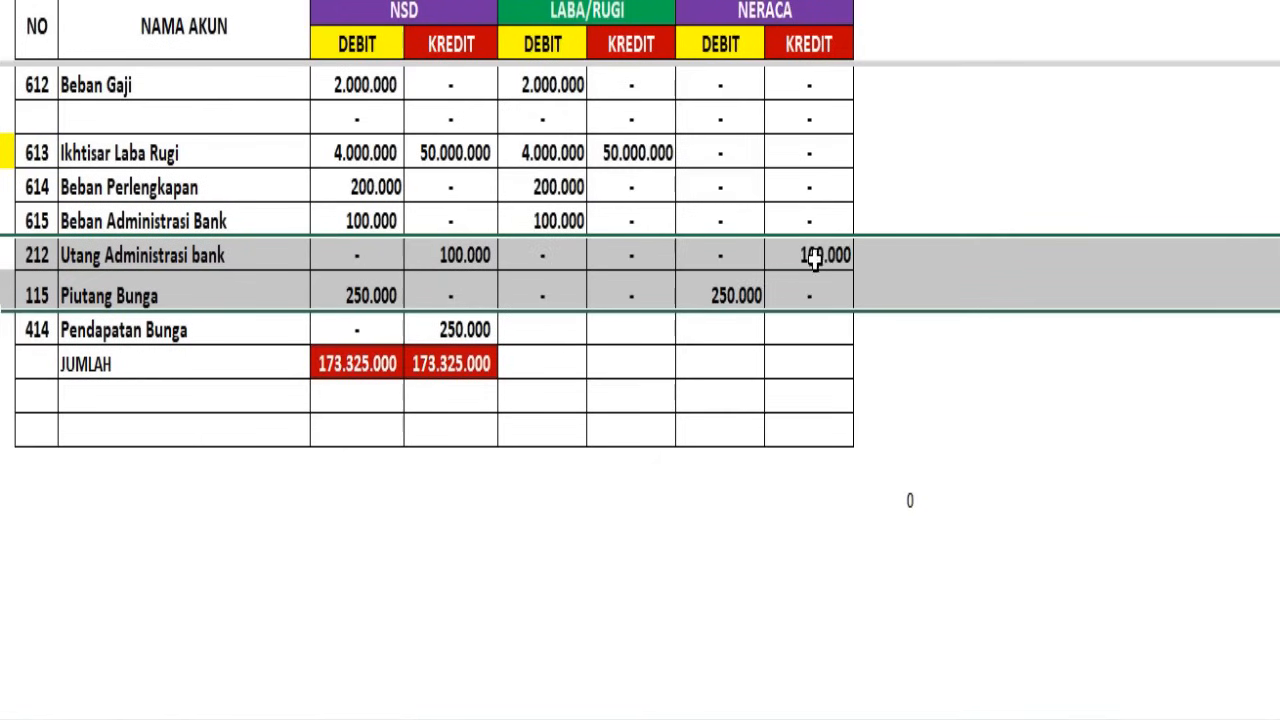
click(2, 330)
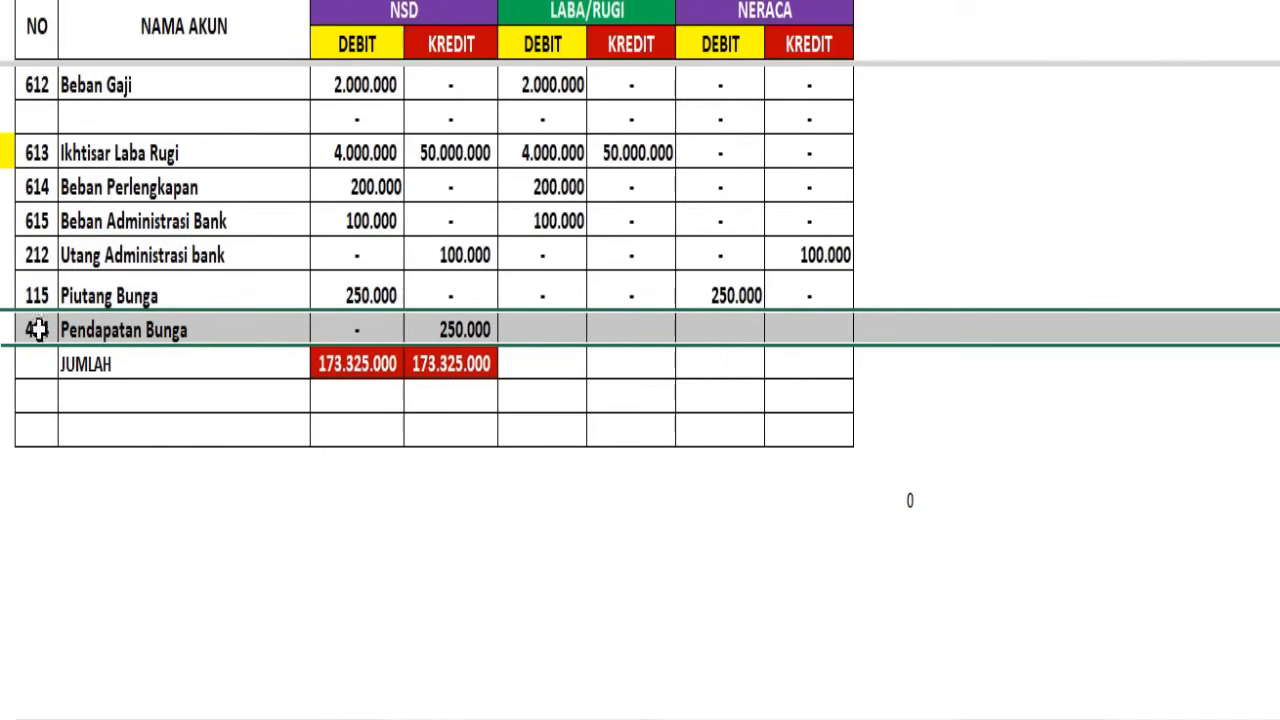
click(743, 351)
Total the LABA/RUGI and NERACA debit and credit columns in the JUMLAH row and compare the two LABA/RUGI totals
drag(514, 366, 778, 367)
click(318, 0)
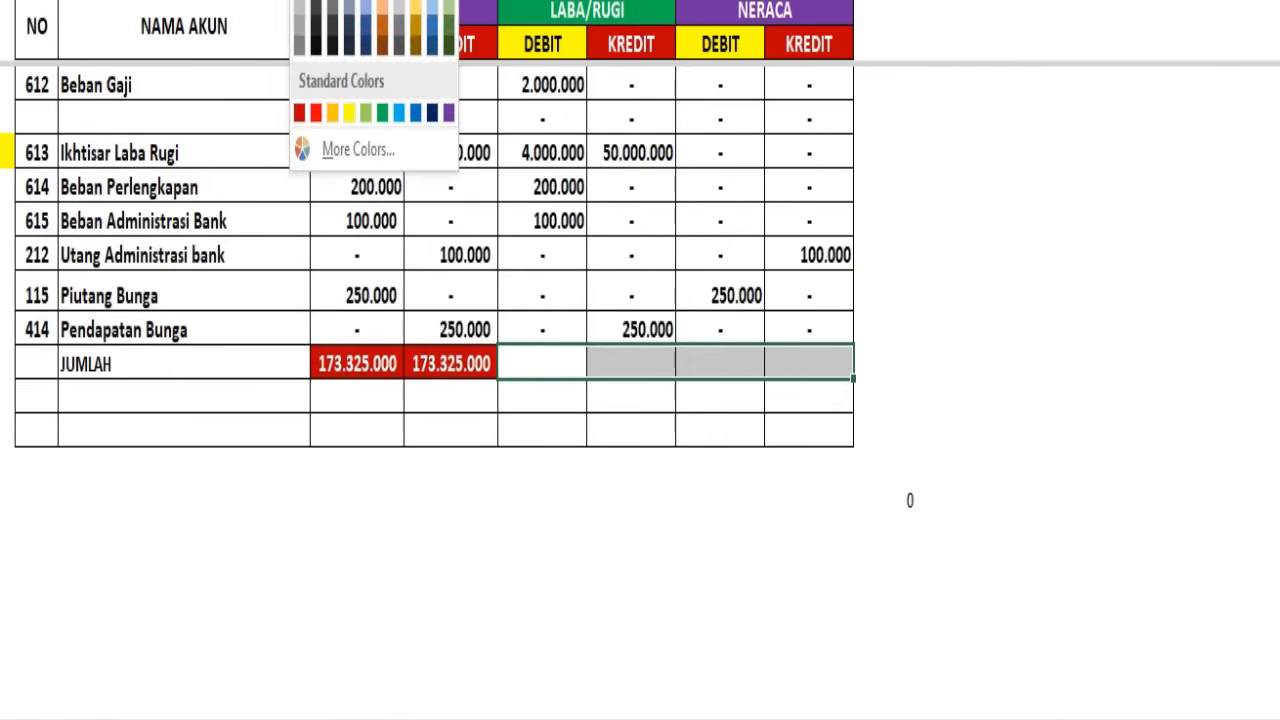
click(316, 0)
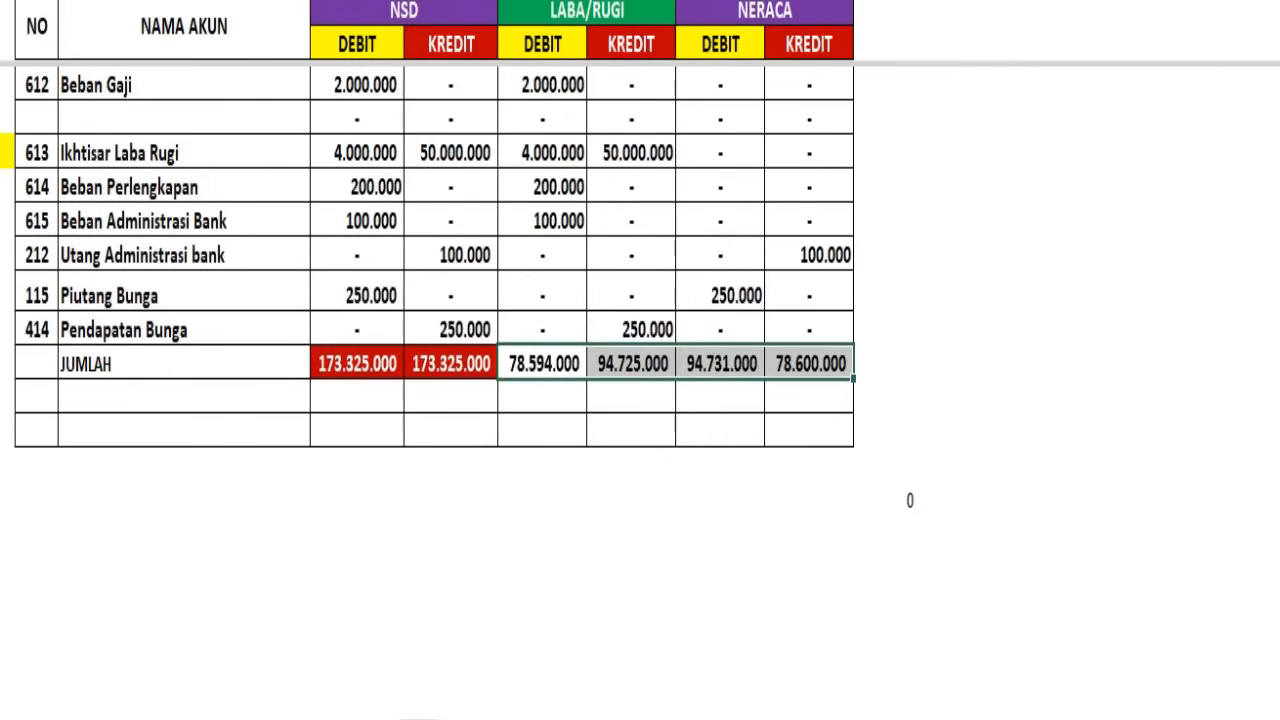
click(1042, 305)
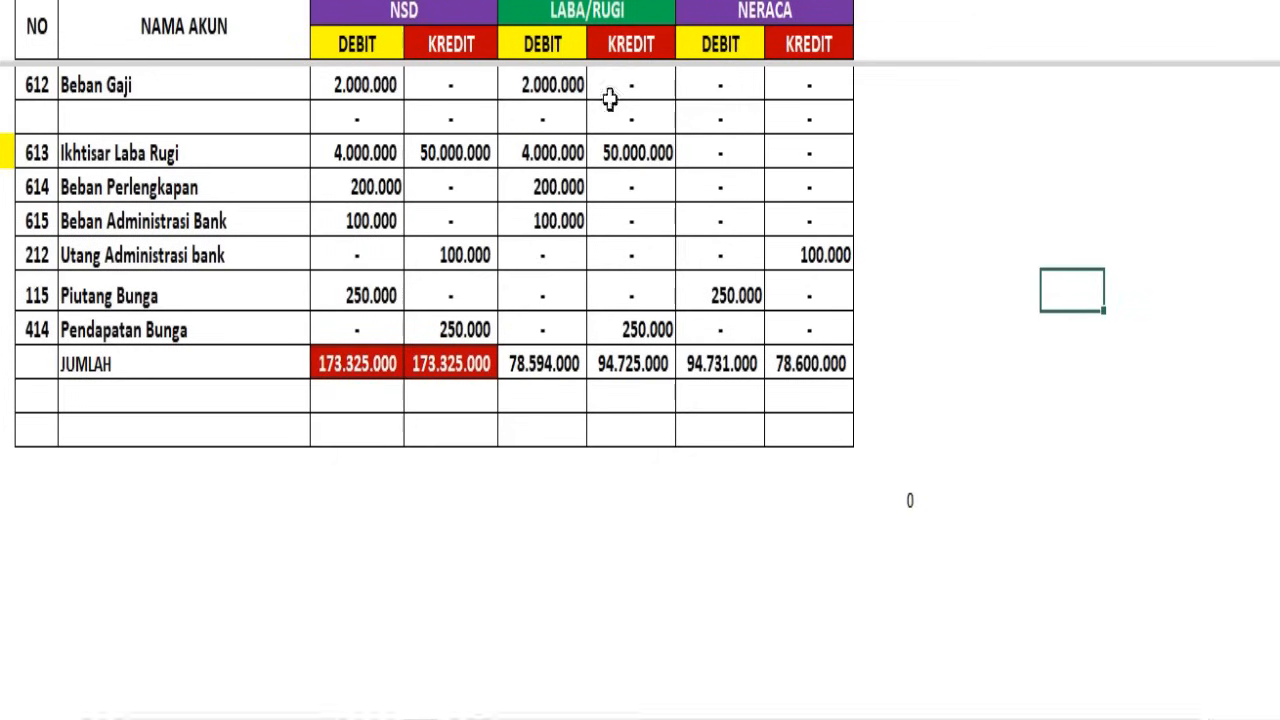
click(590, 10)
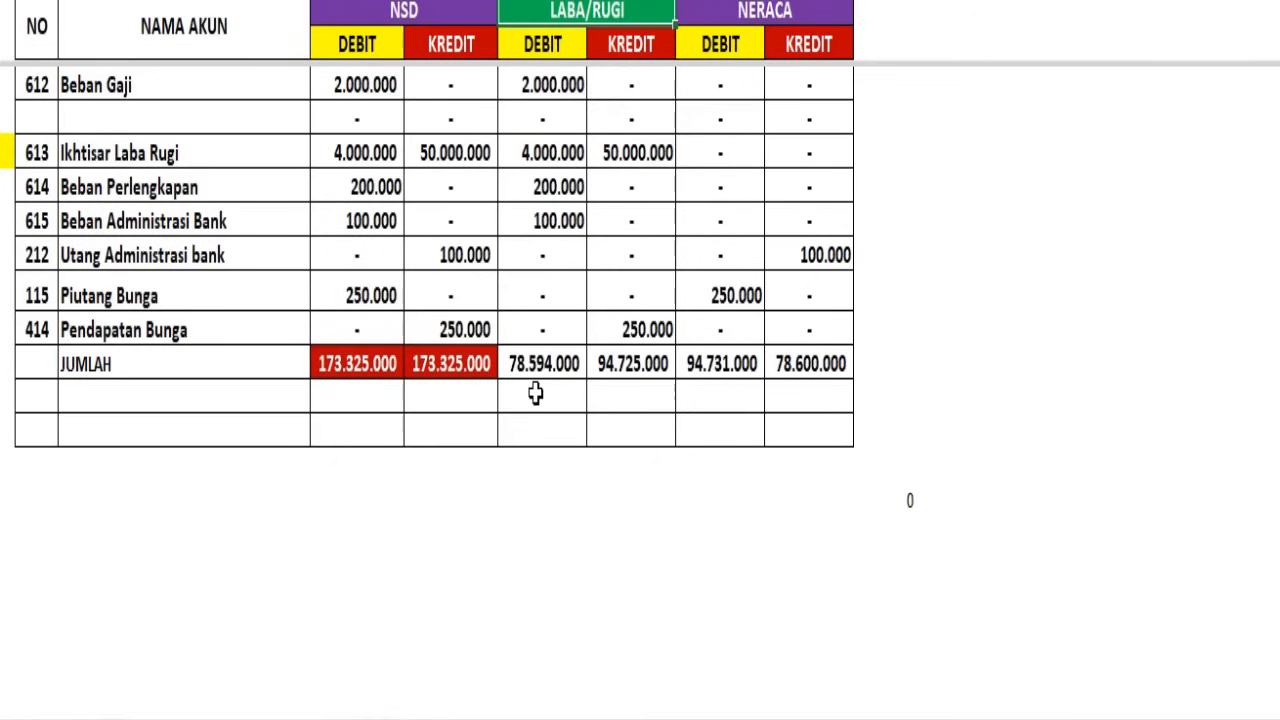
click(567, 375)
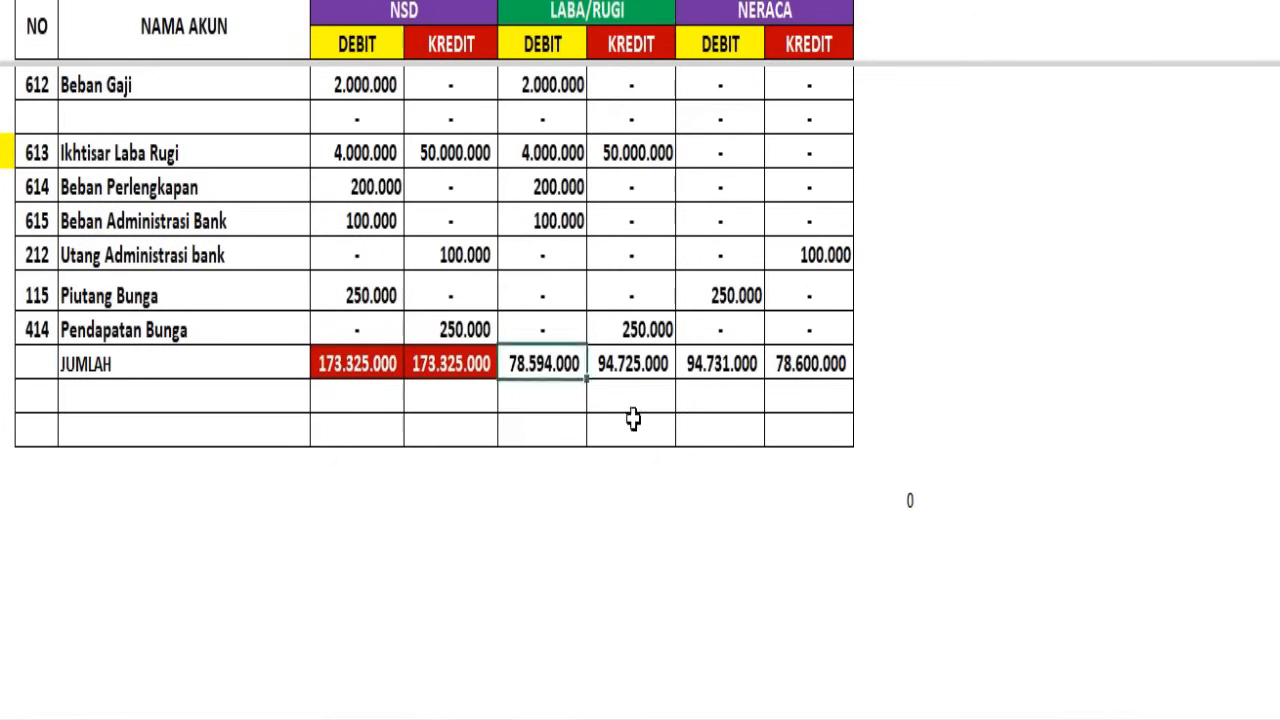
click(652, 366)
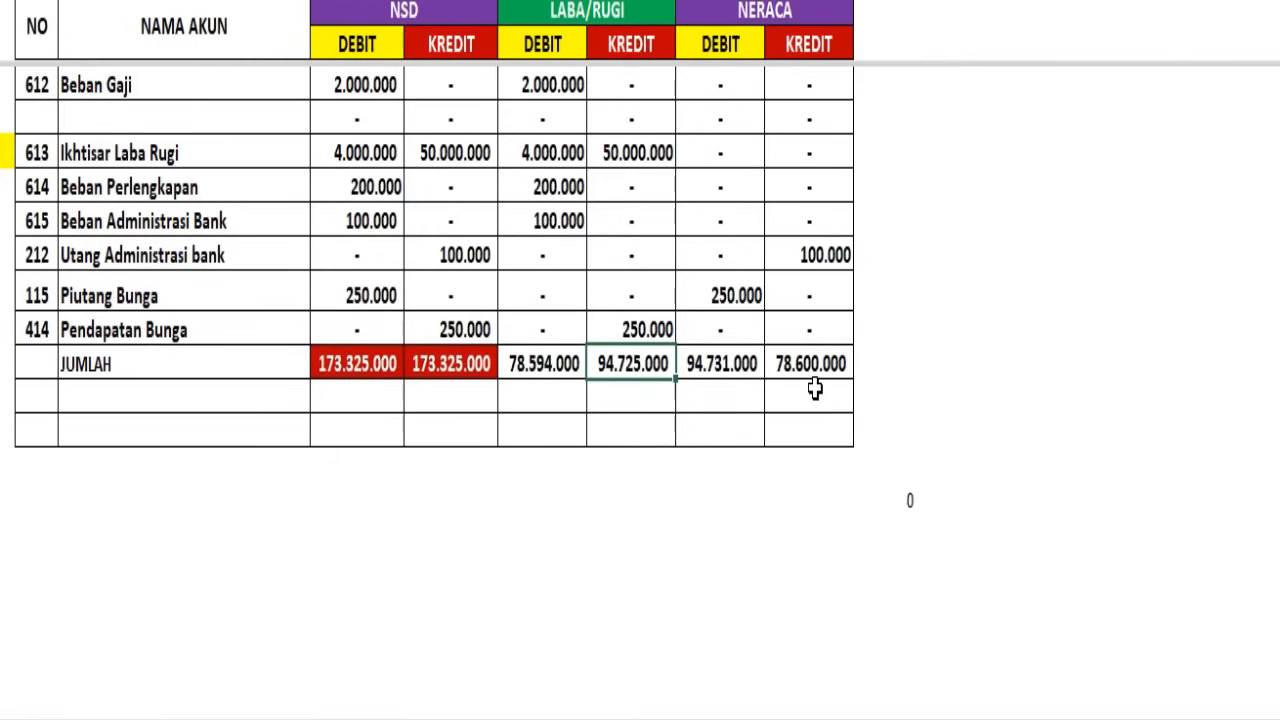
Fill the four LABA/RUGI and NERACA totals in the JUMLAH row with yellow
drag(528, 363, 812, 364)
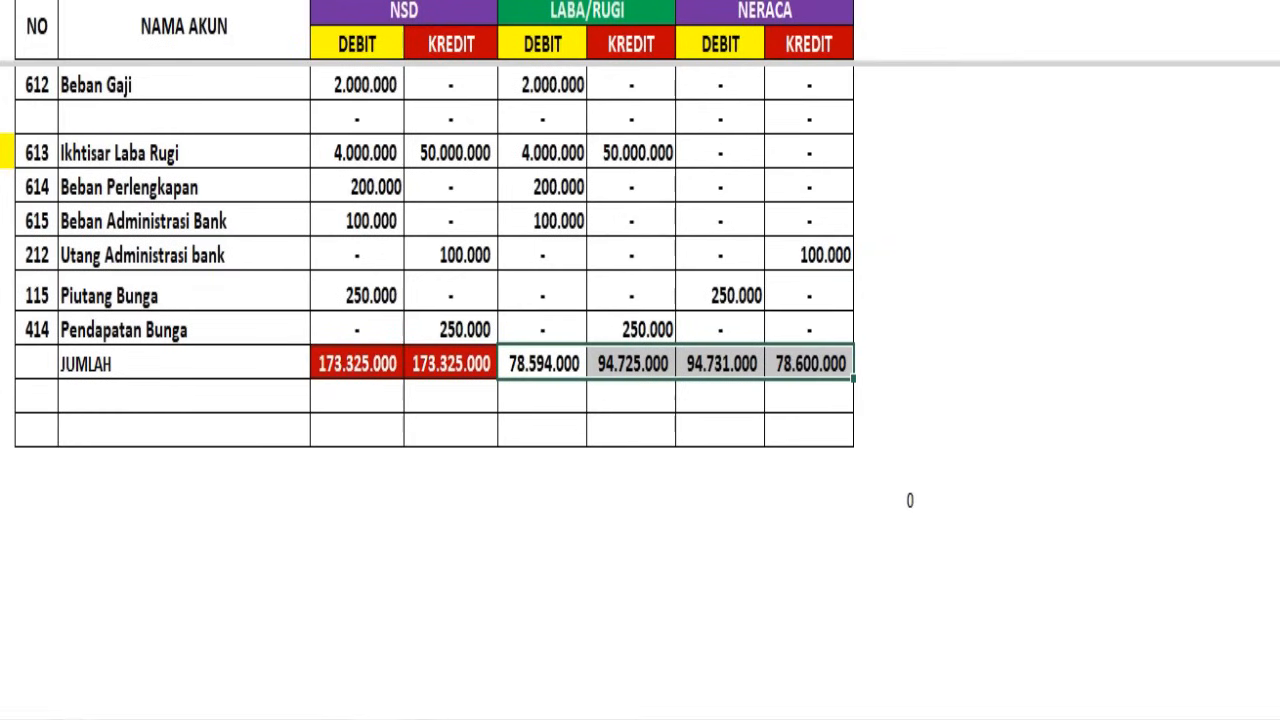
click(284, 1)
click(415, 74)
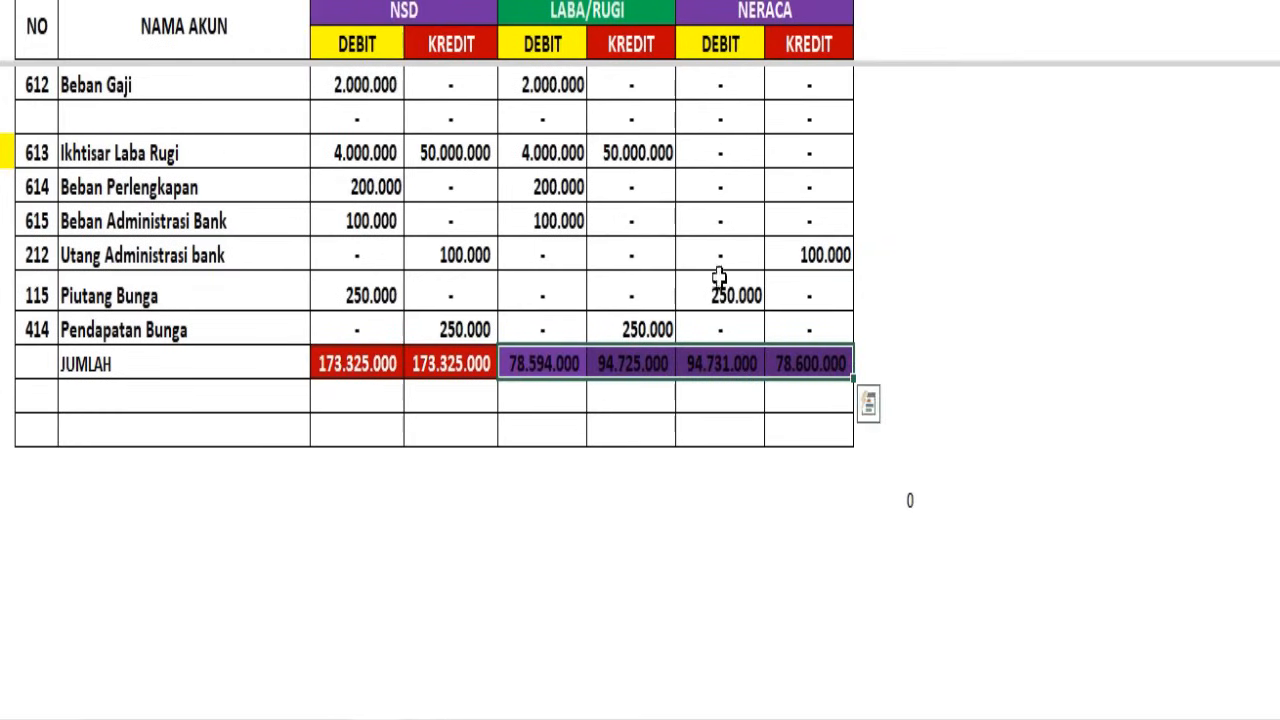
click(284, 1)
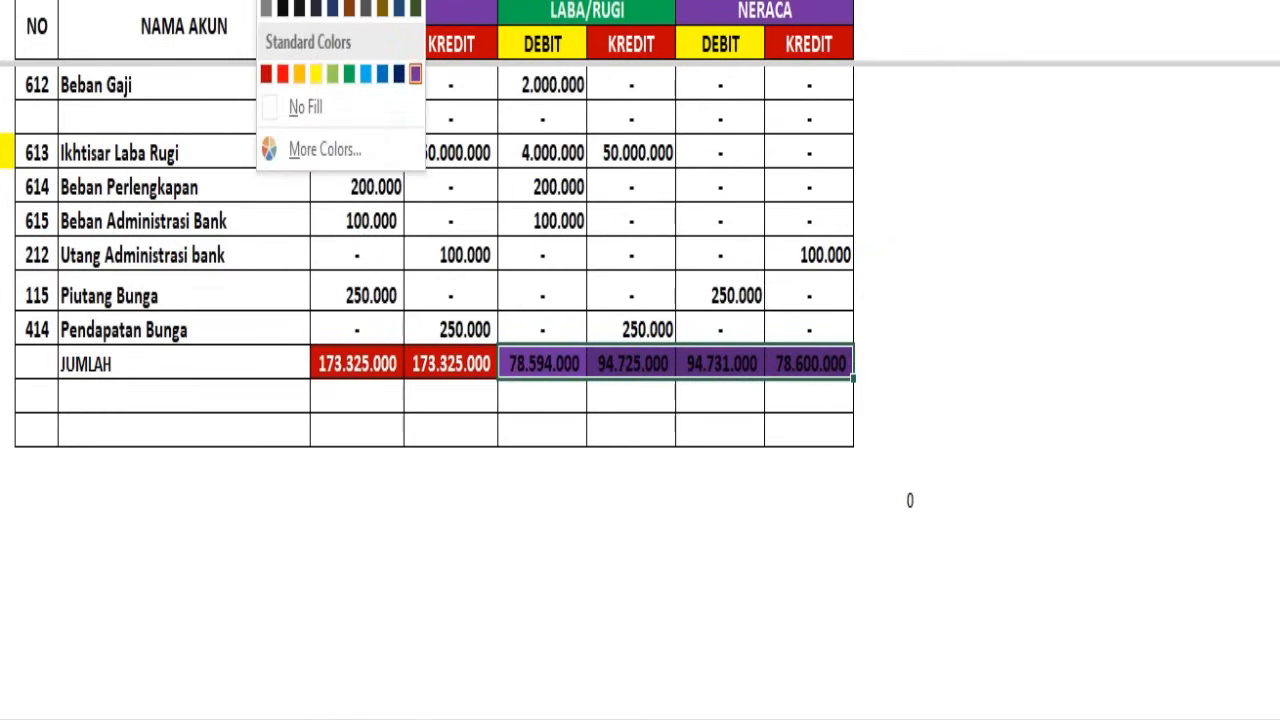
click(317, 72)
click(940, 328)
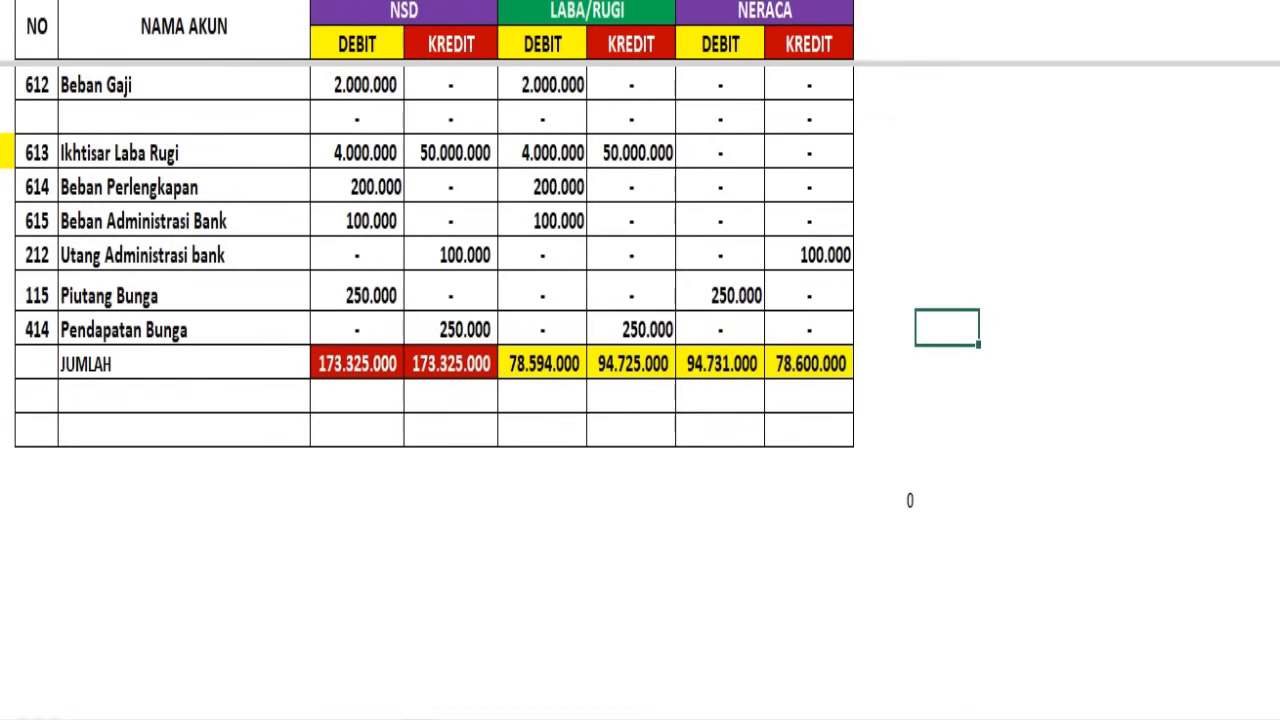
Remove the split below the header rows and return to the top of the account list
click(2, 85)
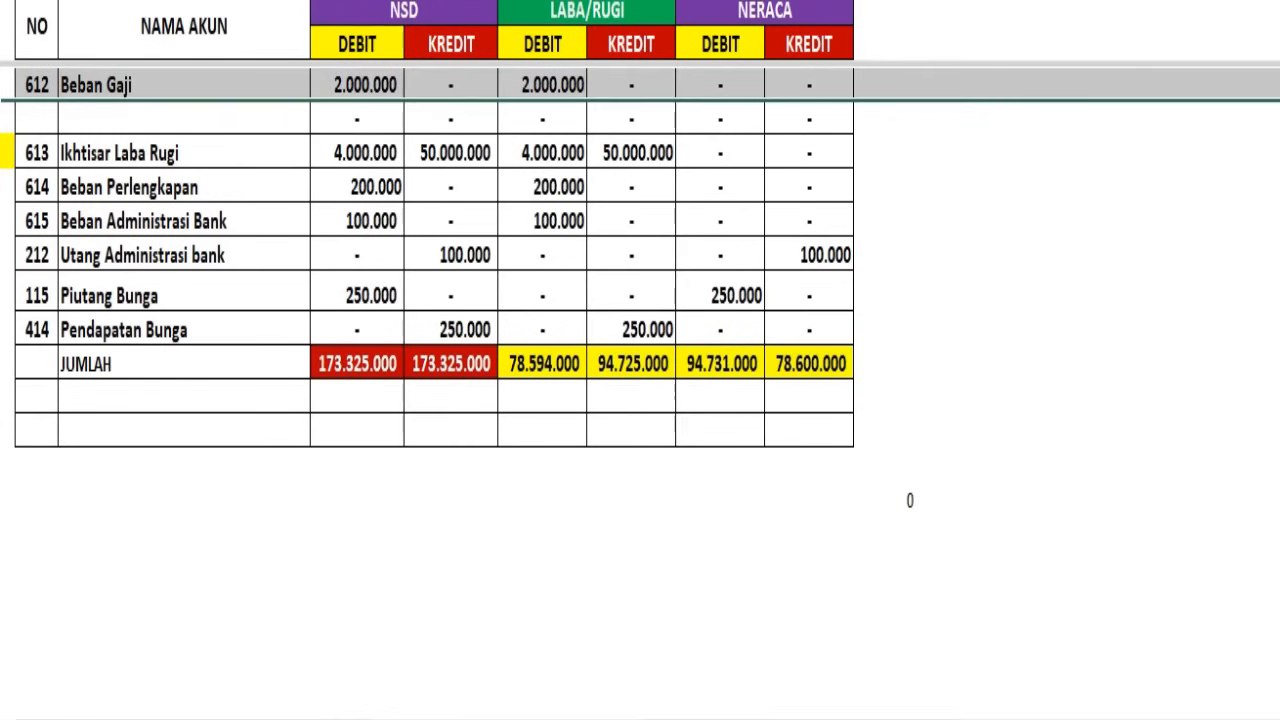
scroll(814, 77, up, 6)
click(900, 243)
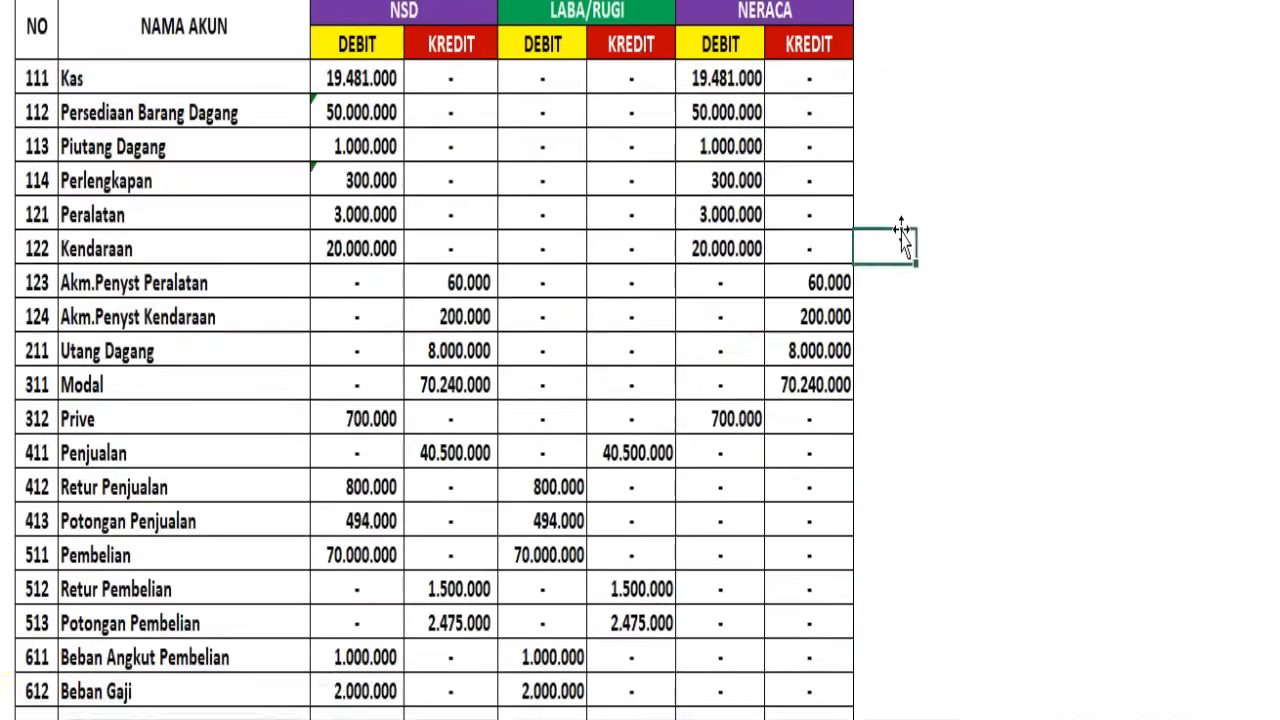
Examine how the account balances are distributed across LABA/RUGI and NERACA, from Kas down to the JUMLAH row
scroll(900, 240, down, 2)
scroll(900, 240, down, 2)
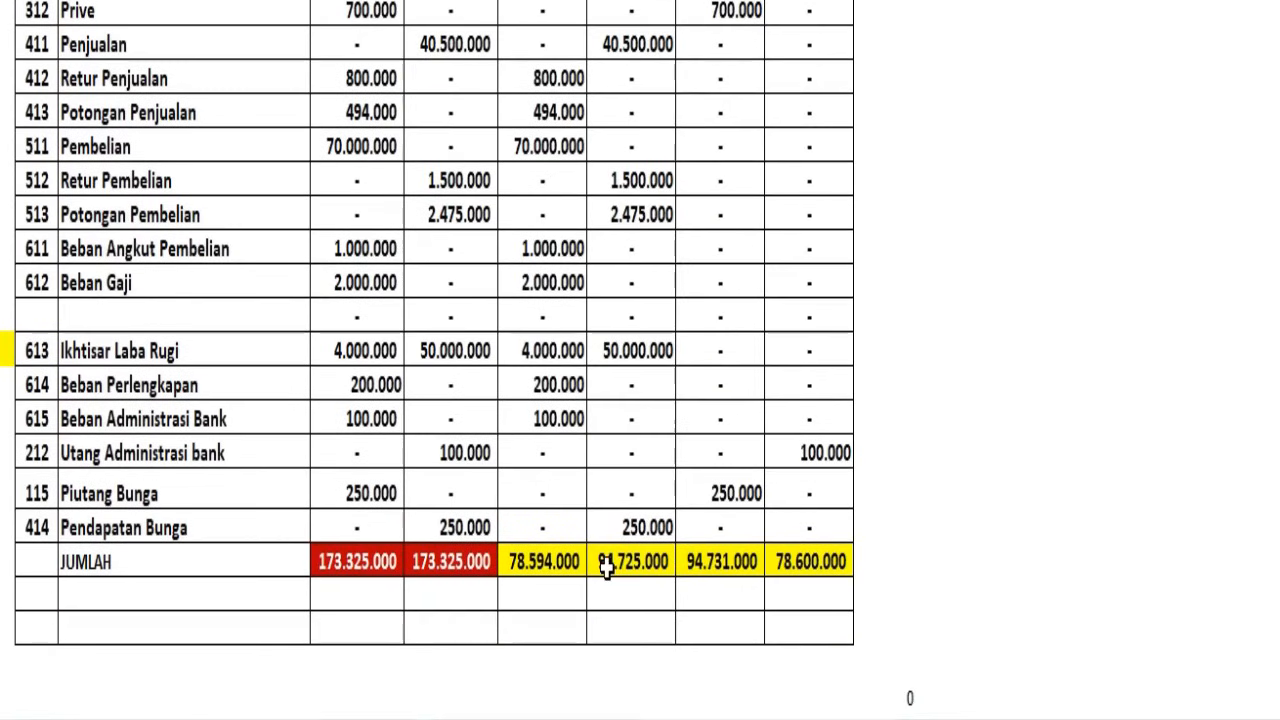
scroll(615, 518, up, 3)
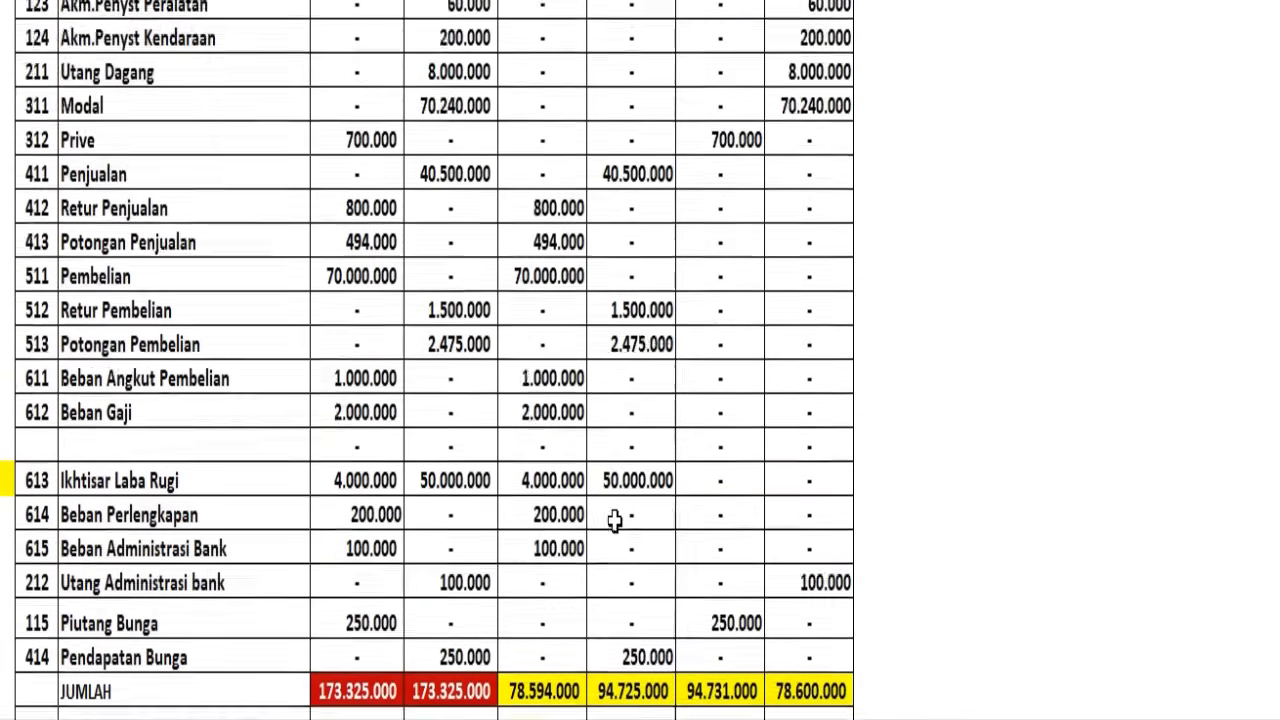
scroll(615, 518, up, 2)
scroll(615, 518, down, 4)
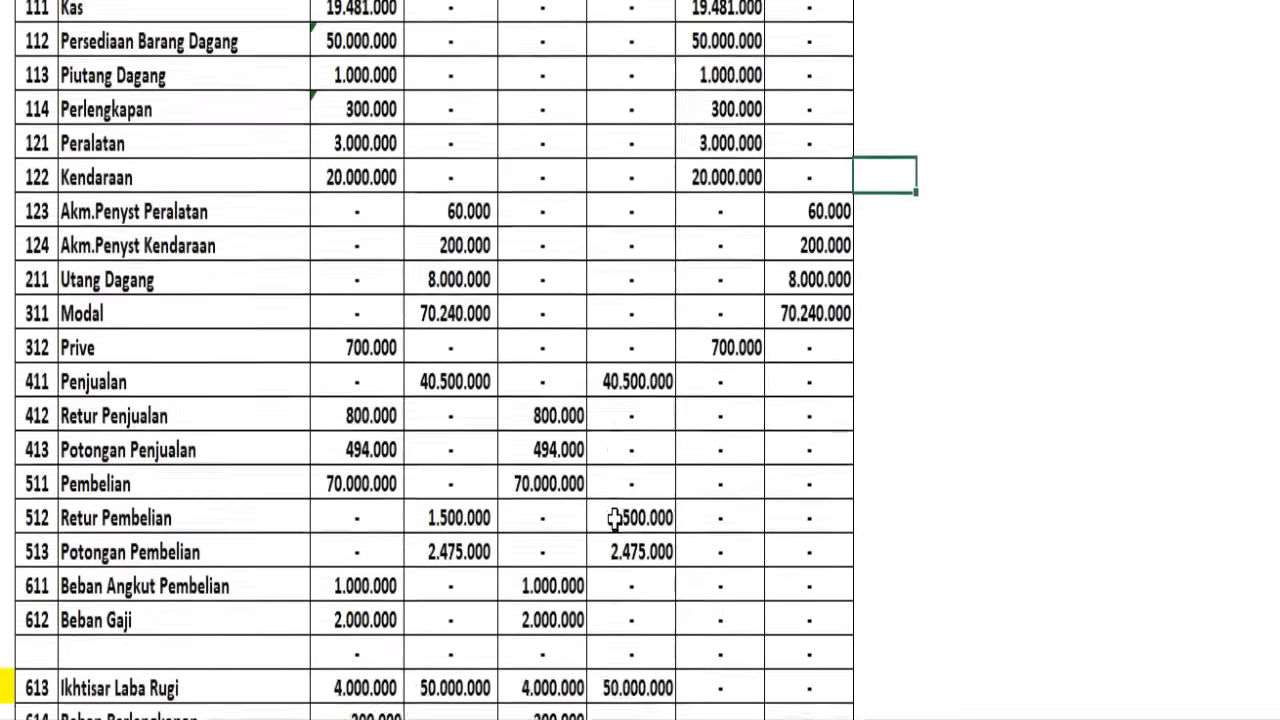
scroll(615, 515, up, 4)
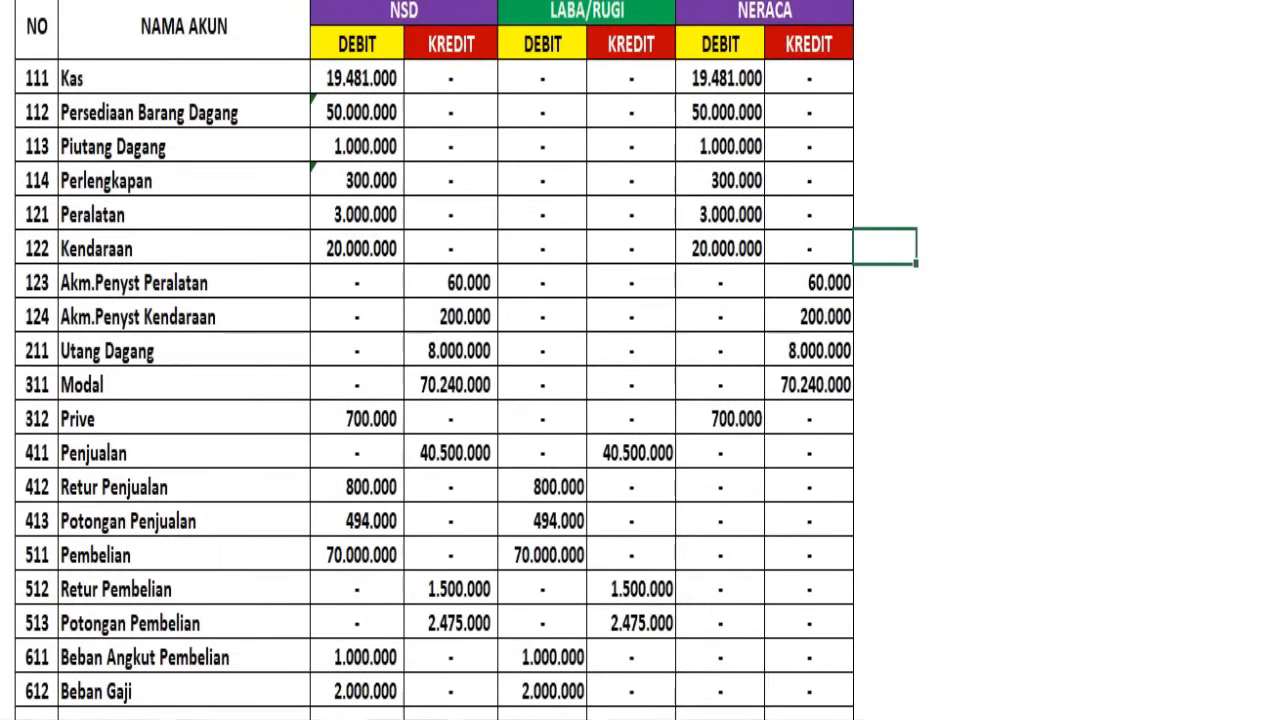
click(1, 78)
scroll(447, 109, down, 4)
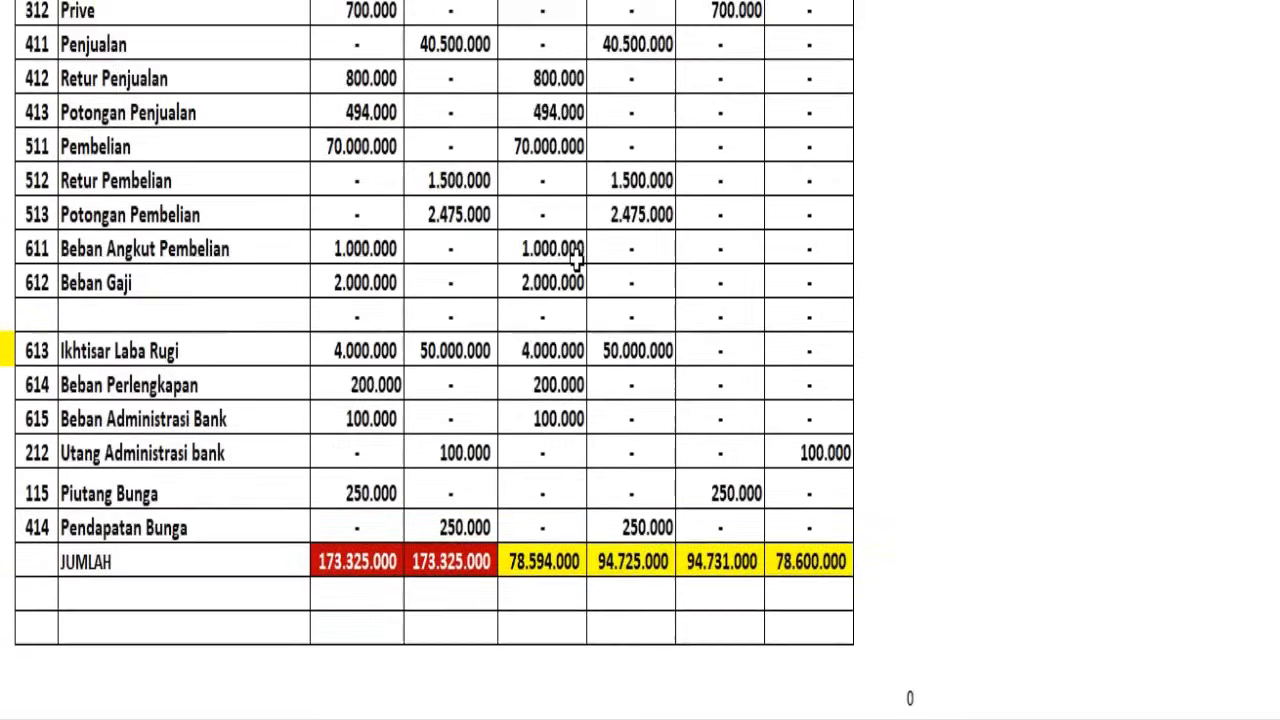
Split the sheet above the Kas row so the header rows stay in view down to the JUMLAH row
scroll(574, 260, up, 5)
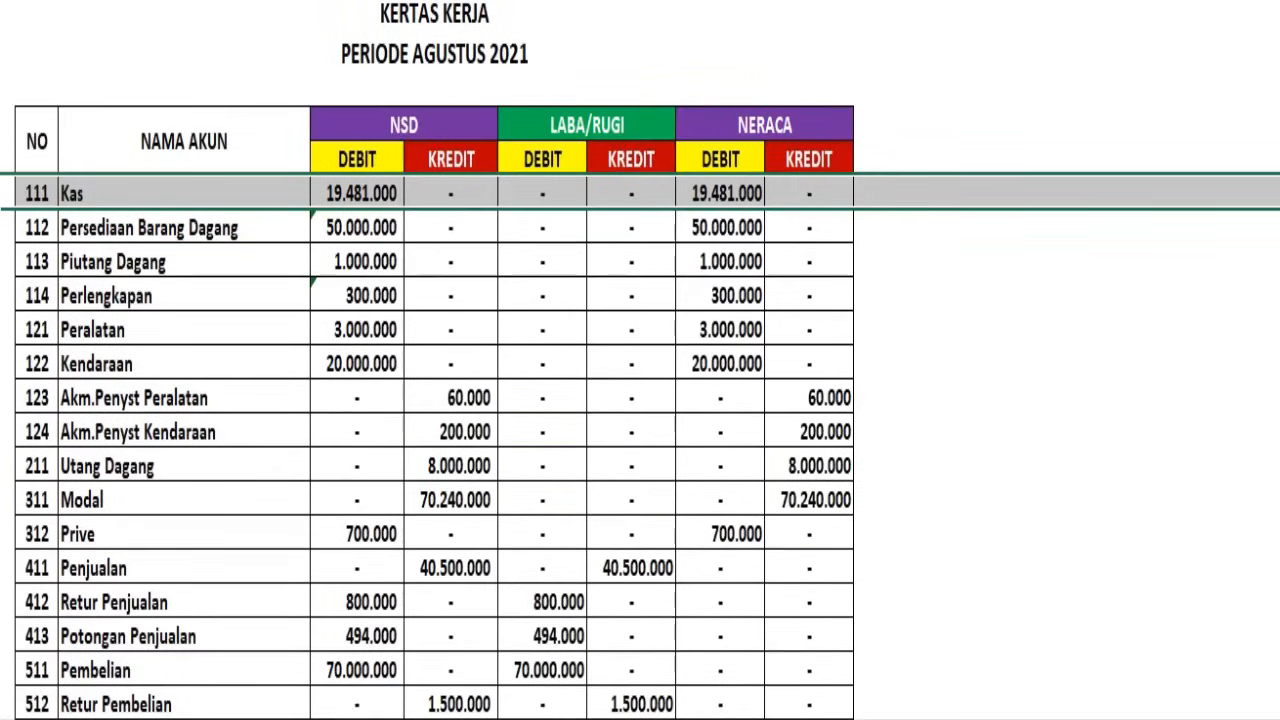
click(923, 323)
scroll(924, 318, down, 4)
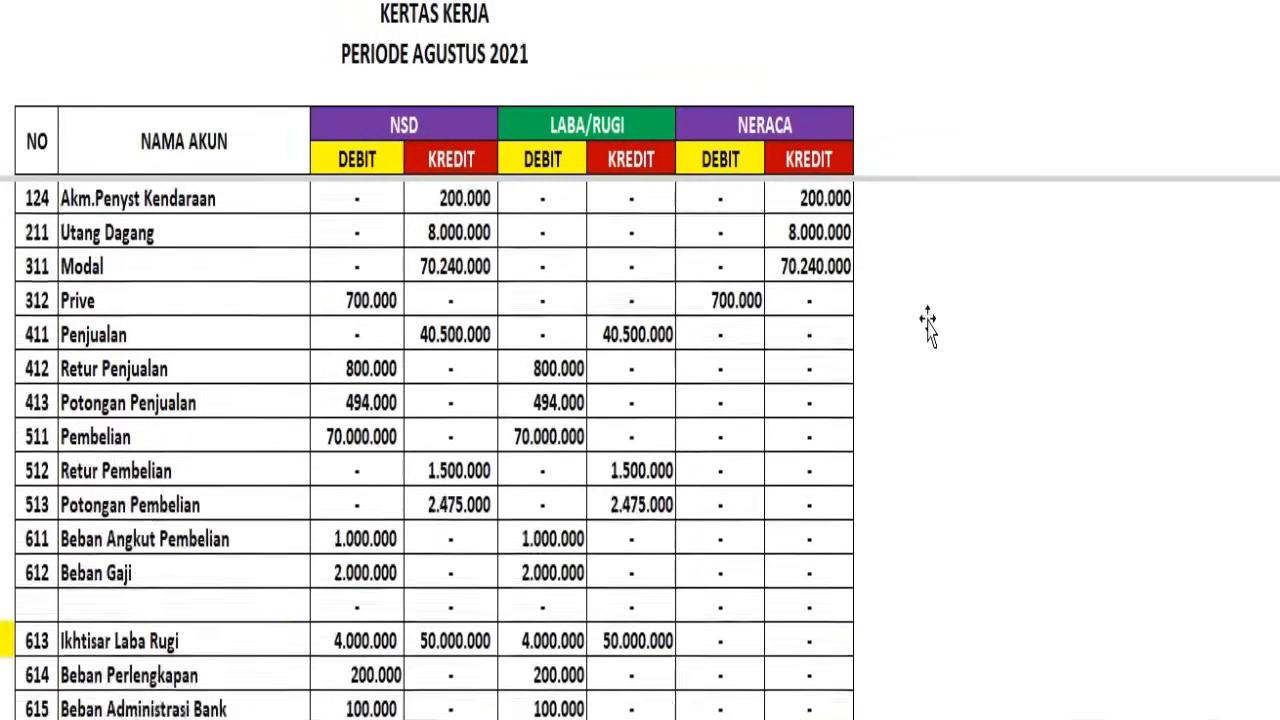
scroll(926, 313, down, 2)
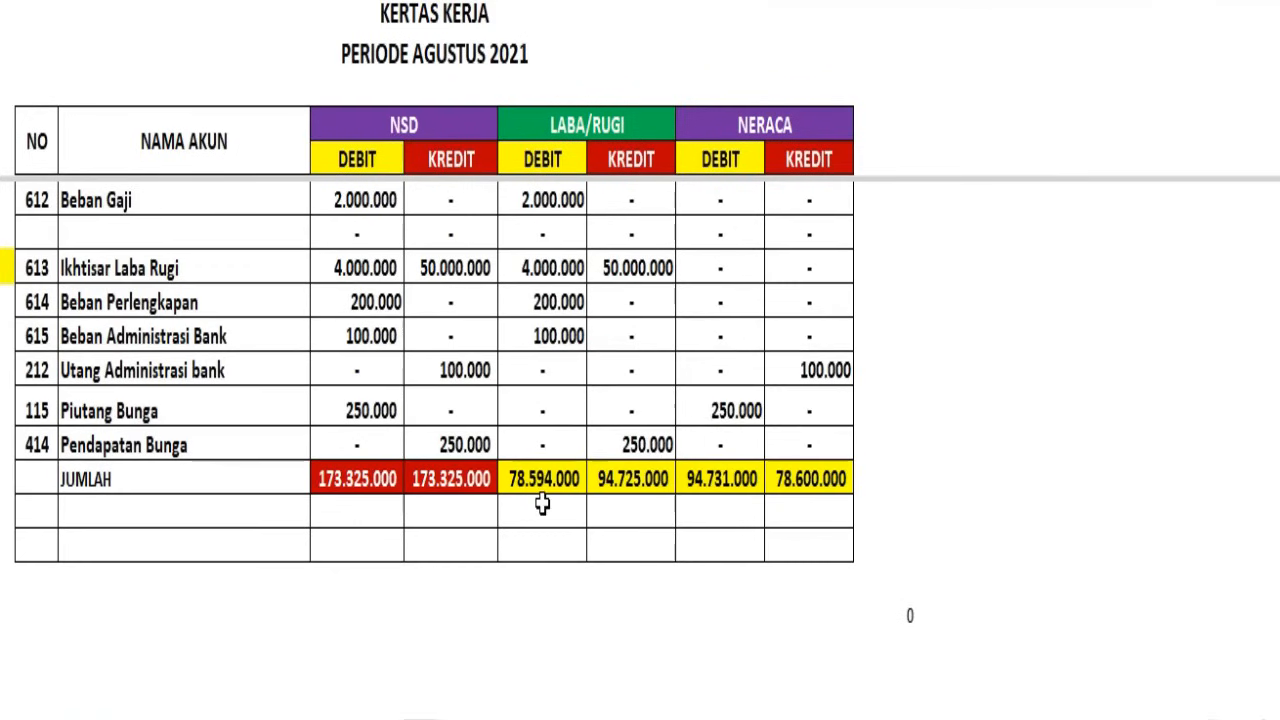
Below the LABA/RUGI debit total, calculate the credit total minus the debit total with =K35-J35
drag(542, 2, 630, 2)
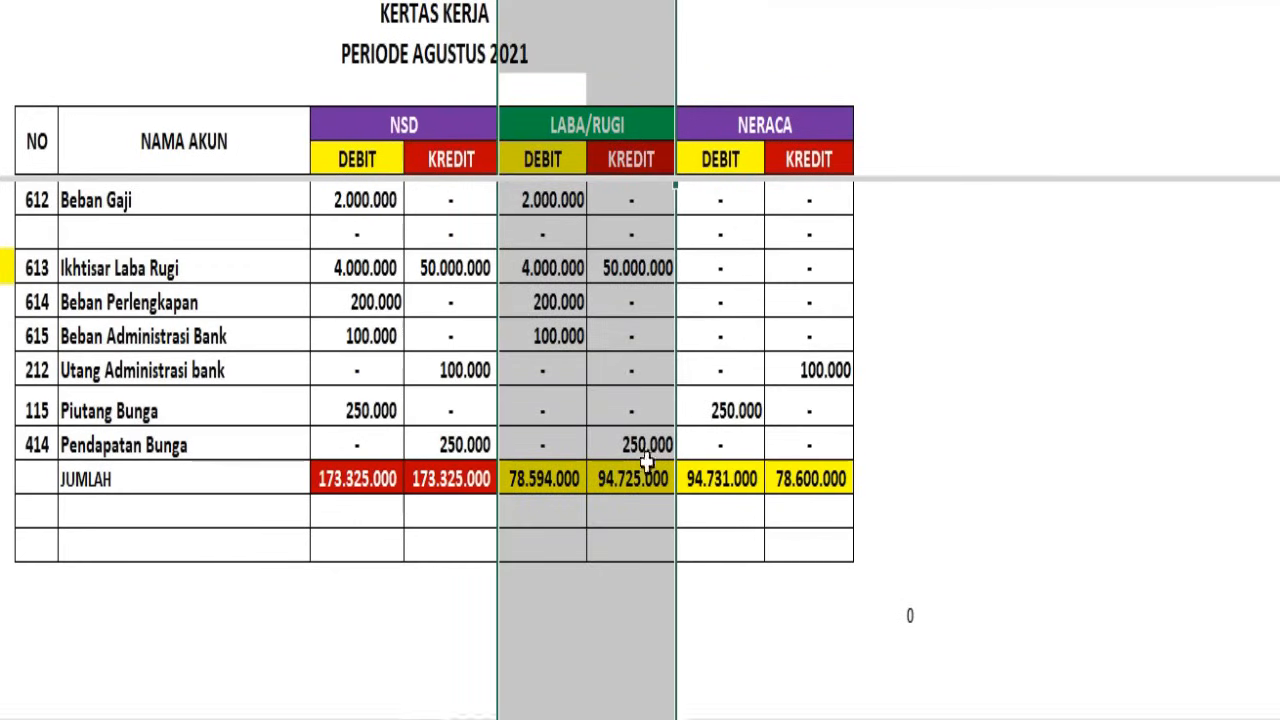
double_click(543, 514)
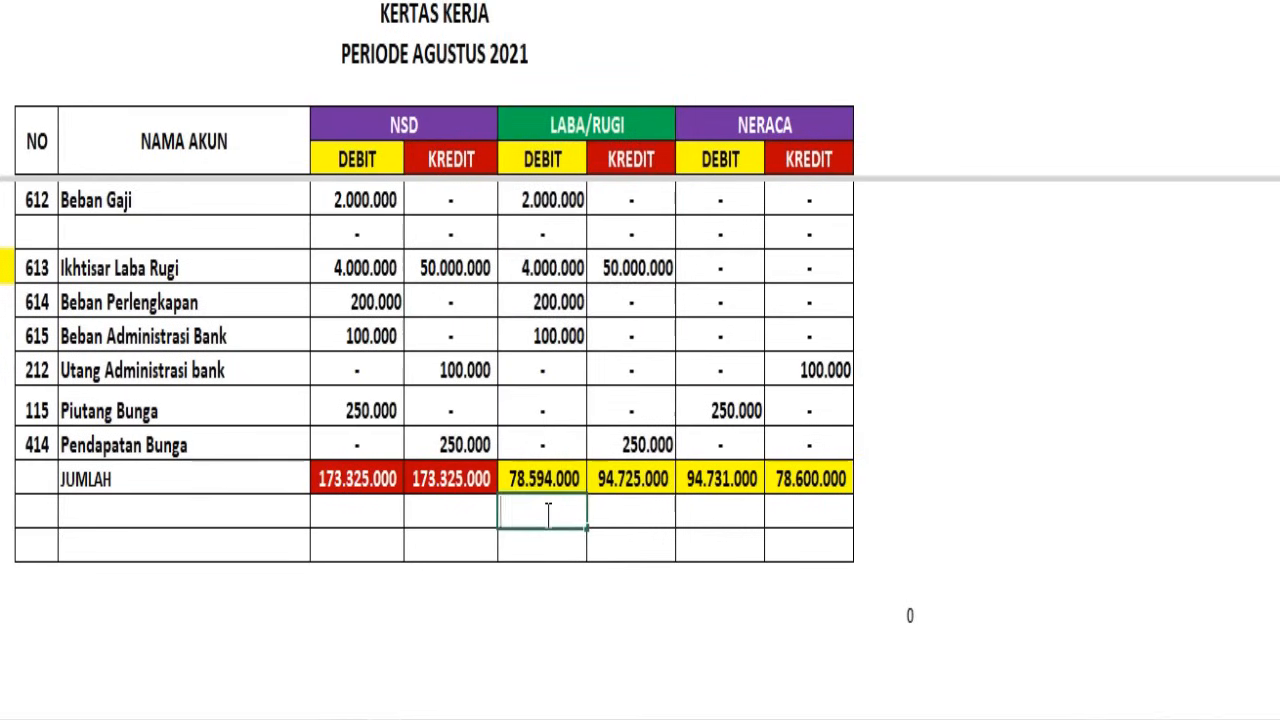
text(=K35-J35)
click(545, 610)
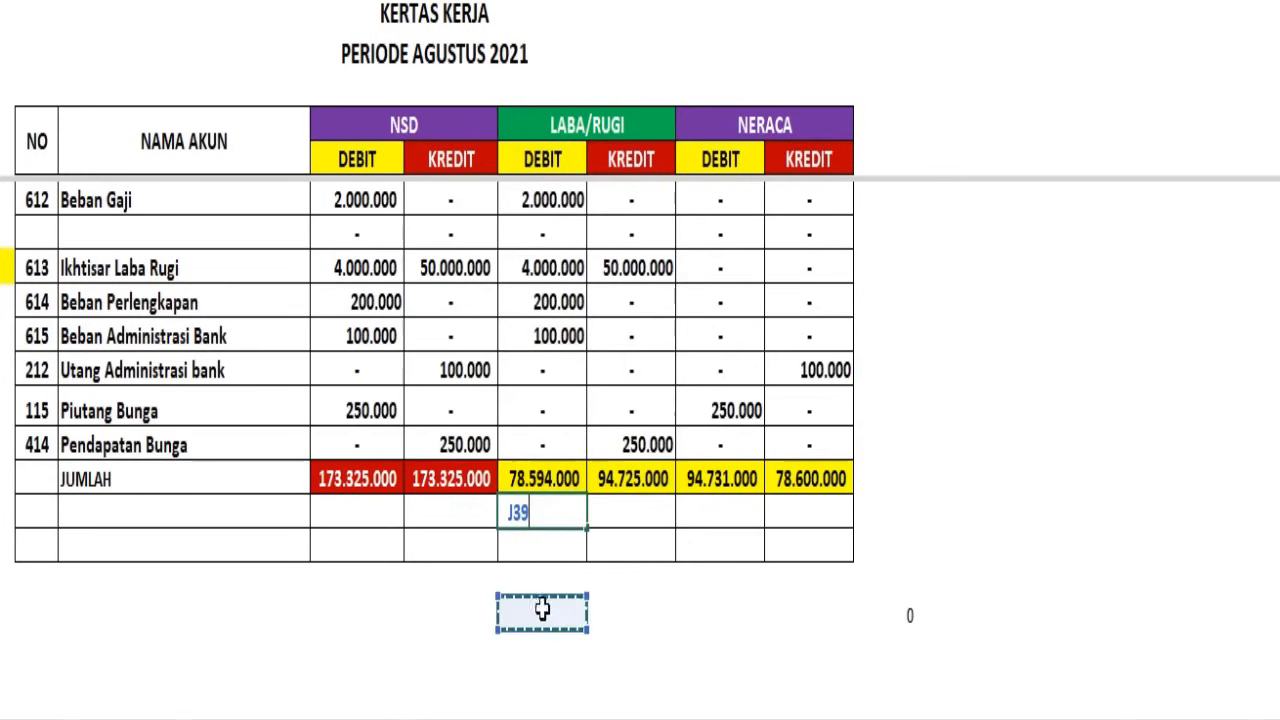
key(BackSpace)
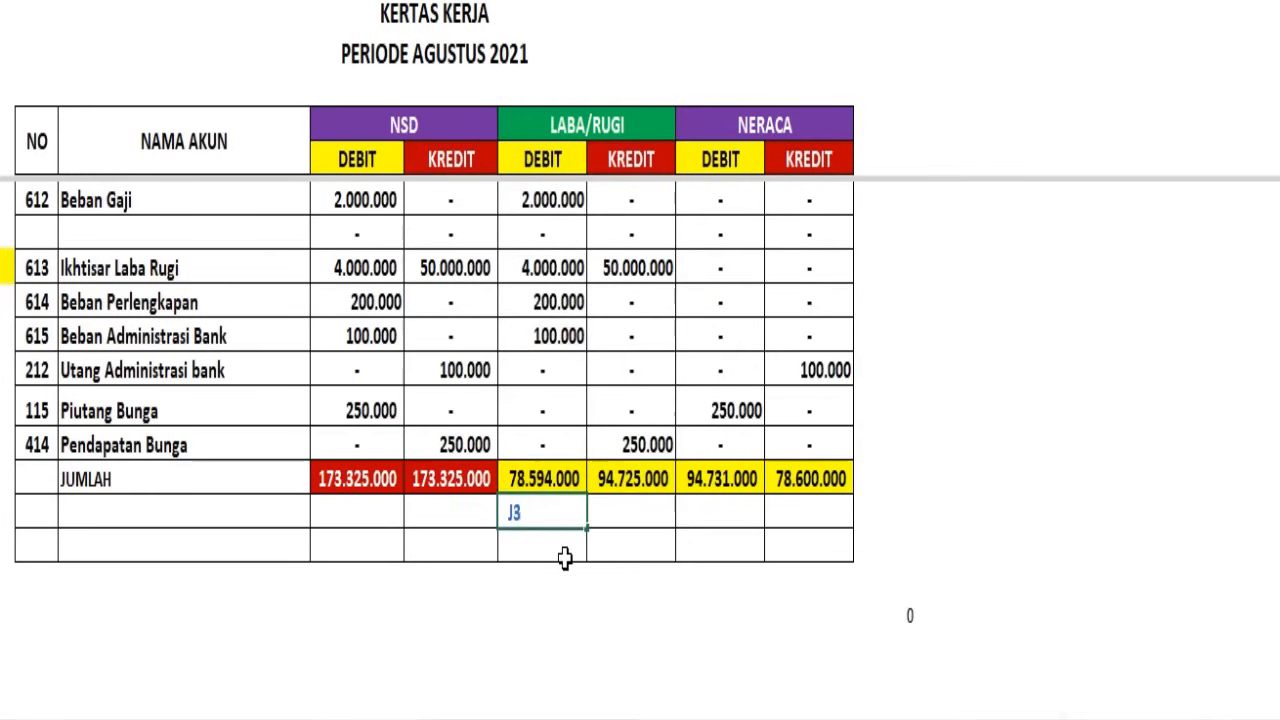
click(565, 559)
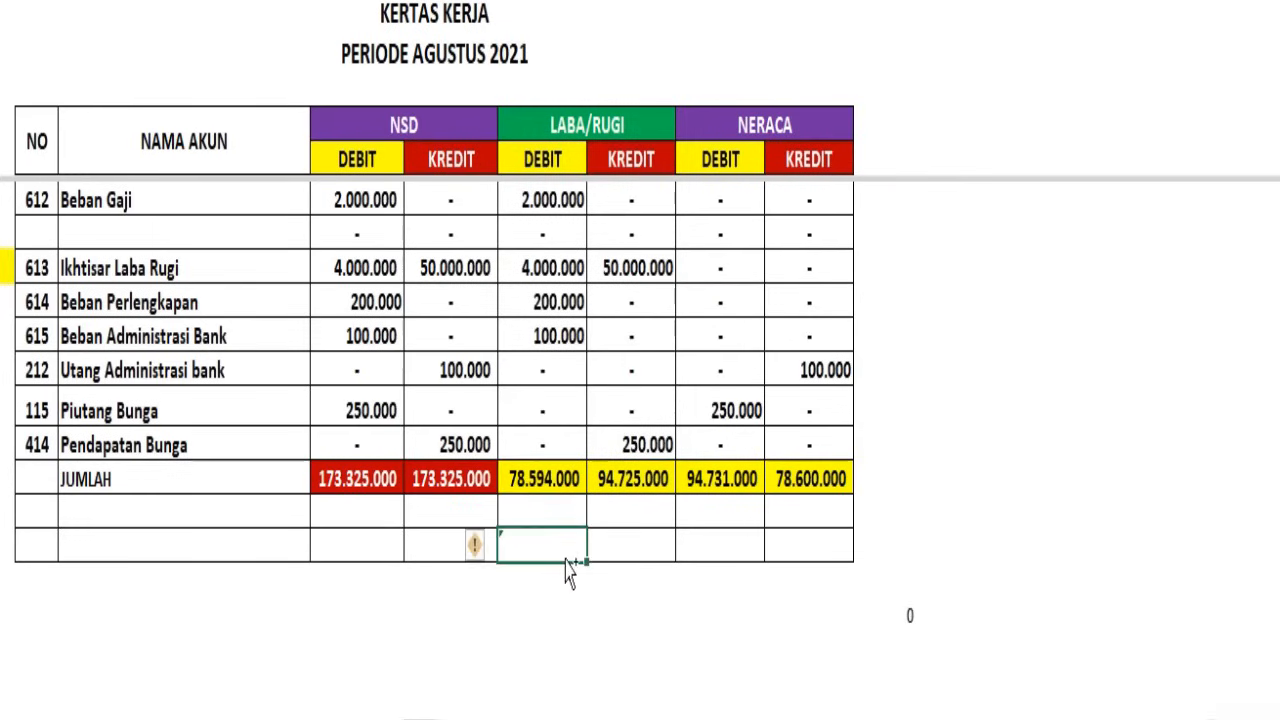
key(Up)
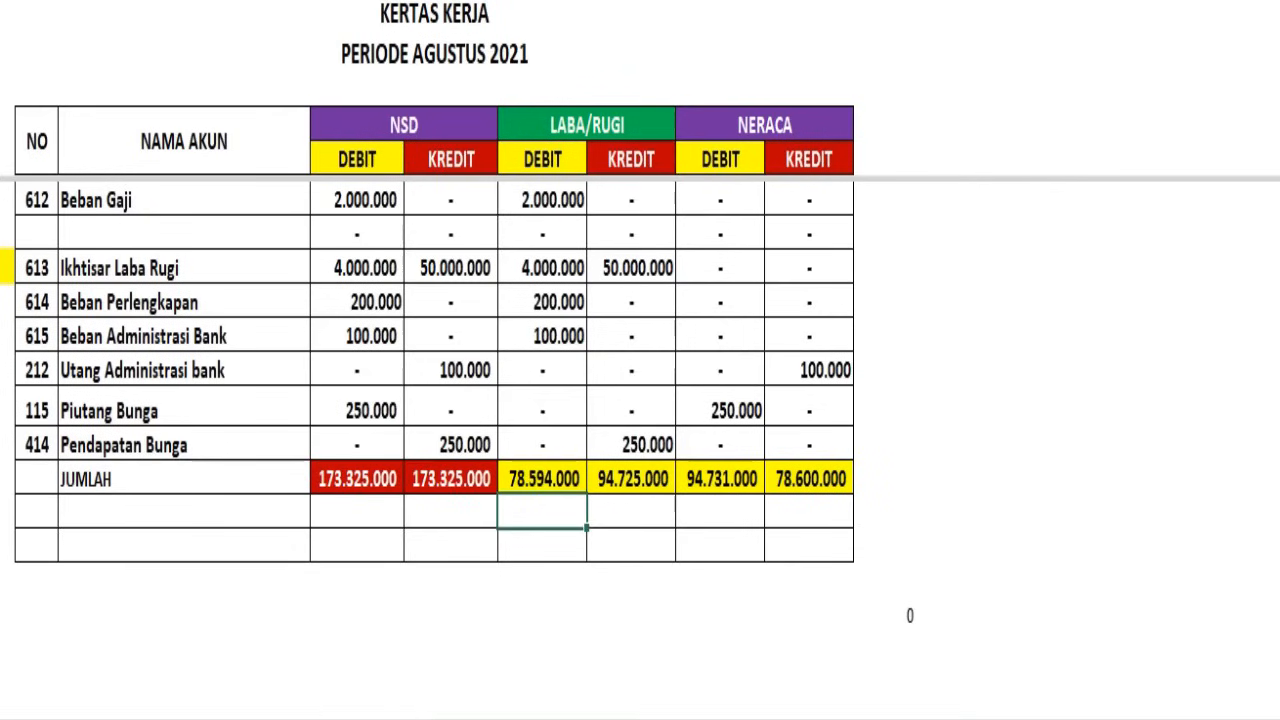
key(ctrl+z)
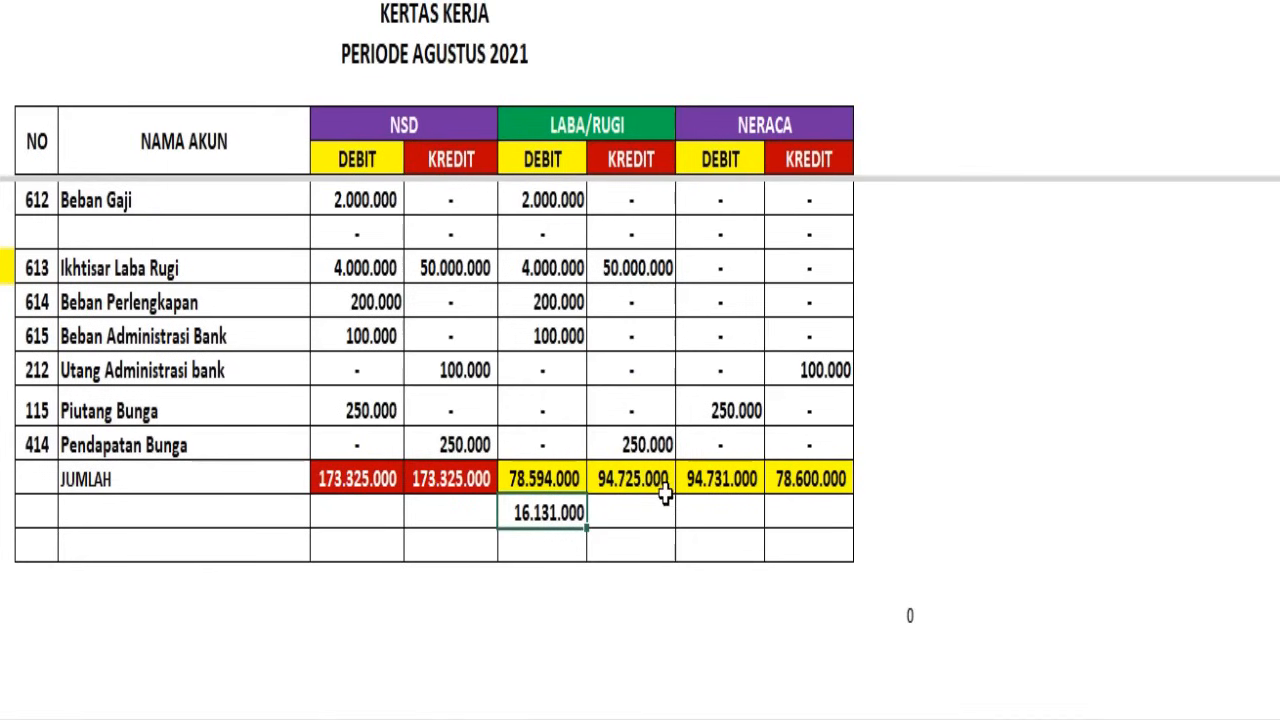
Sum the JUMLAH and difference rows for LABA/RUGI debit and credit in the last row, and enter zero in the blank credit difference cell
click(541, 478)
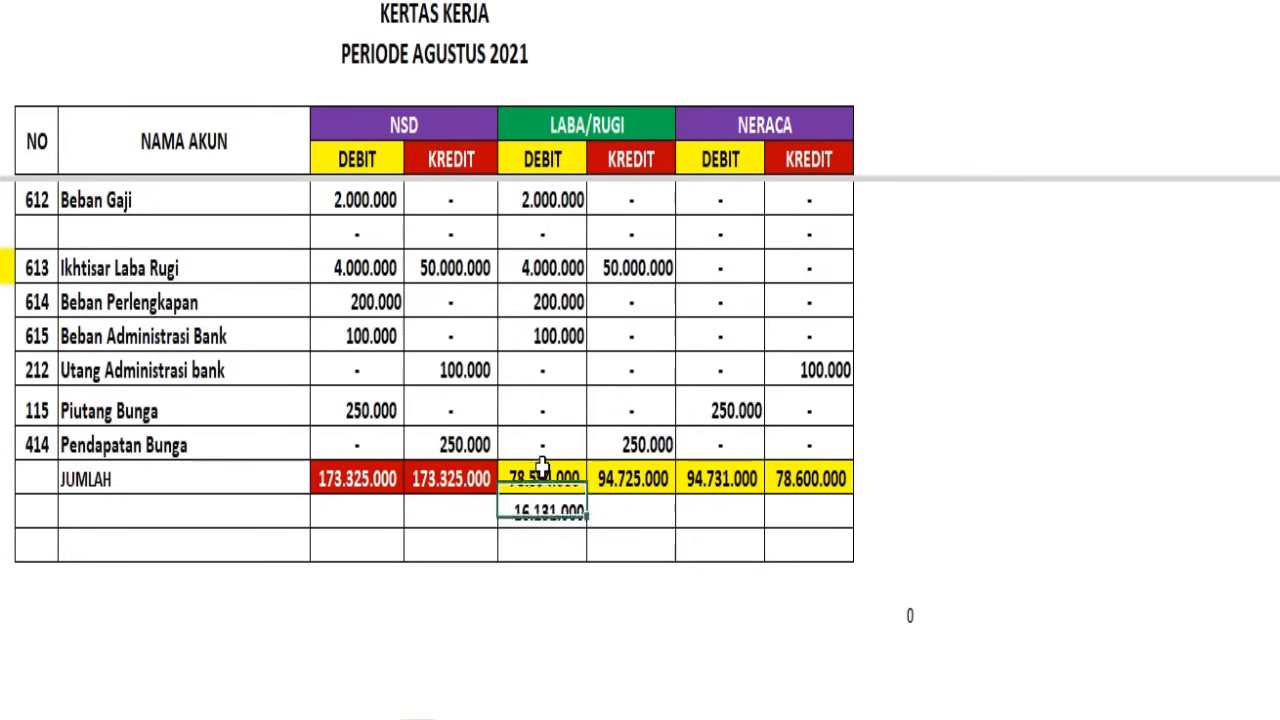
click(568, 510)
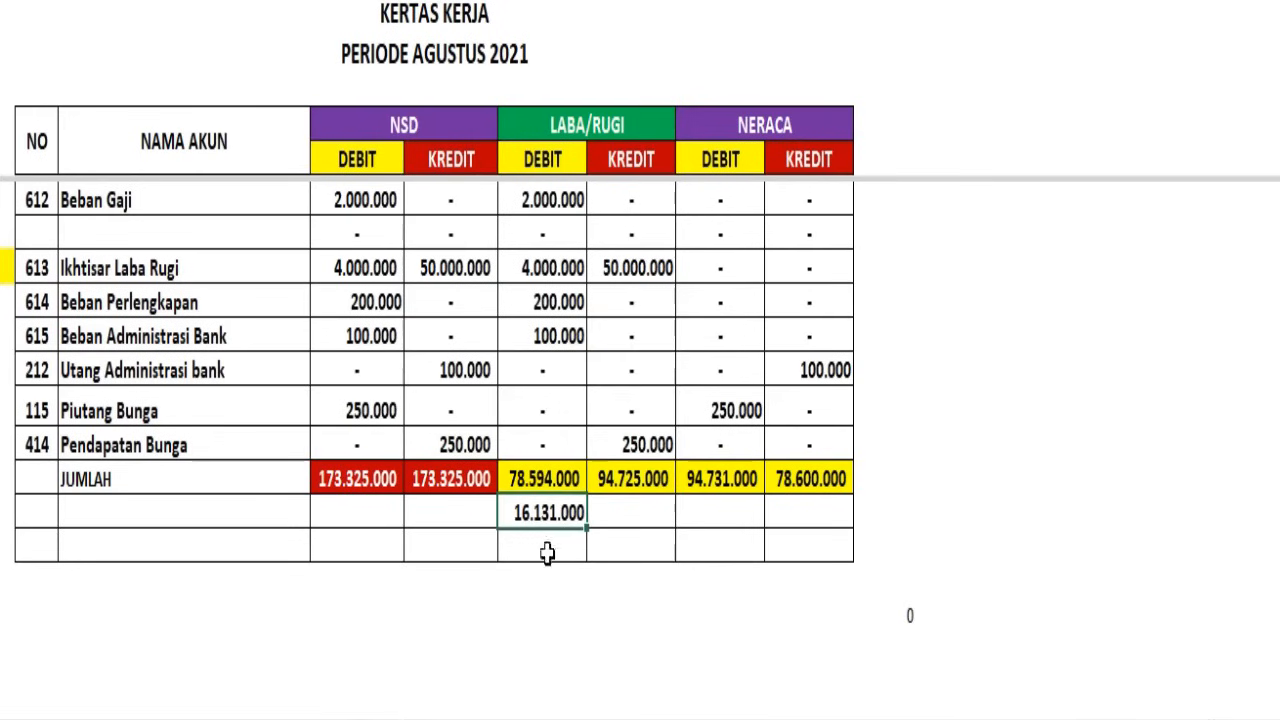
drag(536, 549, 602, 537)
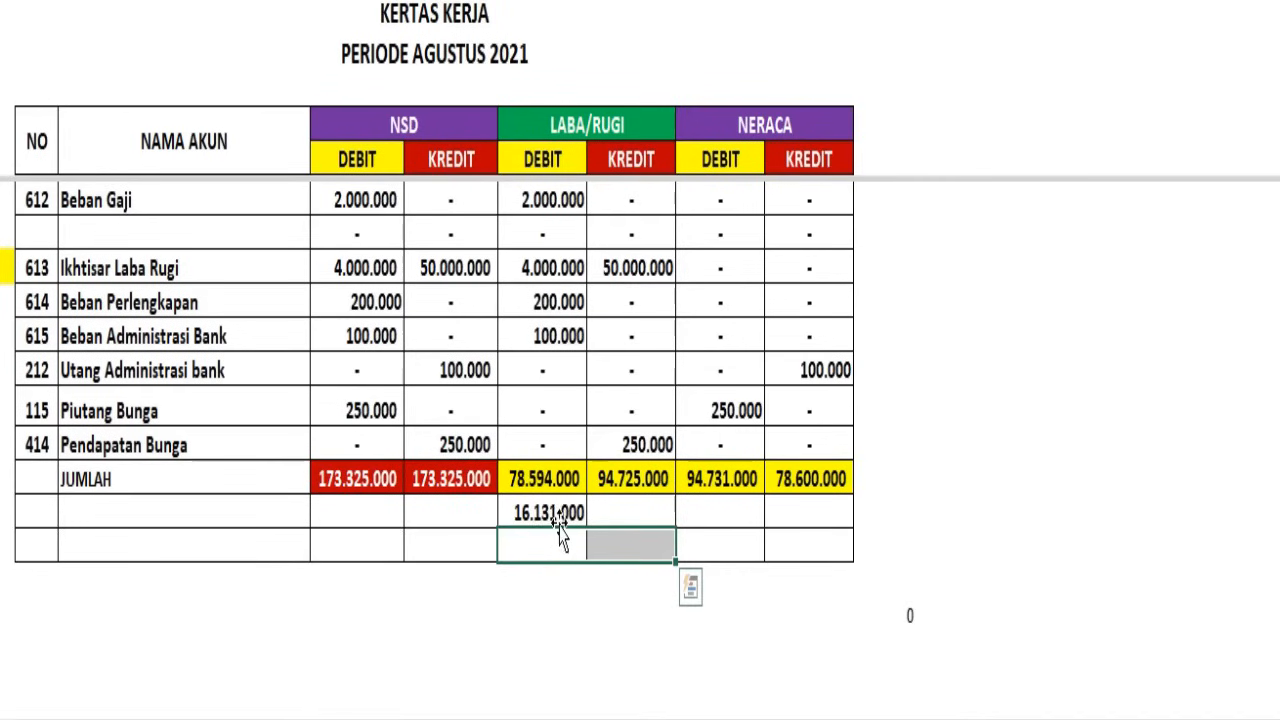
key(alt+equal)
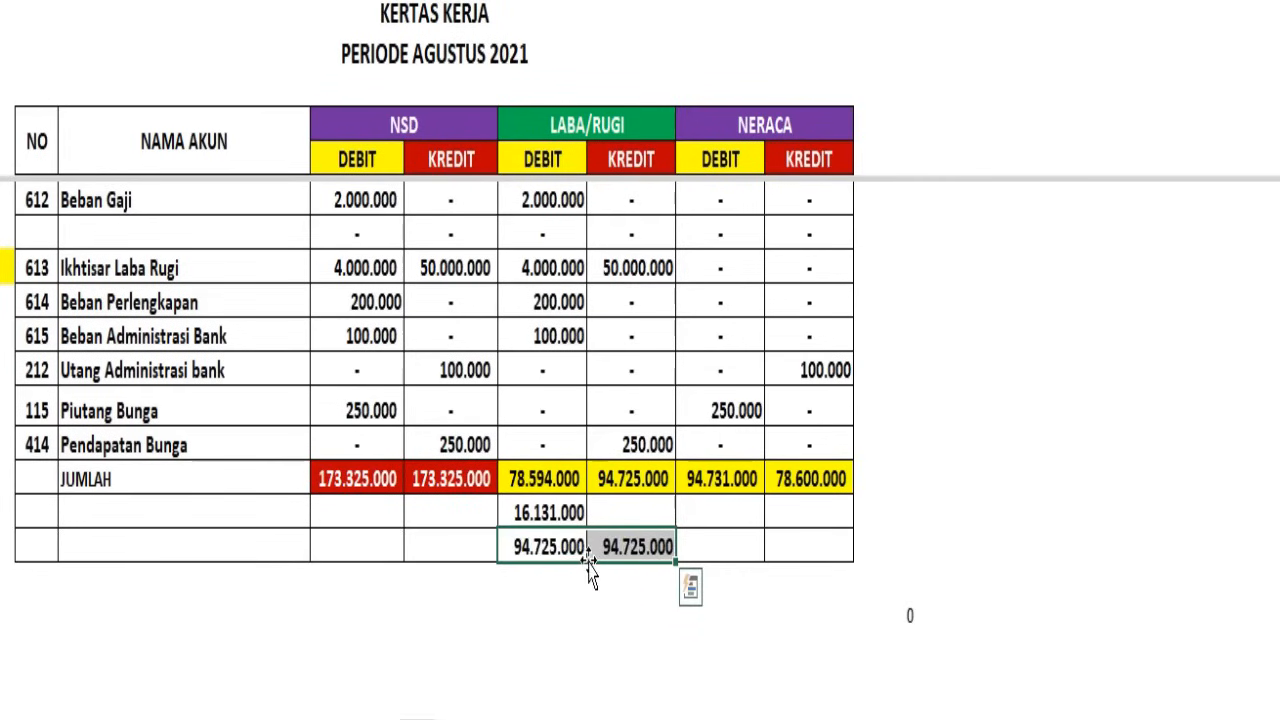
click(622, 589)
click(626, 514)
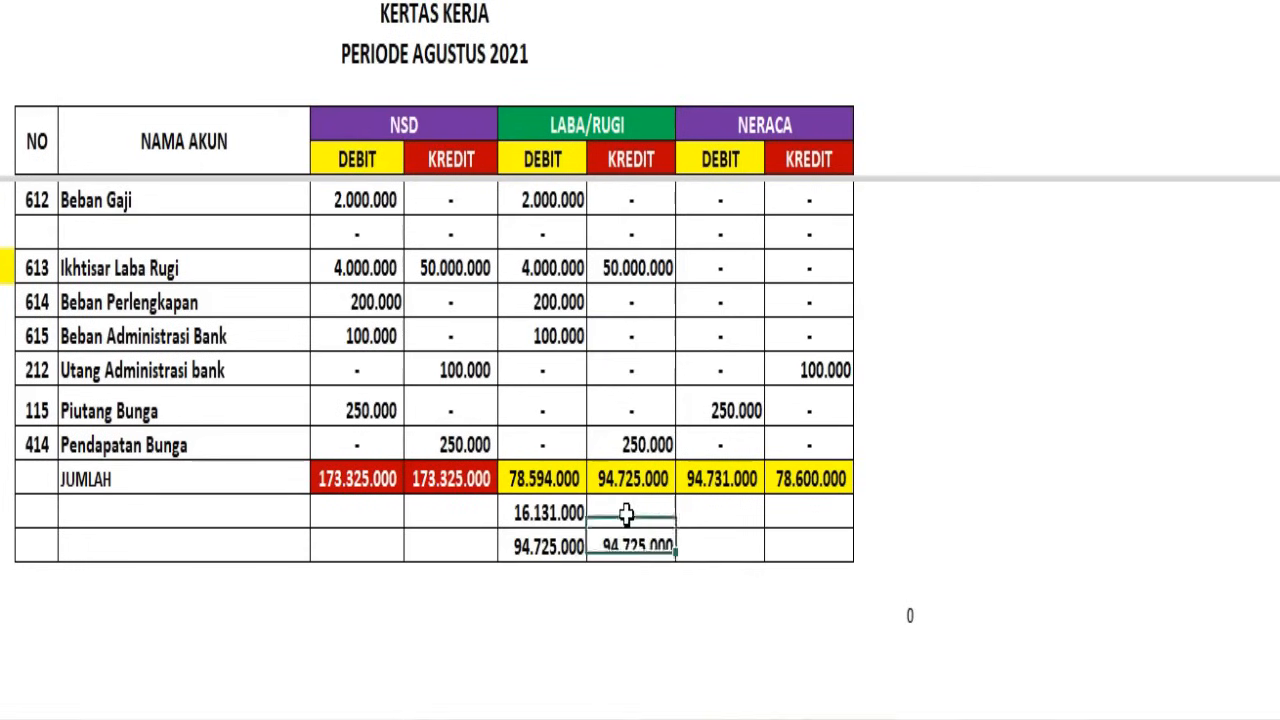
key(ctrl+z)
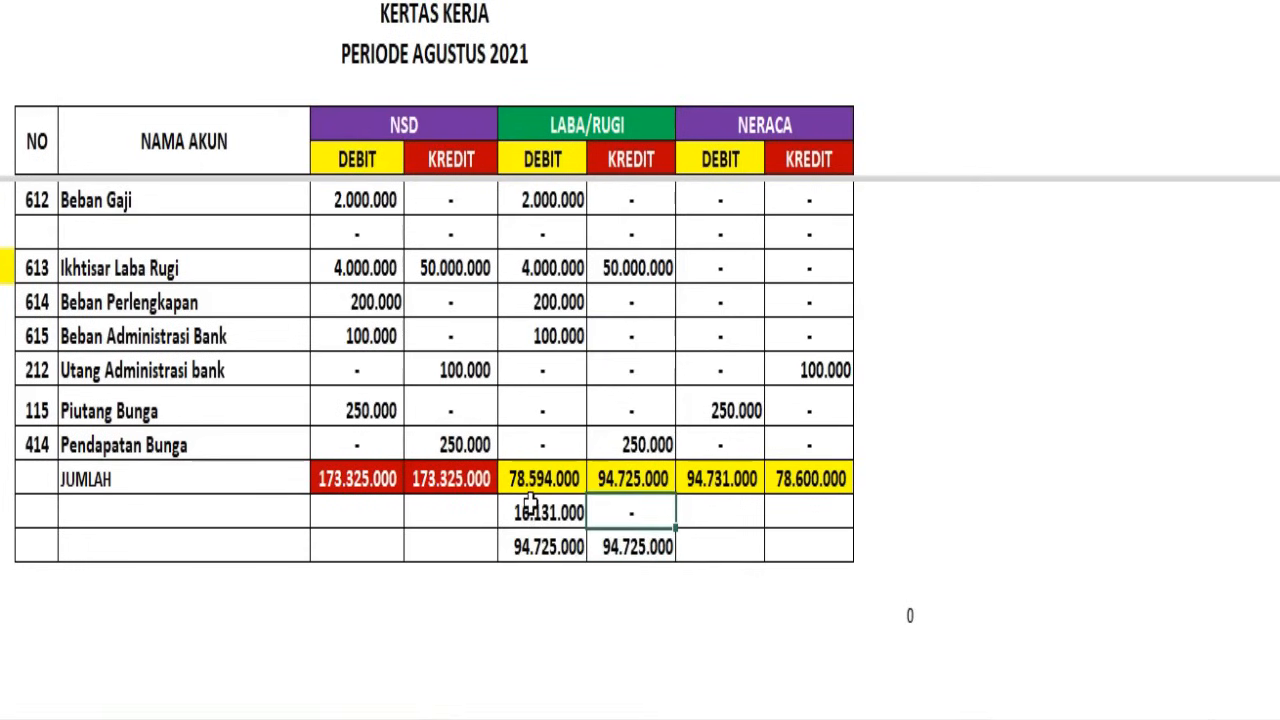
Fill the two final LABA/RUGI totals in the last row with light green
drag(549, 546, 630, 546)
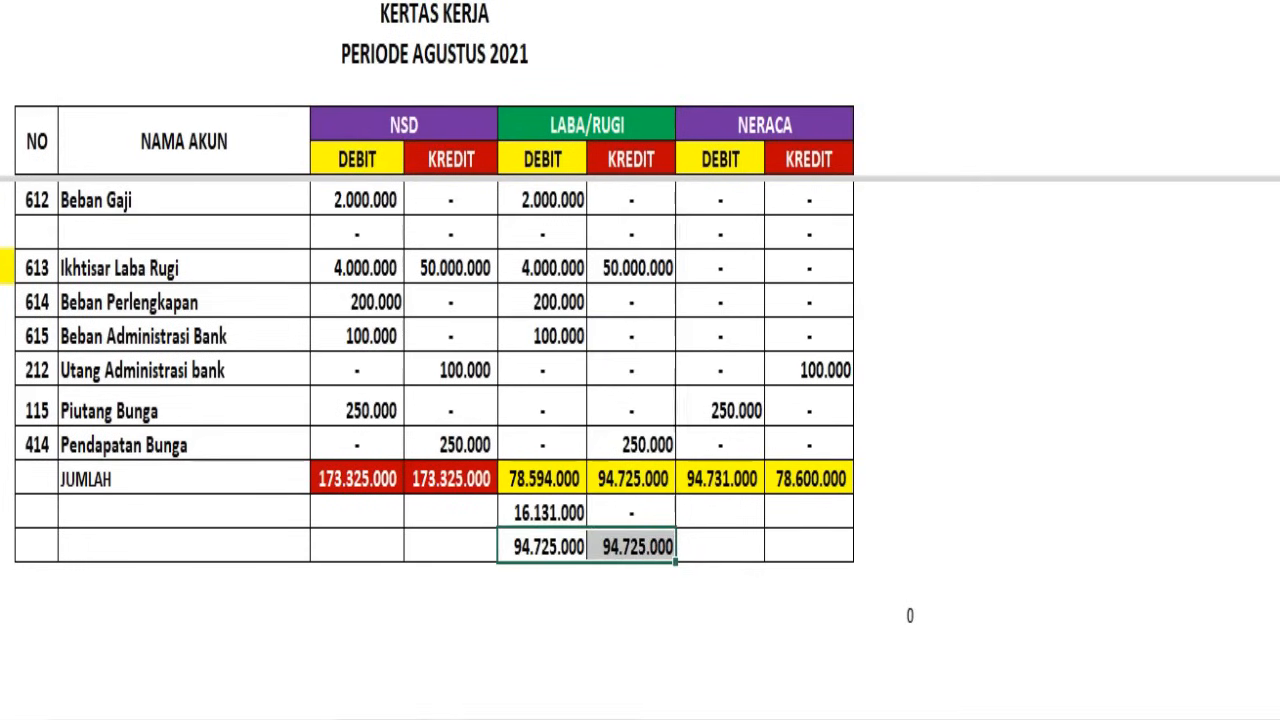
click(286, 2)
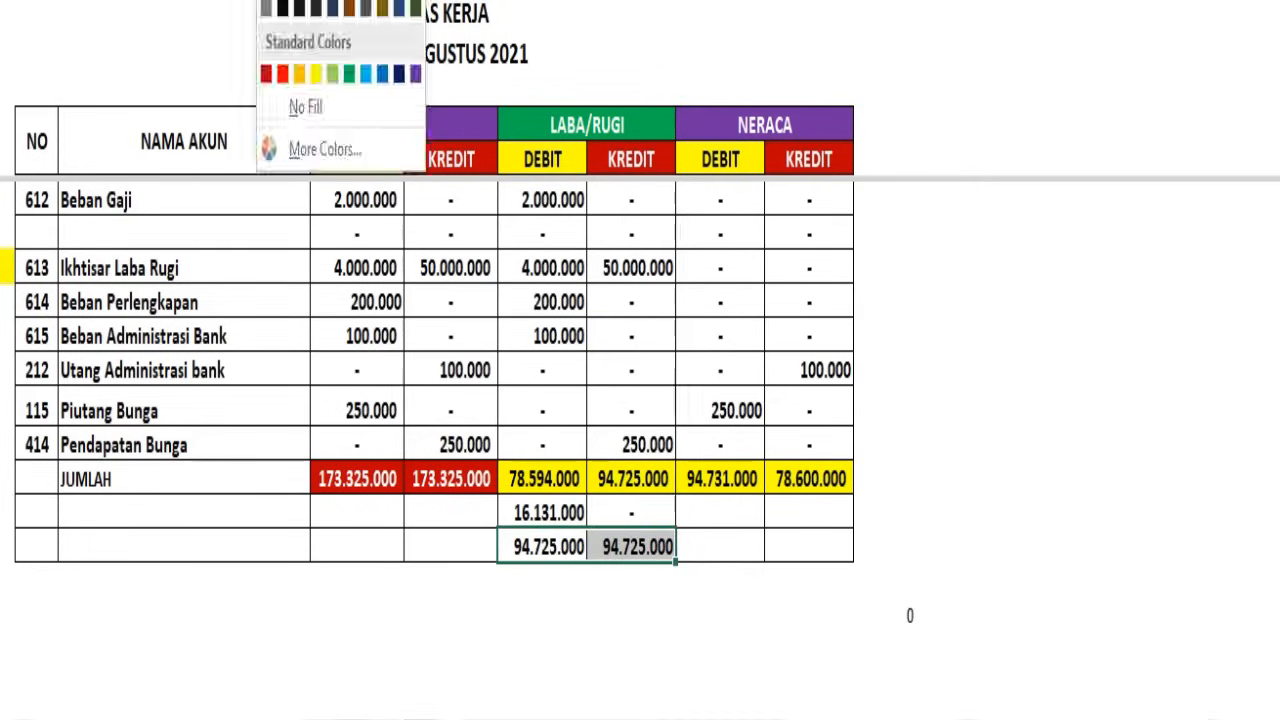
click(332, 78)
click(656, 616)
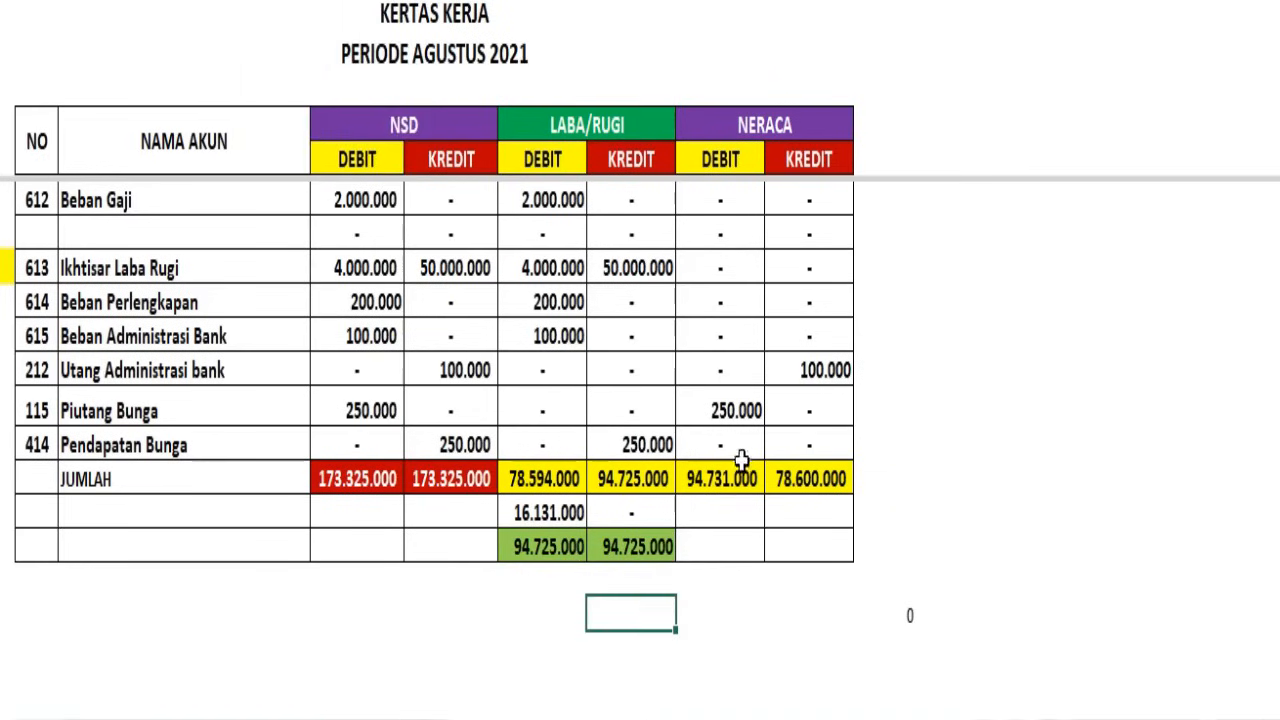
Enter the LABA/RUGI difference of 16.131.000 below the NERACA credit total
click(710, 510)
click(710, 483)
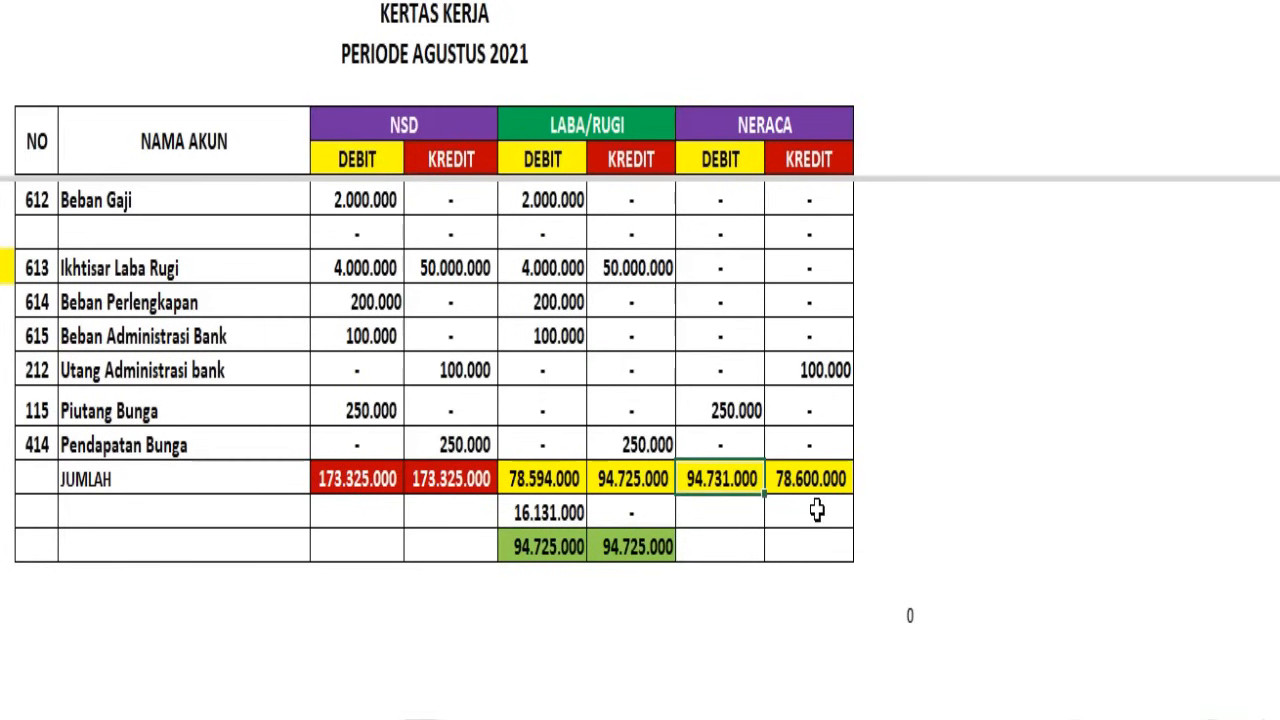
click(817, 511)
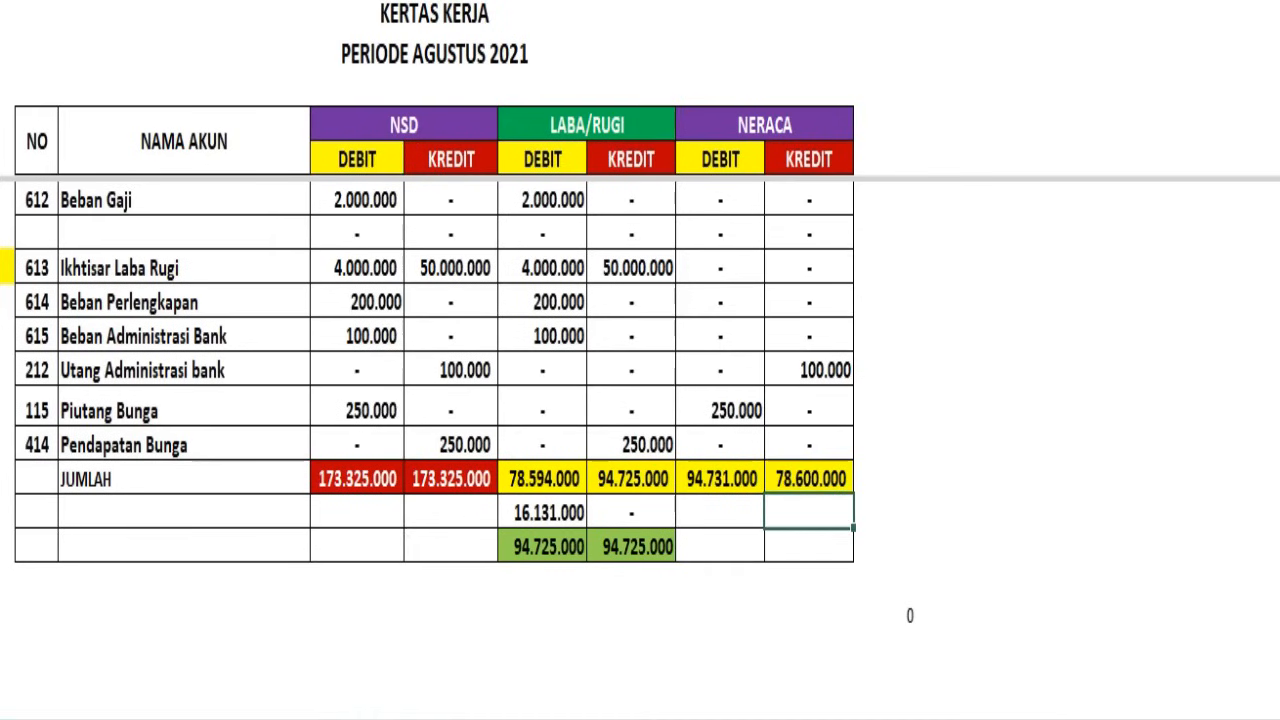
key(ctrl+z)
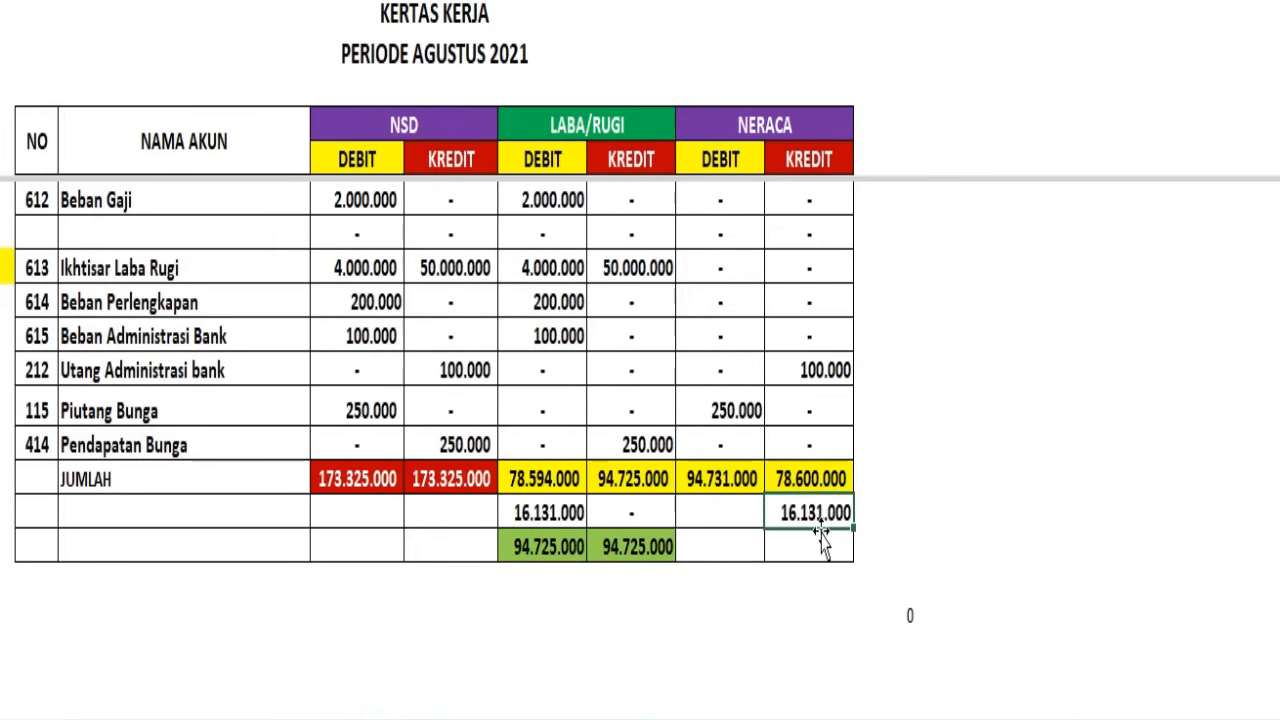
Enter zero below the NERACA debit total and sum the JUMLAH and difference rows for NERACA debit and credit in the last row
click(717, 550)
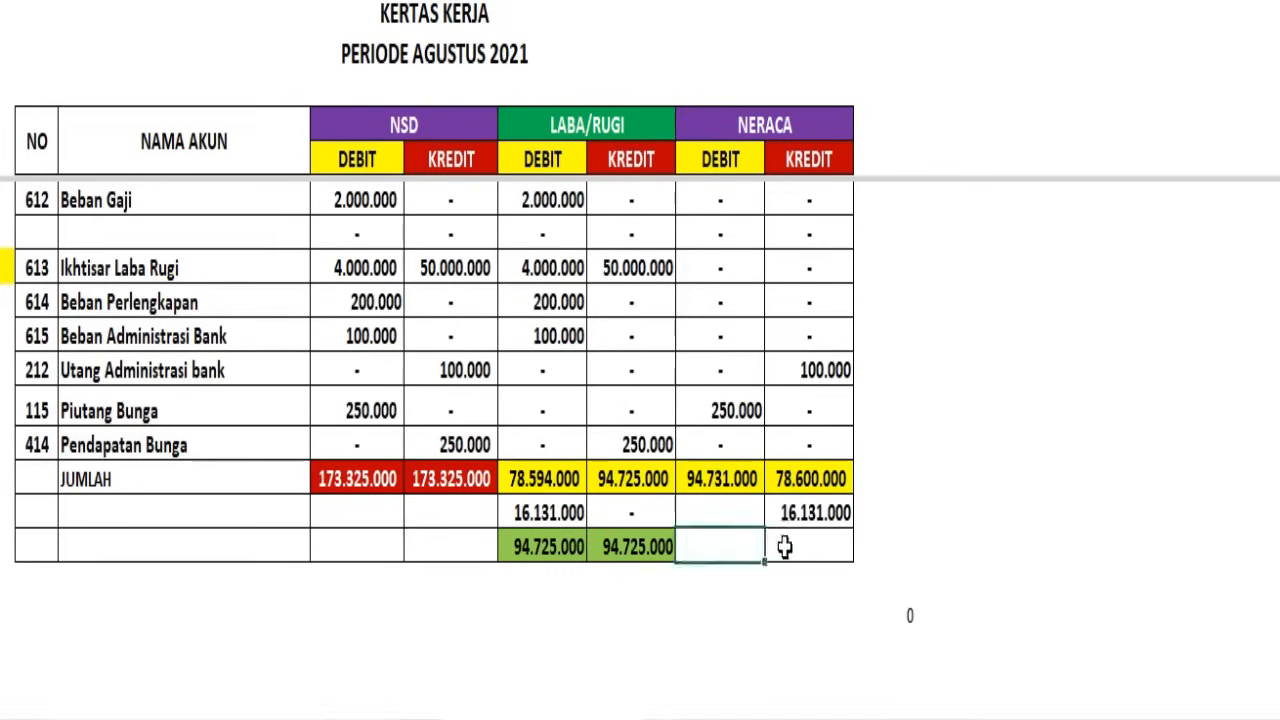
shift+click(785, 546)
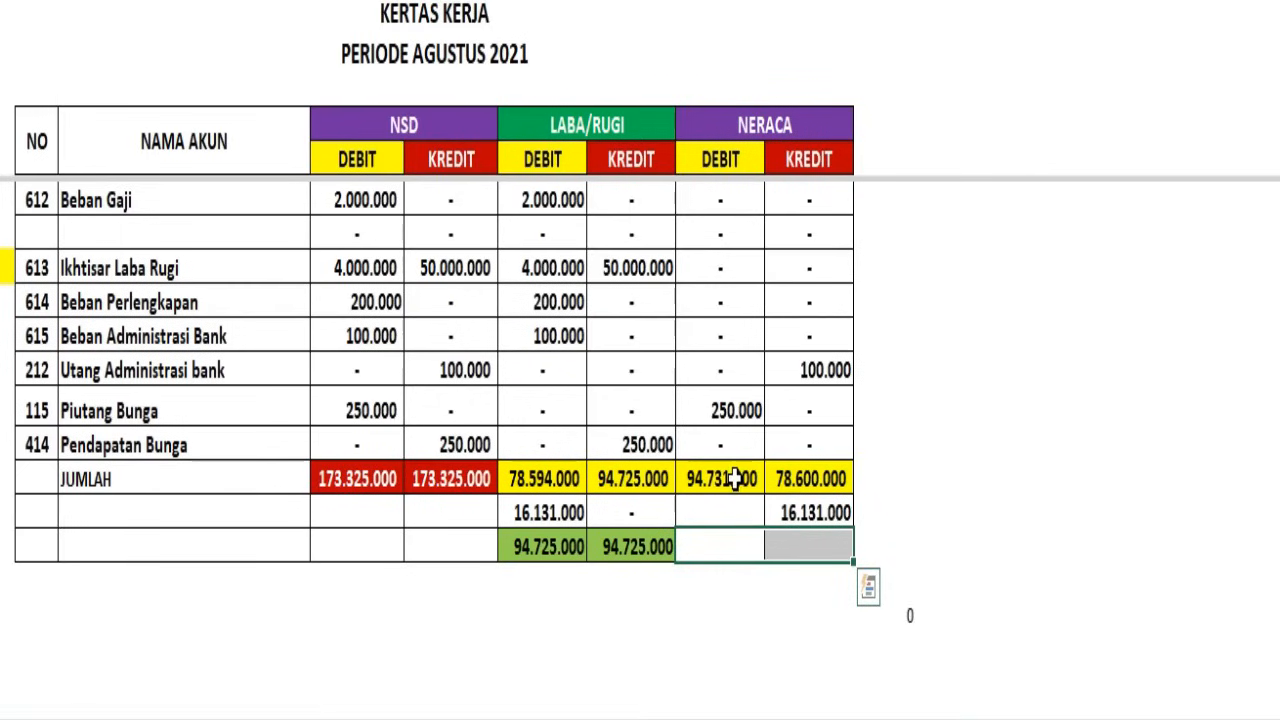
click(737, 510)
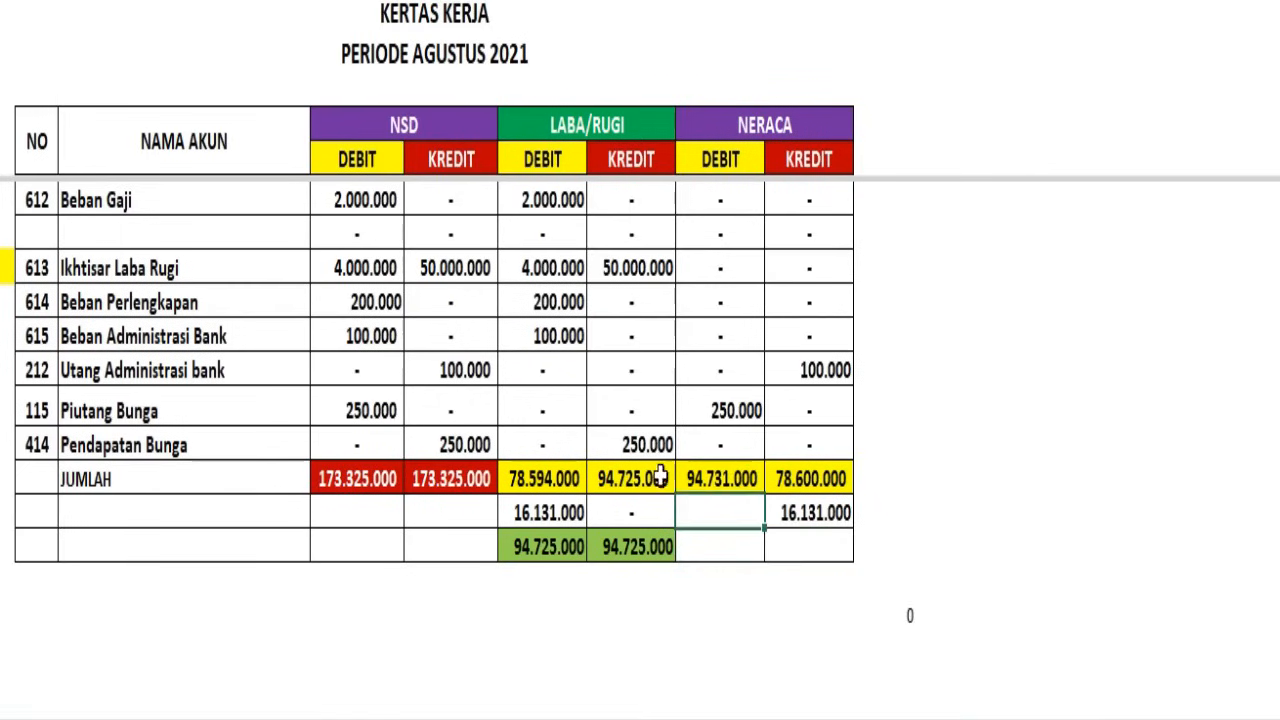
click(727, 536)
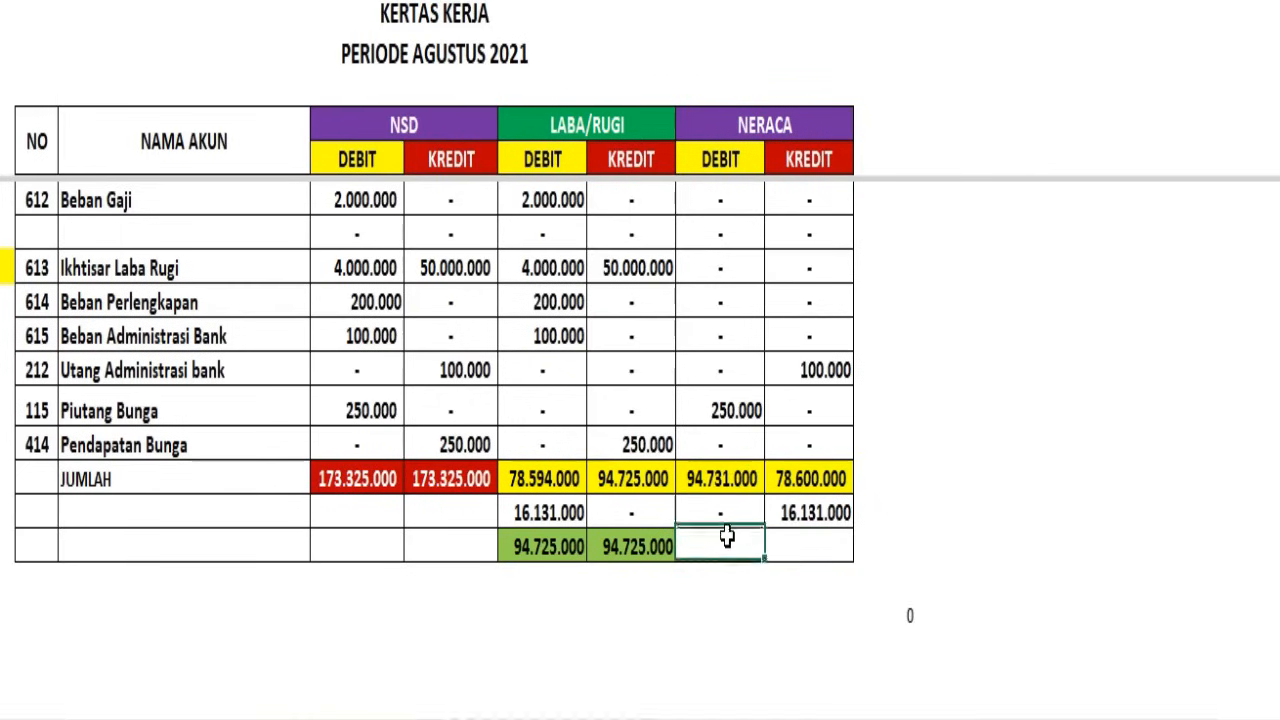
click(831, 479)
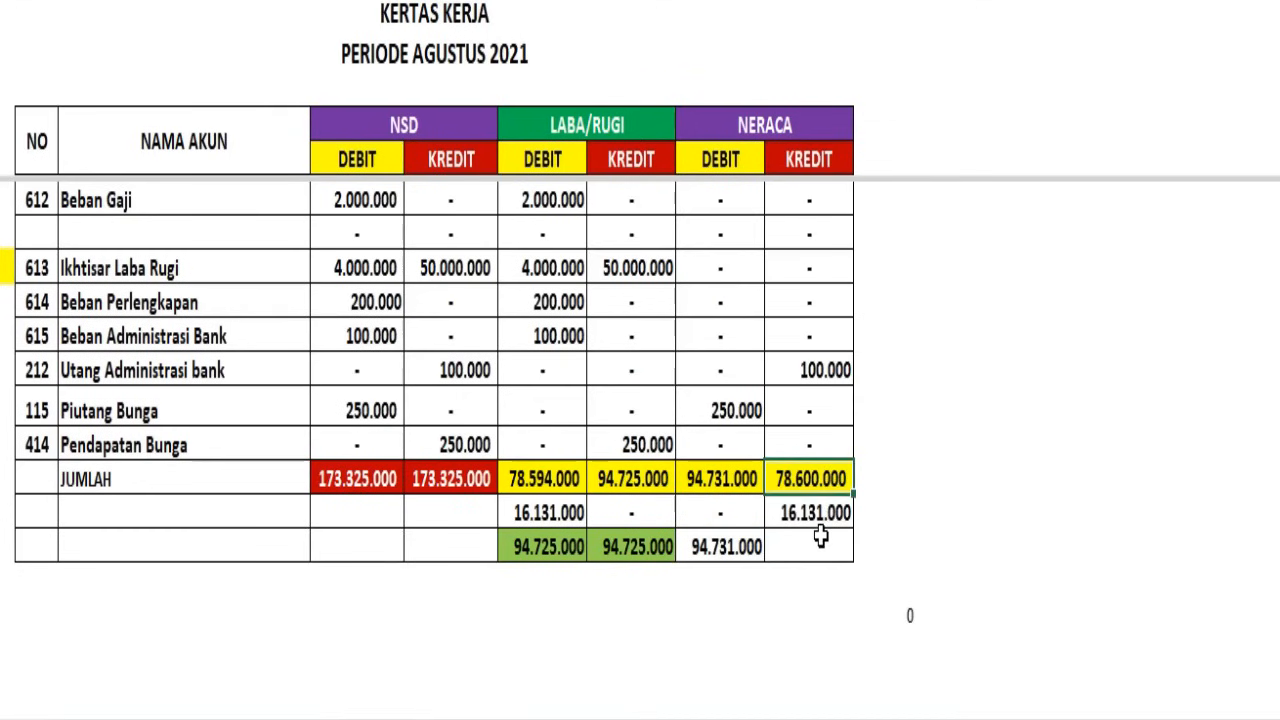
click(820, 540)
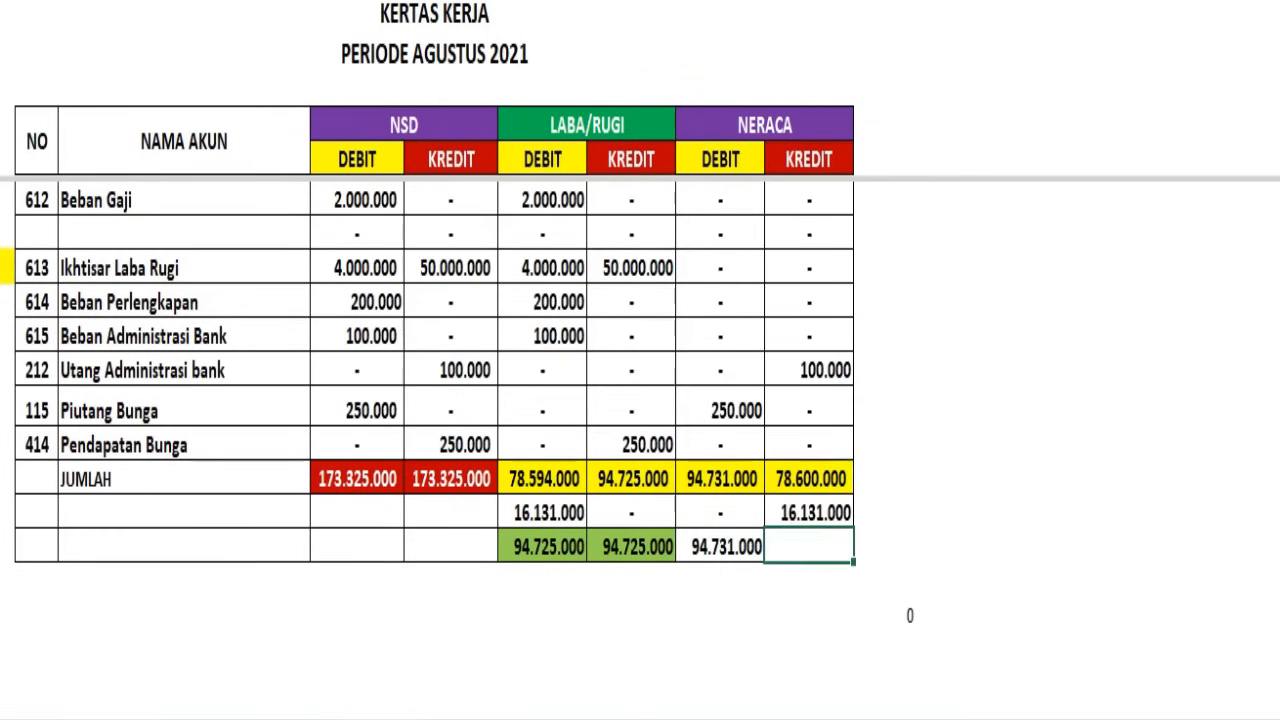
text(94.731.000)
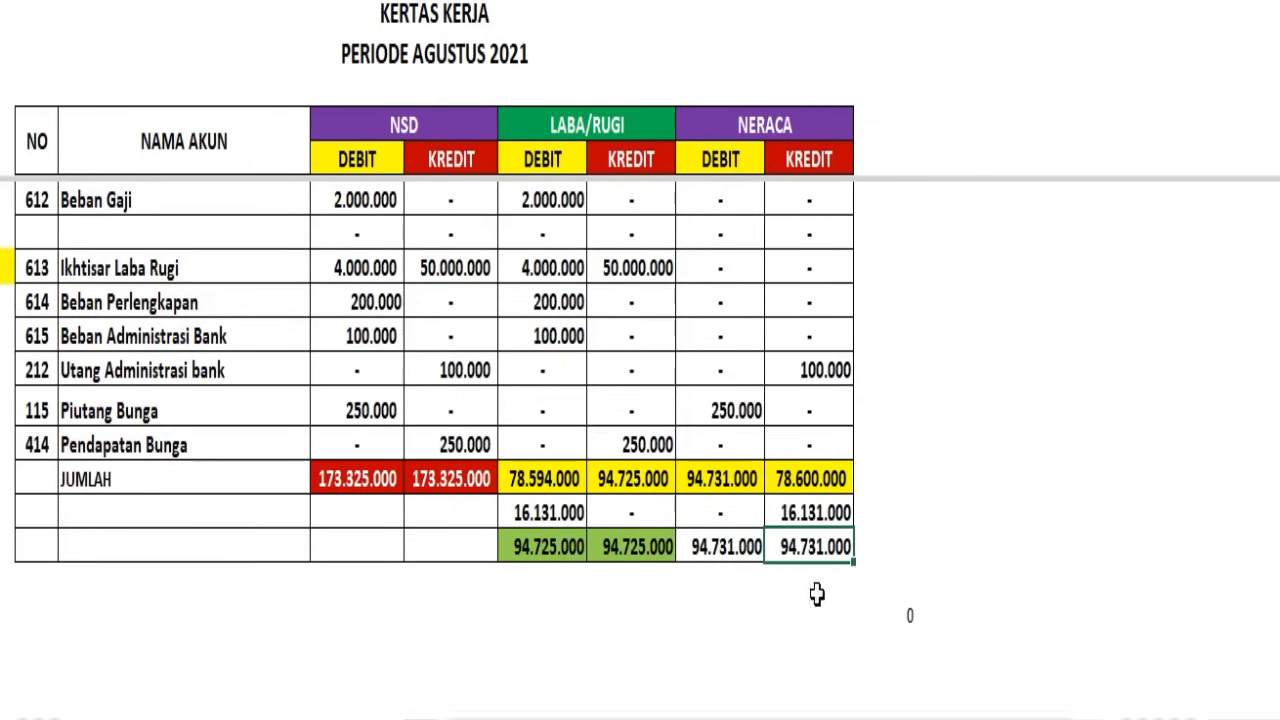
Fill the two final NERACA totals in the last row with light orange
drag(722, 548, 772, 545)
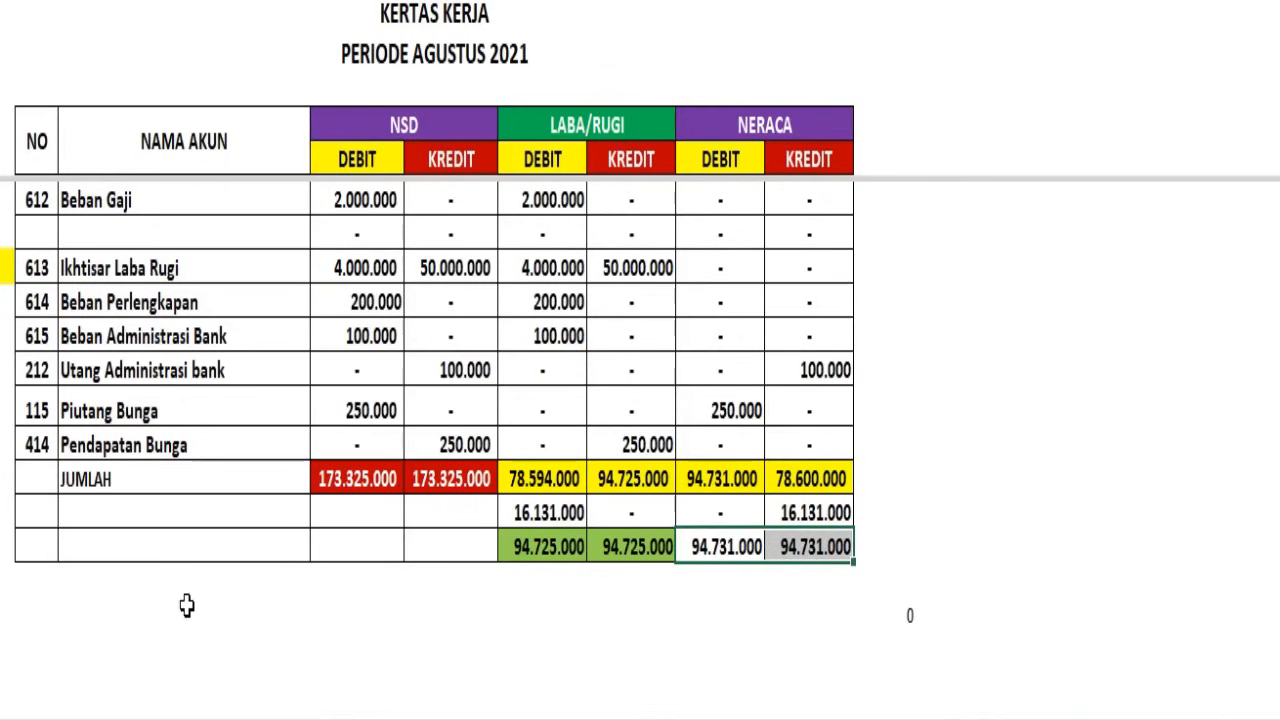
click(284, 0)
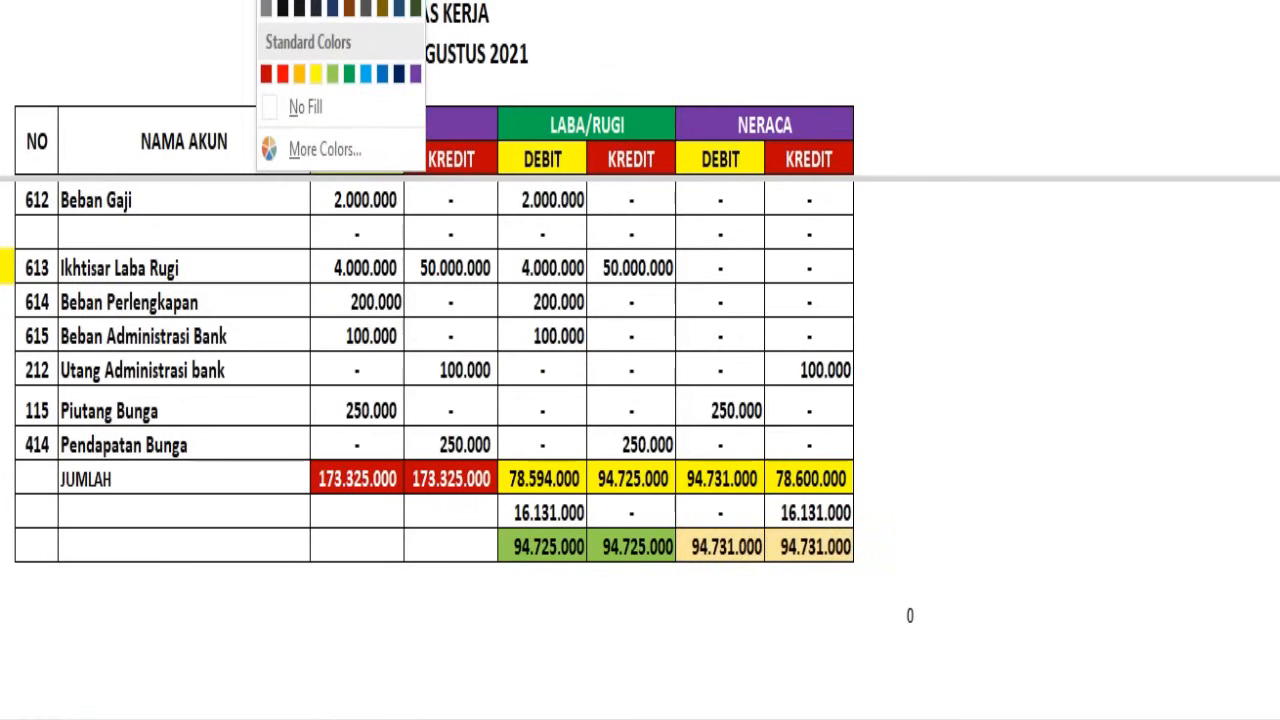
click(378, 8)
click(797, 640)
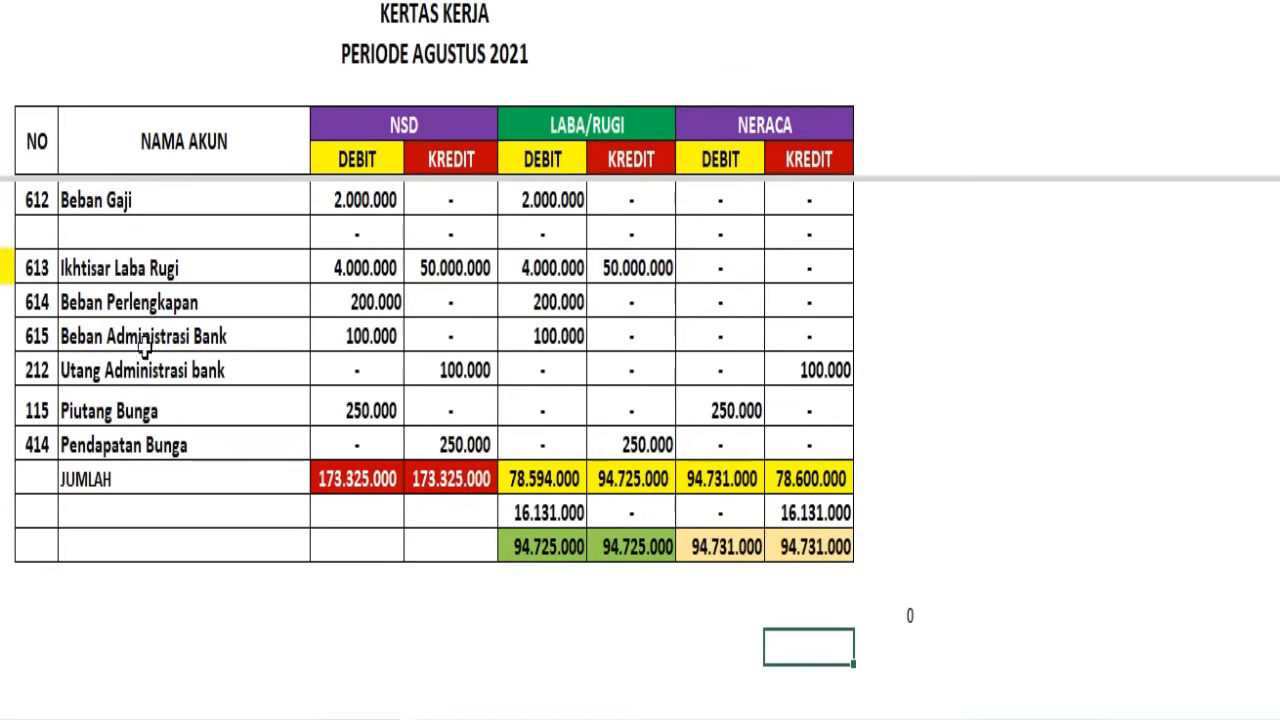
Remove the split above the Beban Gaji row and return to the upper part of the account list
drag(2, 158, 5, 214)
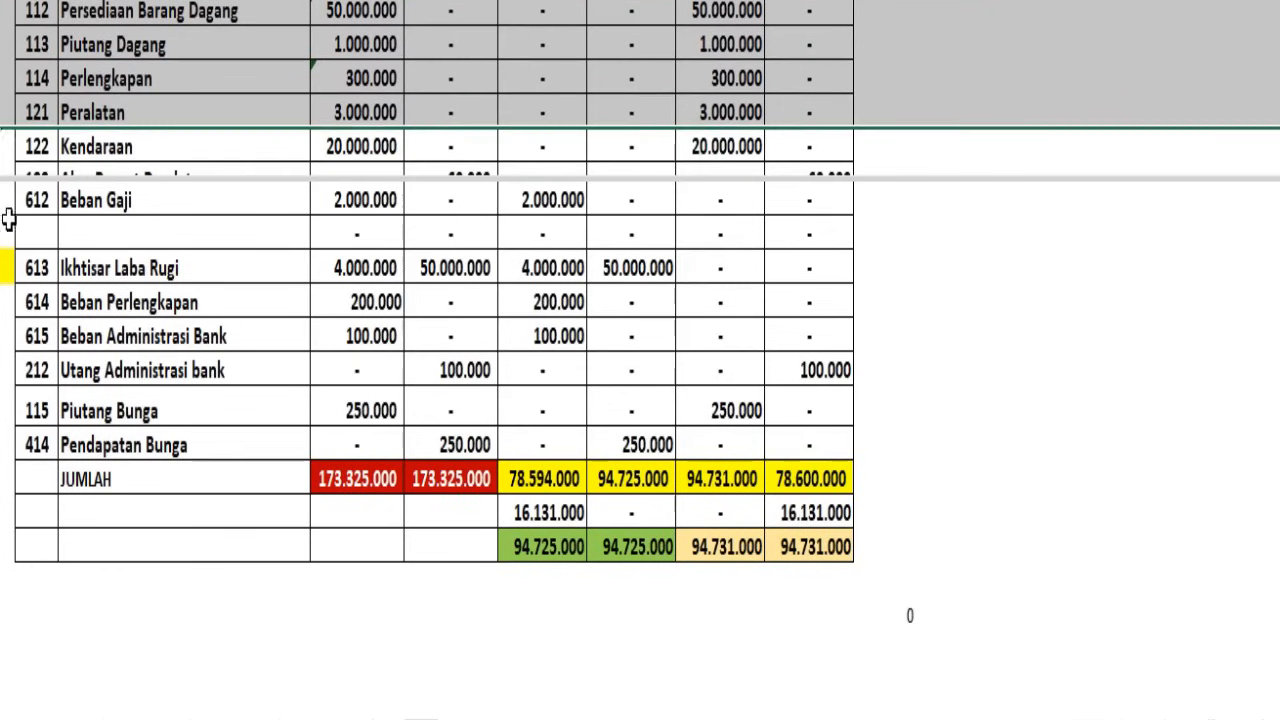
click(3, 202)
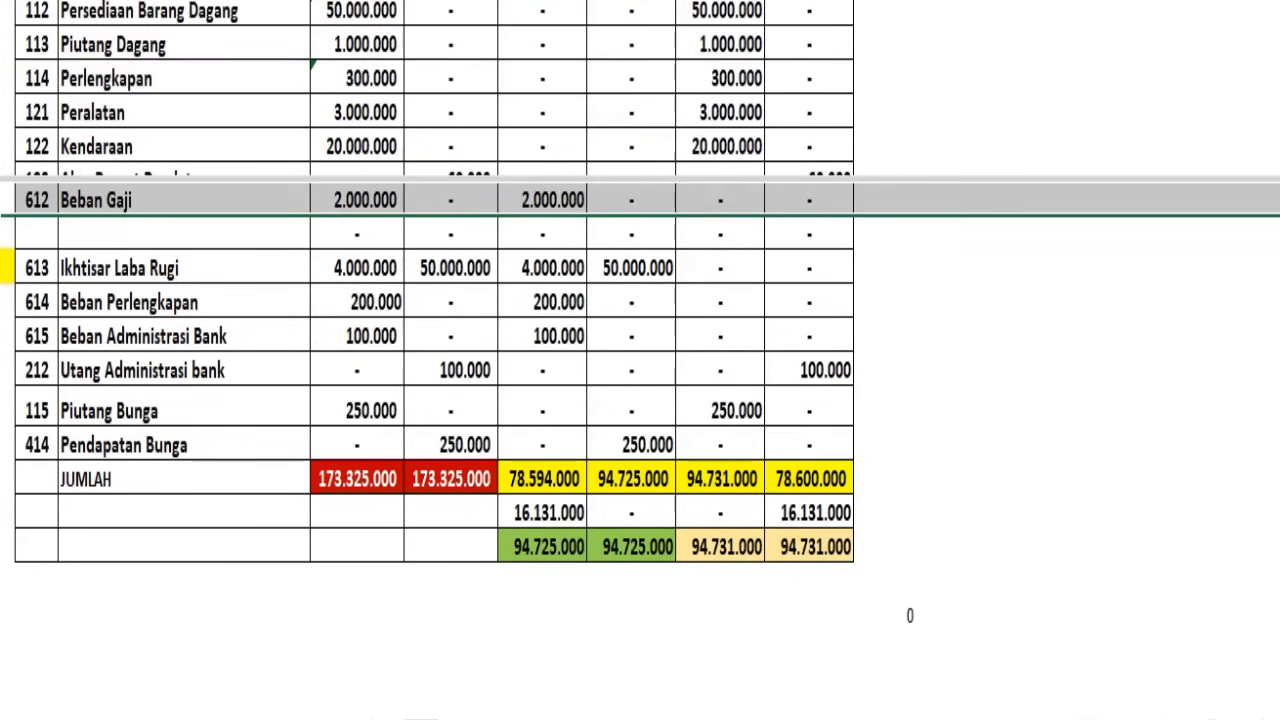
scroll(914, 297, up, 10)
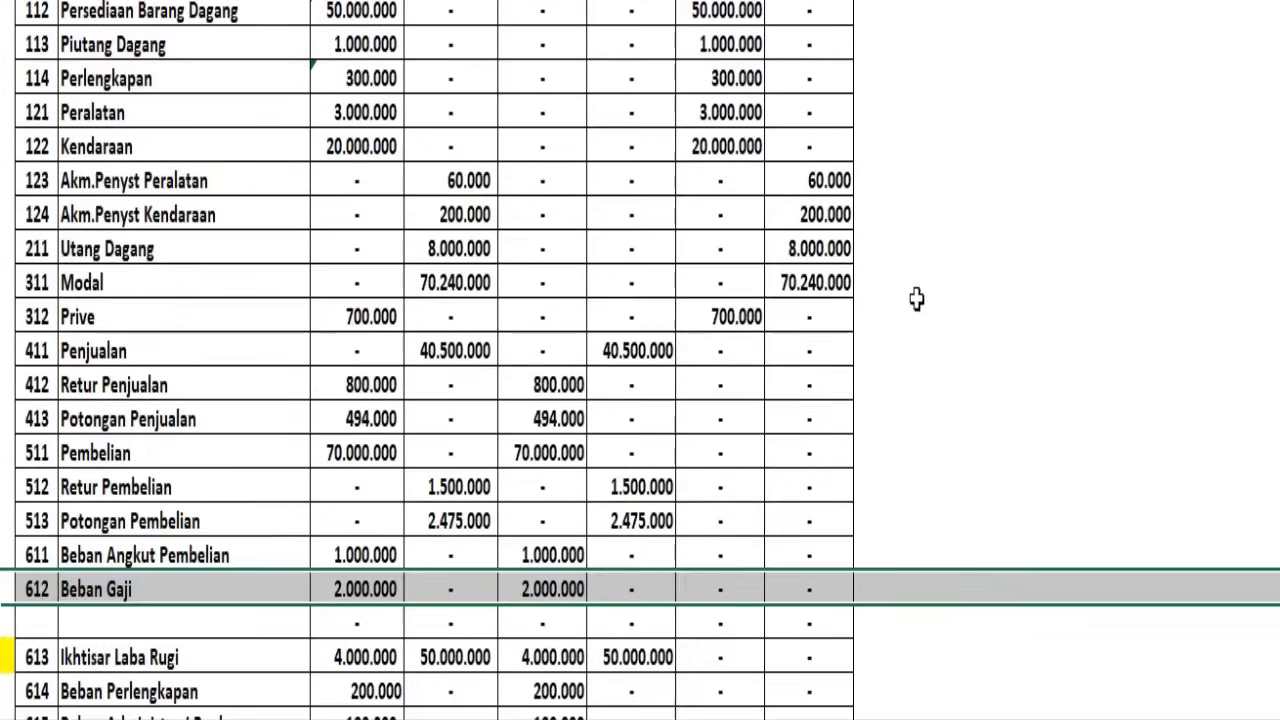
Unhide the NERACA SALDO and JURNAL PENYESUAIAN columns between NAMA AKUN and NSD
drag(184, 2, 357, 2)
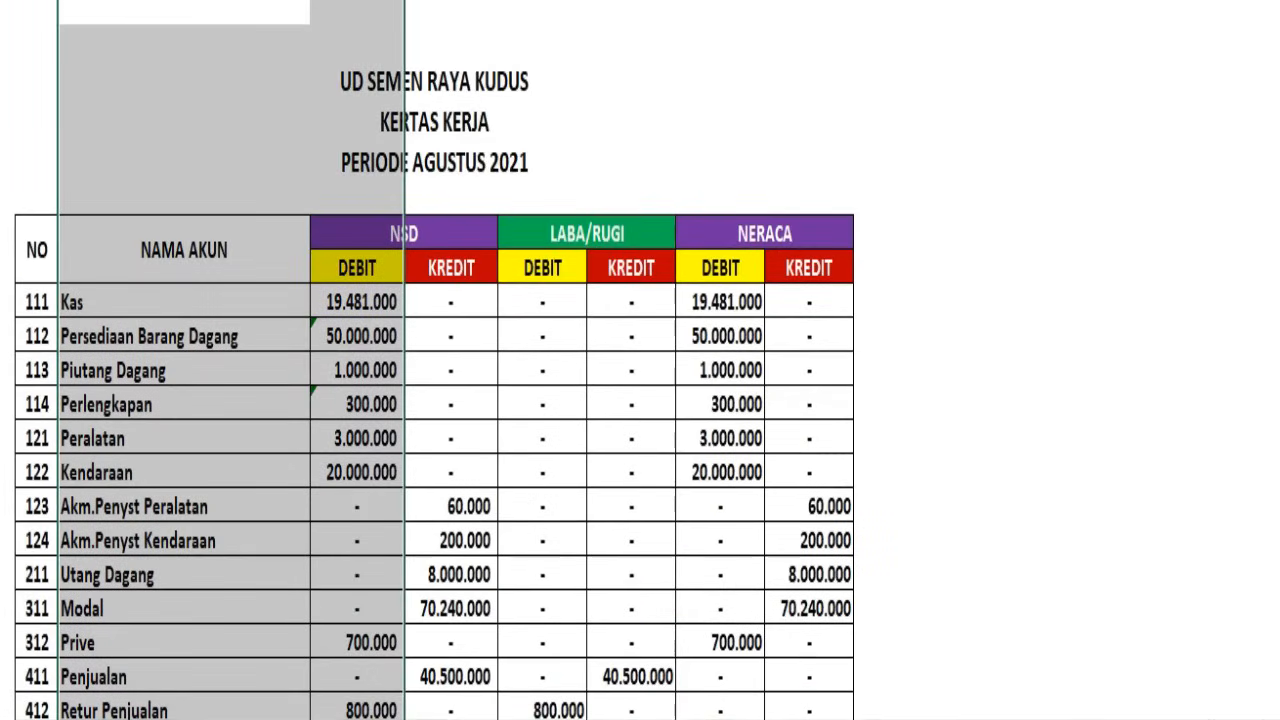
click(362, 172)
right_click(366, 165)
right_click(375, 6)
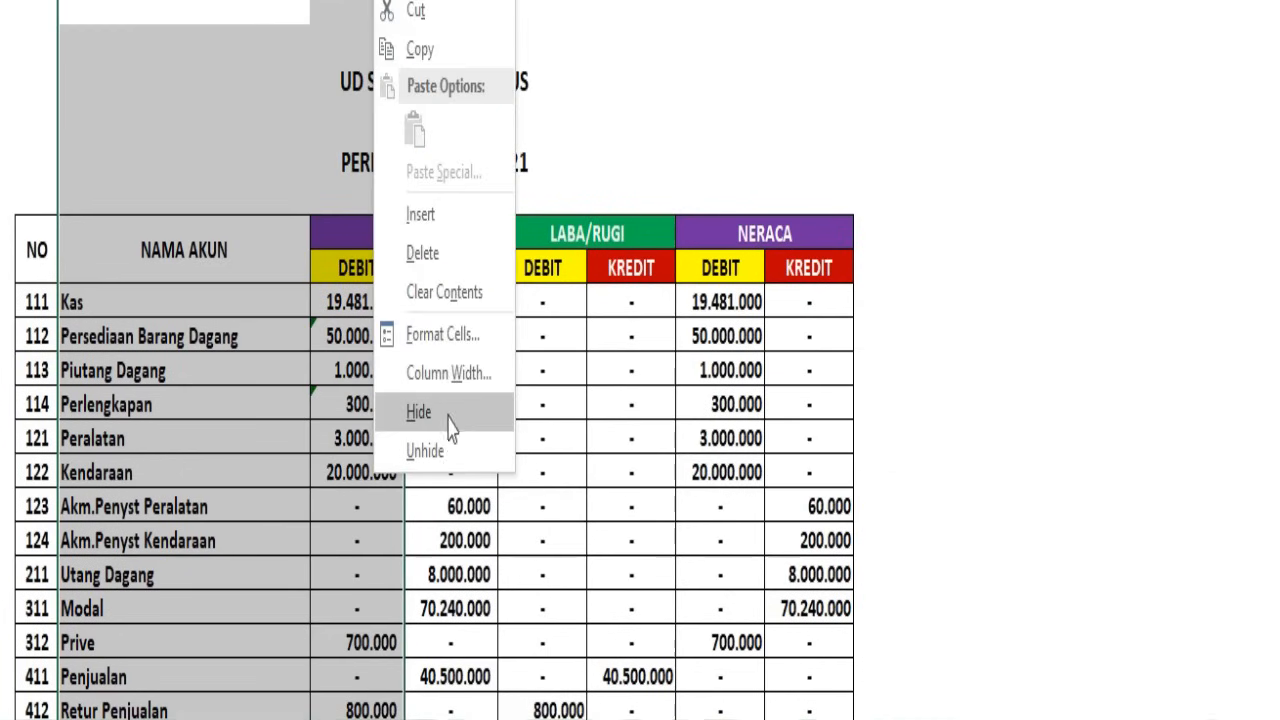
click(430, 451)
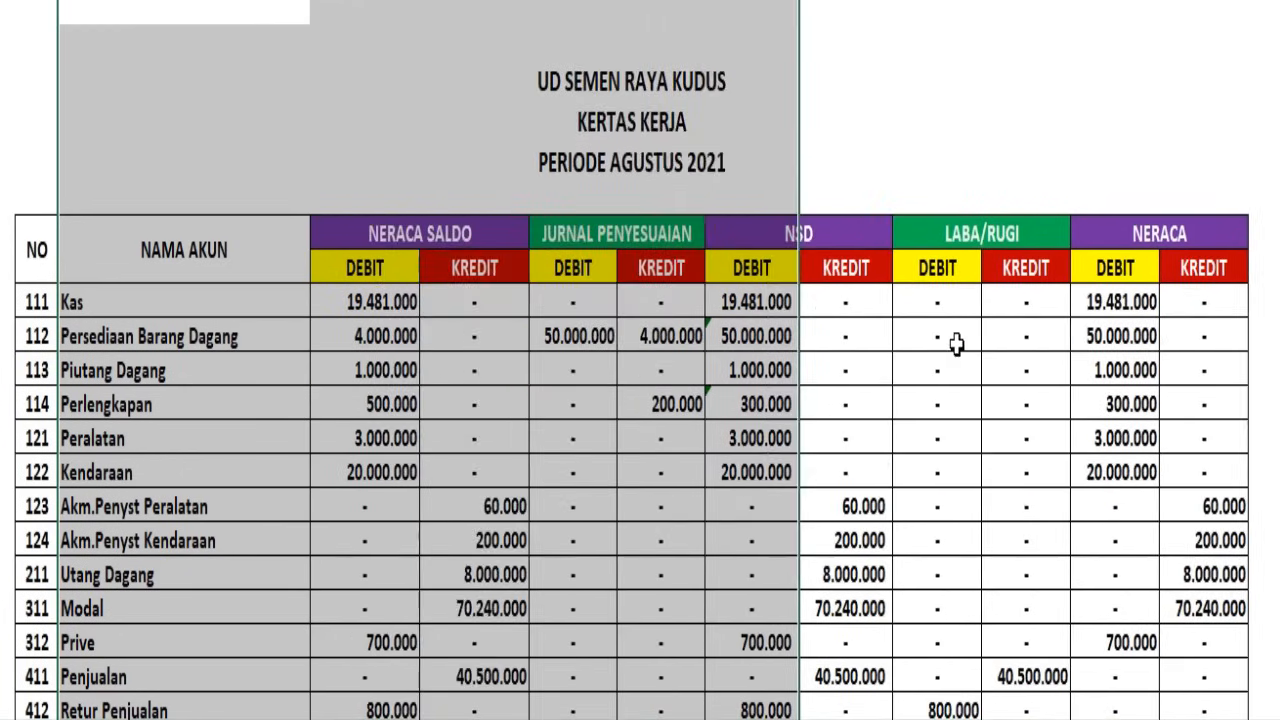
click(957, 343)
Review the full Kertas Kerja, checking the JUMLAH, difference and final total rows for LABA/RUGI and NERACA against the column headings
scroll(909, 286, down, 6)
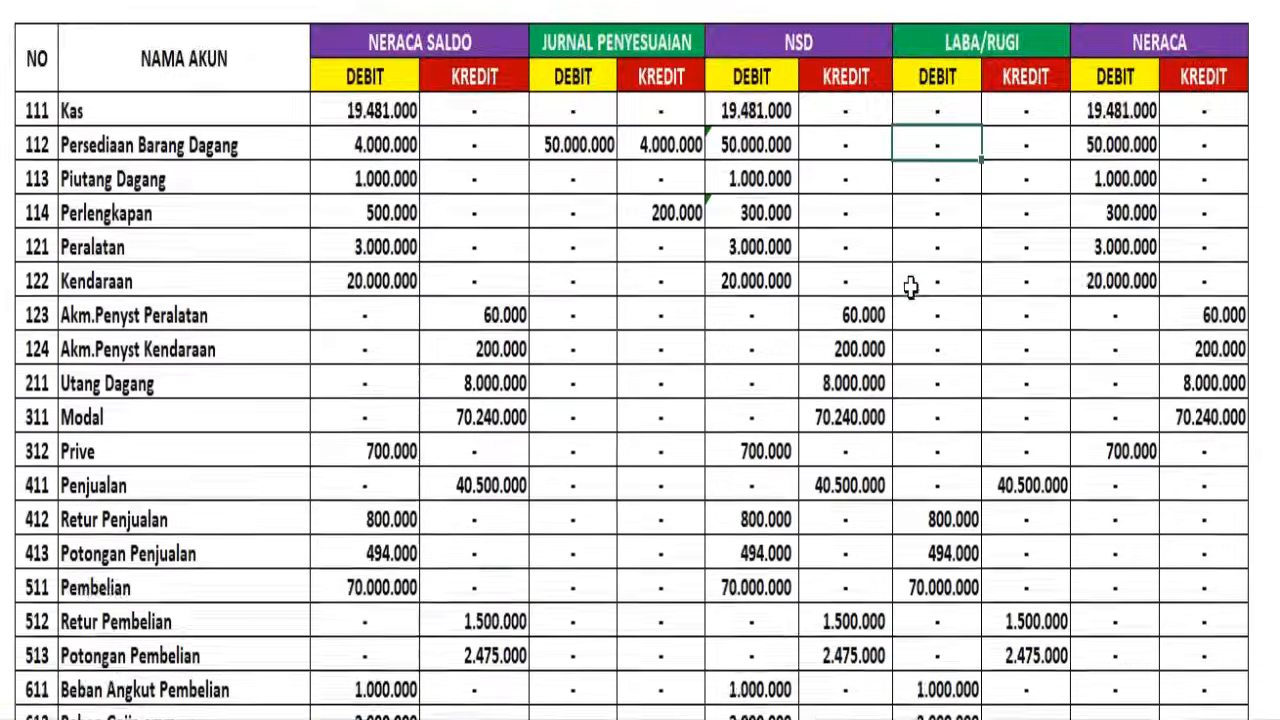
scroll(909, 288, down, 1)
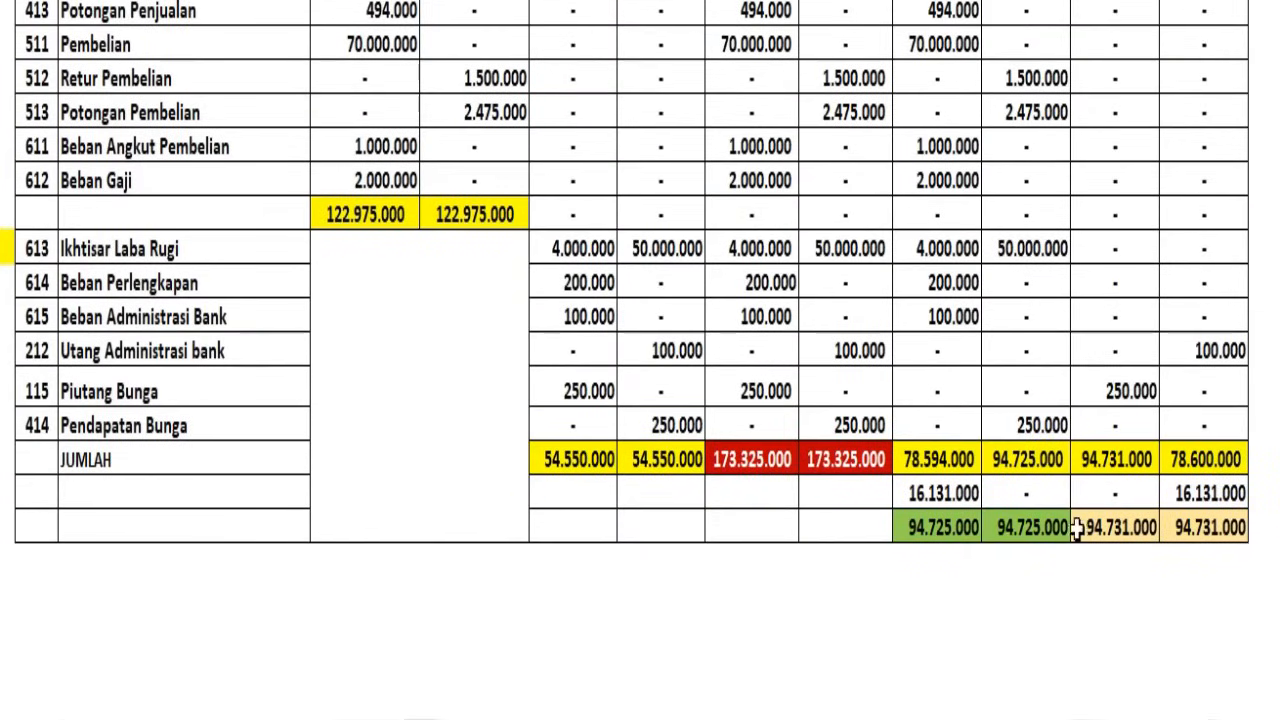
click(1, 493)
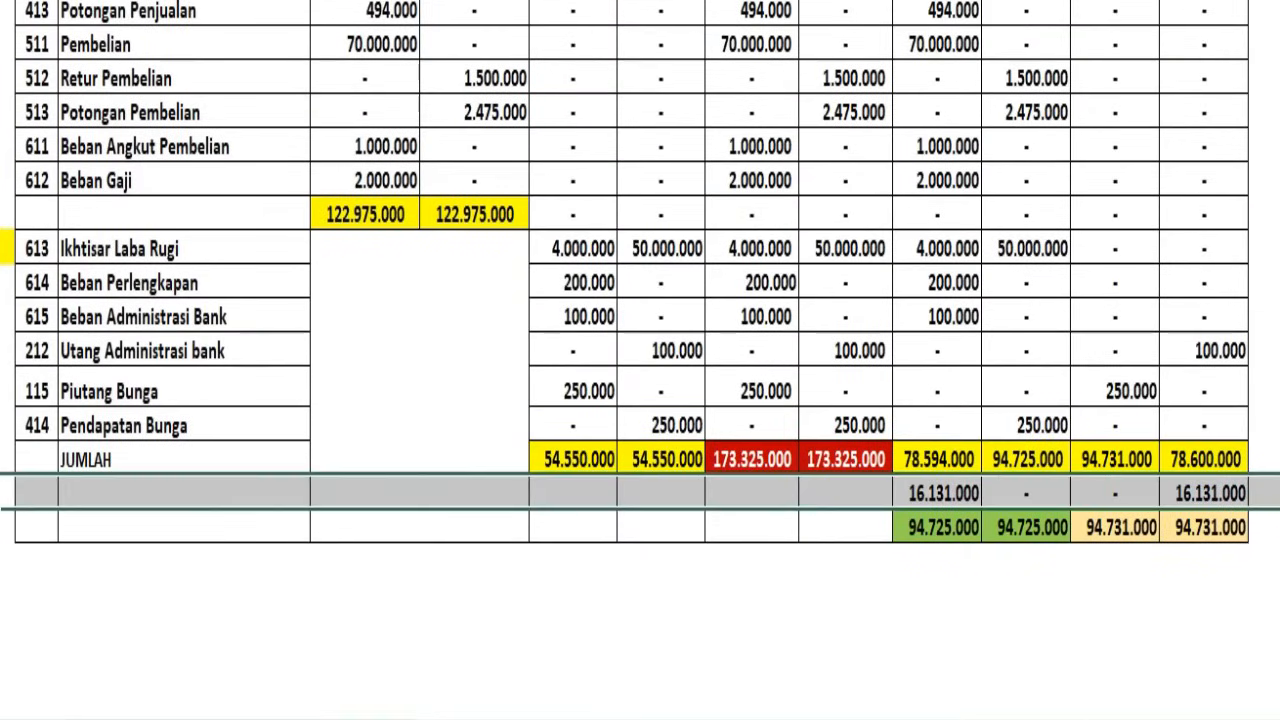
scroll(457, 375, up, 5)
scroll(457, 367, up, 2)
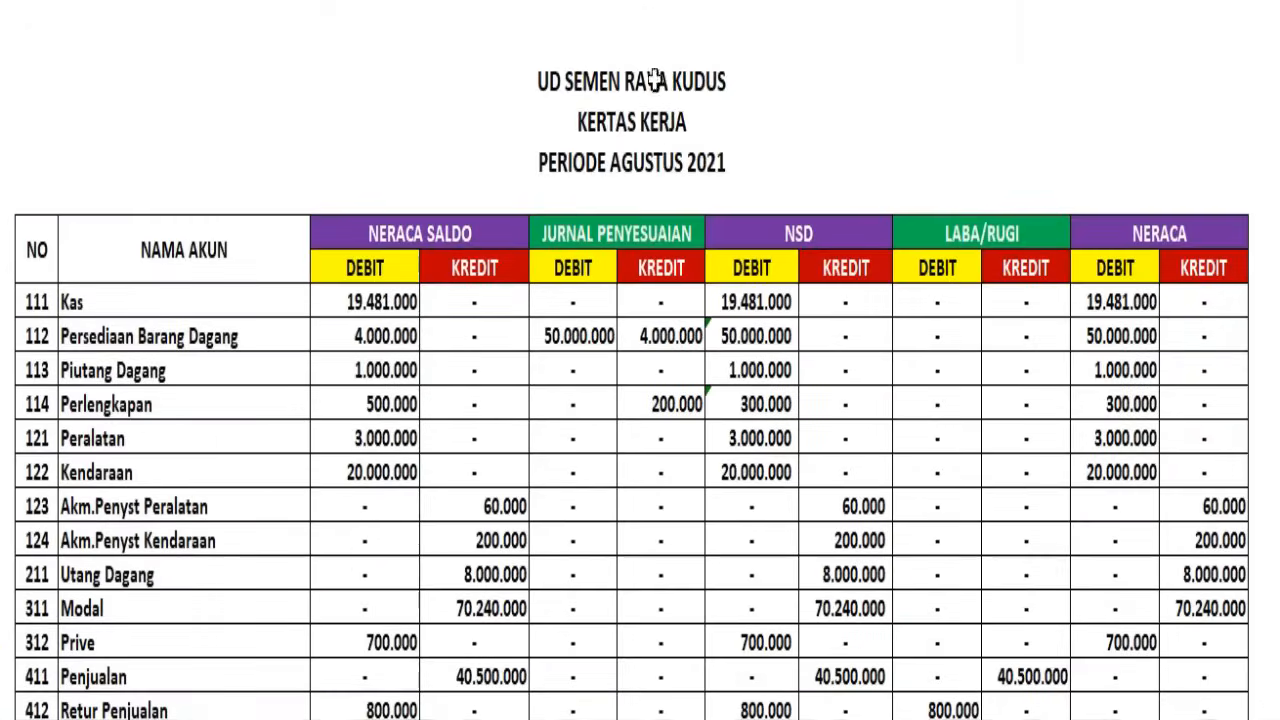
scroll(763, 480, down, 8)
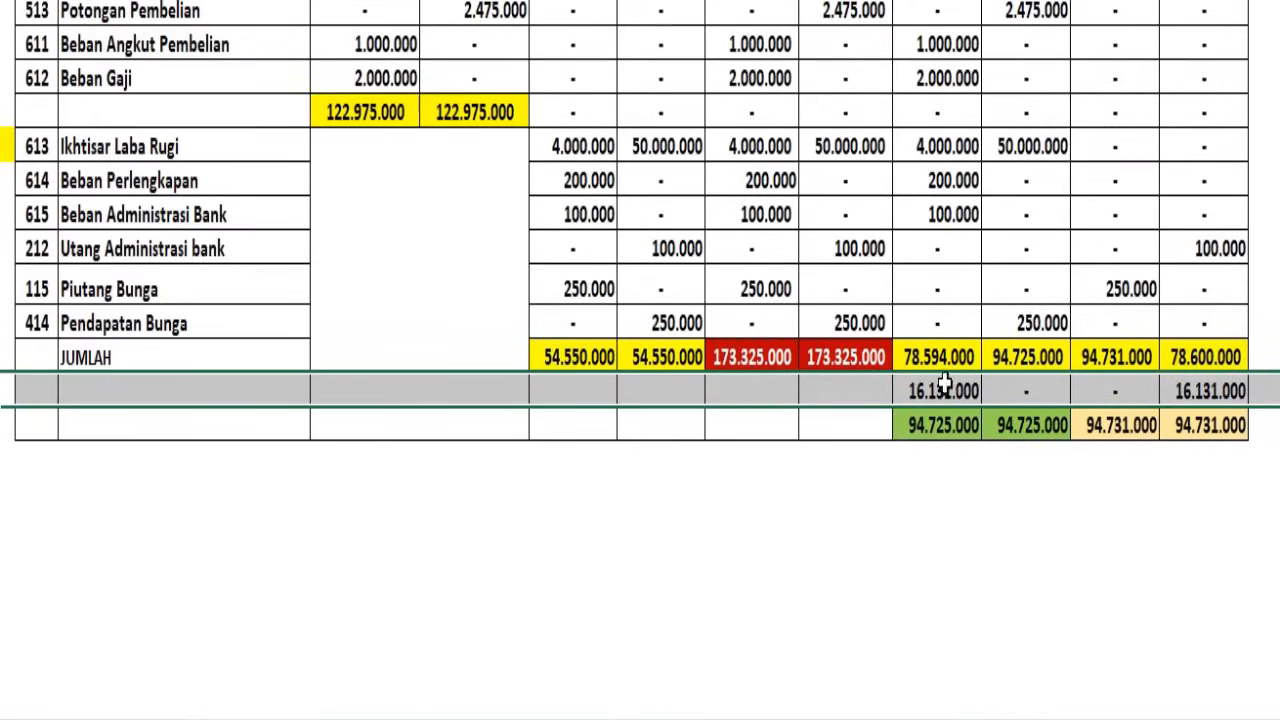
click(936, 393)
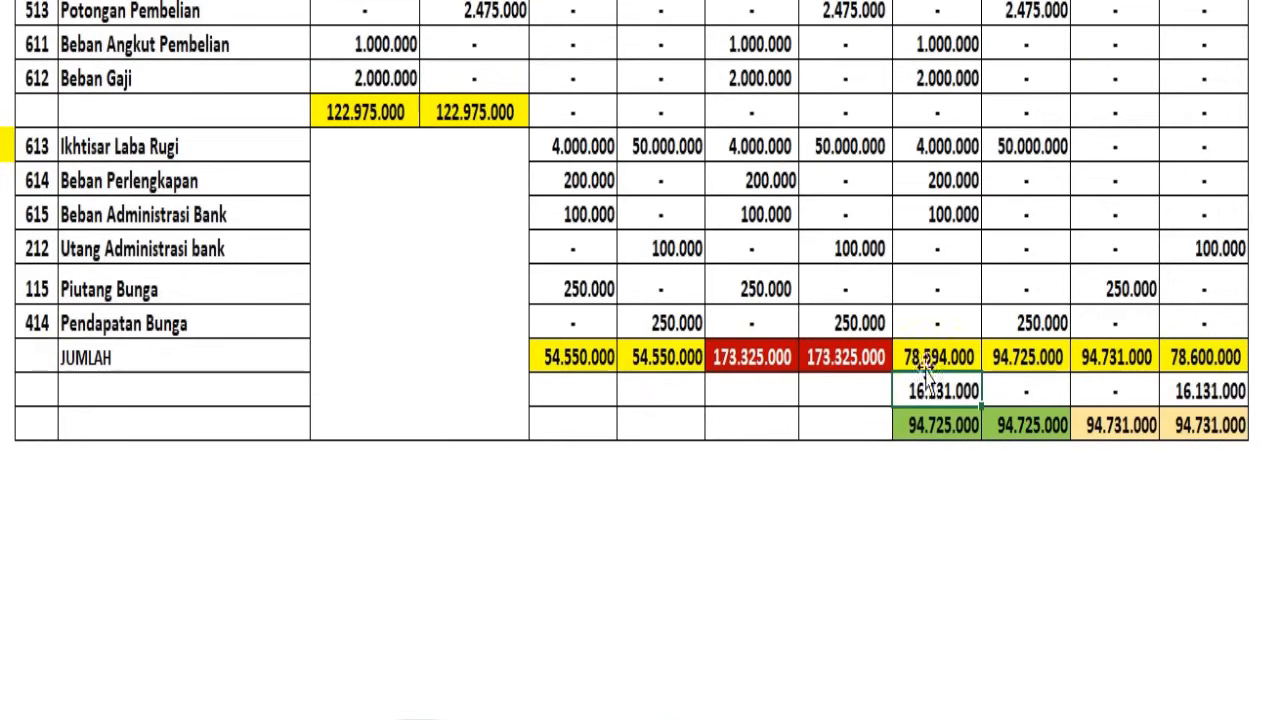
click(1049, 391)
click(1118, 391)
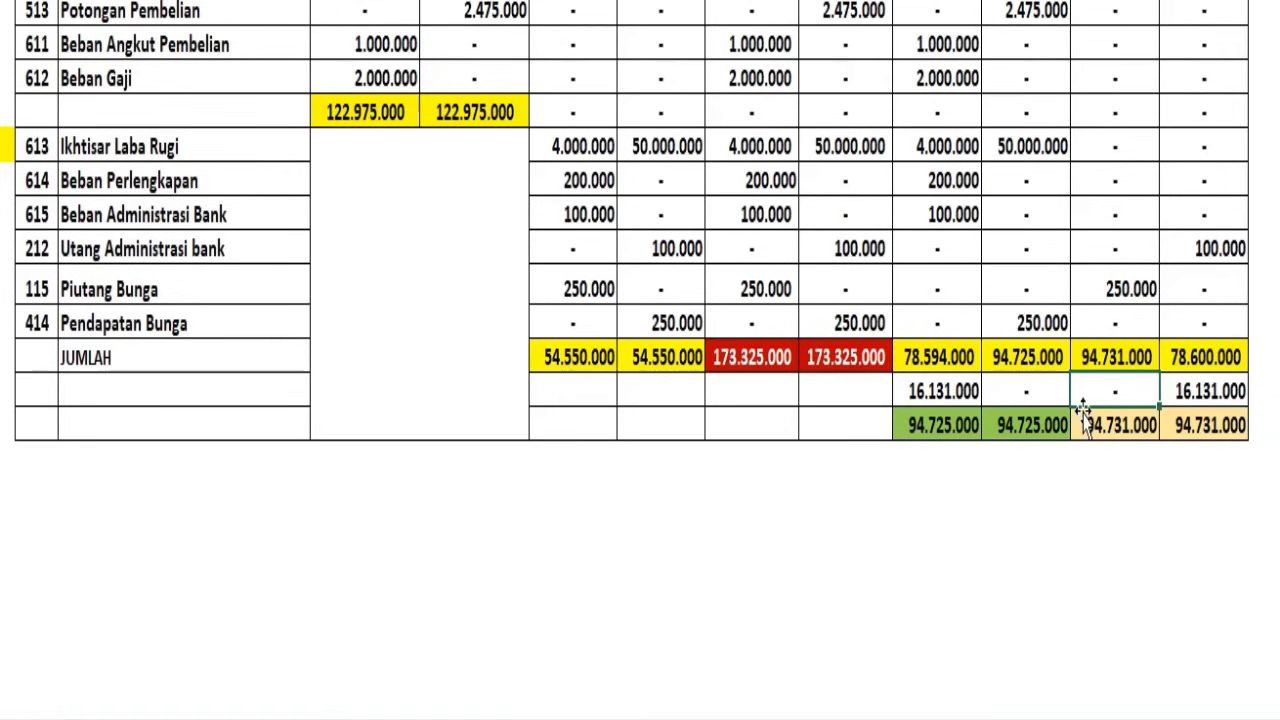
click(950, 391)
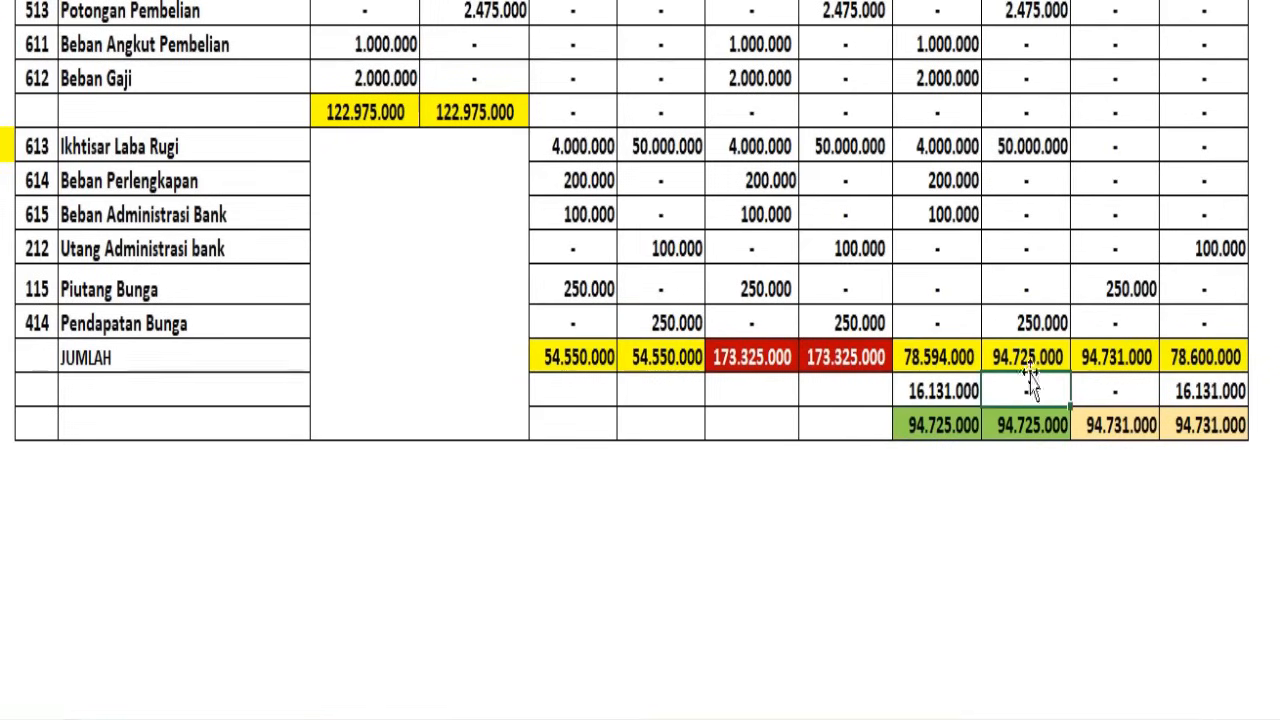
scroll(1021, 380, up, 5)
scroll(1030, 294, up, 3)
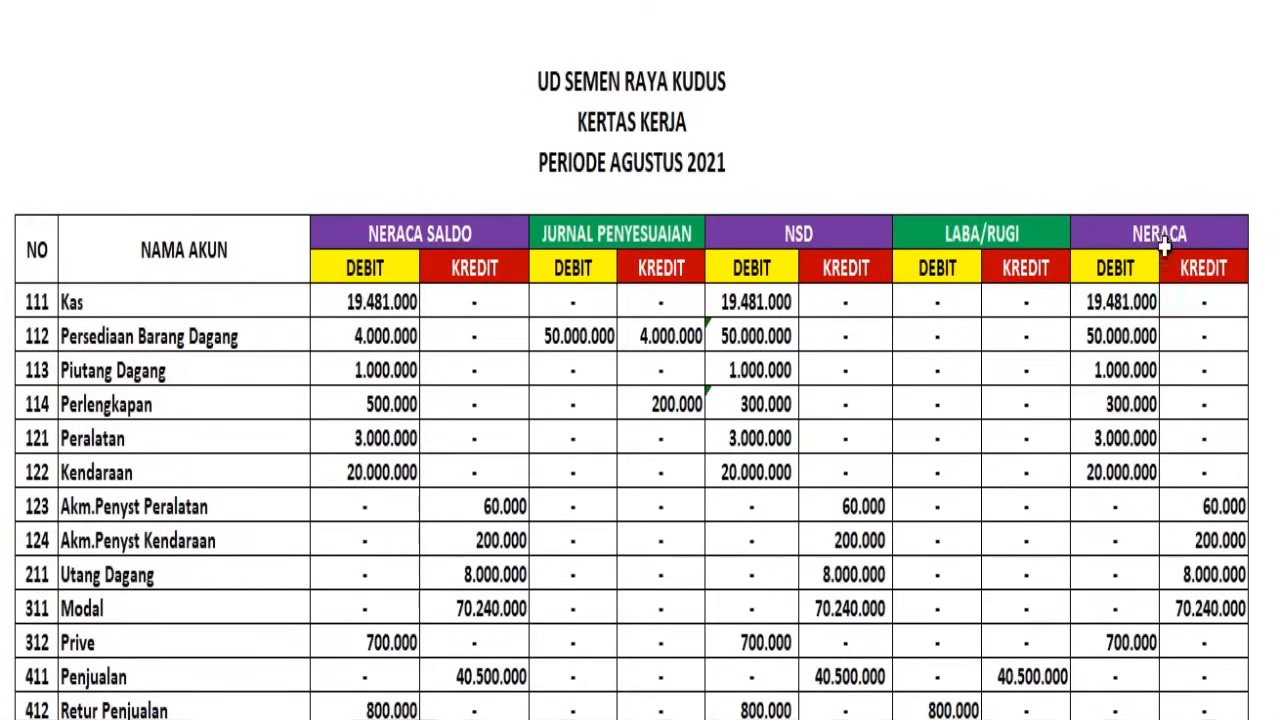
scroll(1143, 334, down, 7)
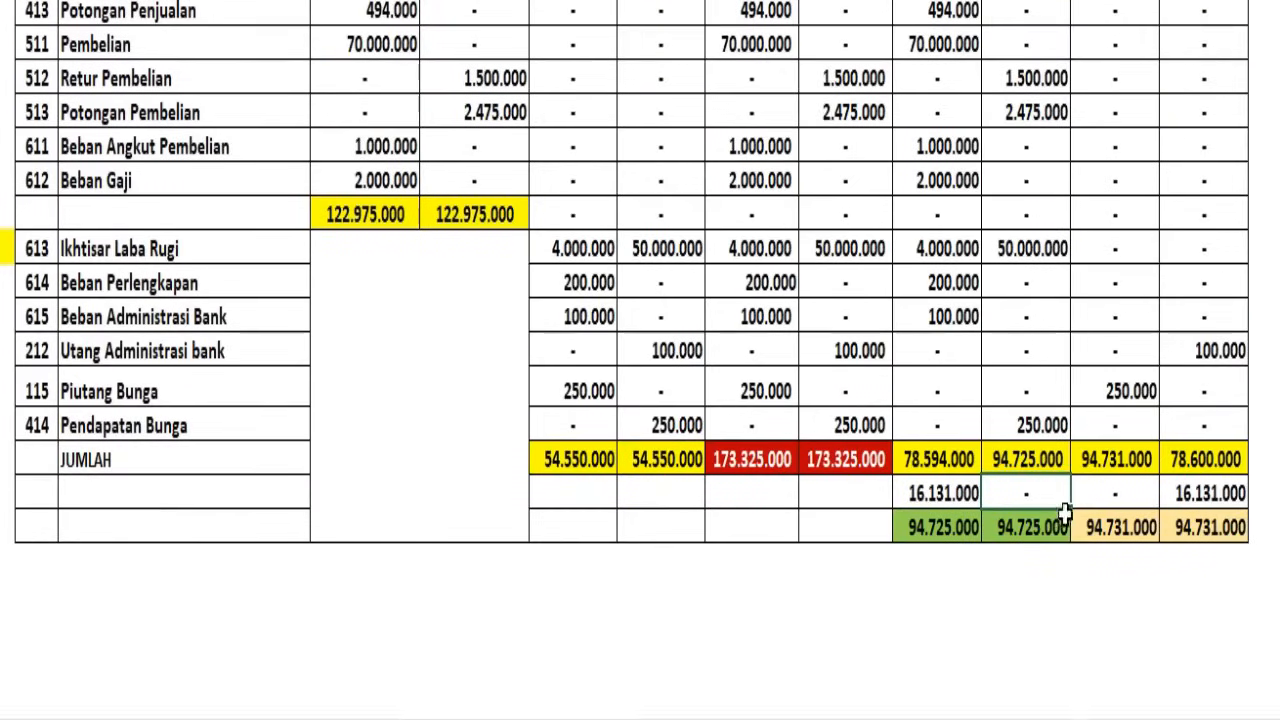
Try a light orange fill on the zero difference cells under LABA/RUGI credit and NERACA debit, and remove that fill again
mouse_move(1040, 493)
mouse_down()
mouse_move(1091, 486)
mouse_move(1051, 503)
mouse_move(1080, 491)
mouse_up()
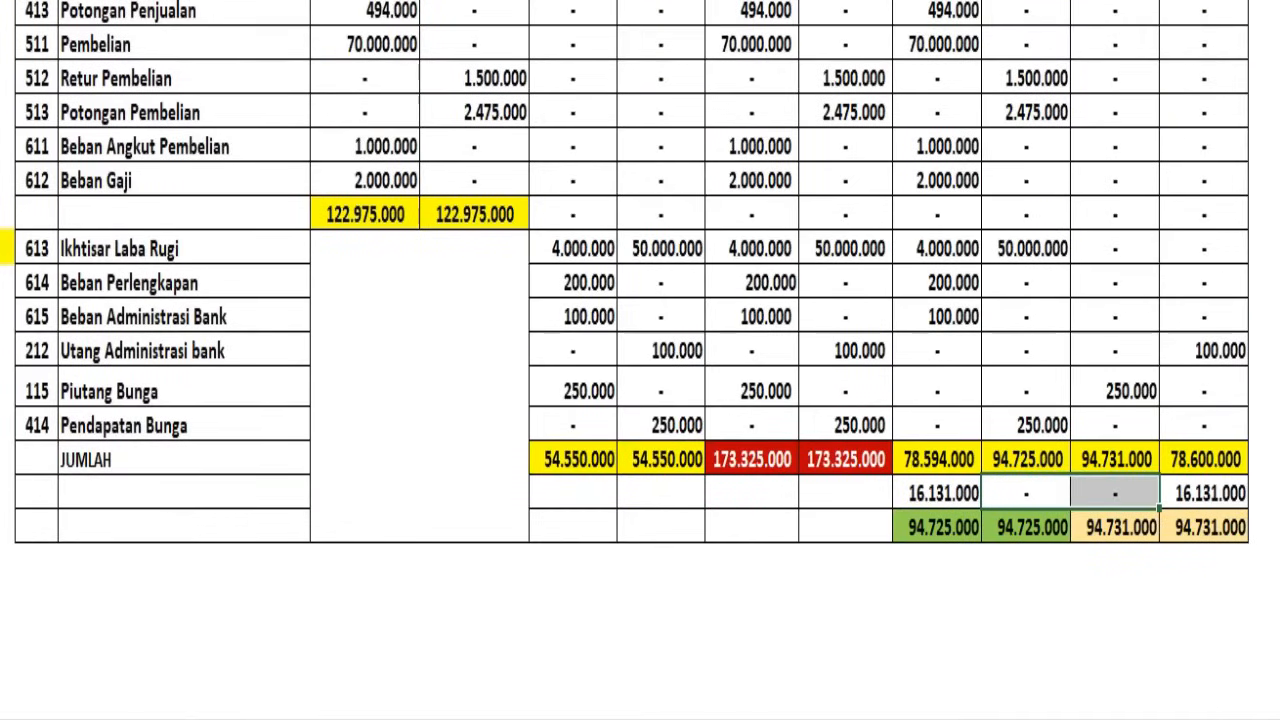
key(F4)
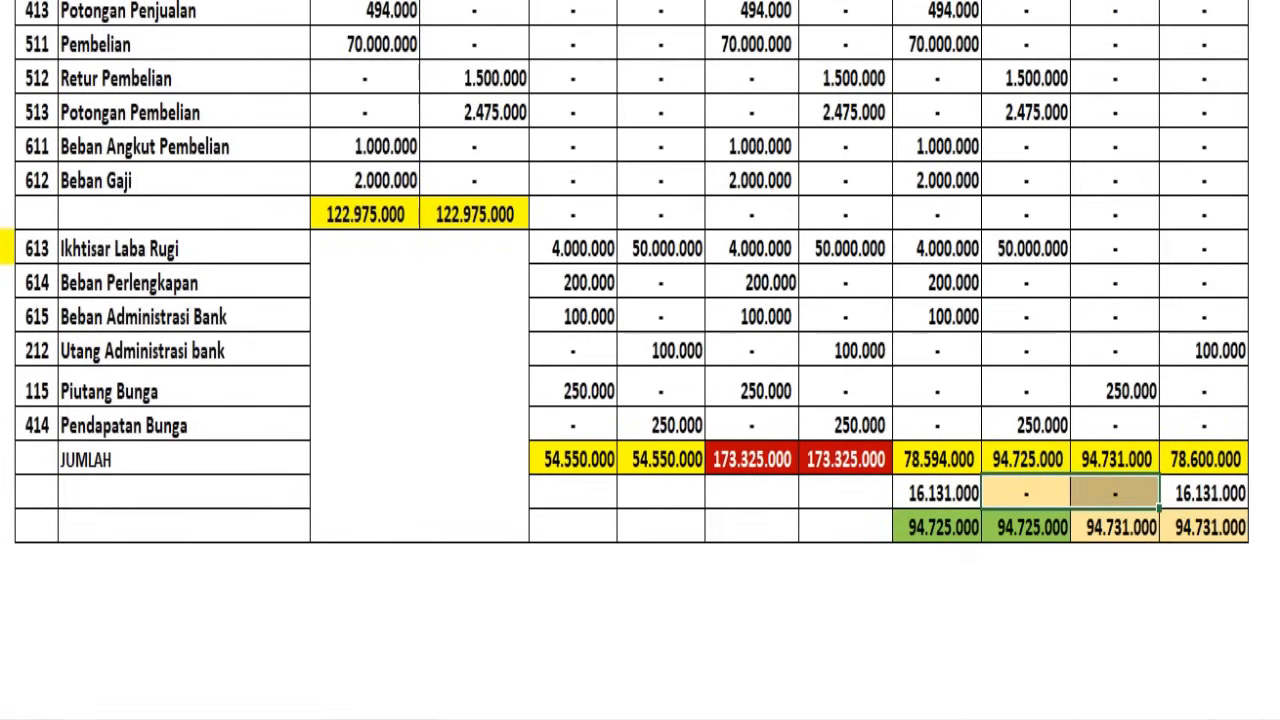
click(288, 0)
click(306, 107)
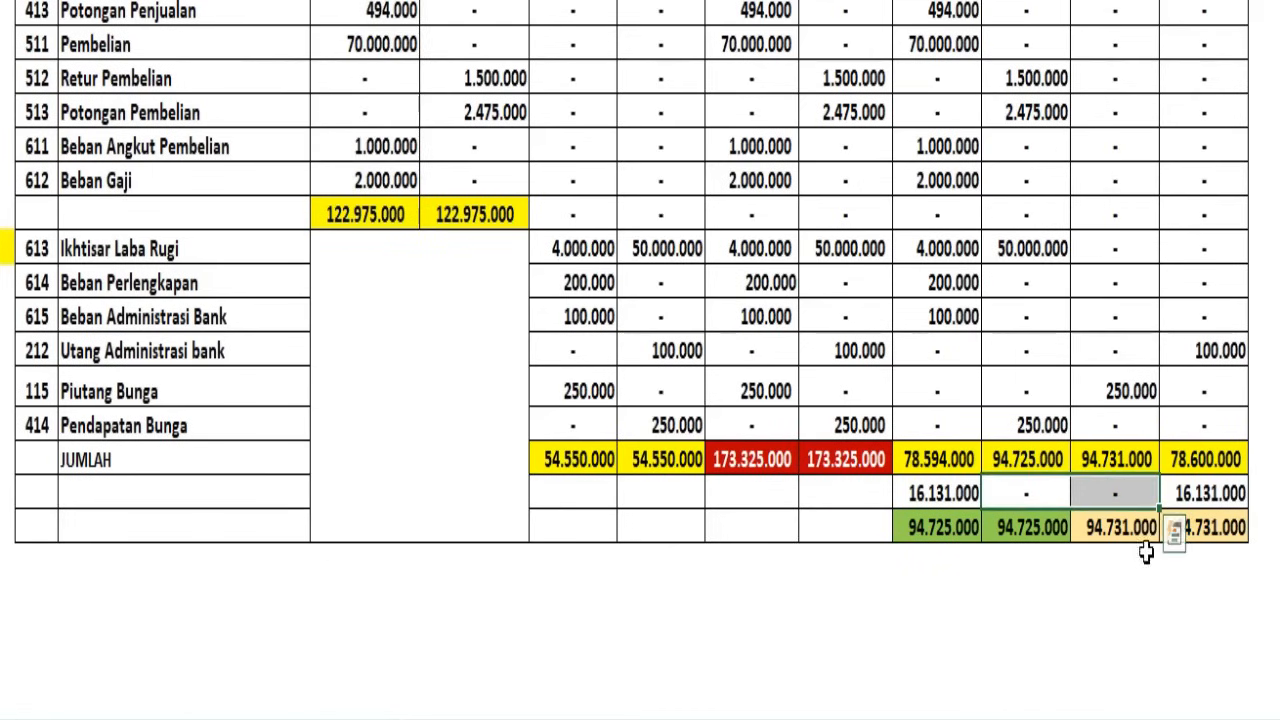
click(1200, 617)
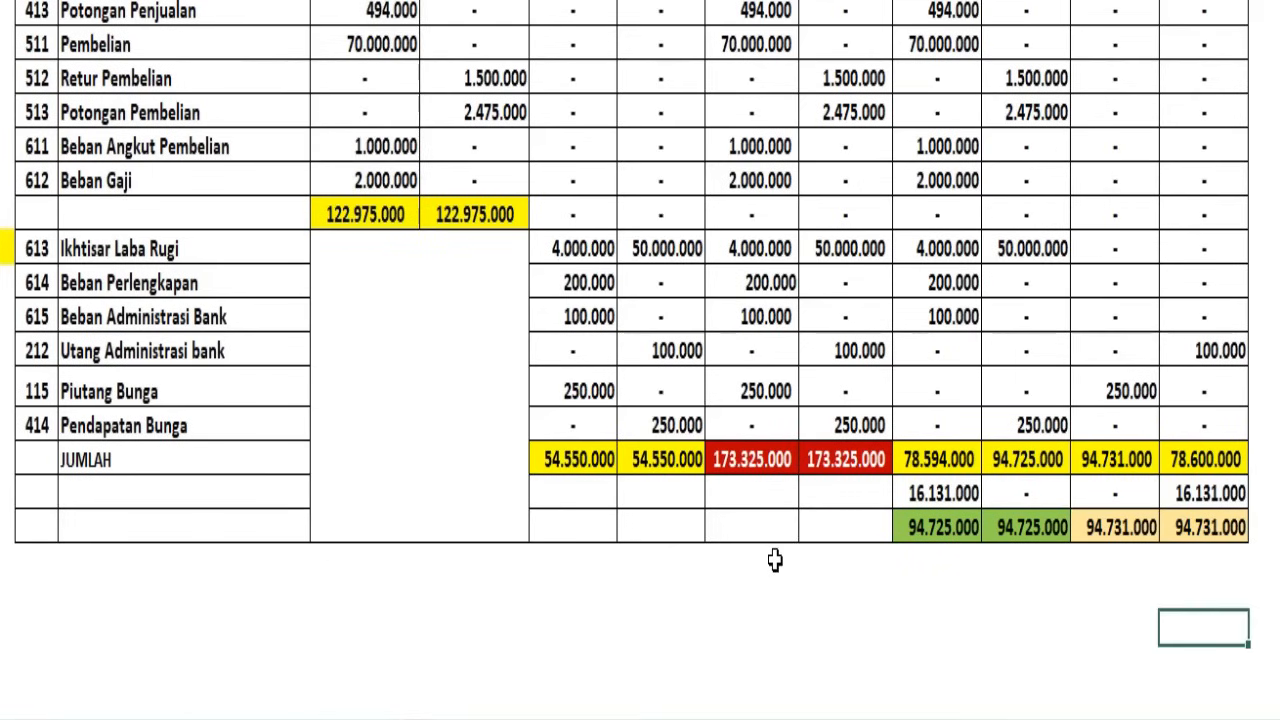